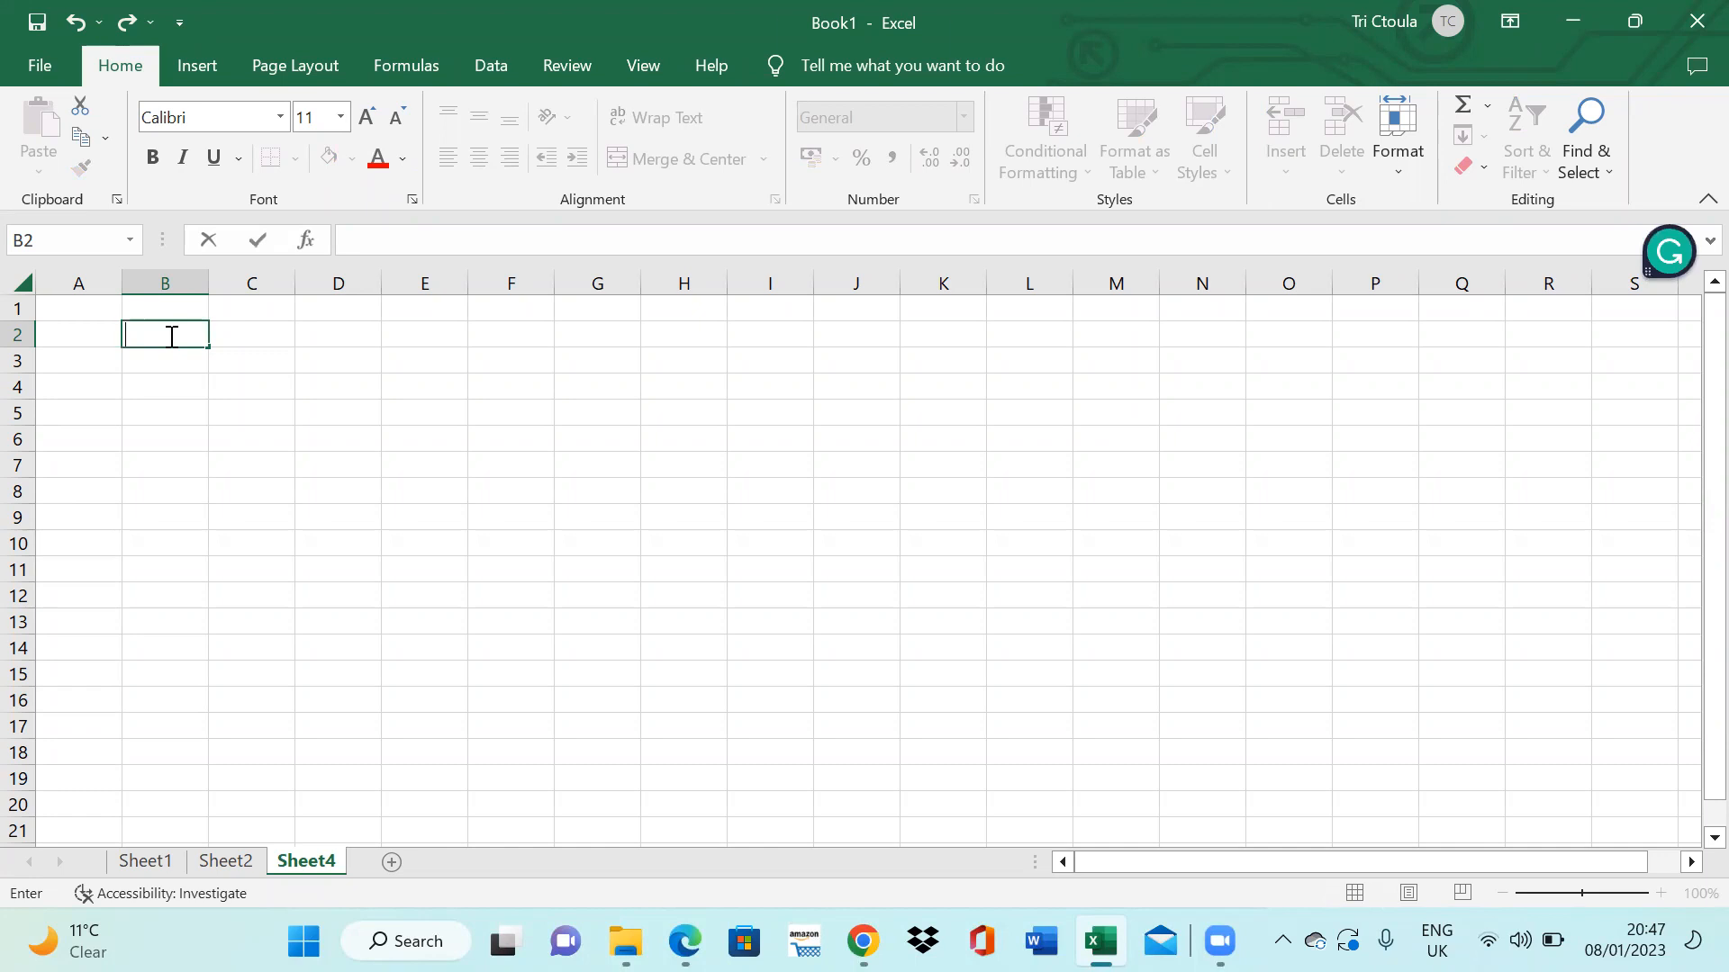
- Enter 100 in C2 as the value of n, and add the label Xbar in B3 with 348 in C3
{"action": "left_click", "coordinate": [252, 337]}
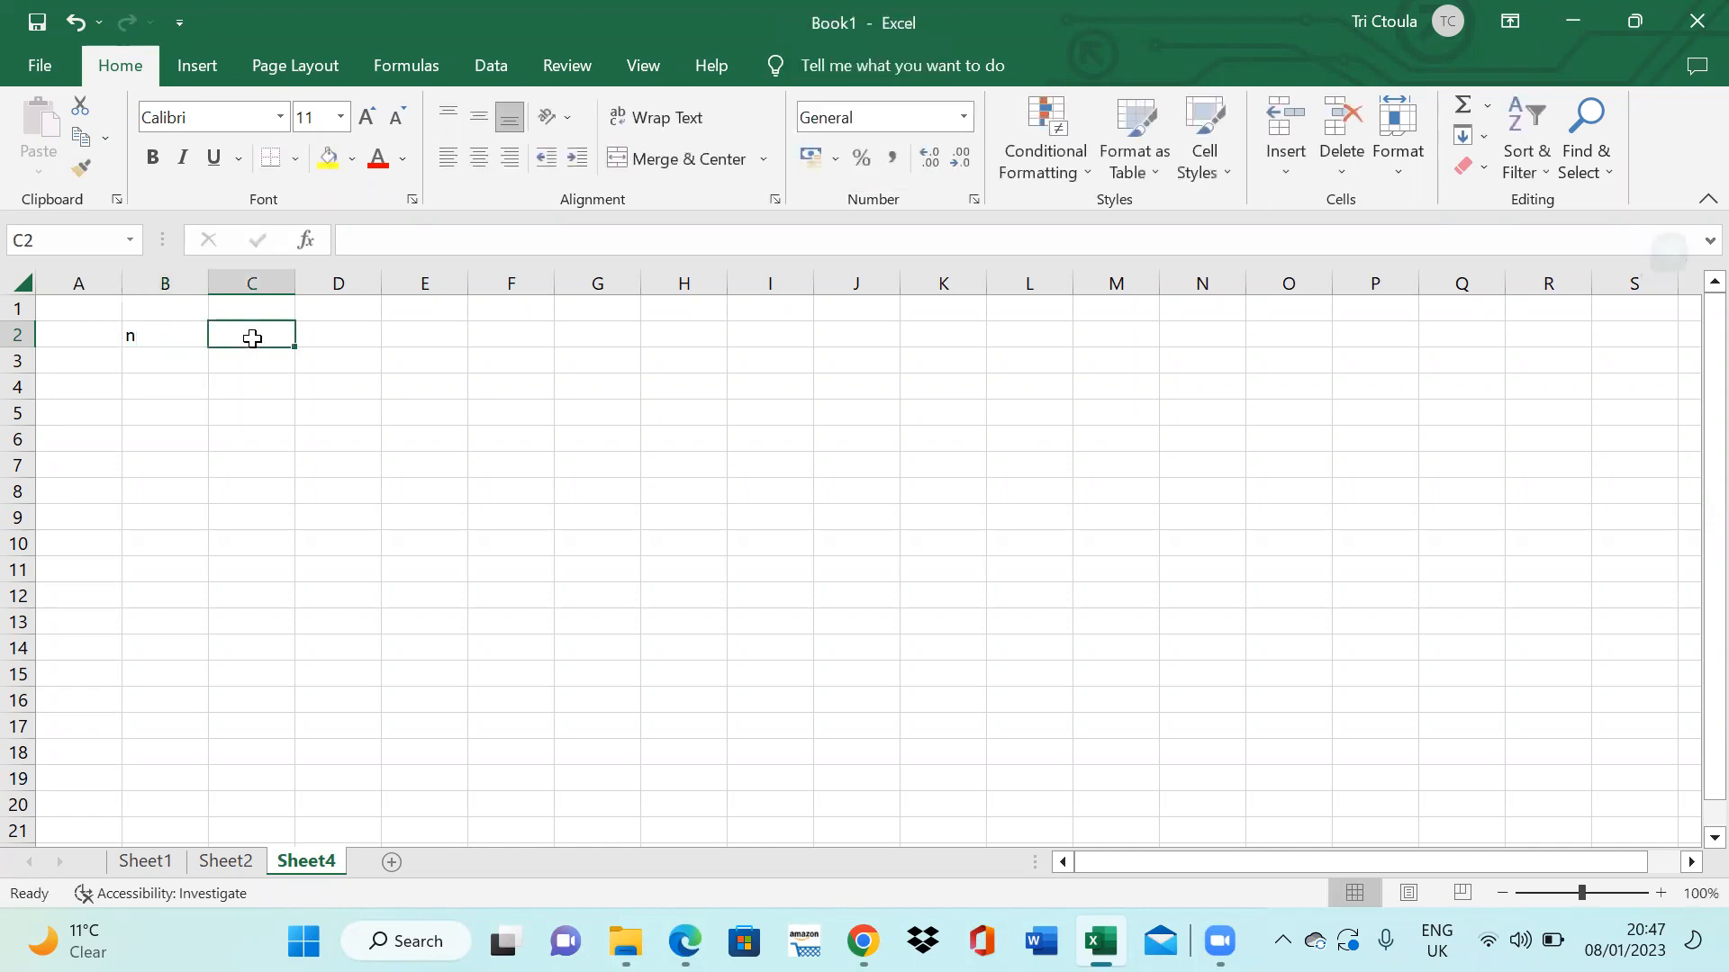
{"action": "type", "text": "1"}
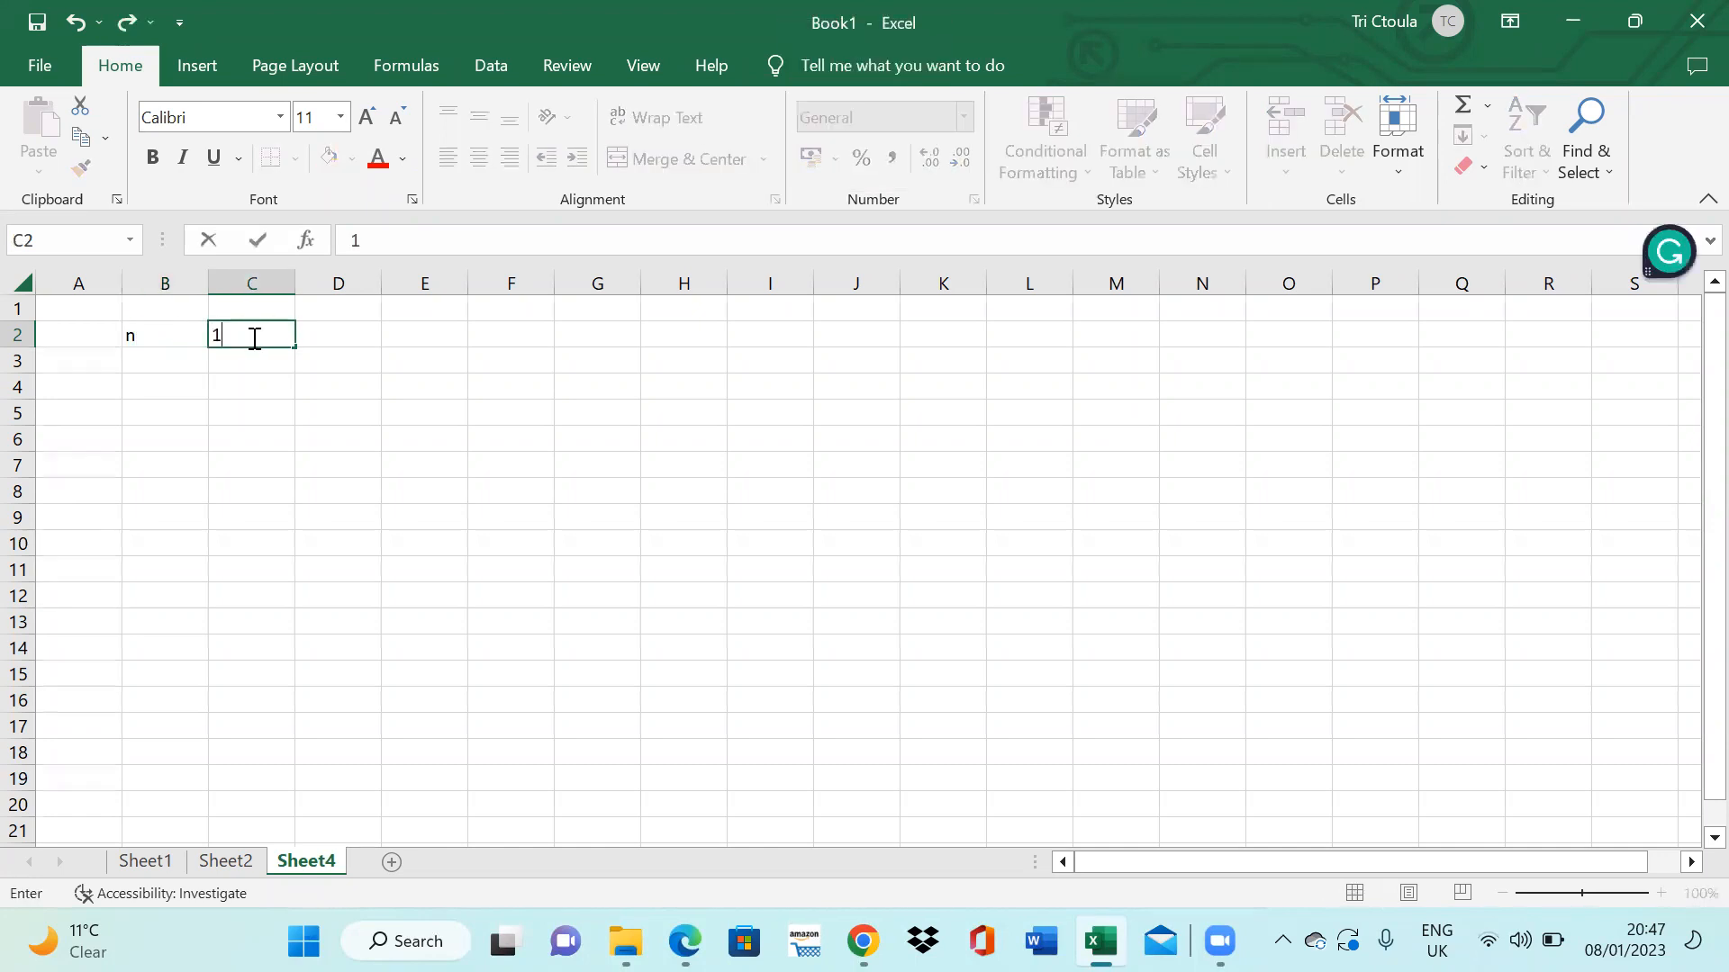
{"action": "type", "text": "00"}
{"action": "left_click", "coordinate": [171, 357]}
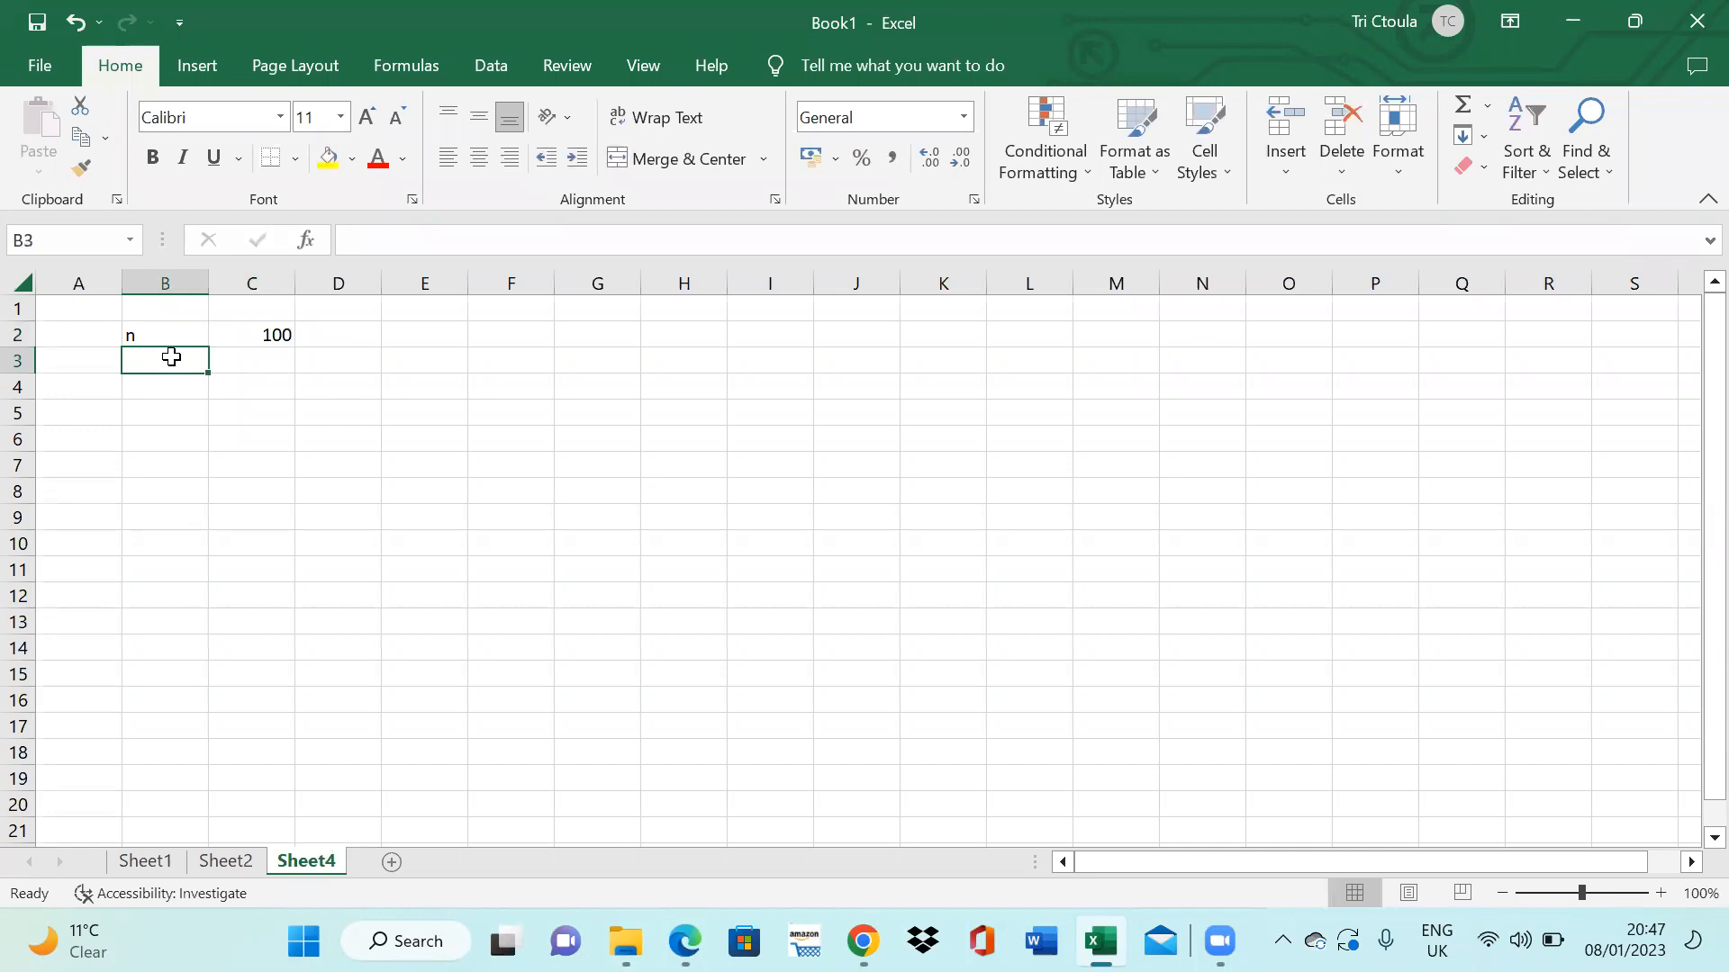
{"action": "type", "text": "Xbar"}
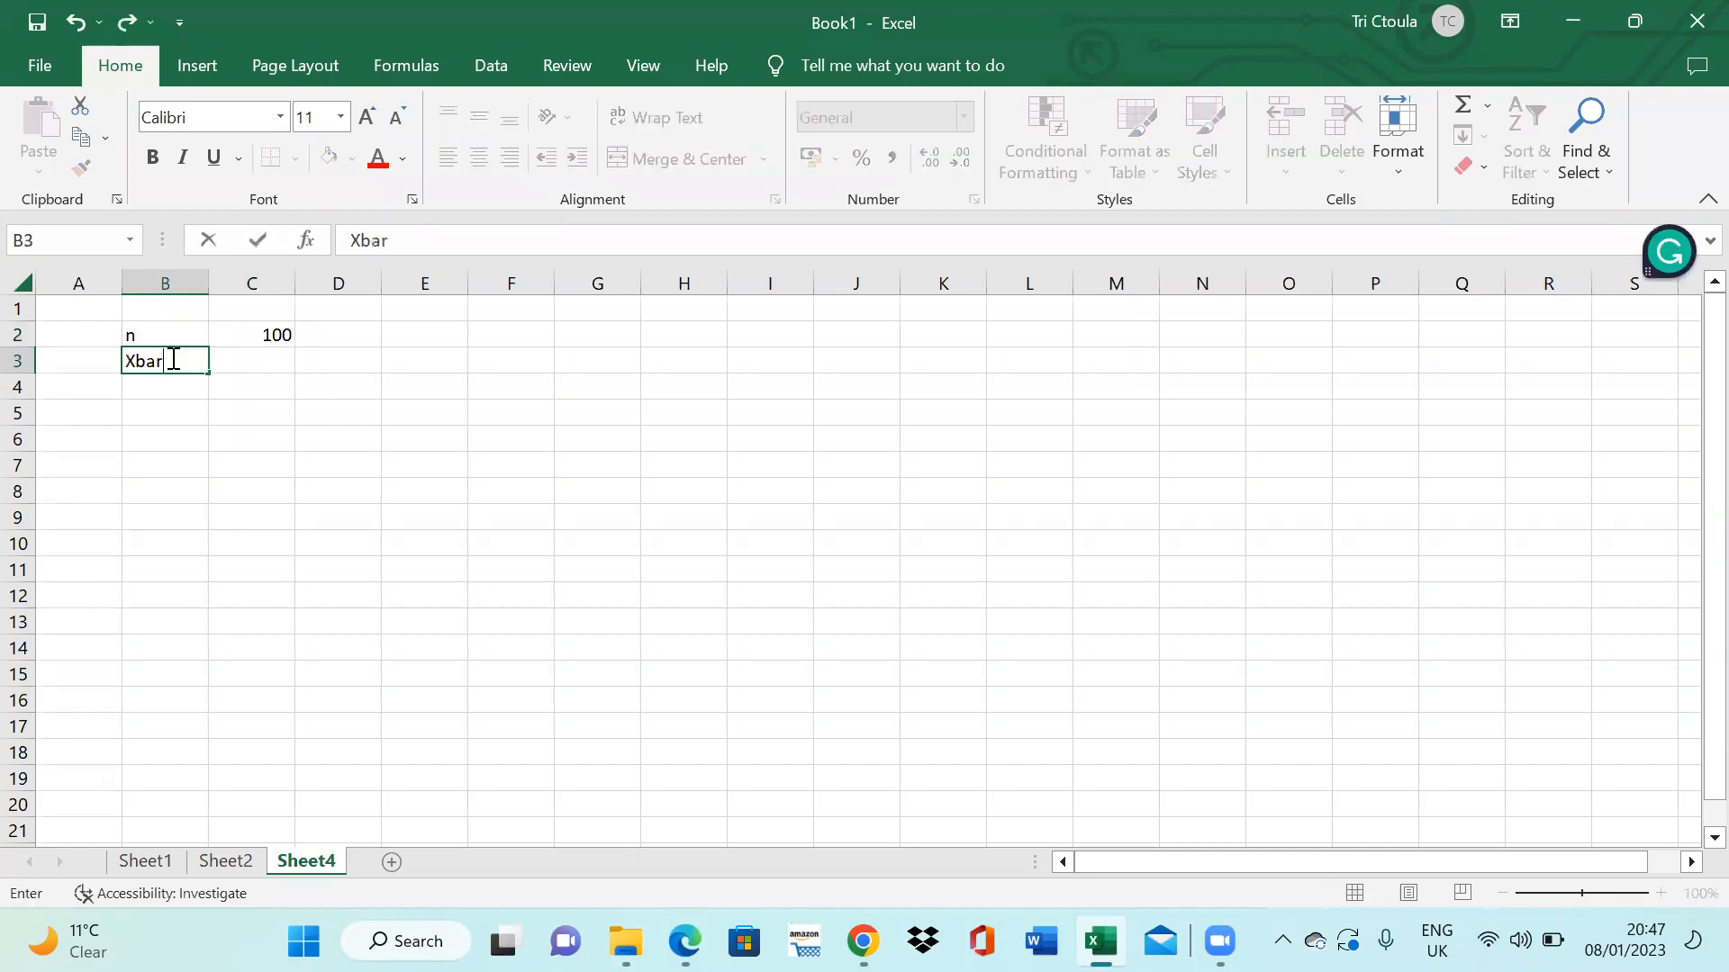
{"action": "left_click", "coordinate": [256, 368]}
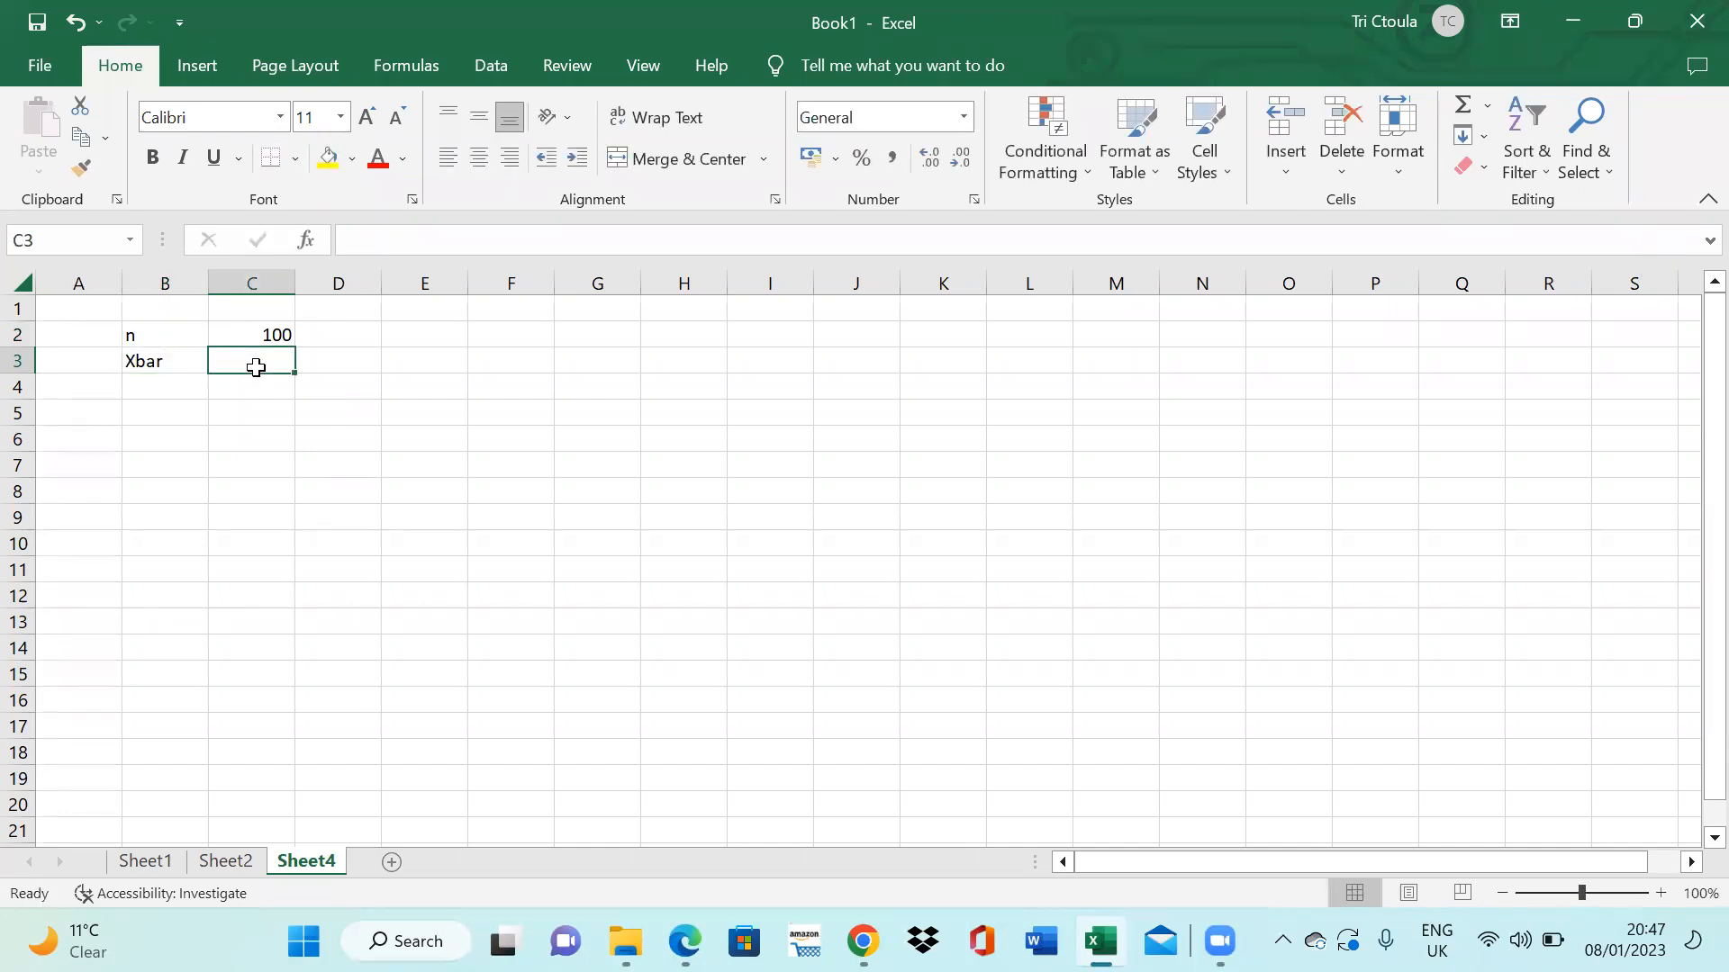
{"action": "type", "text": "348"}
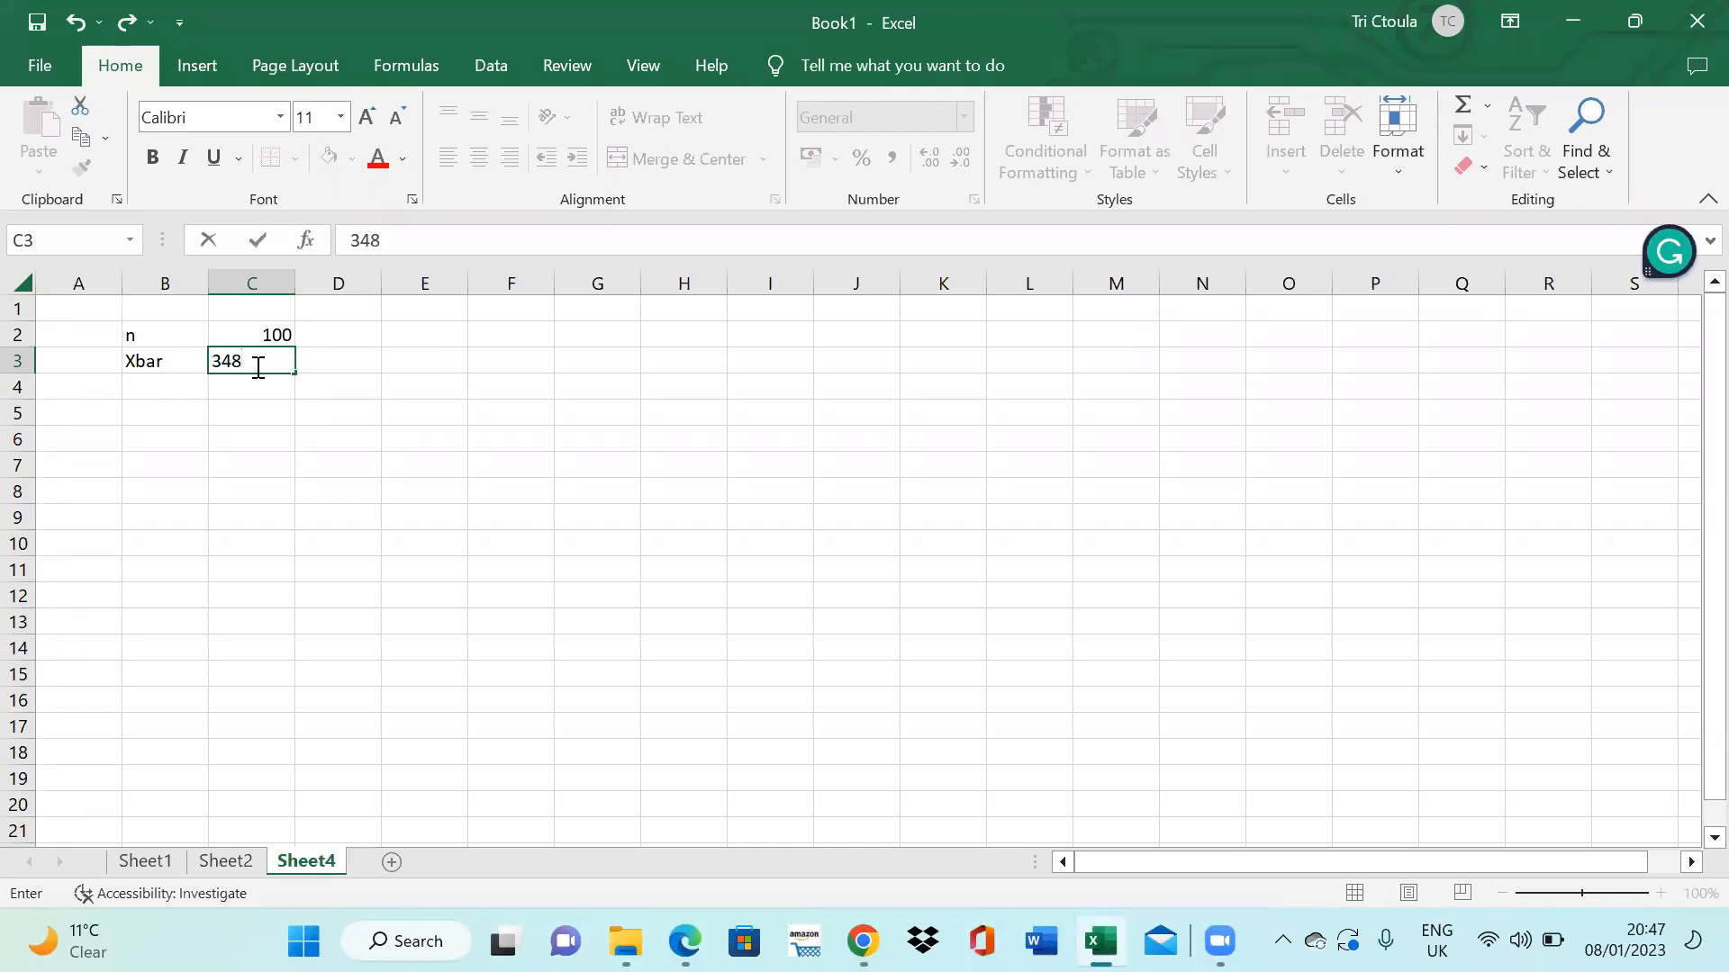
- Add the label s in B4 and enter 14 as its value in C4
{"action": "left_click", "coordinate": [159, 395]}
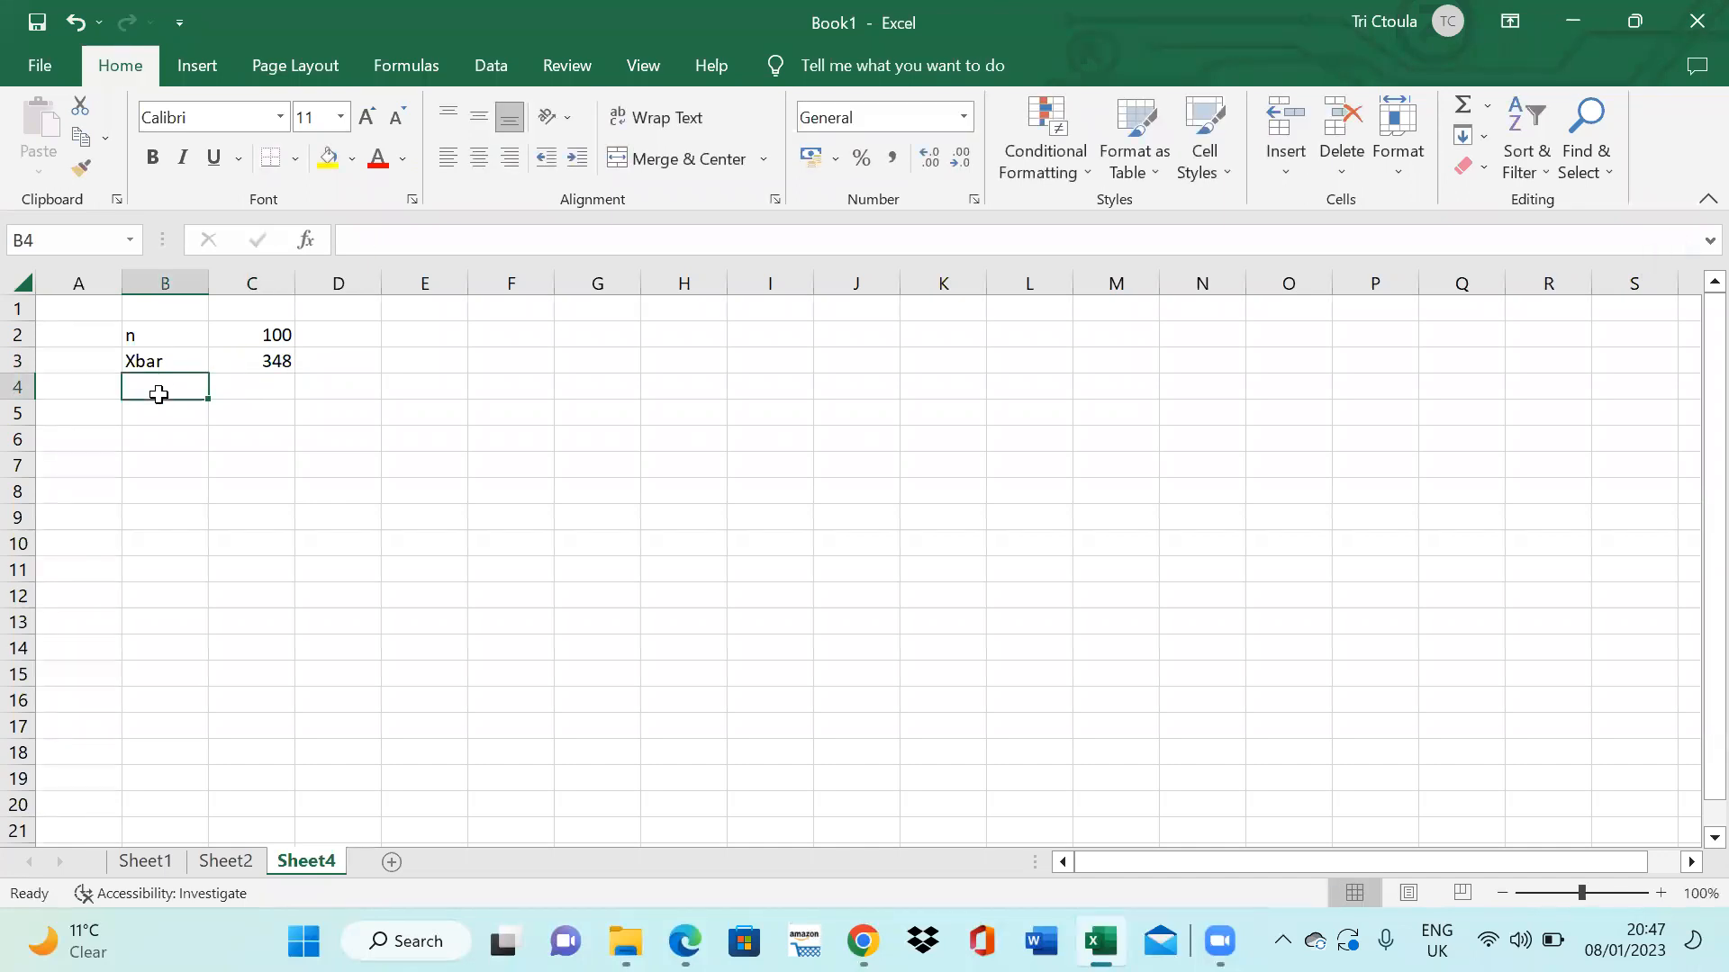
{"action": "type", "text": "s"}
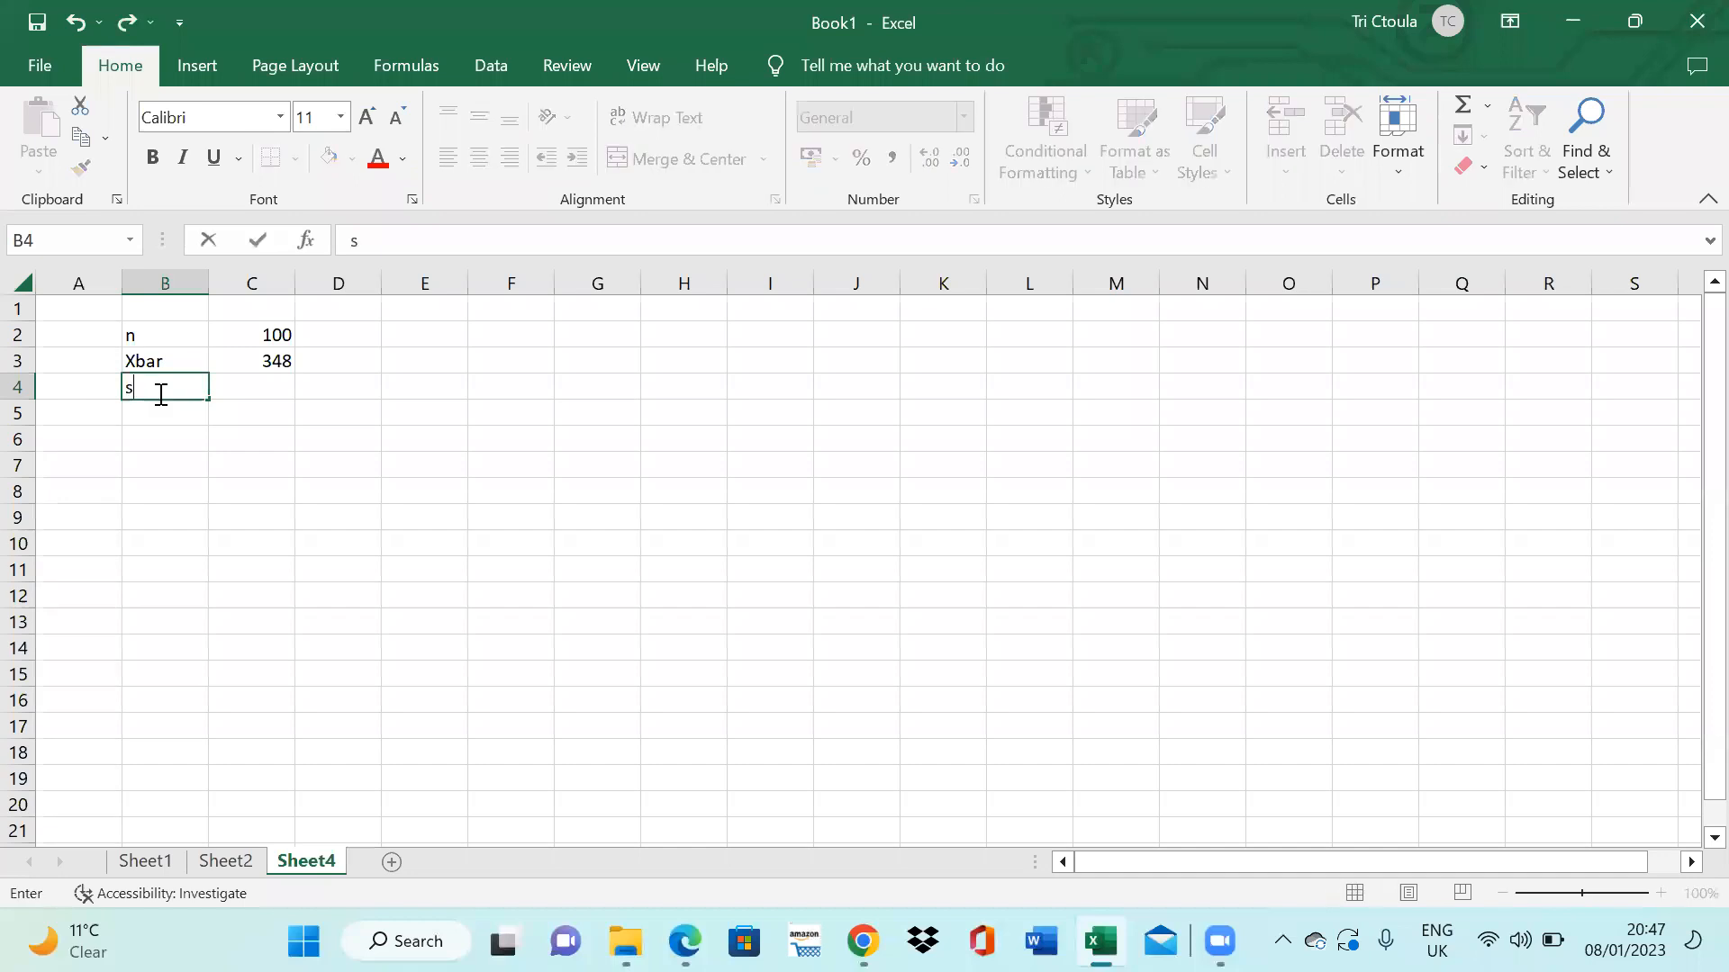
{"action": "left_click", "coordinate": [246, 393]}
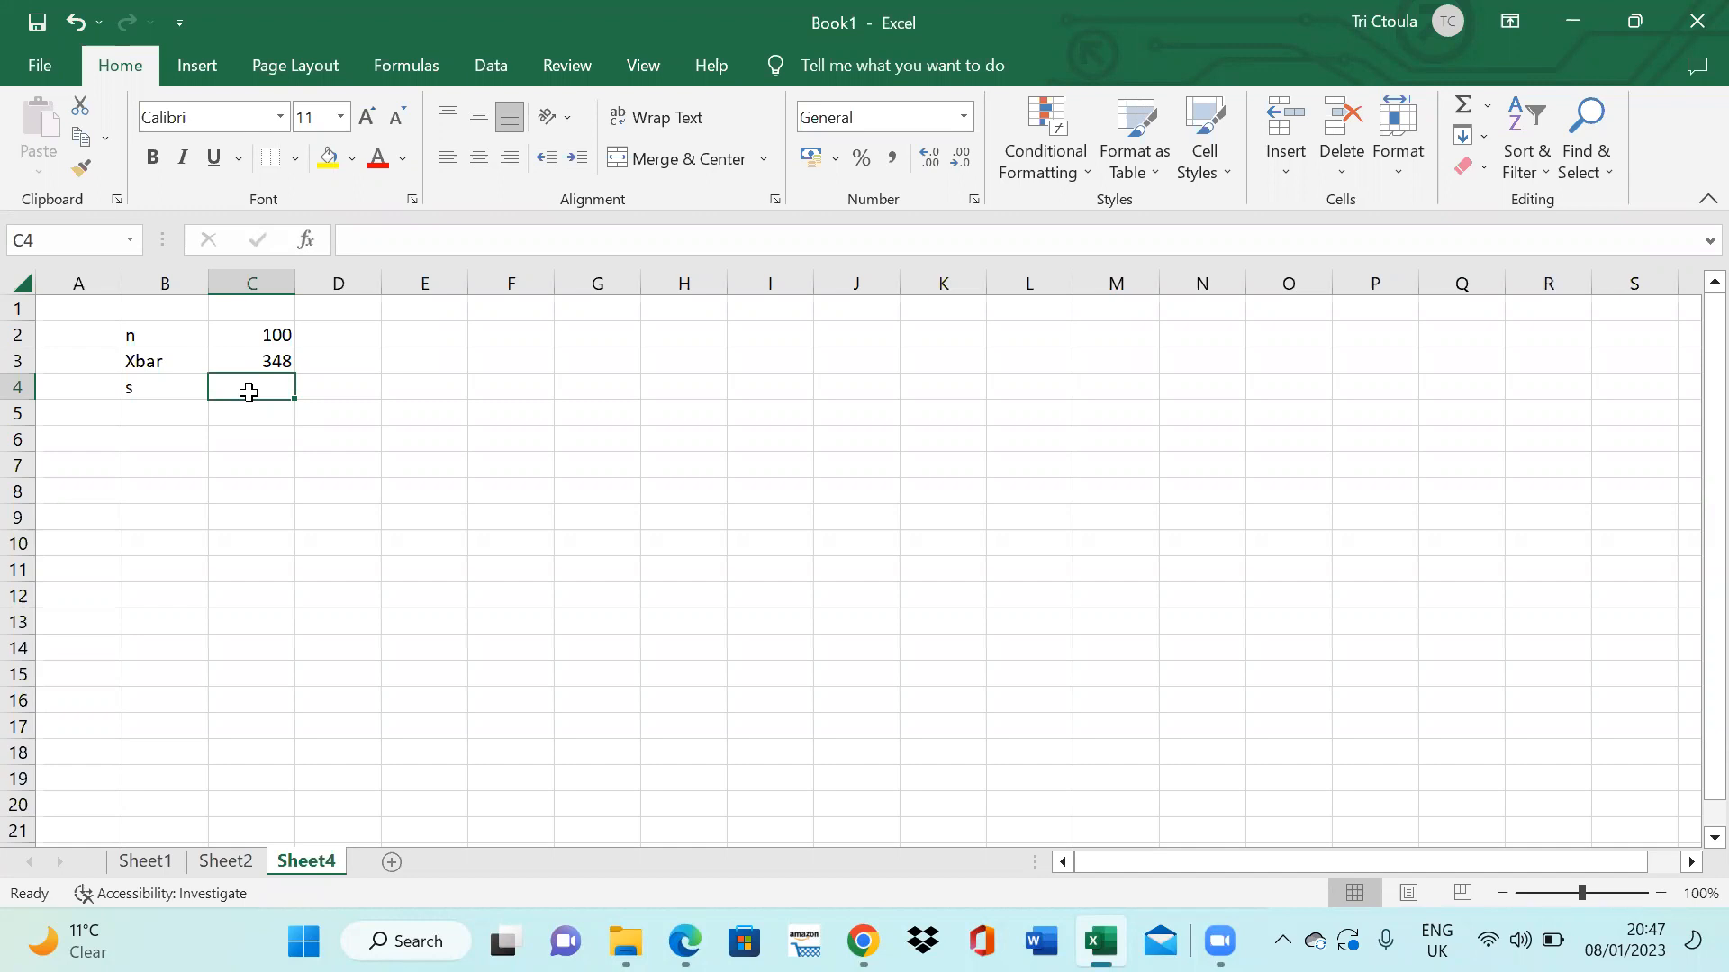
{"action": "type", "text": "14"}
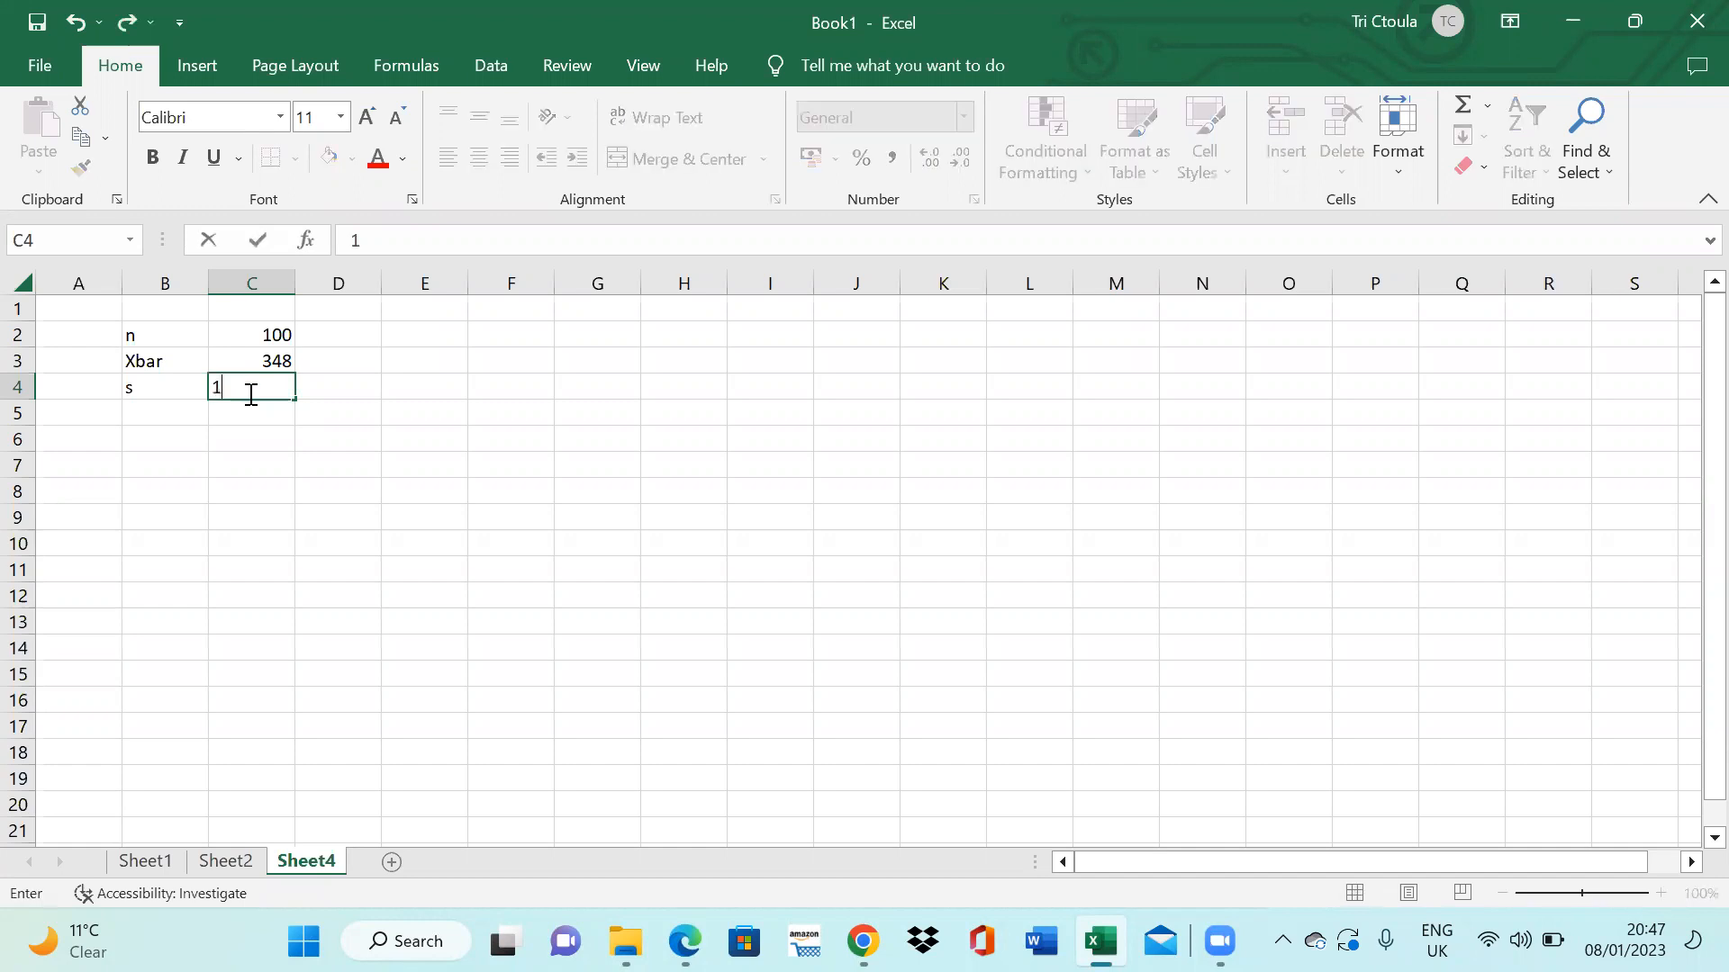
- Label B5 "confidence level" and enter 1-α in D5, inserting the Greek small letter alpha as a symbol
{"action": "left_click", "coordinate": [159, 418]}
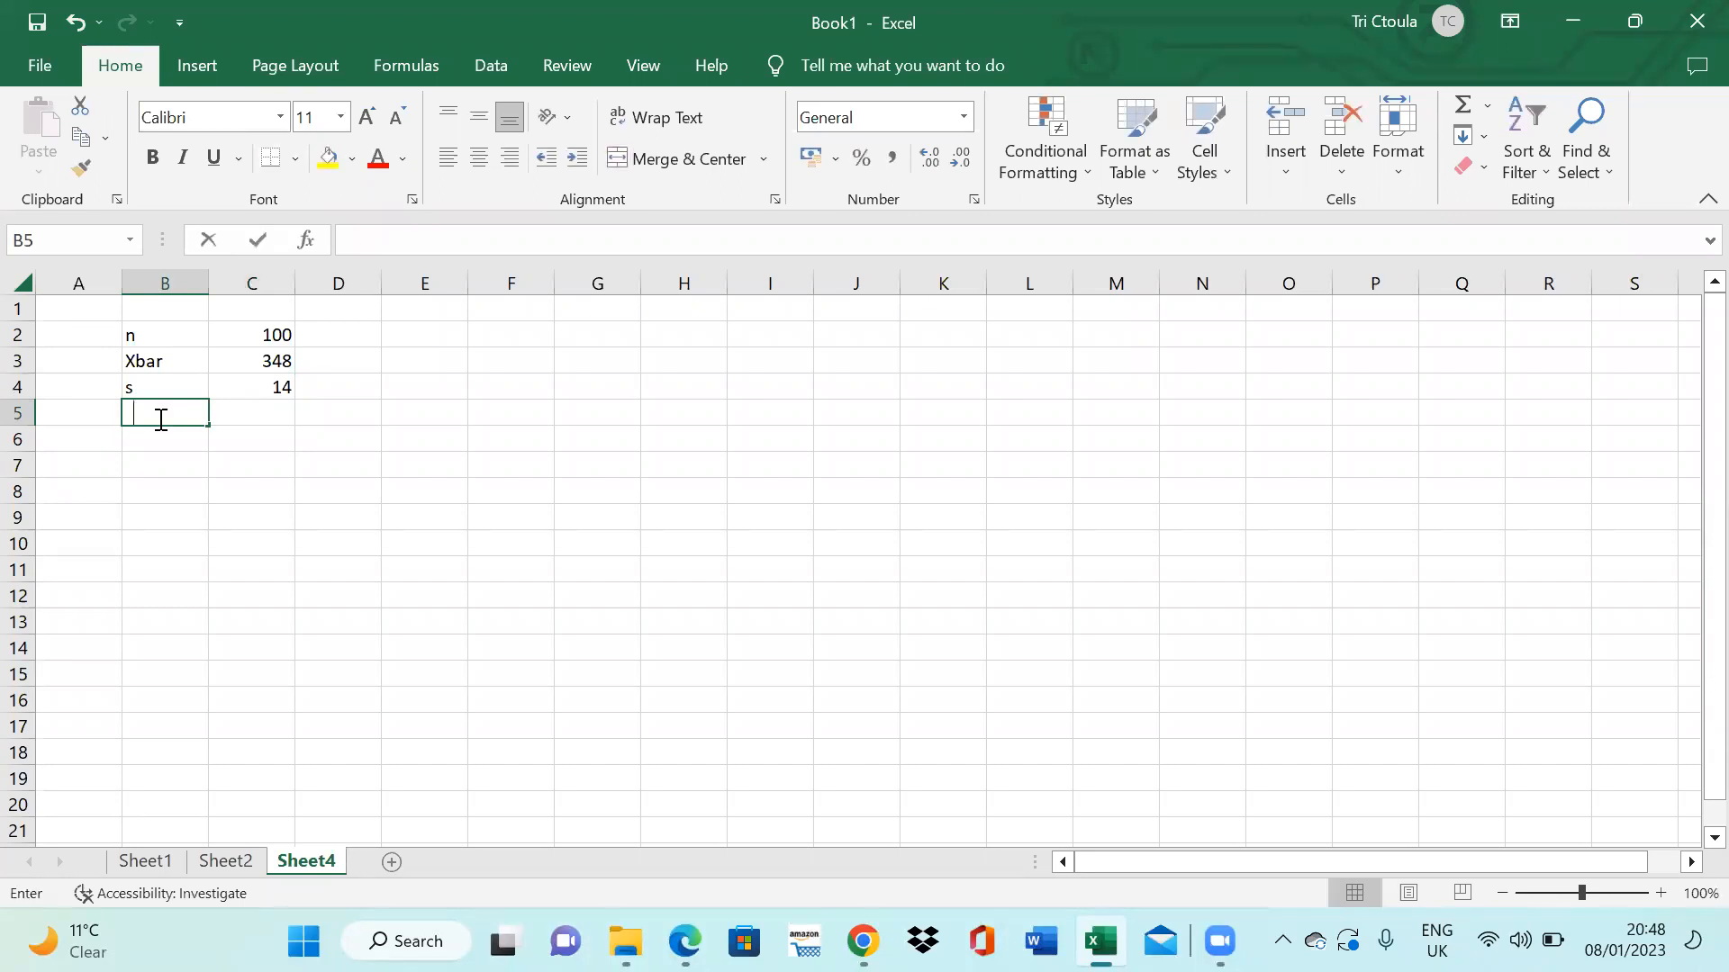
{"action": "type", "text": "confidence level"}
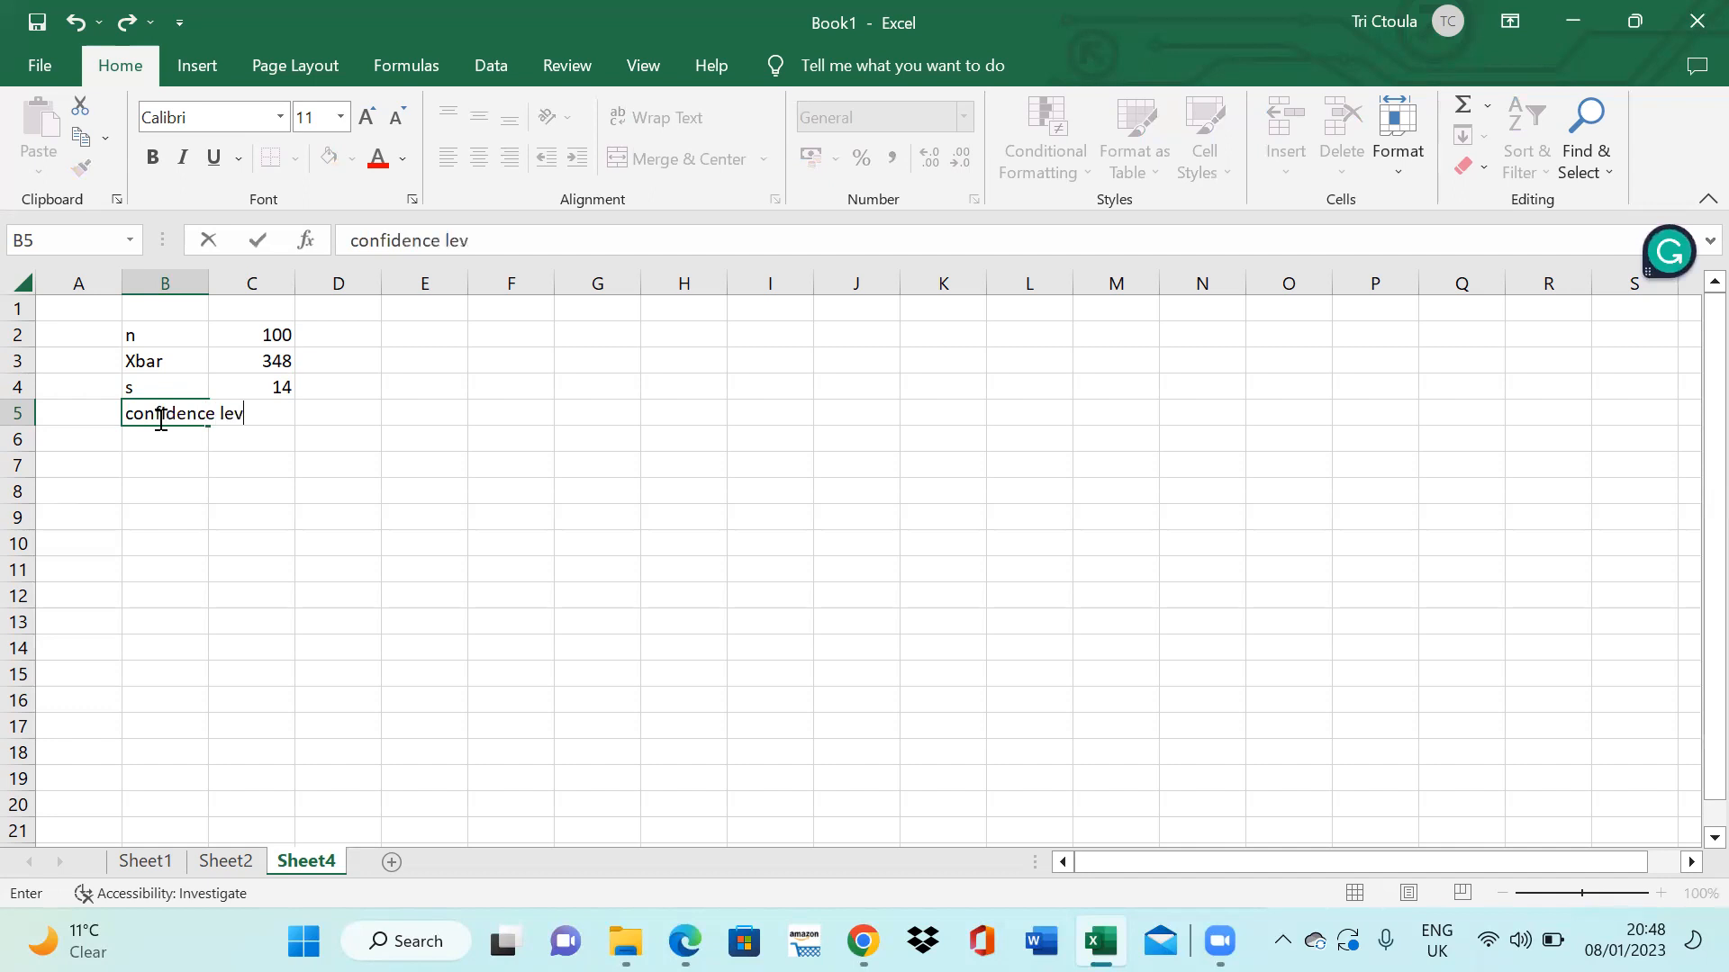
{"action": "left_click", "coordinate": [333, 419]}
{"action": "type", "text": "1-"}
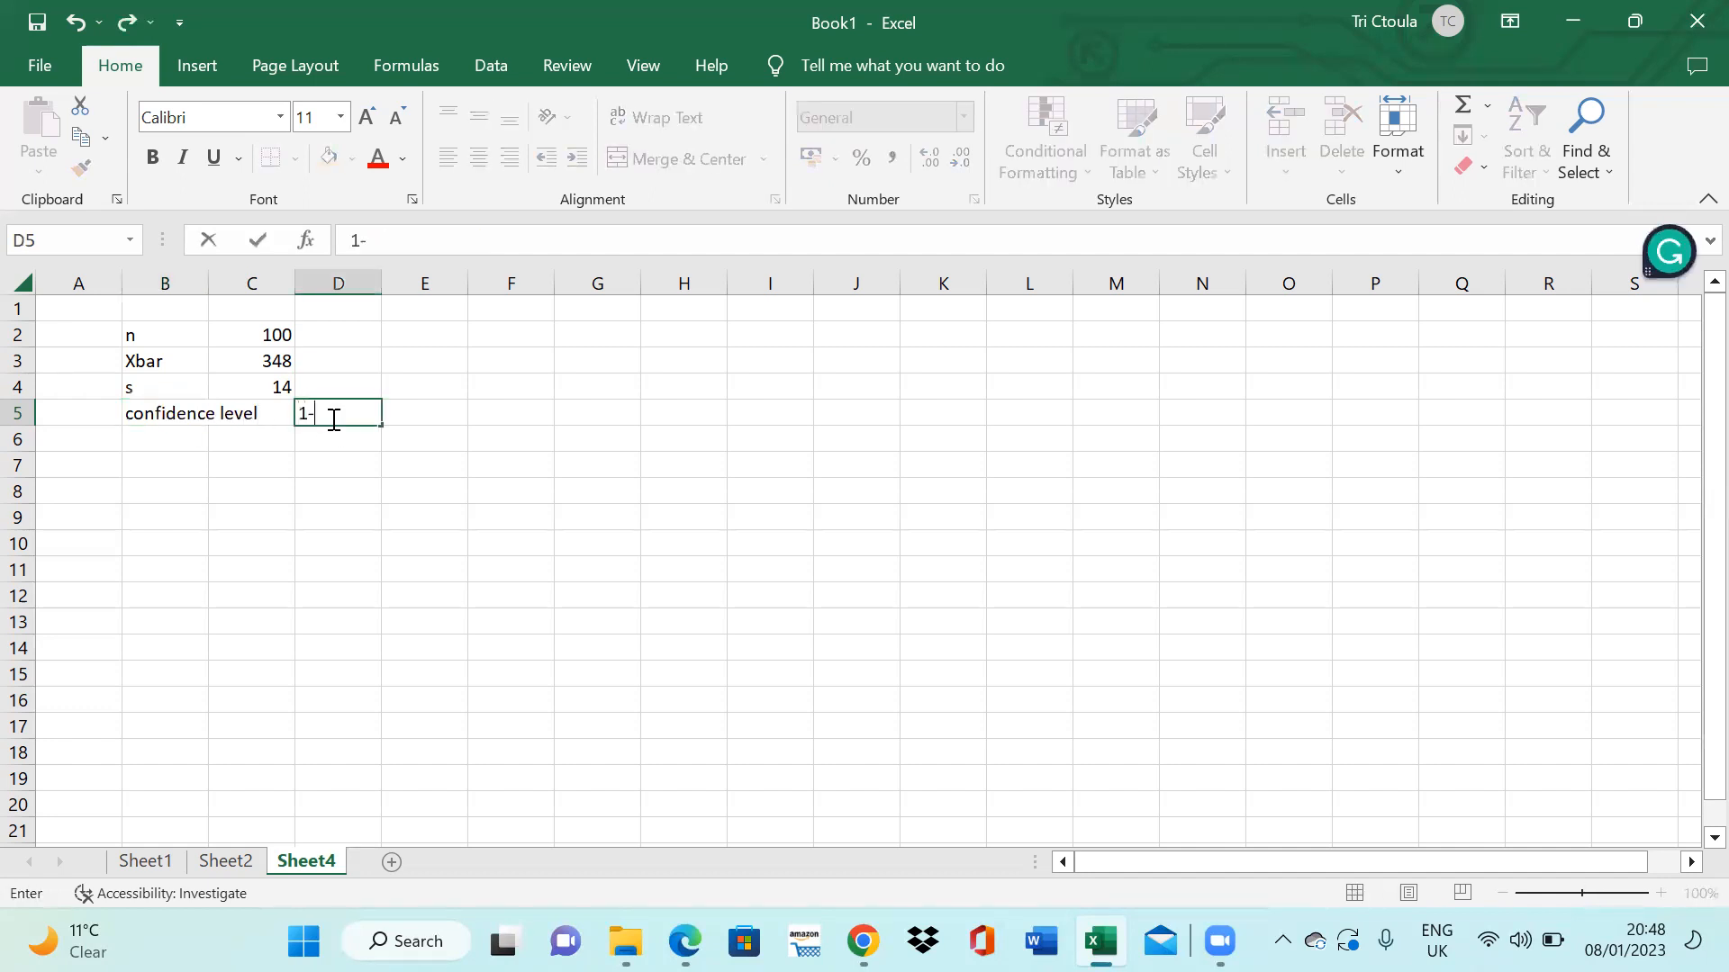
{"action": "left_click", "coordinate": [212, 69]}
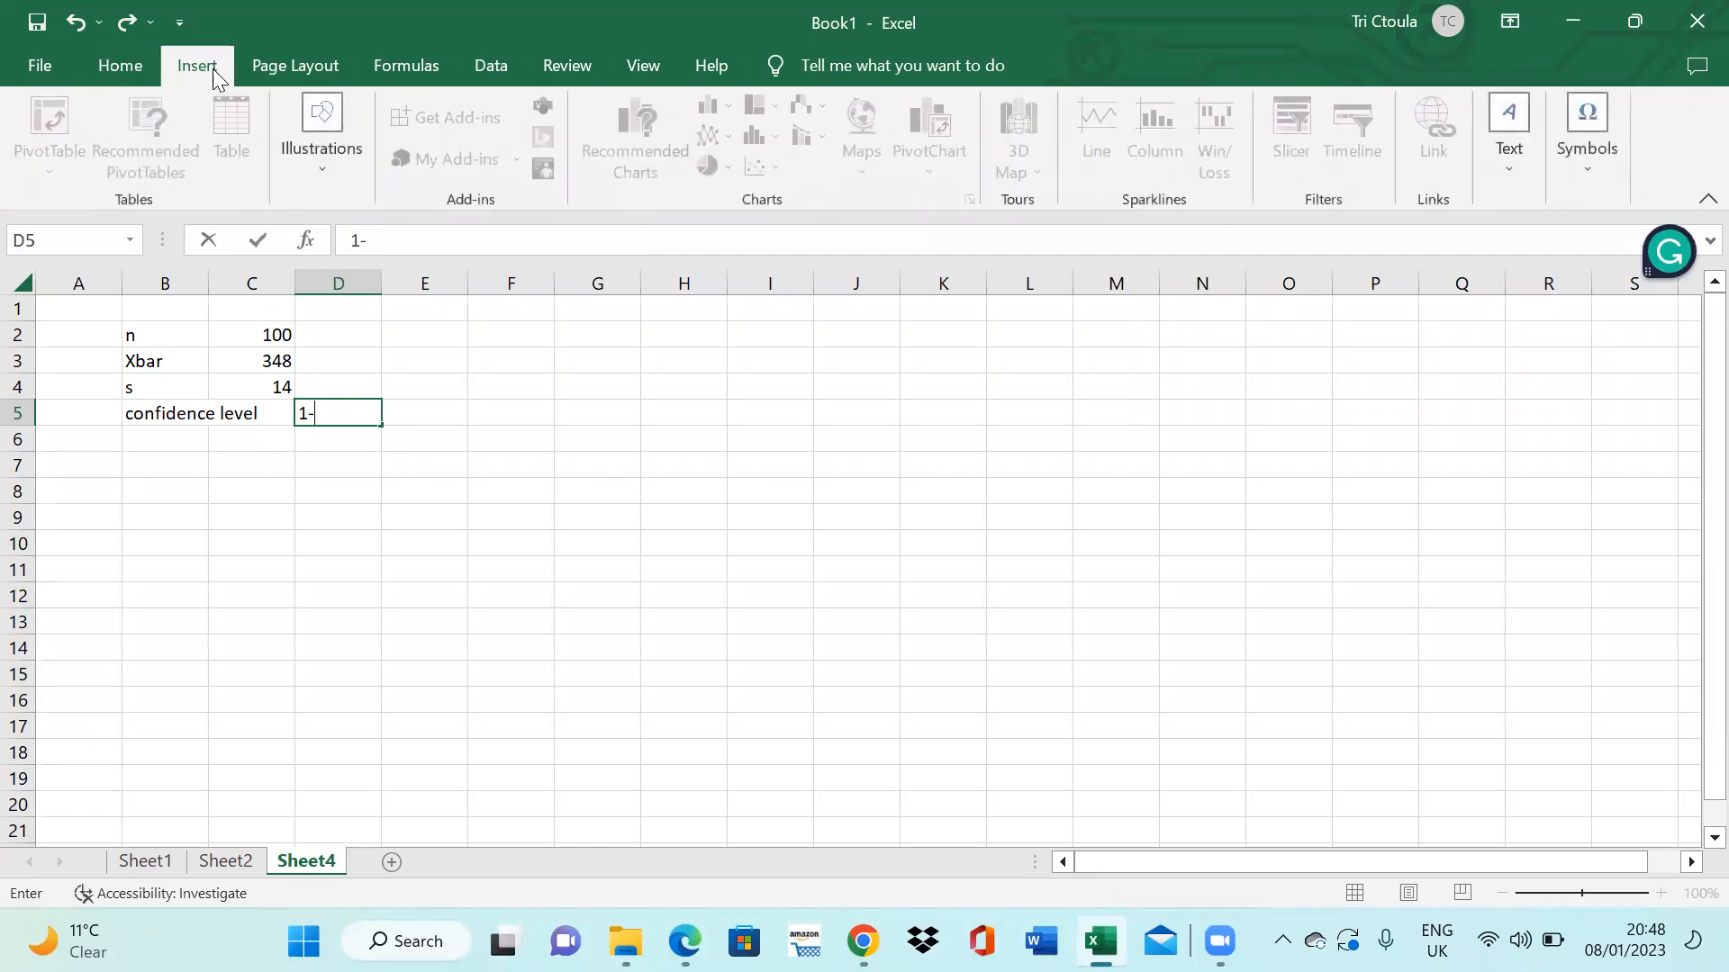
{"action": "left_click", "coordinate": [1584, 155]}
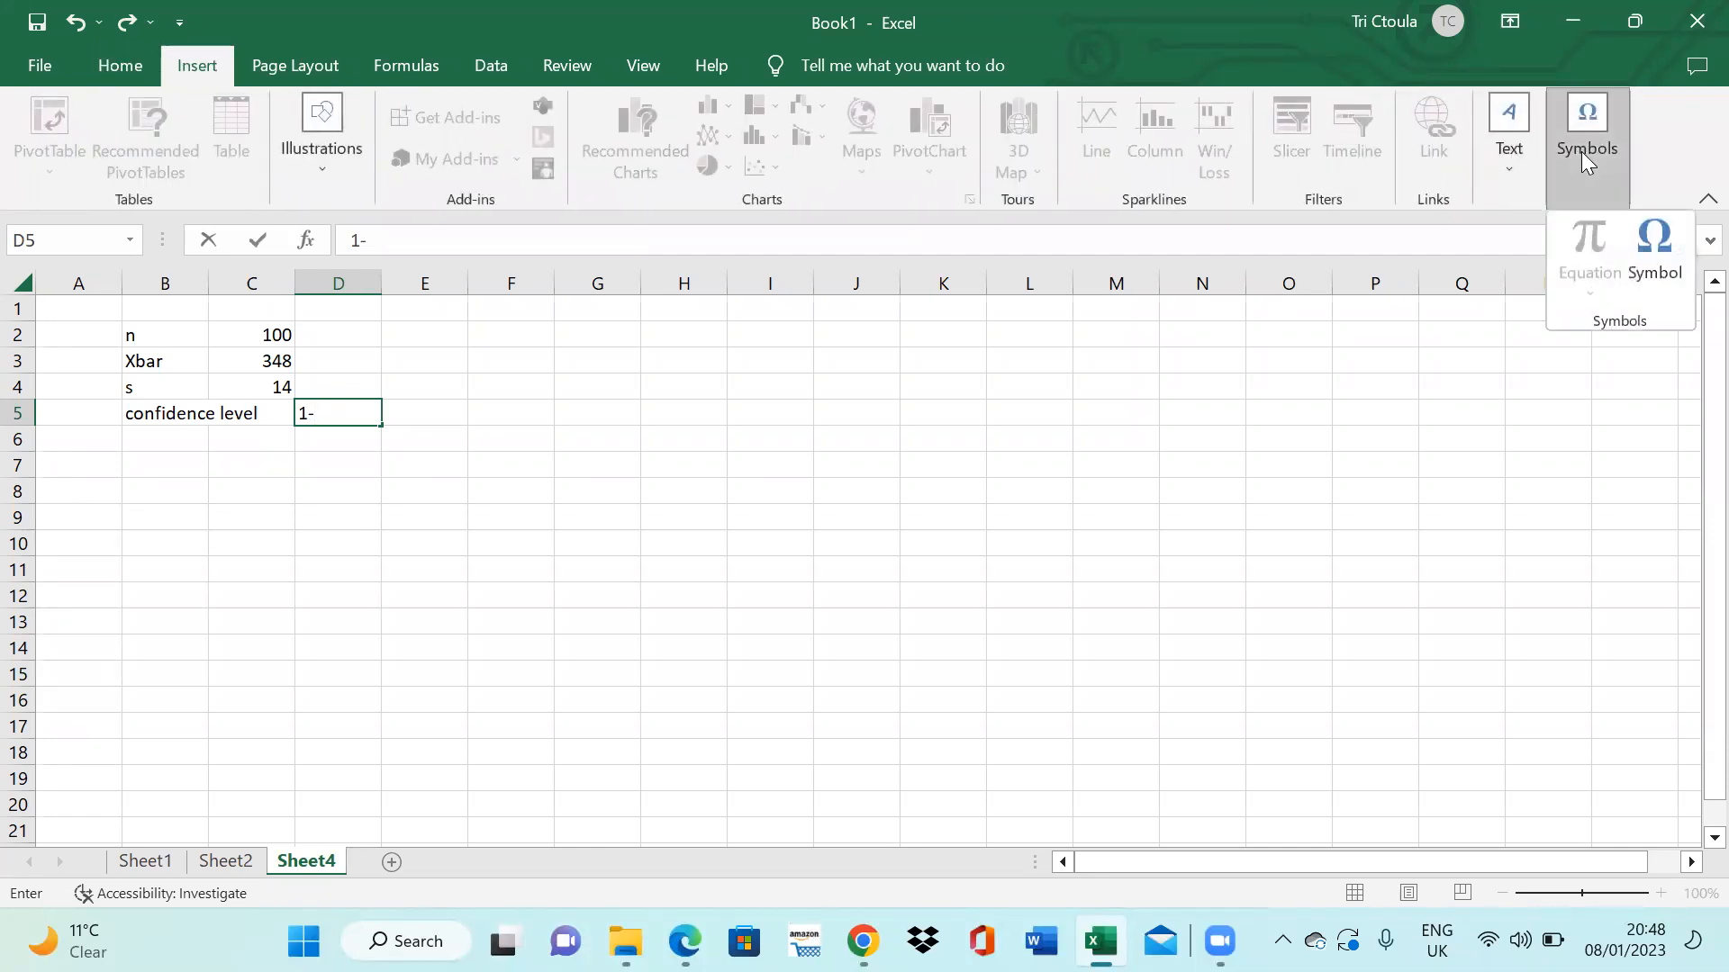
{"action": "left_click", "coordinate": [1656, 257]}
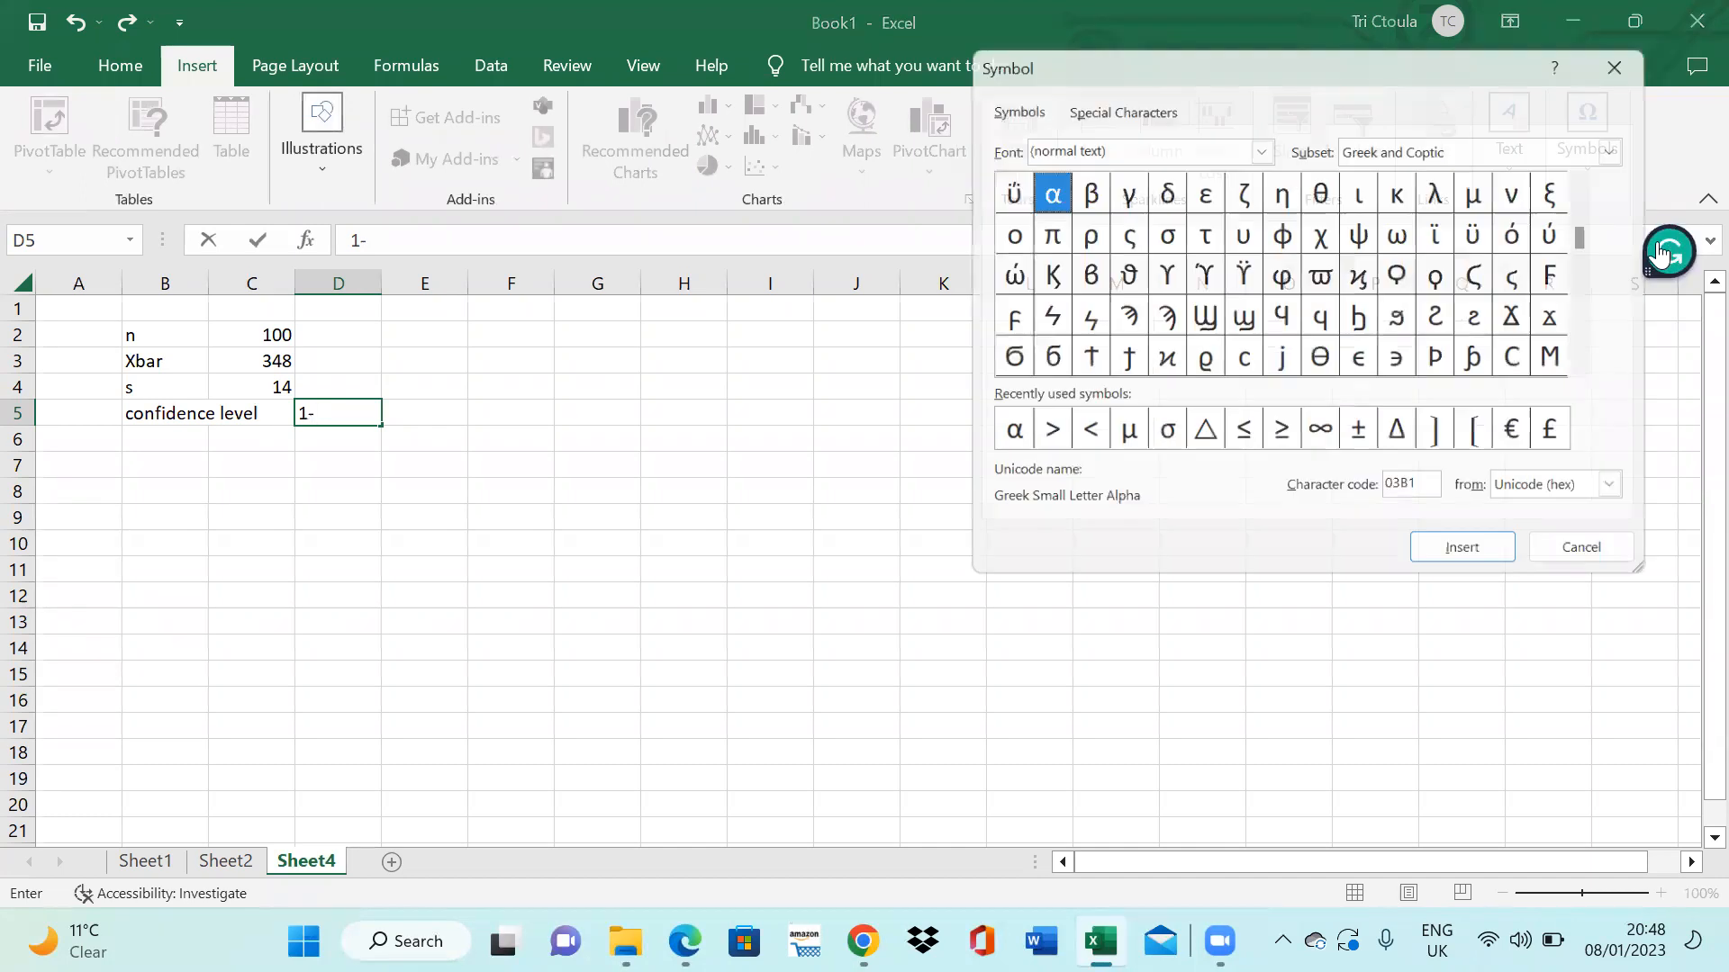
{"action": "left_click", "coordinate": [1006, 441]}
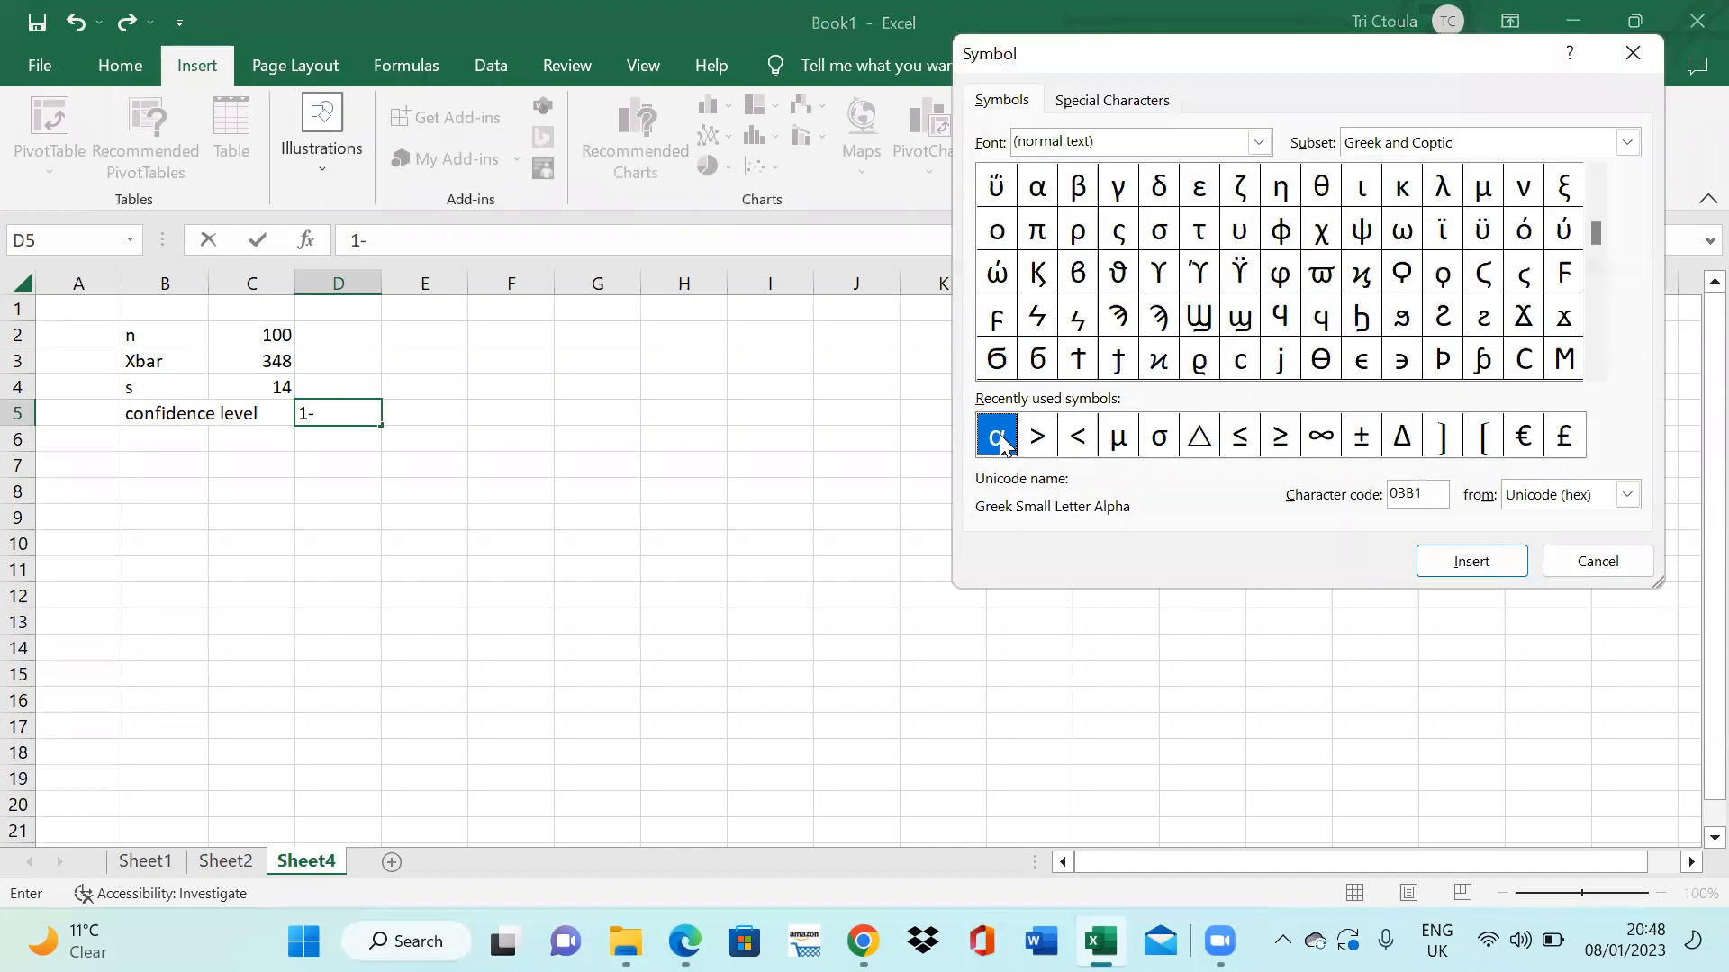
{"action": "left_click", "coordinate": [1495, 569]}
{"action": "left_click", "coordinate": [1605, 563]}
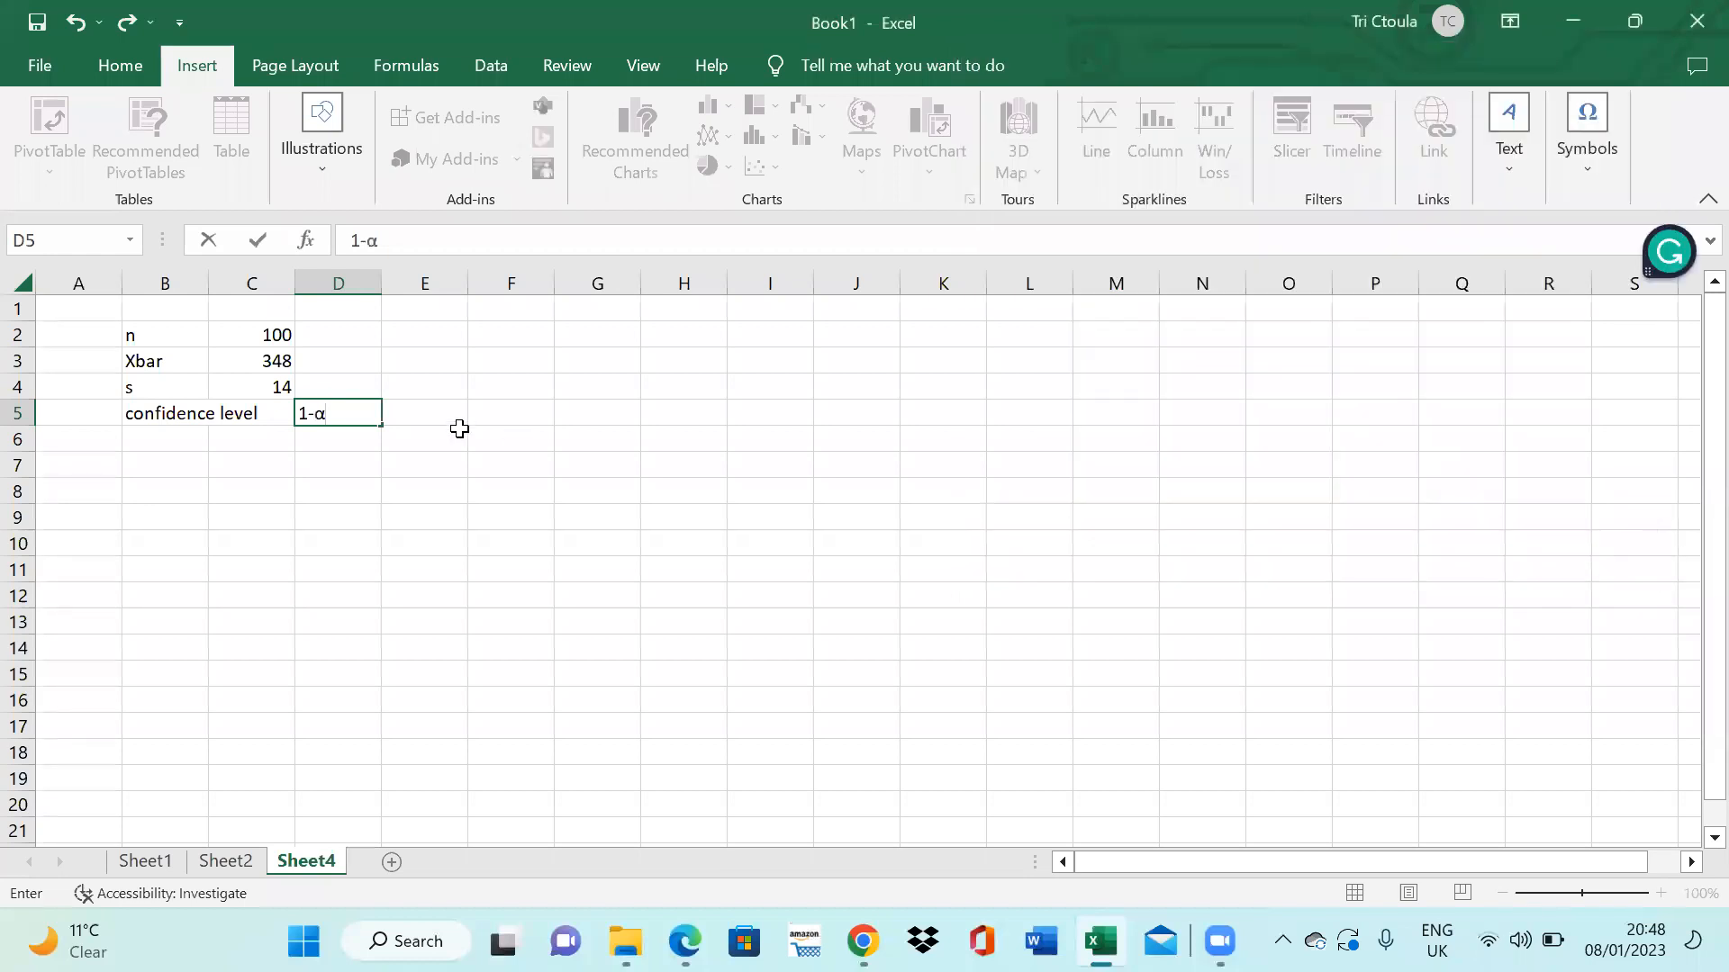
- Enter 0.95 in E5 as the value of the confidence level
{"action": "left_click", "coordinate": [436, 412]}
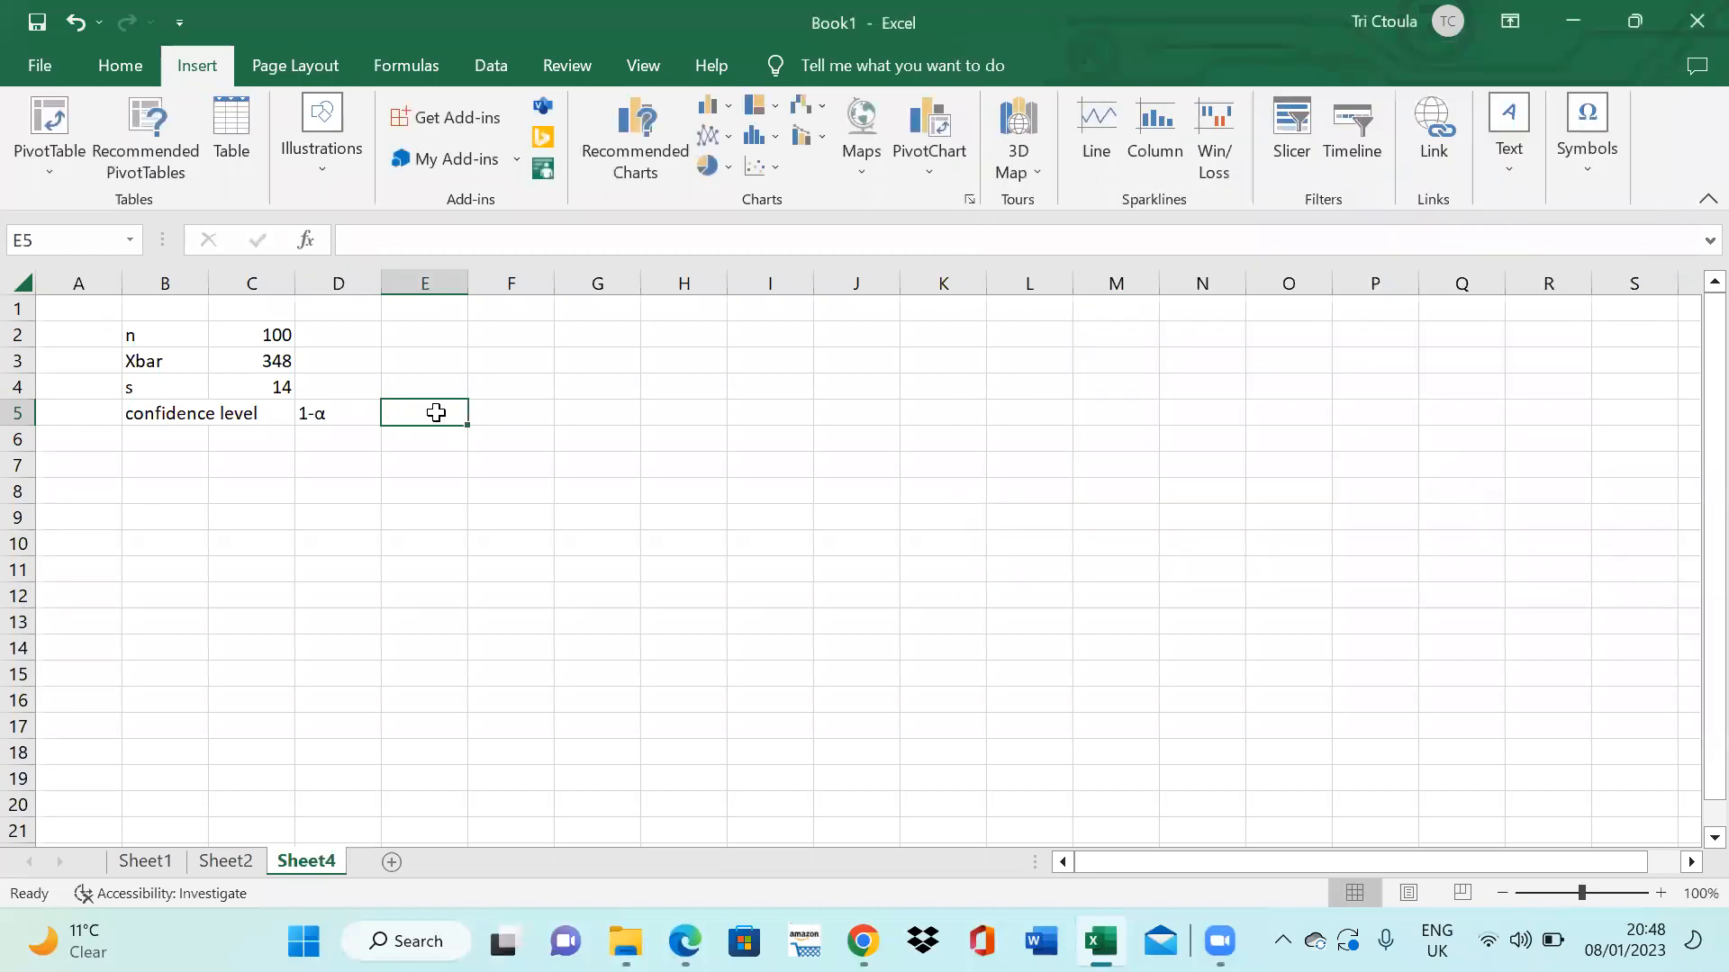
{"action": "type", "text": "0."}
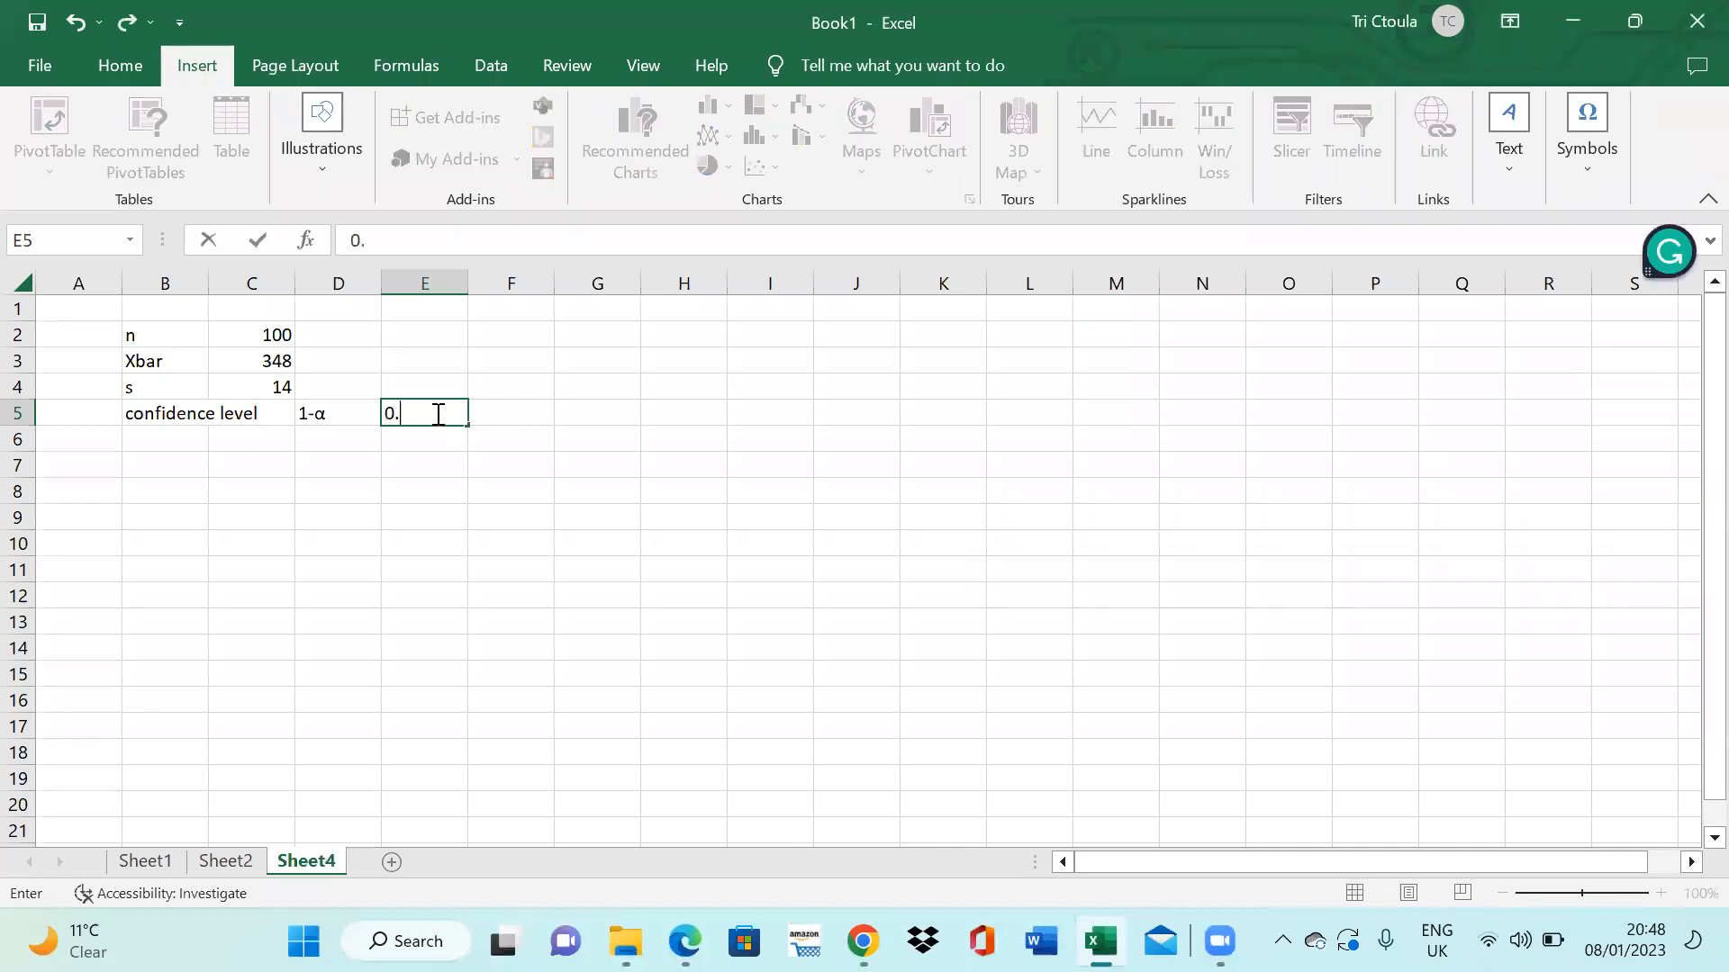
{"action": "type", "text": "95"}
- Add the label "level of significcance" in B6, below the confidence level label
{"action": "left_click", "coordinate": [166, 437]}
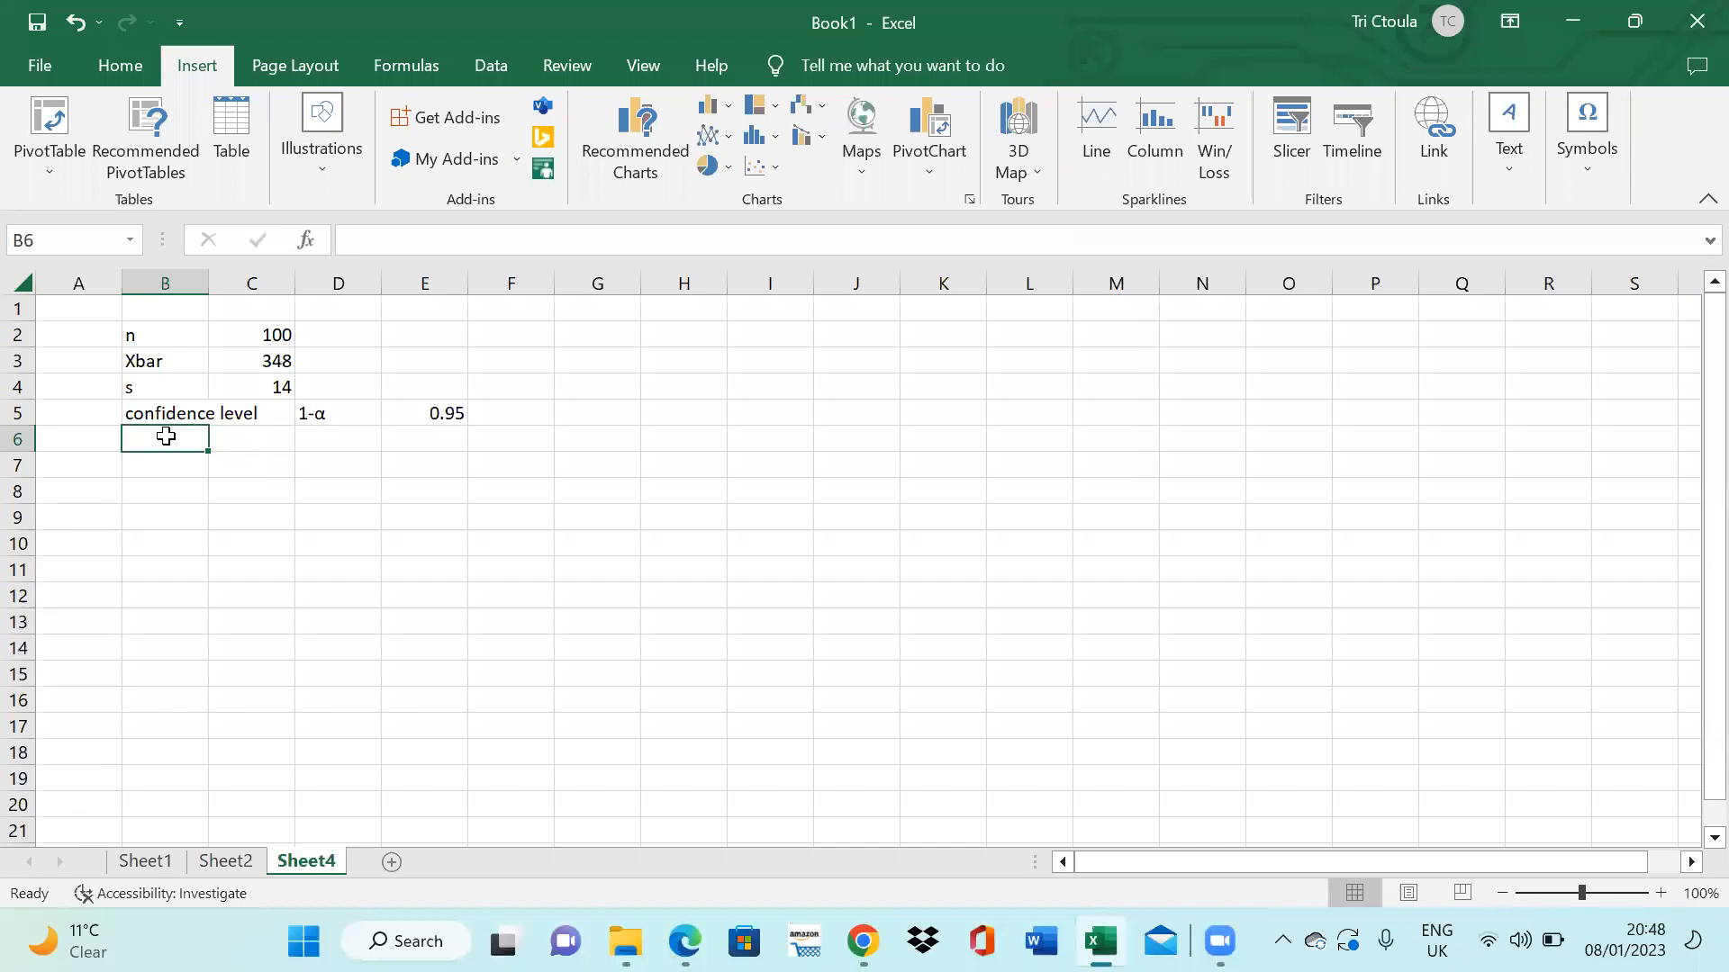
{"action": "type", "text": "ke"}
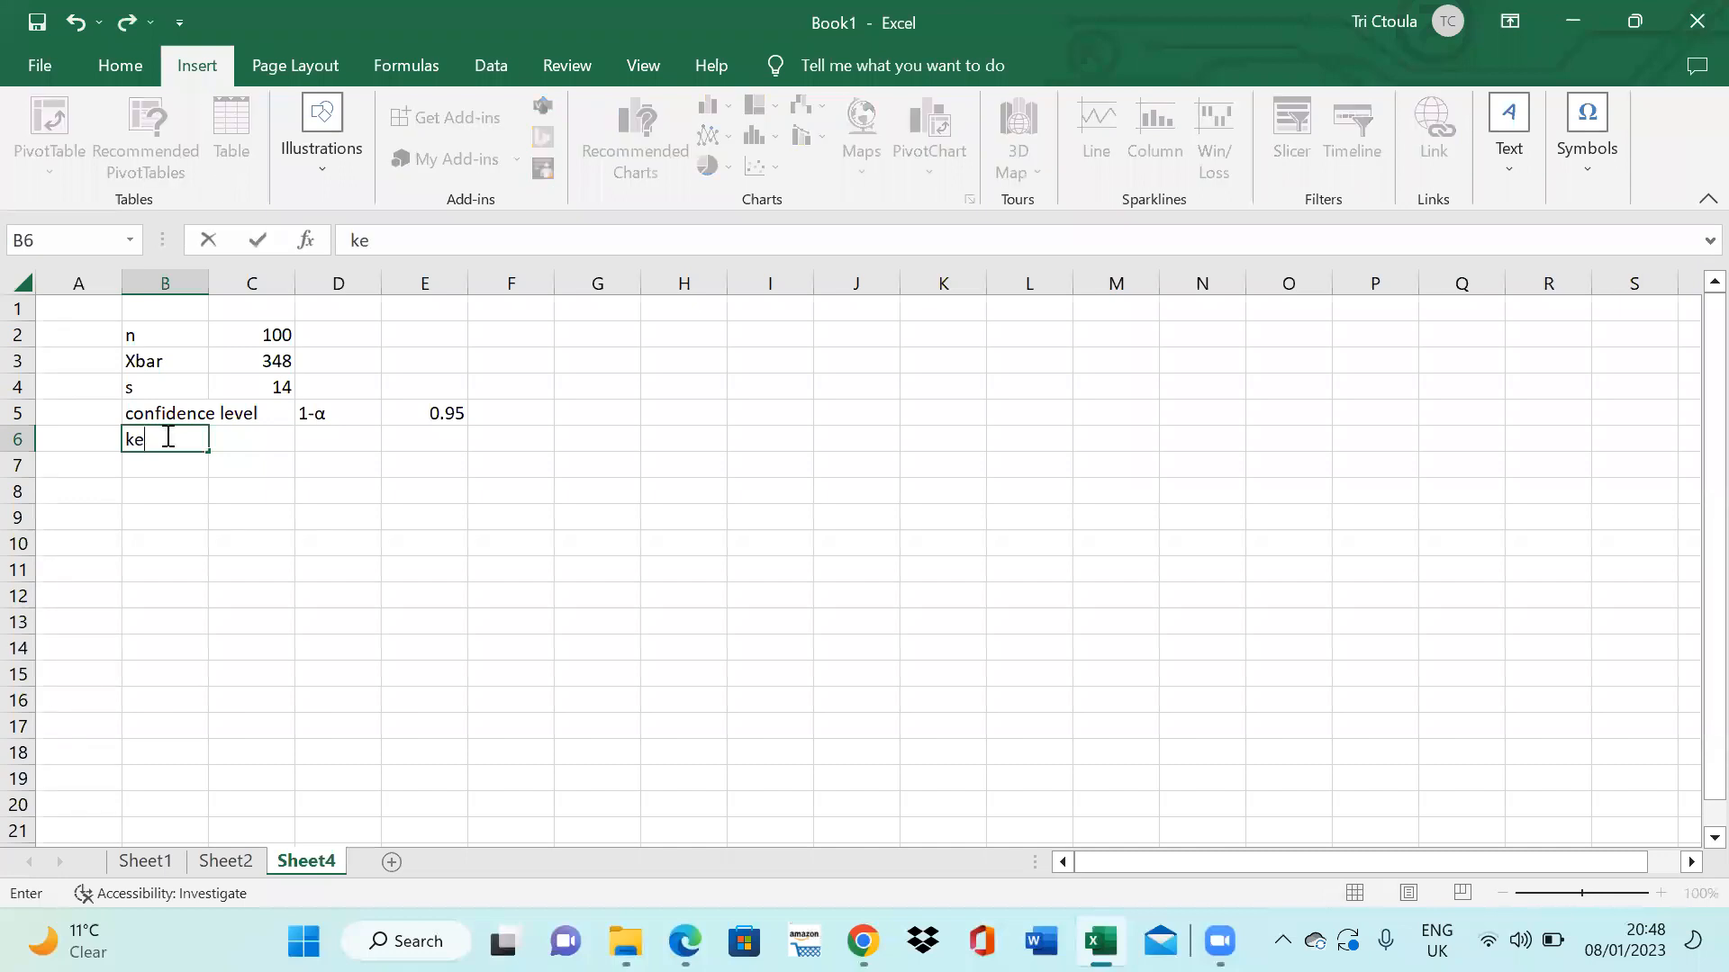
{"action": "key", "text": "BackSpace"}
{"action": "key", "text": "BackSpace"}
{"action": "type", "text": "le"}
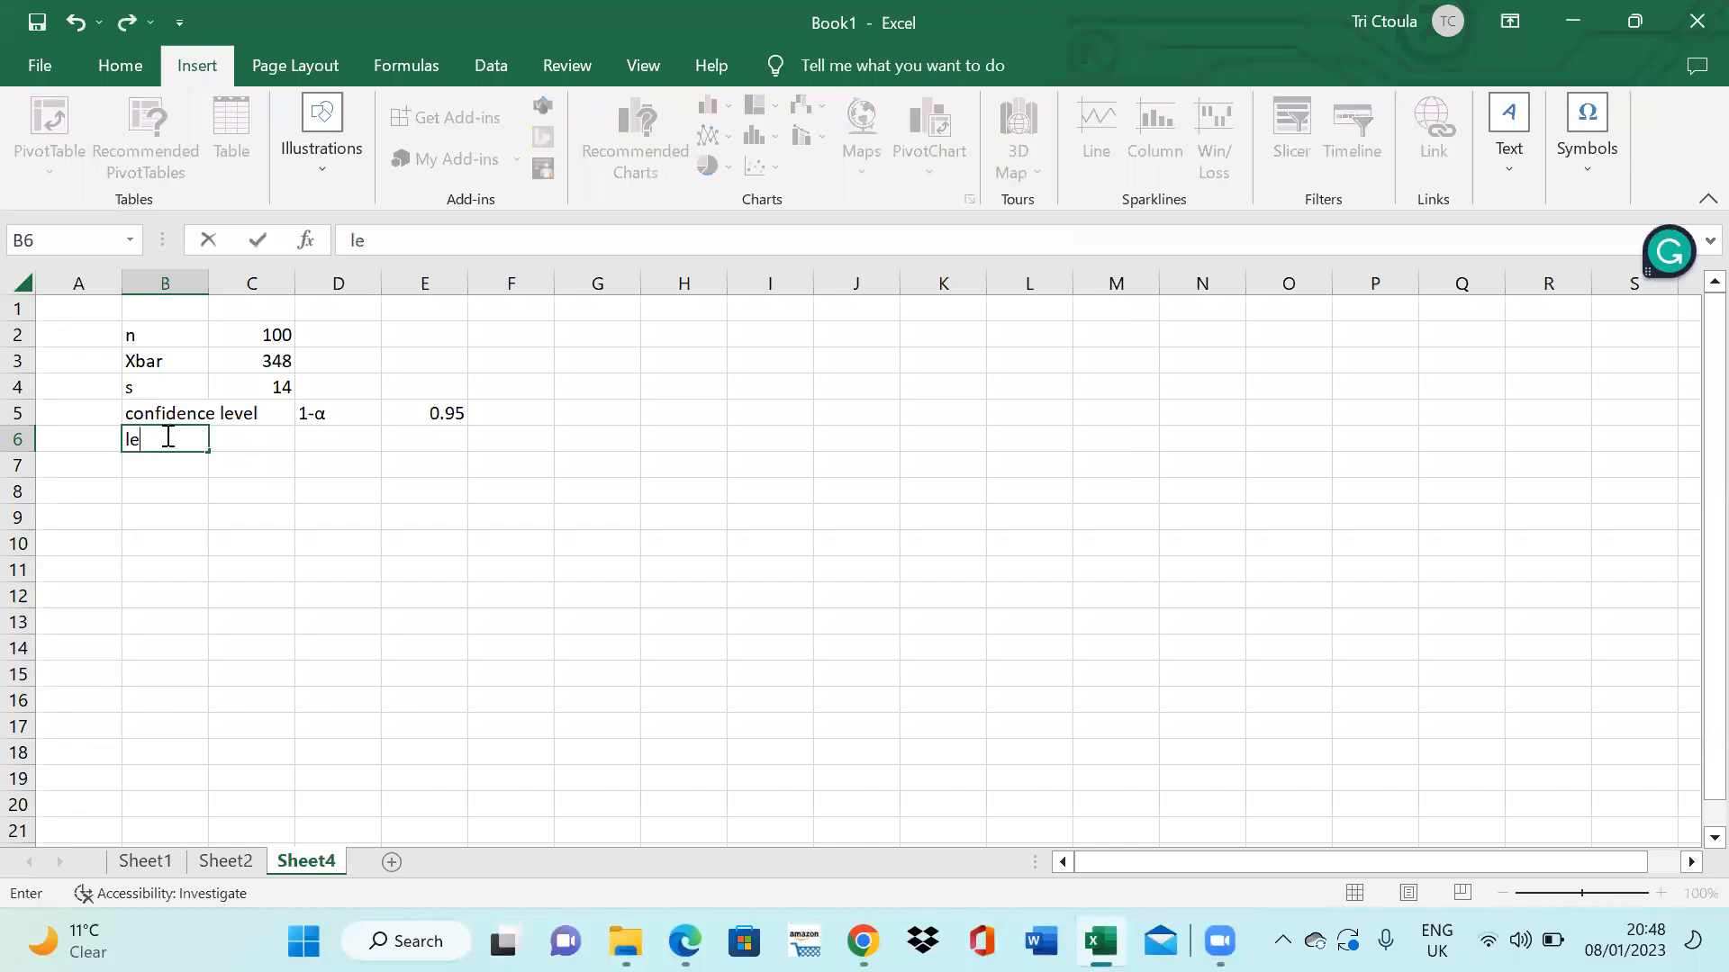
{"action": "type", "text": "vel of significcance"}
{"action": "key", "text": "F2"}
{"action": "left_click", "coordinate": [455, 420]}
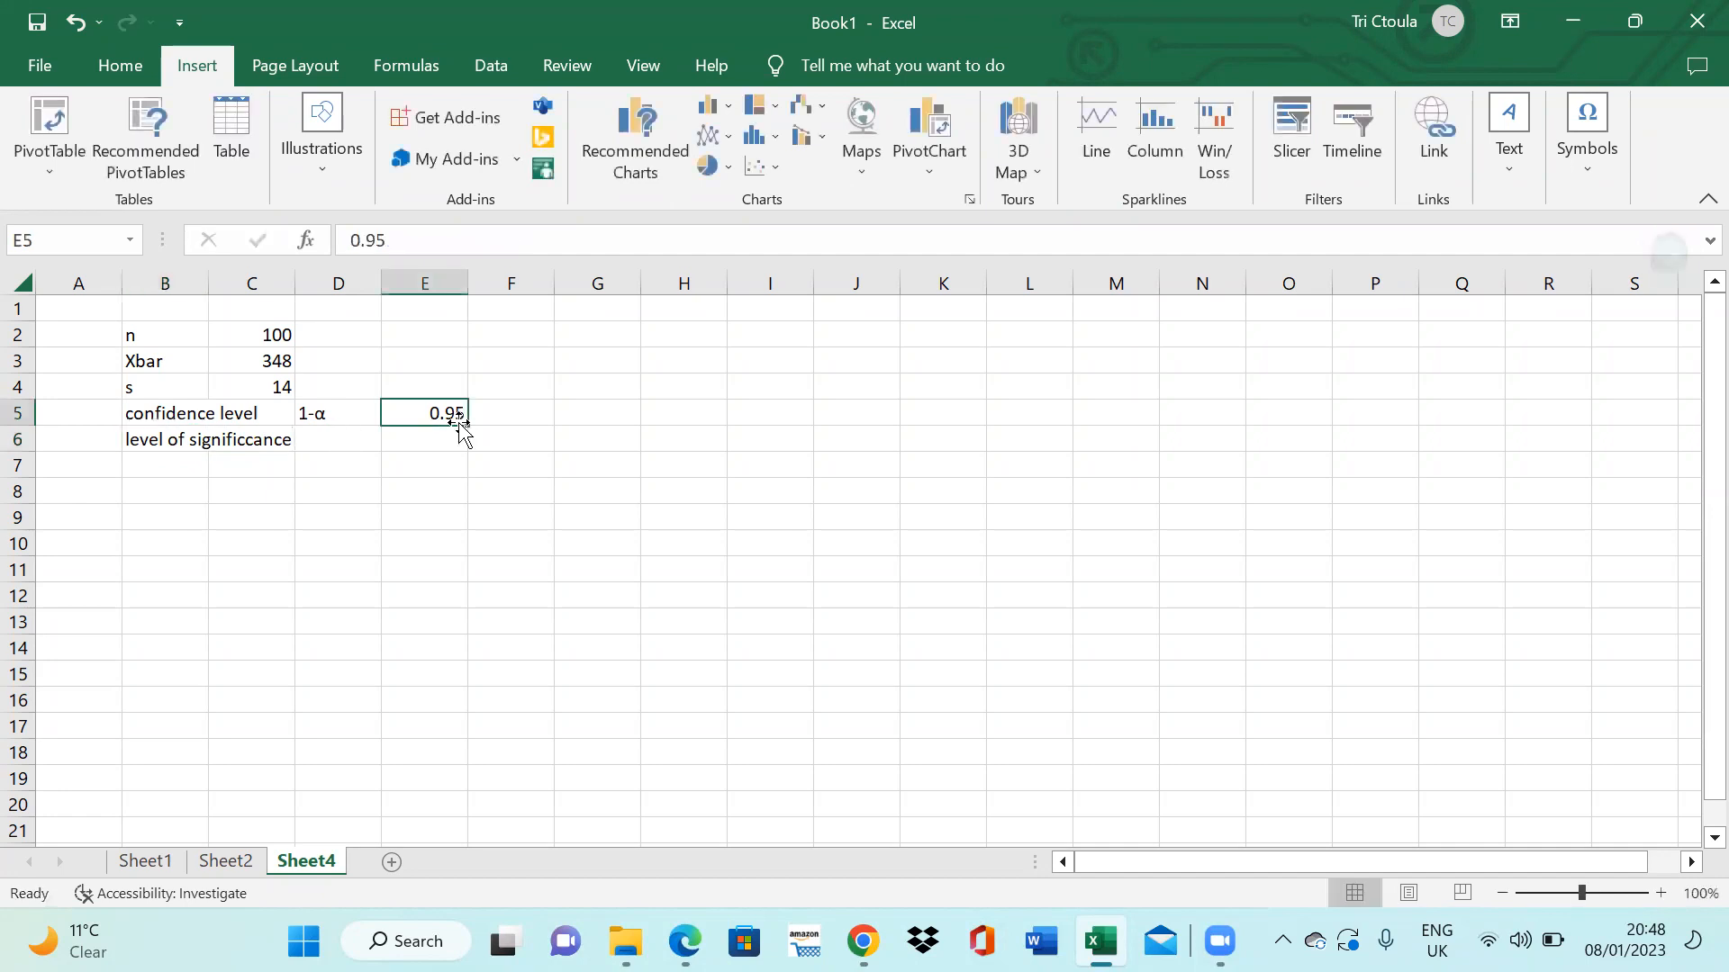
- Insert the Greek small letter alpha symbol (α) in D6, beside the significance label
{"action": "left_click", "coordinate": [338, 440]}
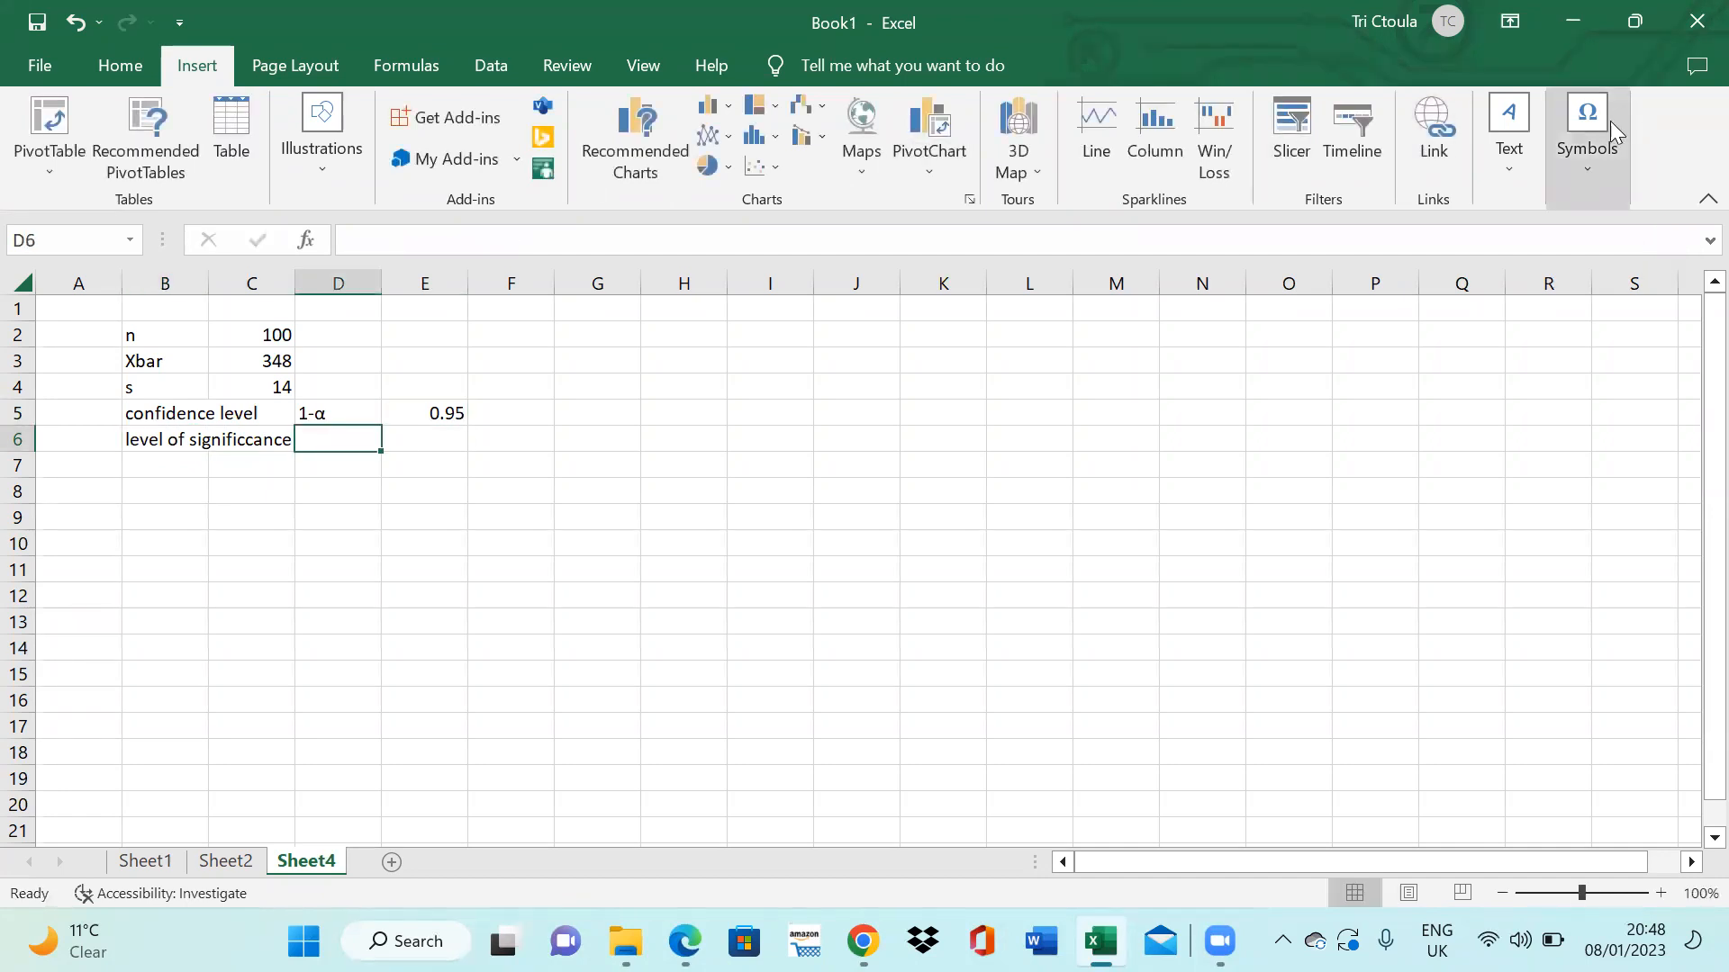
{"action": "left_click", "coordinate": [1587, 135]}
{"action": "left_click", "coordinate": [1655, 261]}
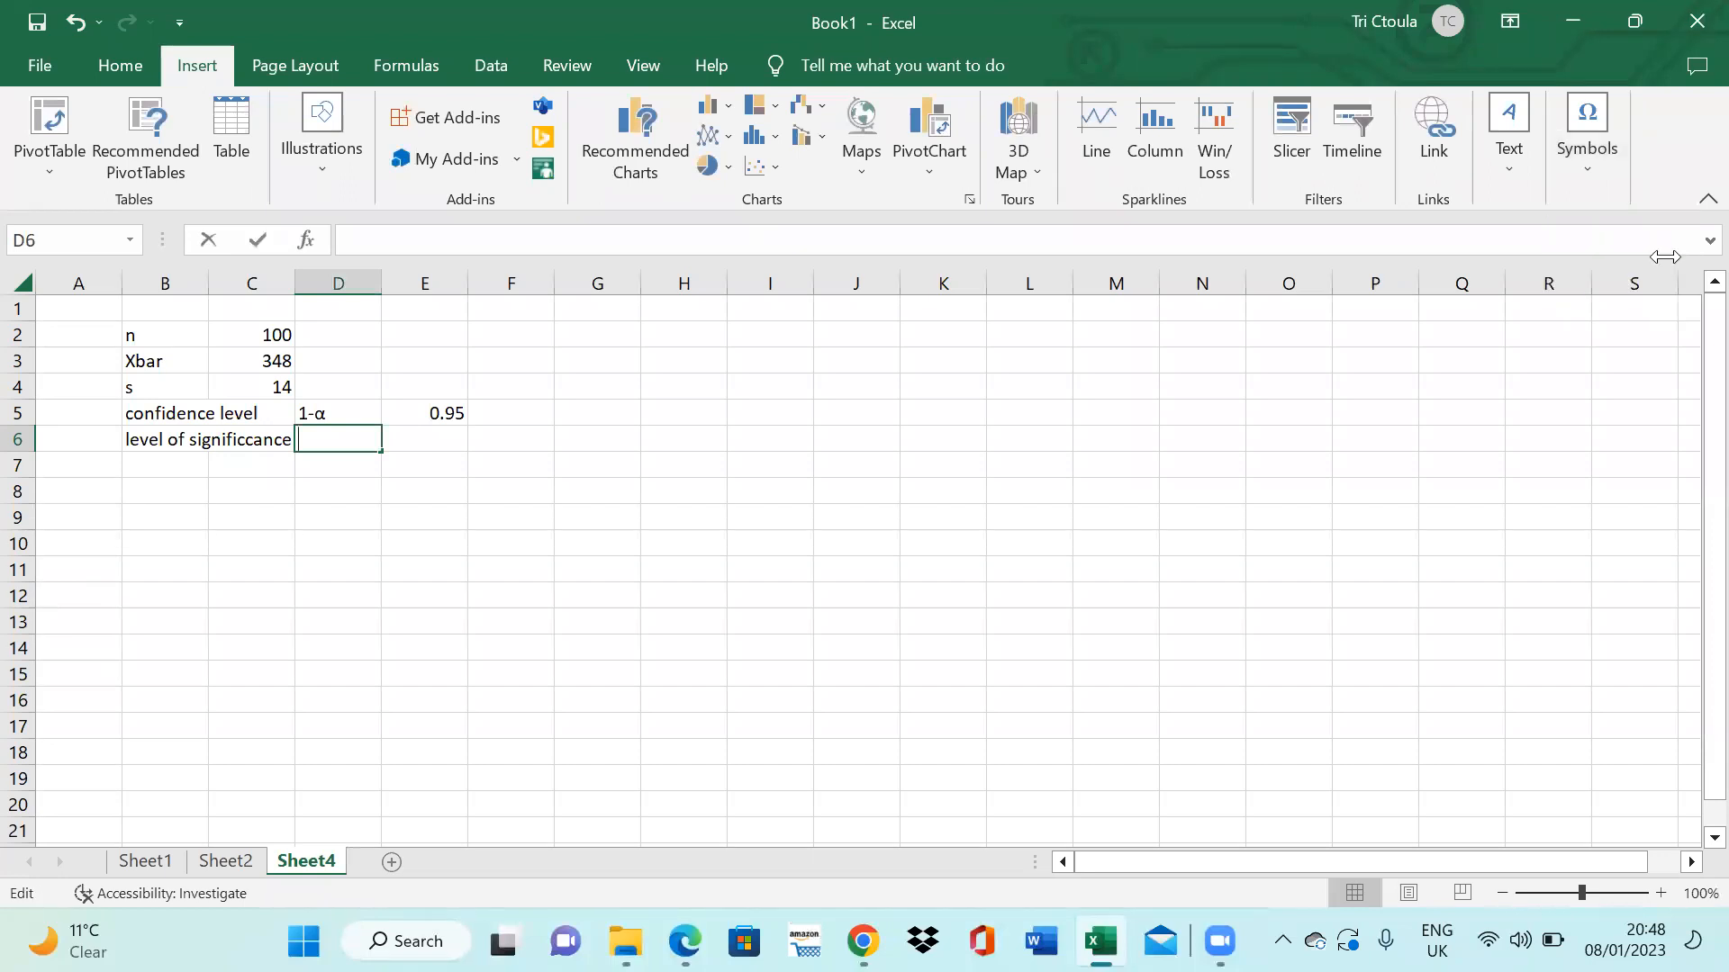
{"action": "left_click", "coordinate": [996, 437]}
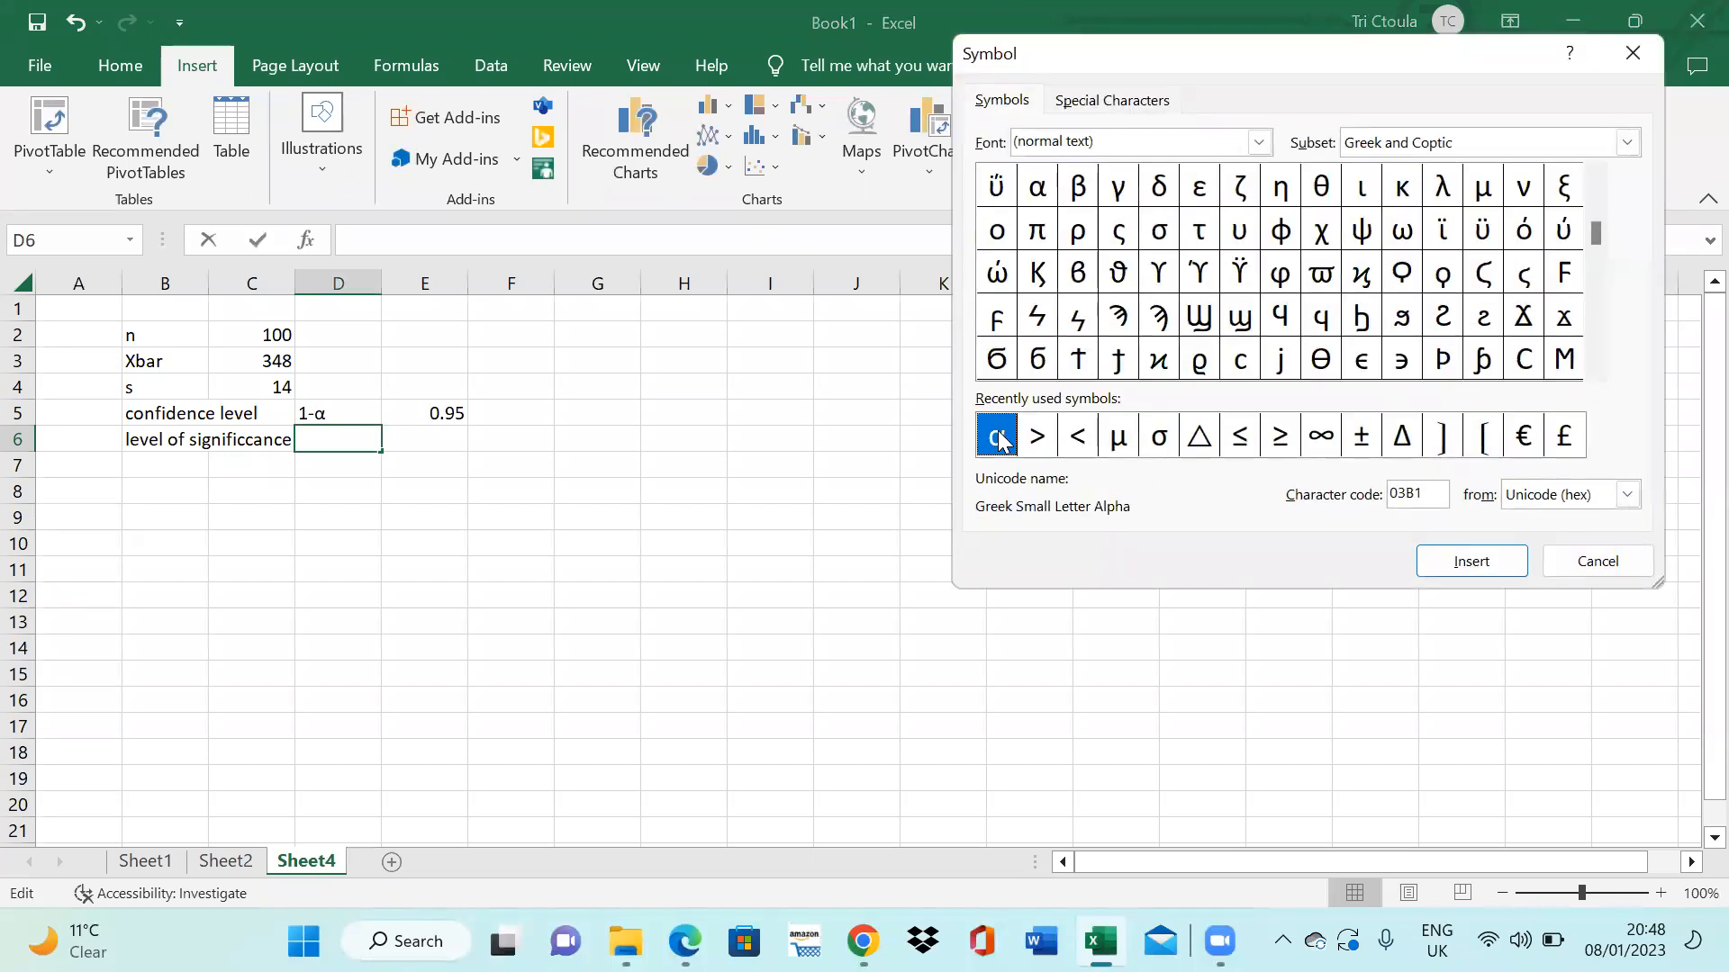
{"action": "left_click", "coordinate": [1459, 562]}
{"action": "left_click", "coordinate": [1598, 561]}
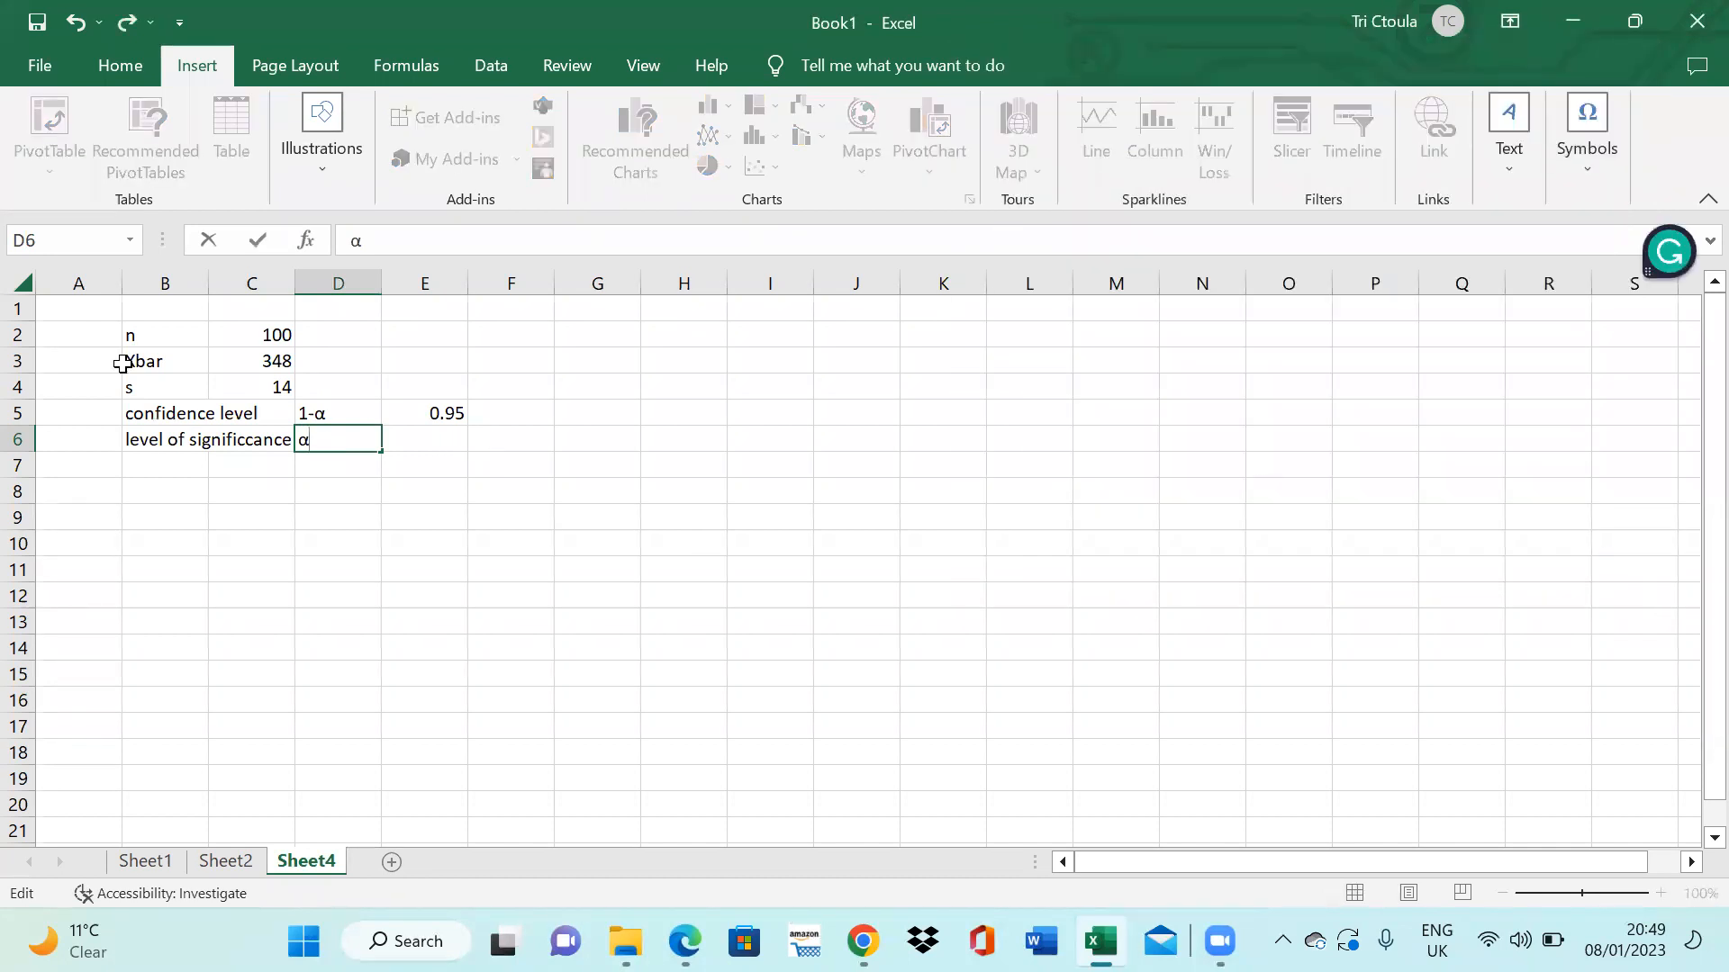
- Enter 0.05 in E6 as the value of α
{"action": "left_click", "coordinate": [424, 447]}
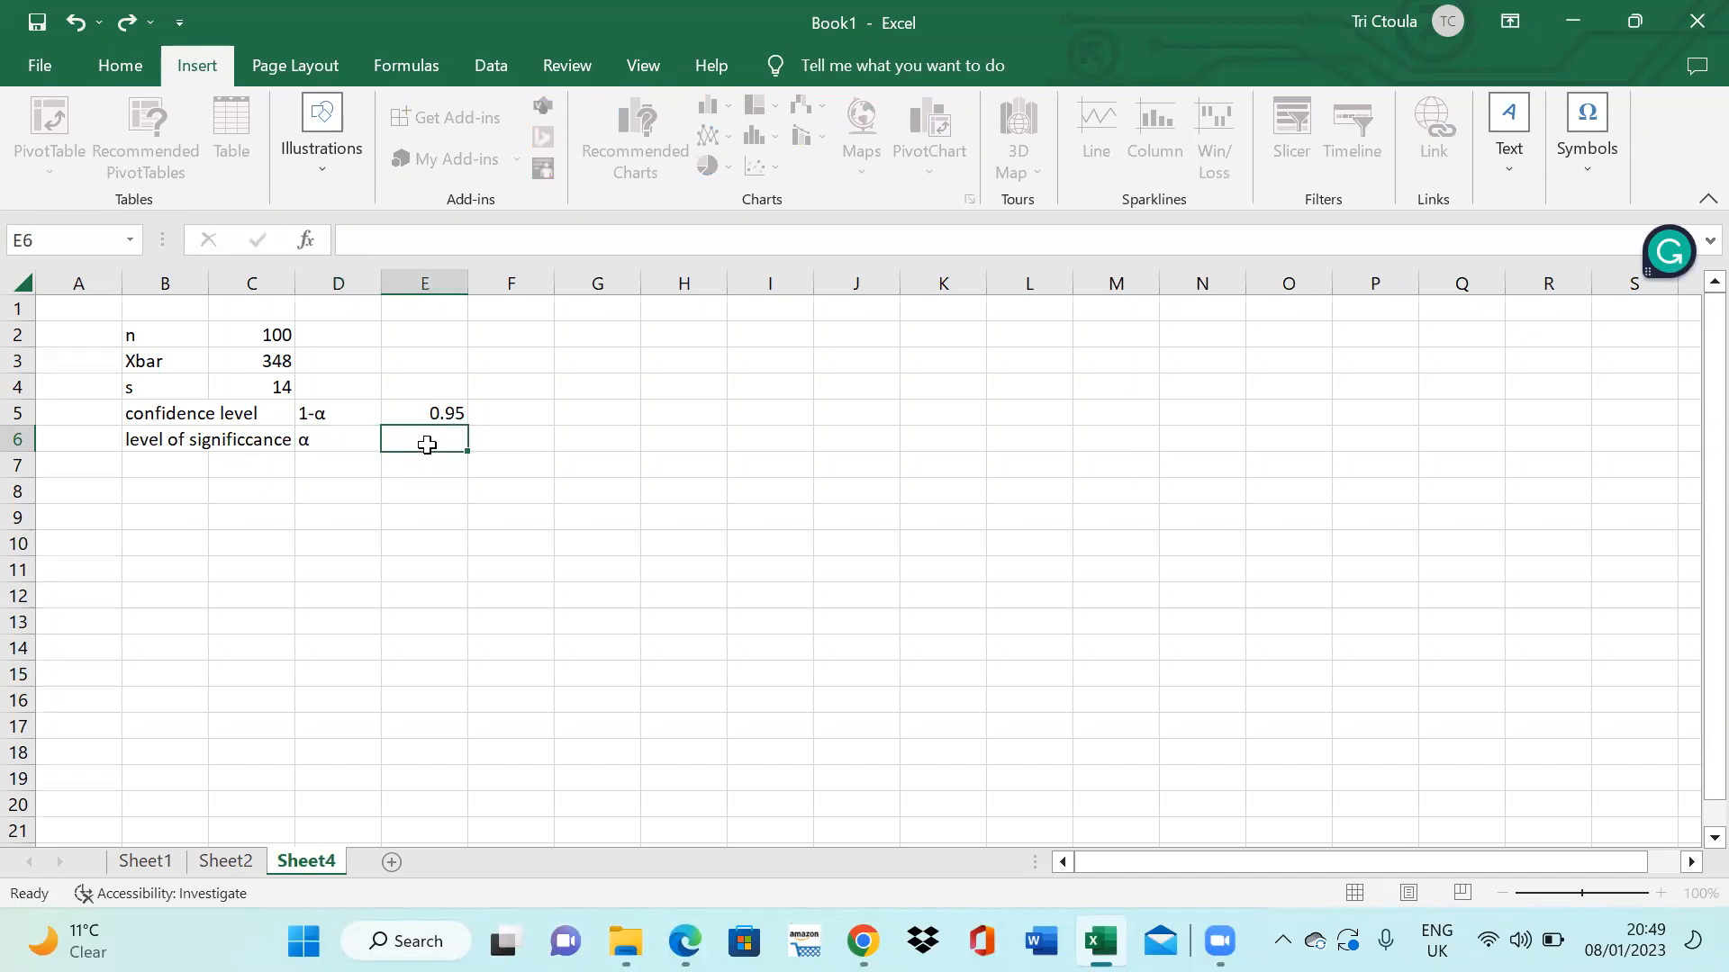
{"action": "type", "text": "0."}
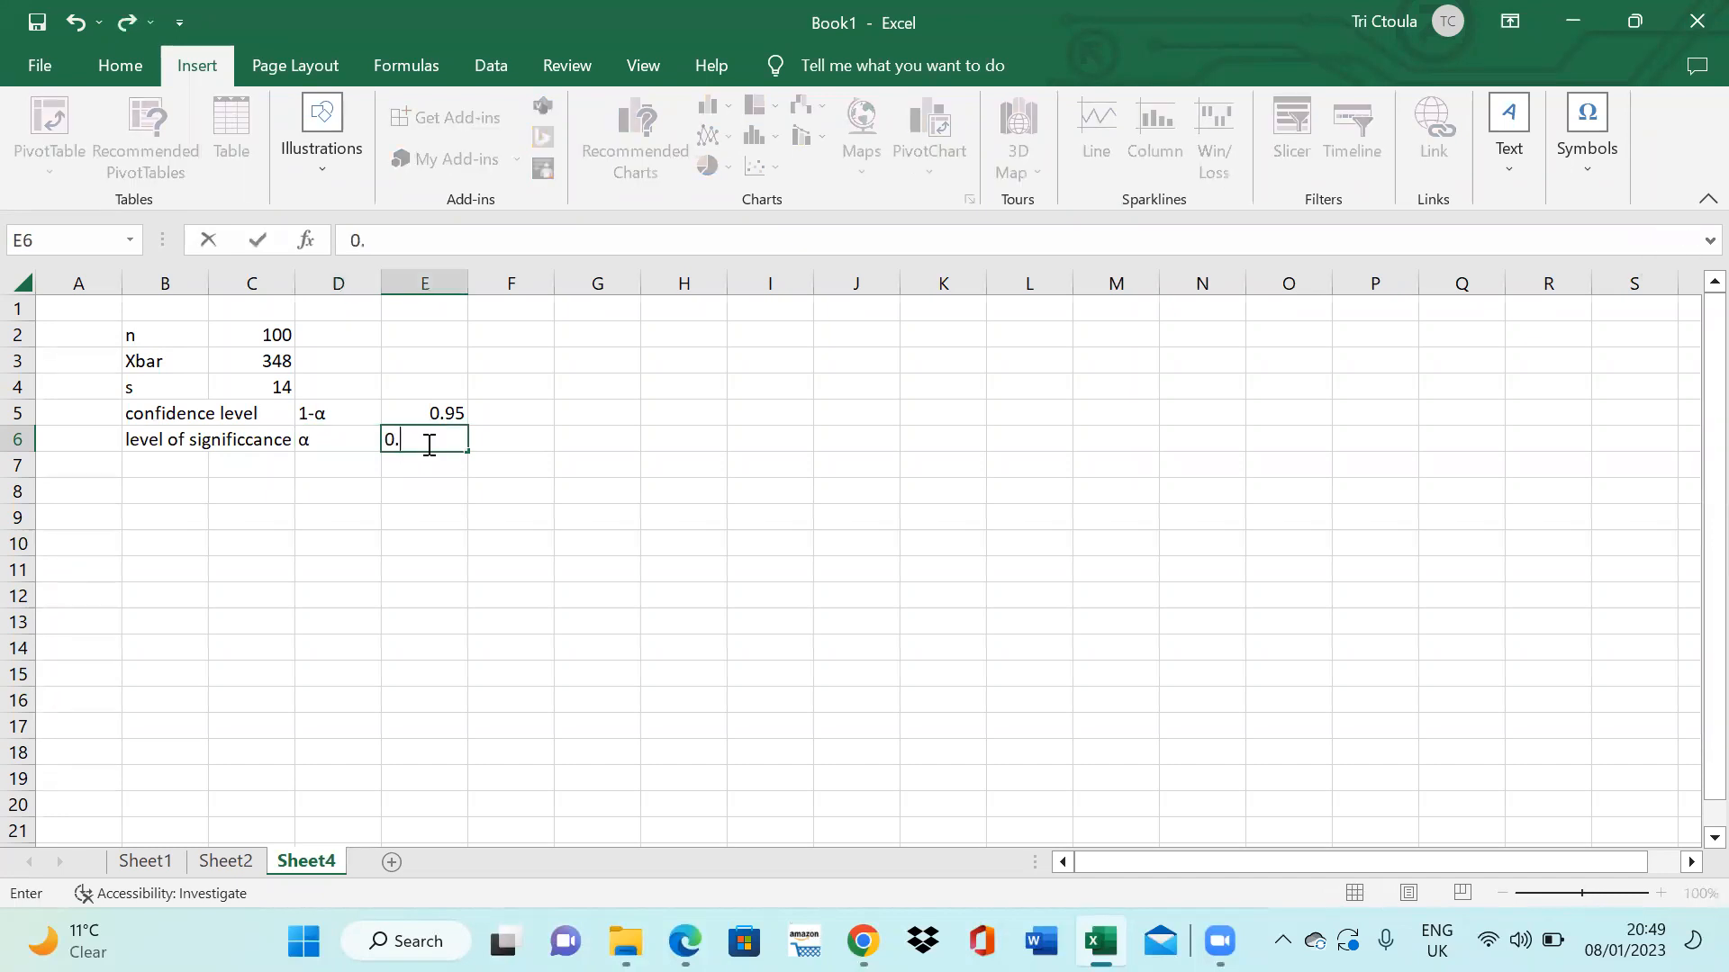
{"action": "type", "text": "05"}
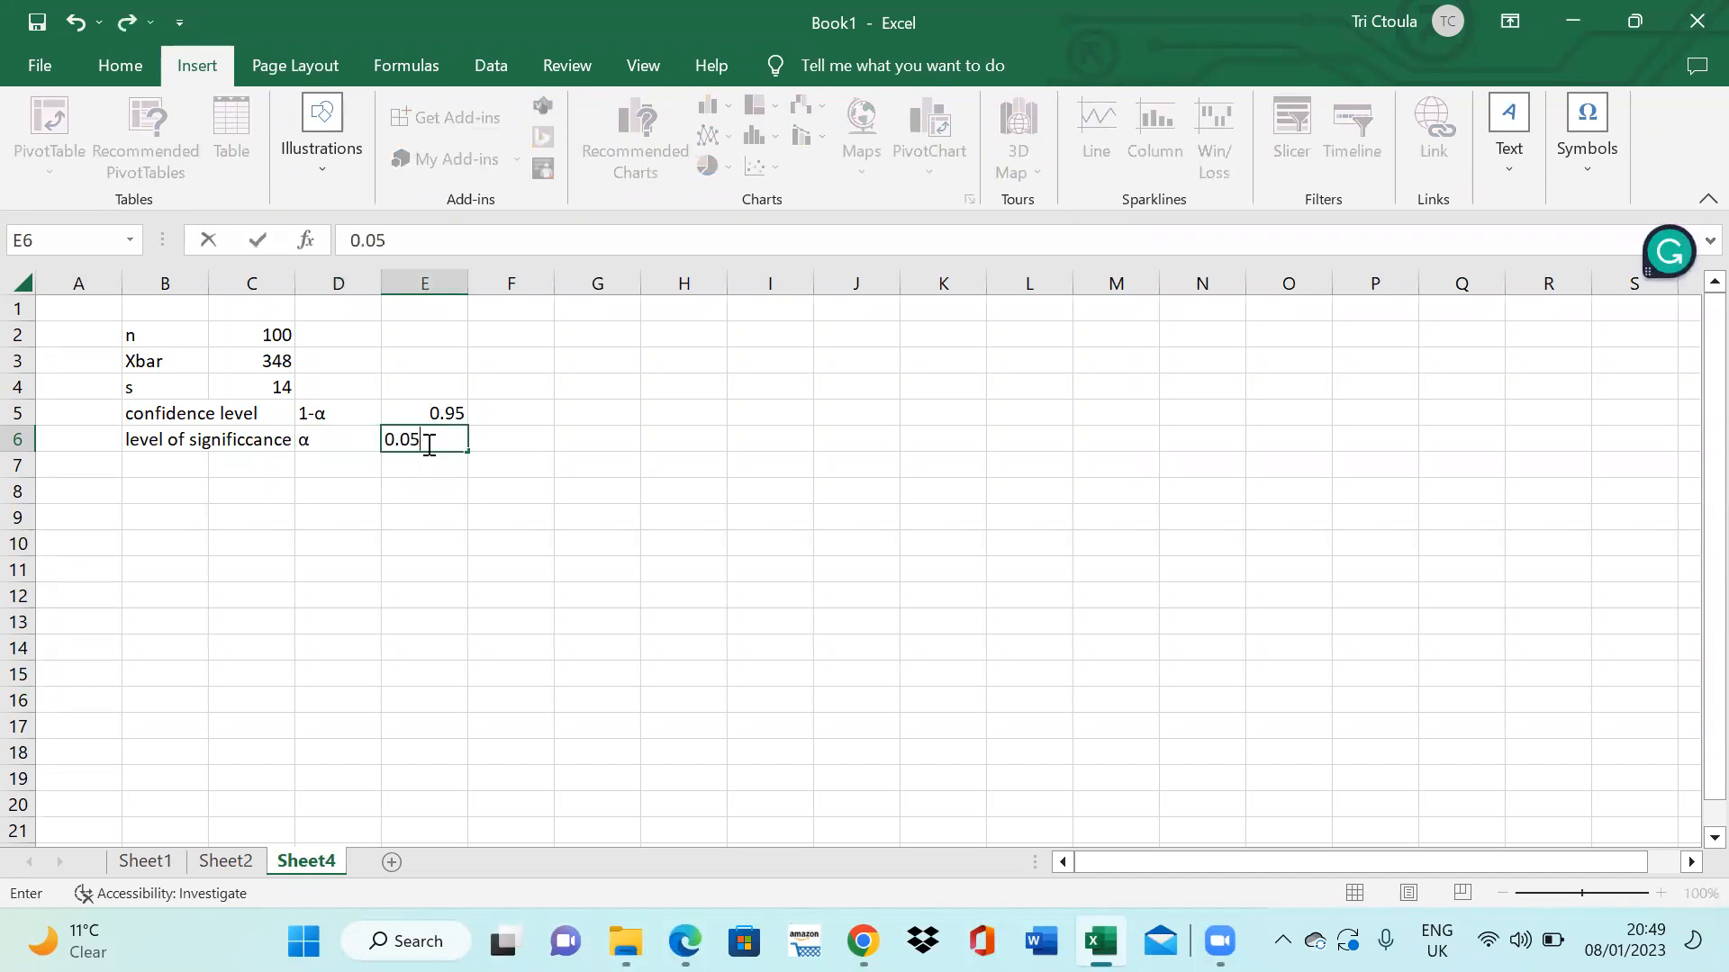
{"action": "left_click", "coordinate": [657, 469]}
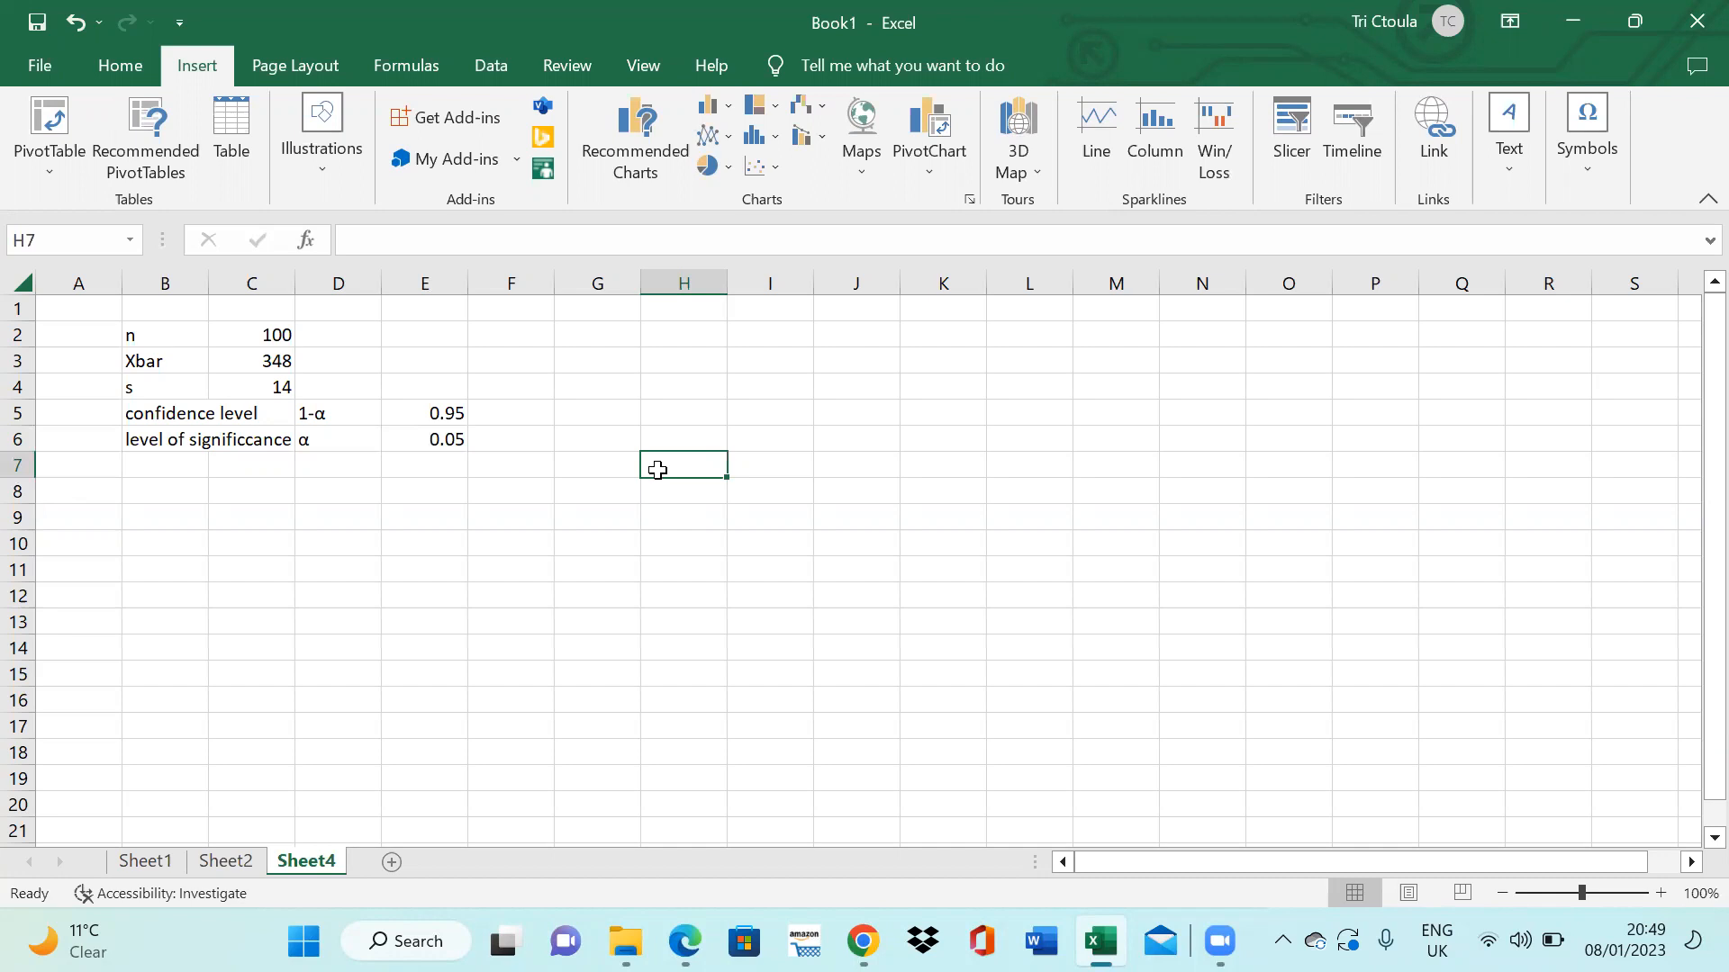
- Add the heading "standard error of sample mean" in B8, two rows below the significance label
{"action": "left_click", "coordinate": [177, 490]}
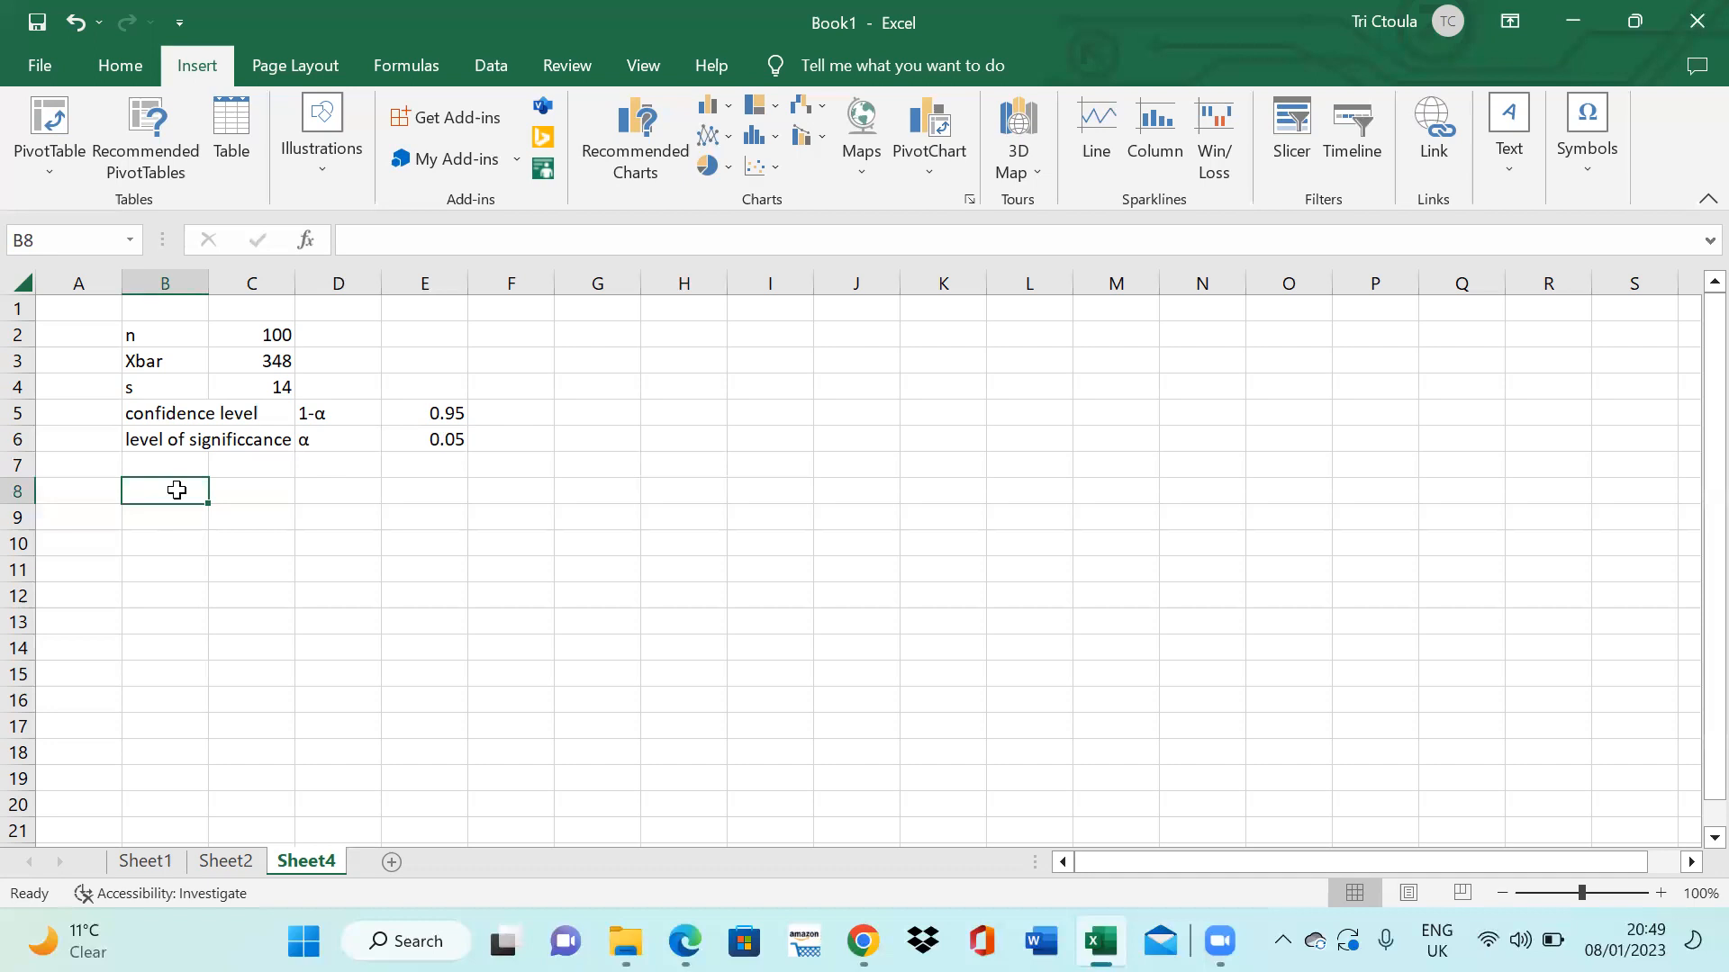
{"action": "type", "text": "s"}
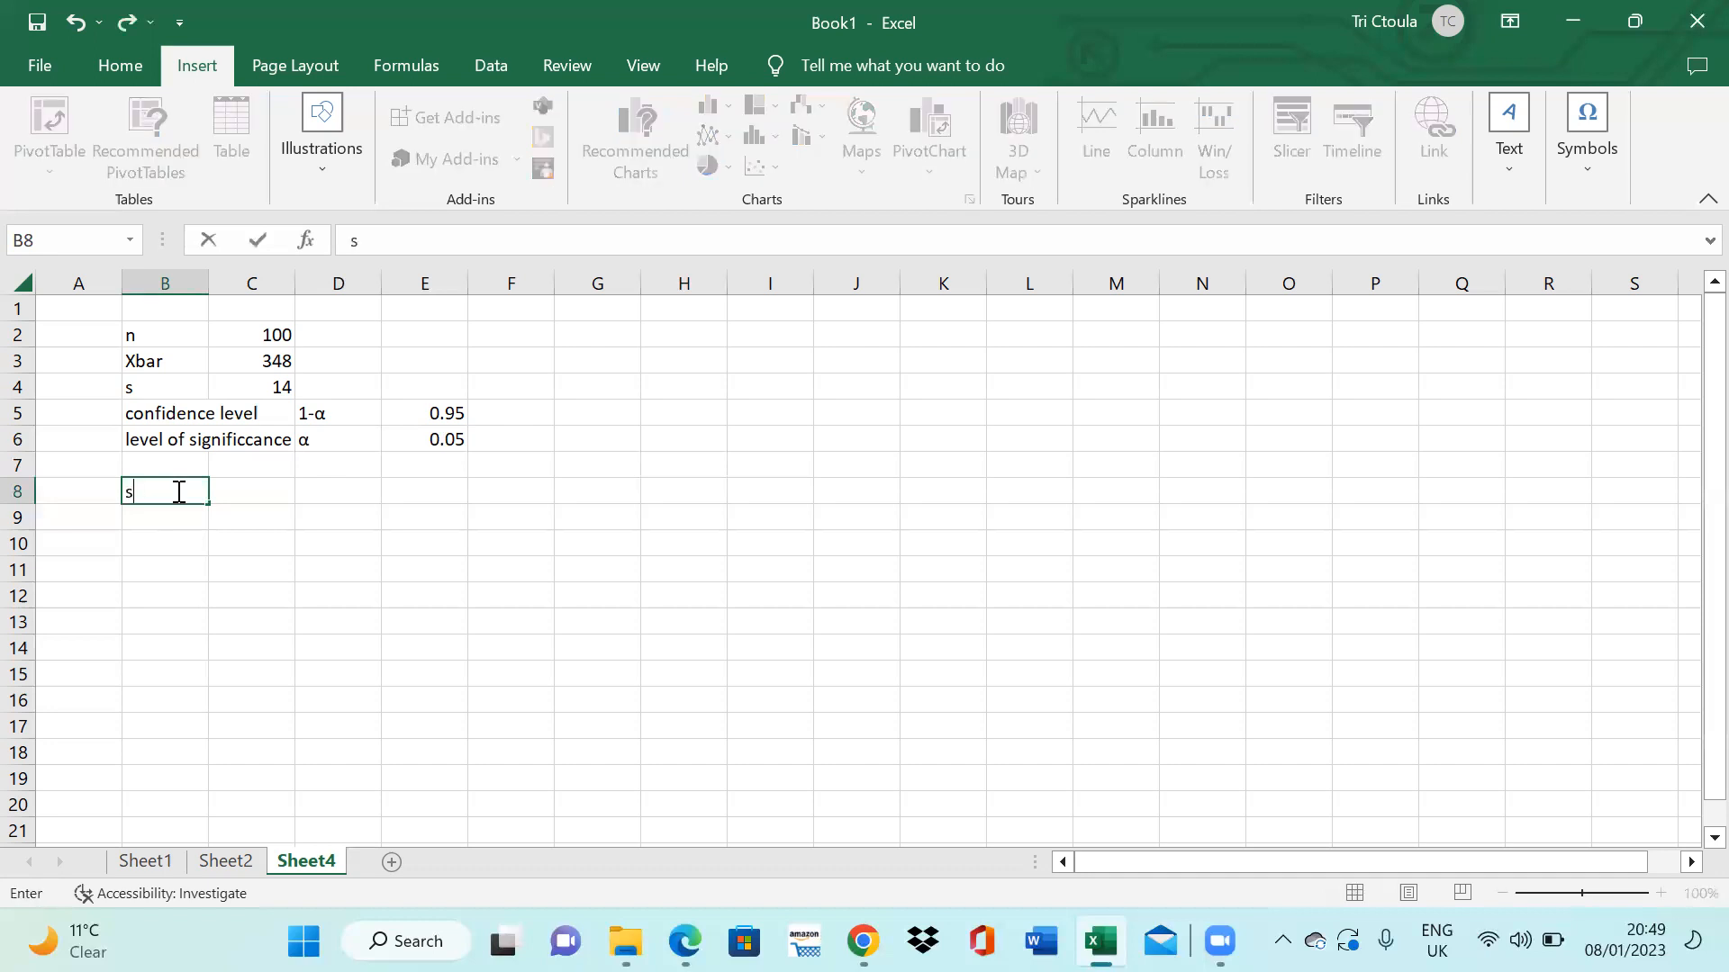
{"action": "type", "text": "tandard e"}
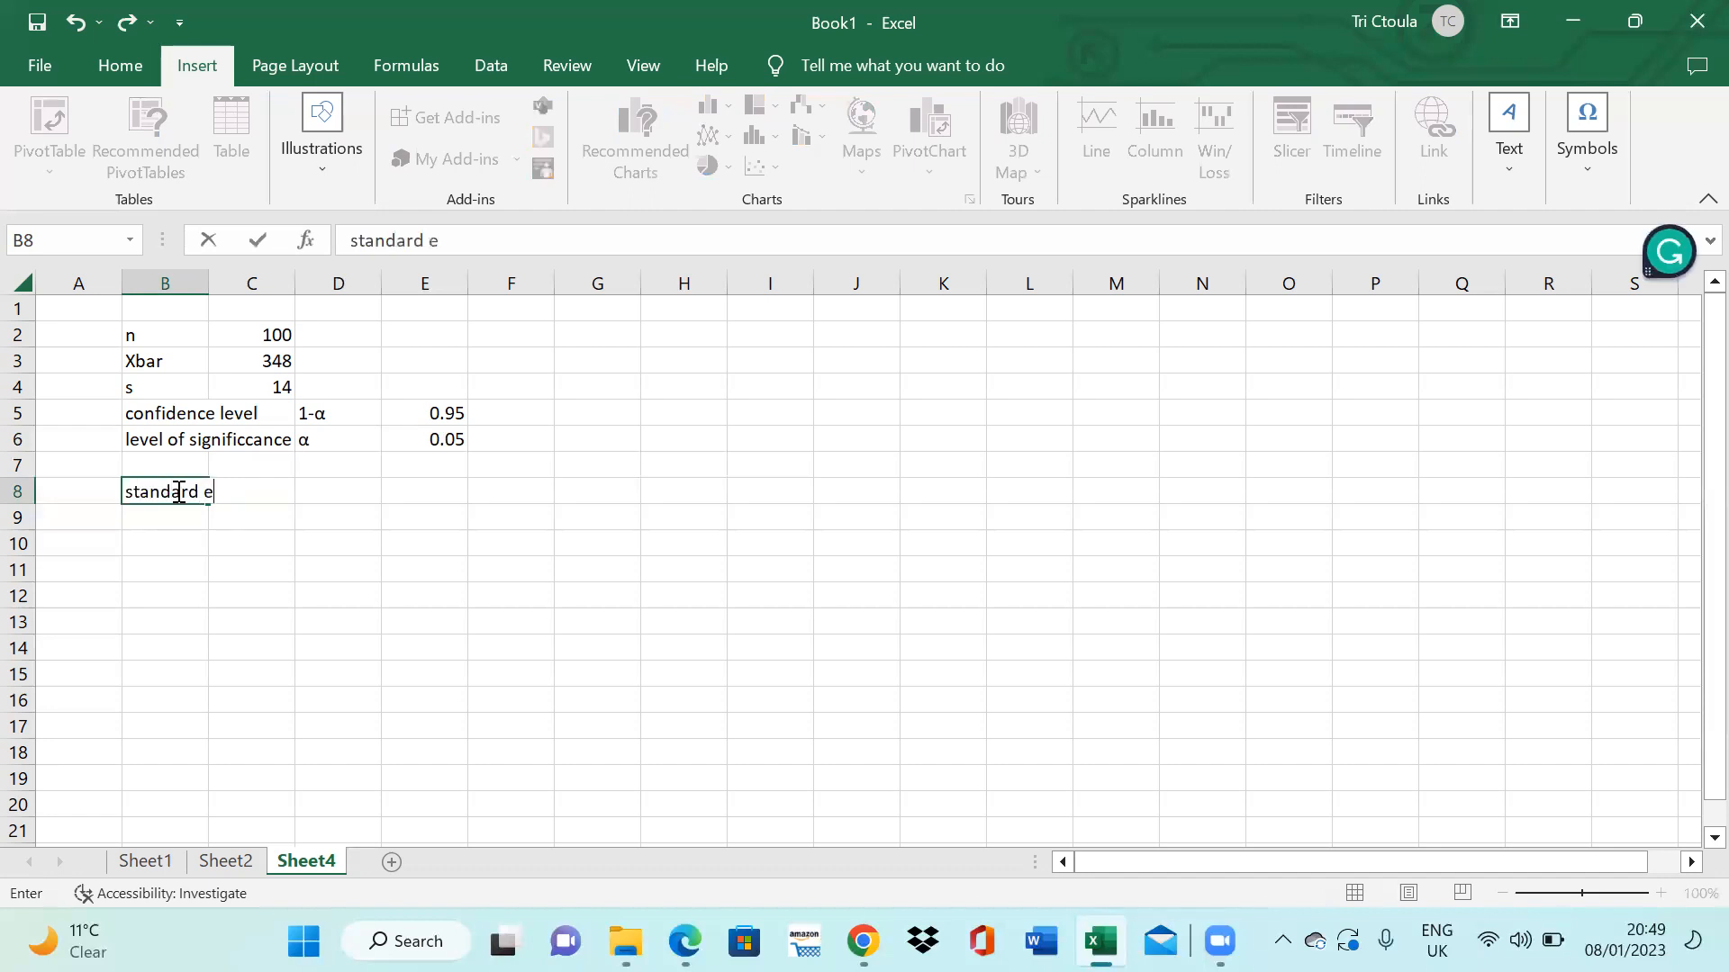
{"action": "type", "text": "rror of sampe"}
{"action": "key", "text": "BackSpace"}
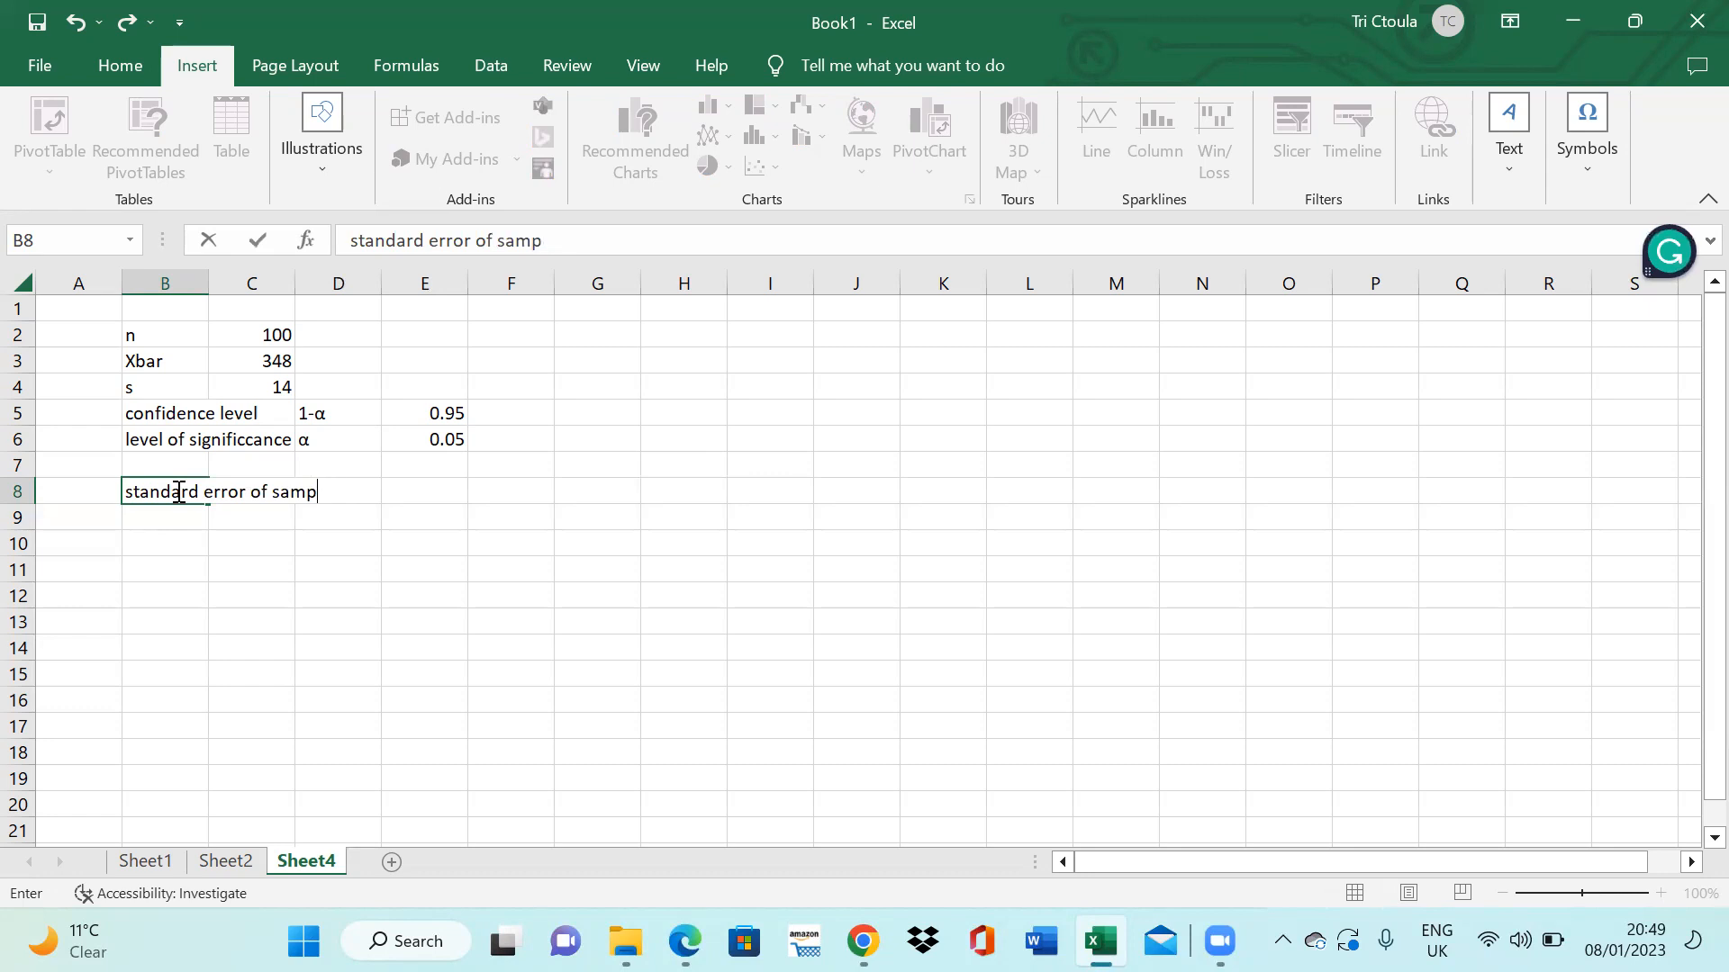
{"action": "type", "text": "le mean"}
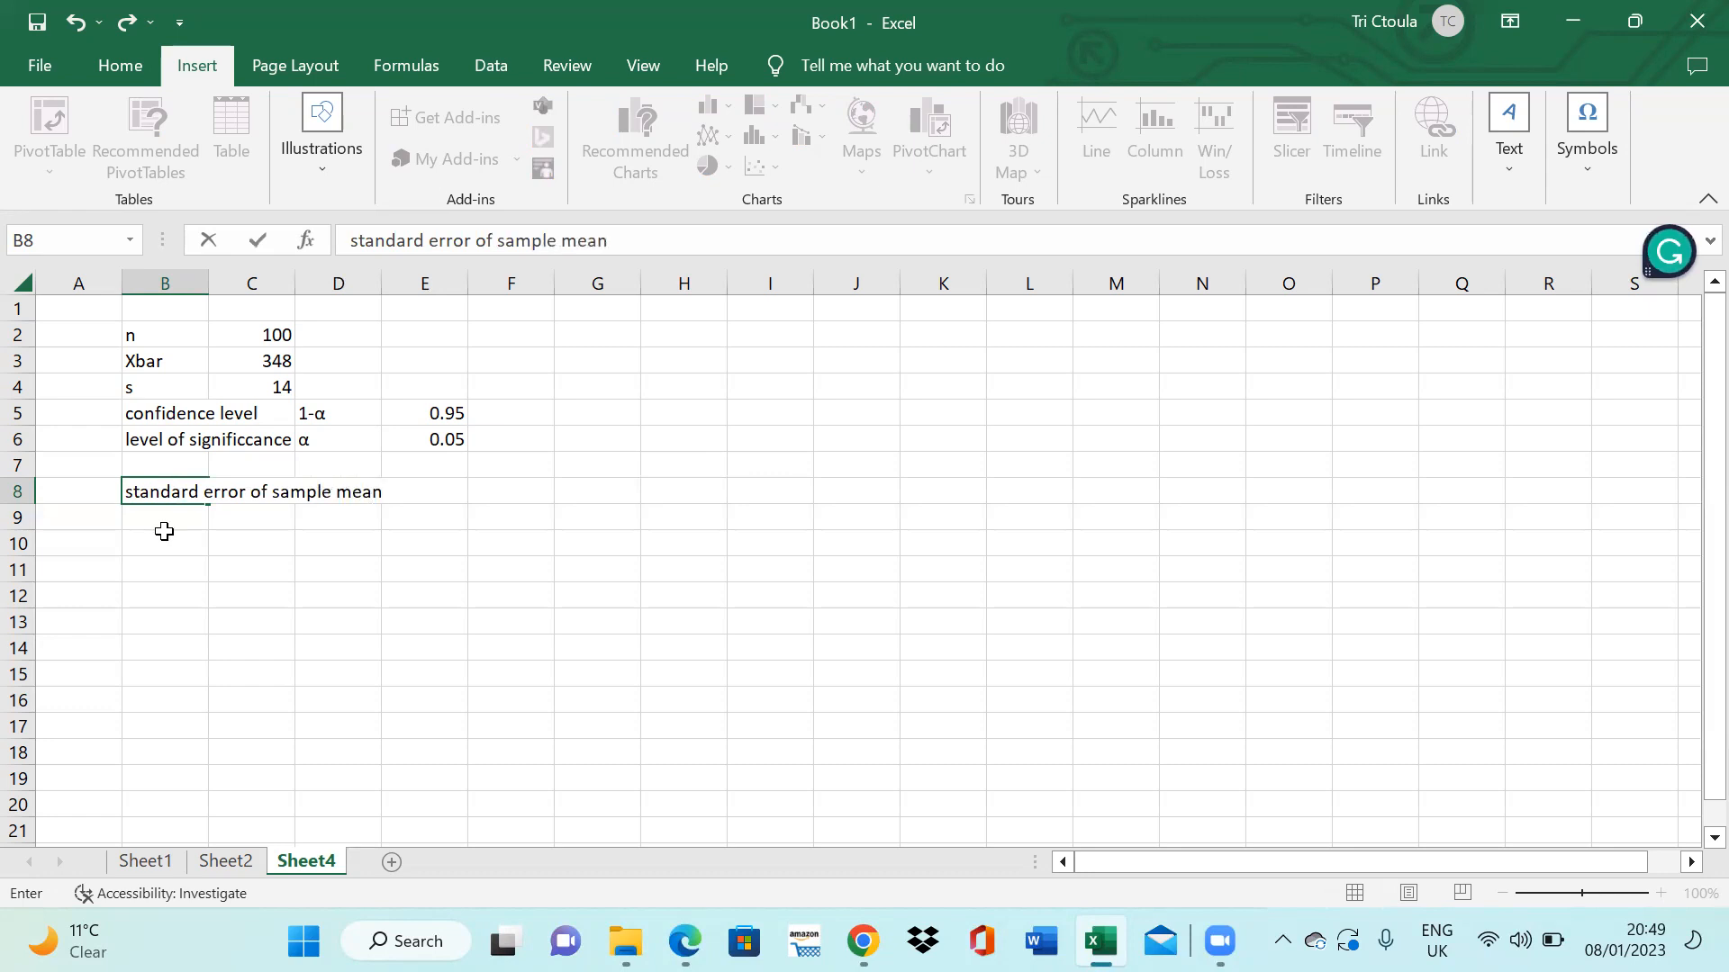
- Add the label "SE (Xbar)" in B9, below the standard error heading
{"action": "left_click", "coordinate": [183, 522]}
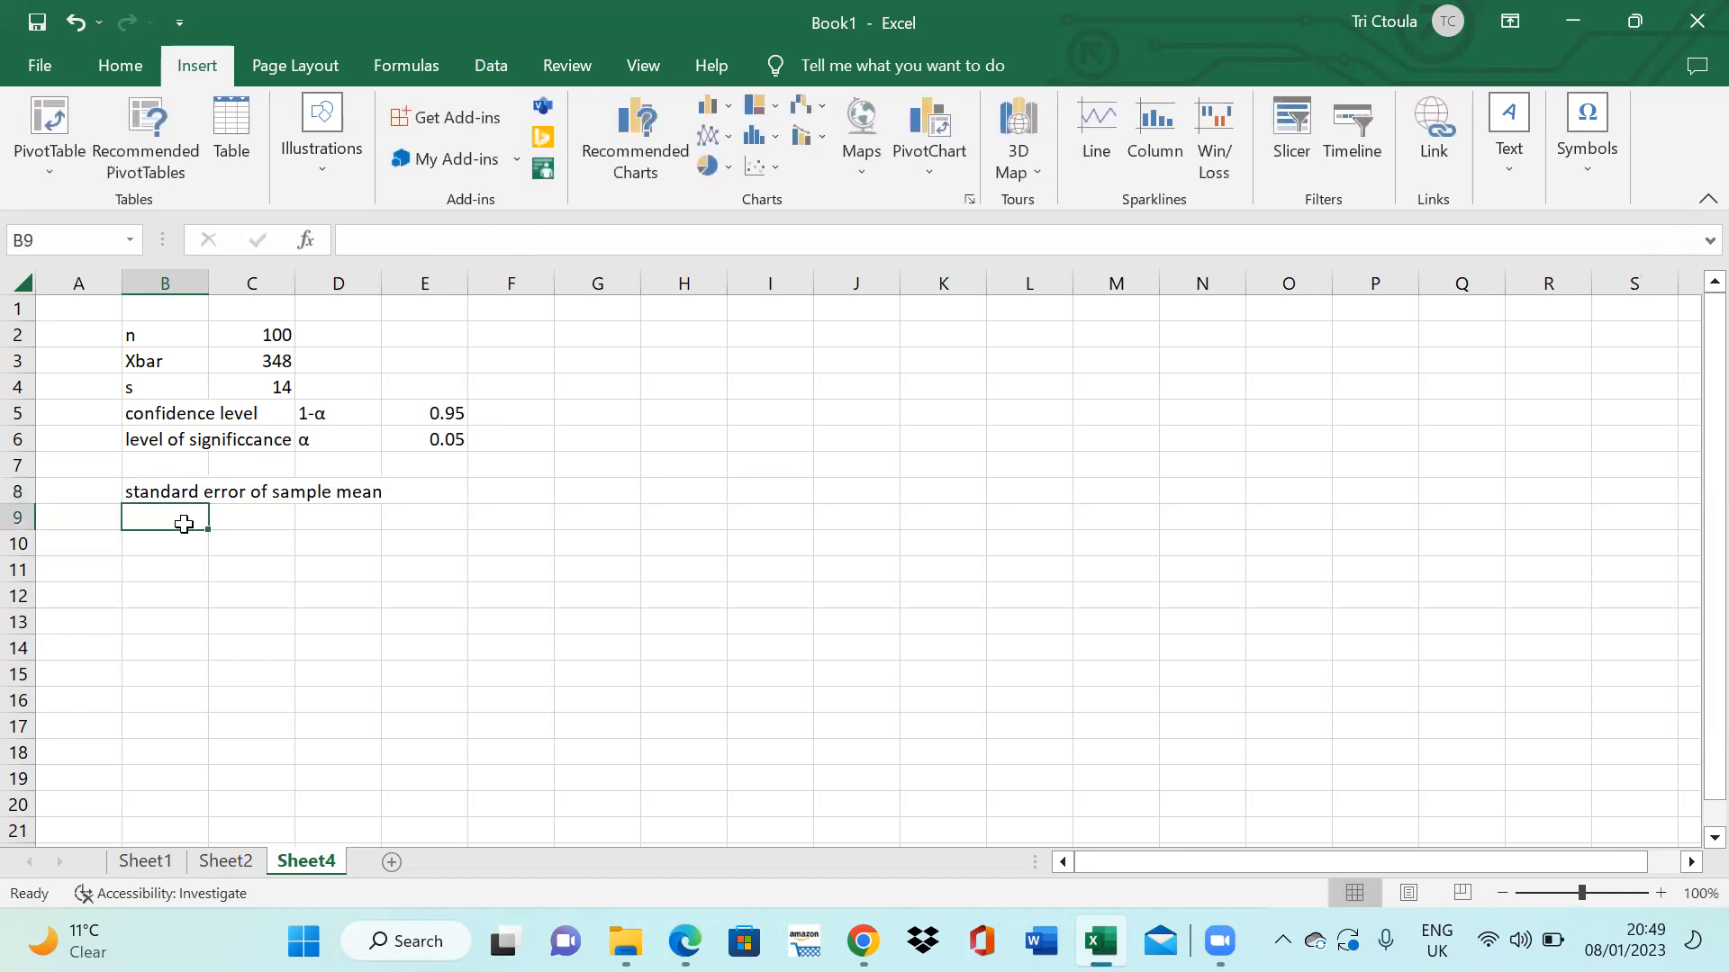
{"action": "type", "text": "SE (Xba"}
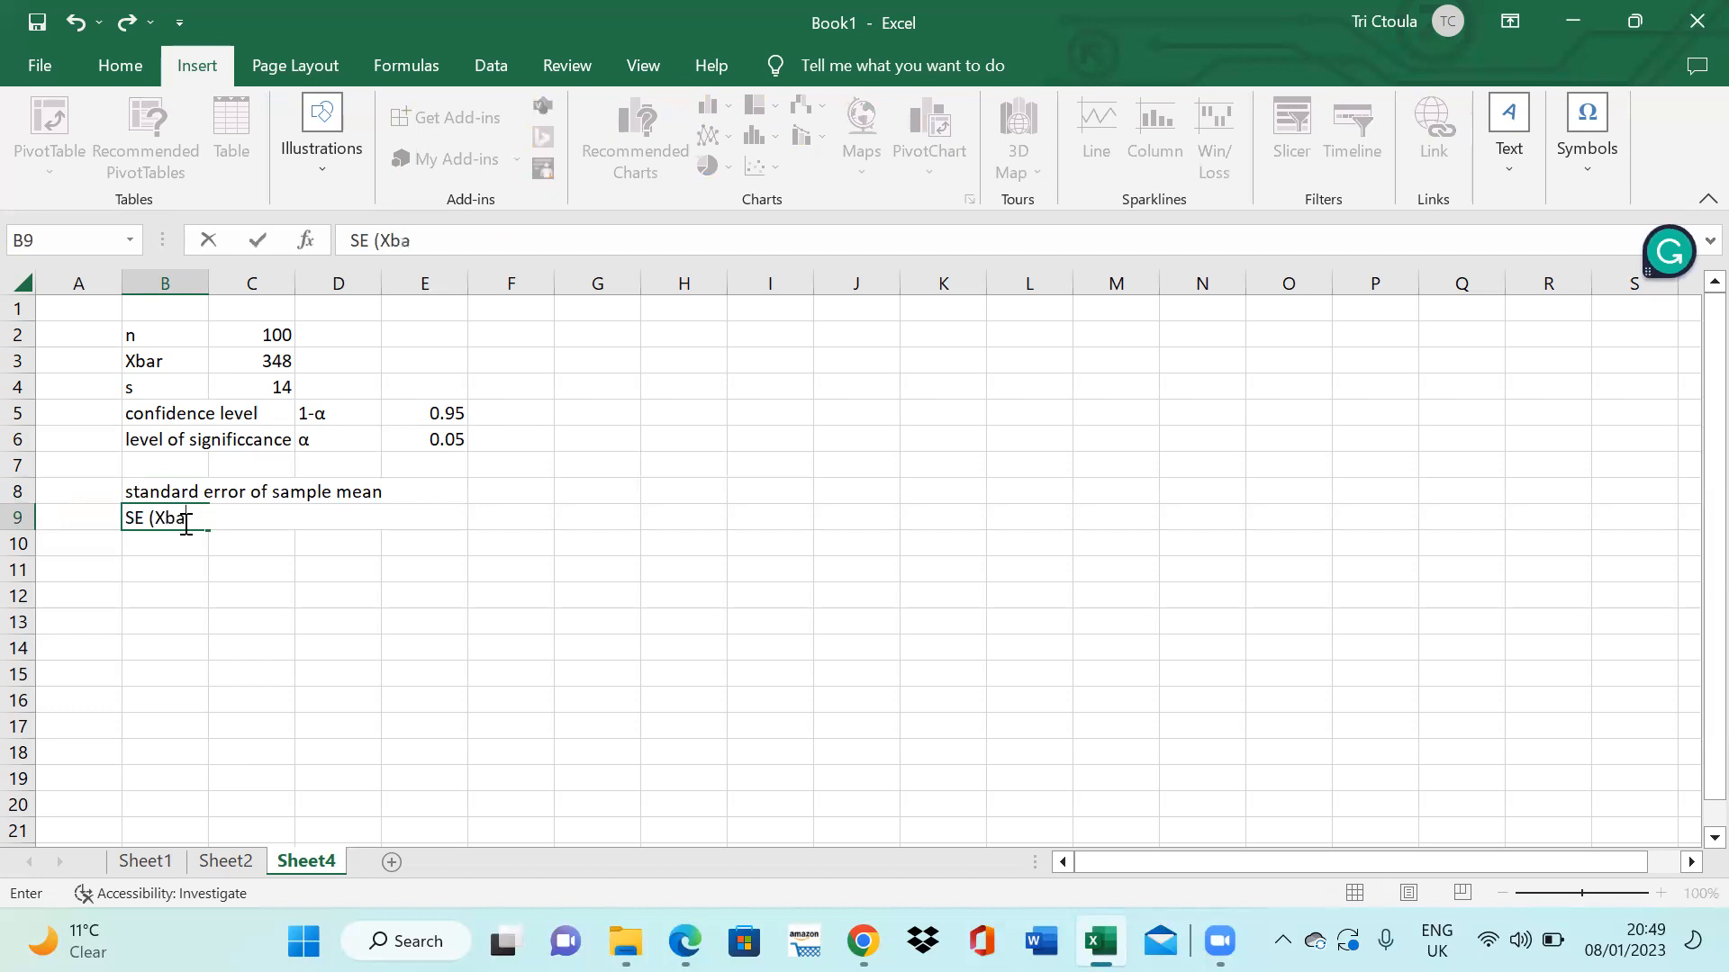
{"action": "type", "text": "r)"}
{"action": "key", "text": "F2"}
{"action": "left_click", "coordinate": [340, 560]}
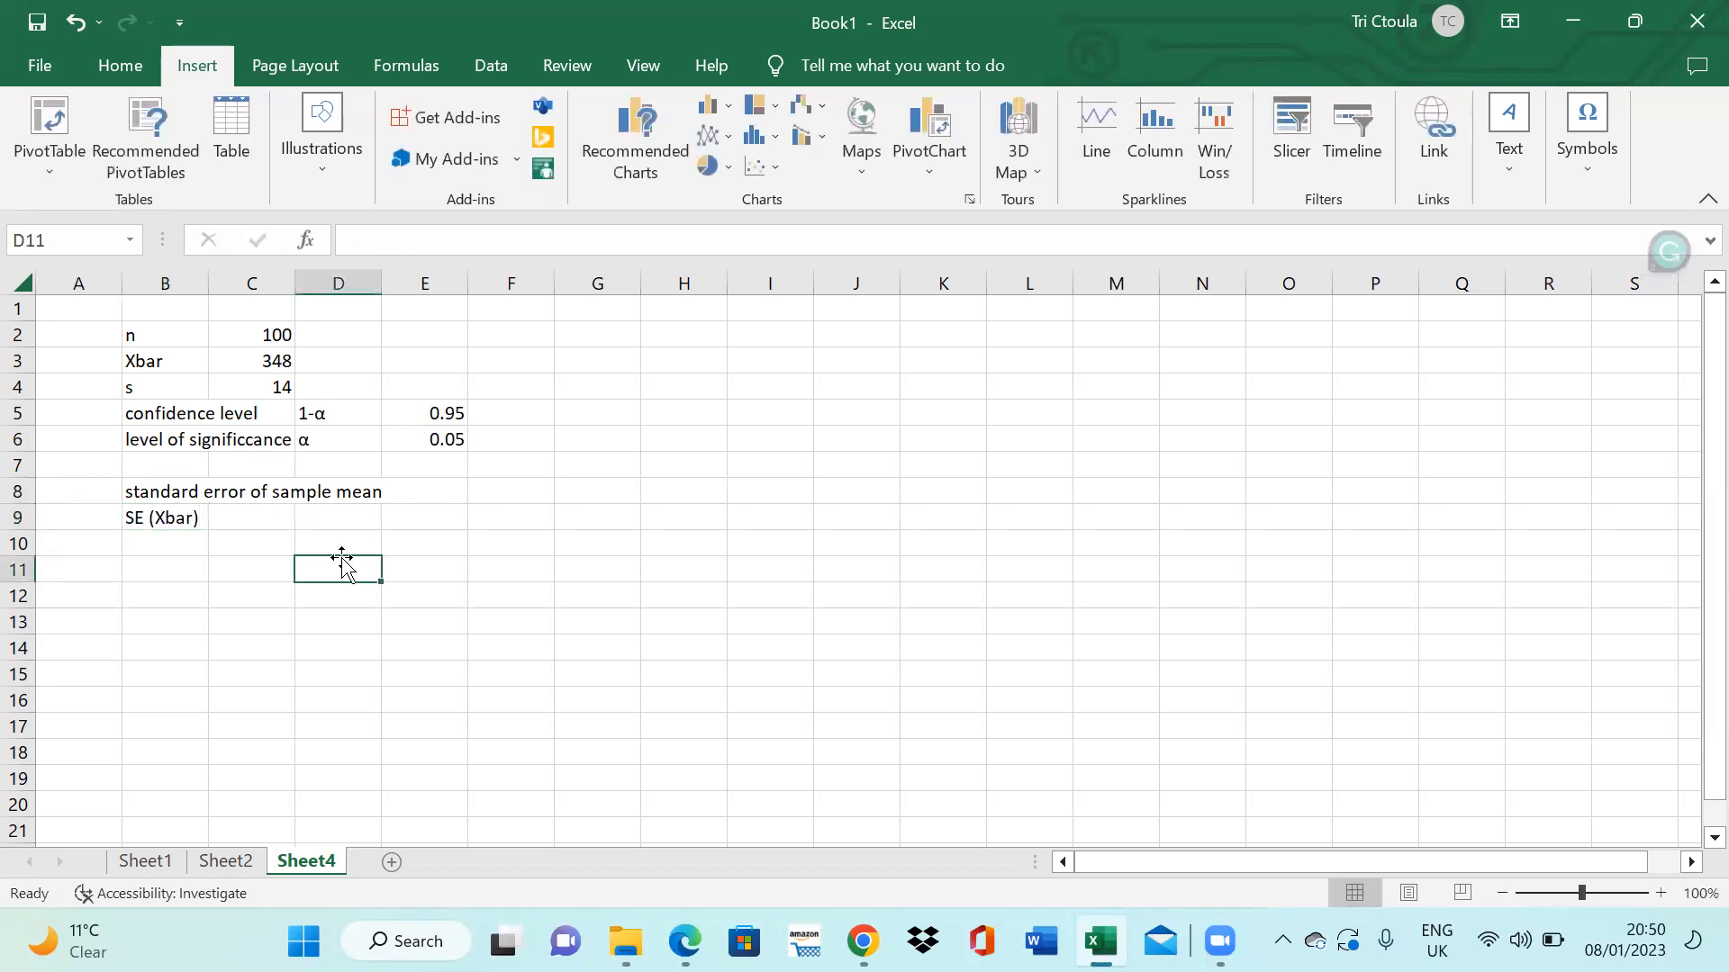
- Calculate the standard error in C9 with the formula =C4/SQRT(C2), dividing s by the square root of n
{"action": "left_click", "coordinate": [268, 520]}
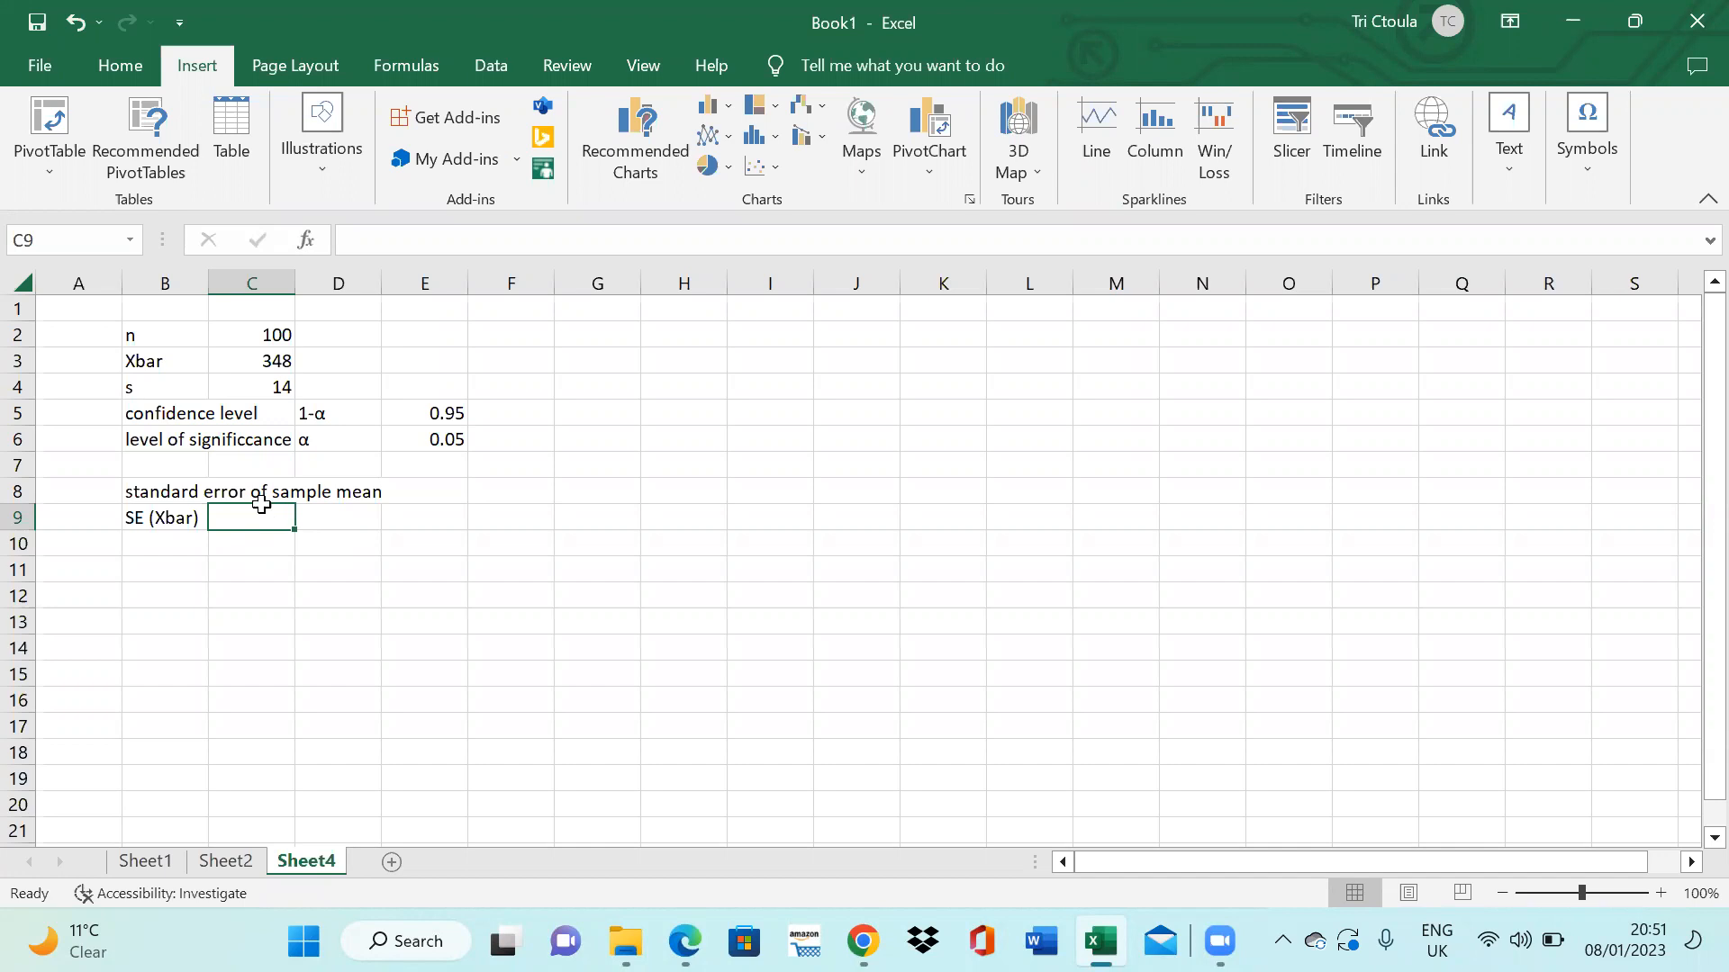
{"action": "left_click", "coordinate": [284, 335]}
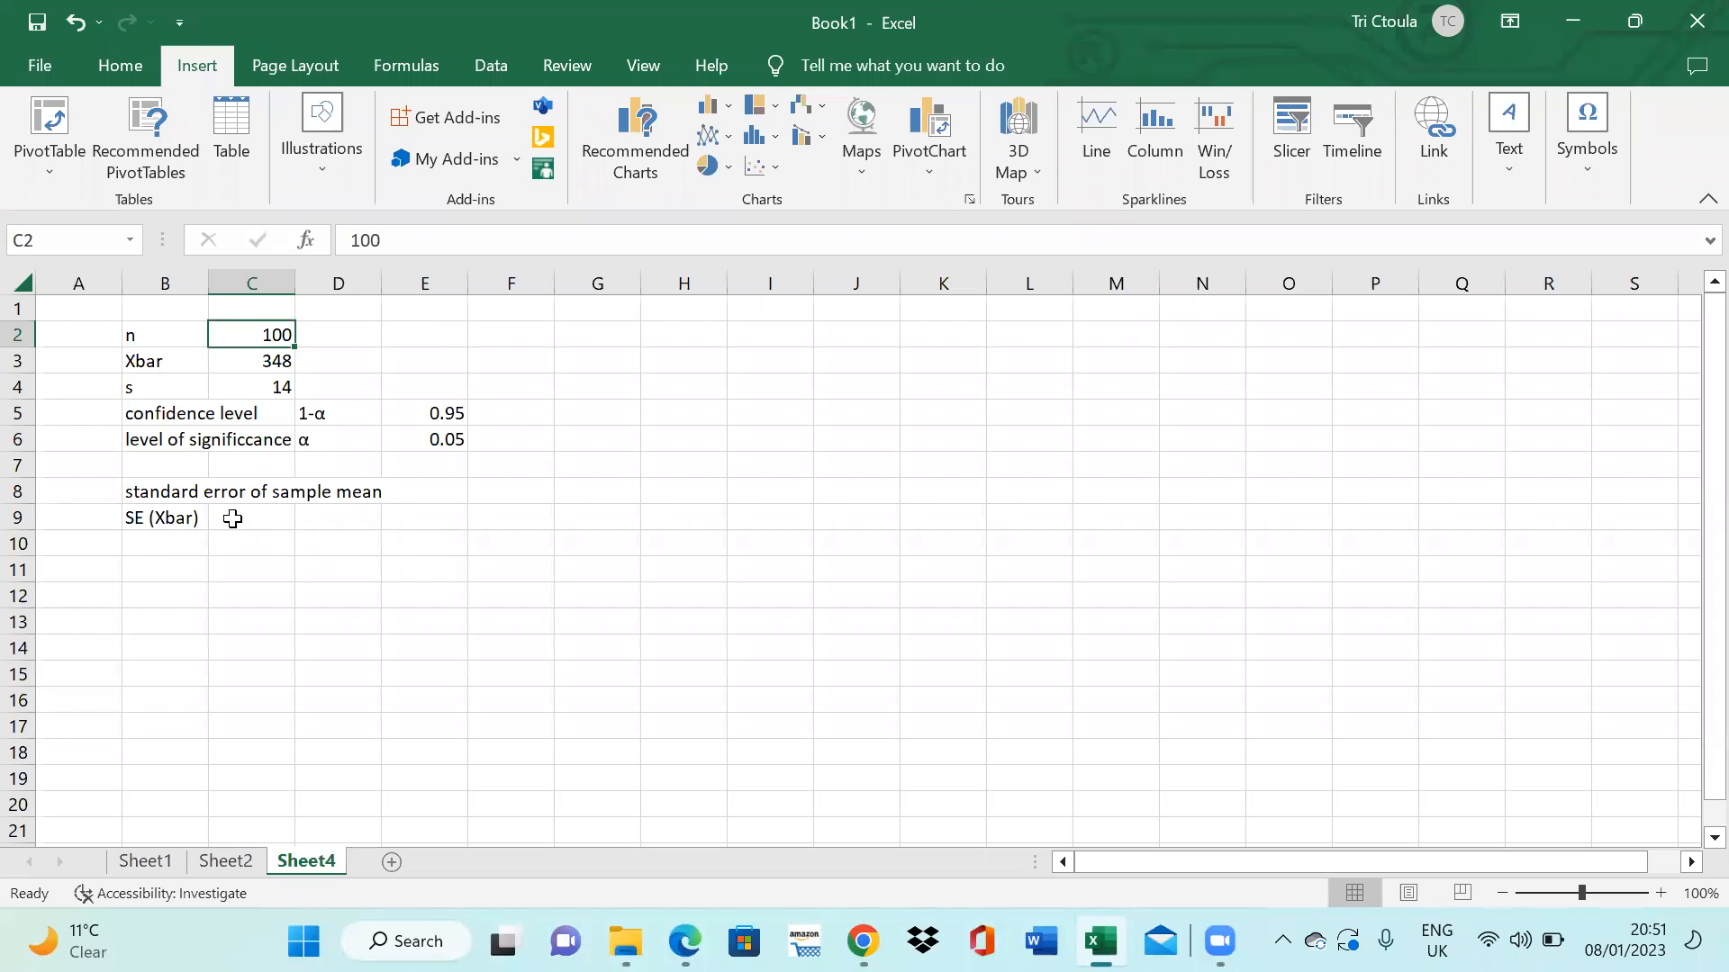
{"action": "left_click", "coordinate": [233, 519]}
{"action": "type", "text": "="}
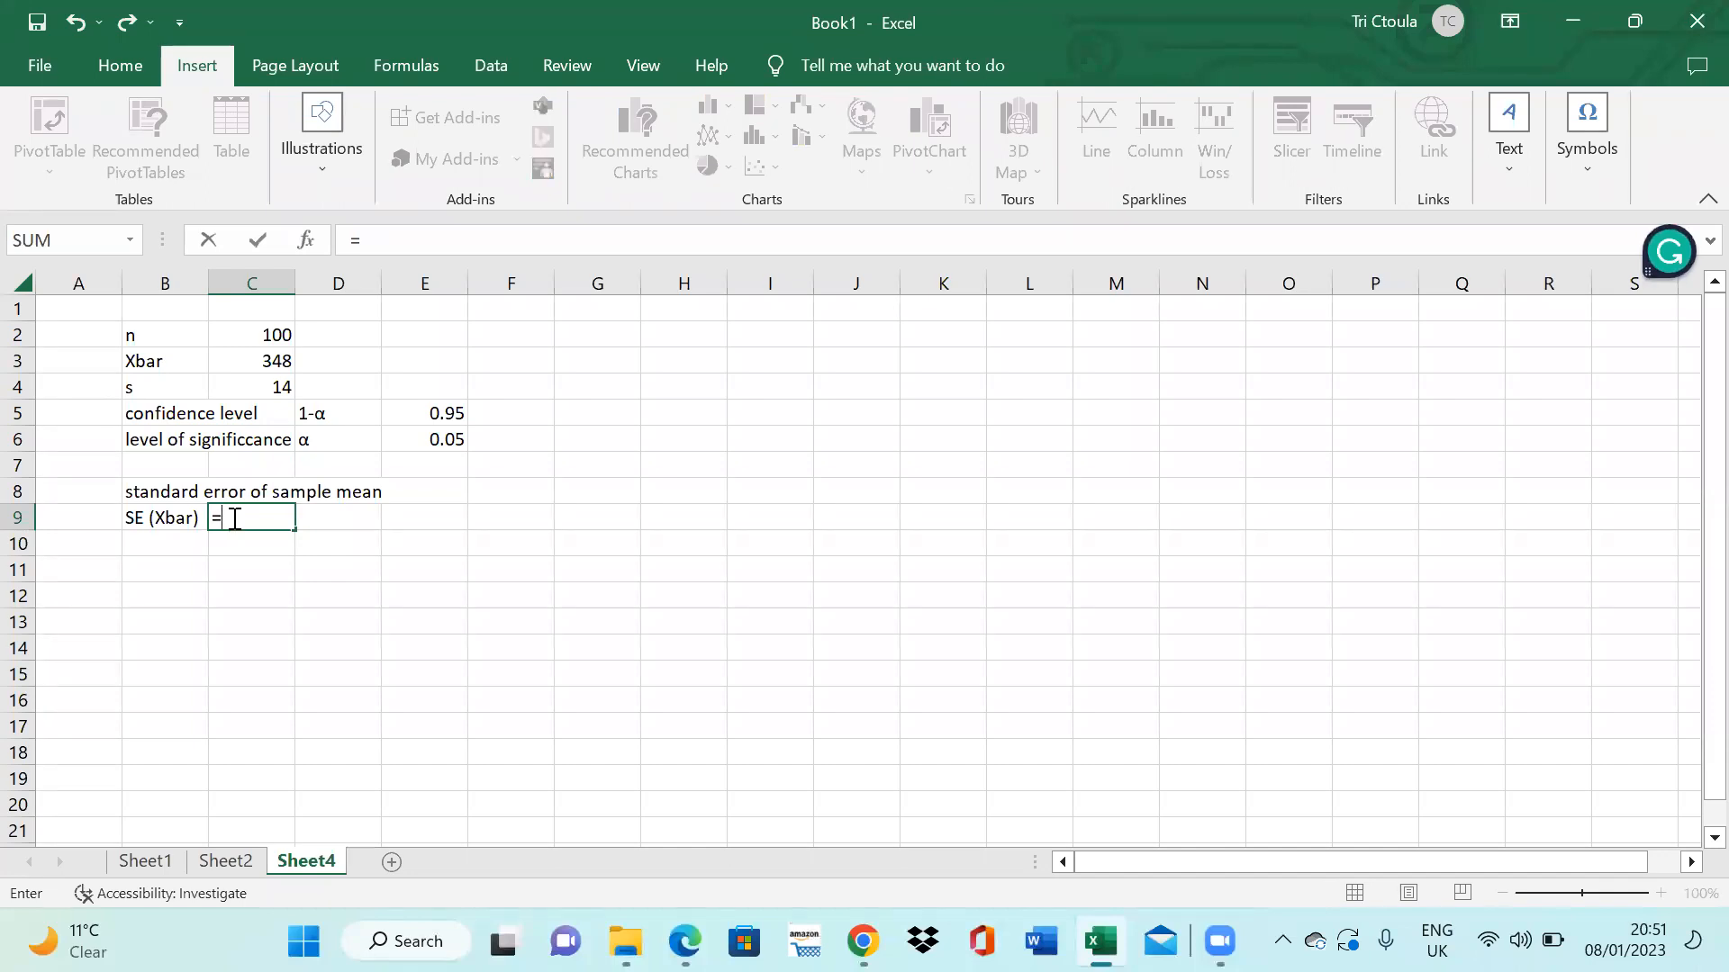
{"action": "left_click", "coordinate": [281, 388]}
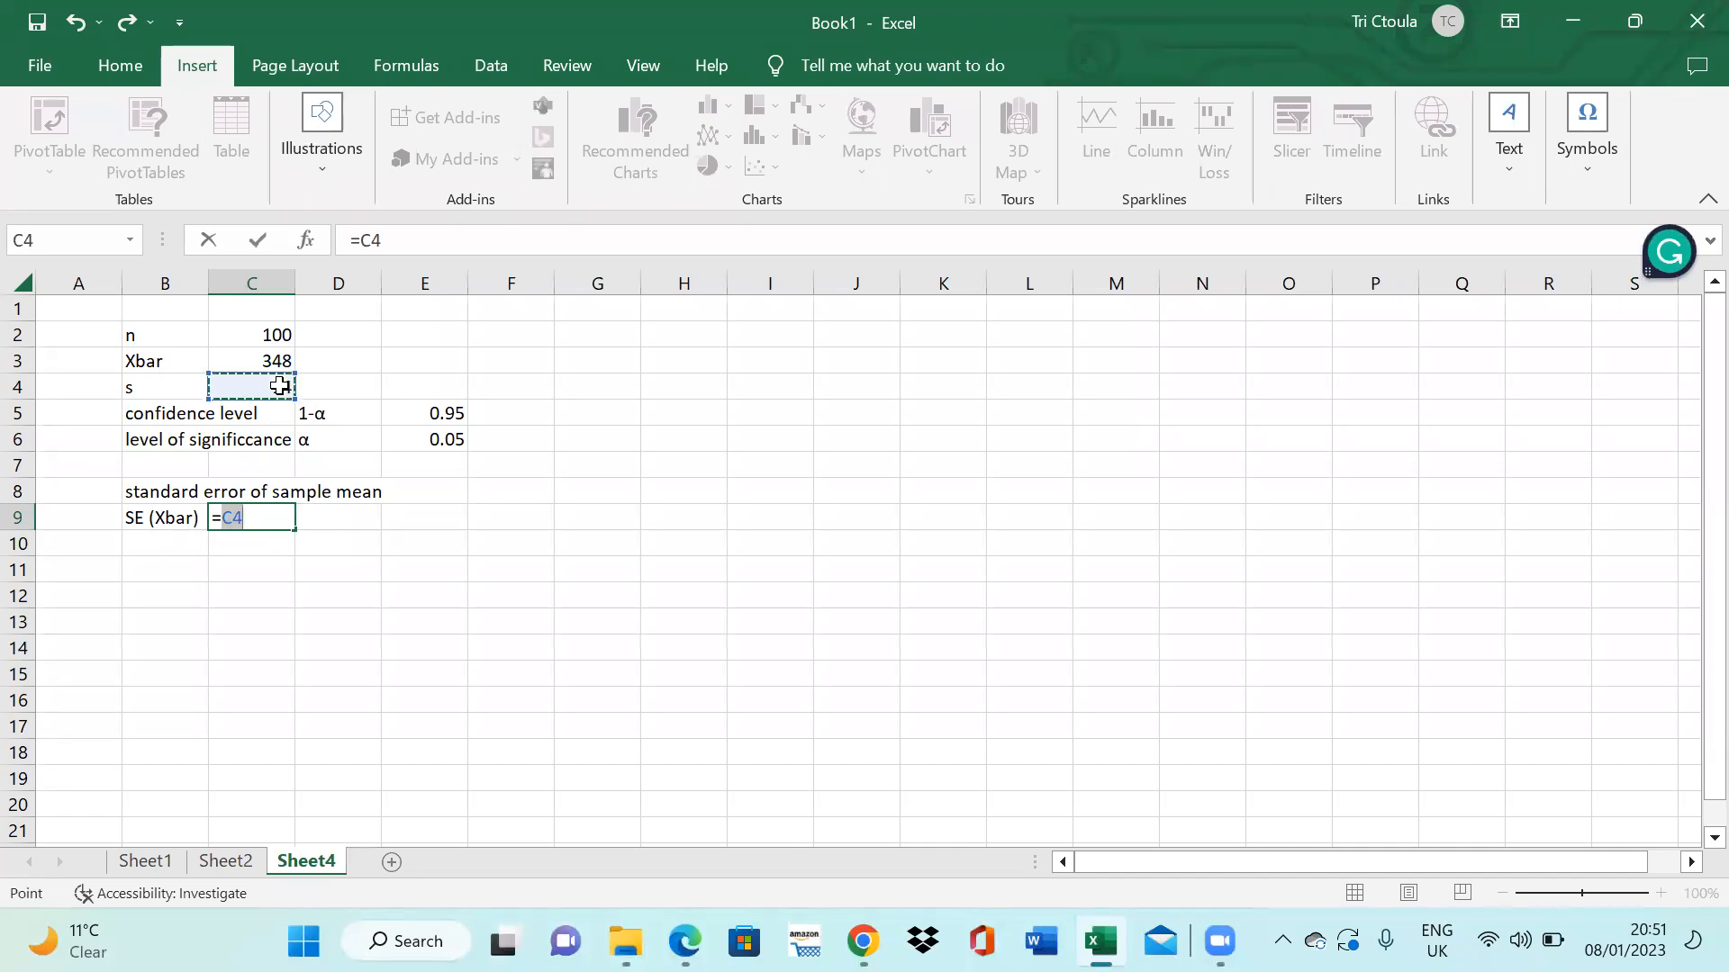
{"action": "type", "text": "/sq"}
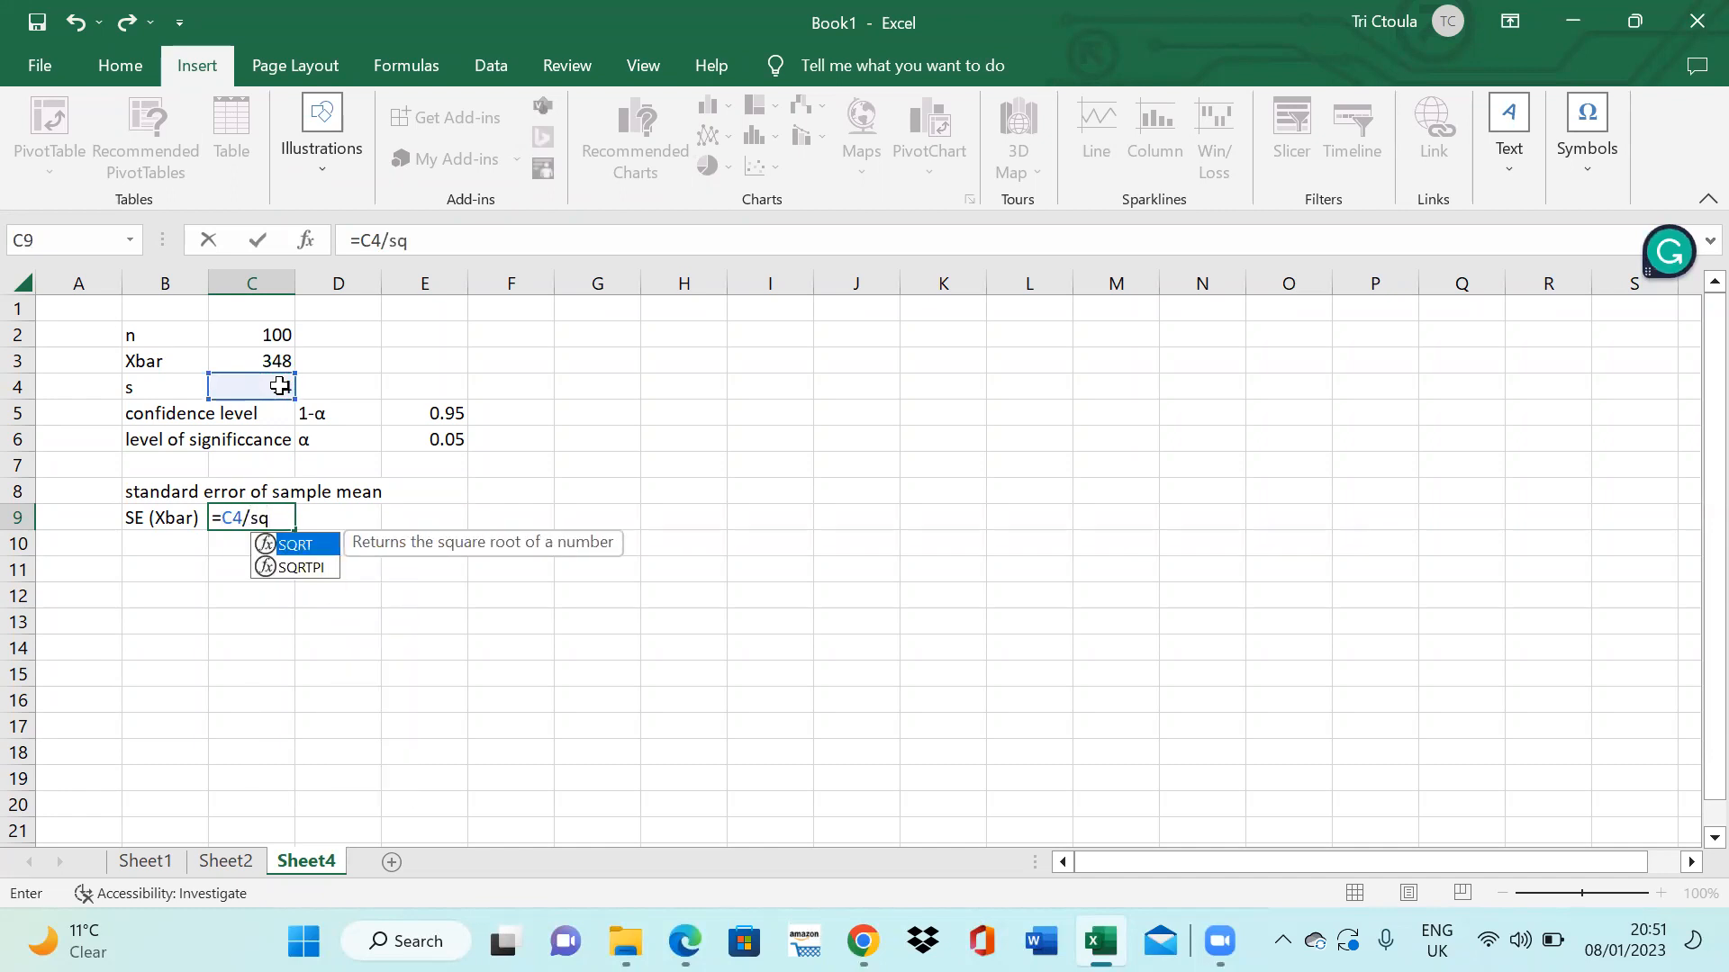
{"action": "double_click", "coordinate": [270, 546]}
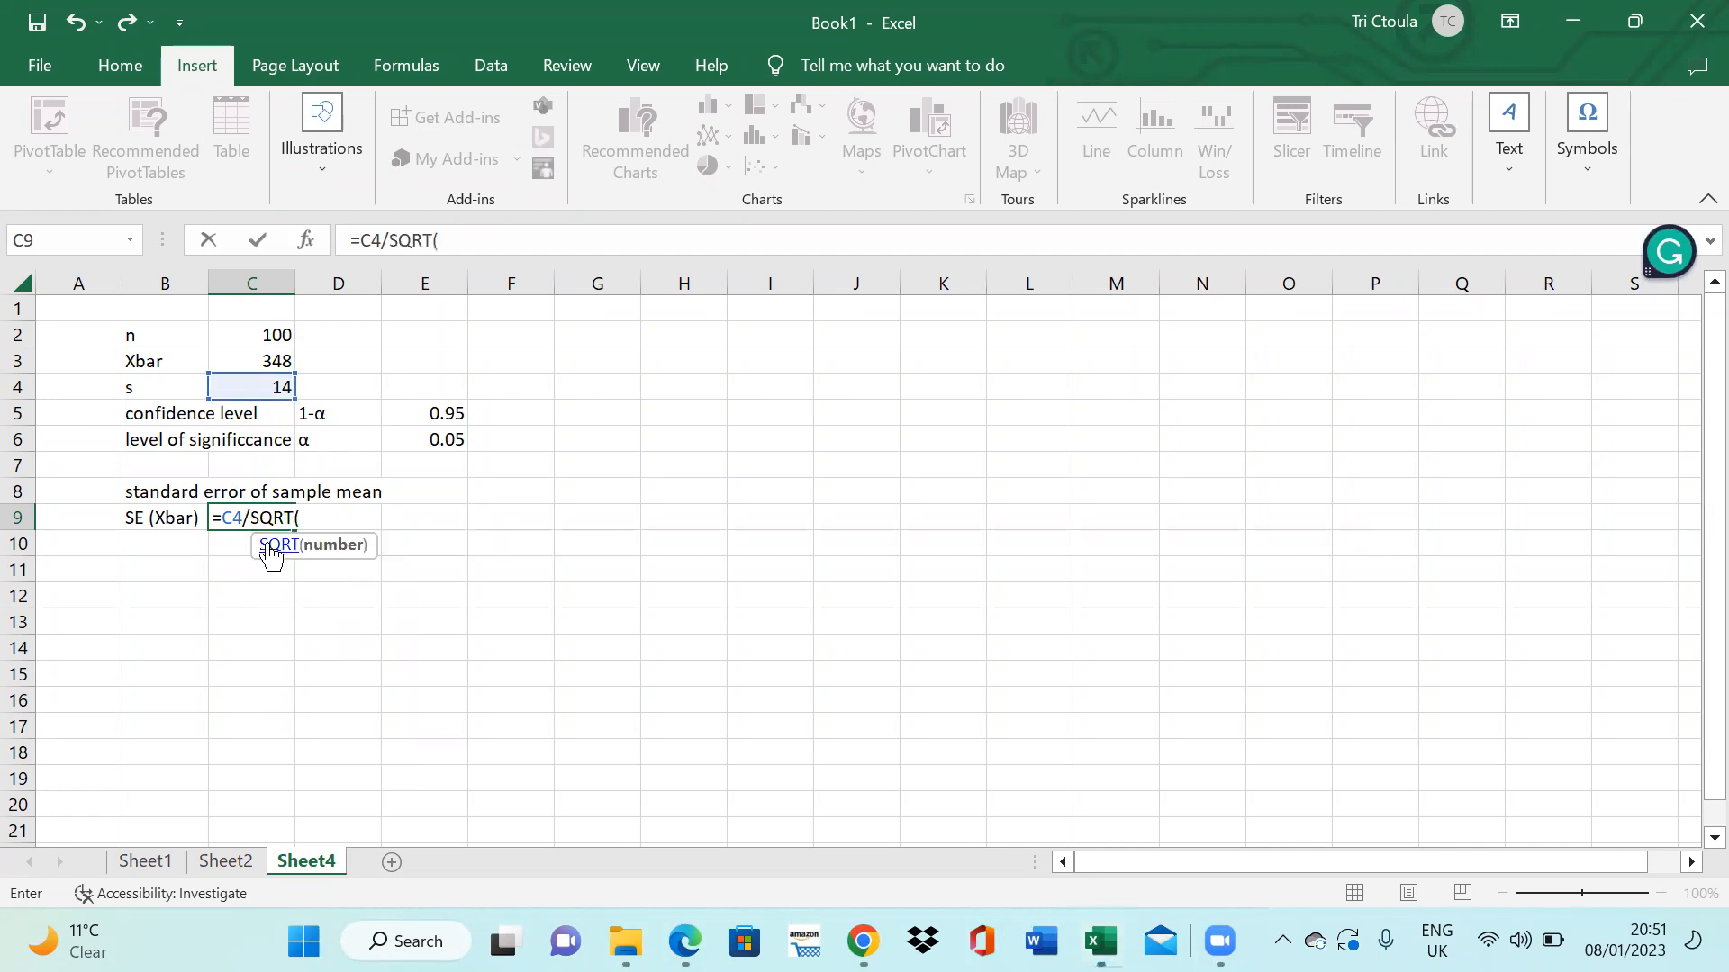
{"action": "left_click", "coordinate": [274, 338]}
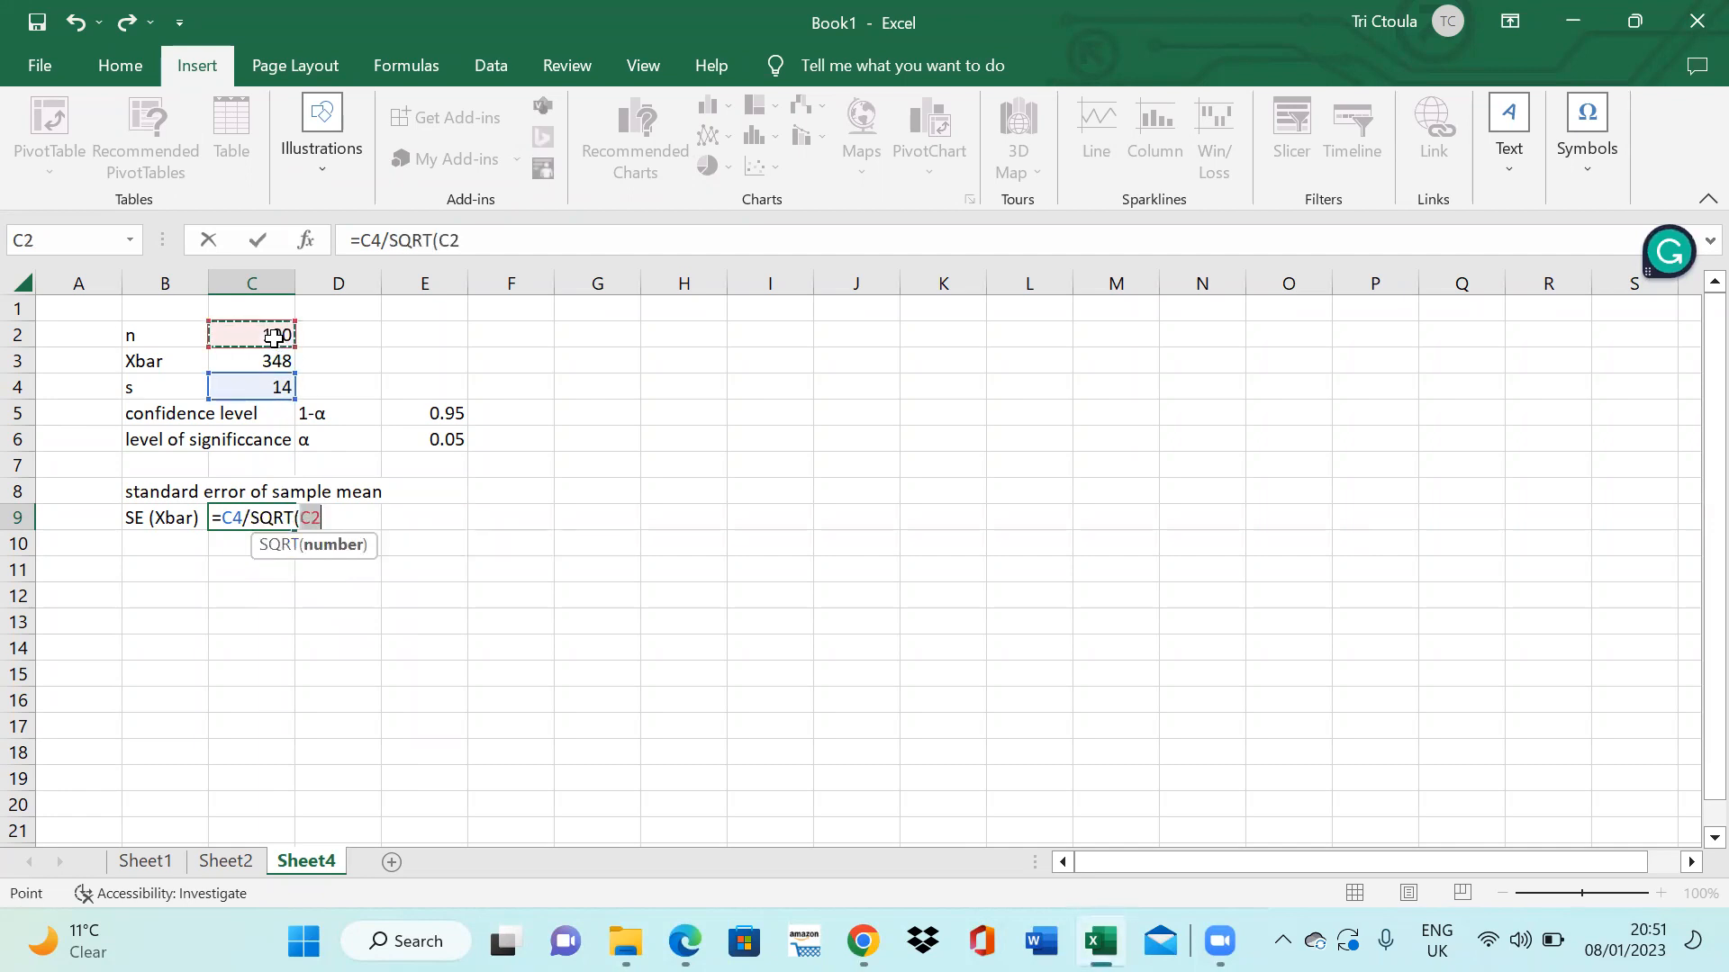
{"action": "type", "text": ")"}
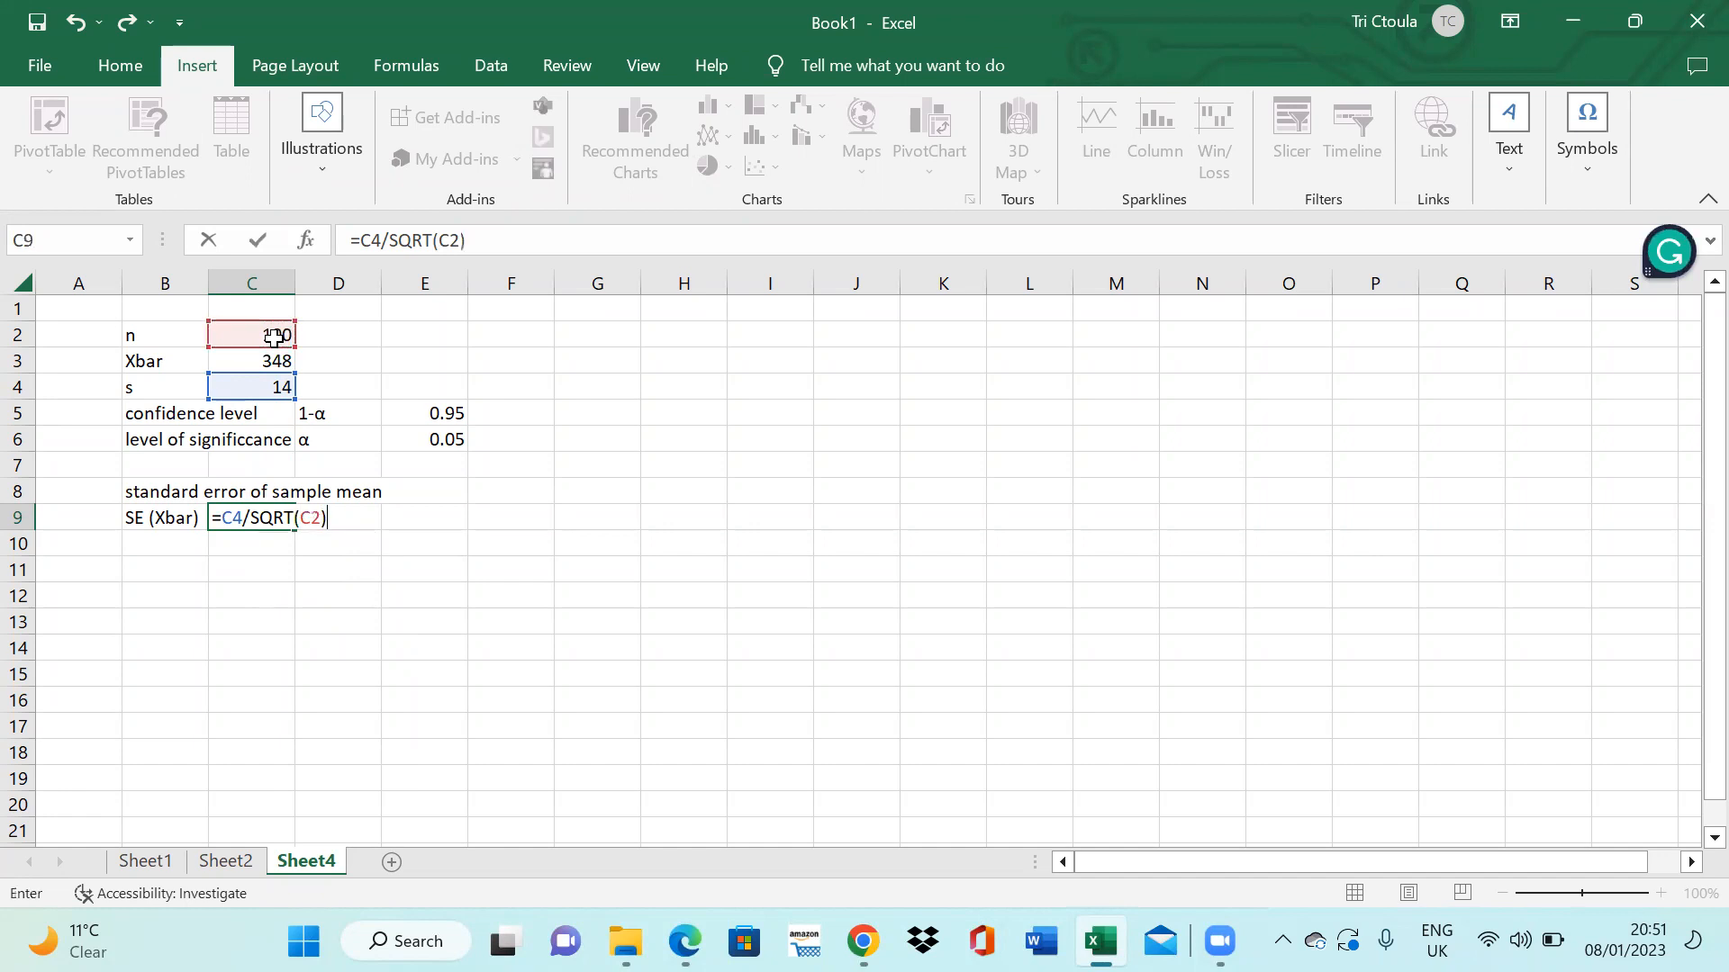
{"action": "key", "text": "Return"}
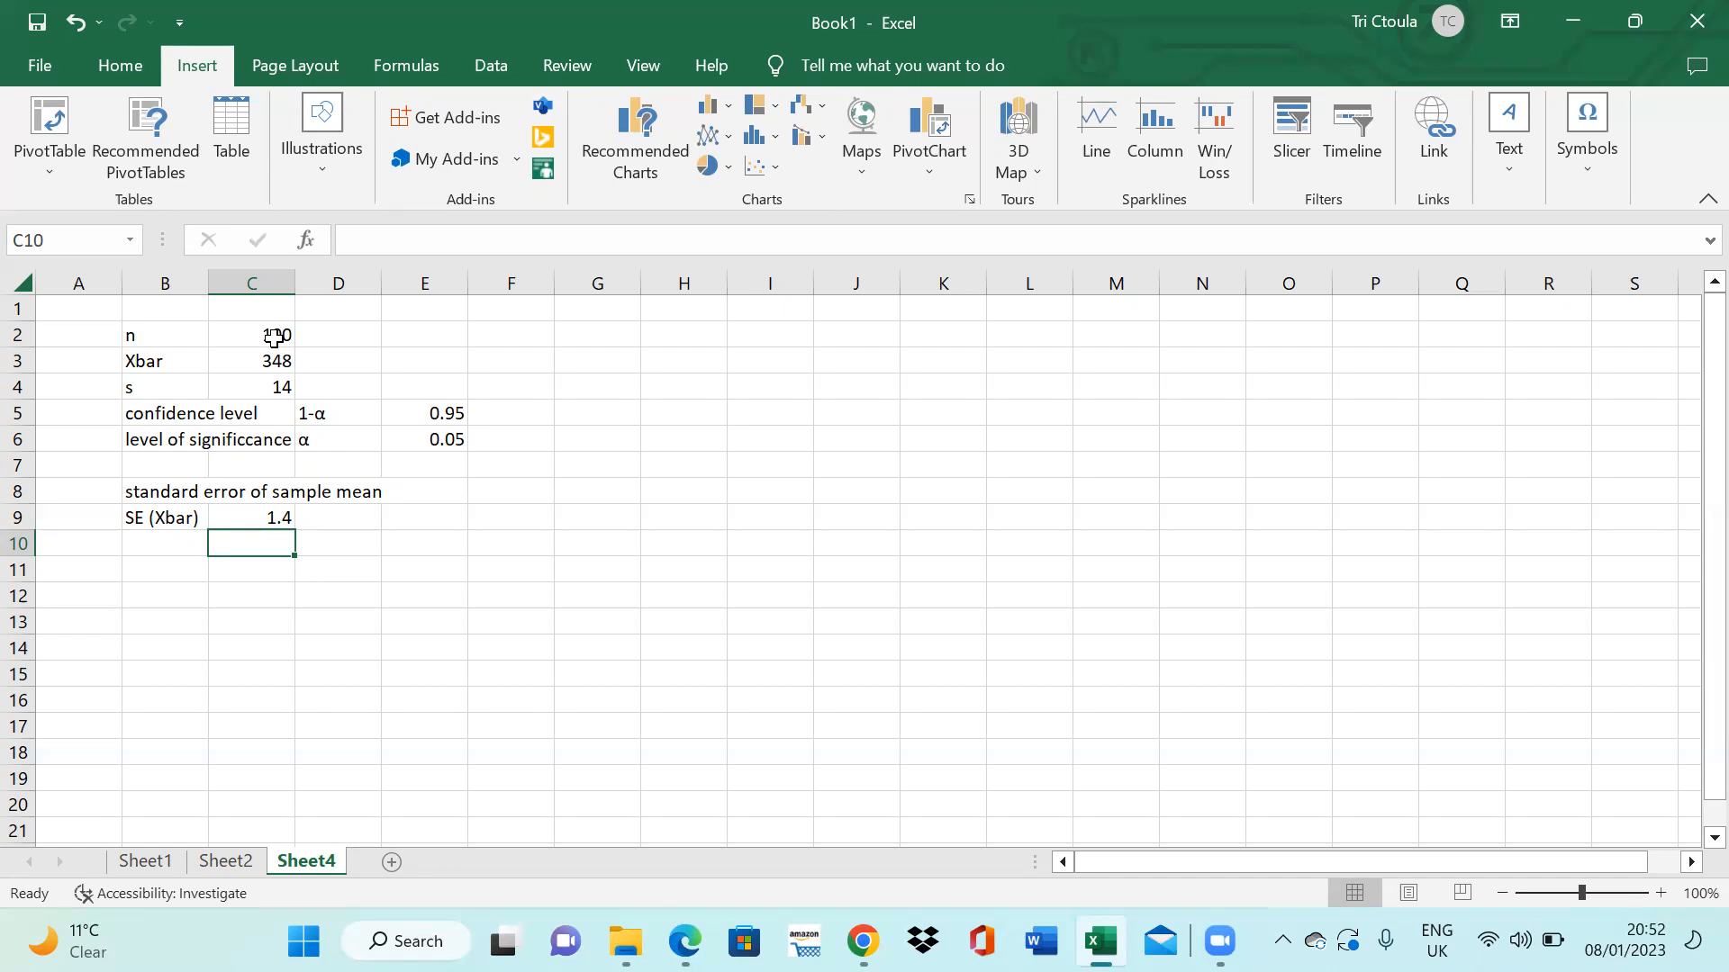
- Repeat the standard error calculation in D9 with the formula =C4/SQRT(C2)
{"action": "left_click", "coordinate": [243, 524]}
{"action": "left_click", "coordinate": [365, 523]}
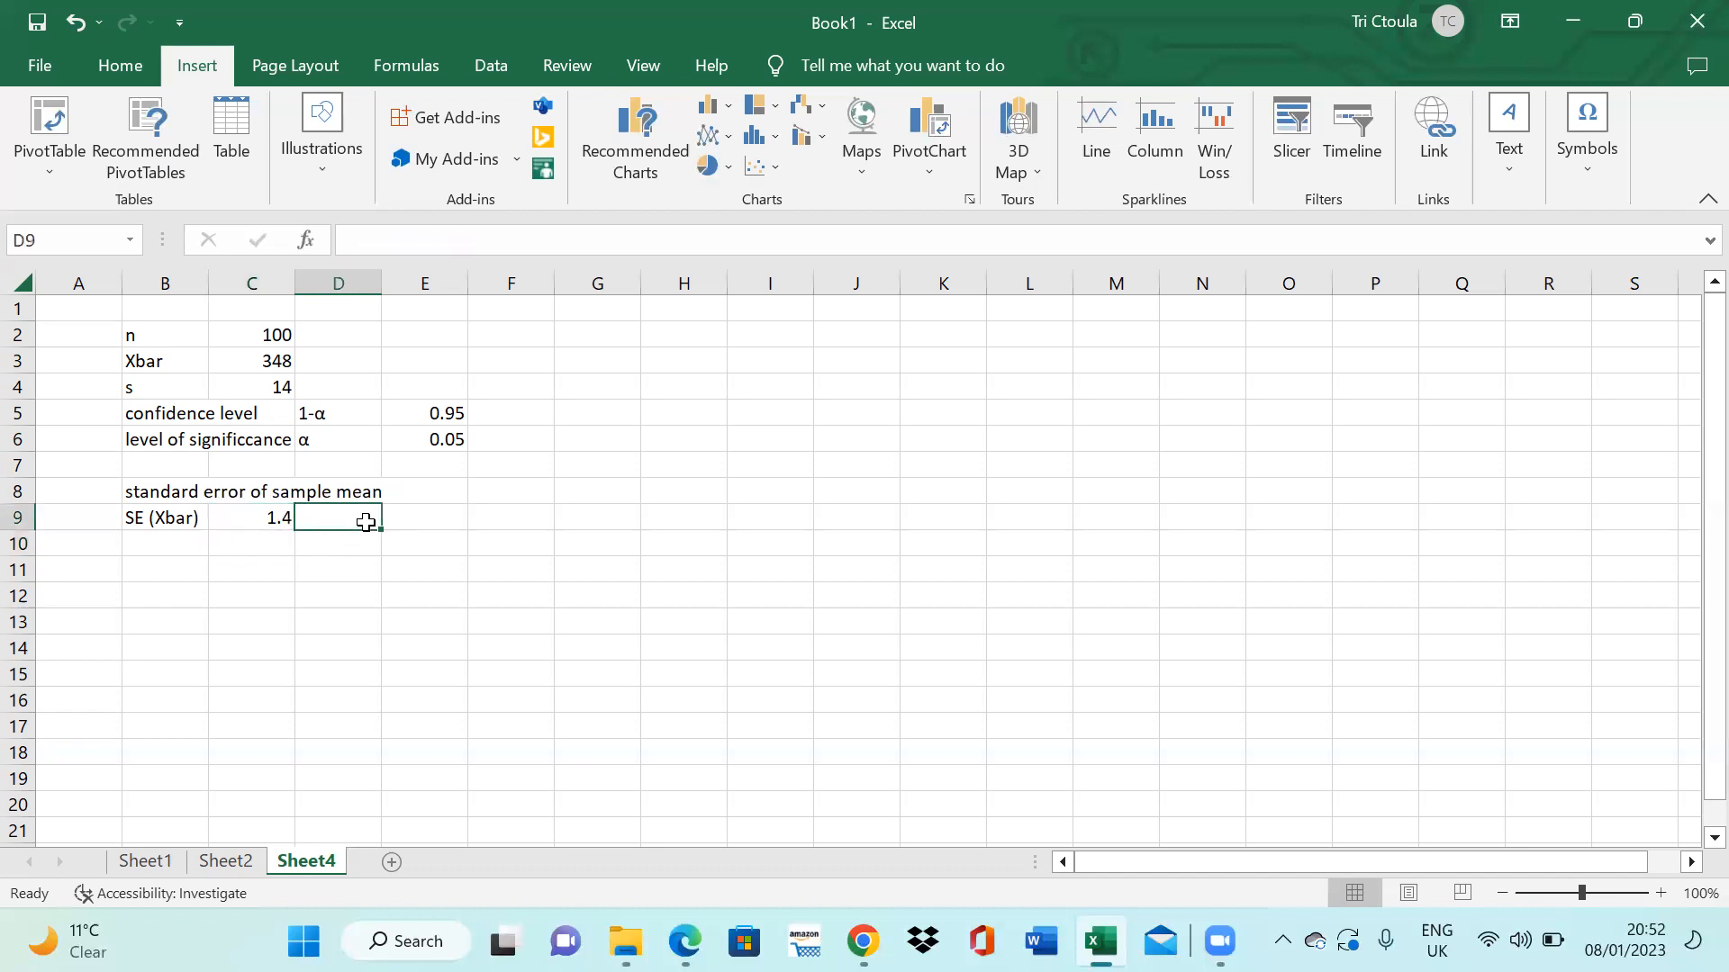
{"action": "type", "text": "="}
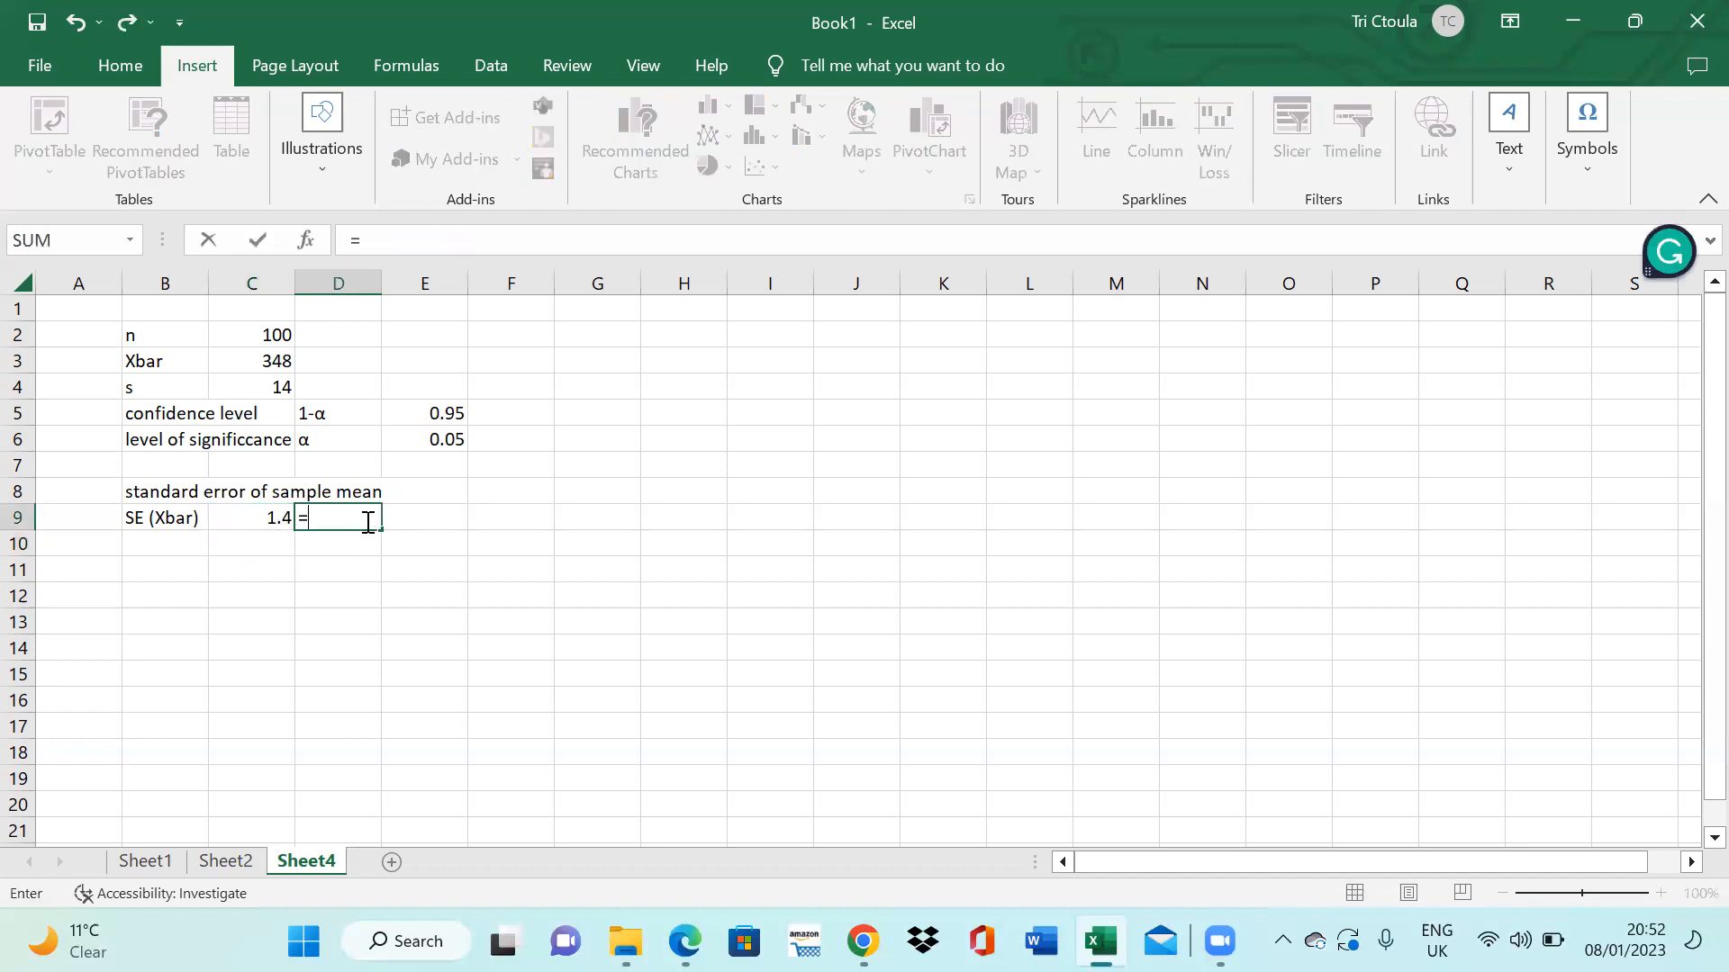
{"action": "left_click", "coordinate": [279, 386]}
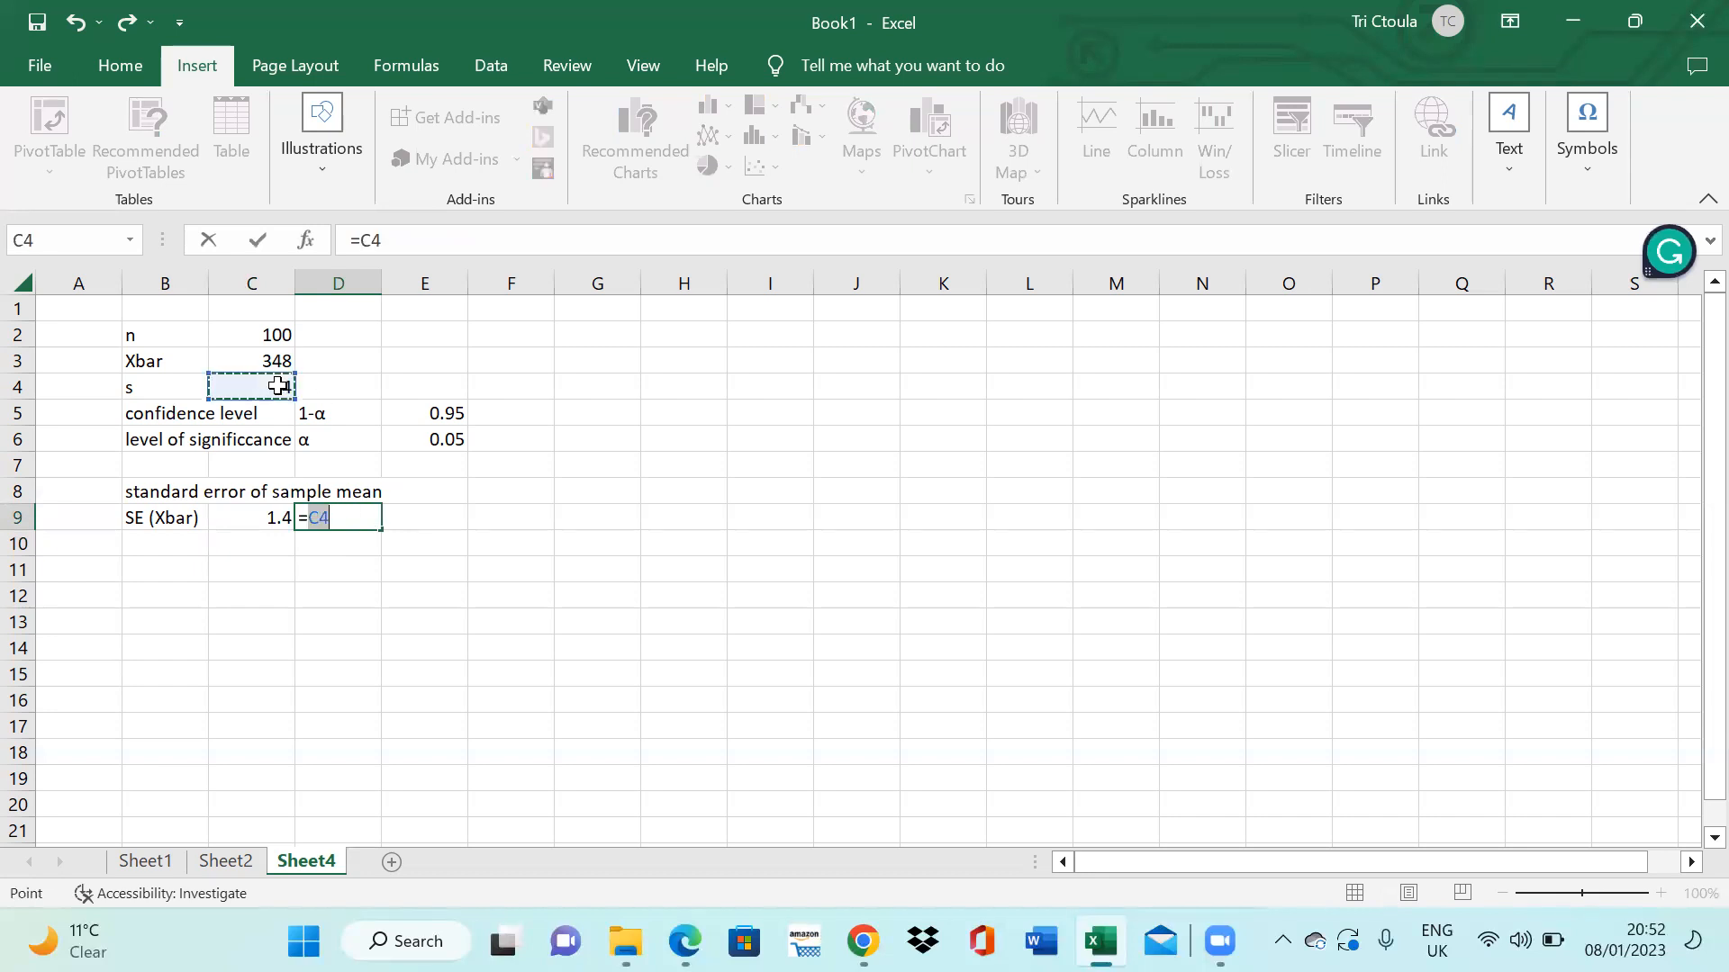
{"action": "type", "text": "/squ"}
{"action": "key", "text": "BackSpace"}
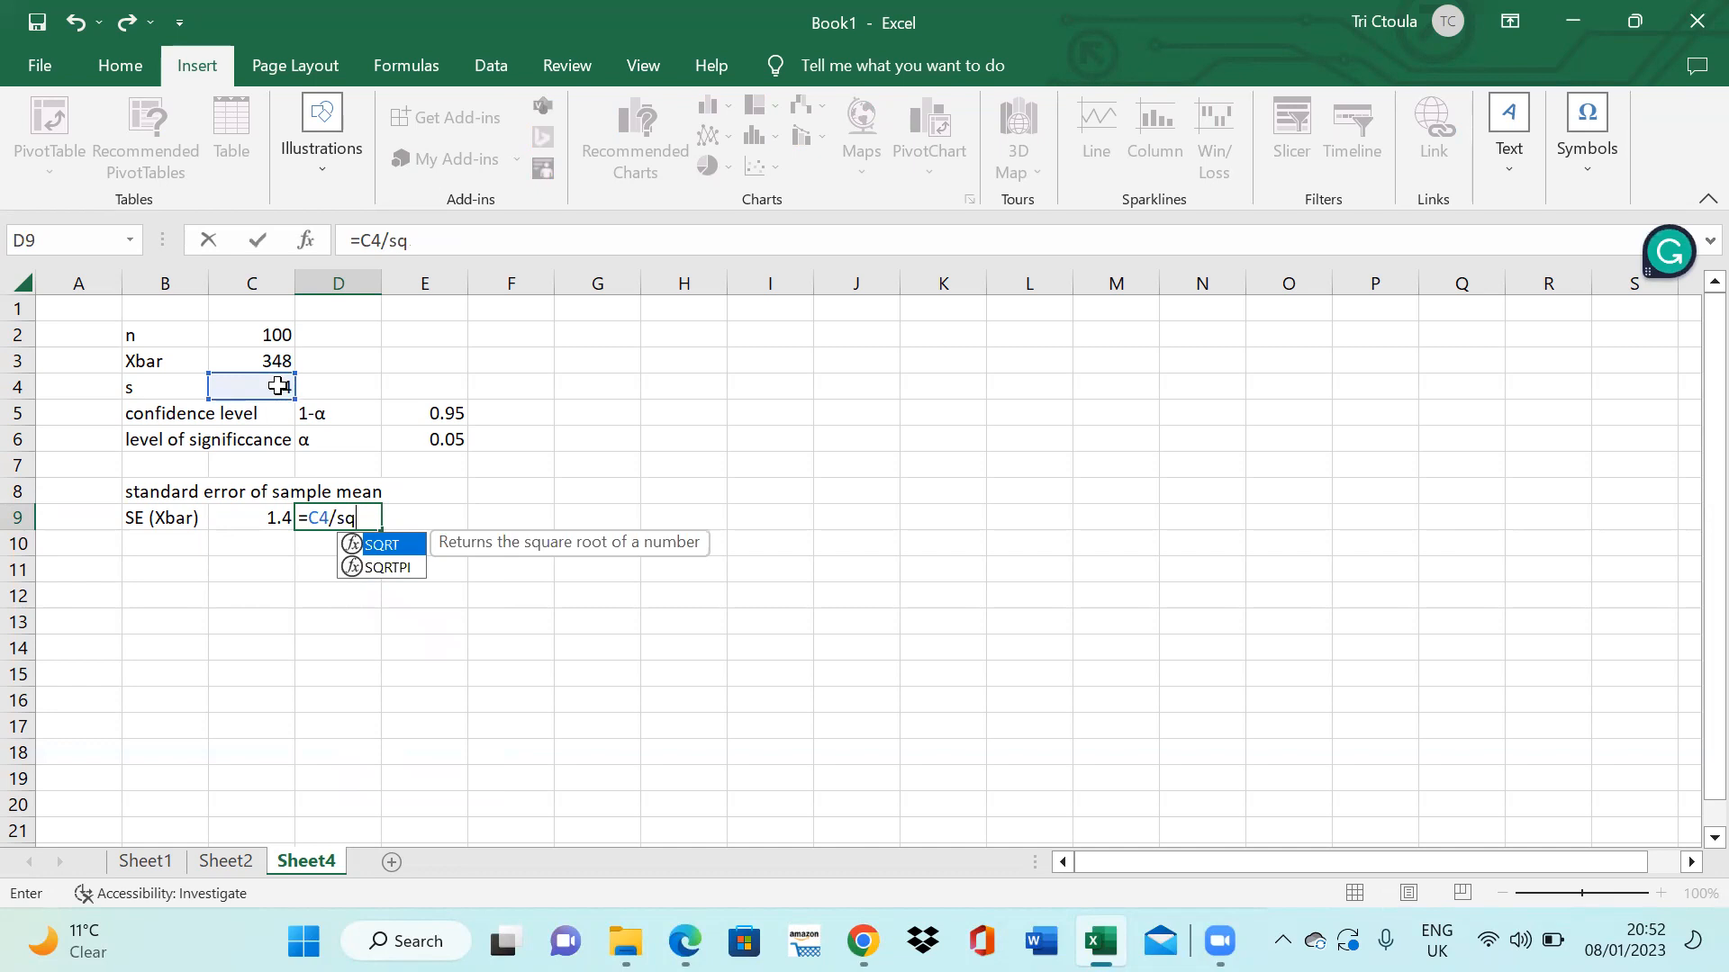
{"action": "double_click", "coordinate": [358, 544]}
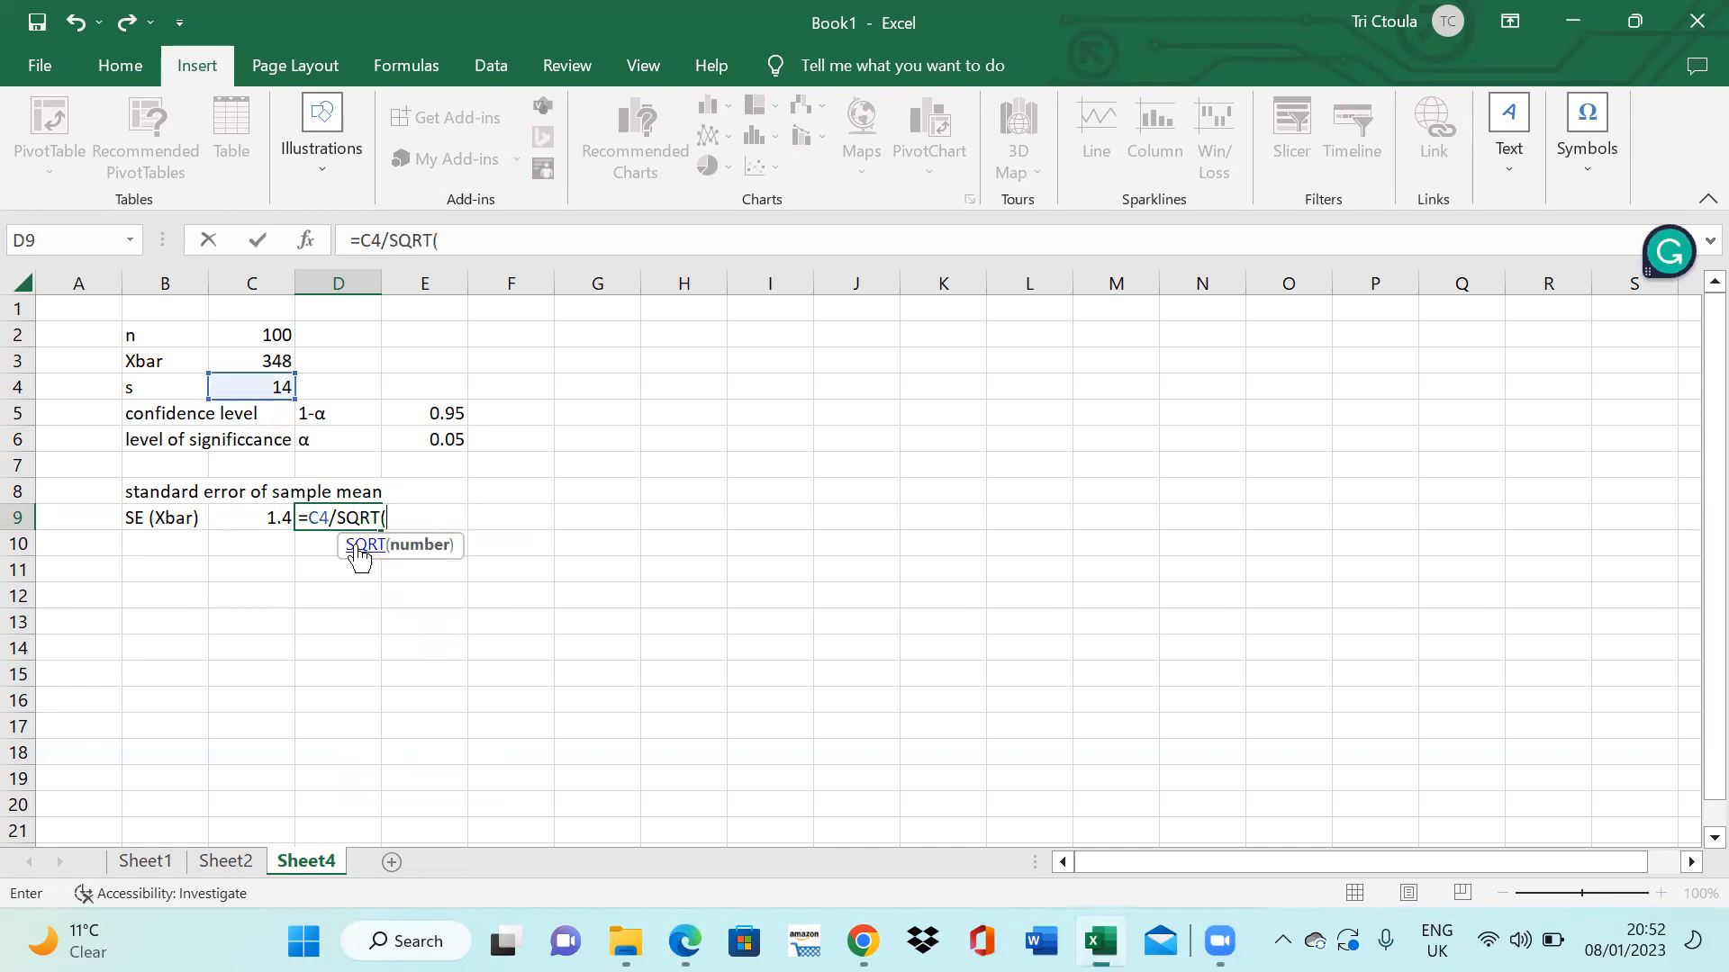
{"action": "left_click", "coordinate": [280, 335]}
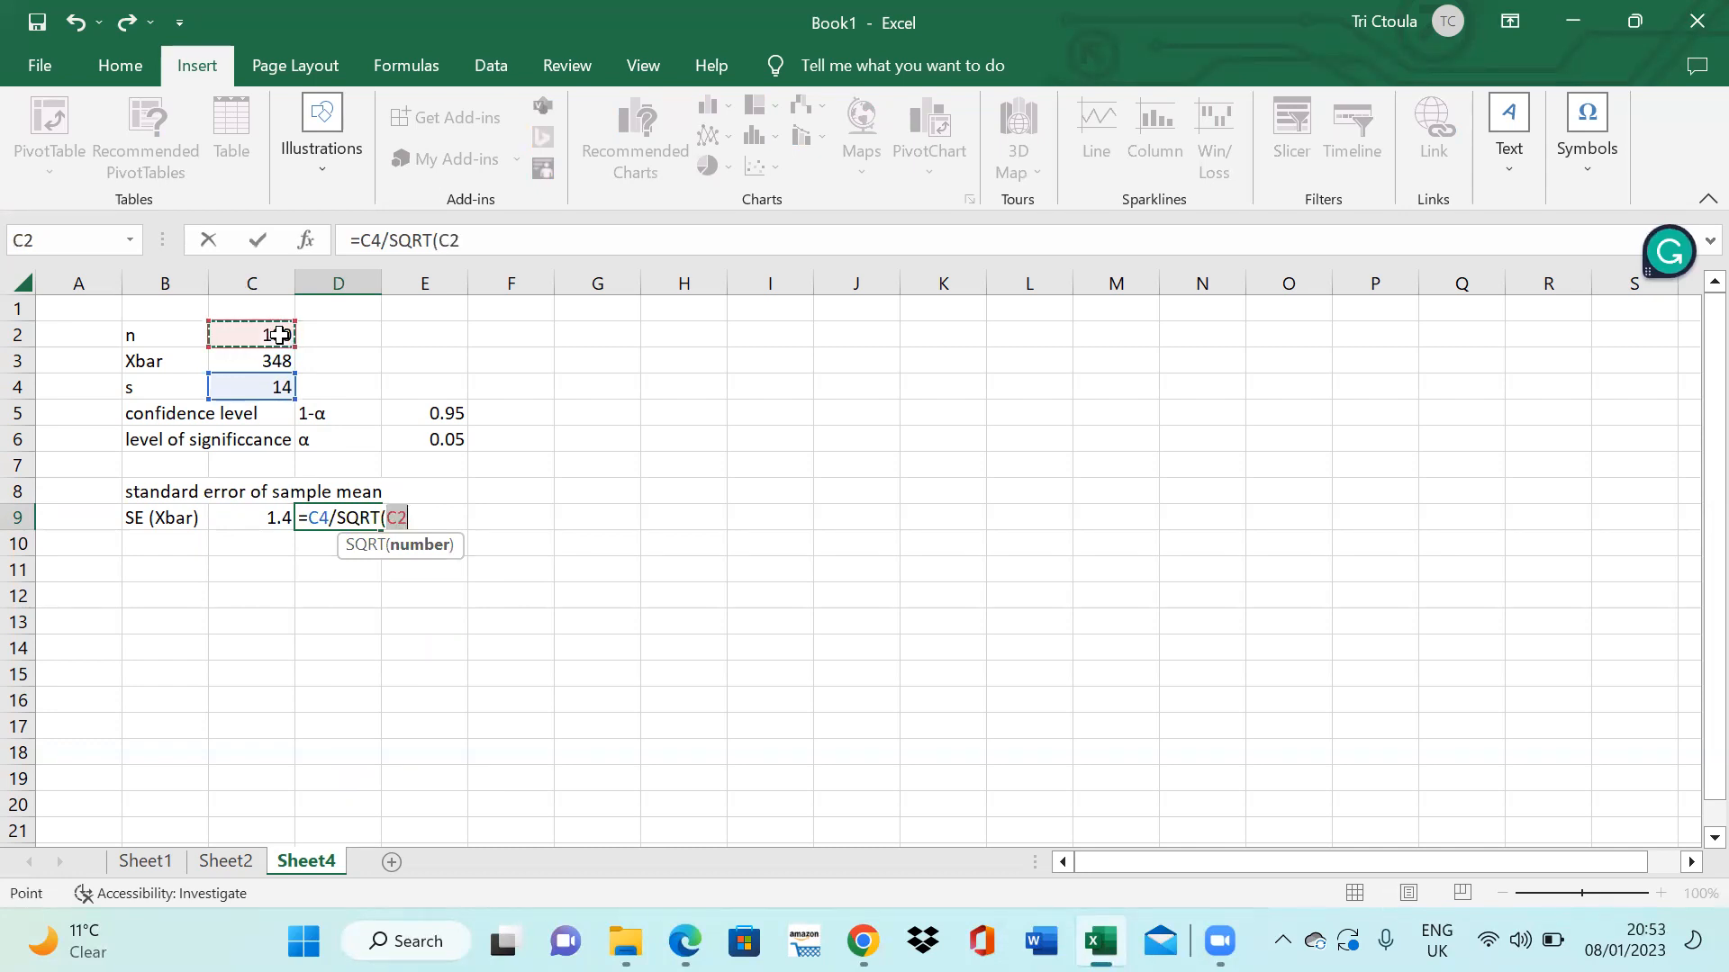
{"action": "type", "text": ")"}
{"action": "key", "text": "Return"}
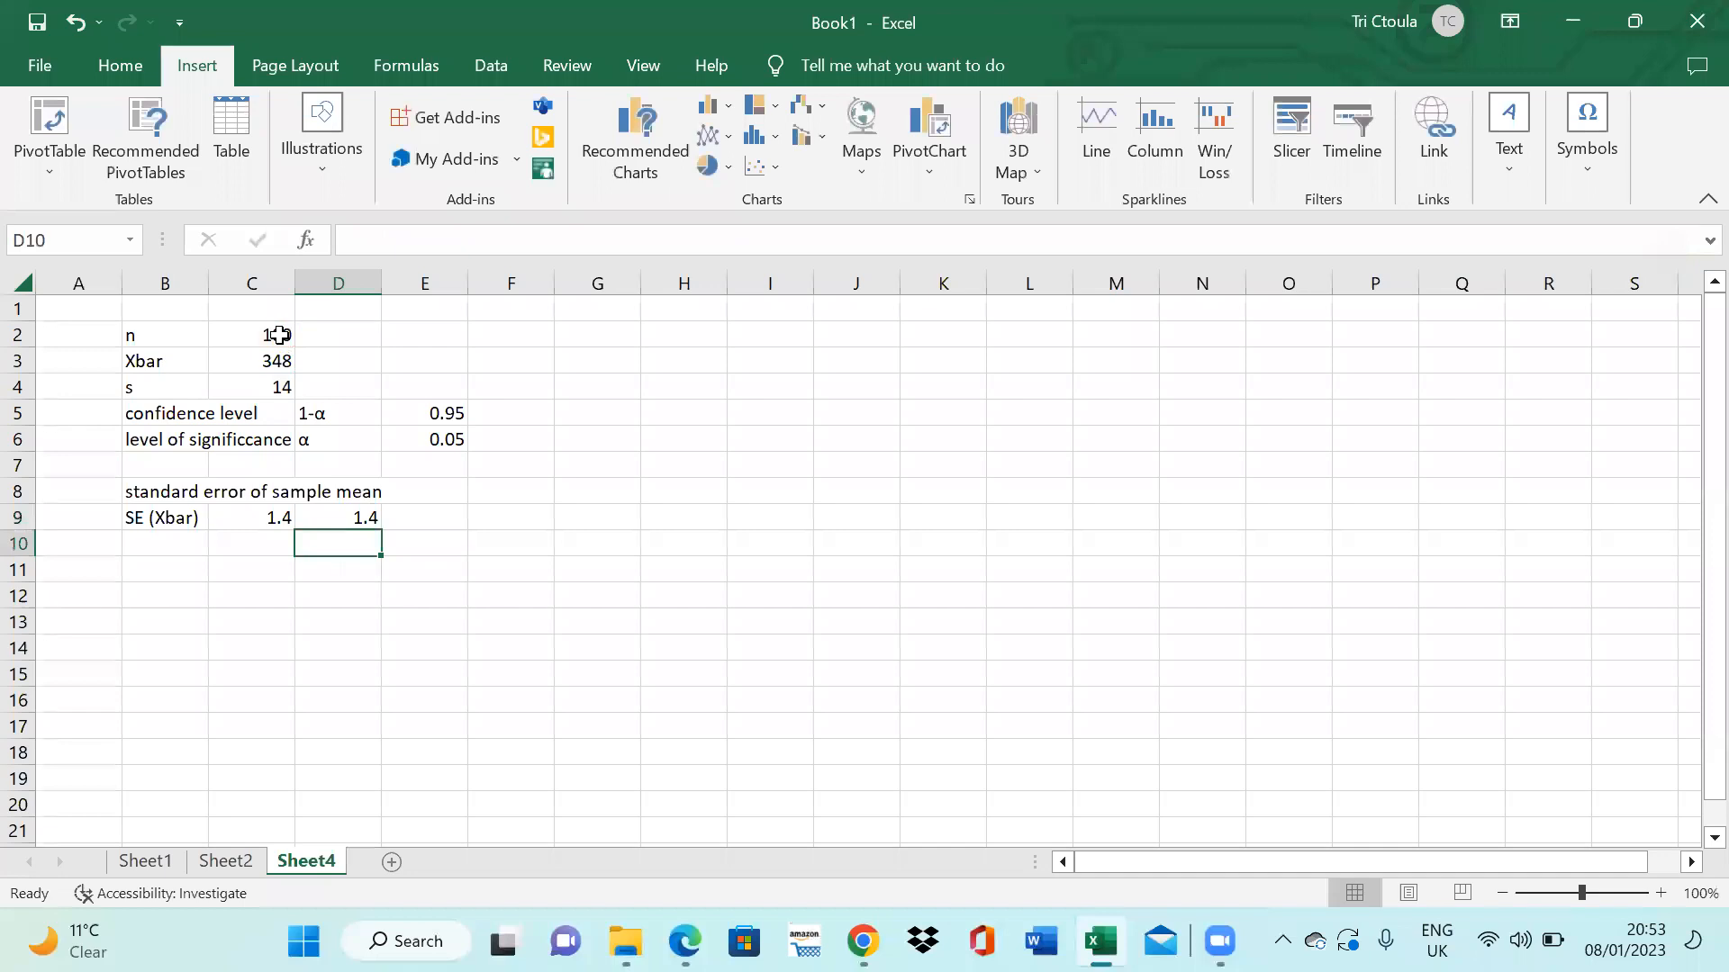
- Add the label Zα in B10, using the Greek small letter alpha symbol after the Z
{"action": "left_click", "coordinate": [164, 546]}
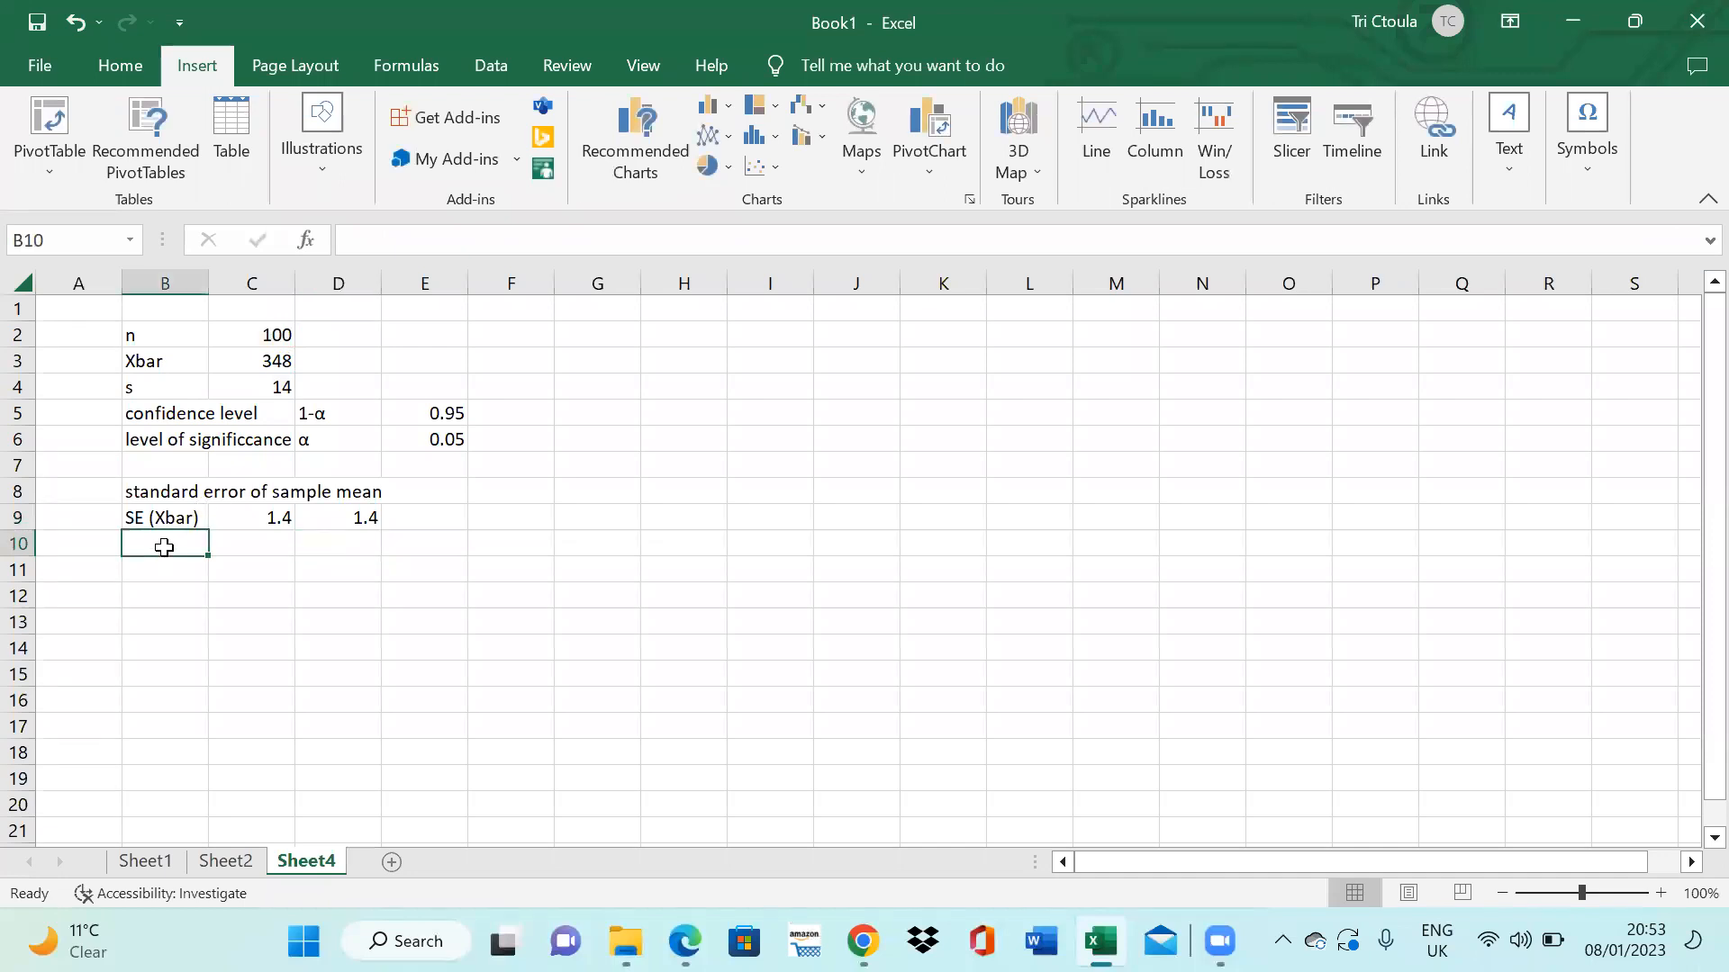
{"action": "type", "text": "Z"}
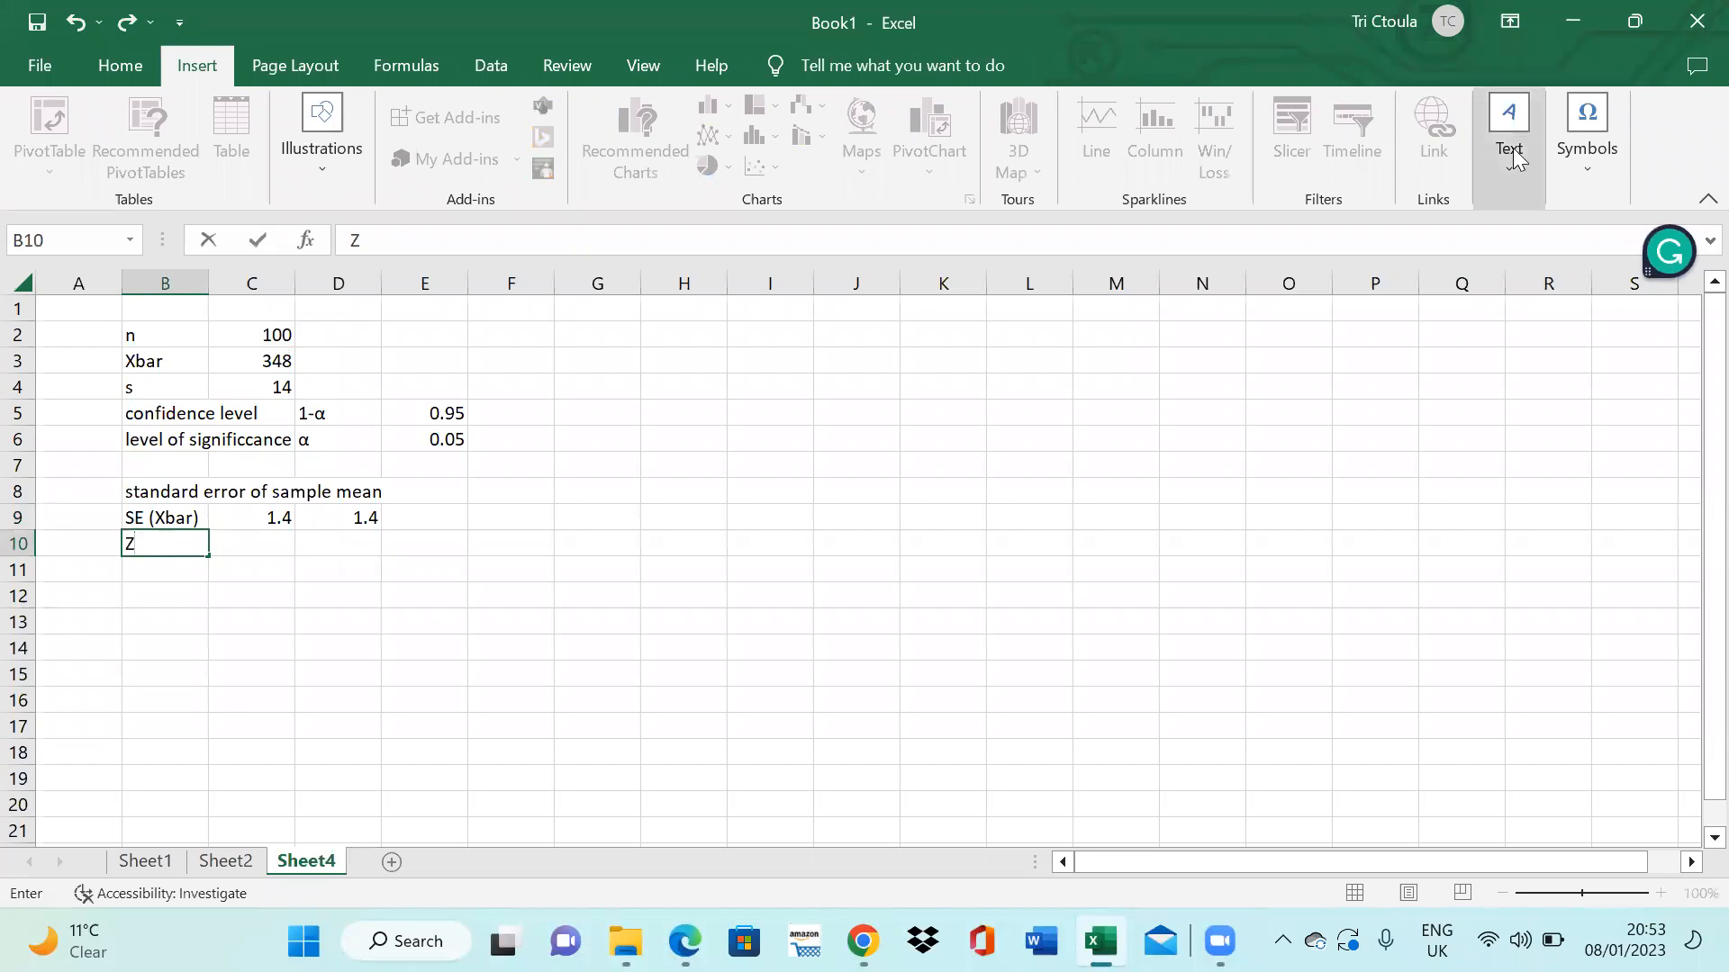
{"action": "left_click", "coordinate": [1578, 162]}
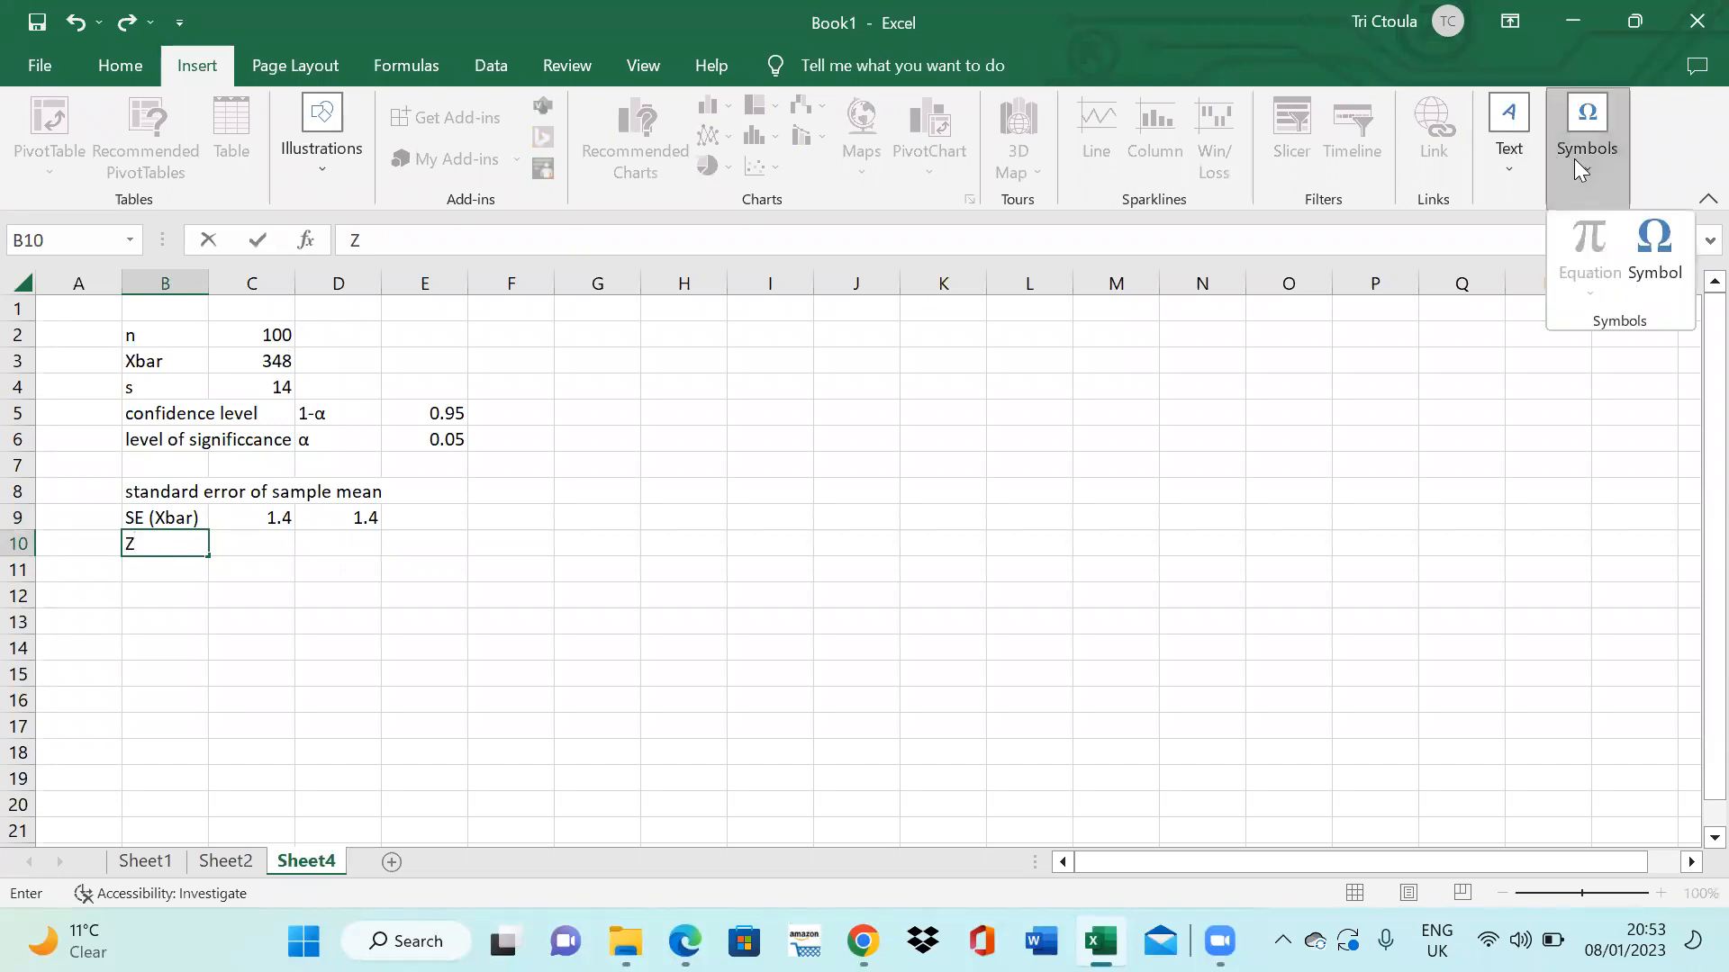
{"action": "left_click", "coordinate": [1666, 270]}
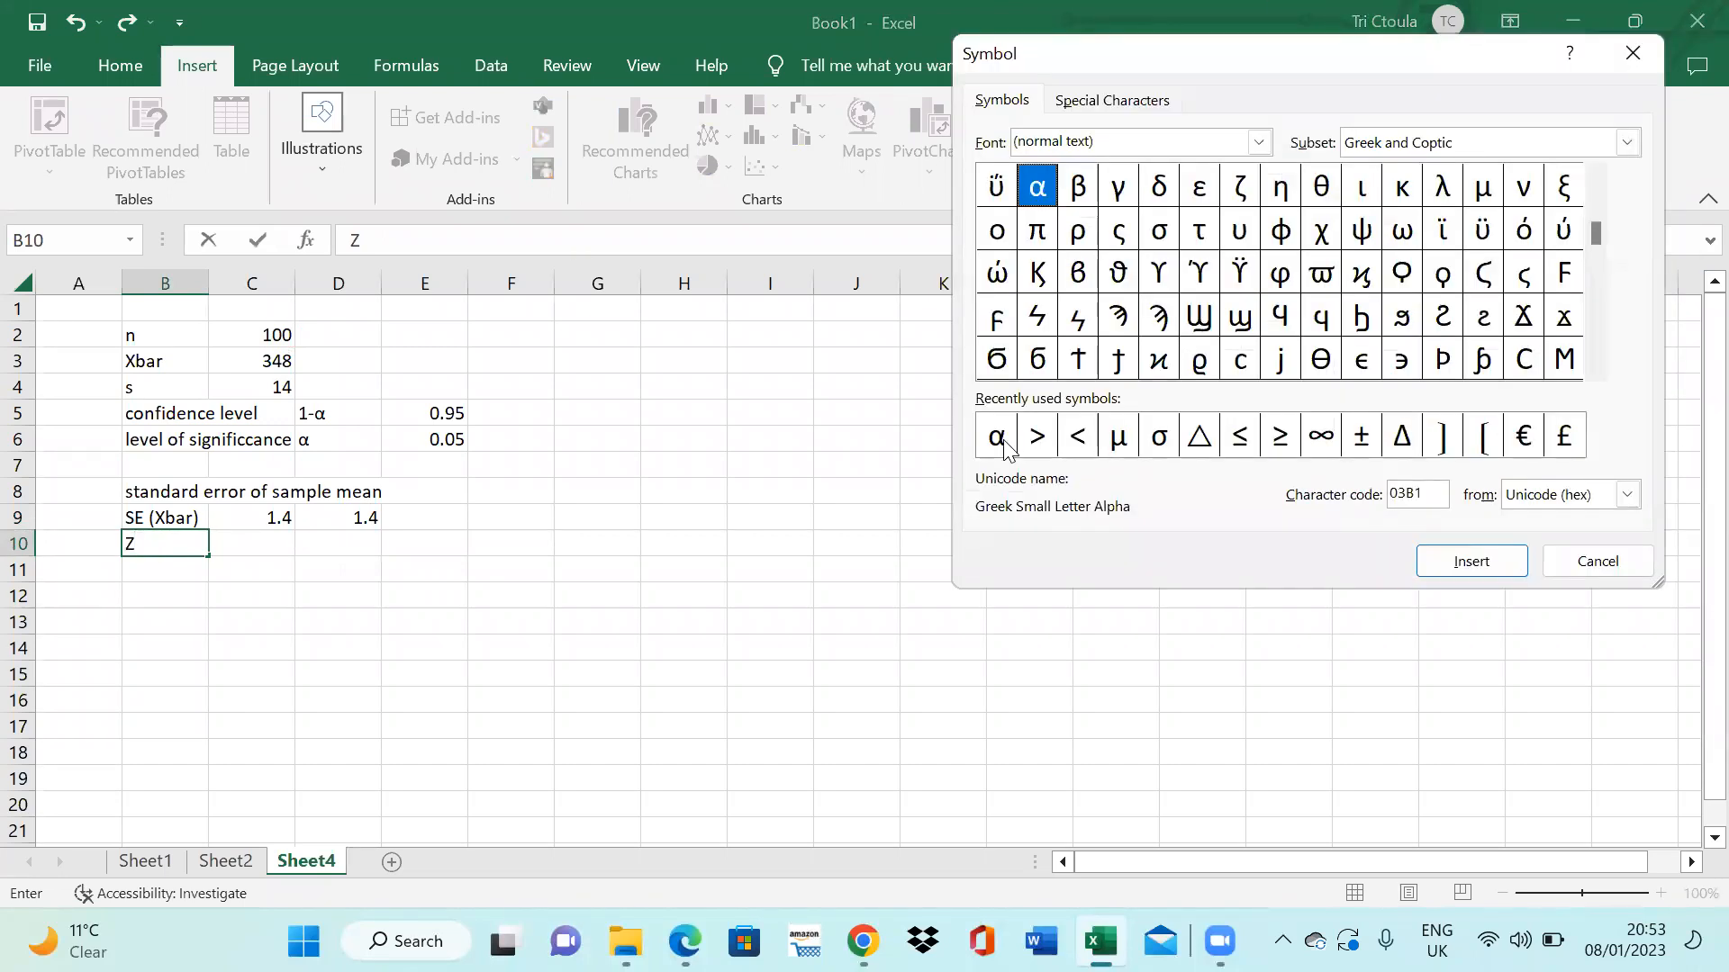
{"action": "left_click", "coordinate": [1003, 442]}
{"action": "left_click", "coordinate": [1470, 562]}
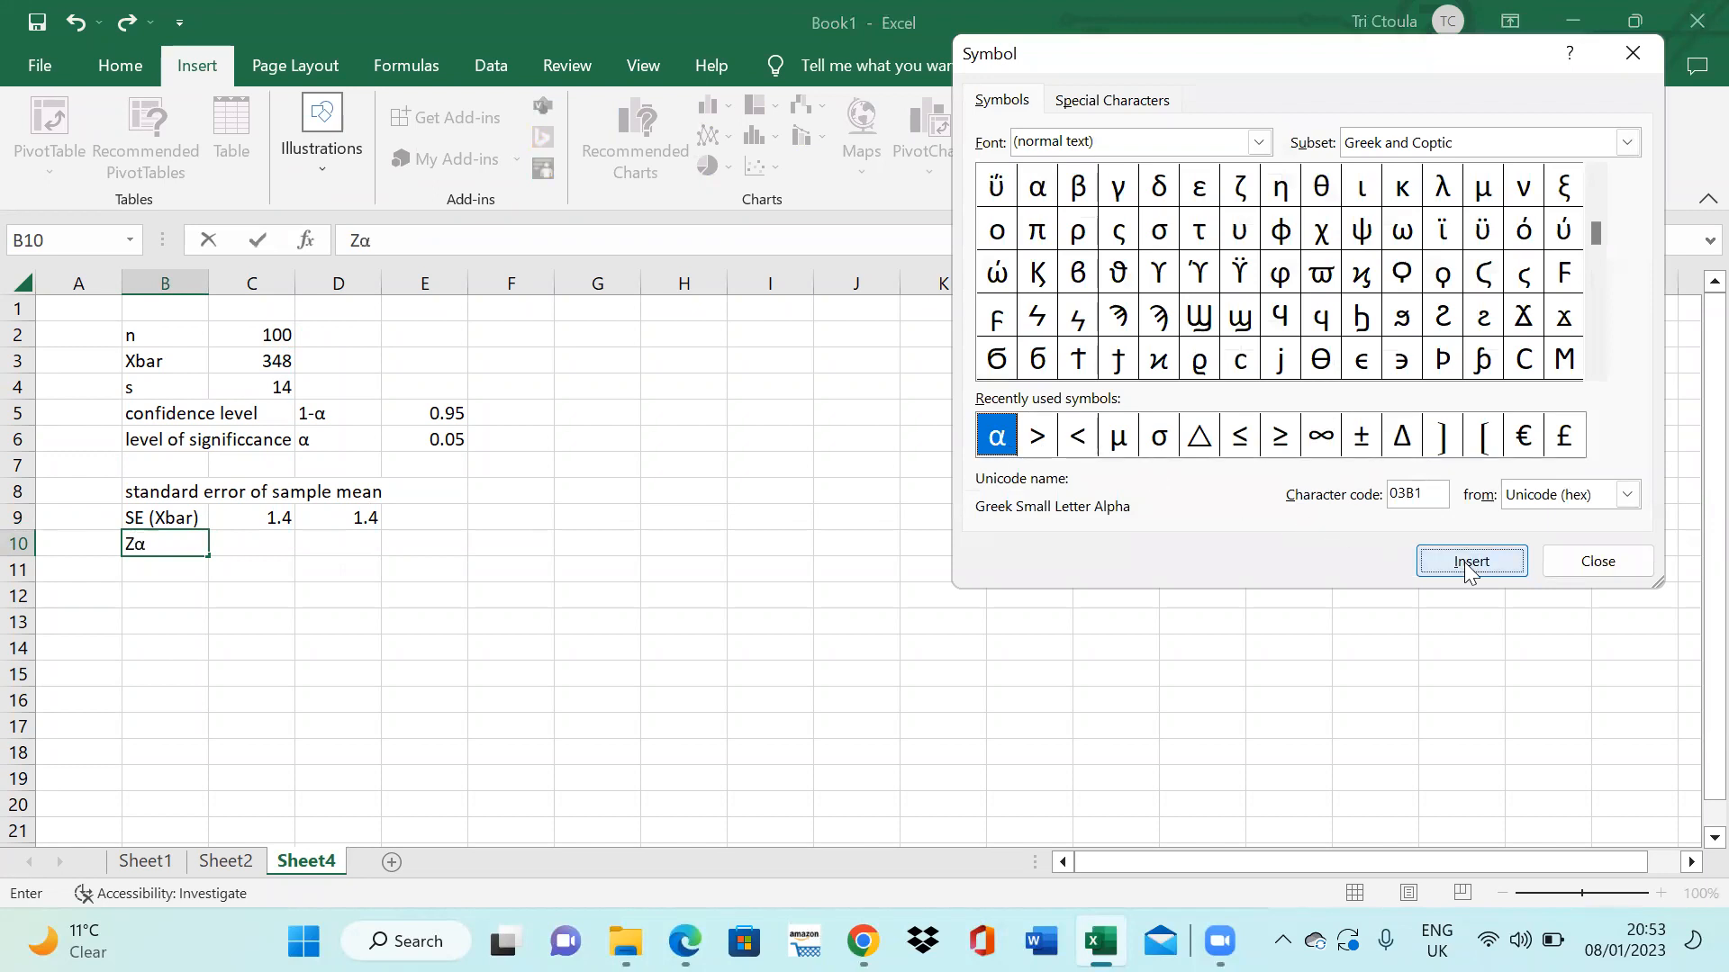
{"action": "left_click", "coordinate": [1606, 561]}
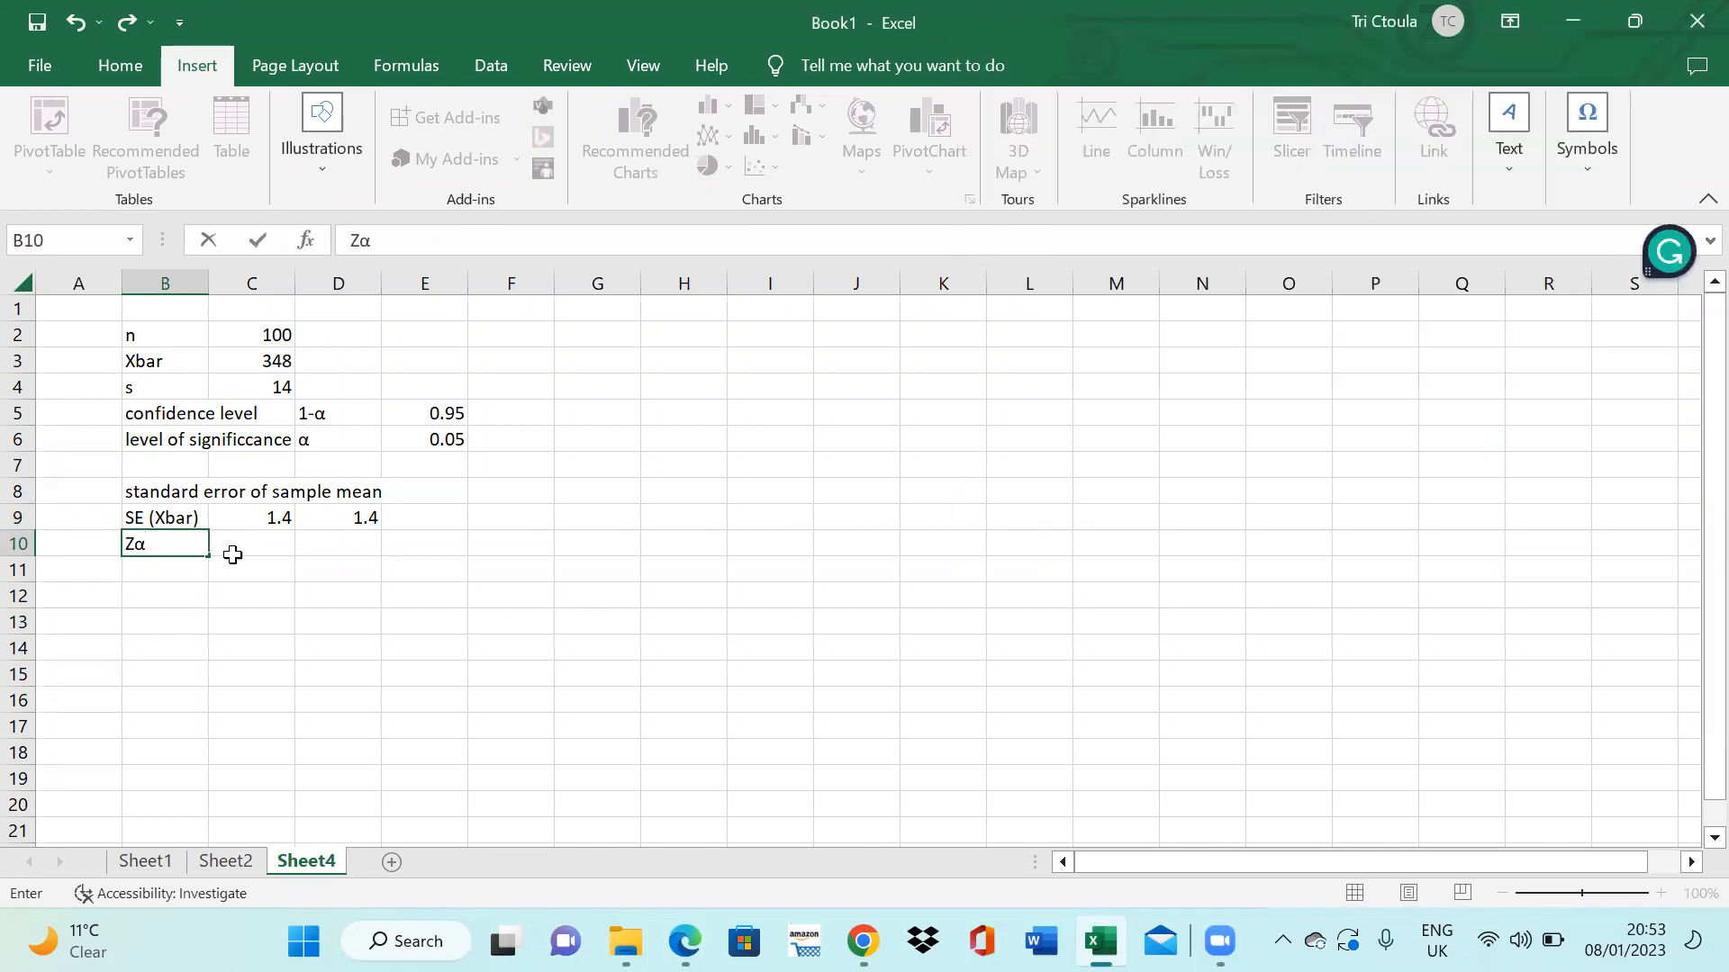
- Calculate the critical Z value in C10 with the formula =ABS(NORMSINV(E6/2)), halving the level of significance
{"action": "left_click", "coordinate": [248, 546]}
{"action": "type", "text": "="}
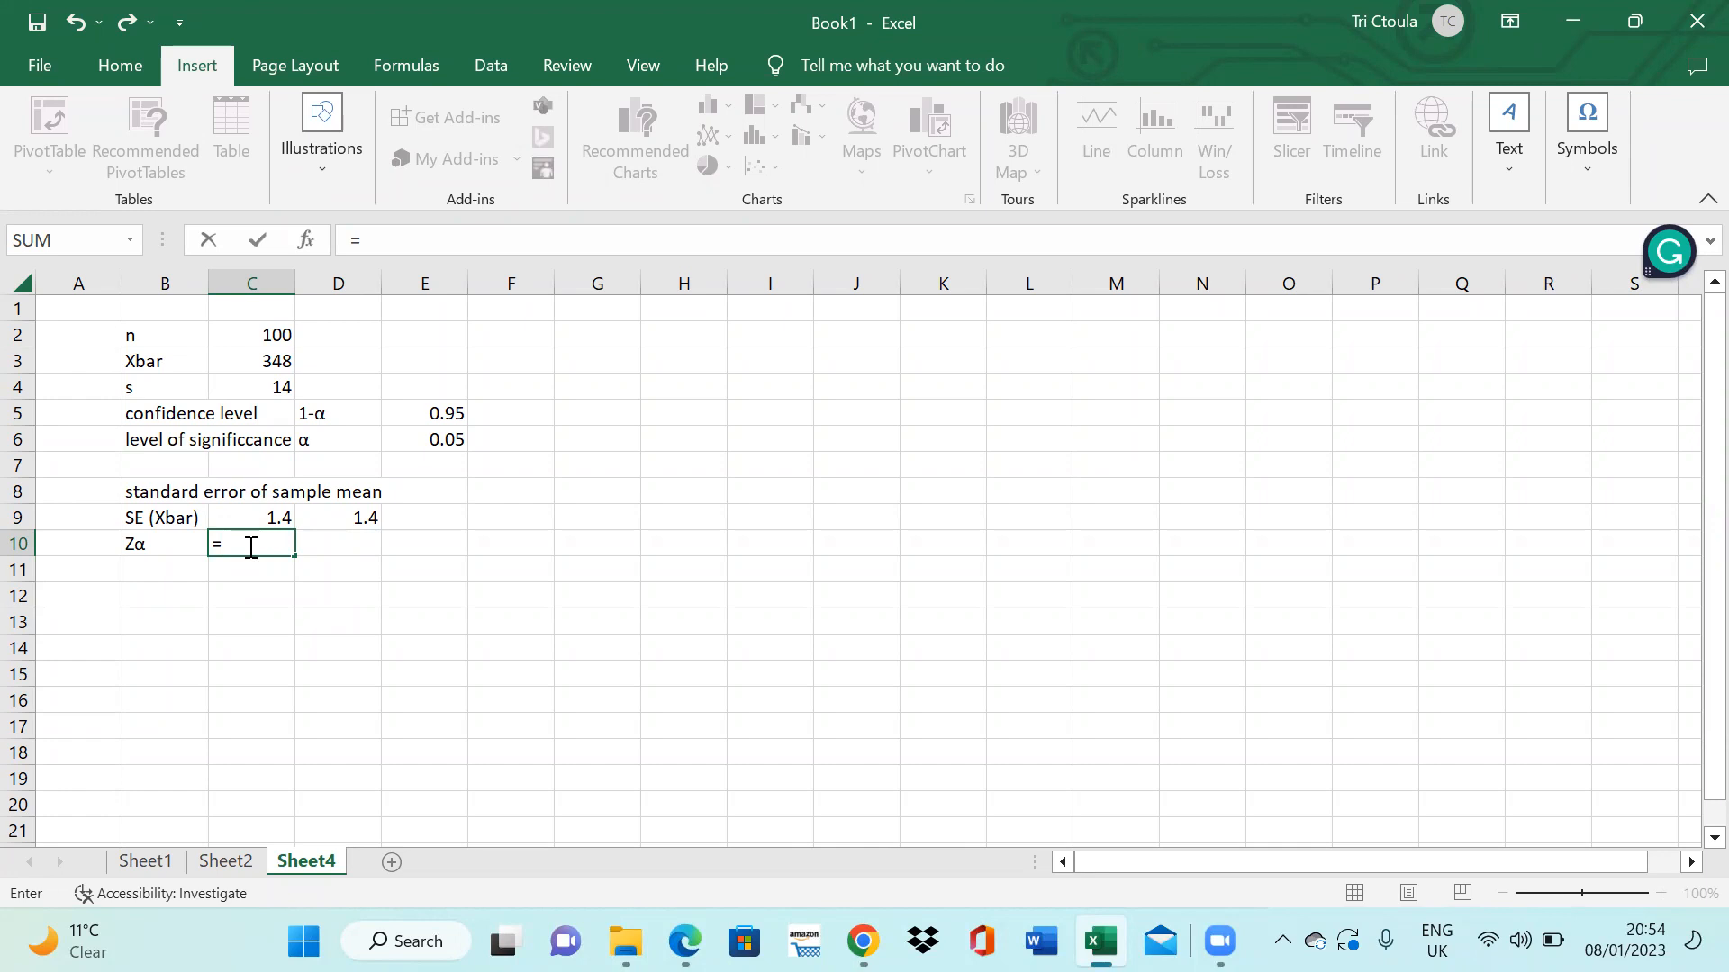
{"action": "type", "text": "ab"}
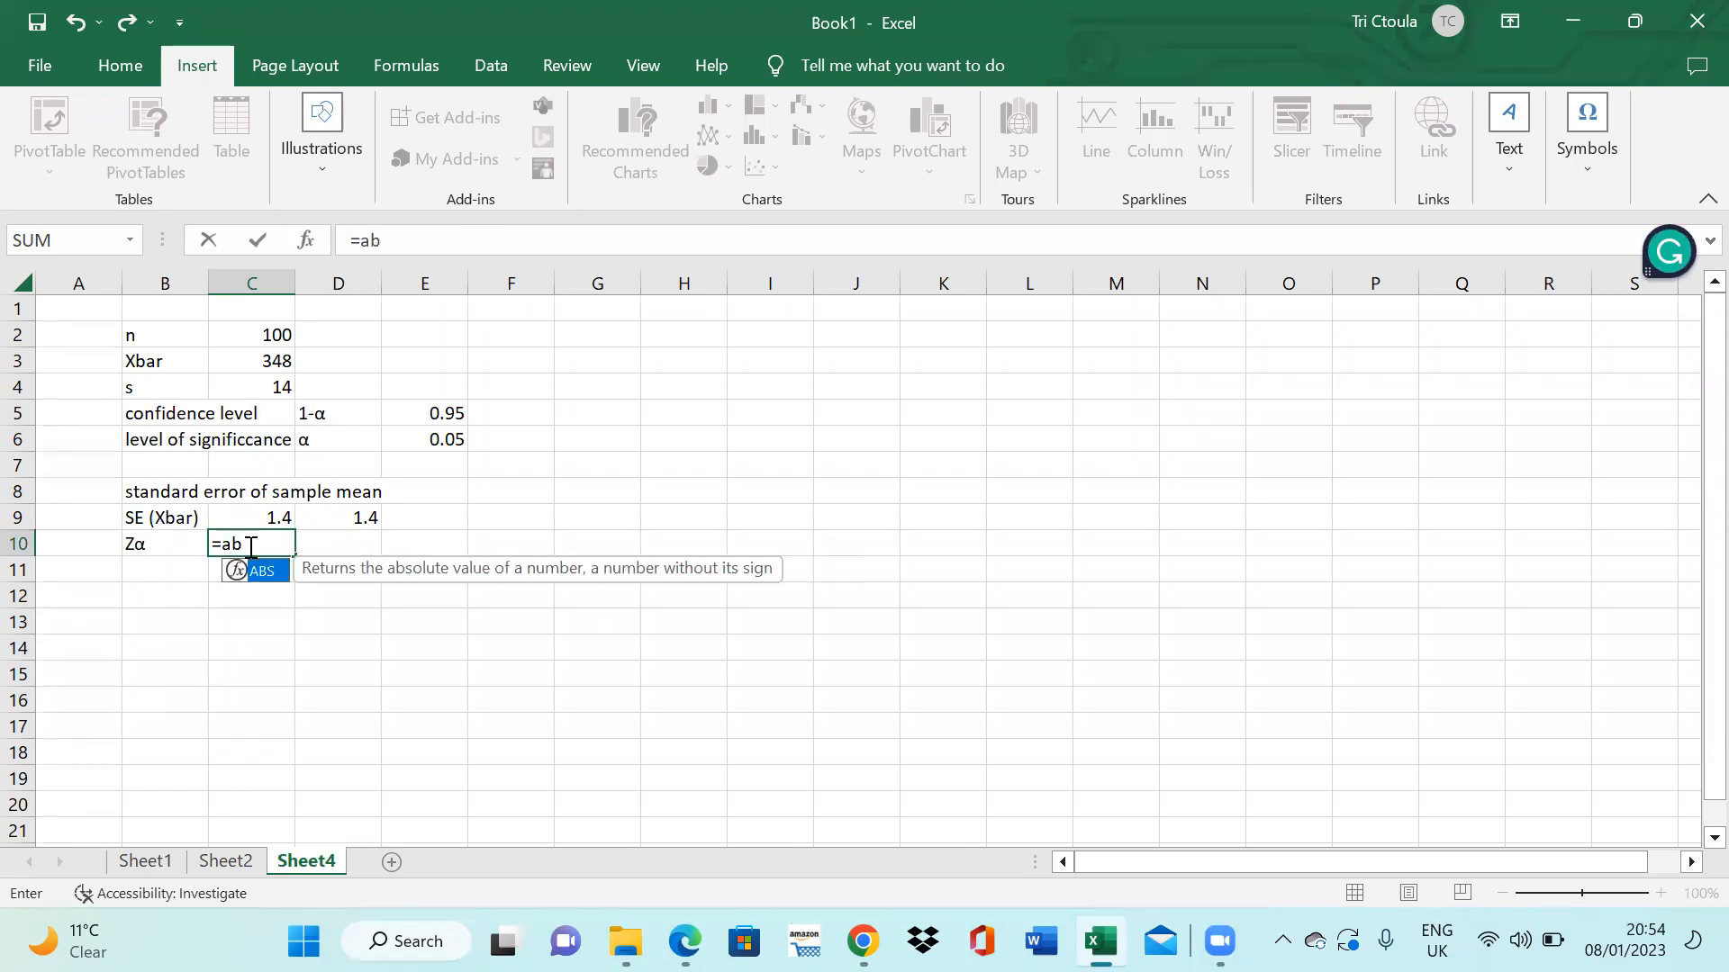
{"action": "type", "text": "a"}
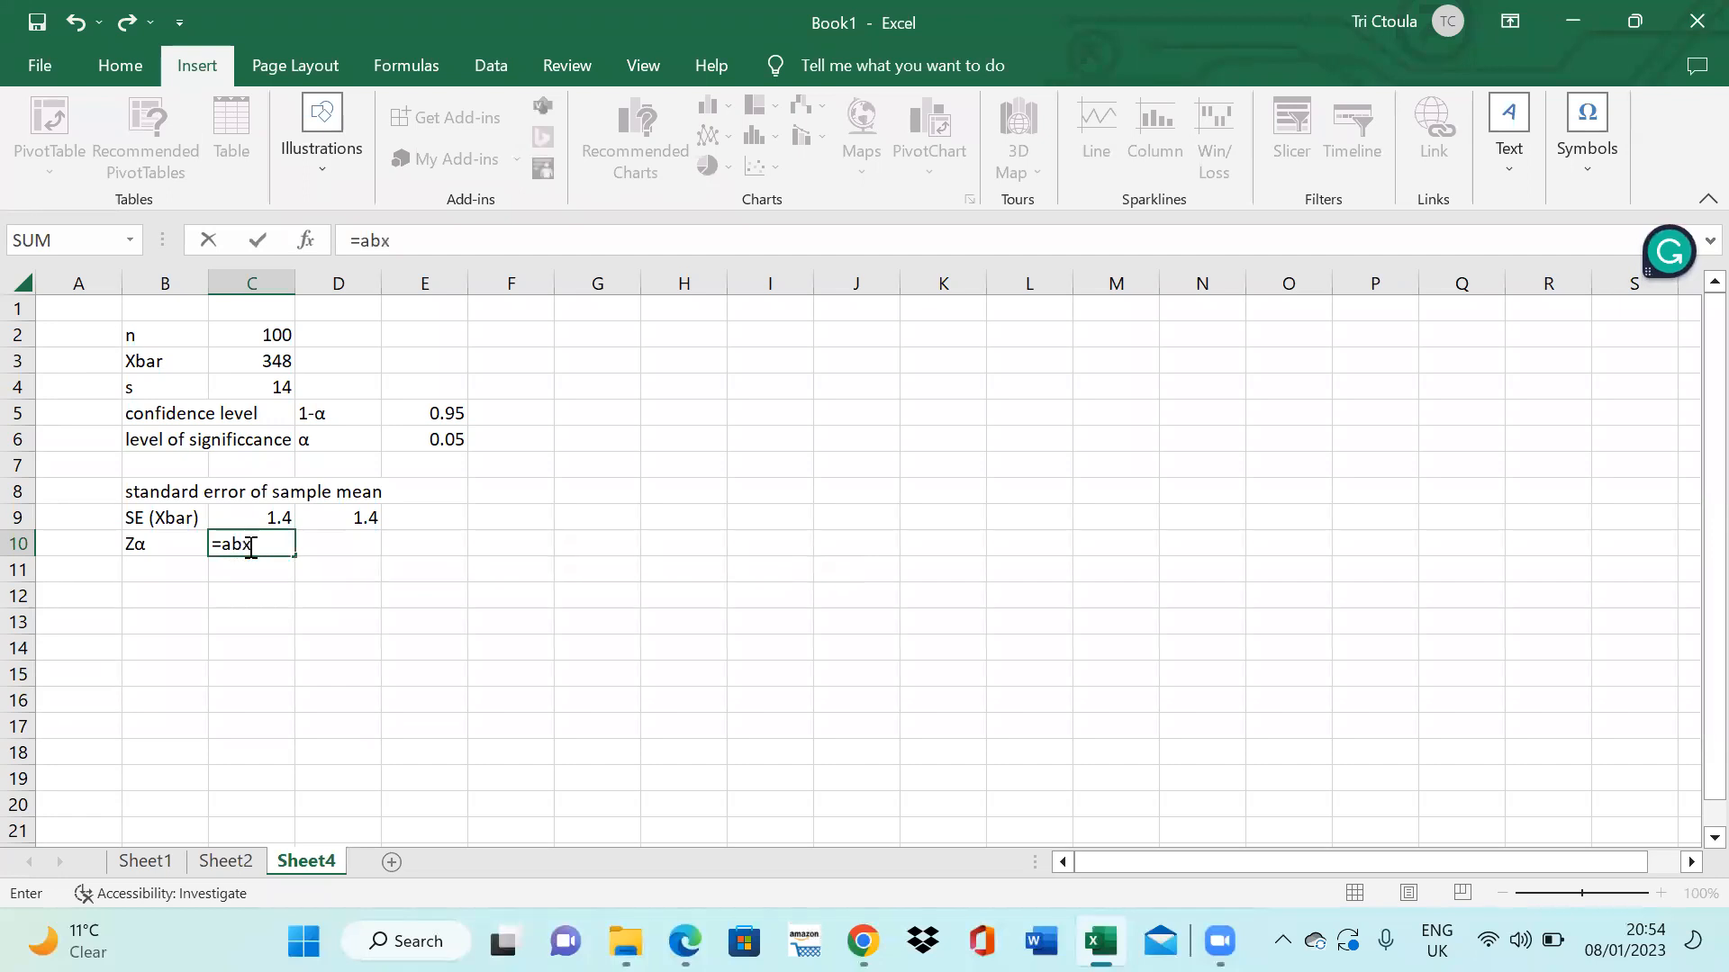
{"action": "key", "text": "BackSpace"}
{"action": "type", "text": "s"}
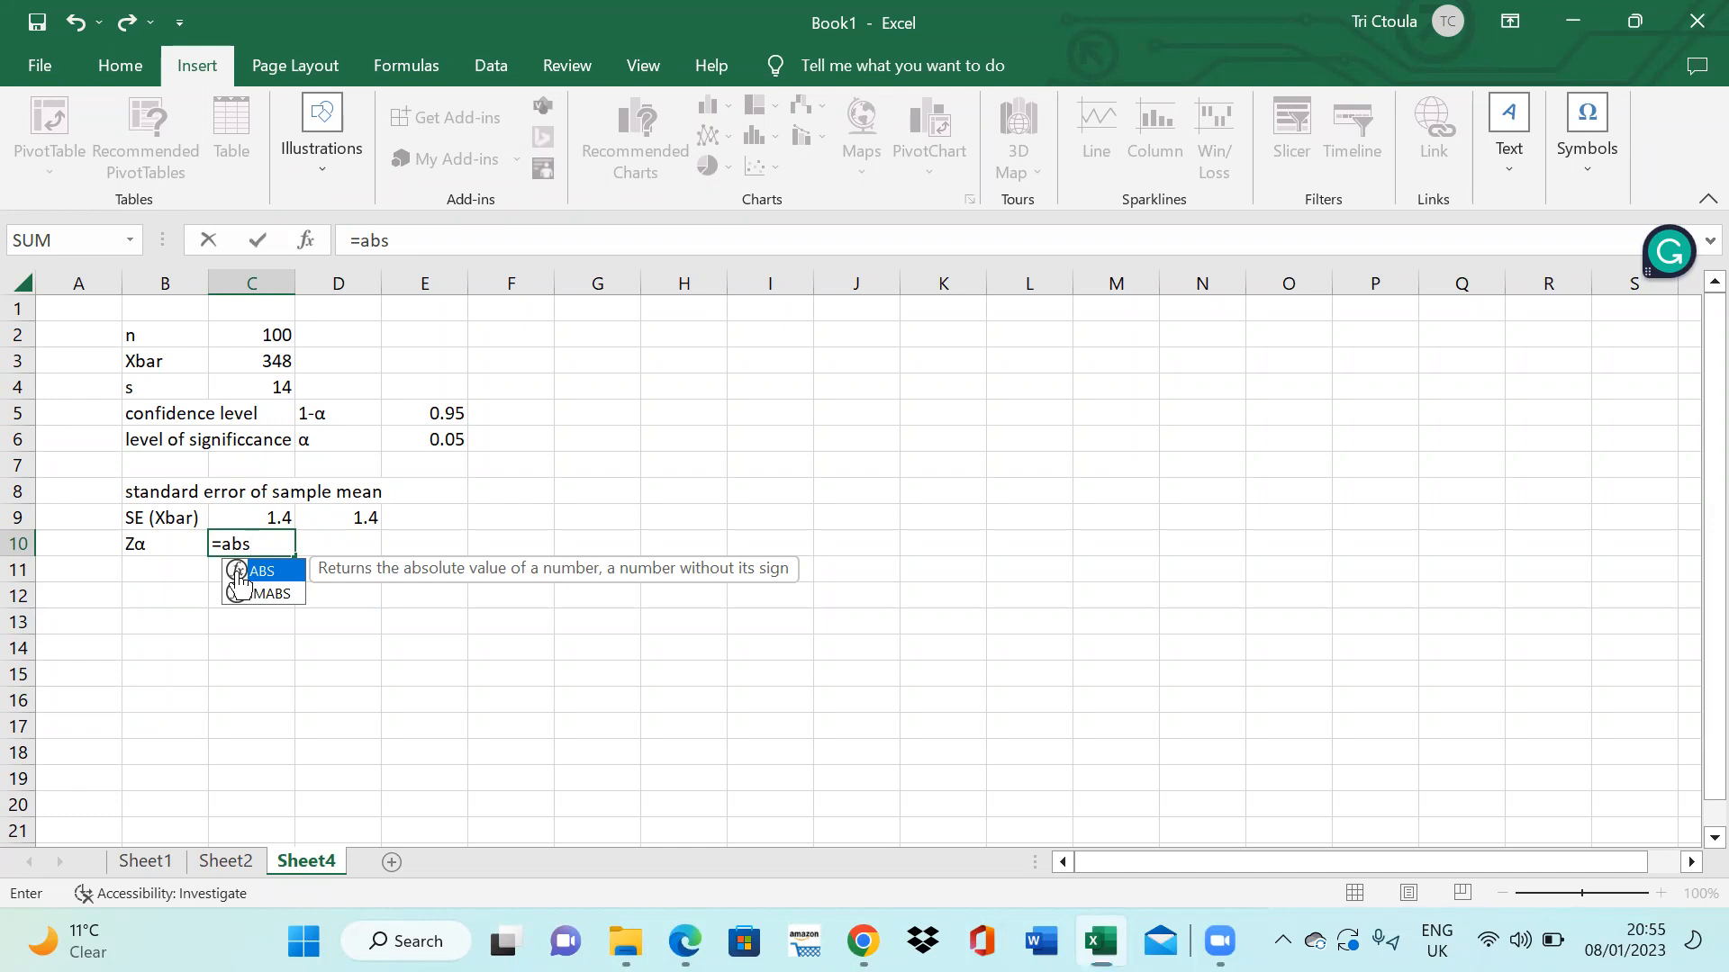
{"action": "double_click", "coordinate": [240, 574]}
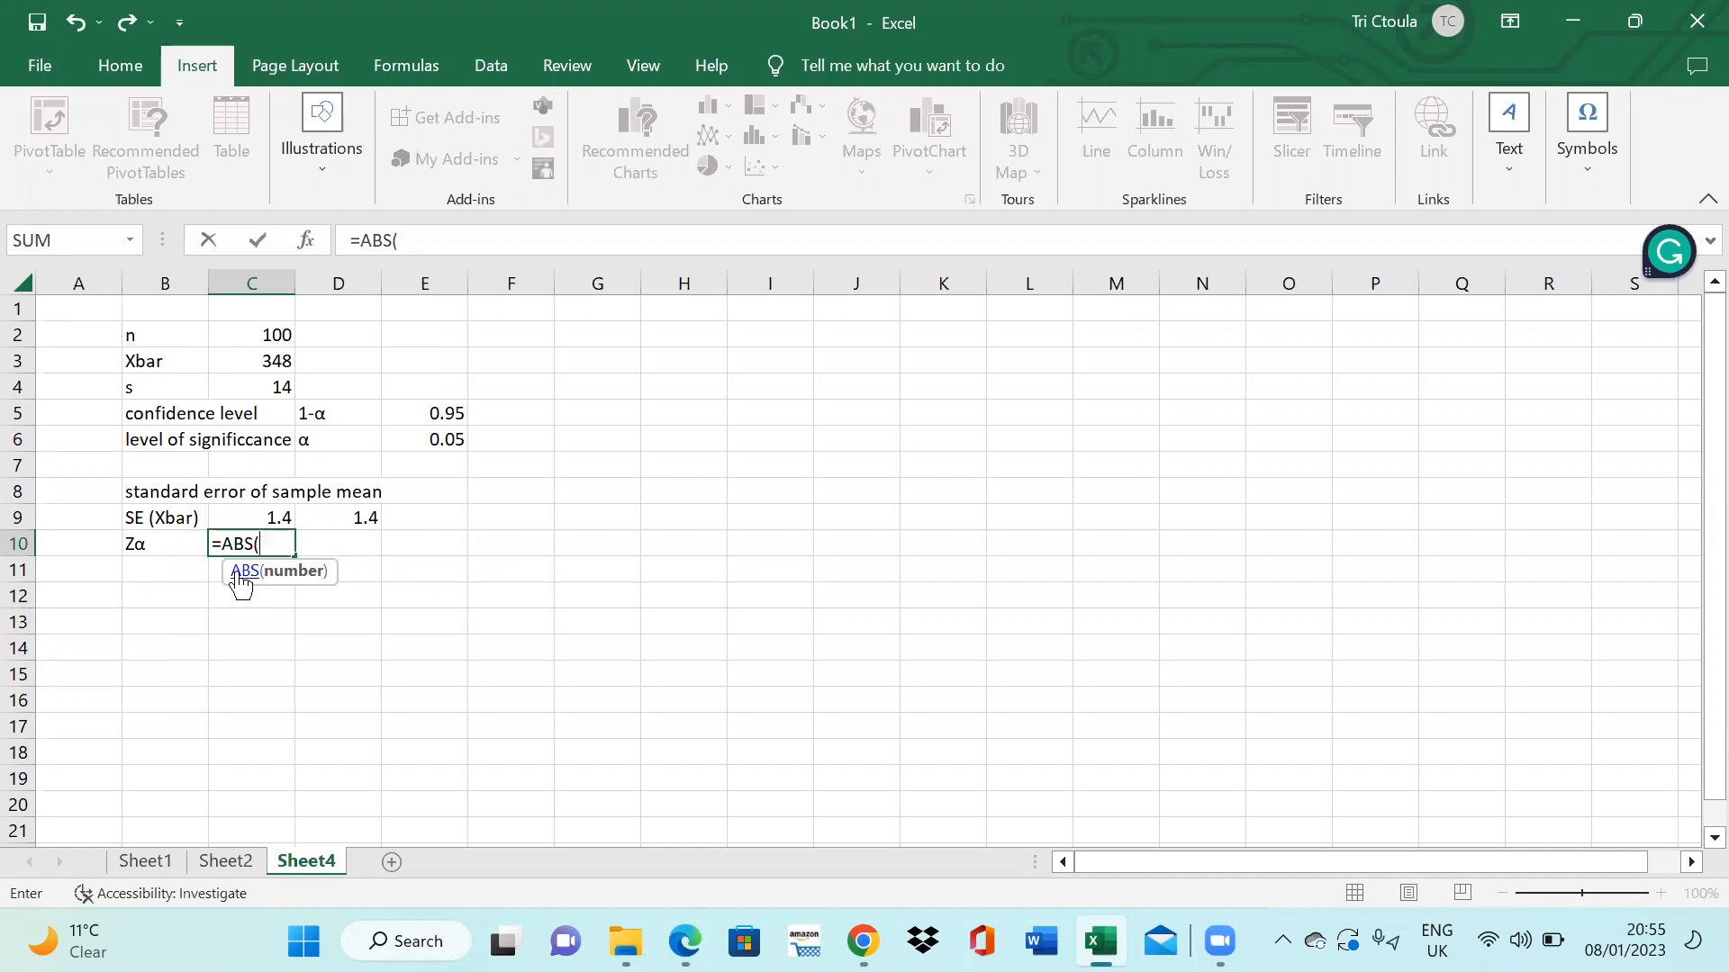
{"action": "type", "text": "nor"}
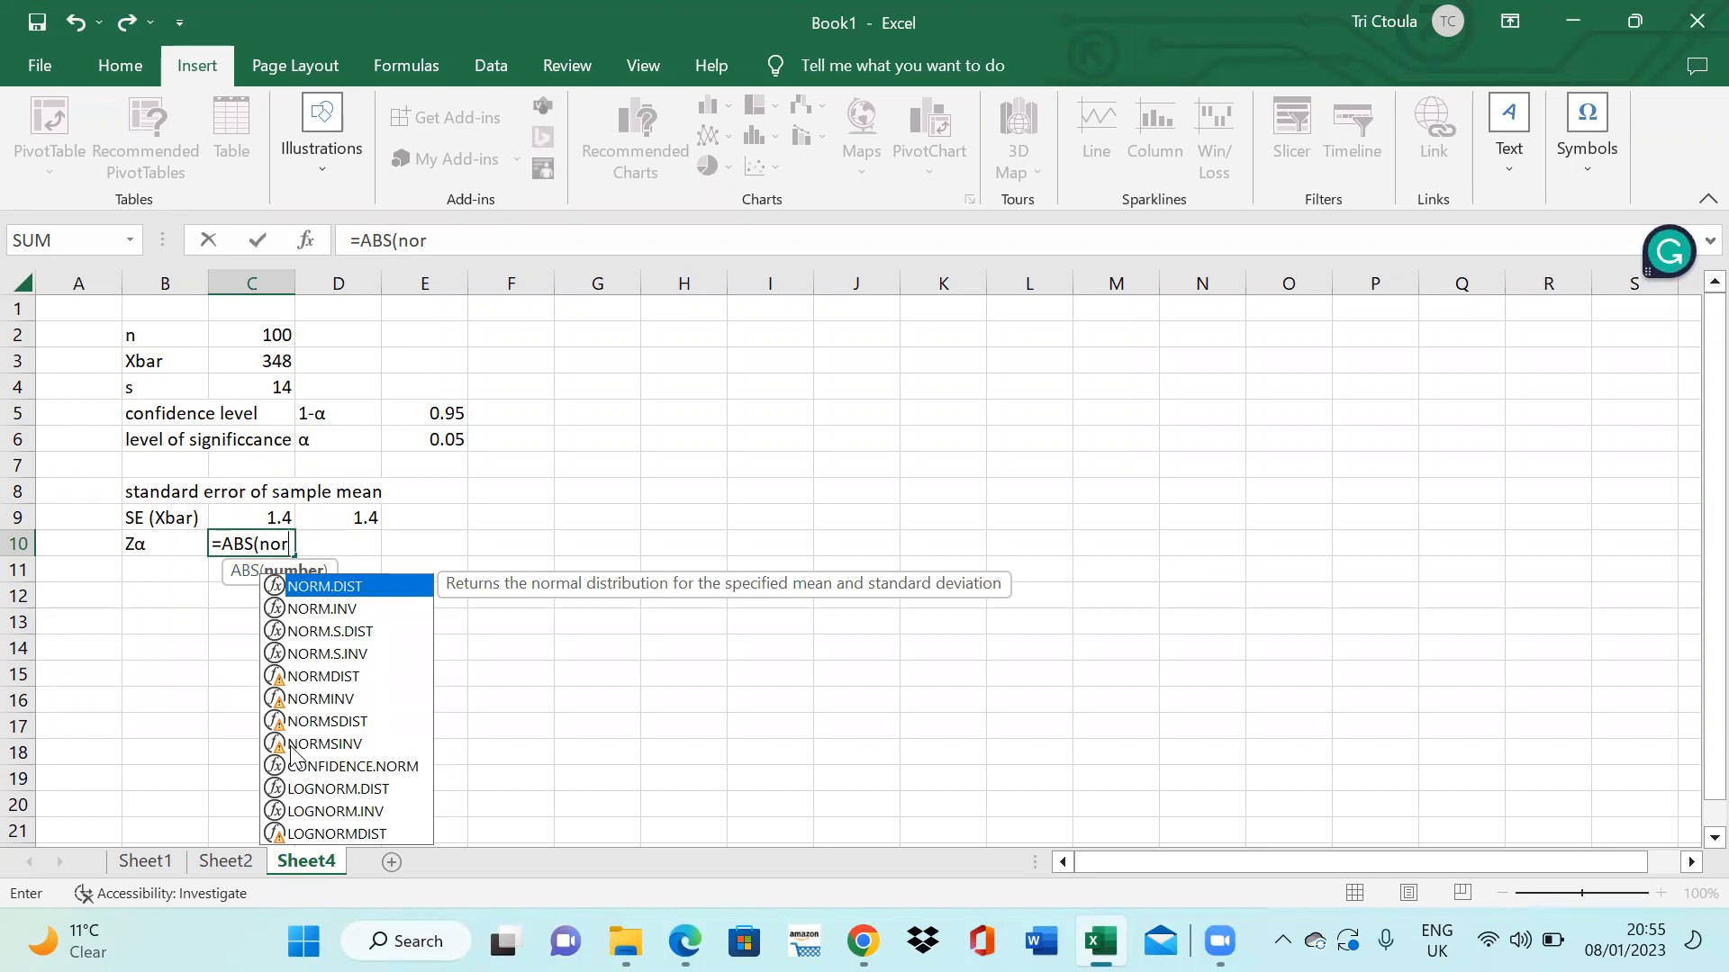
{"action": "double_click", "coordinate": [279, 744]}
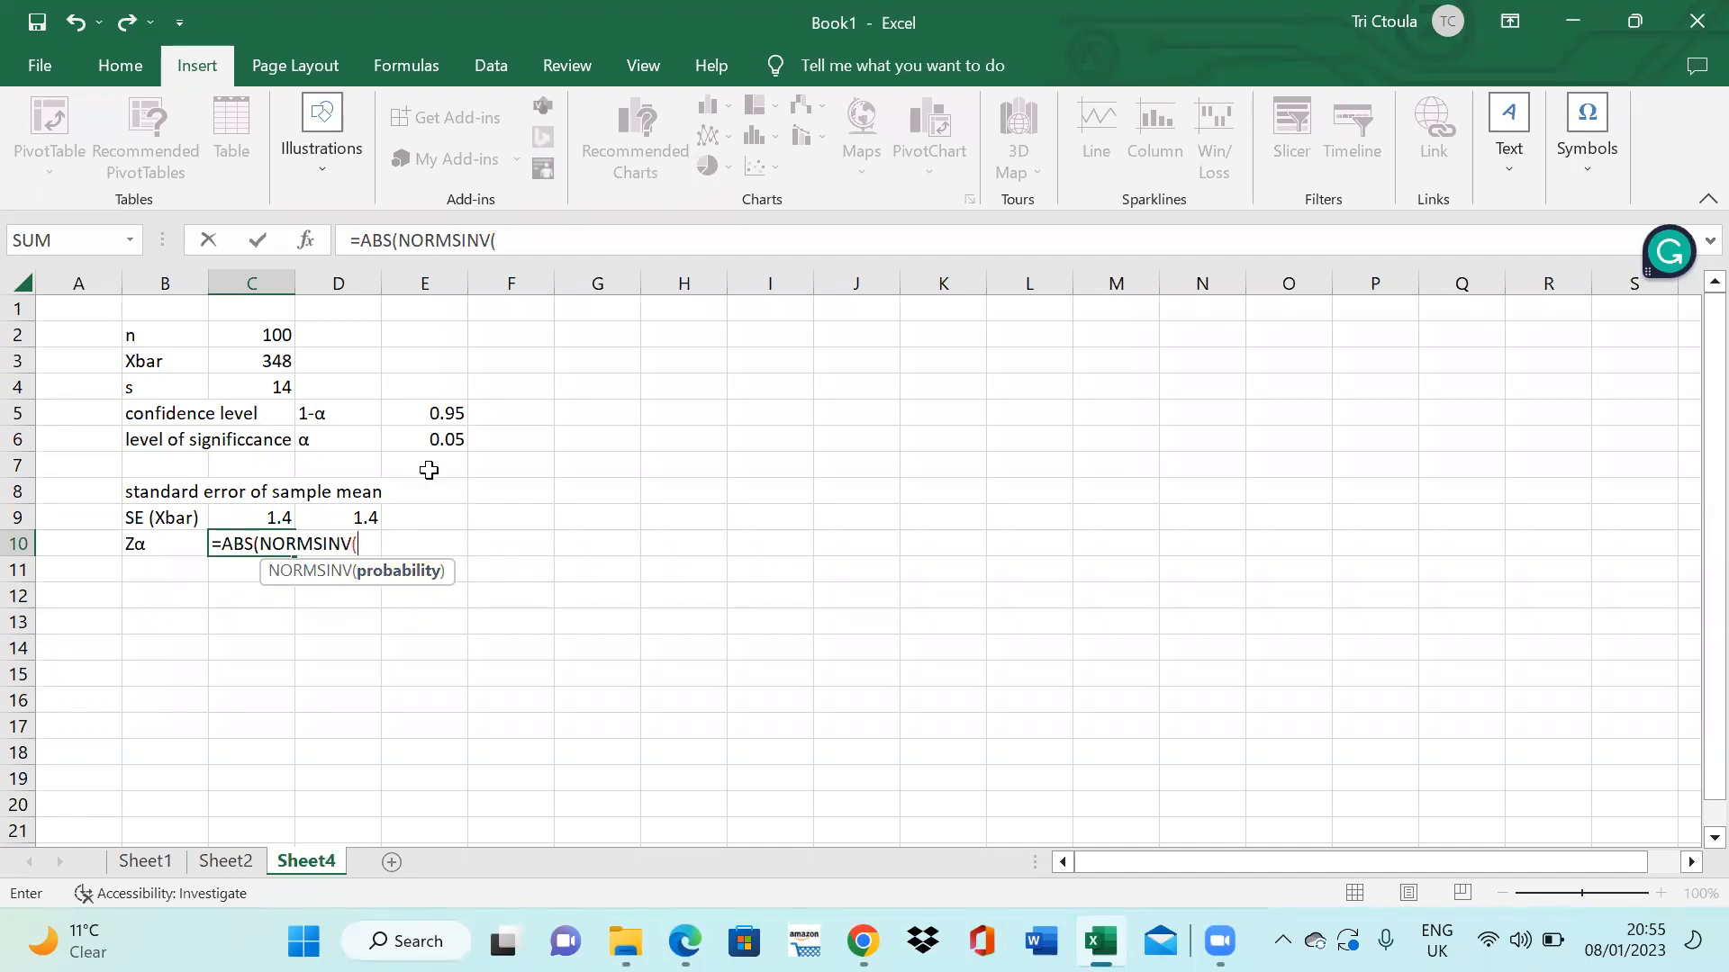
{"action": "left_click", "coordinate": [448, 442]}
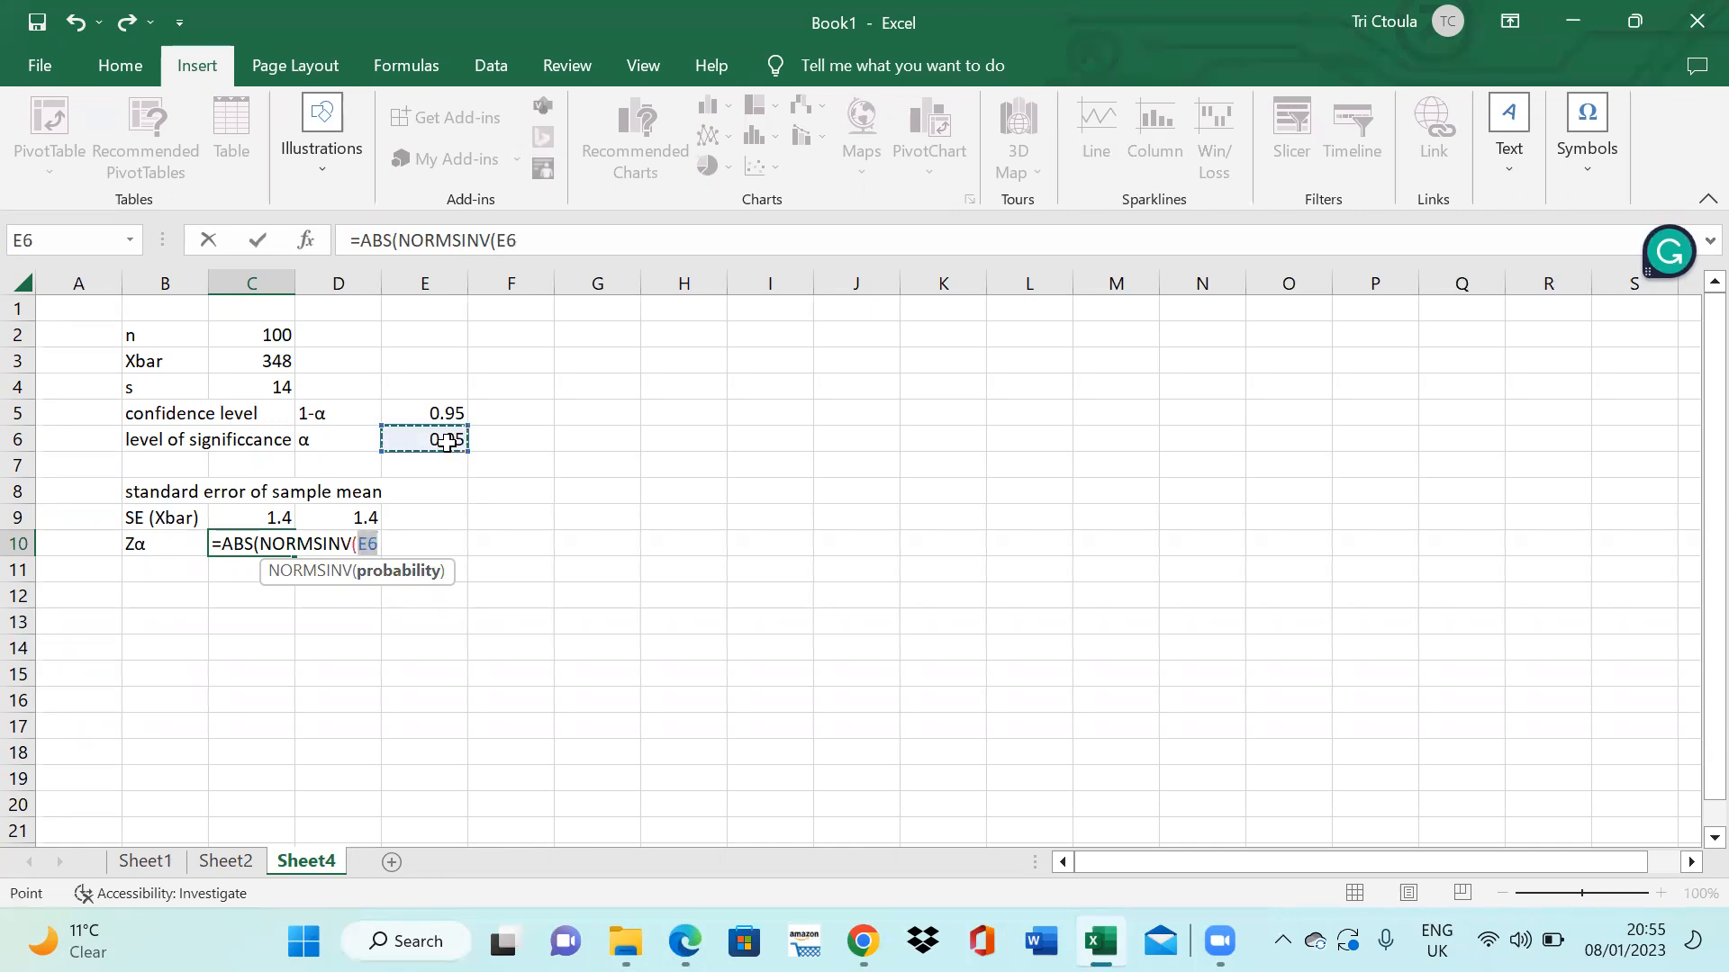
{"action": "type", "text": "/2)"}
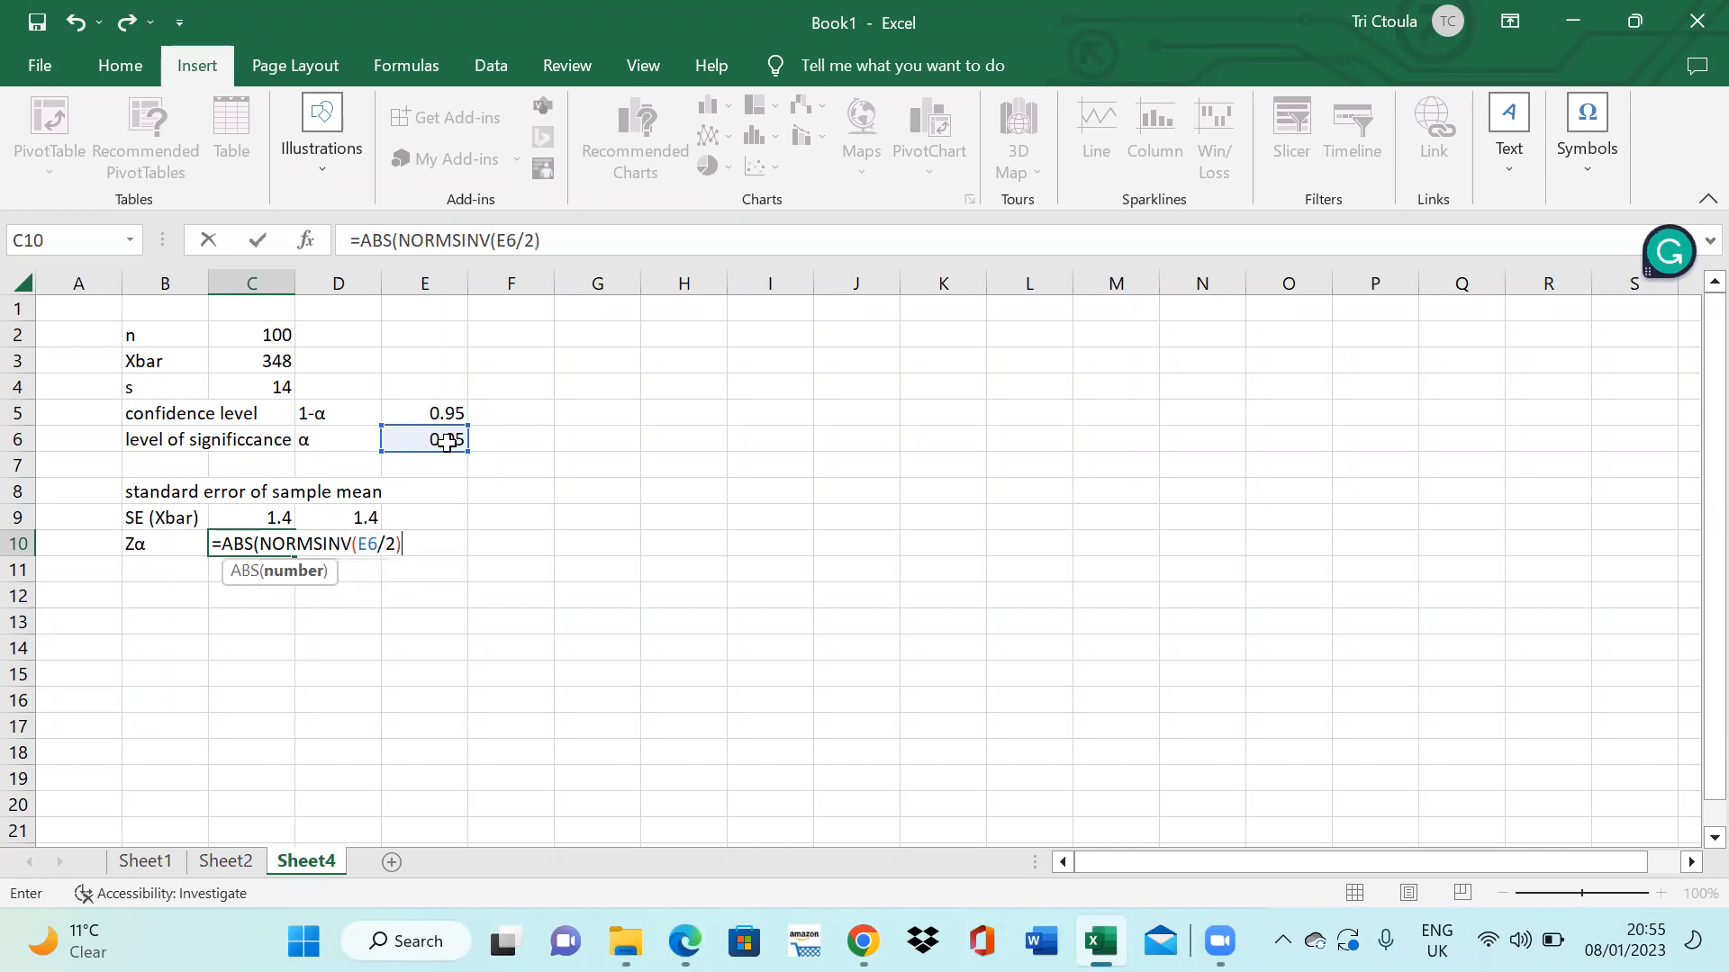
{"action": "key", "text": "Return"}
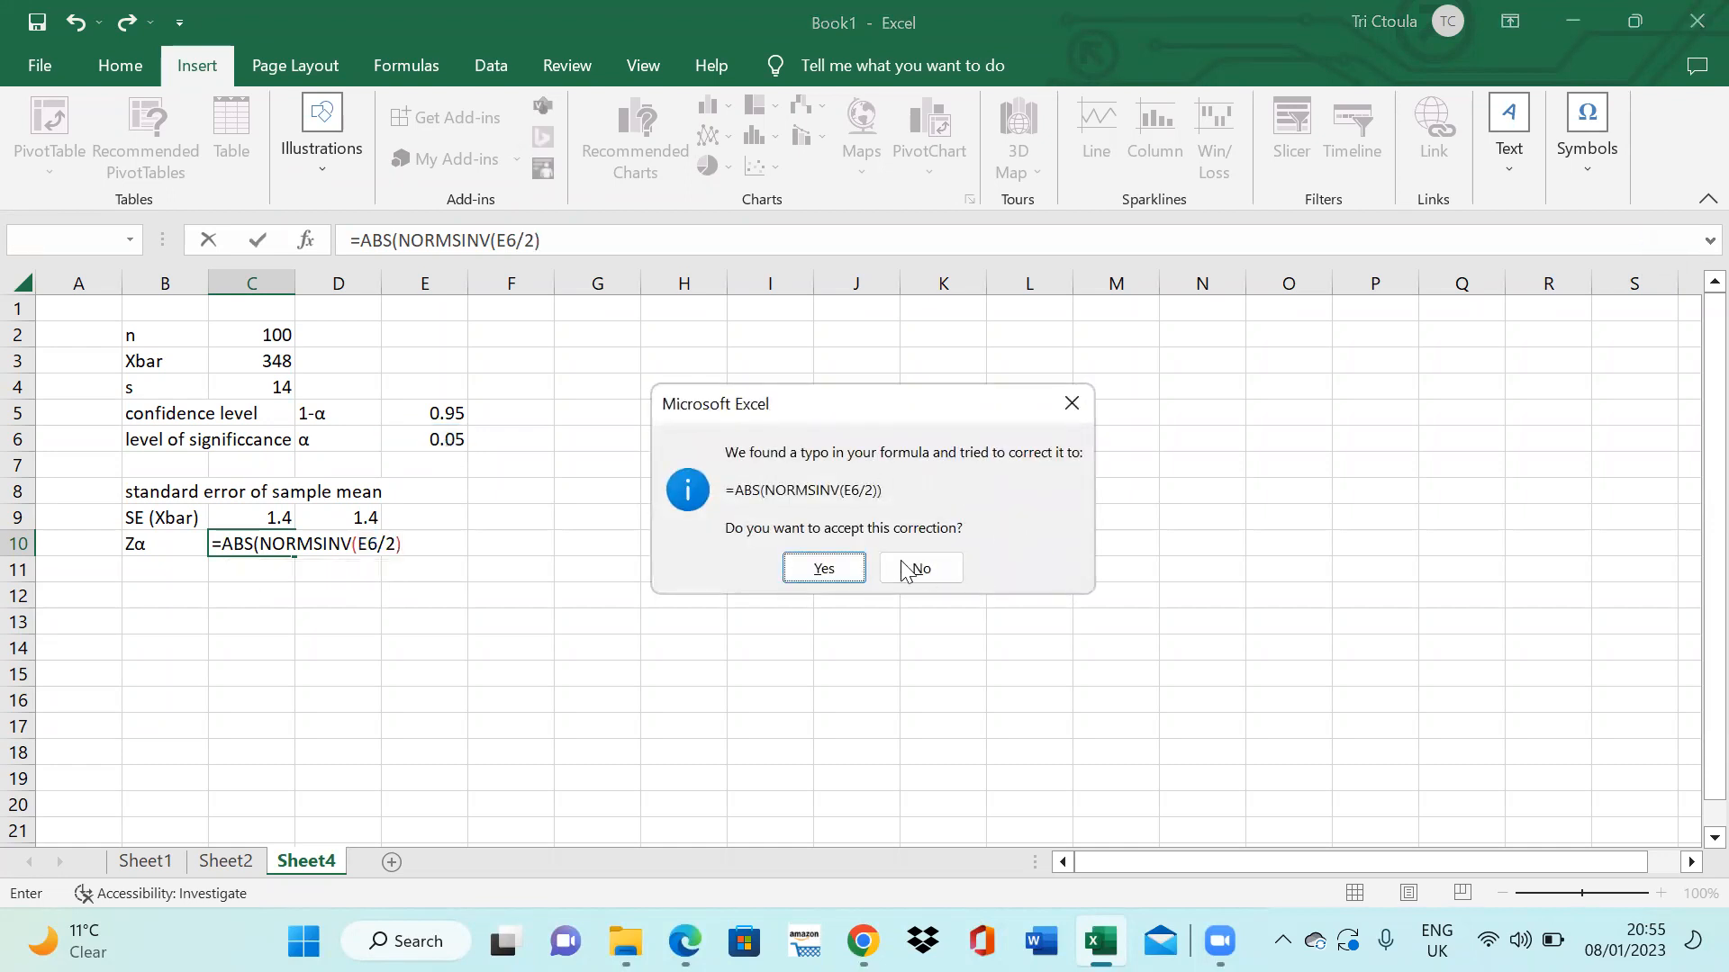
{"action": "left_click", "coordinate": [837, 565]}
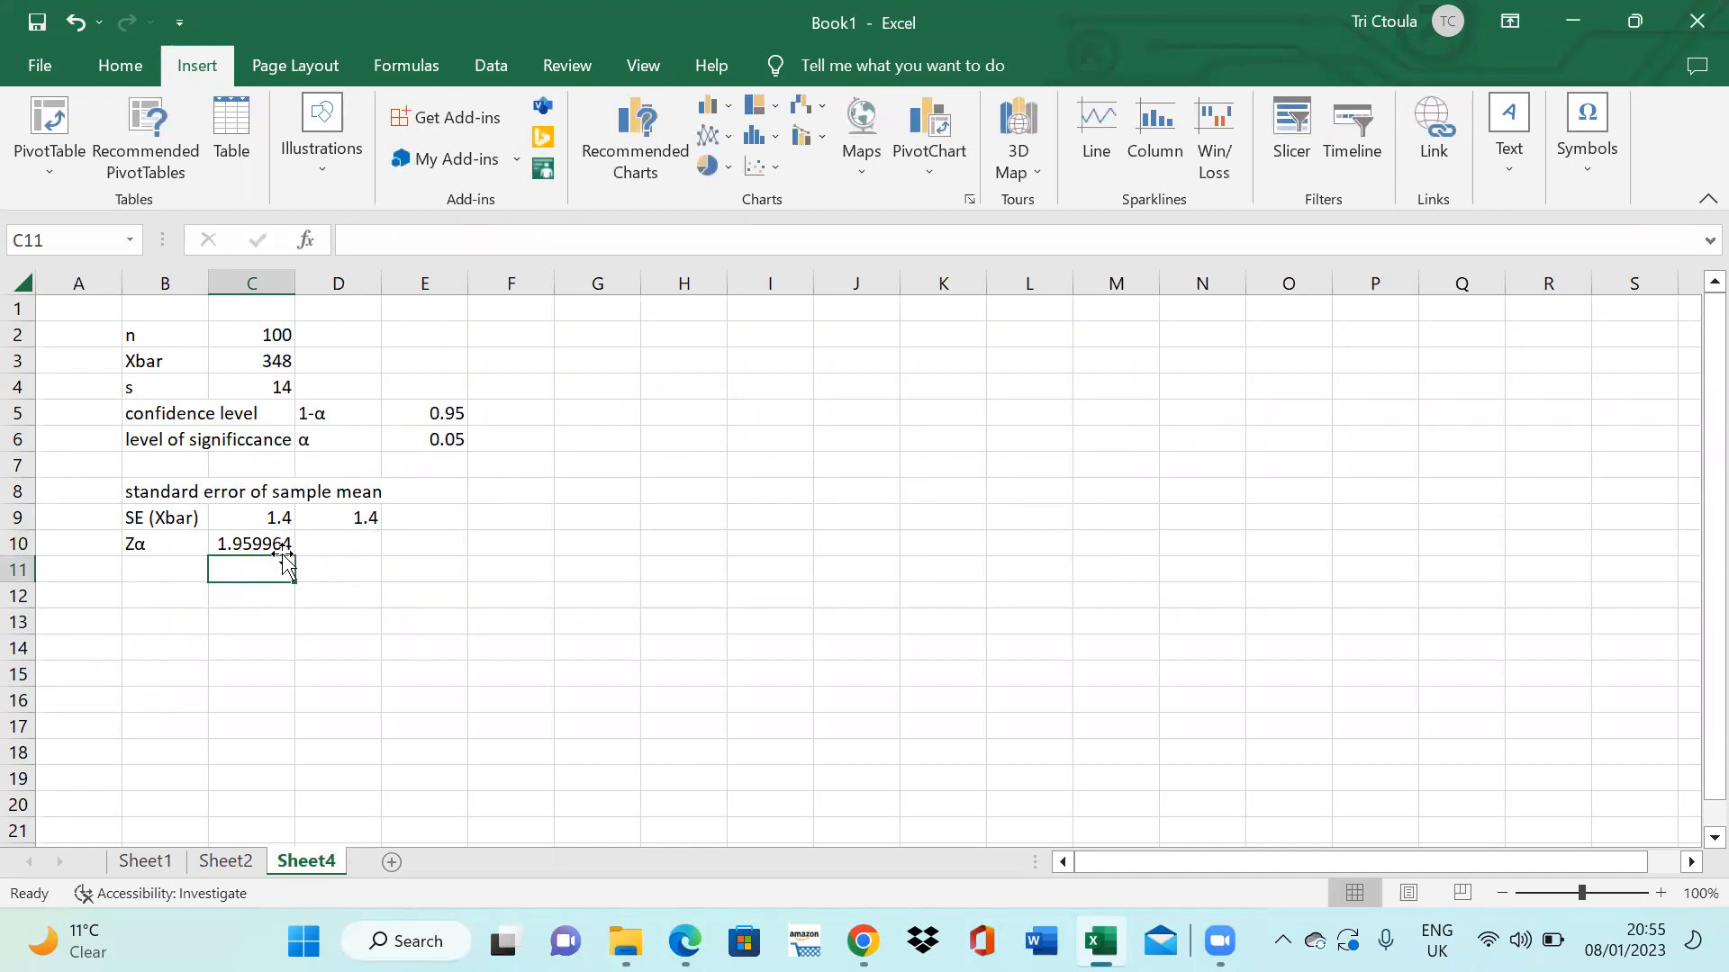
- Enter the rounded critical value 1.96 in D10, beside the calculated Zα
{"action": "left_click", "coordinate": [360, 546]}
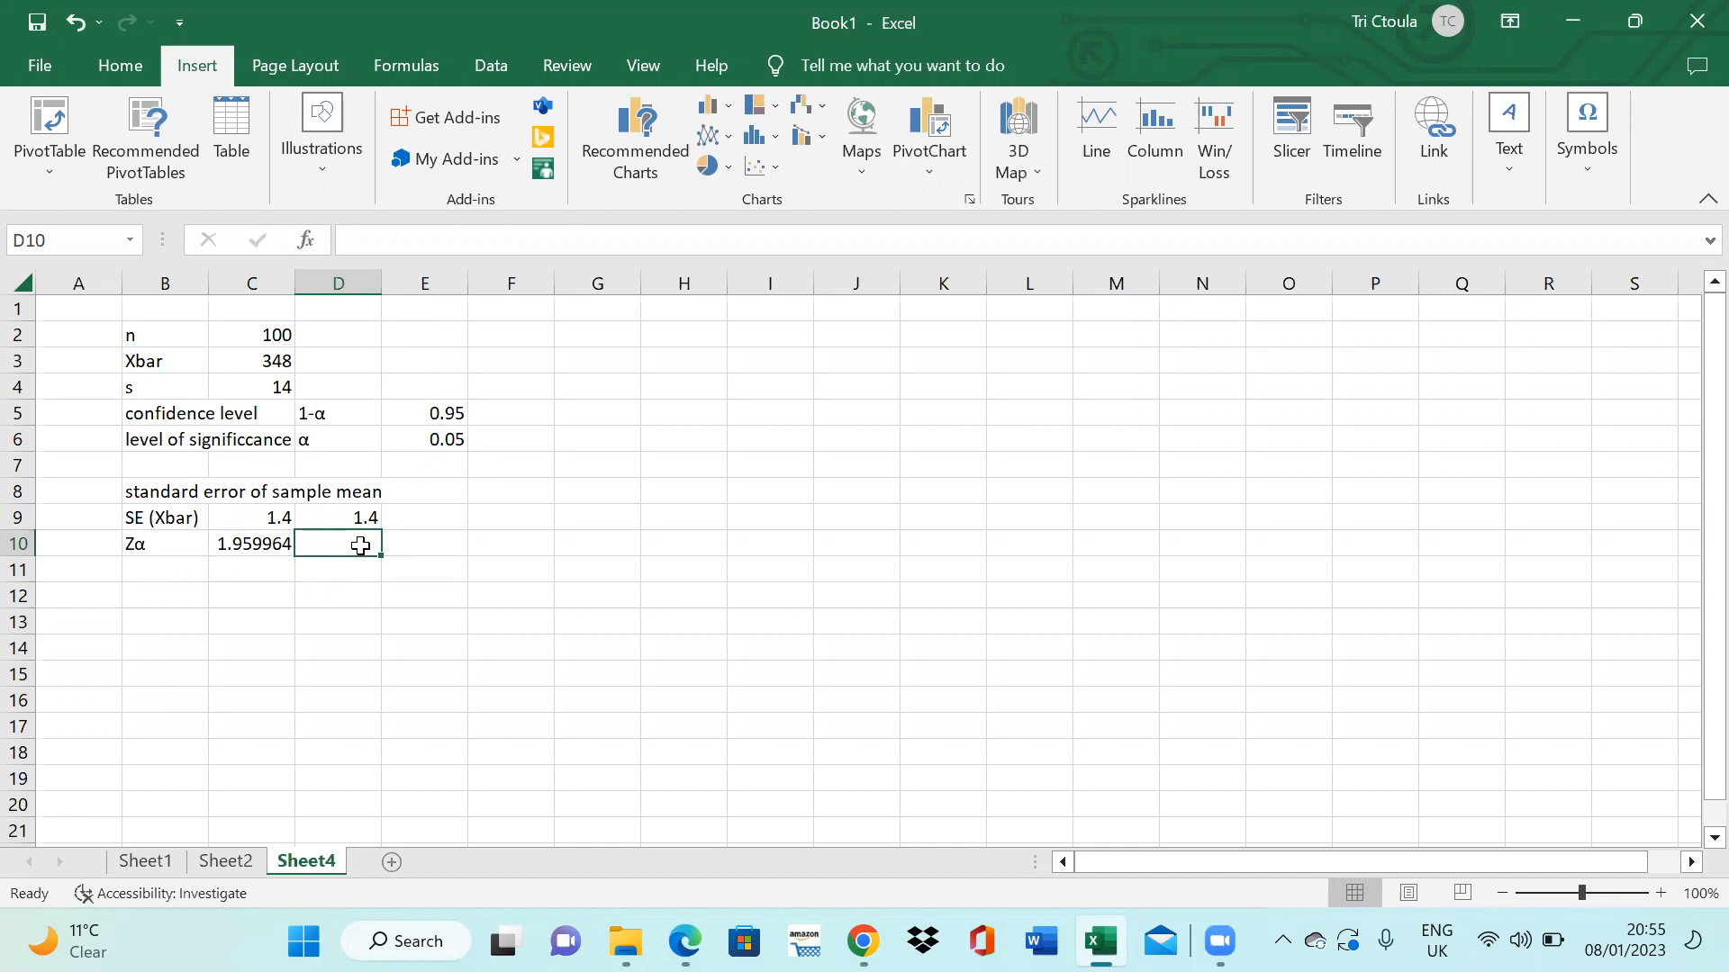
{"action": "type", "text": "1.96"}
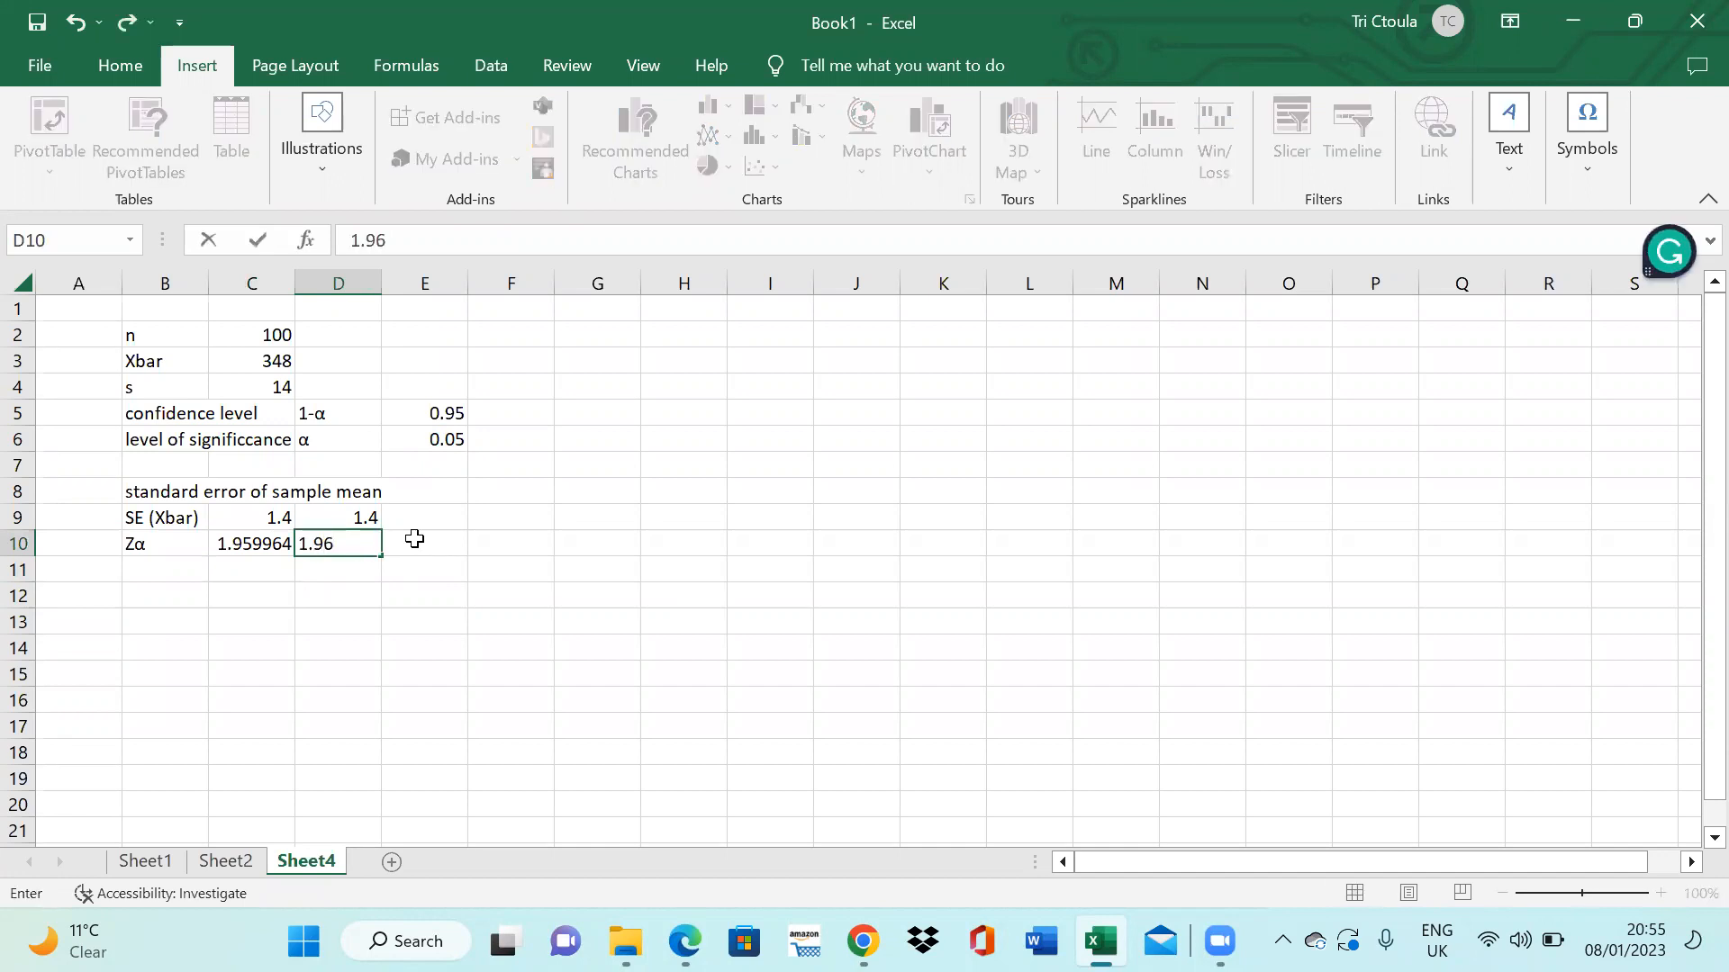
{"action": "left_click", "coordinate": [470, 563]}
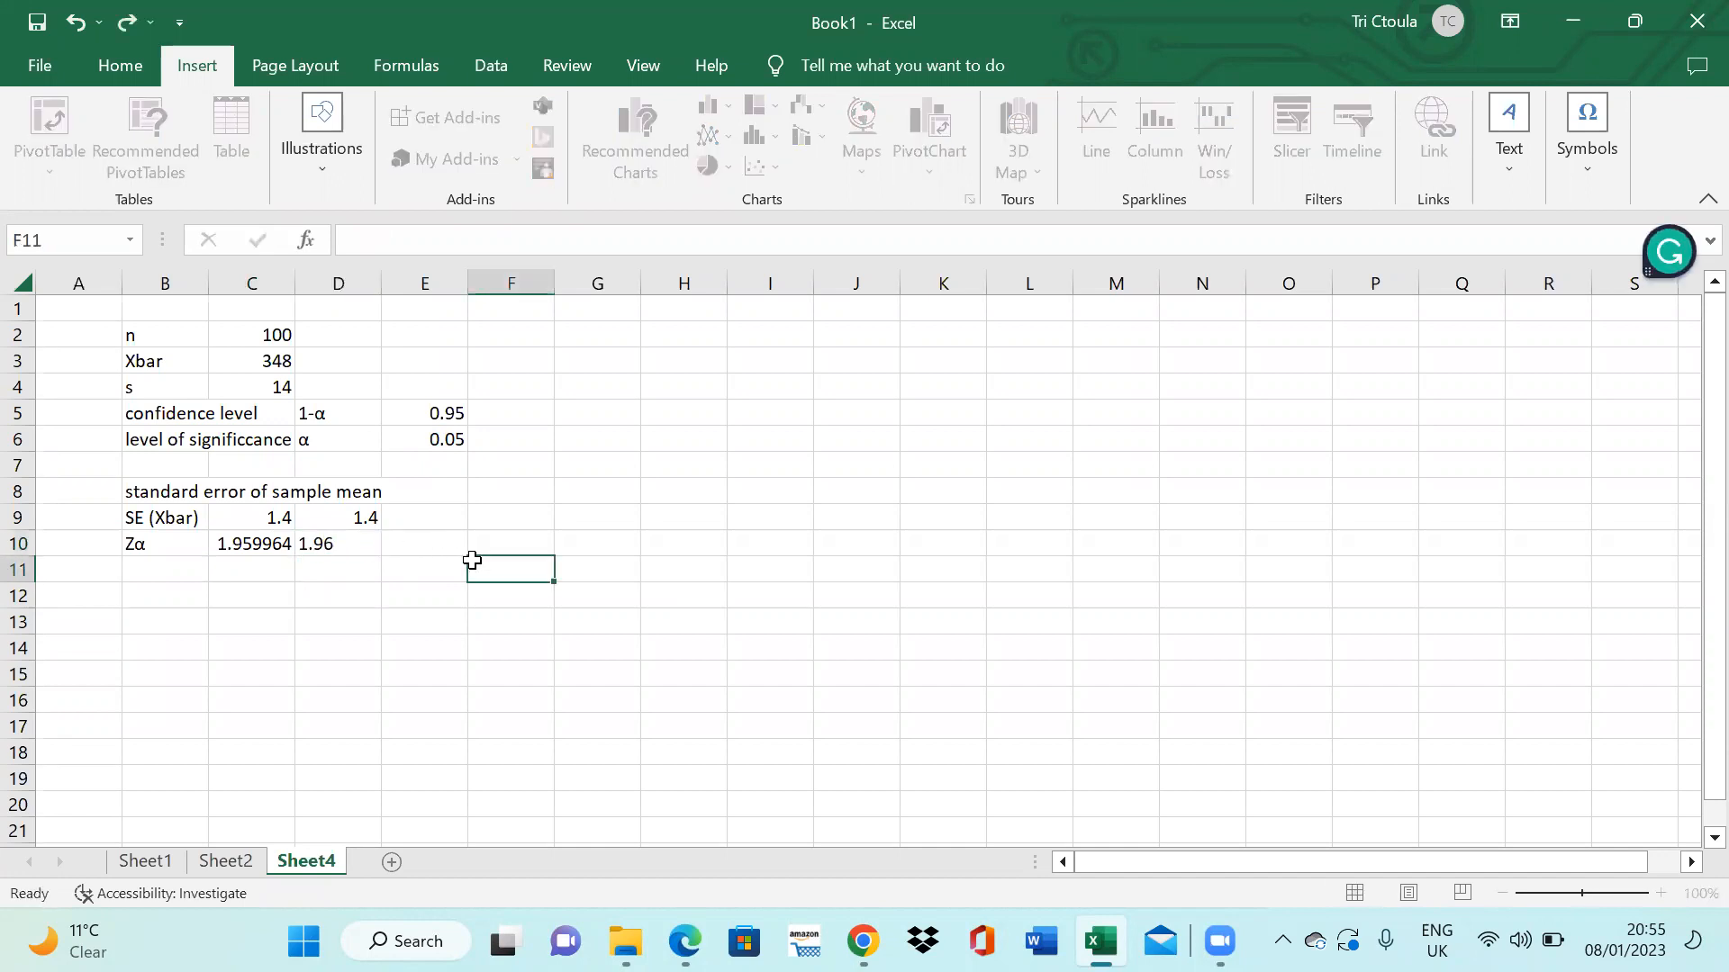
{"action": "left_click", "coordinate": [140, 573]}
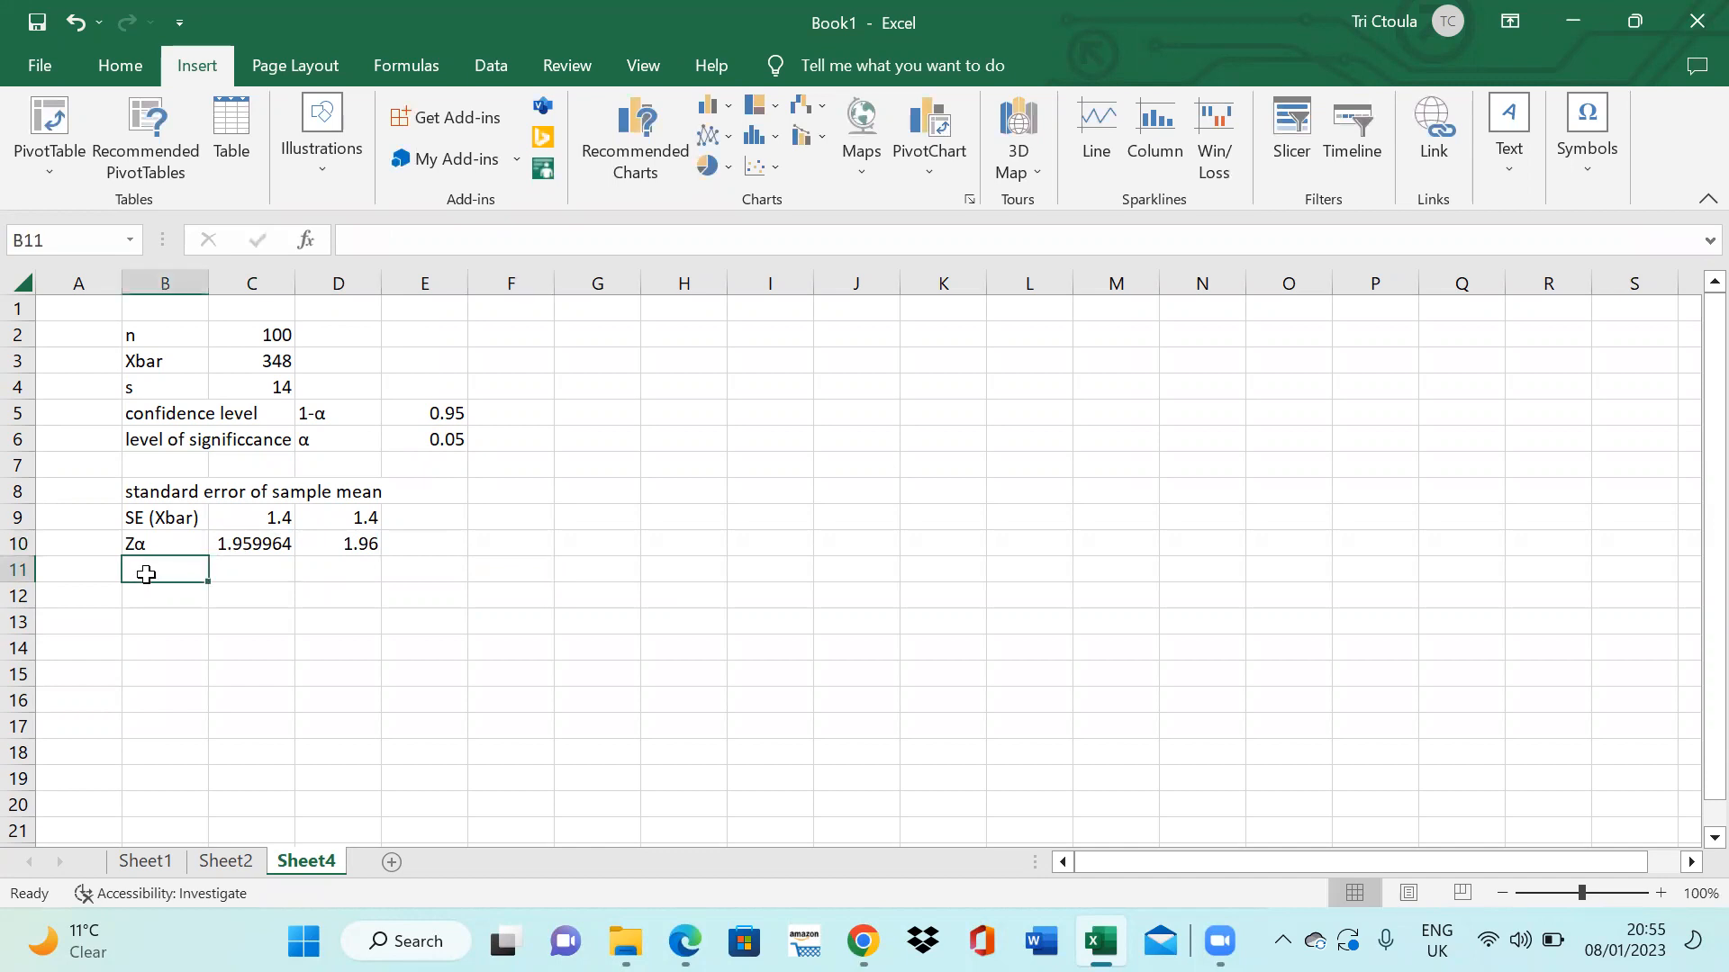
{"action": "left_click", "coordinate": [240, 567]}
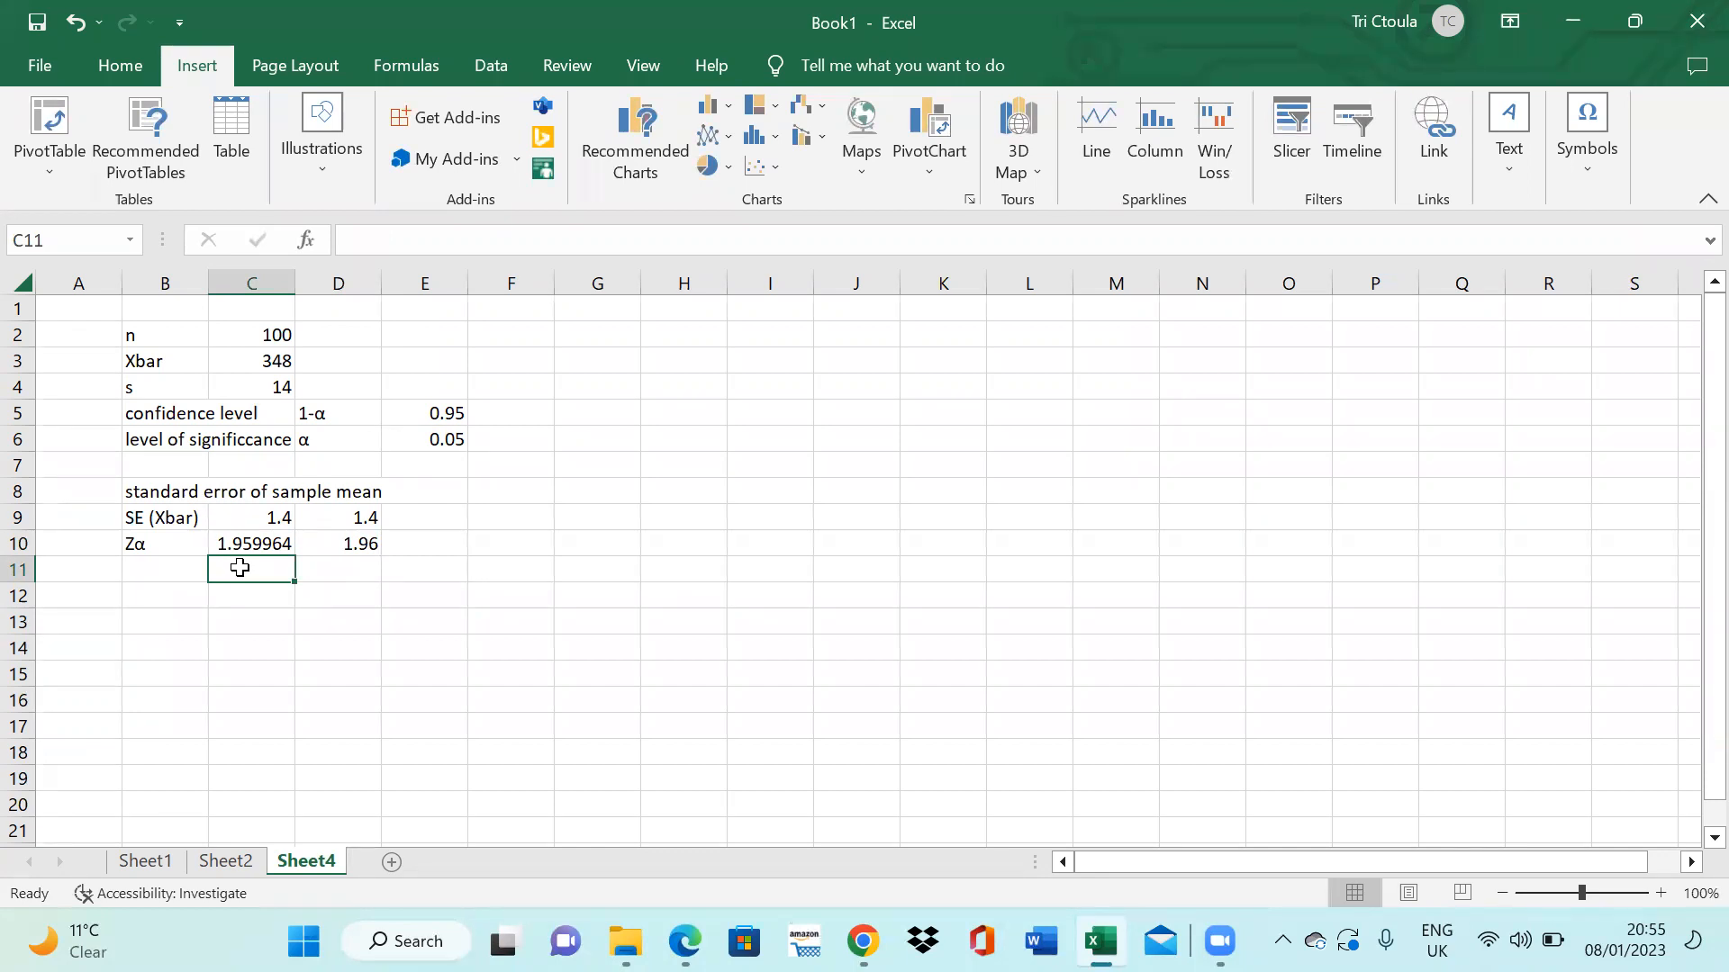
{"action": "type", "text": "="}
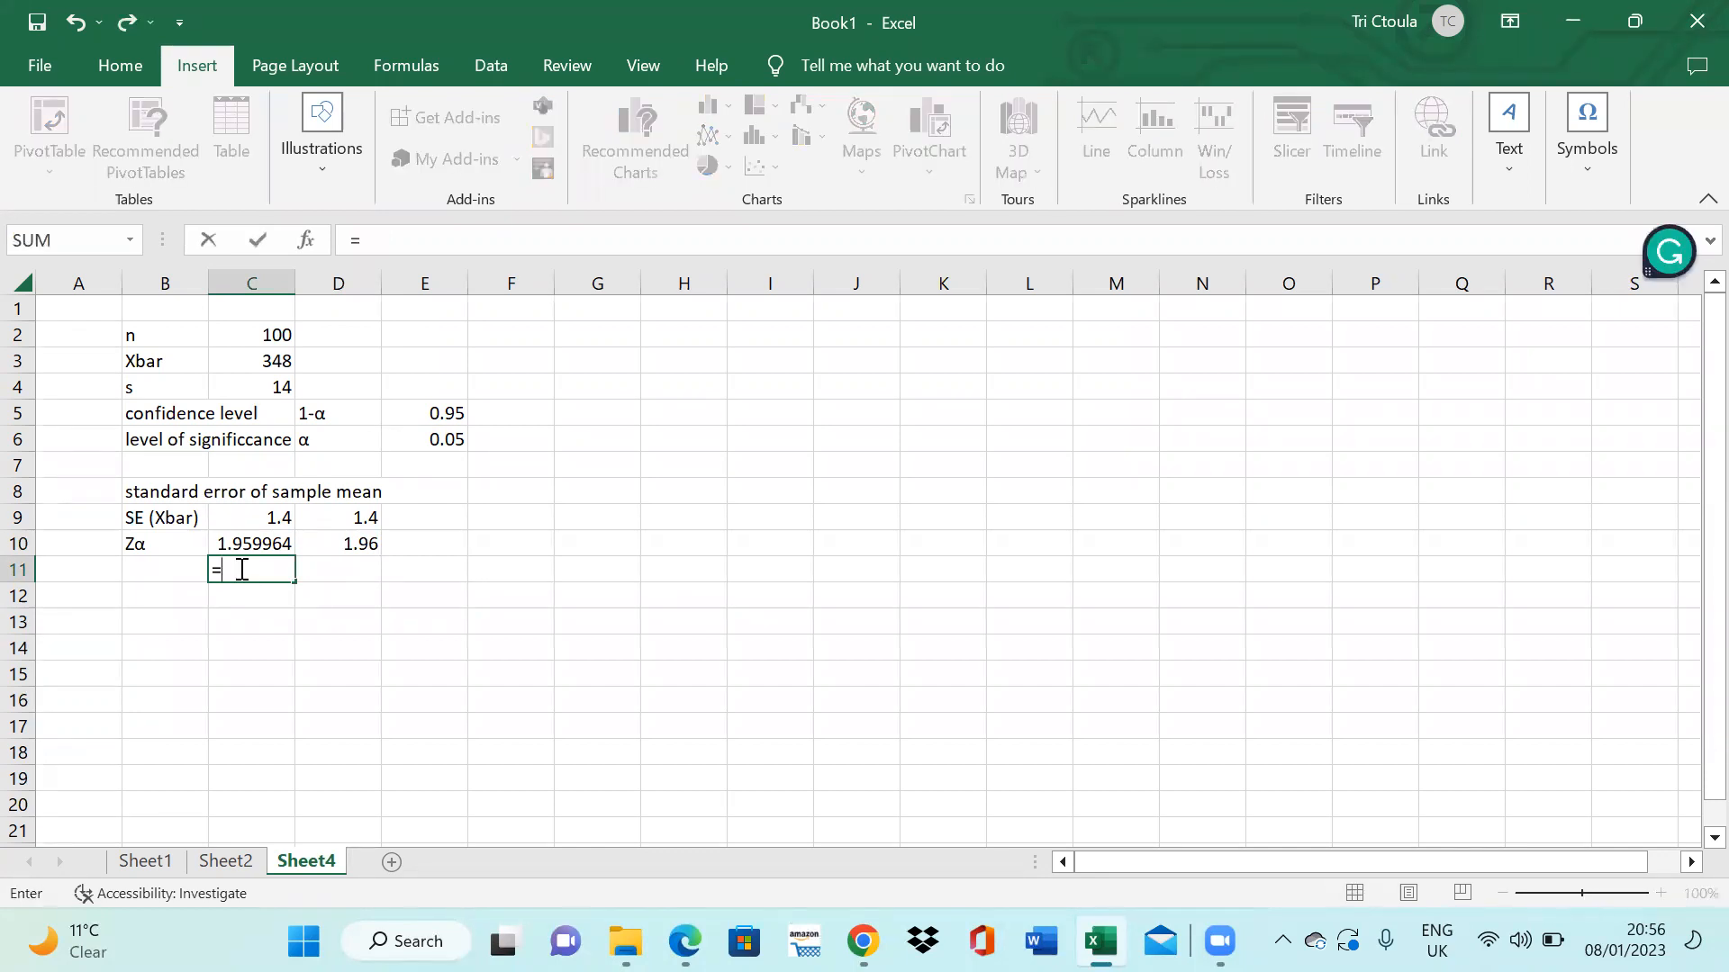
{"action": "type", "text": "ab"}
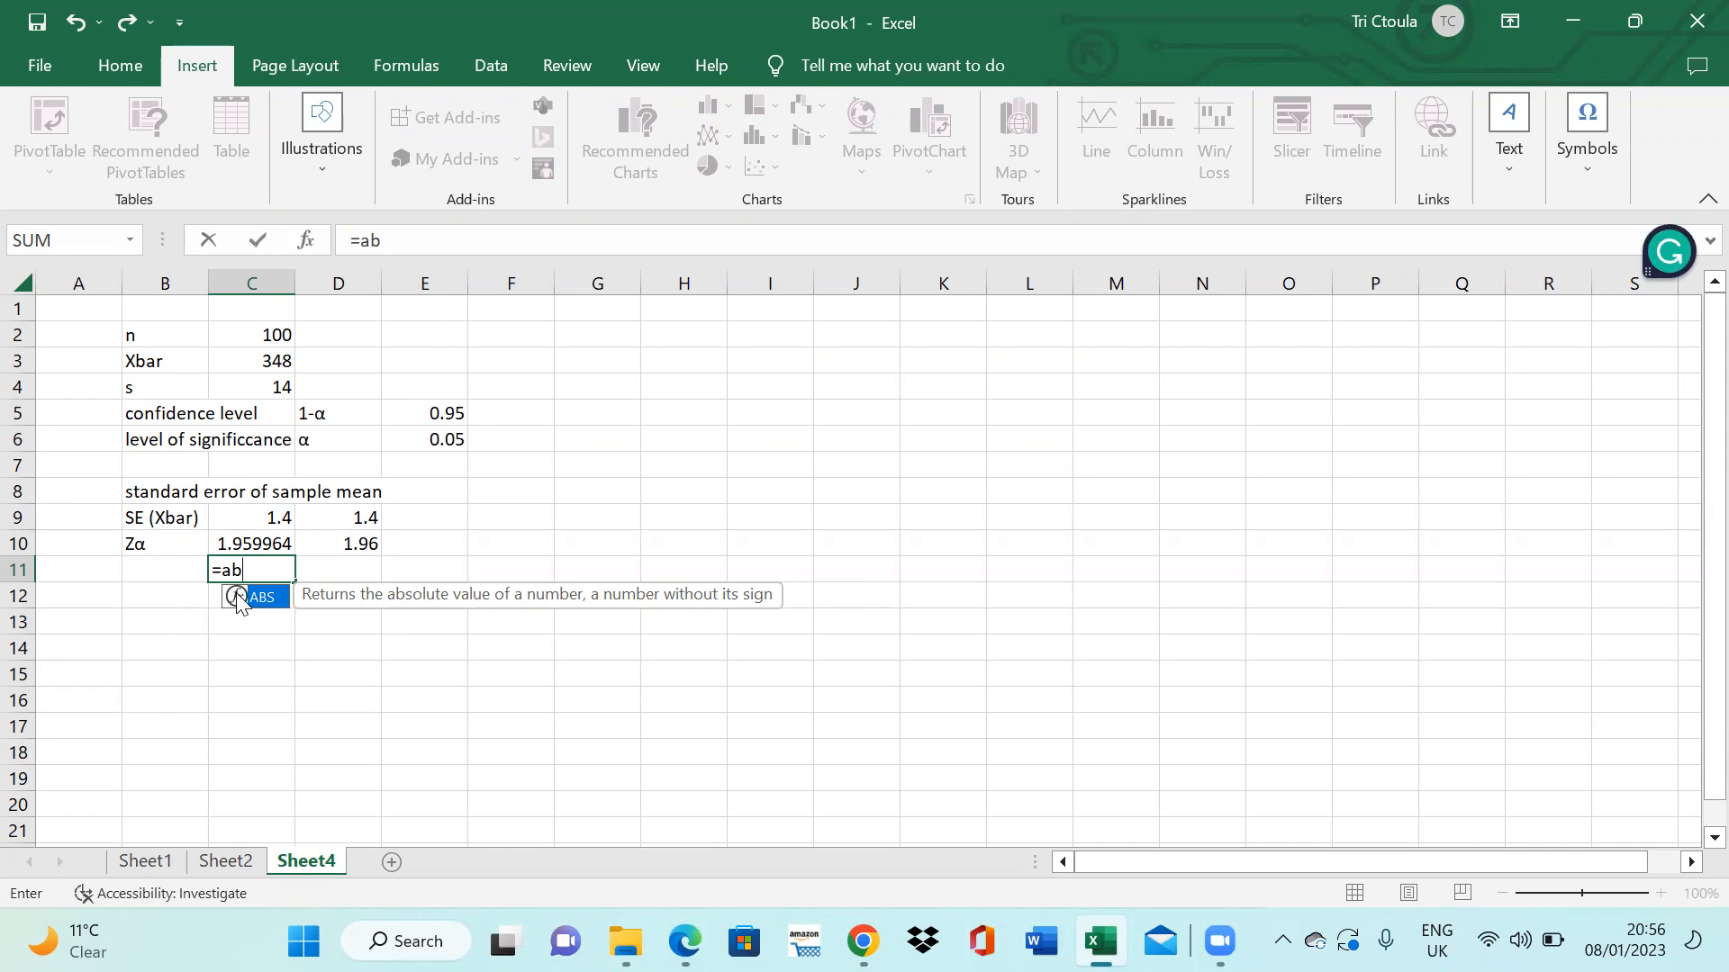
{"action": "double_click", "coordinate": [239, 599]}
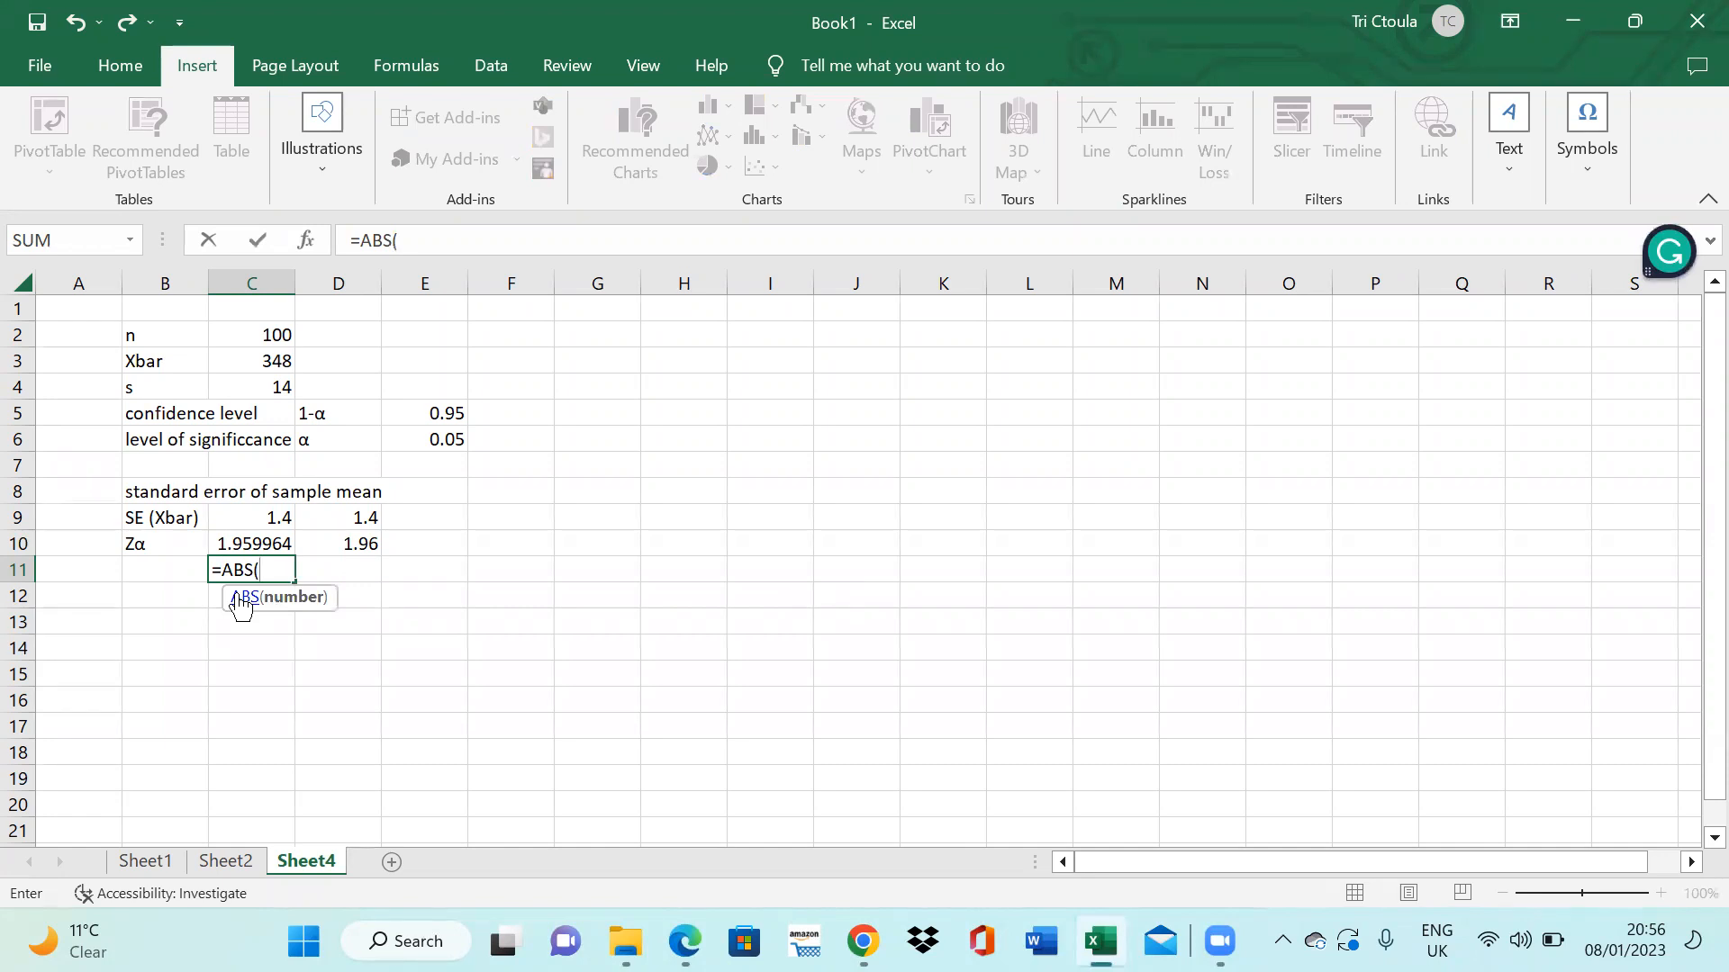
{"action": "type", "text": "n"}
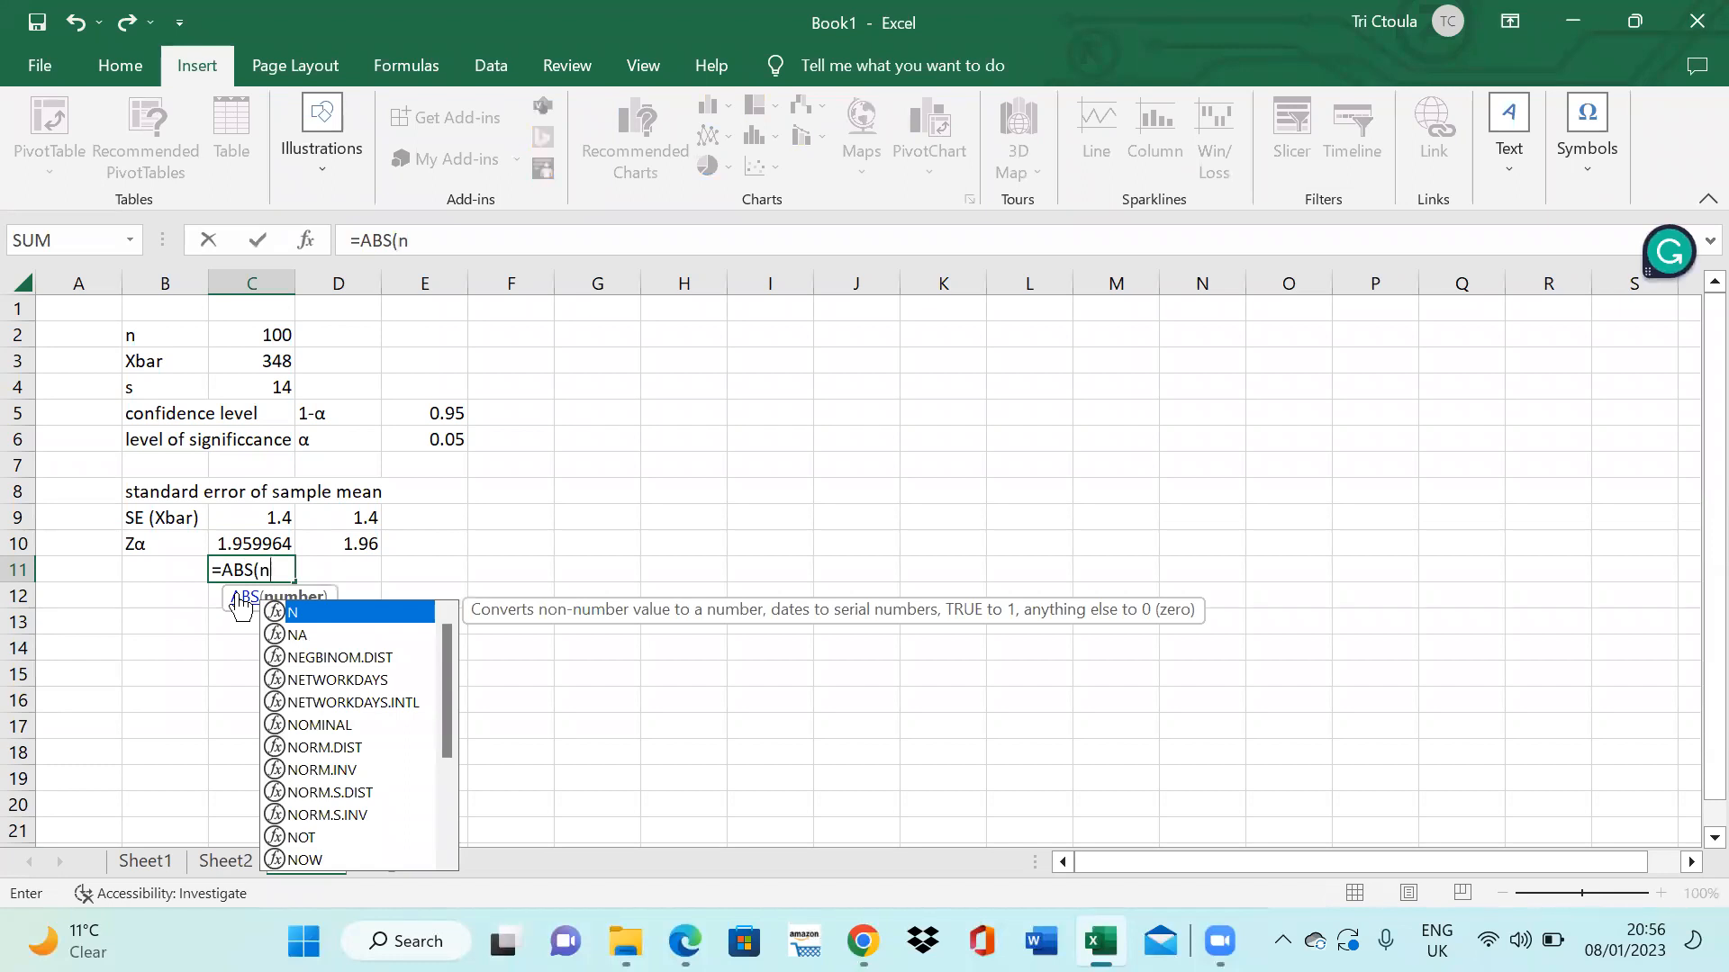
{"action": "type", "text": "or"}
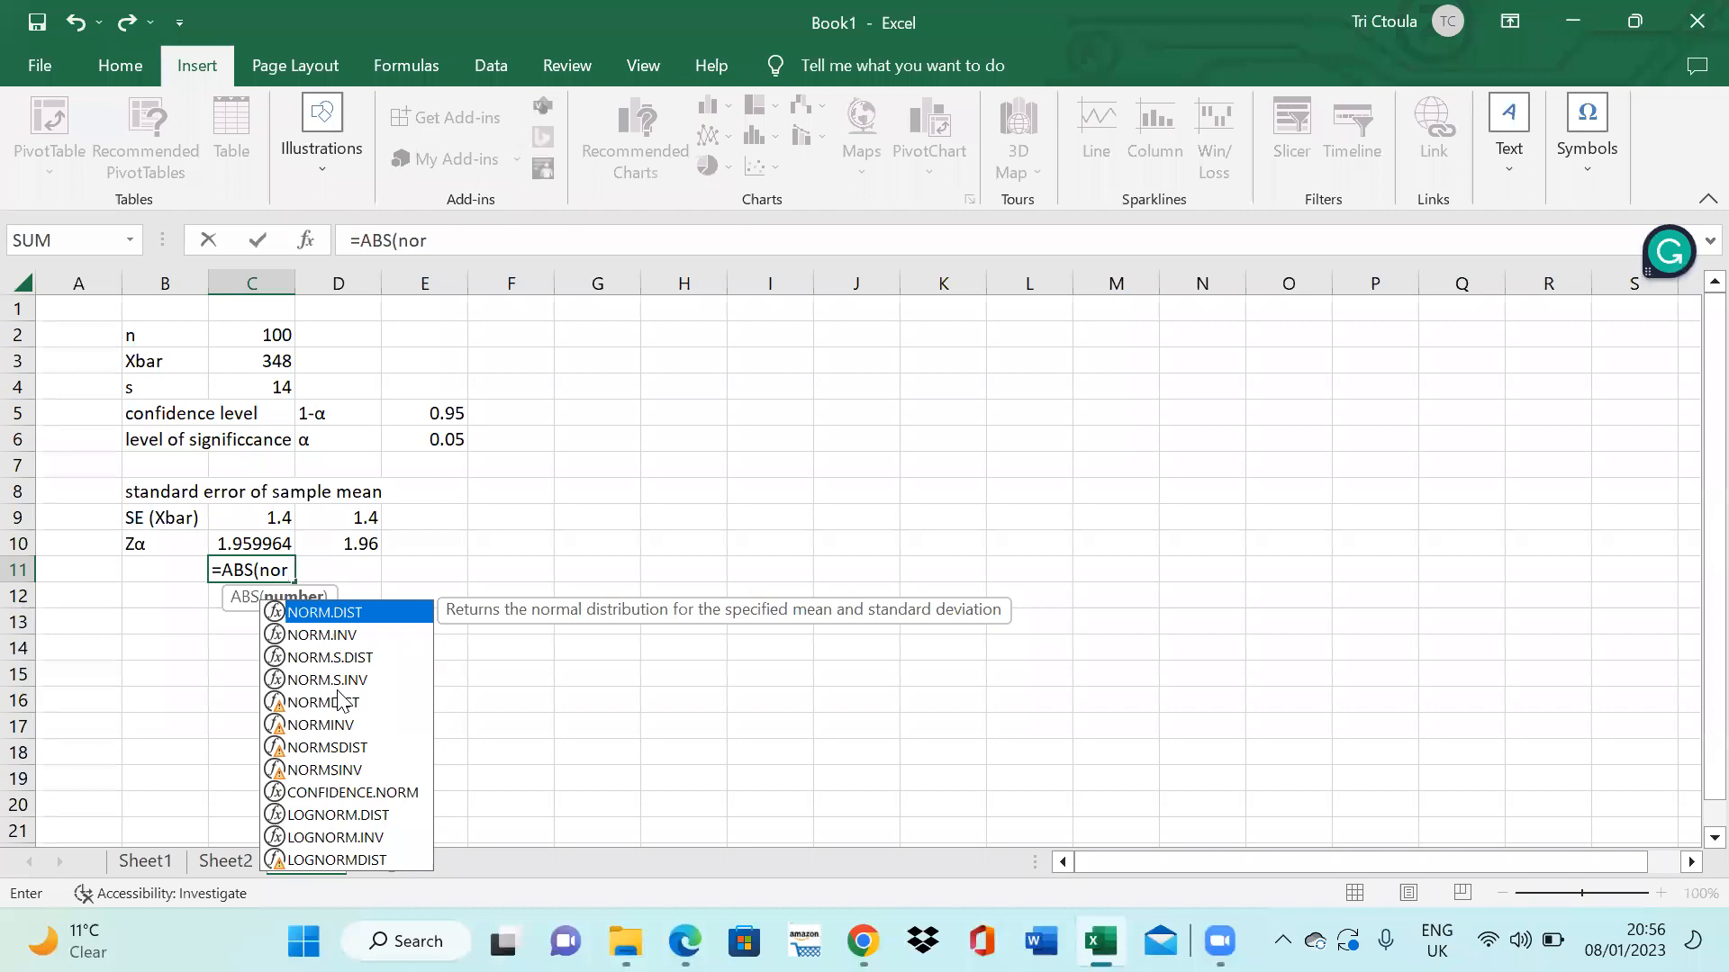
{"action": "left_click", "coordinate": [342, 635]}
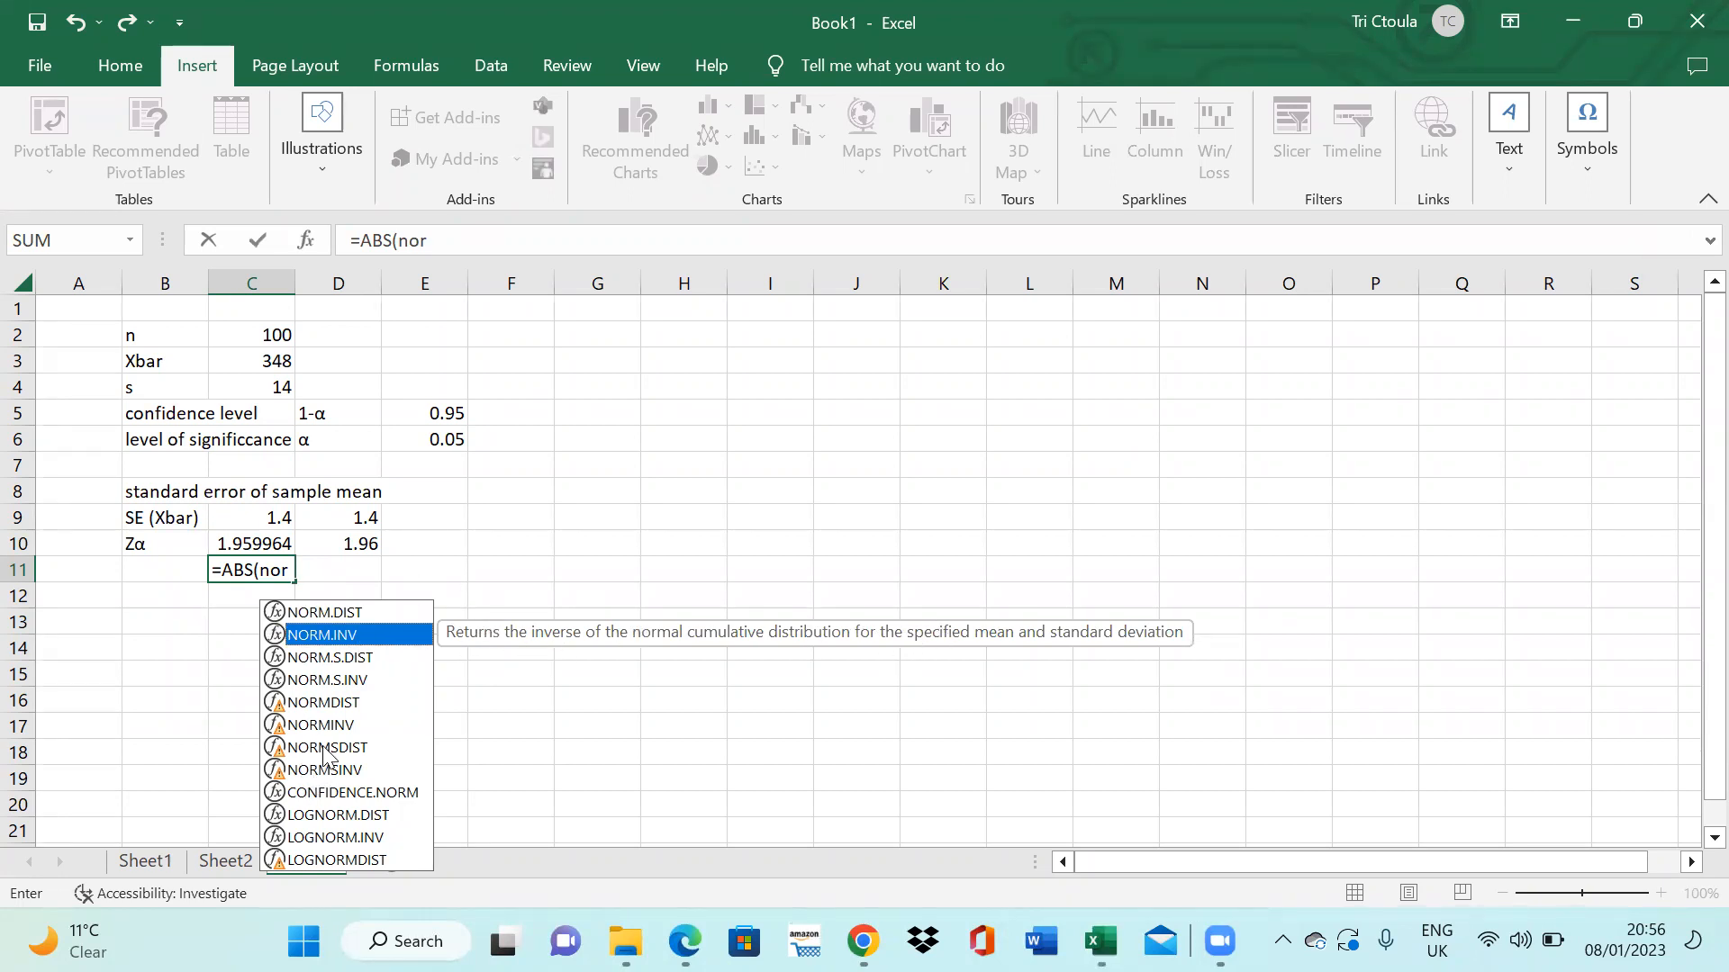
{"action": "left_click", "coordinate": [285, 572]}
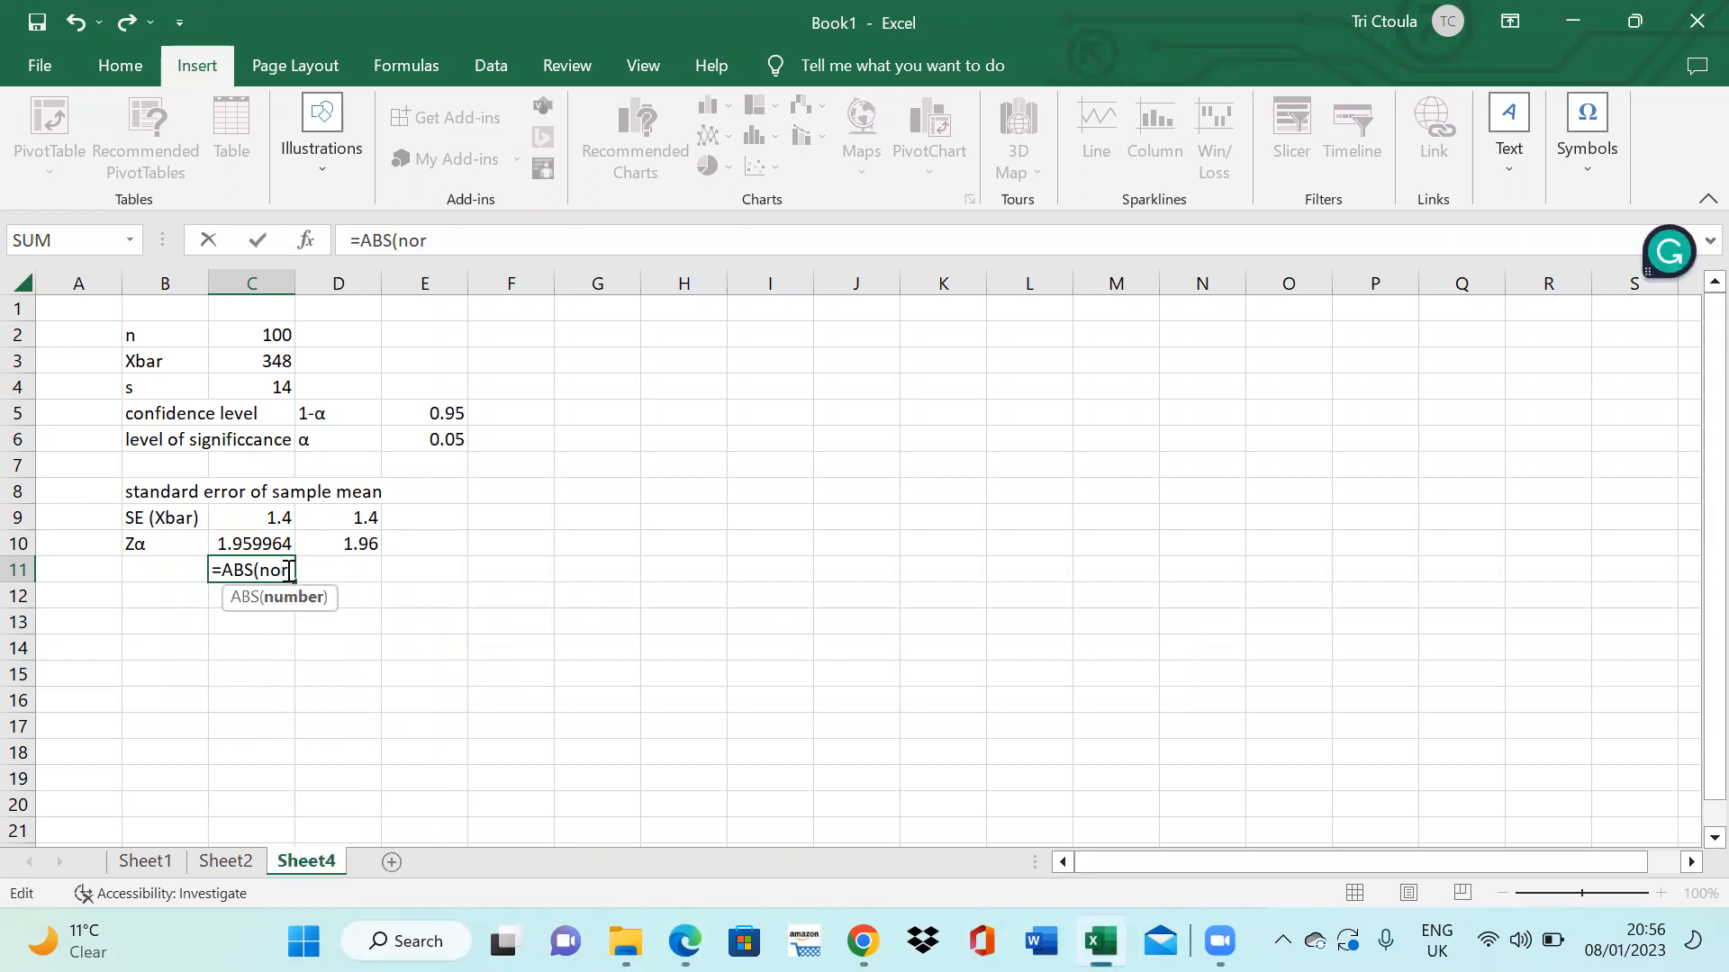
{"action": "key", "text": "BackSpace"}
{"action": "key", "text": "BackSpace"}
{"action": "key", "text": "BackSpace"}
{"action": "key", "text": "BackSpace"}
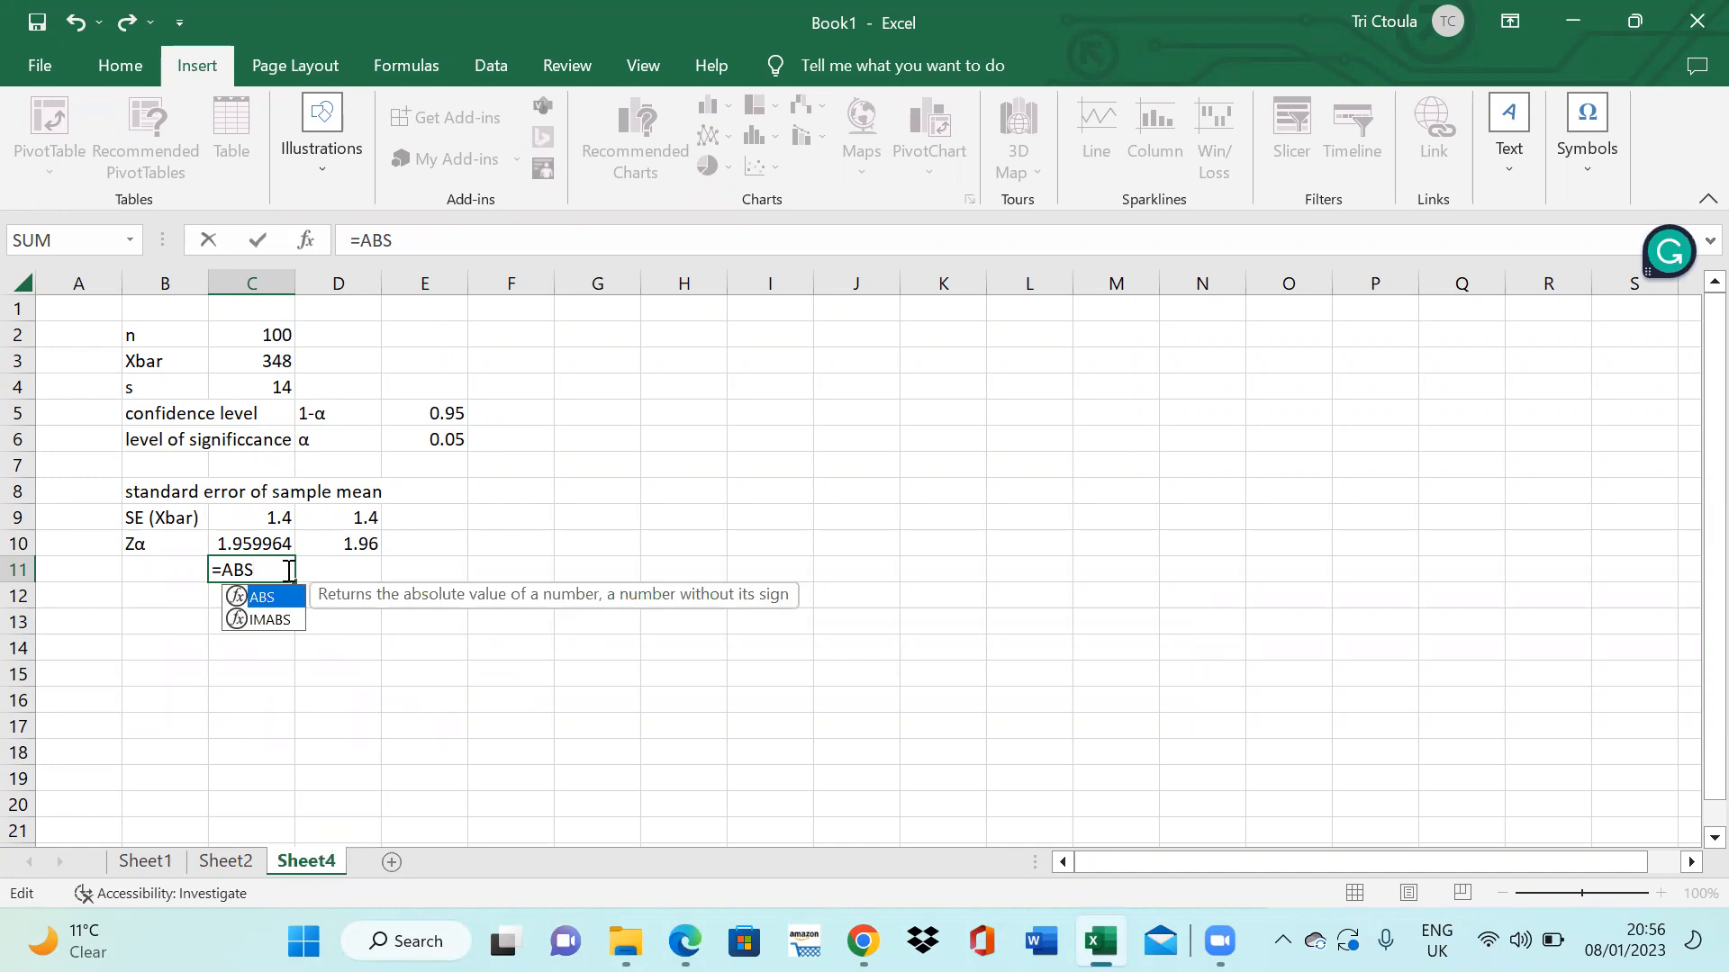
{"action": "key", "text": "BackSpace"}
{"action": "key", "text": "BackSpace"}
{"action": "key", "text": "BackSpace"}
{"action": "key", "text": "BackSpace"}
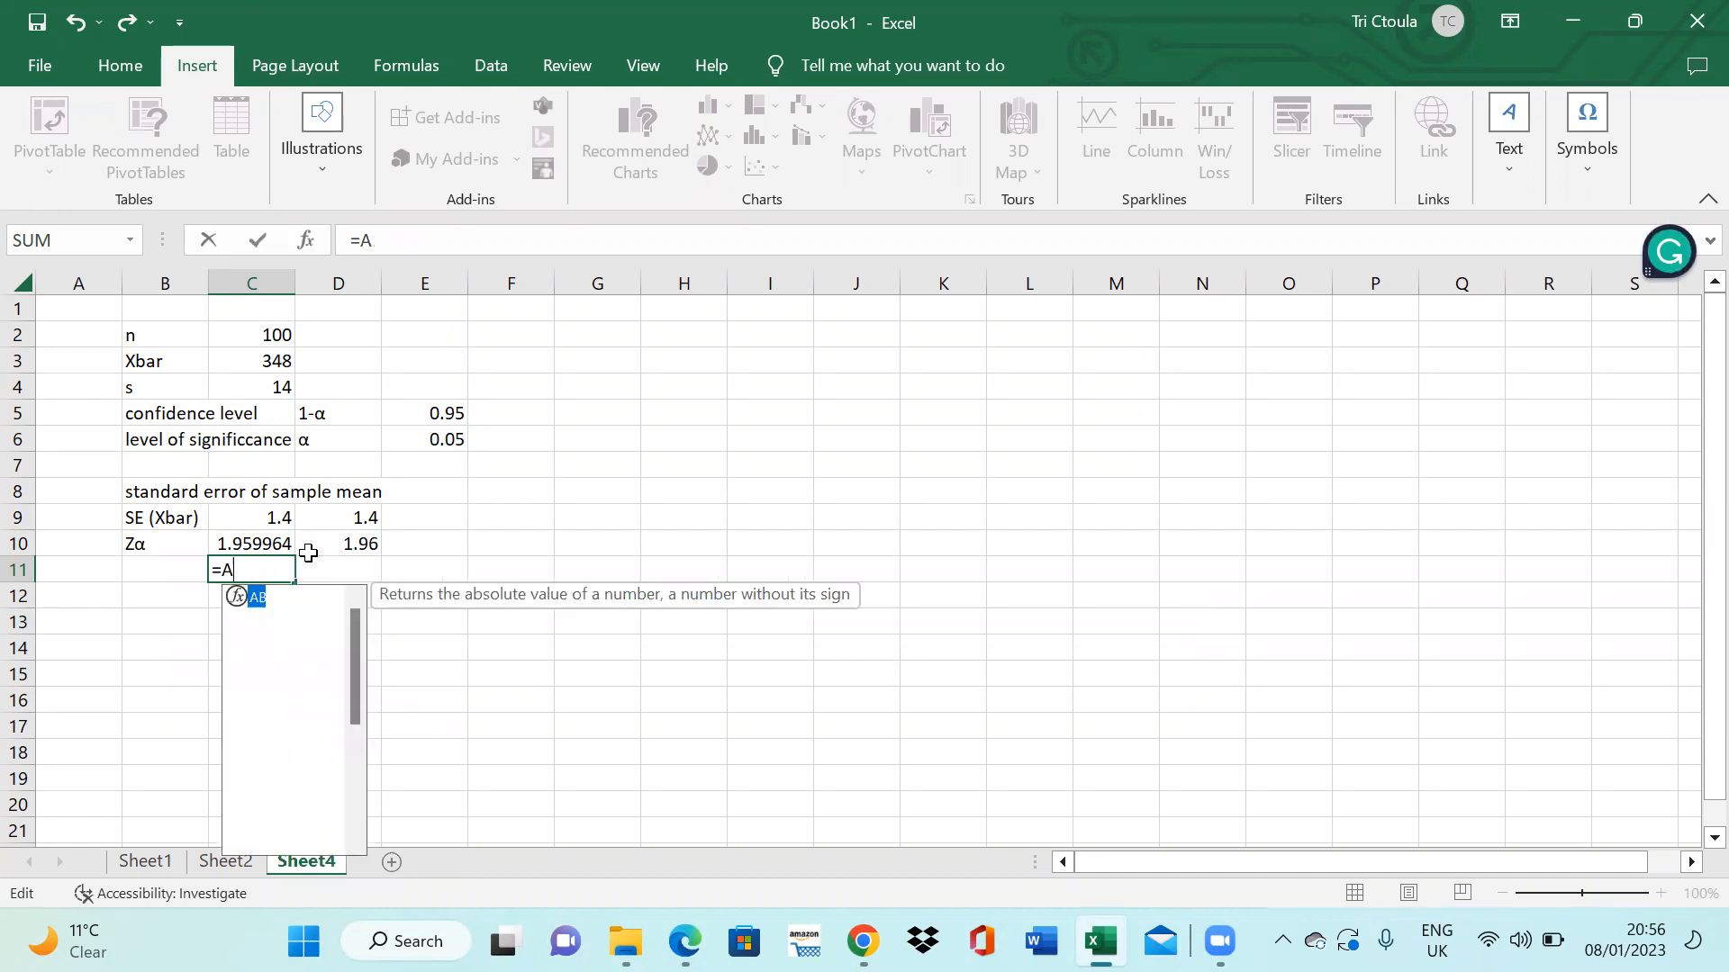
- Repeat the critical Z calculation in C11 with the formula =ABS(NORMSINV(E6/2))
{"action": "type", "text": "=ab"}
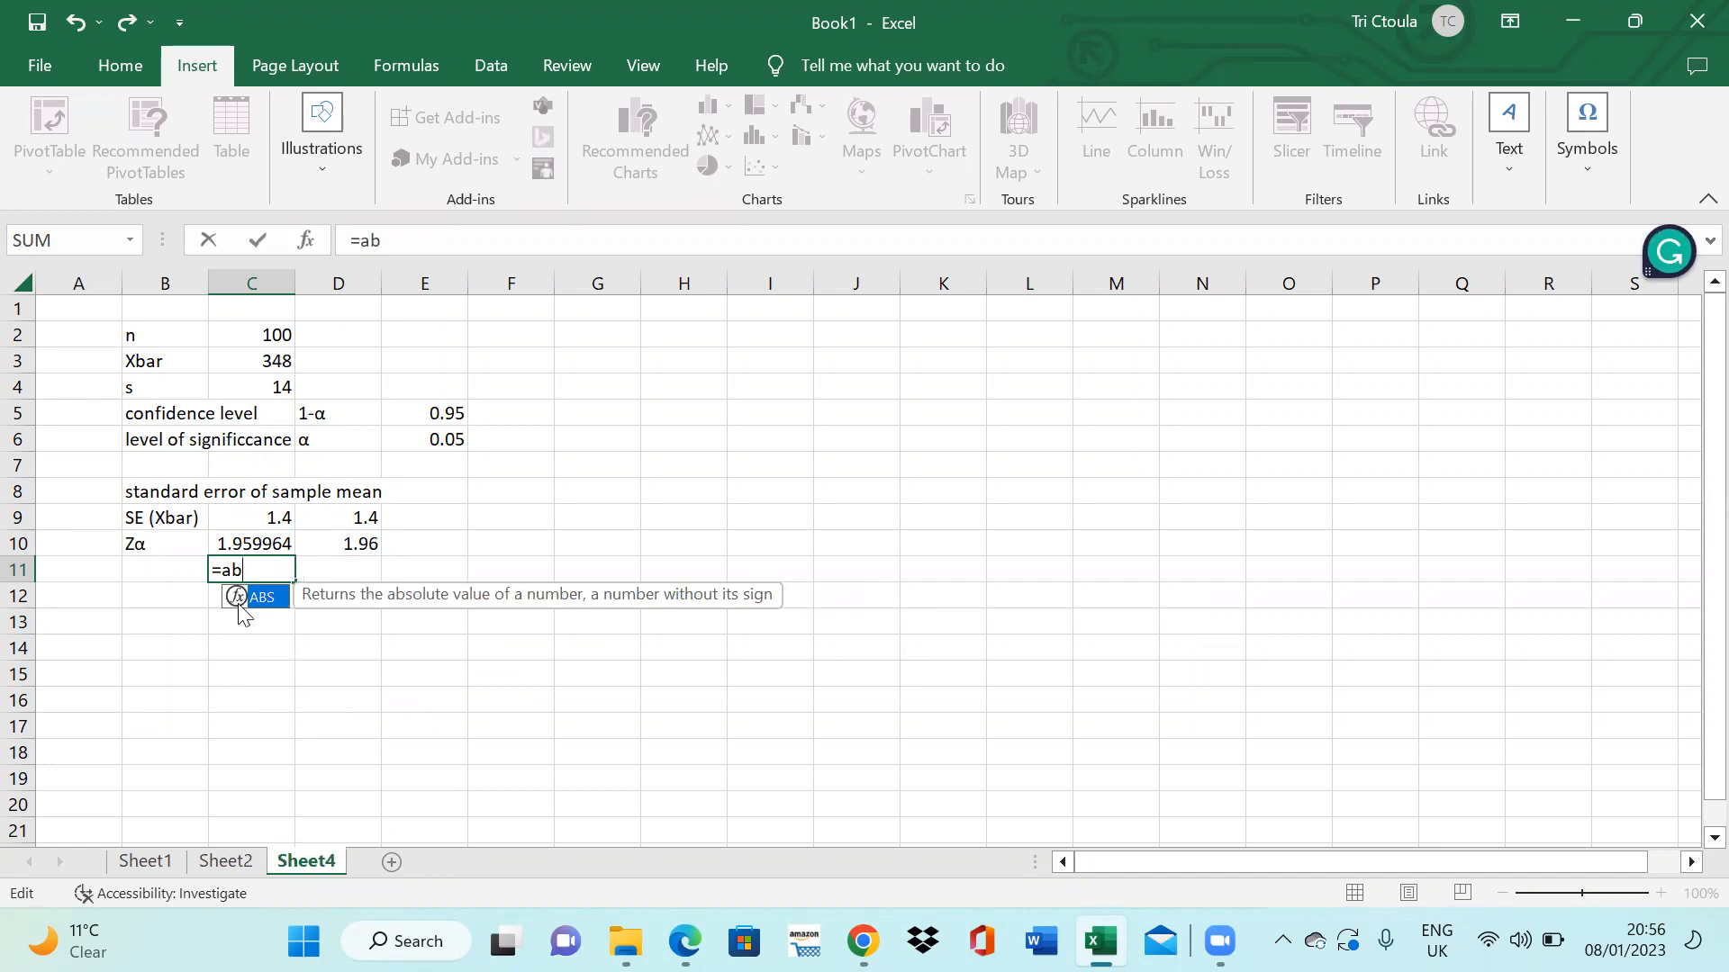
{"action": "double_click", "coordinate": [240, 606]}
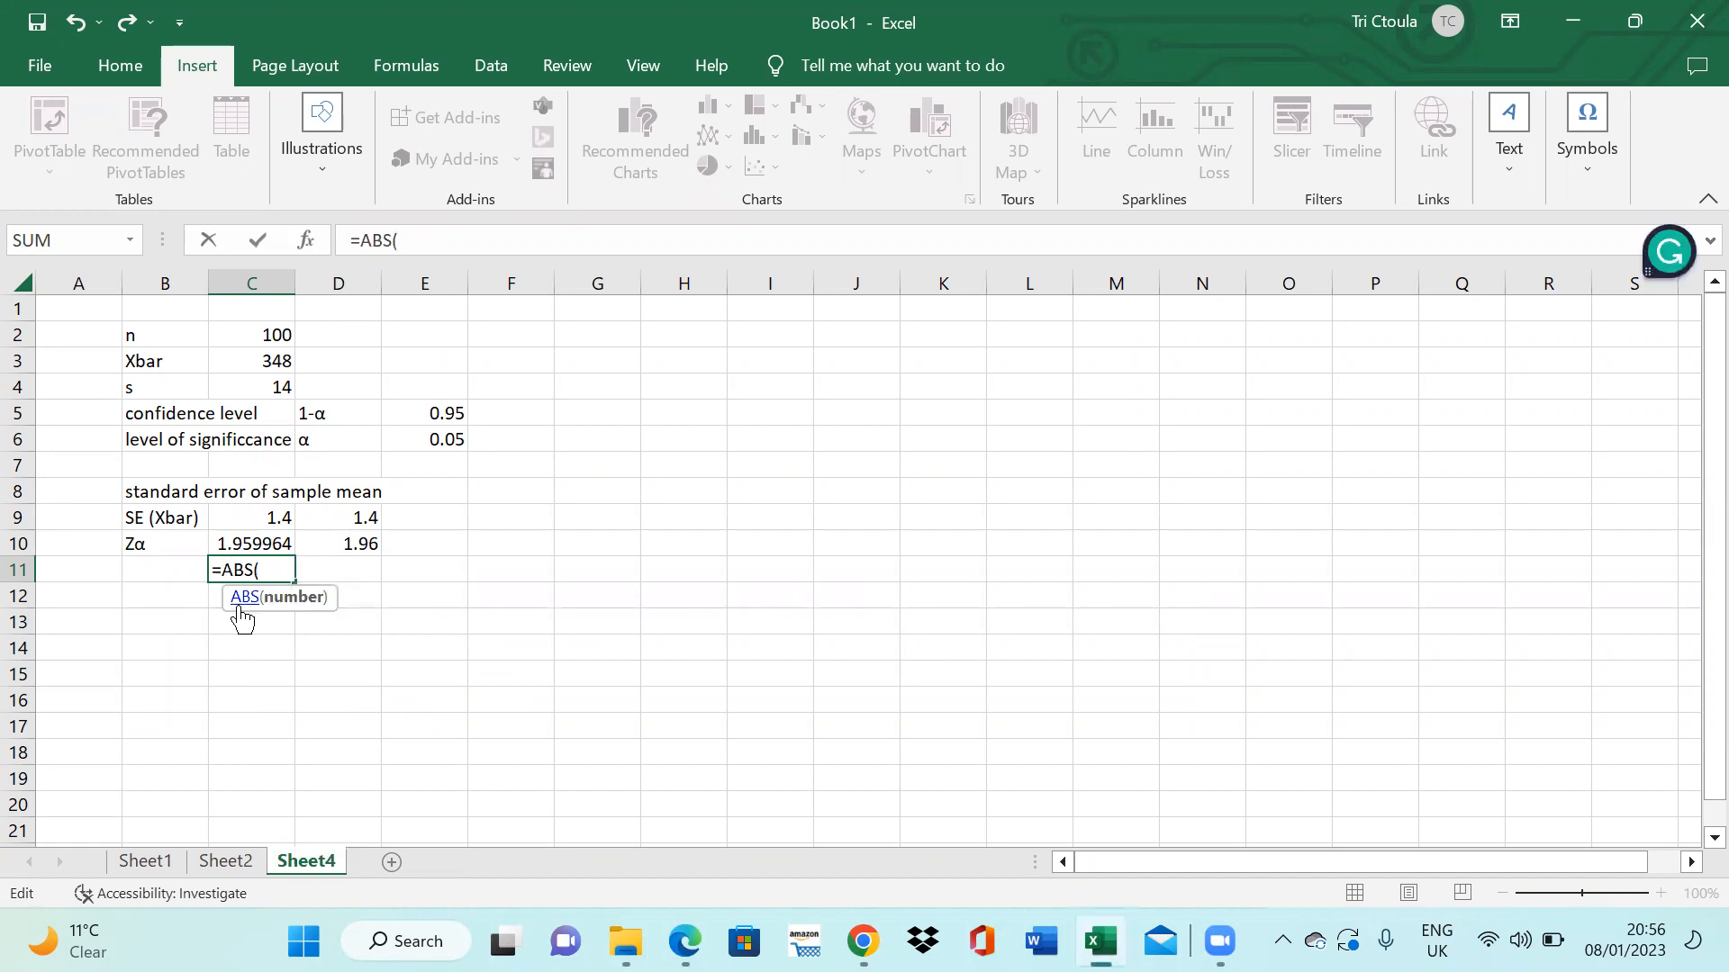
{"action": "type", "text": "nor"}
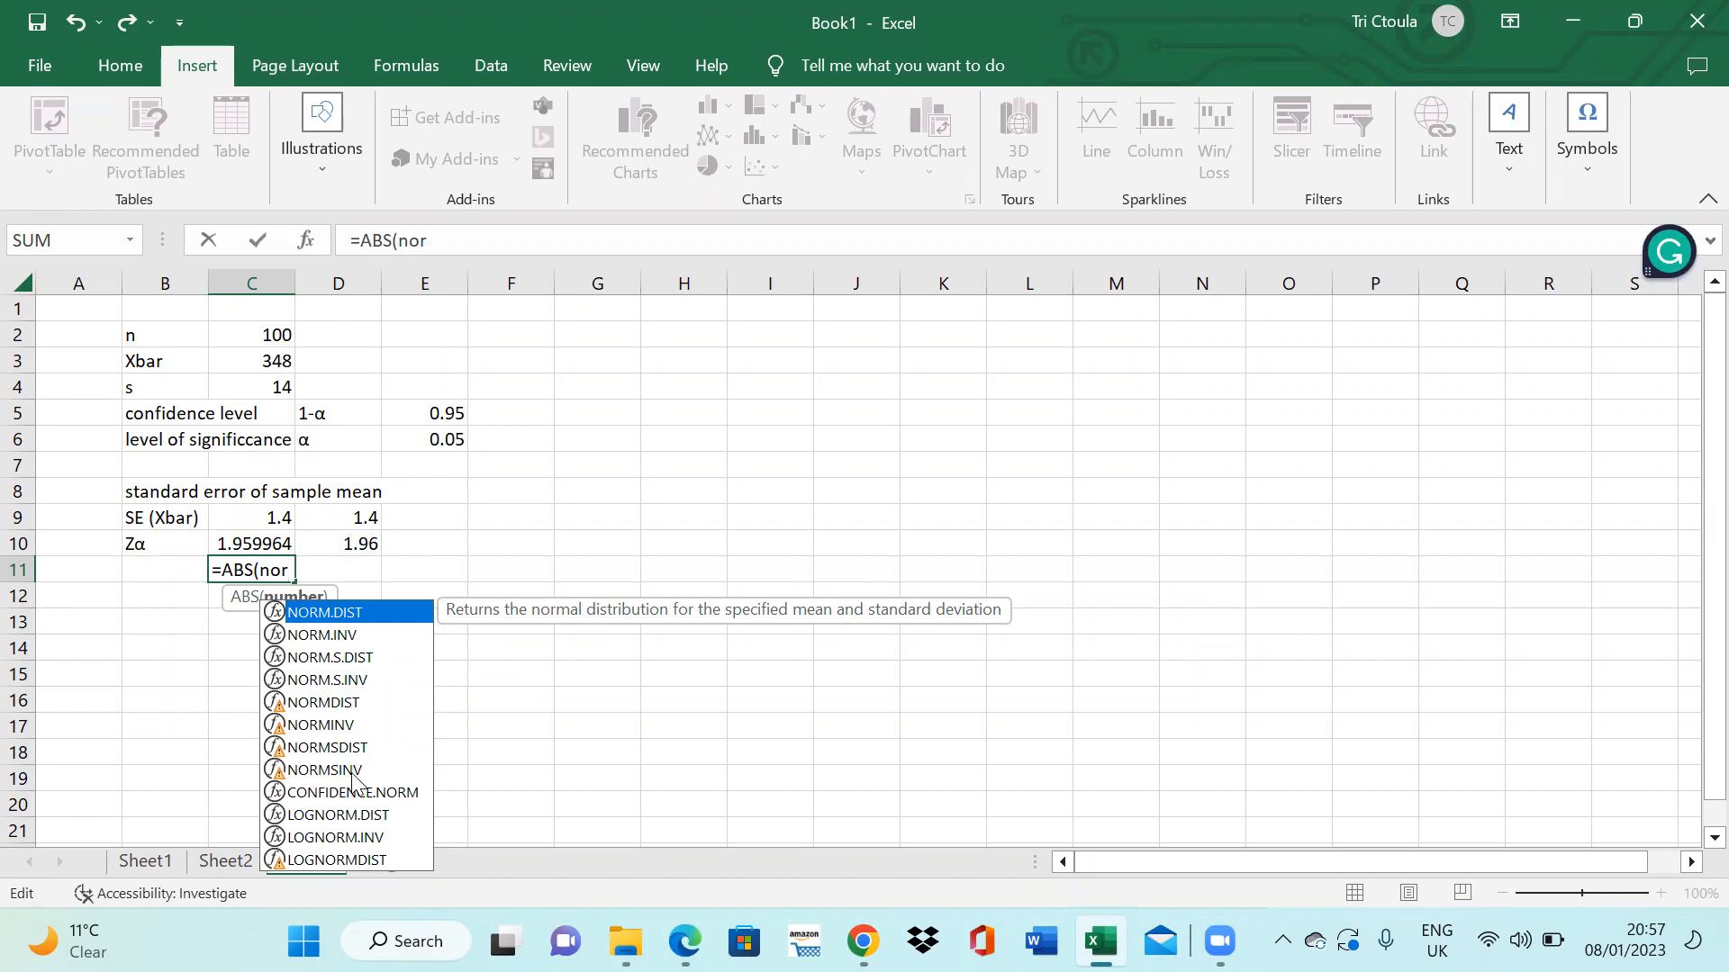
{"action": "double_click", "coordinate": [275, 771]}
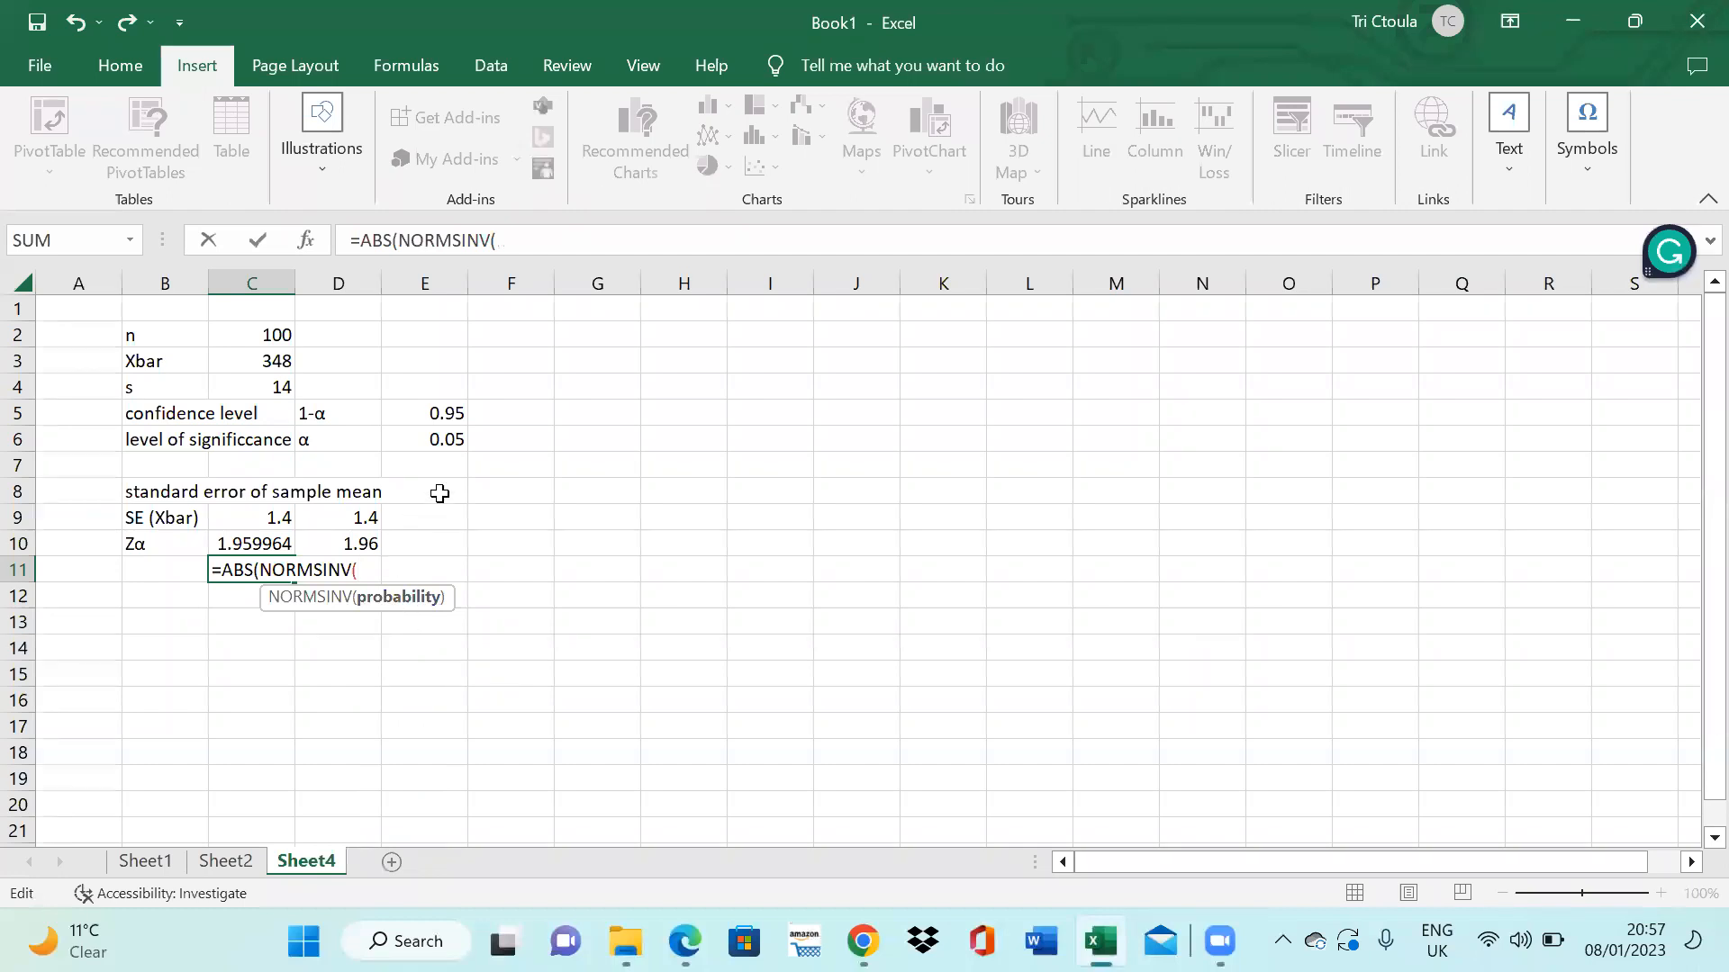
{"action": "left_click", "coordinate": [442, 439]}
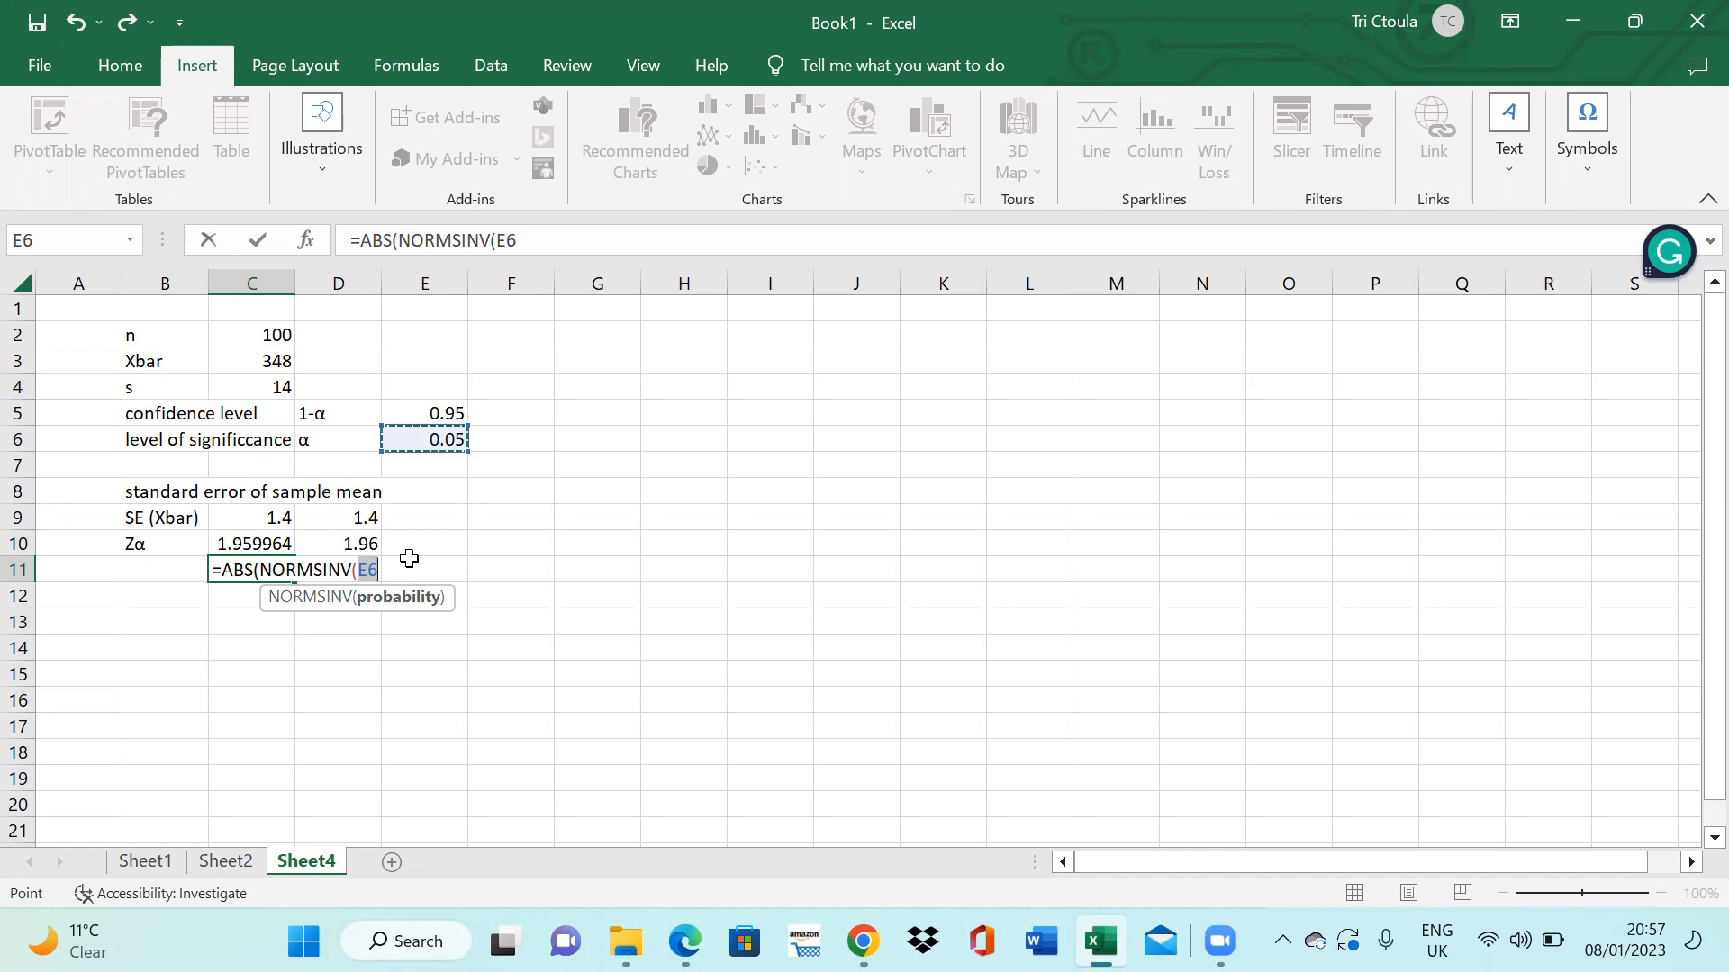
{"action": "type", "text": "/2"}
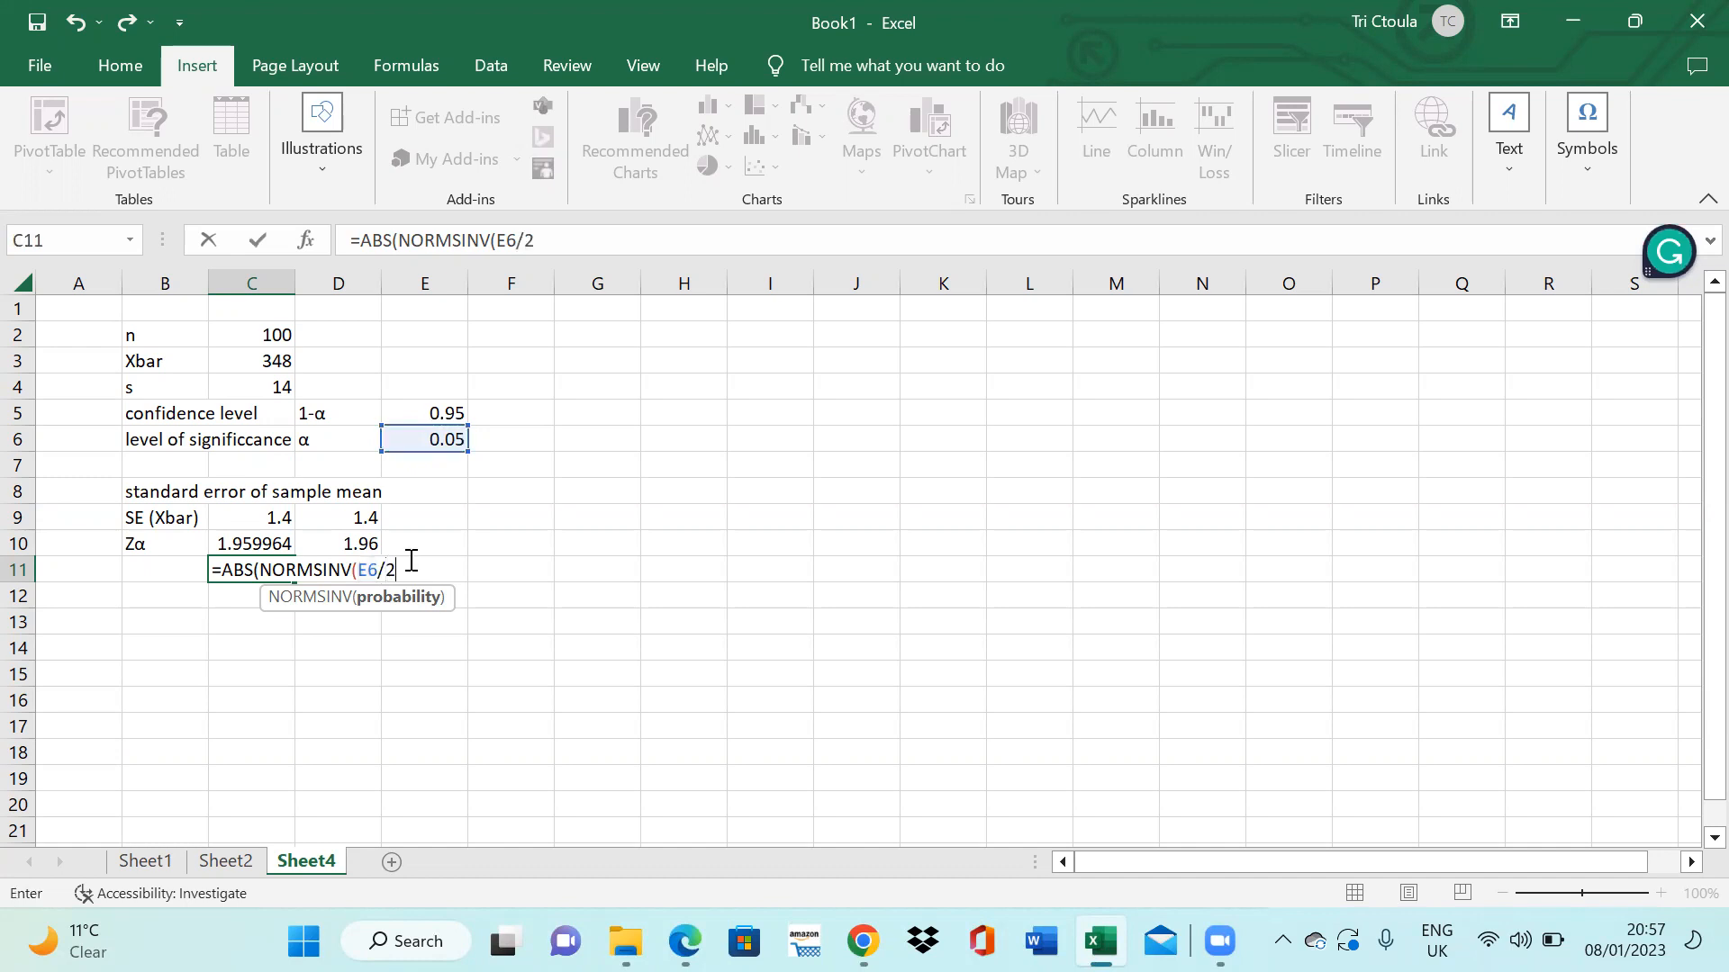
{"action": "type", "text": ")"}
{"action": "key", "text": "Return"}
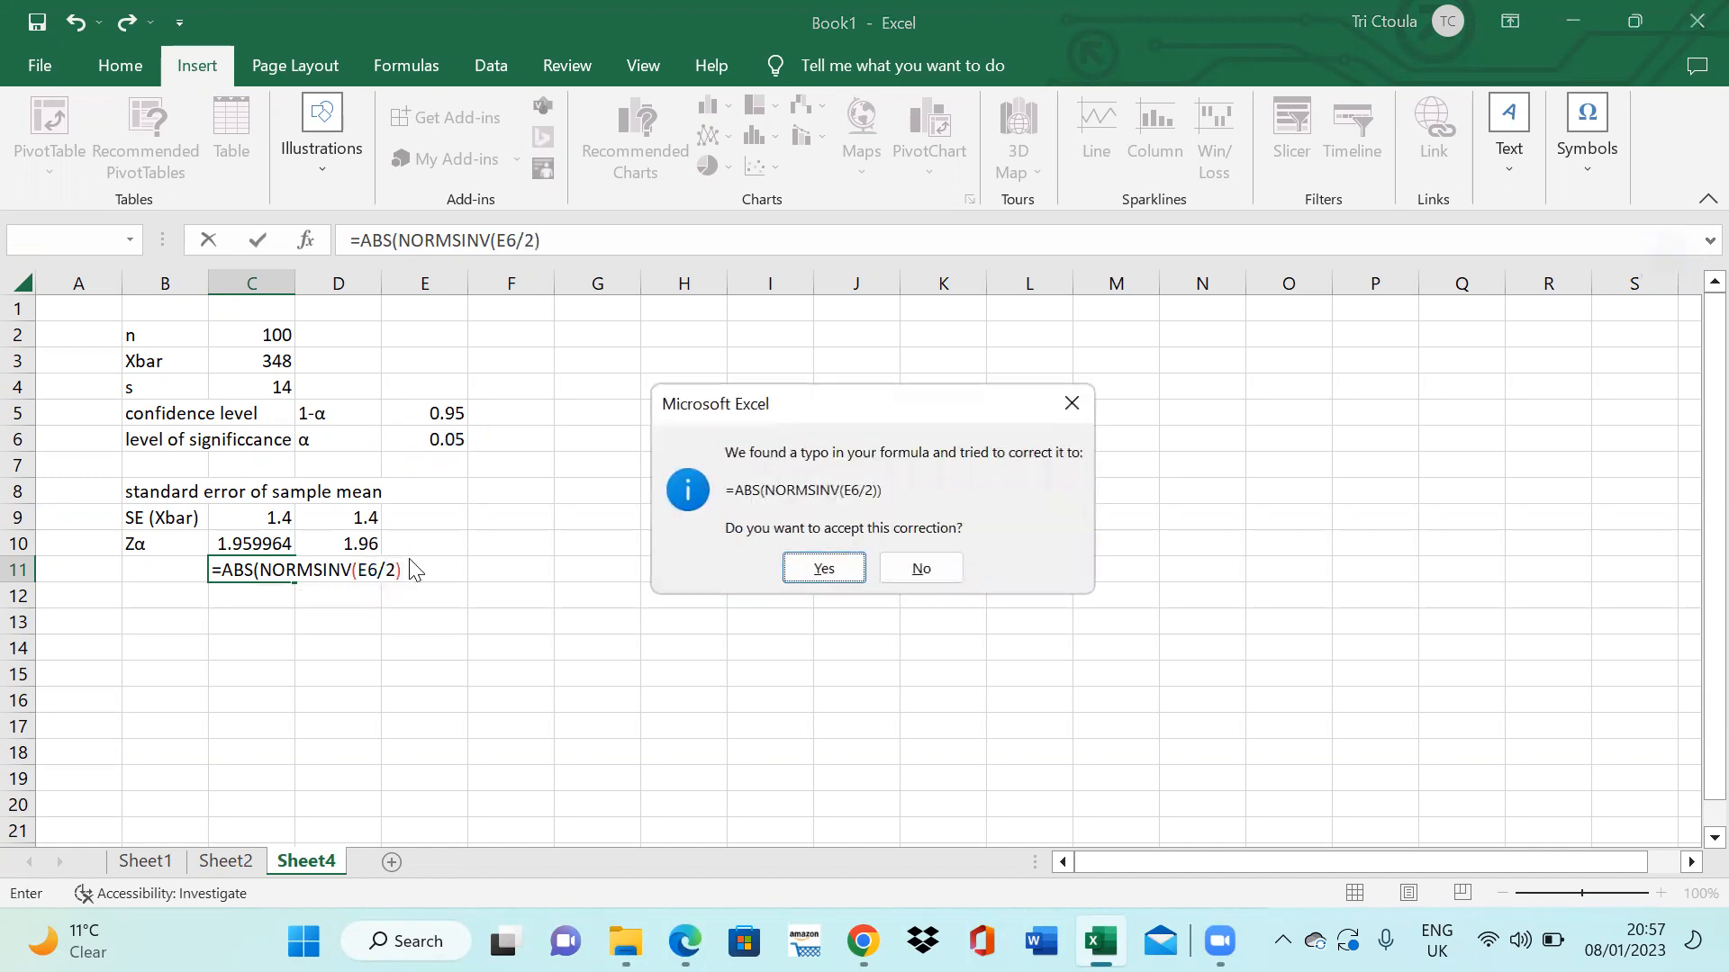
{"action": "left_click", "coordinate": [826, 571]}
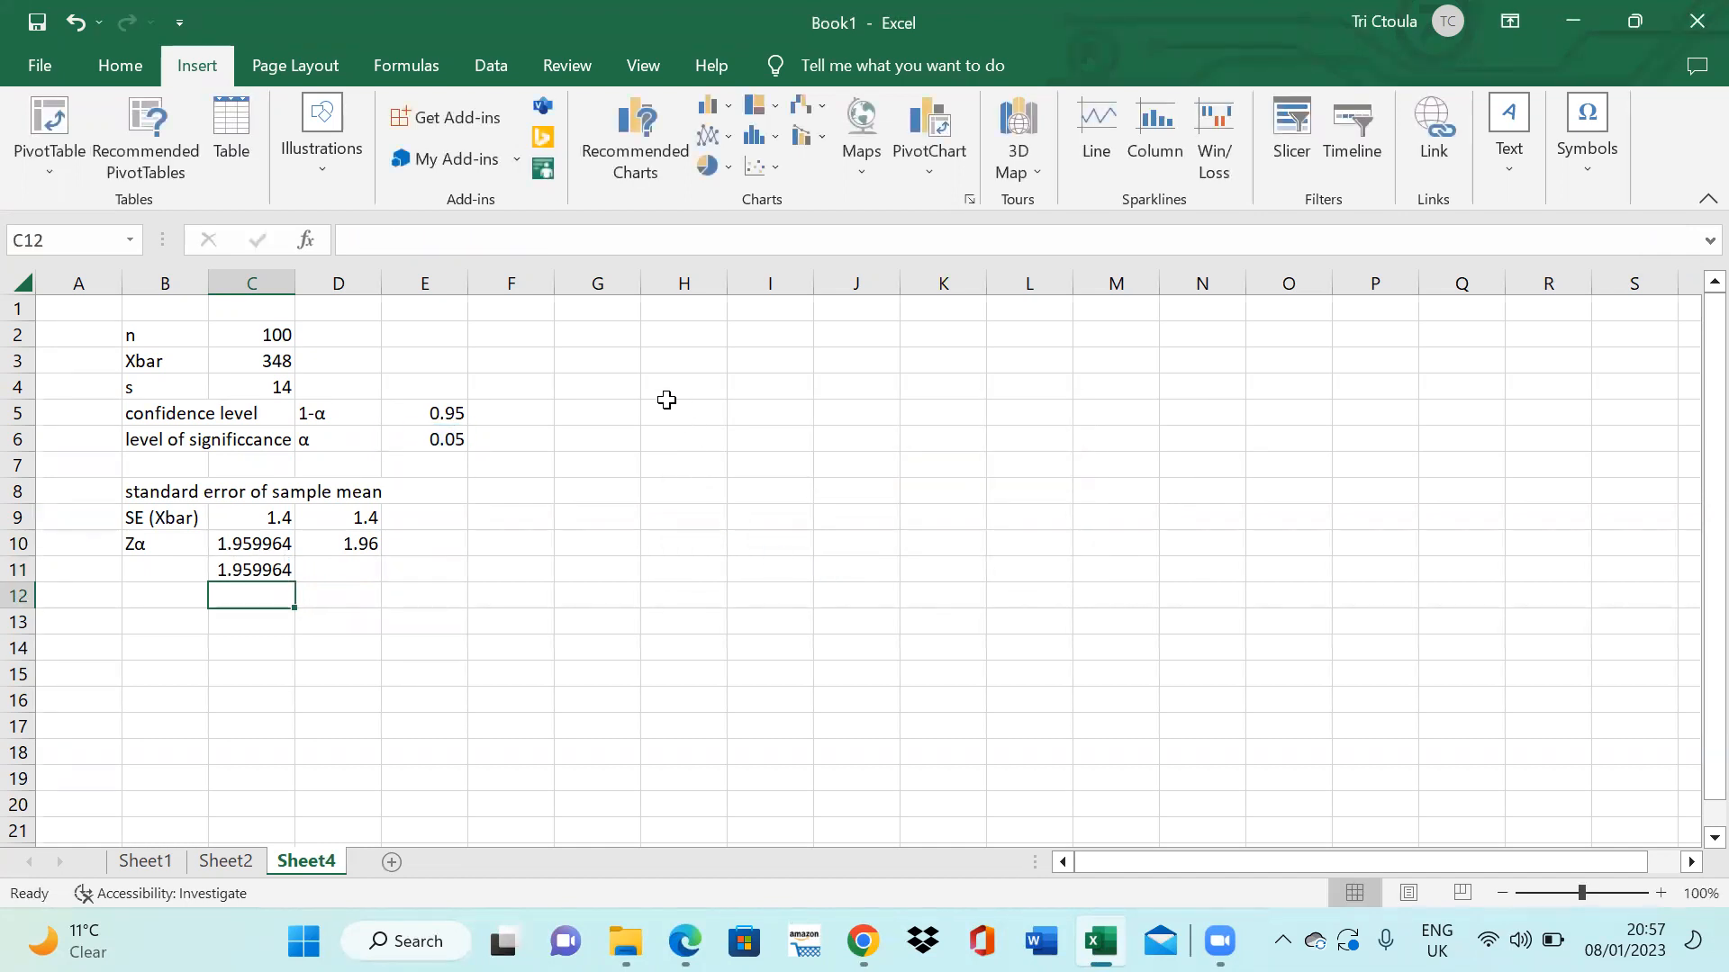
- Add the heading "estimation of ture population mean" in H3
{"action": "left_click", "coordinate": [676, 366]}
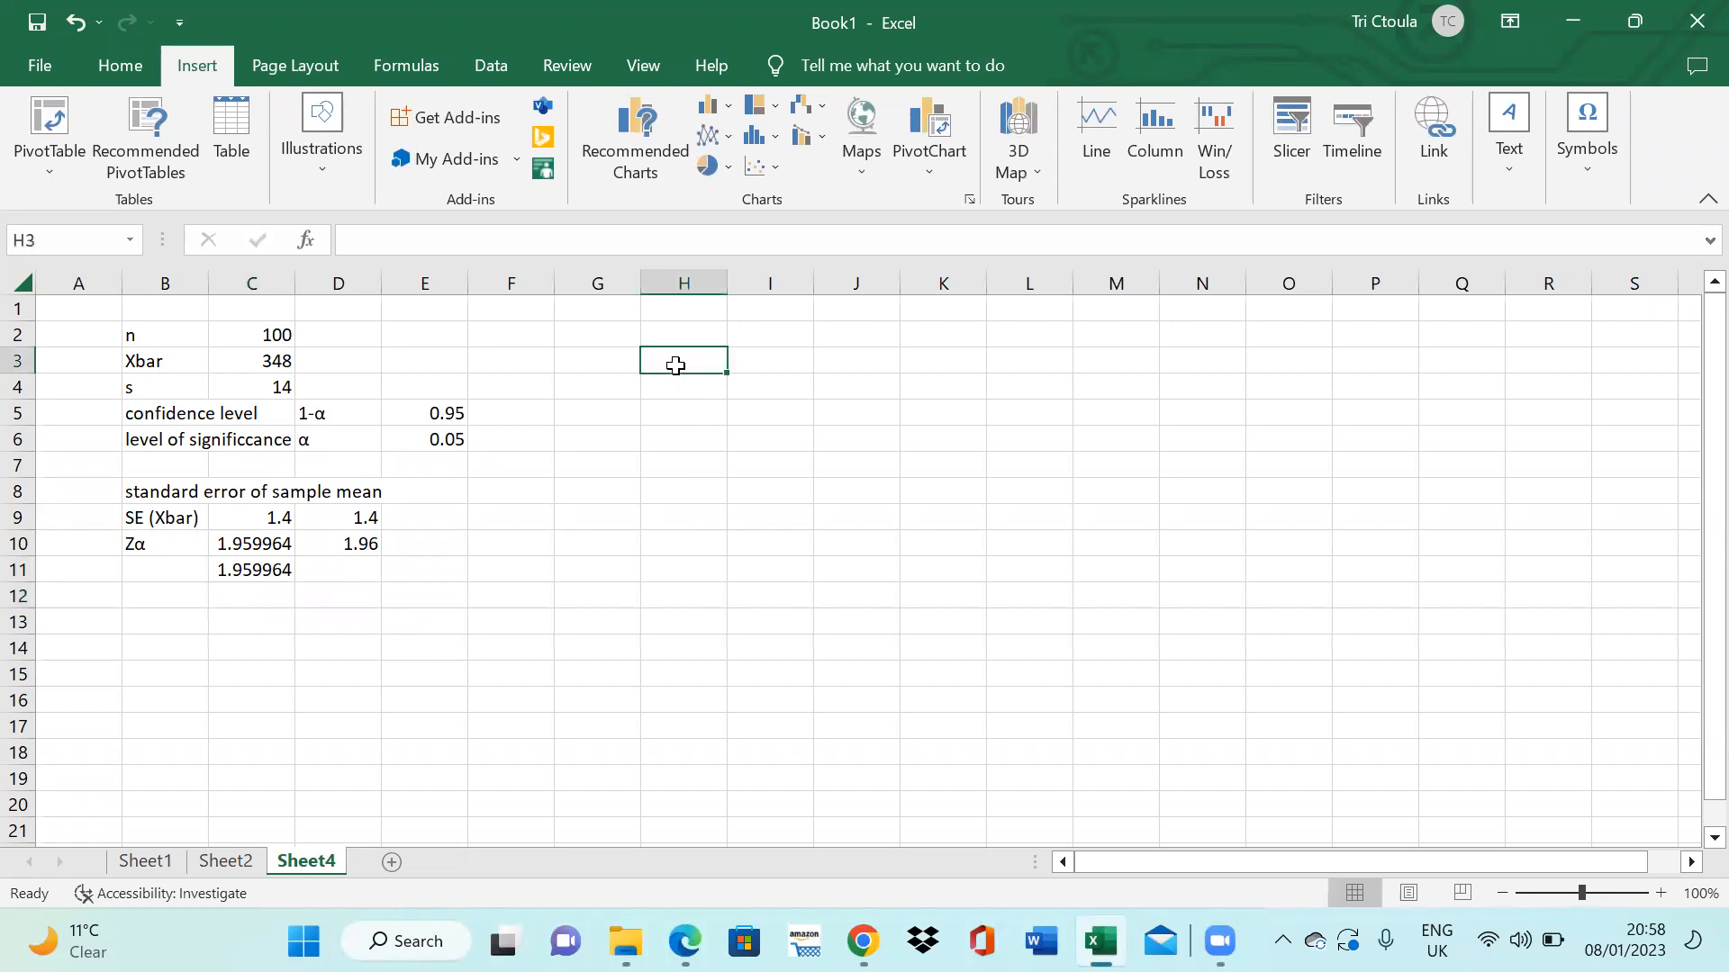
{"action": "type", "text": "estimation of ture population mean"}
{"action": "left_click", "coordinate": [680, 415]}
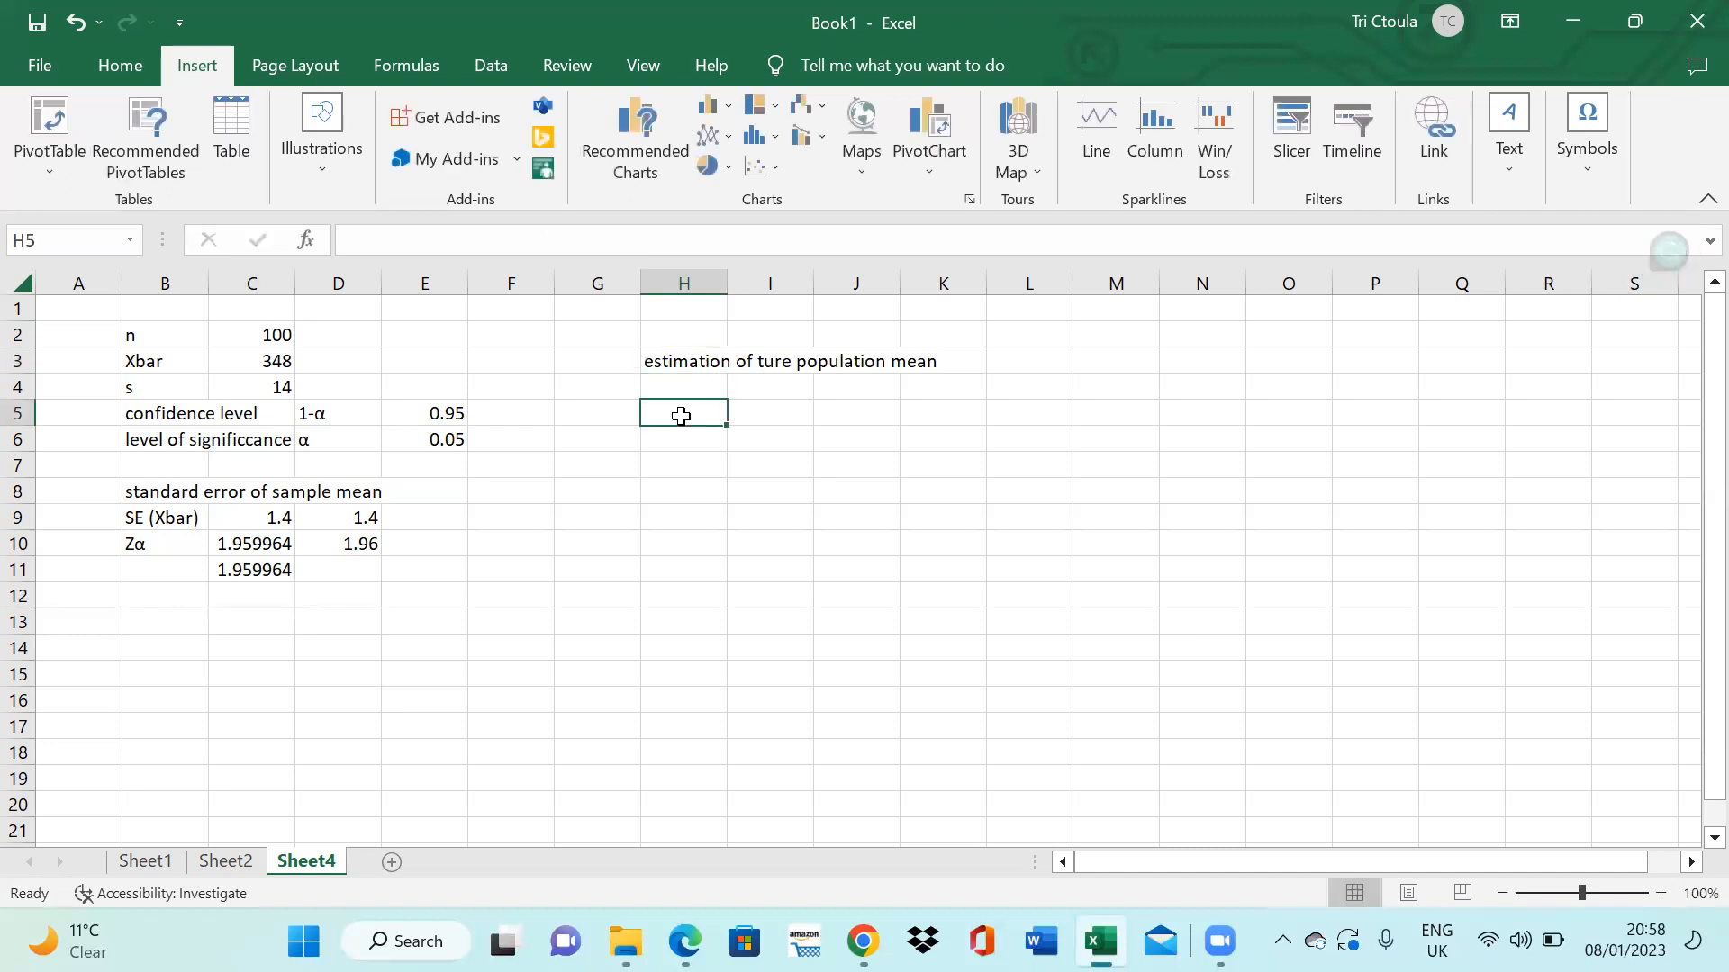
- Enter the label "lower limit of population mean" in H5
{"action": "type", "text": "lower "}
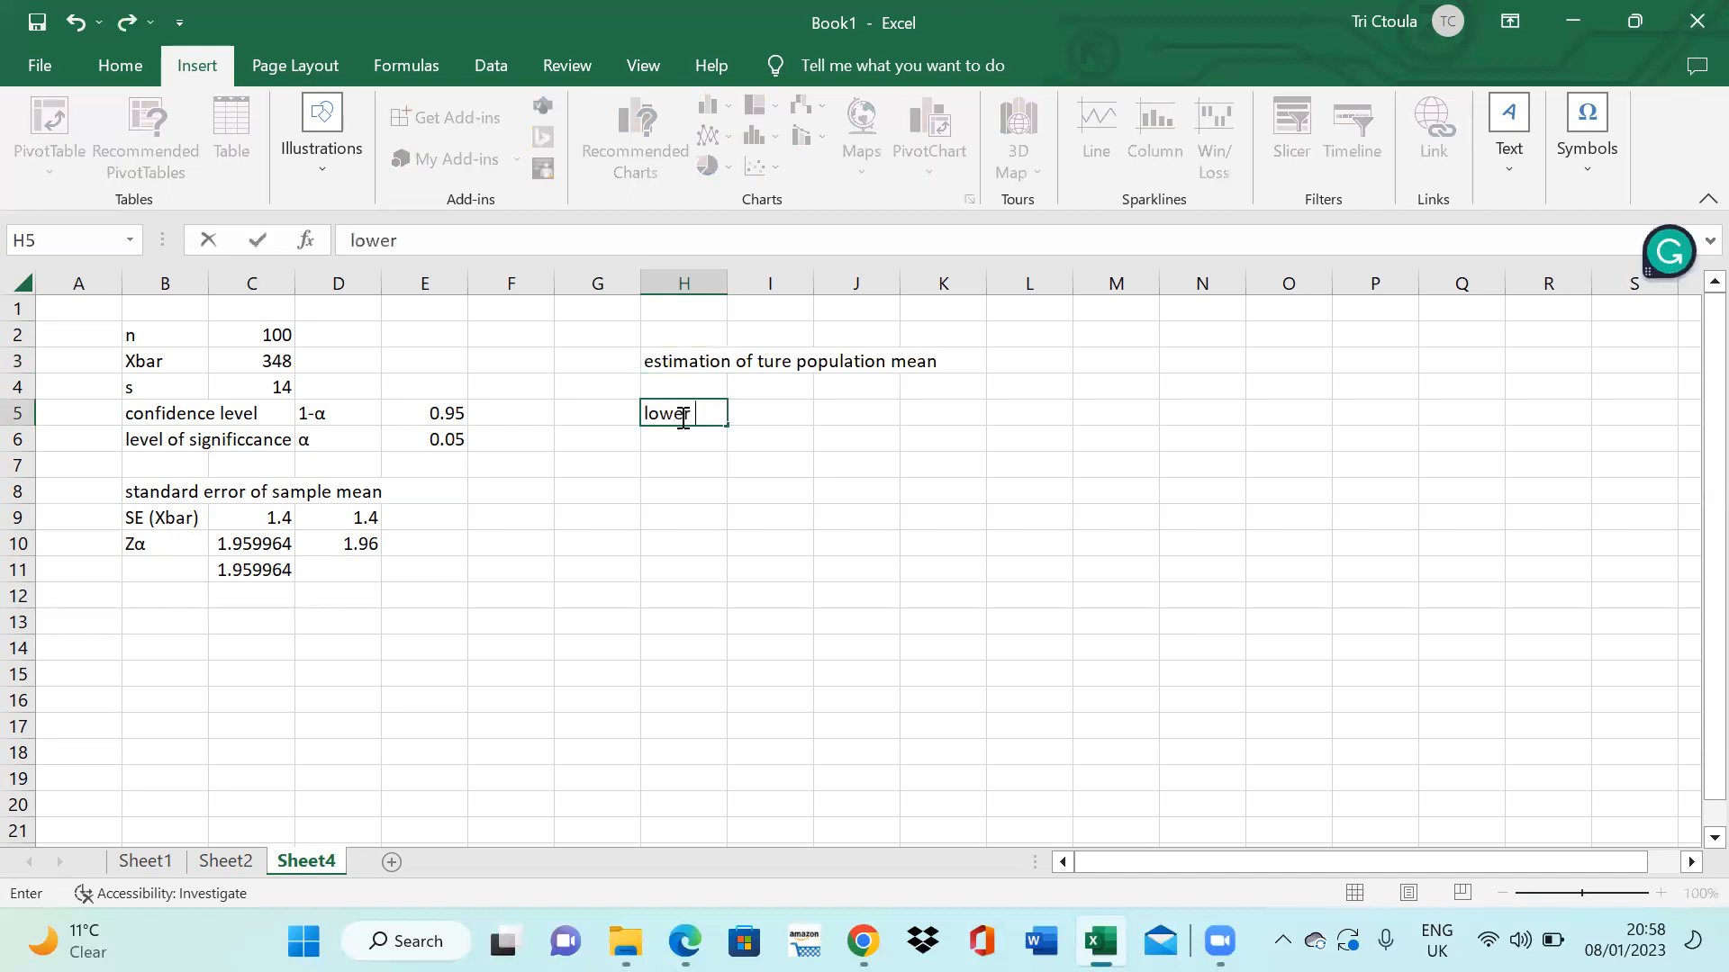
{"action": "type", "text": "limit of populati"}
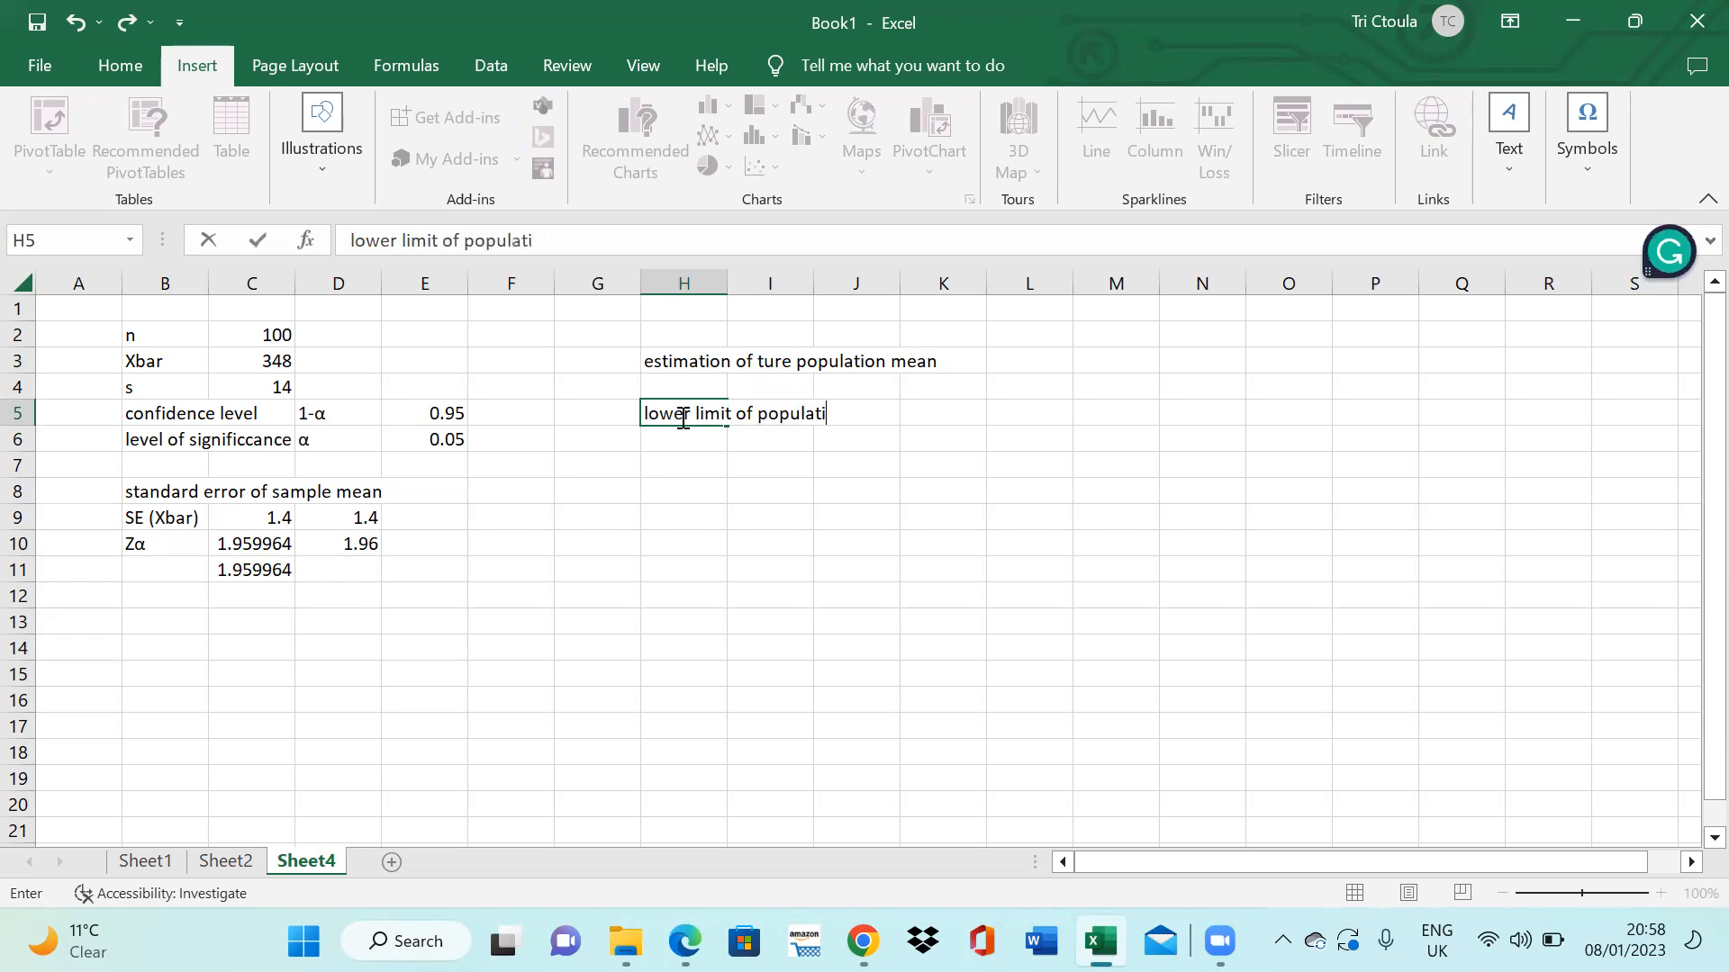
{"action": "type", "text": "on mean"}
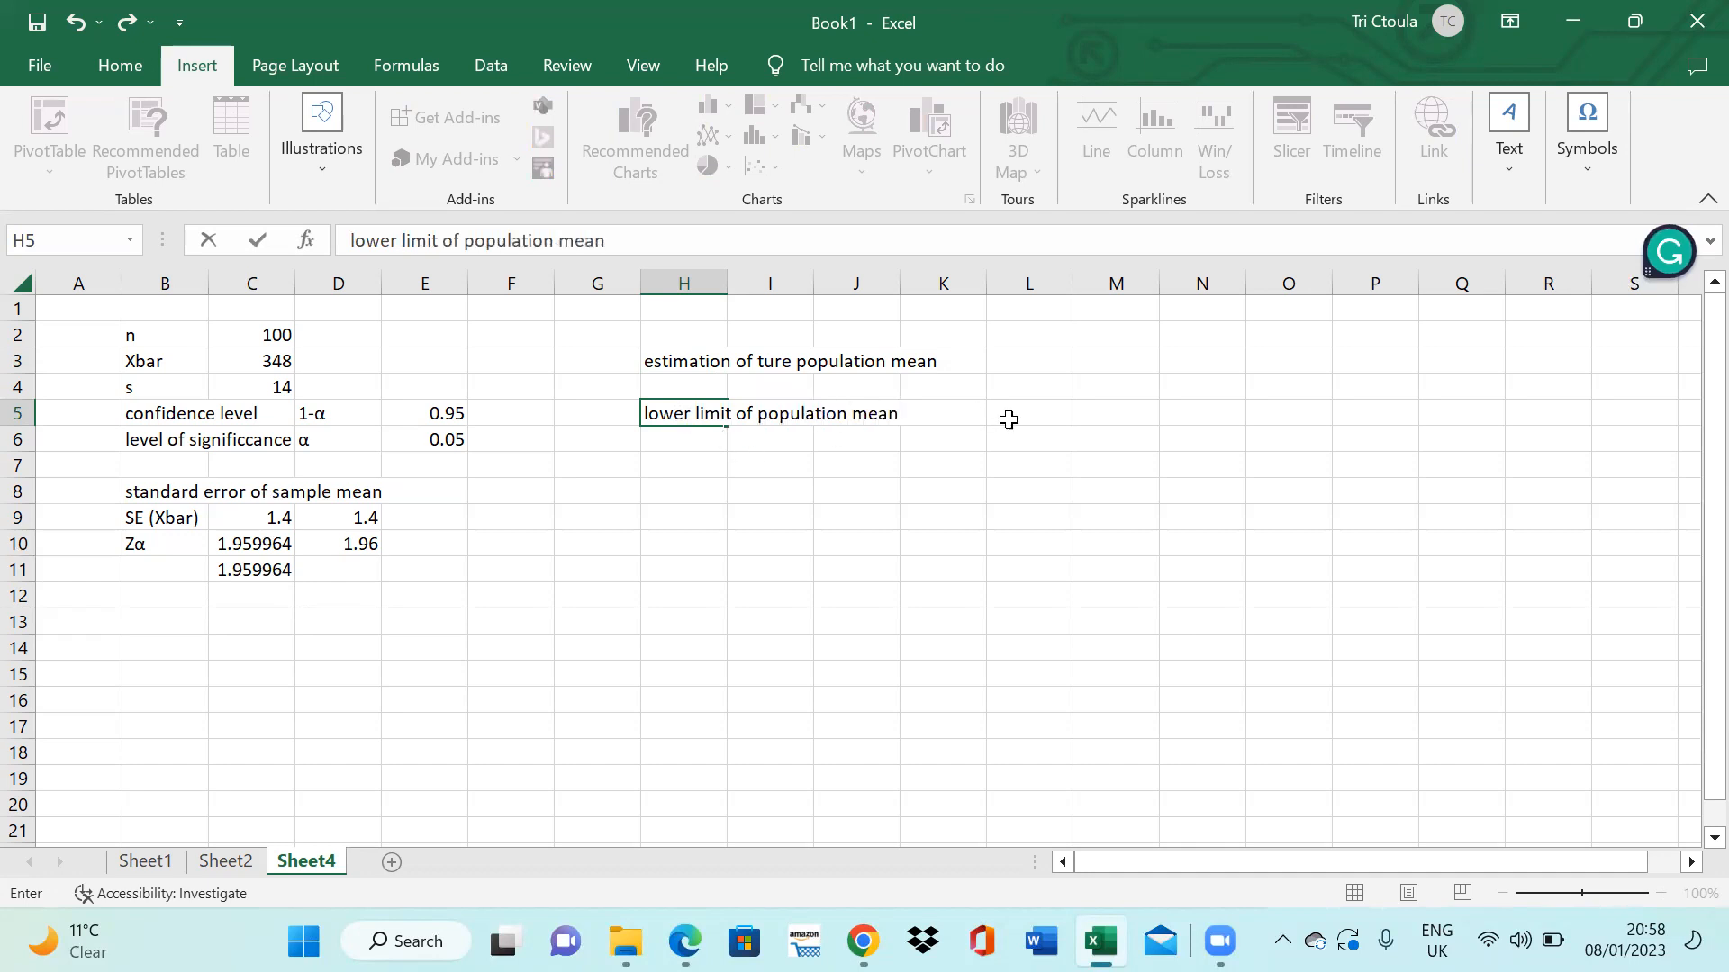
- Calculate the lower limit in L5 with =C3-C10*C9, subtracting the critical value times the standard error from the sample mean
{"action": "left_click", "coordinate": [1003, 419]}
{"action": "type", "text": "="}
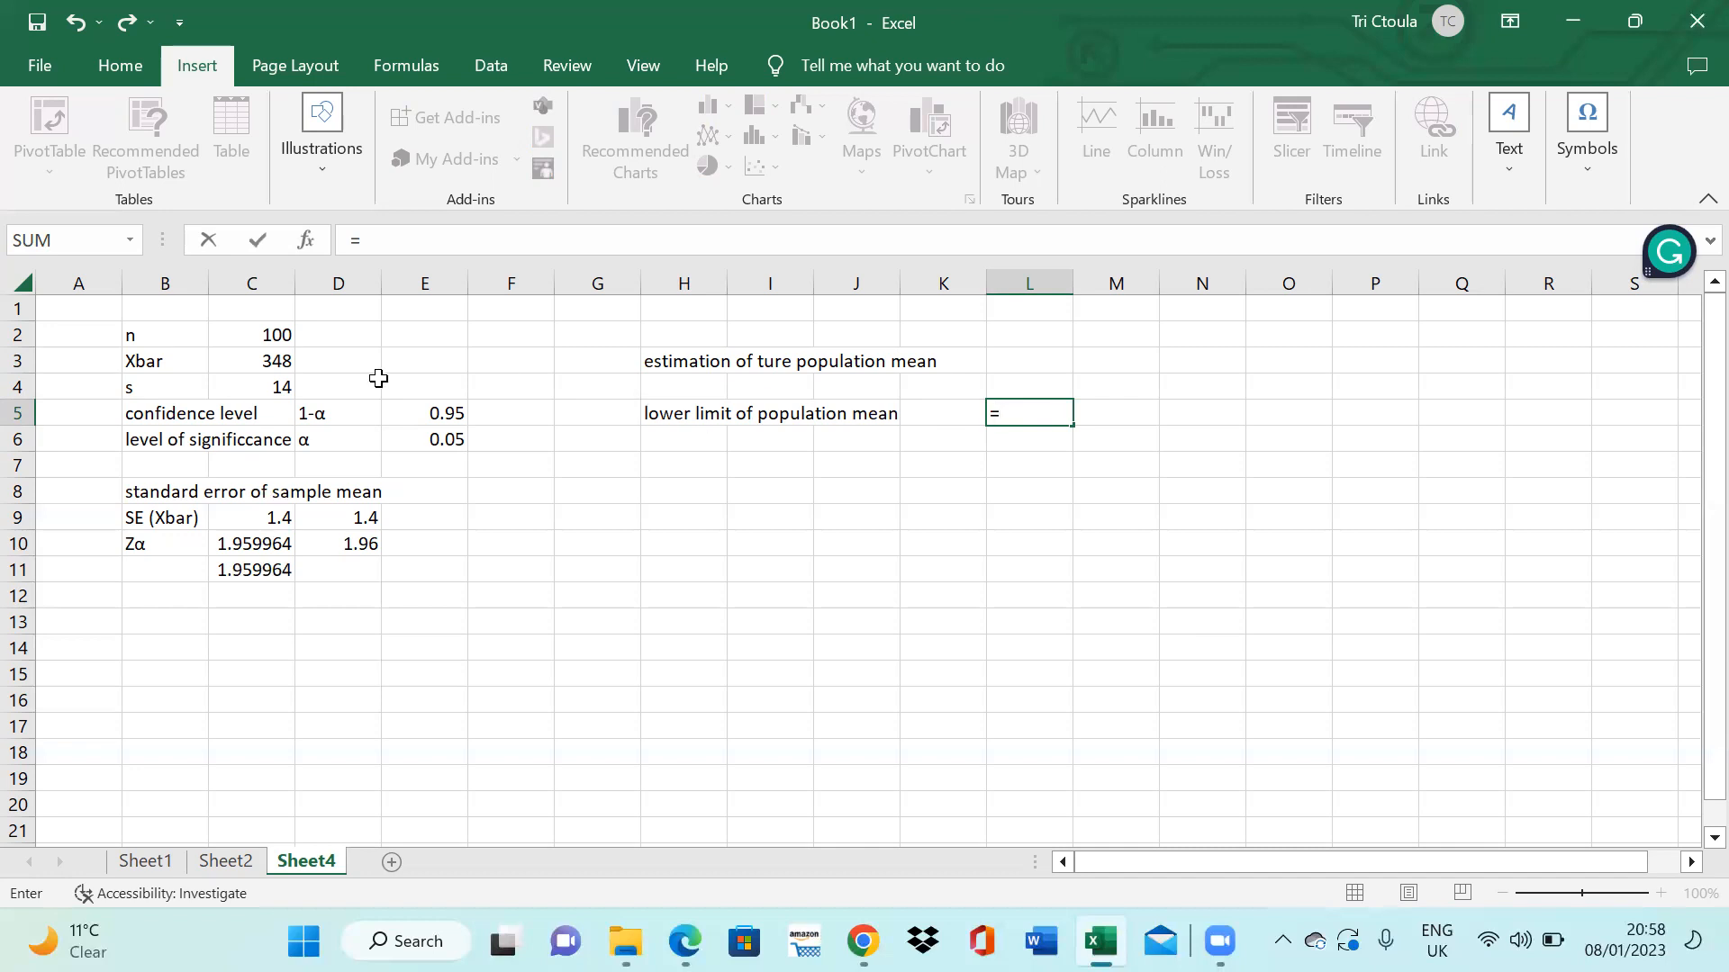
{"action": "left_click", "coordinate": [282, 361]}
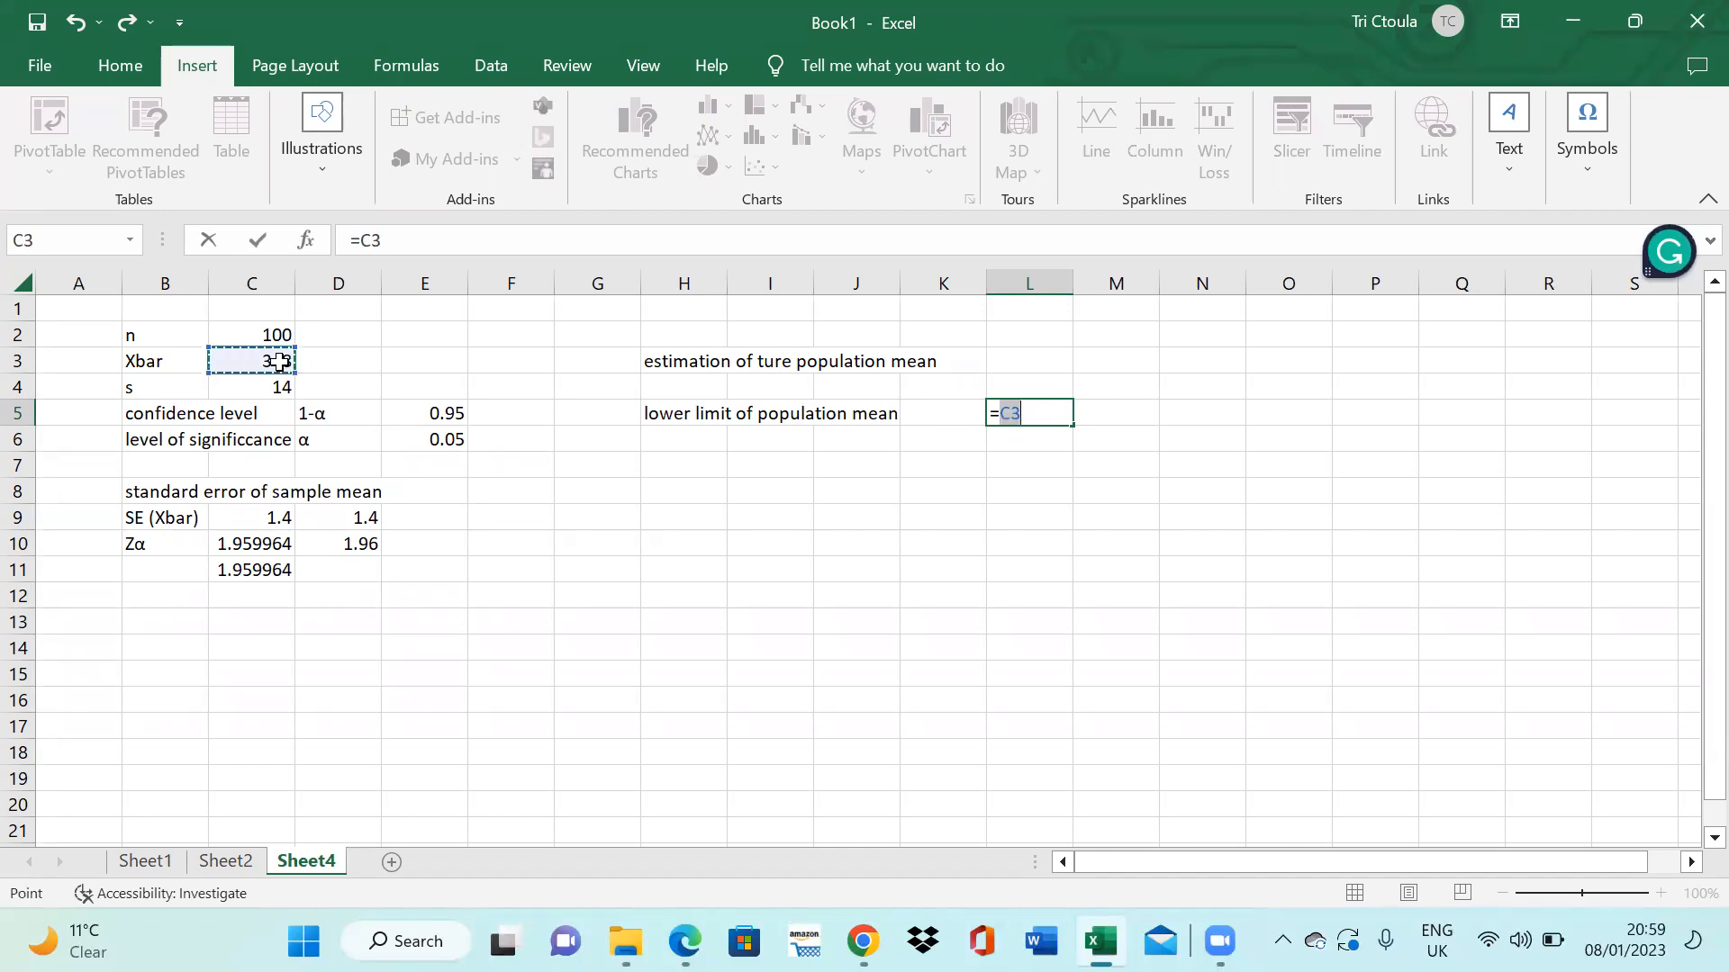
{"action": "type", "text": "-"}
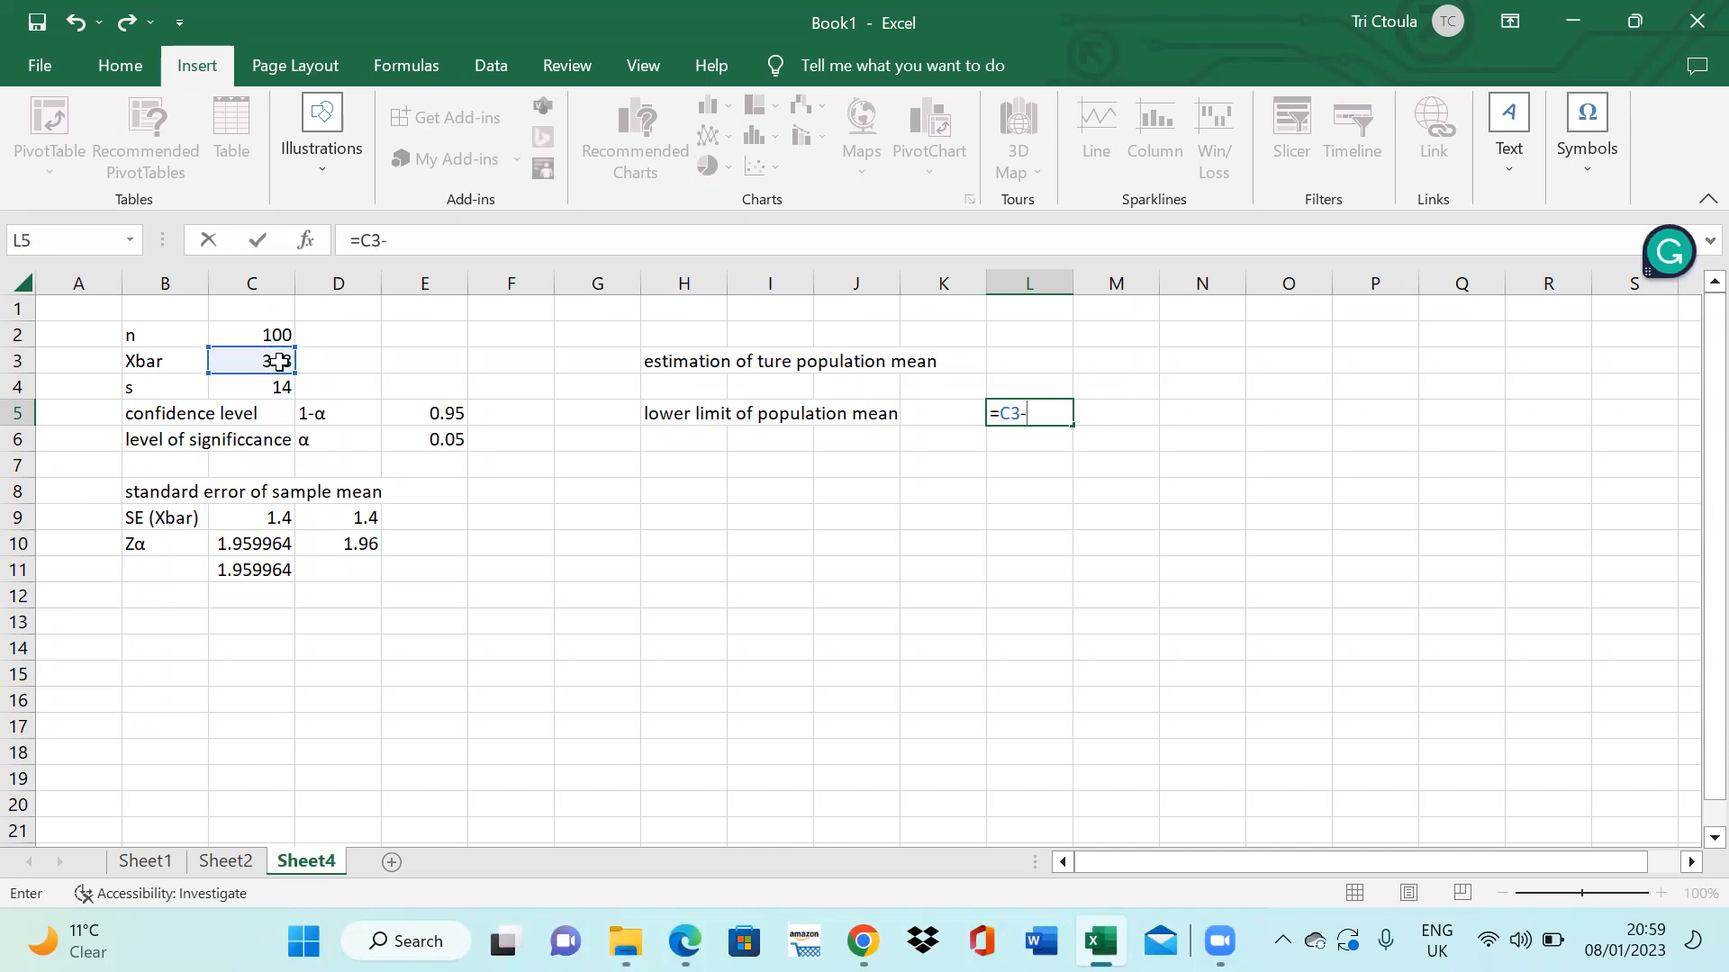
{"action": "left_click", "coordinate": [263, 543]}
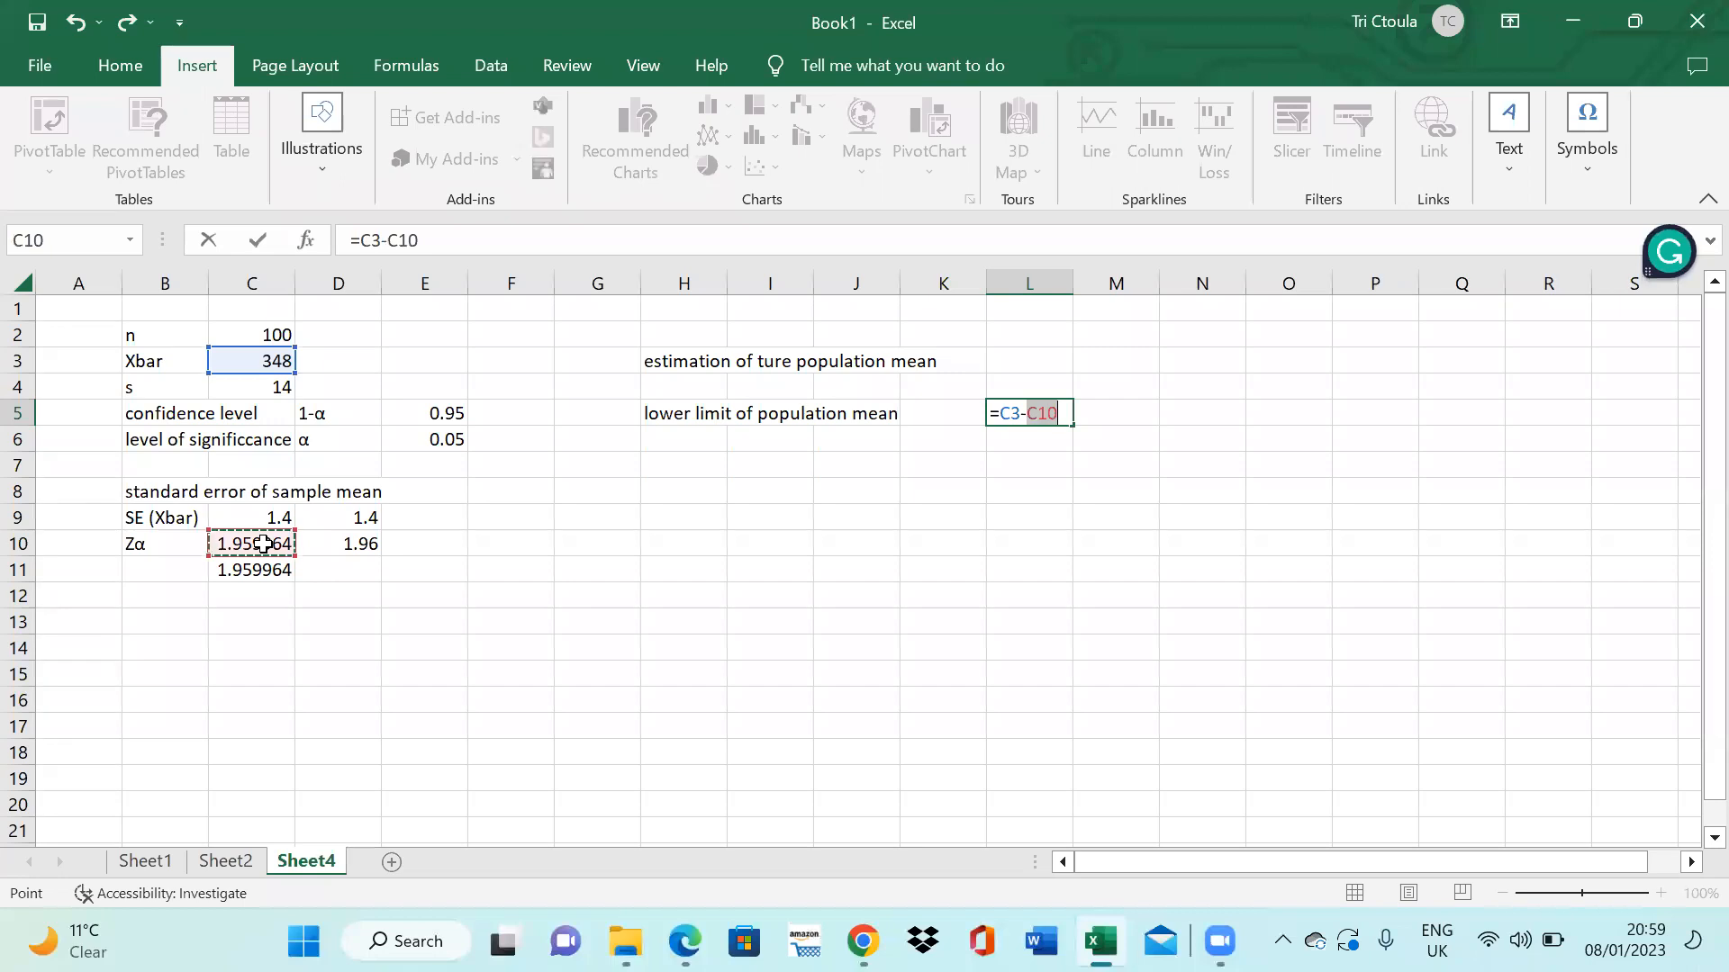
{"action": "type", "text": "*"}
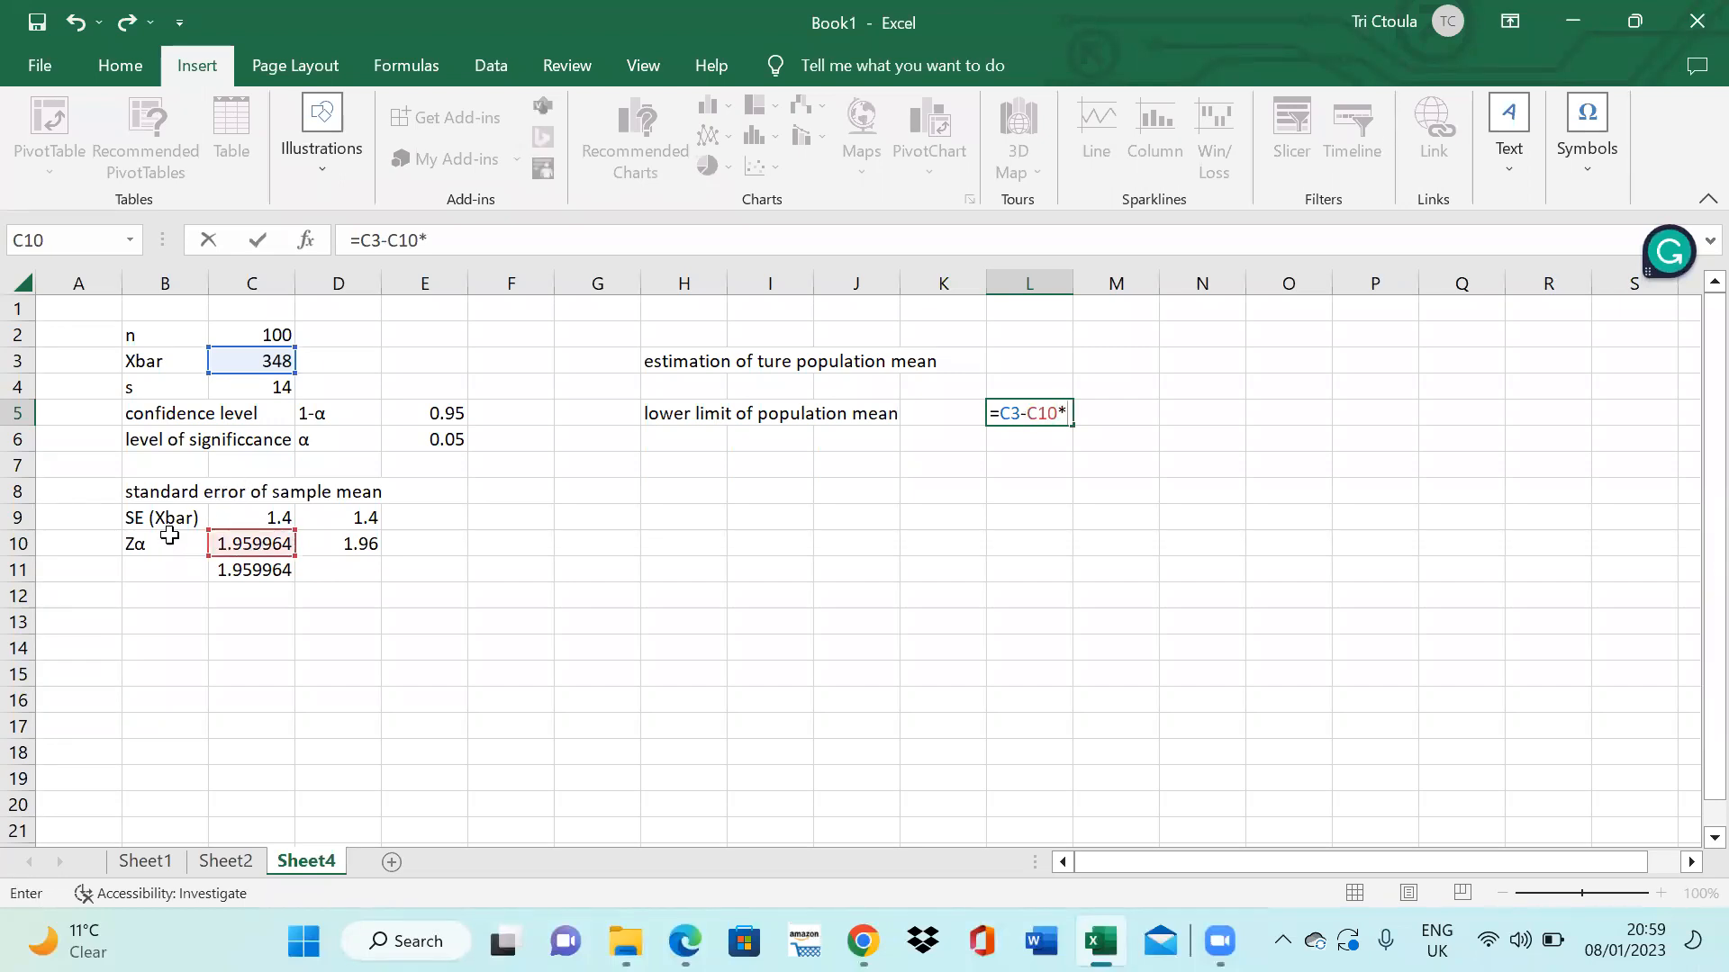
{"action": "left_click", "coordinate": [264, 516]}
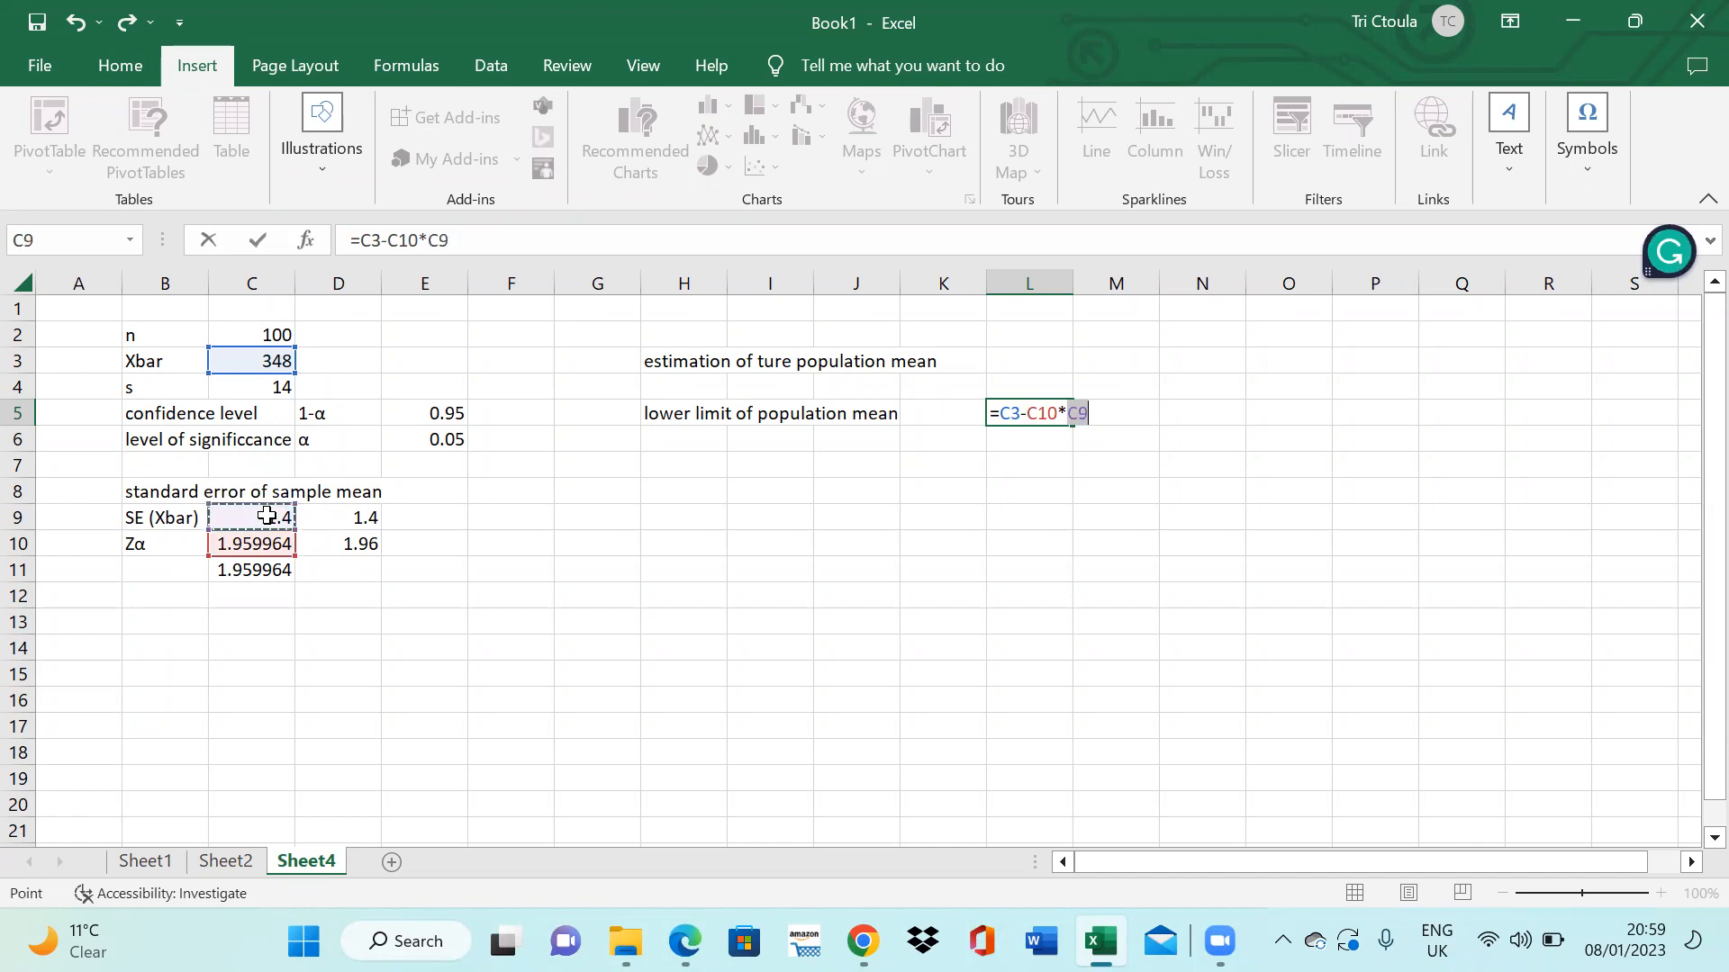
{"action": "key", "text": "Return"}
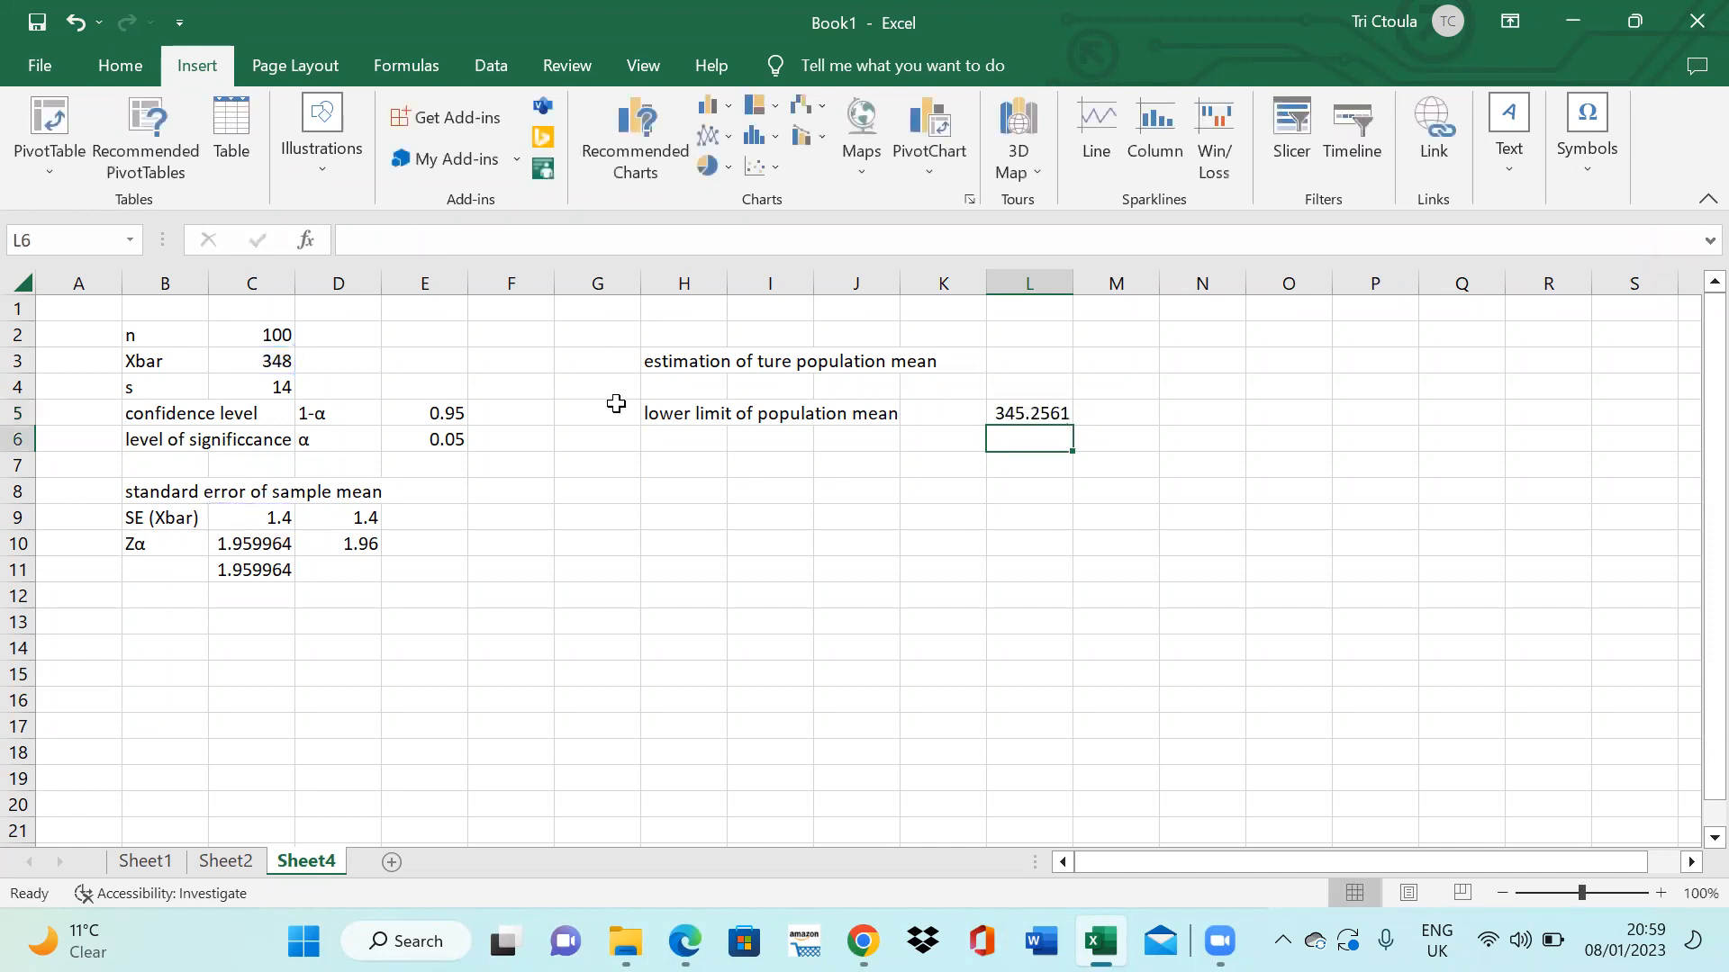
- Enter the label "upper limit of population mean" in H6
{"action": "left_click", "coordinate": [686, 438]}
{"action": "type", "text": "upper l"}
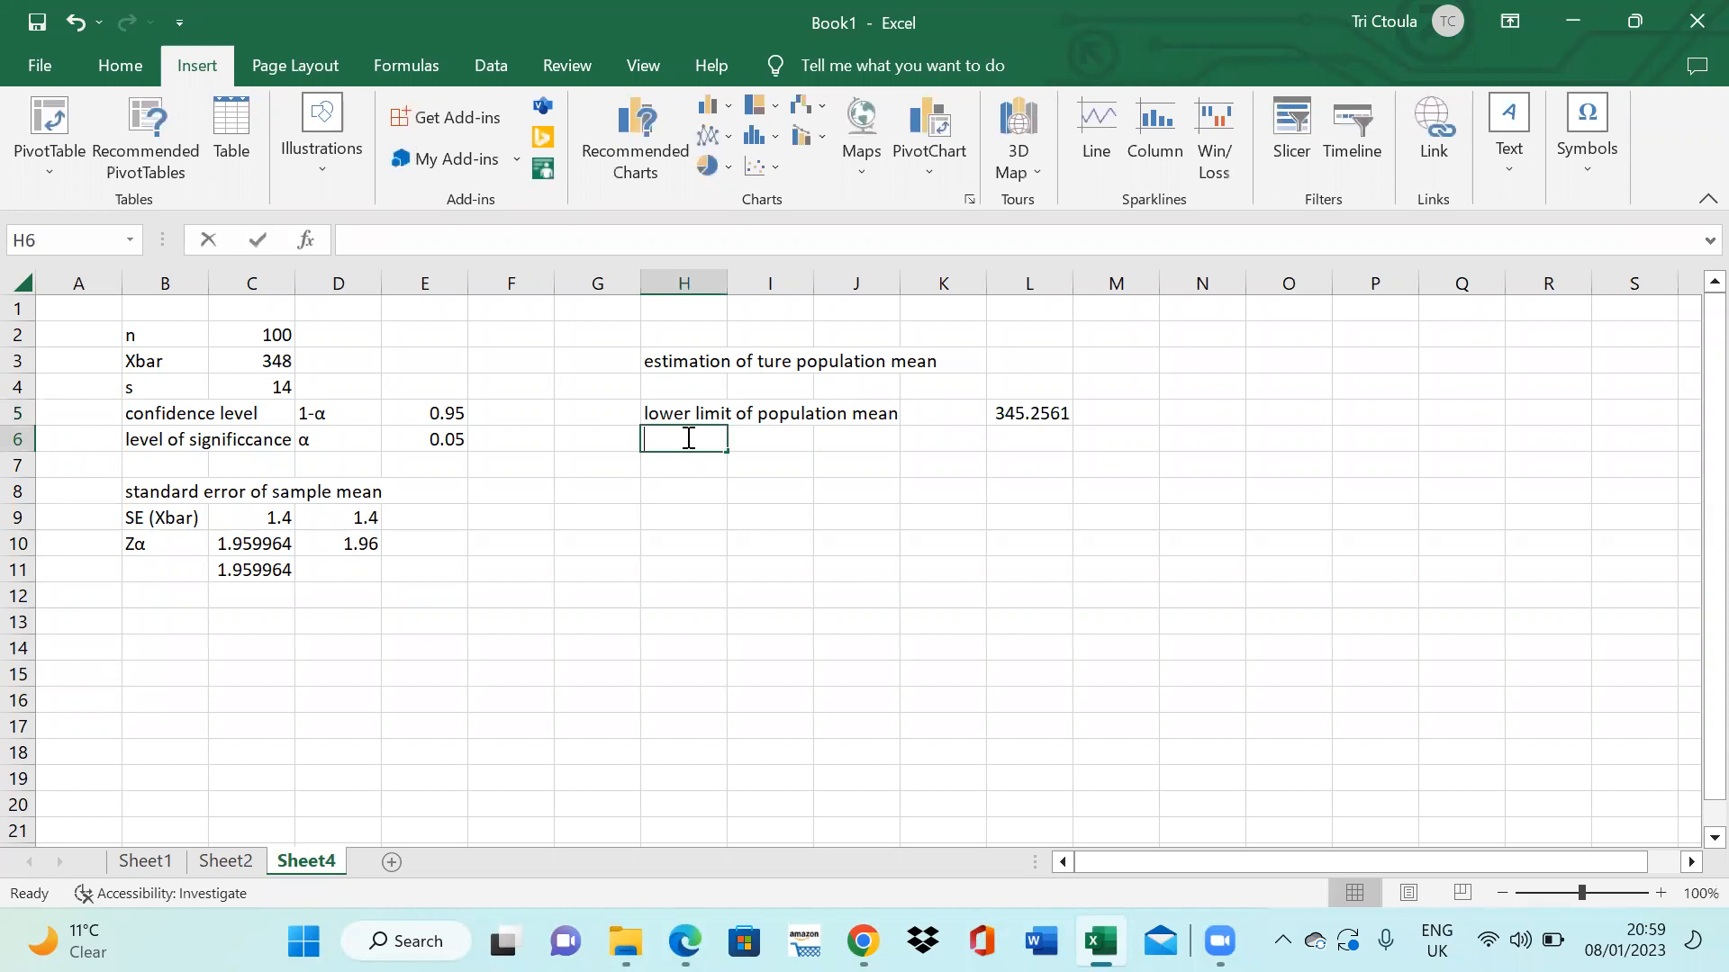
{"action": "type", "text": "im"}
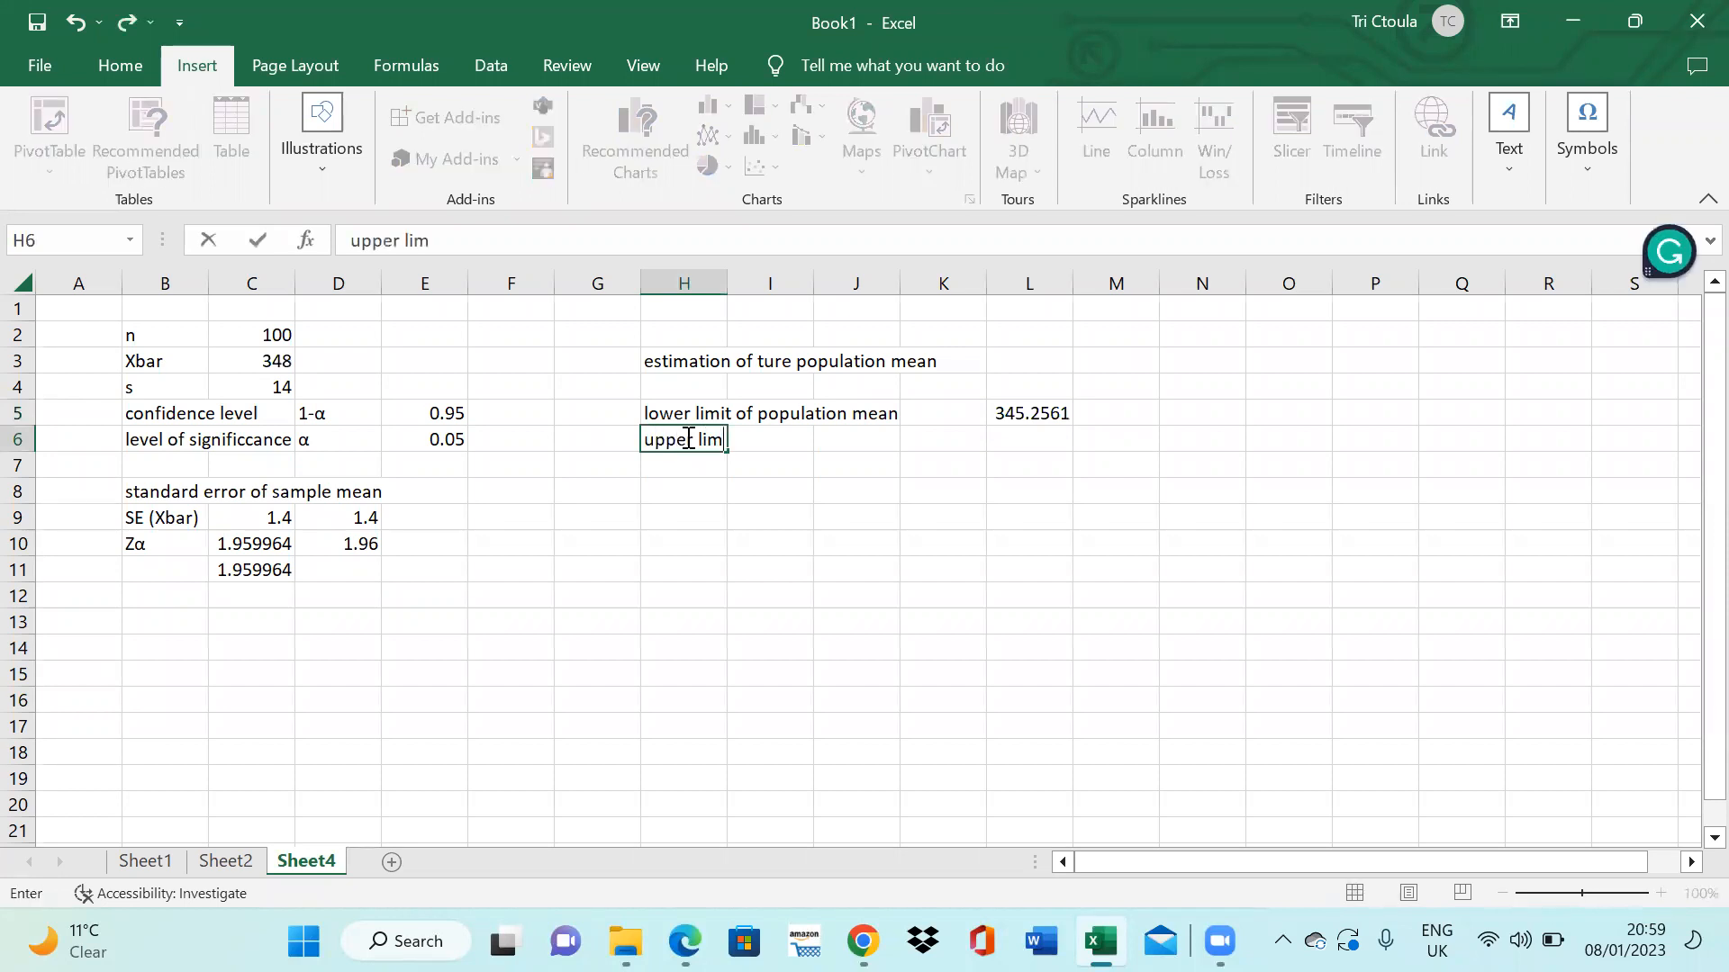
{"action": "type", "text": "it of population mean"}
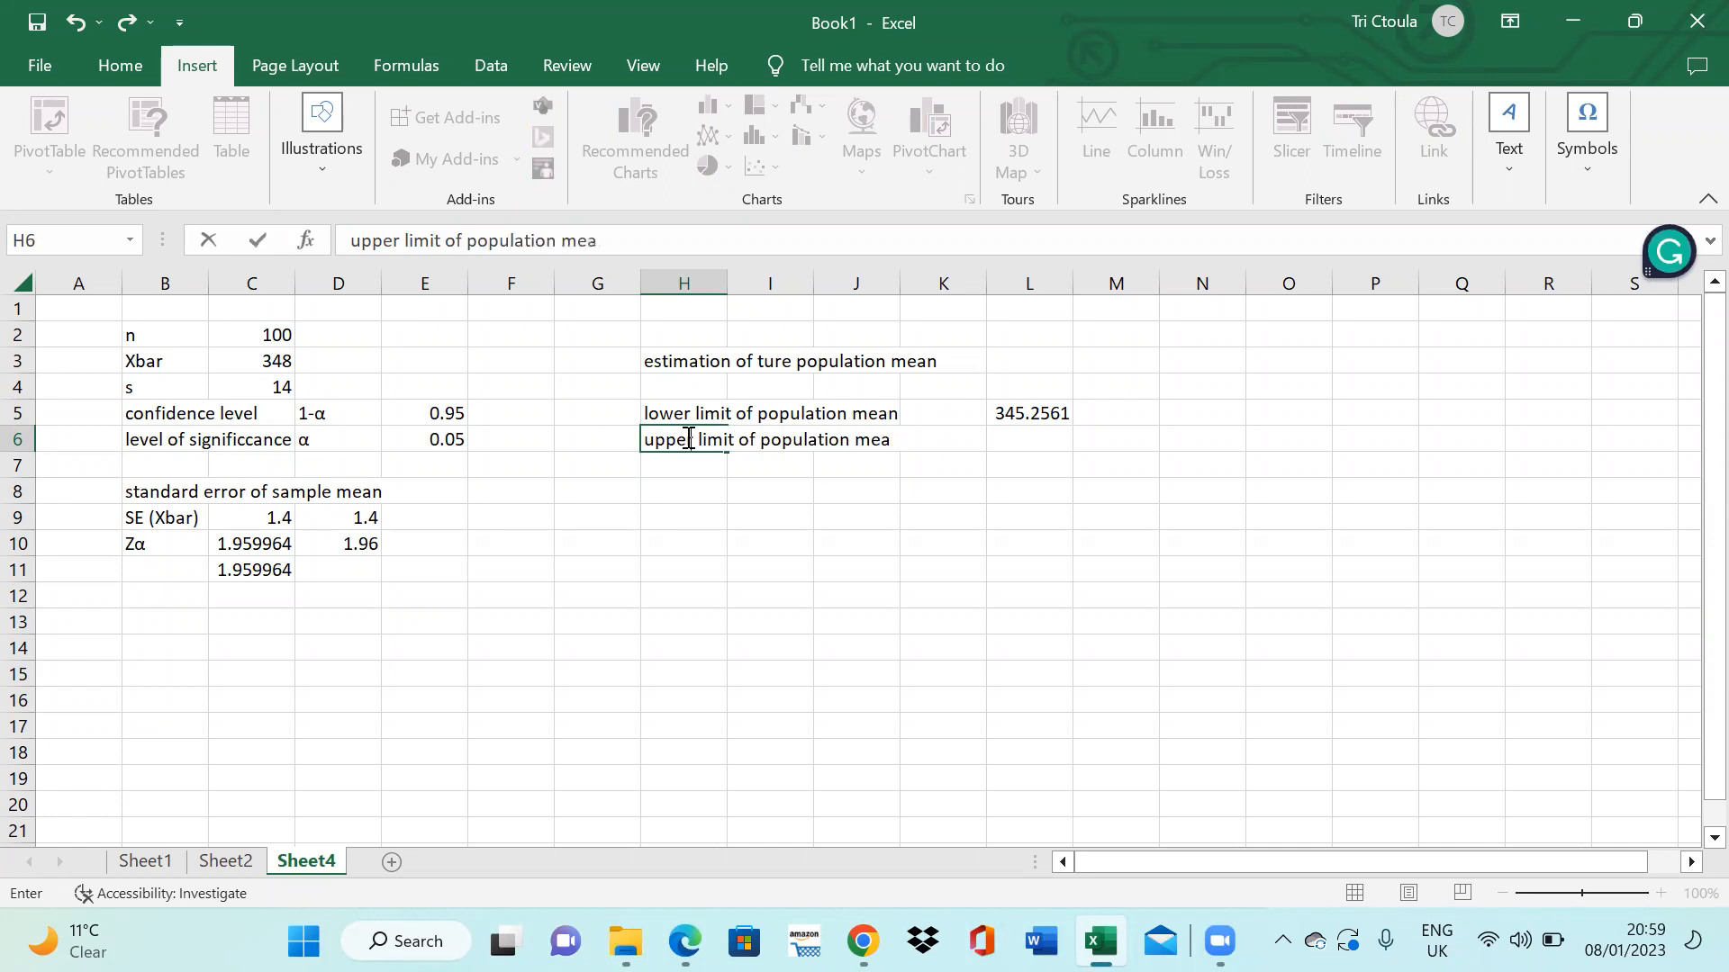
- Calculate the upper limit in L6 with =348+C10*C9, converting the reference to the sample mean in C3 into its fixed value
{"action": "left_click", "coordinate": [1032, 436]}
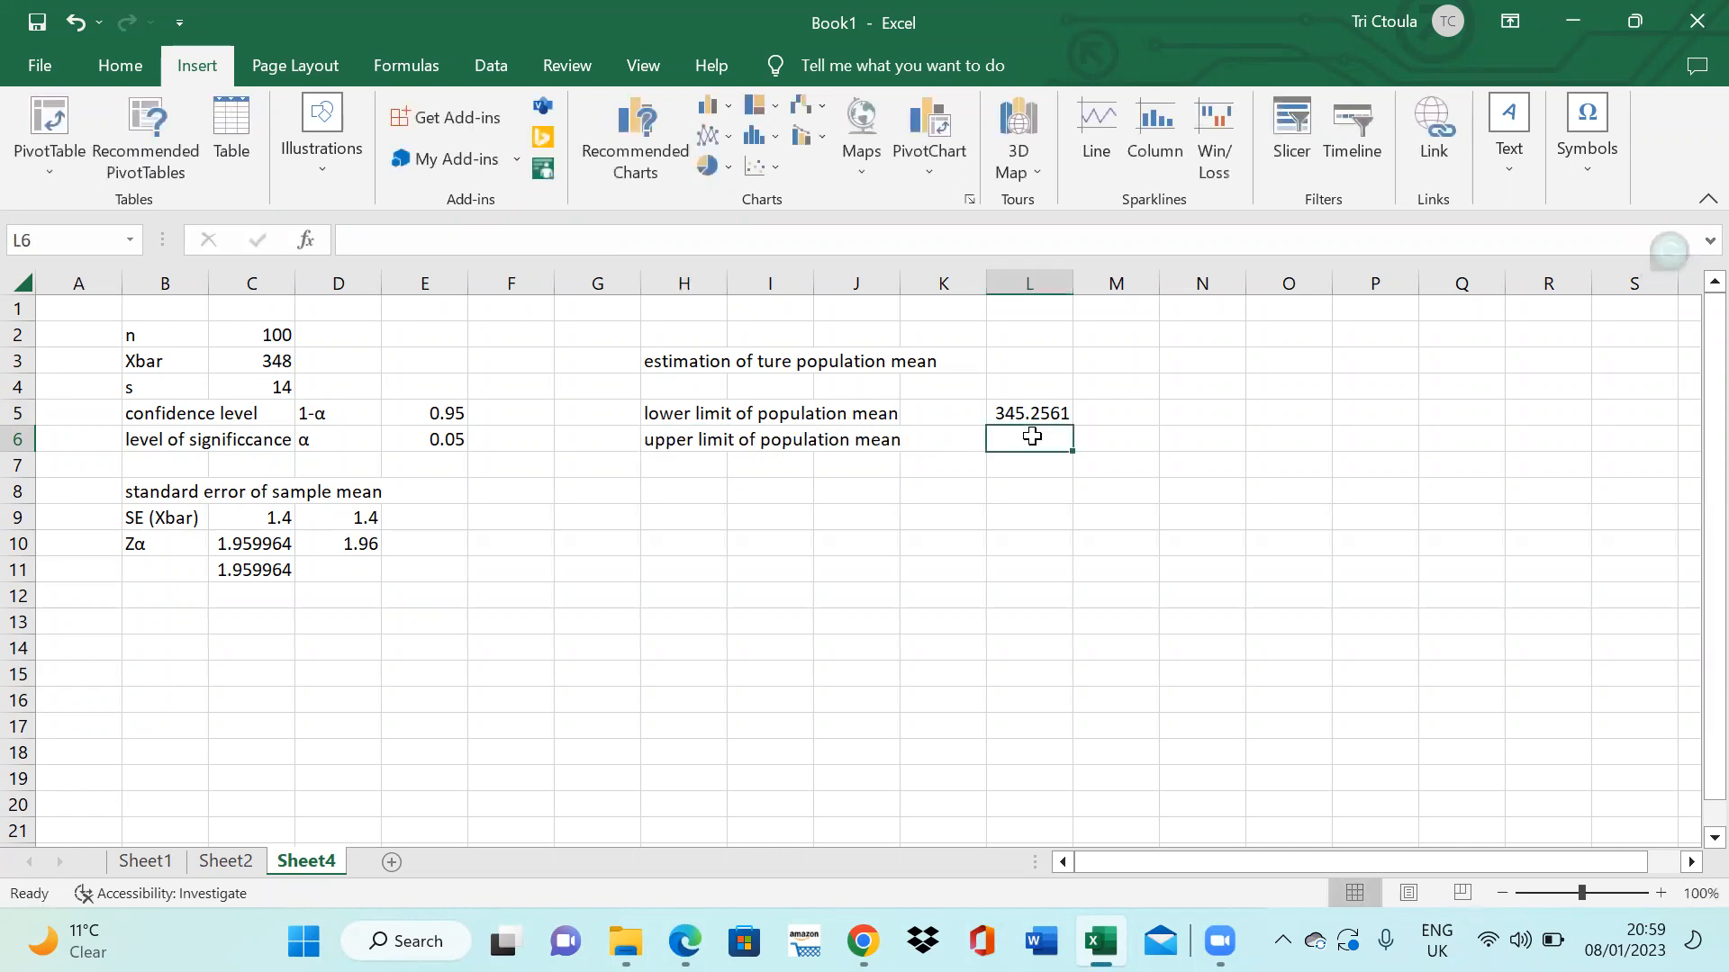
{"action": "type", "text": "="}
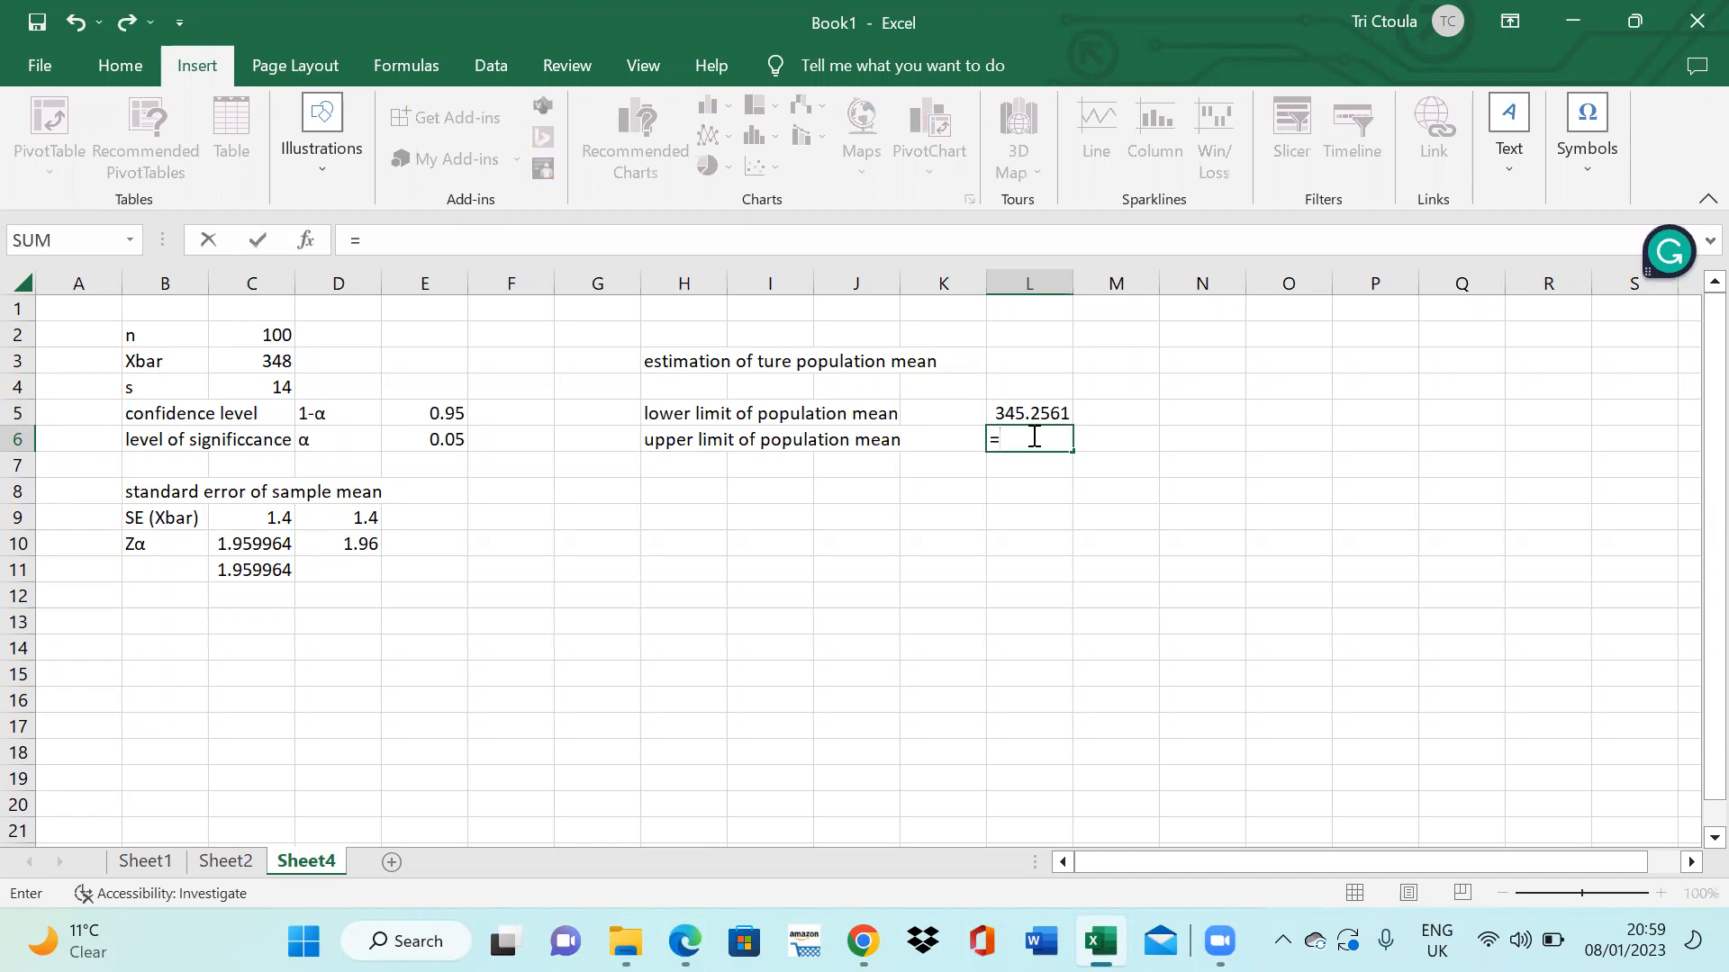
{"action": "left_click", "coordinate": [267, 362]}
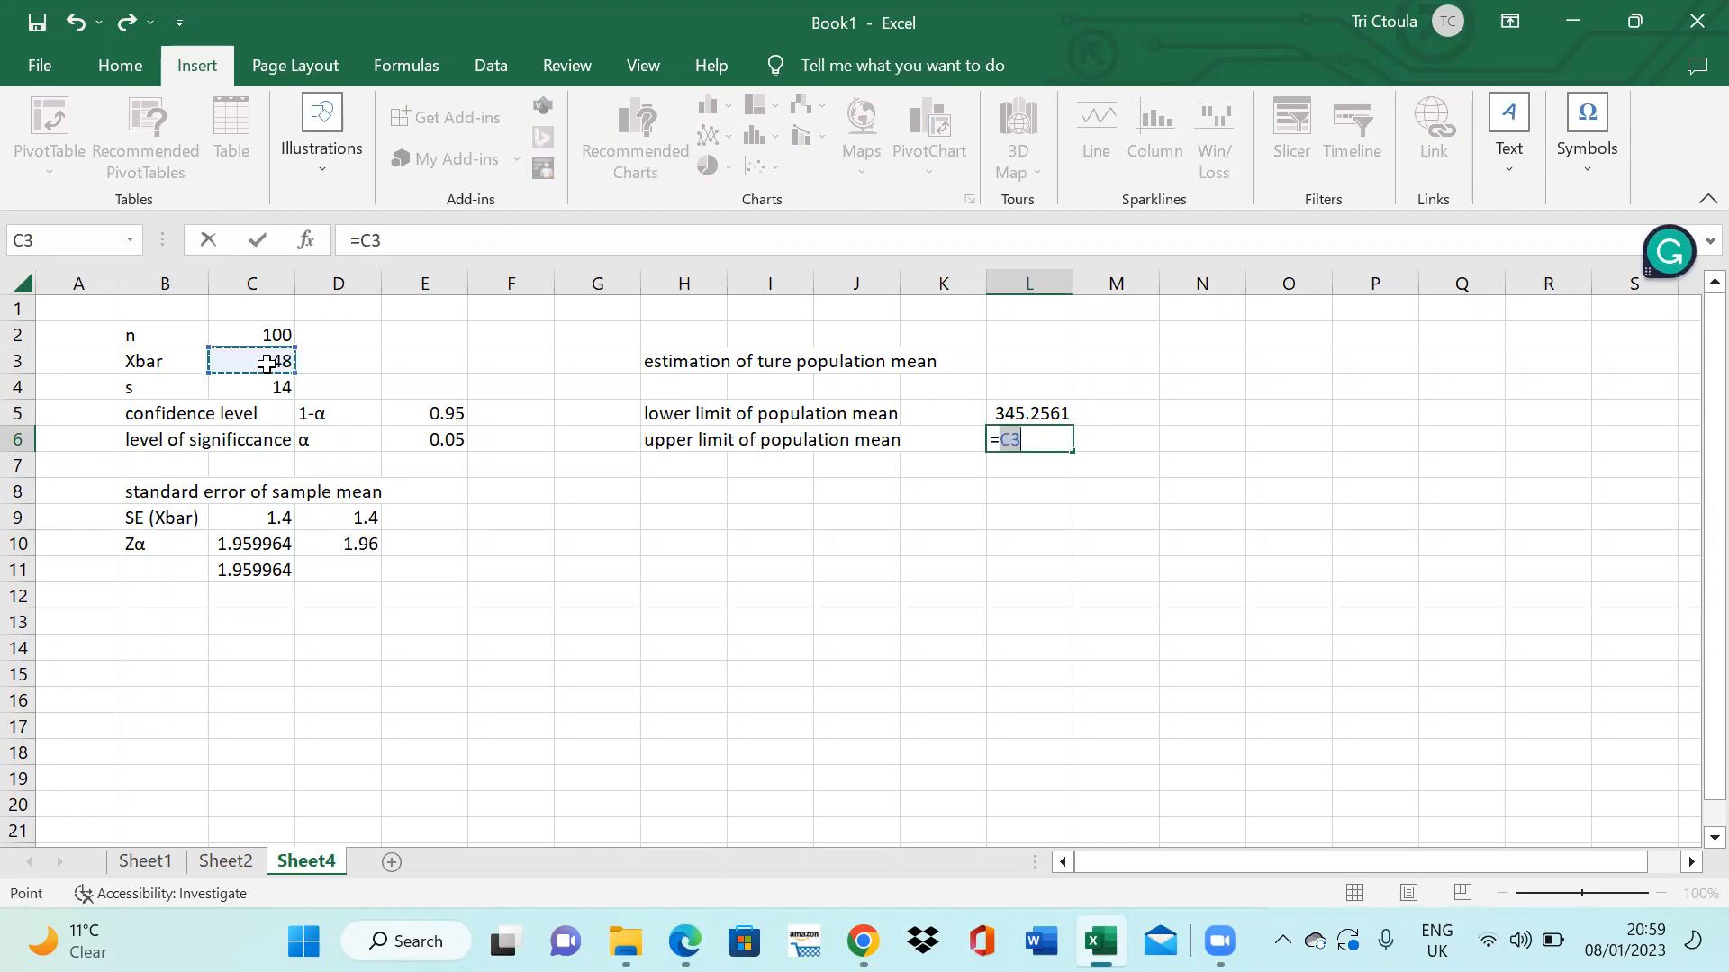
{"action": "key", "text": "F9"}
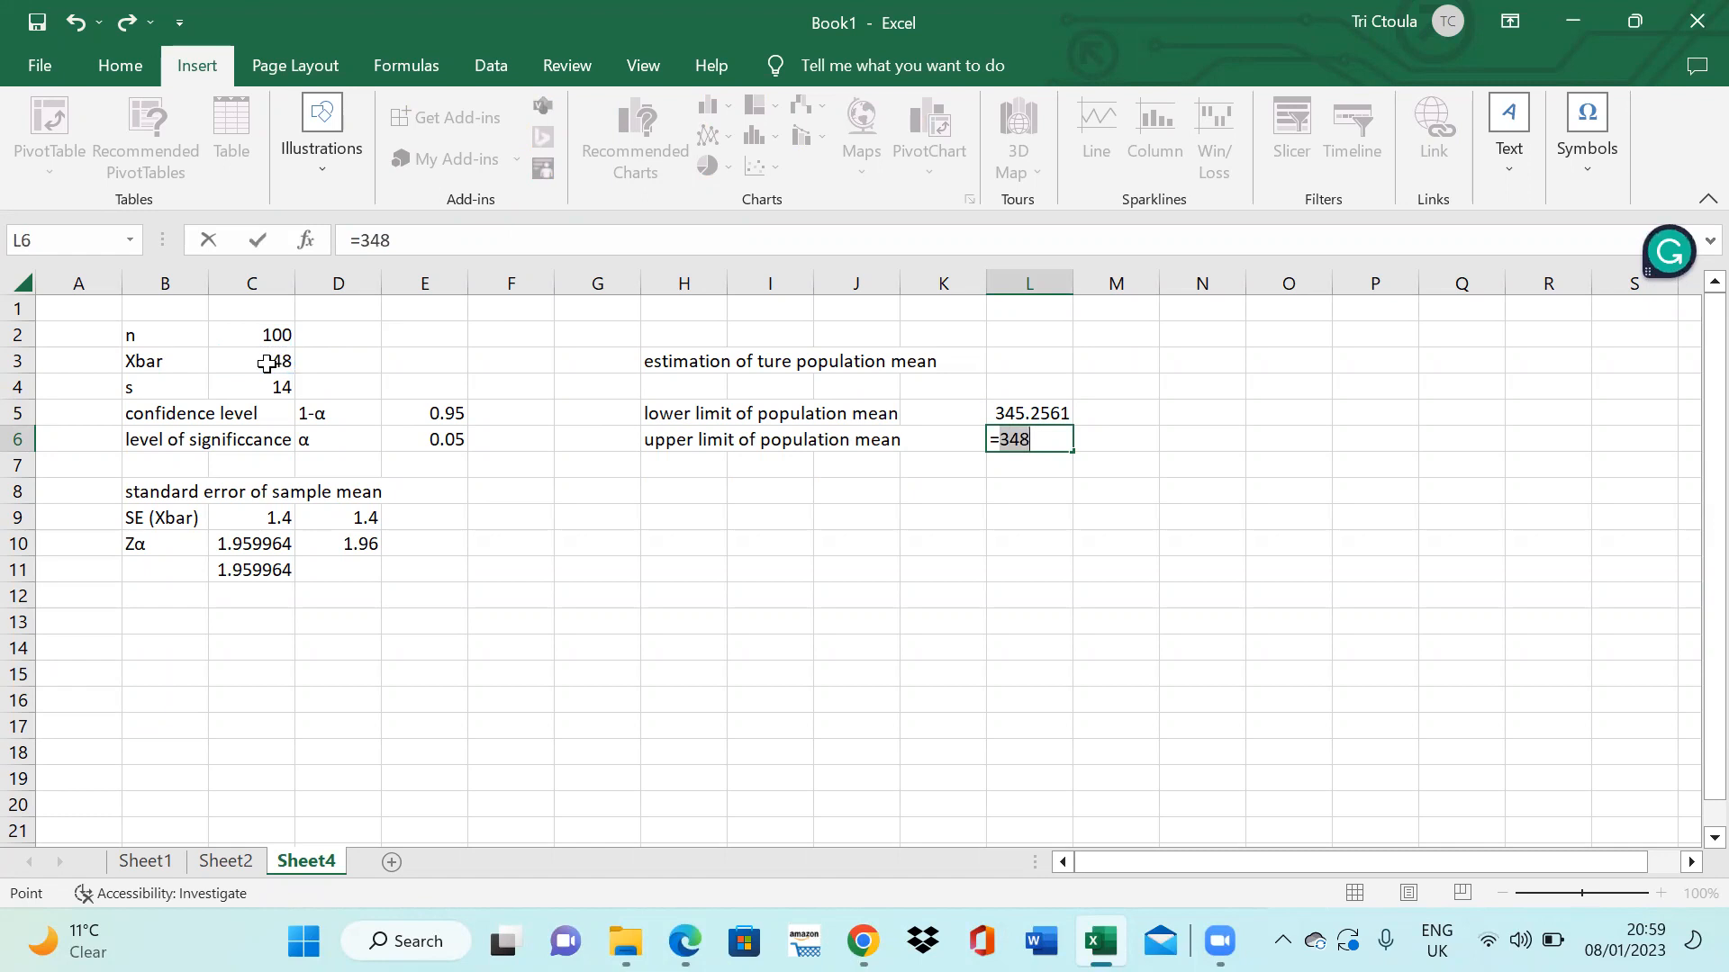
{"action": "left_click", "coordinate": [1035, 439]}
{"action": "type", "text": "+"}
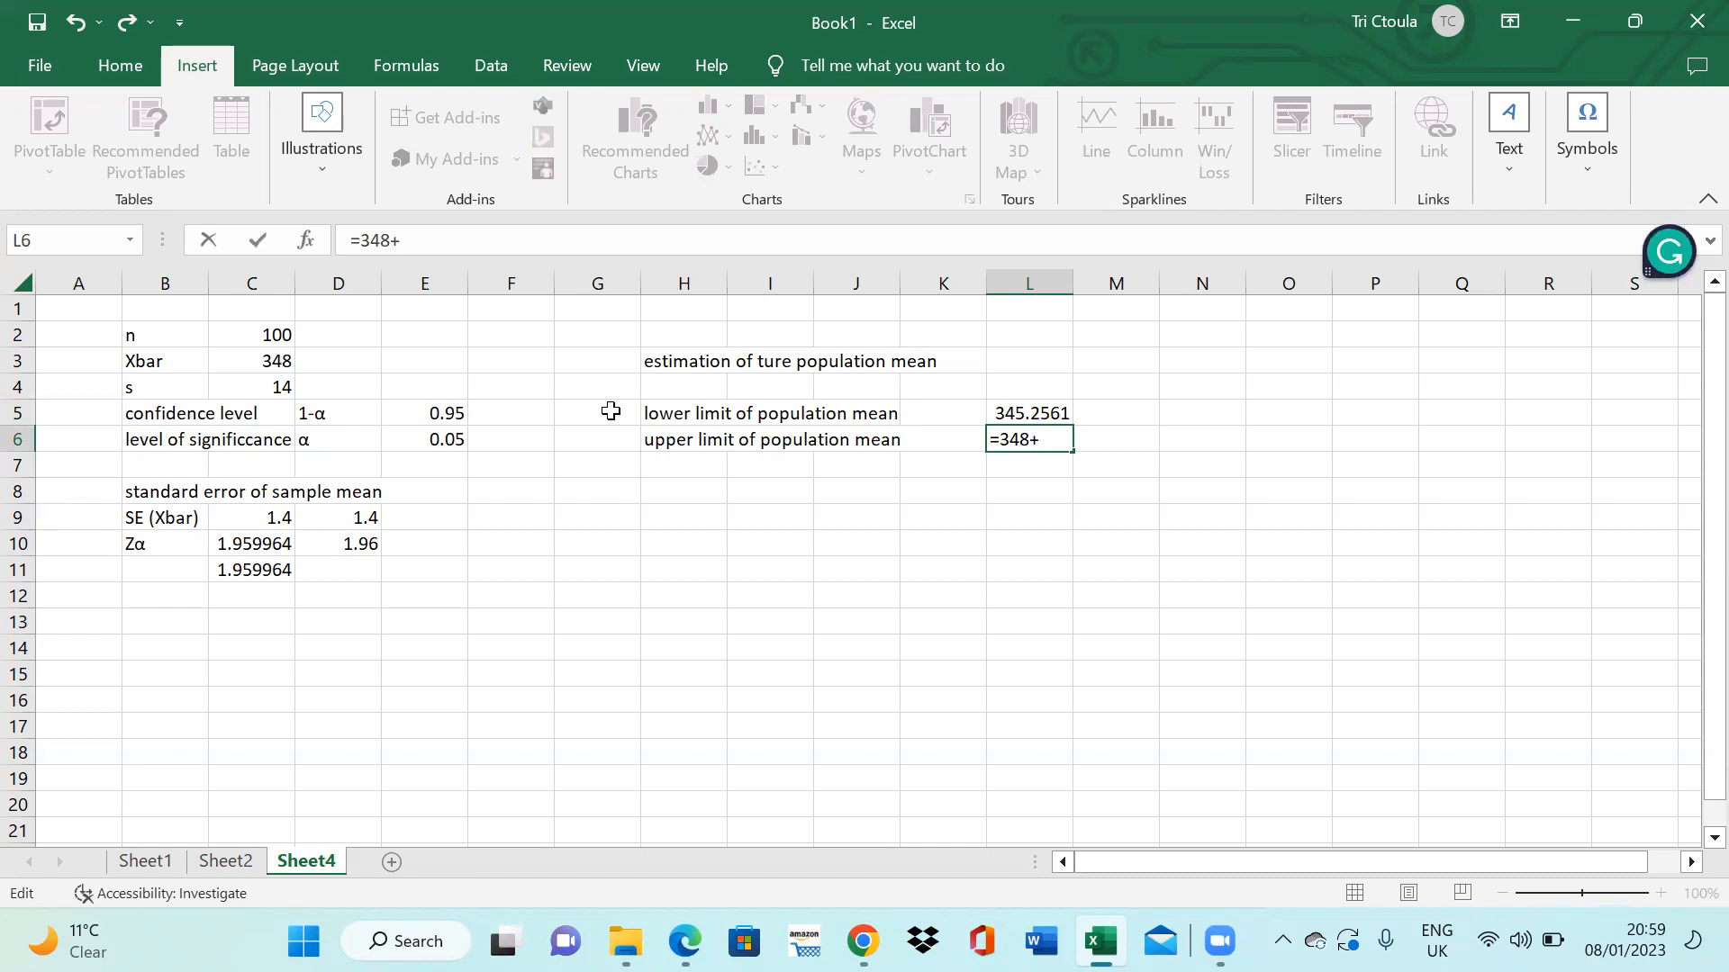
{"action": "left_click", "coordinate": [253, 540]}
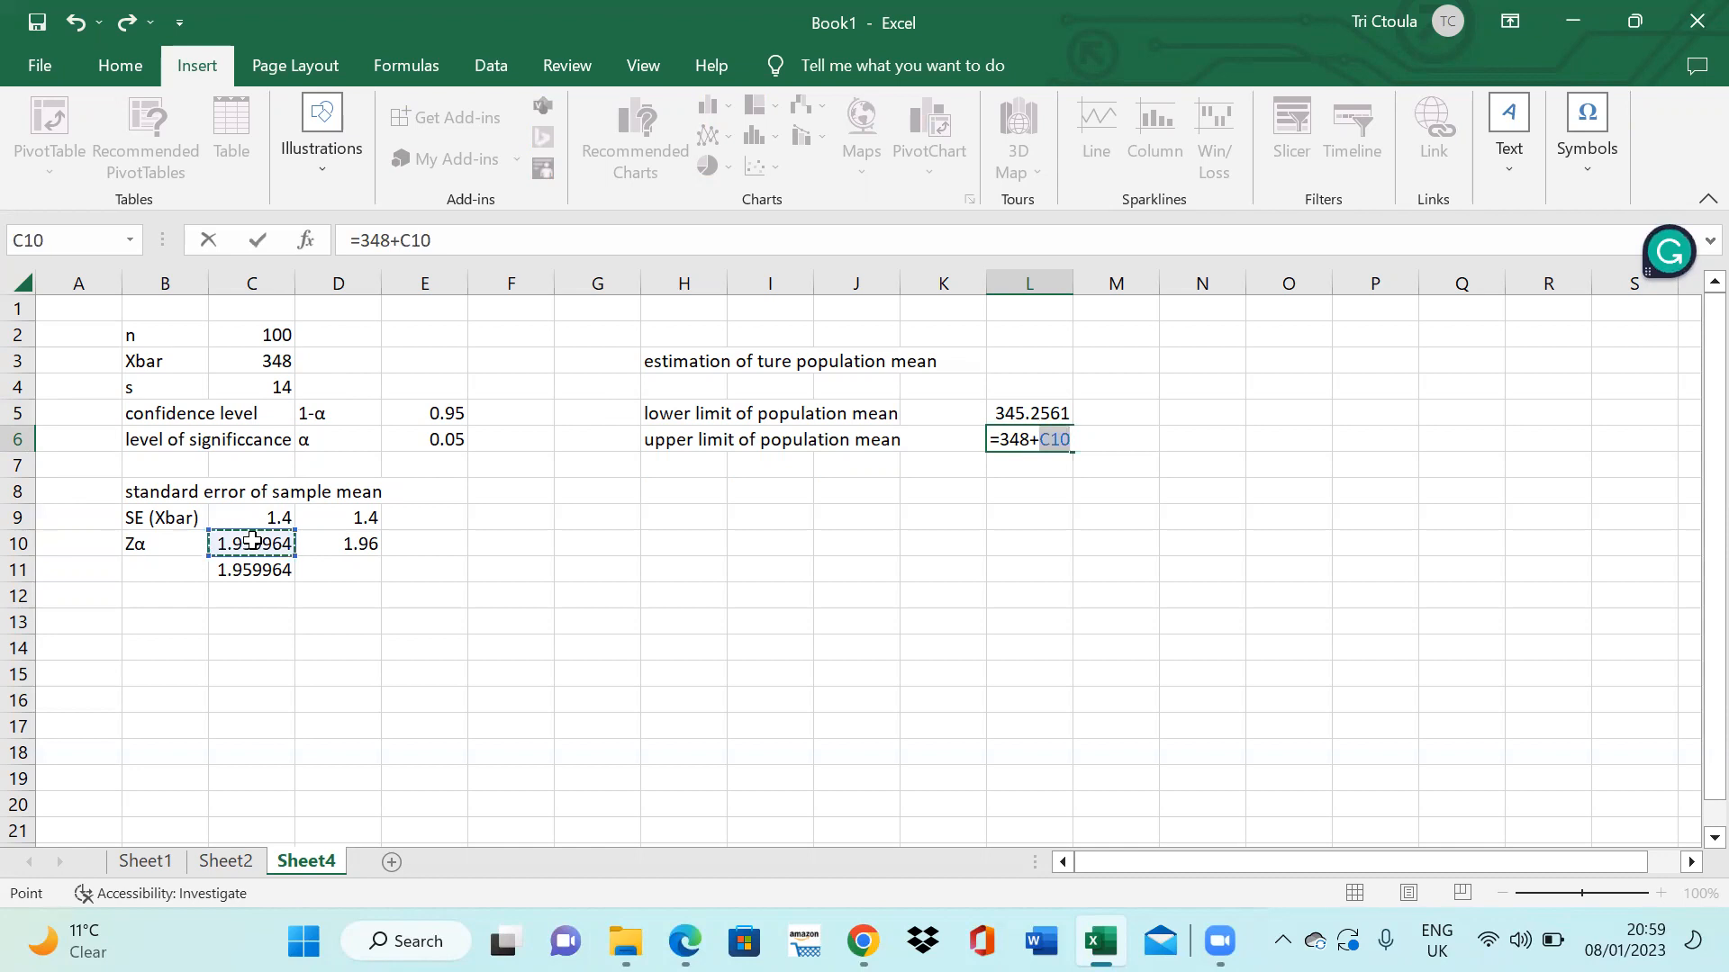
{"action": "type", "text": "*"}
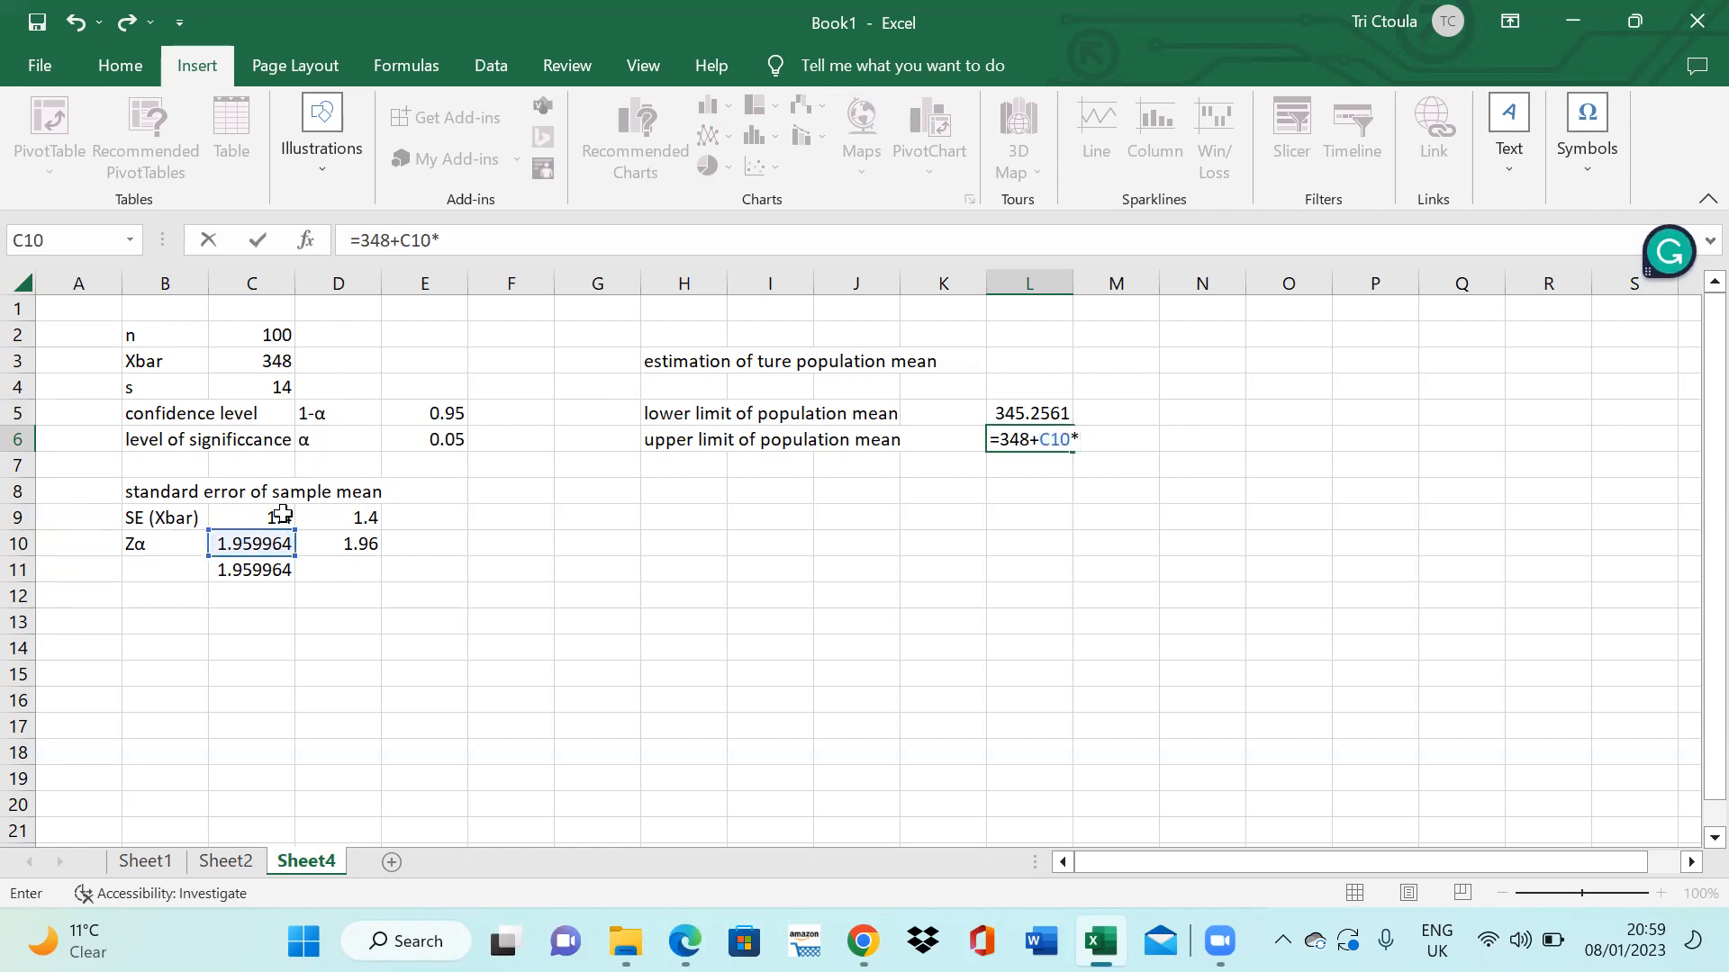
{"action": "left_click", "coordinate": [282, 515]}
{"action": "key", "text": "Return"}
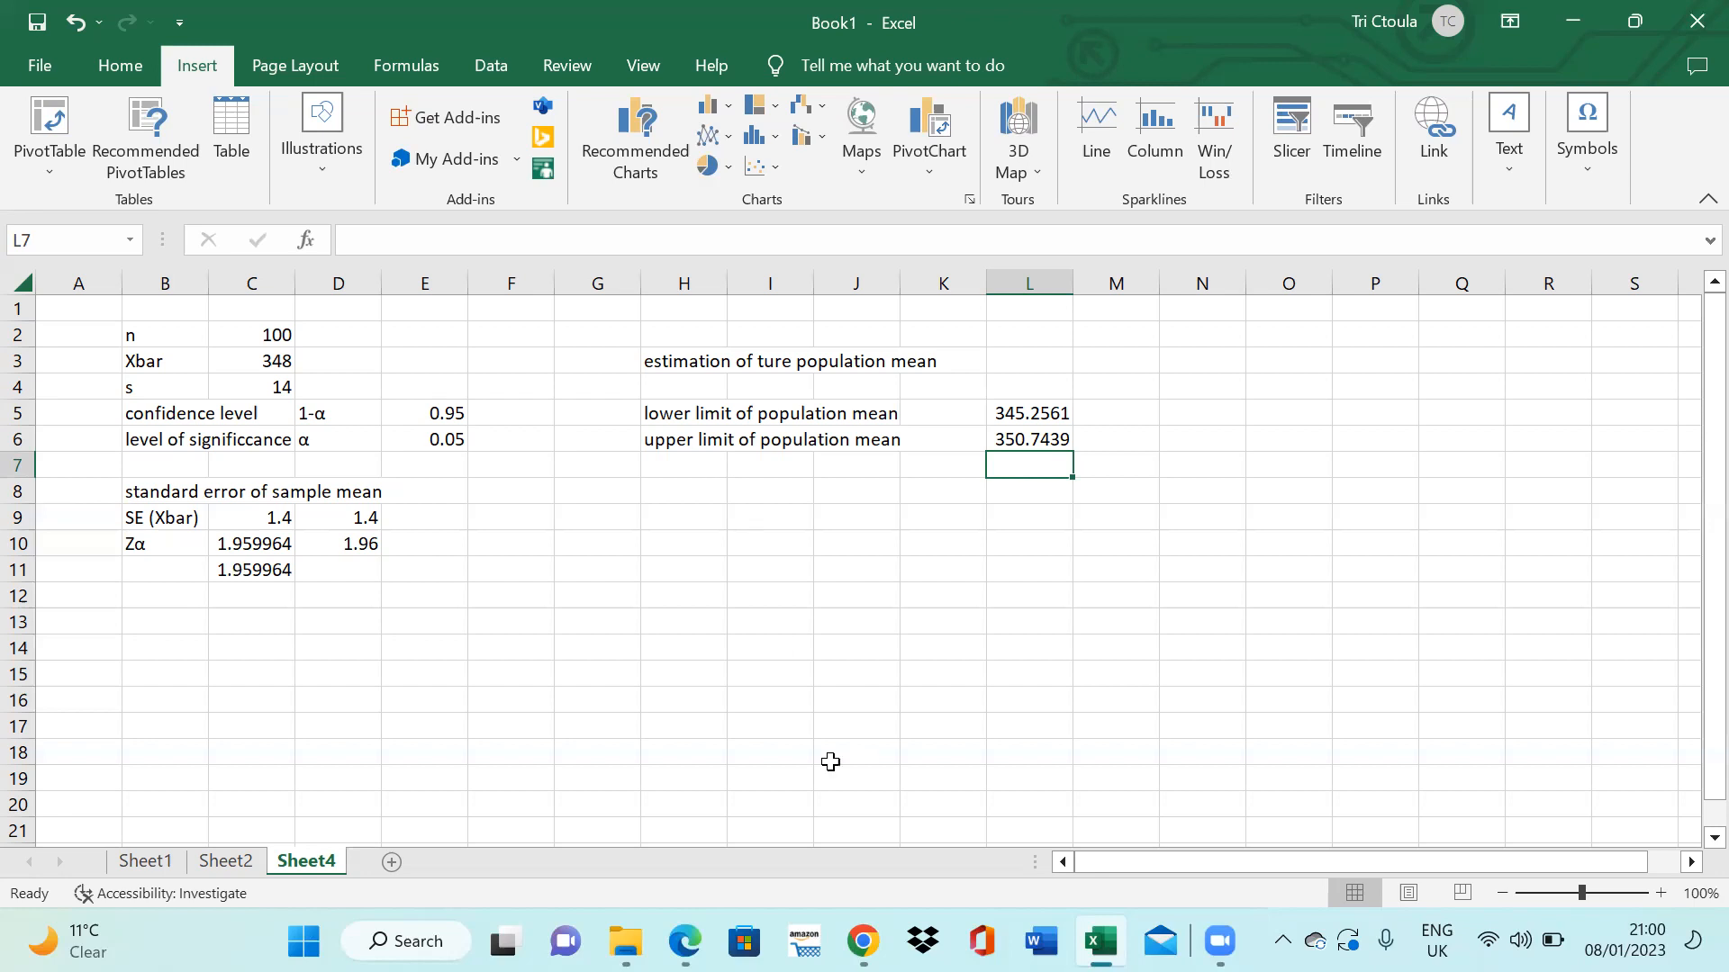
- Switch to Chrome and open google.com in place of the Zoom post-attendee page
{"action": "left_click", "coordinate": [863, 941]}
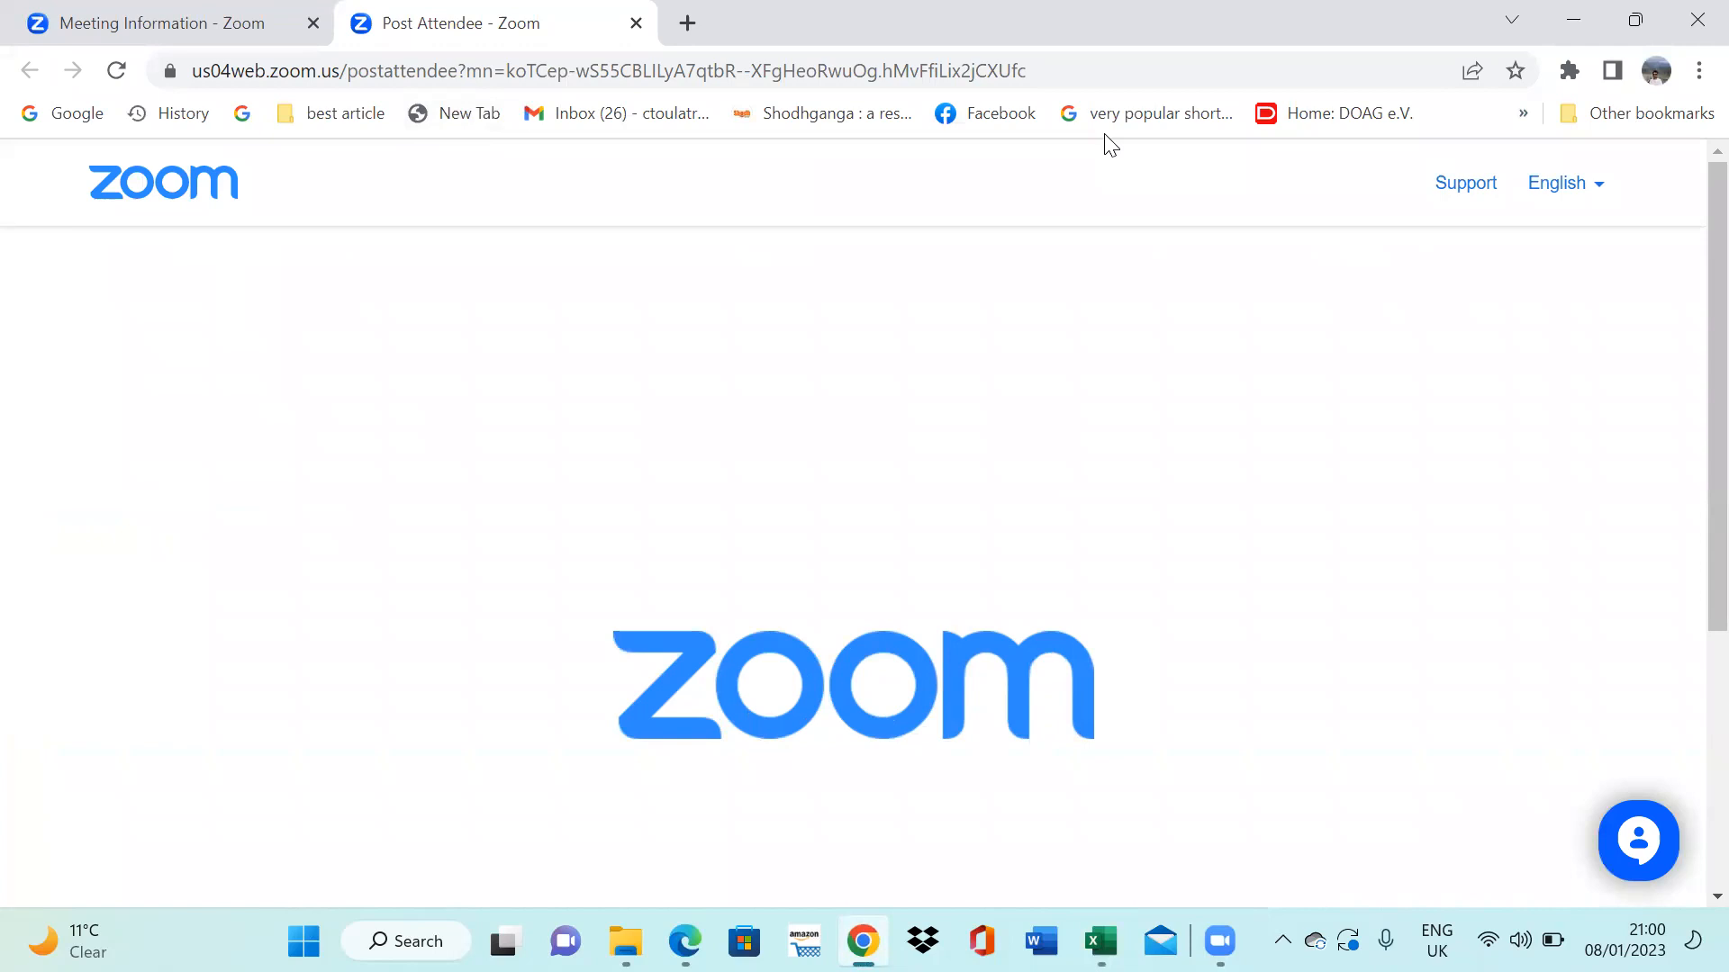
{"action": "key", "text": "ctrl+l"}
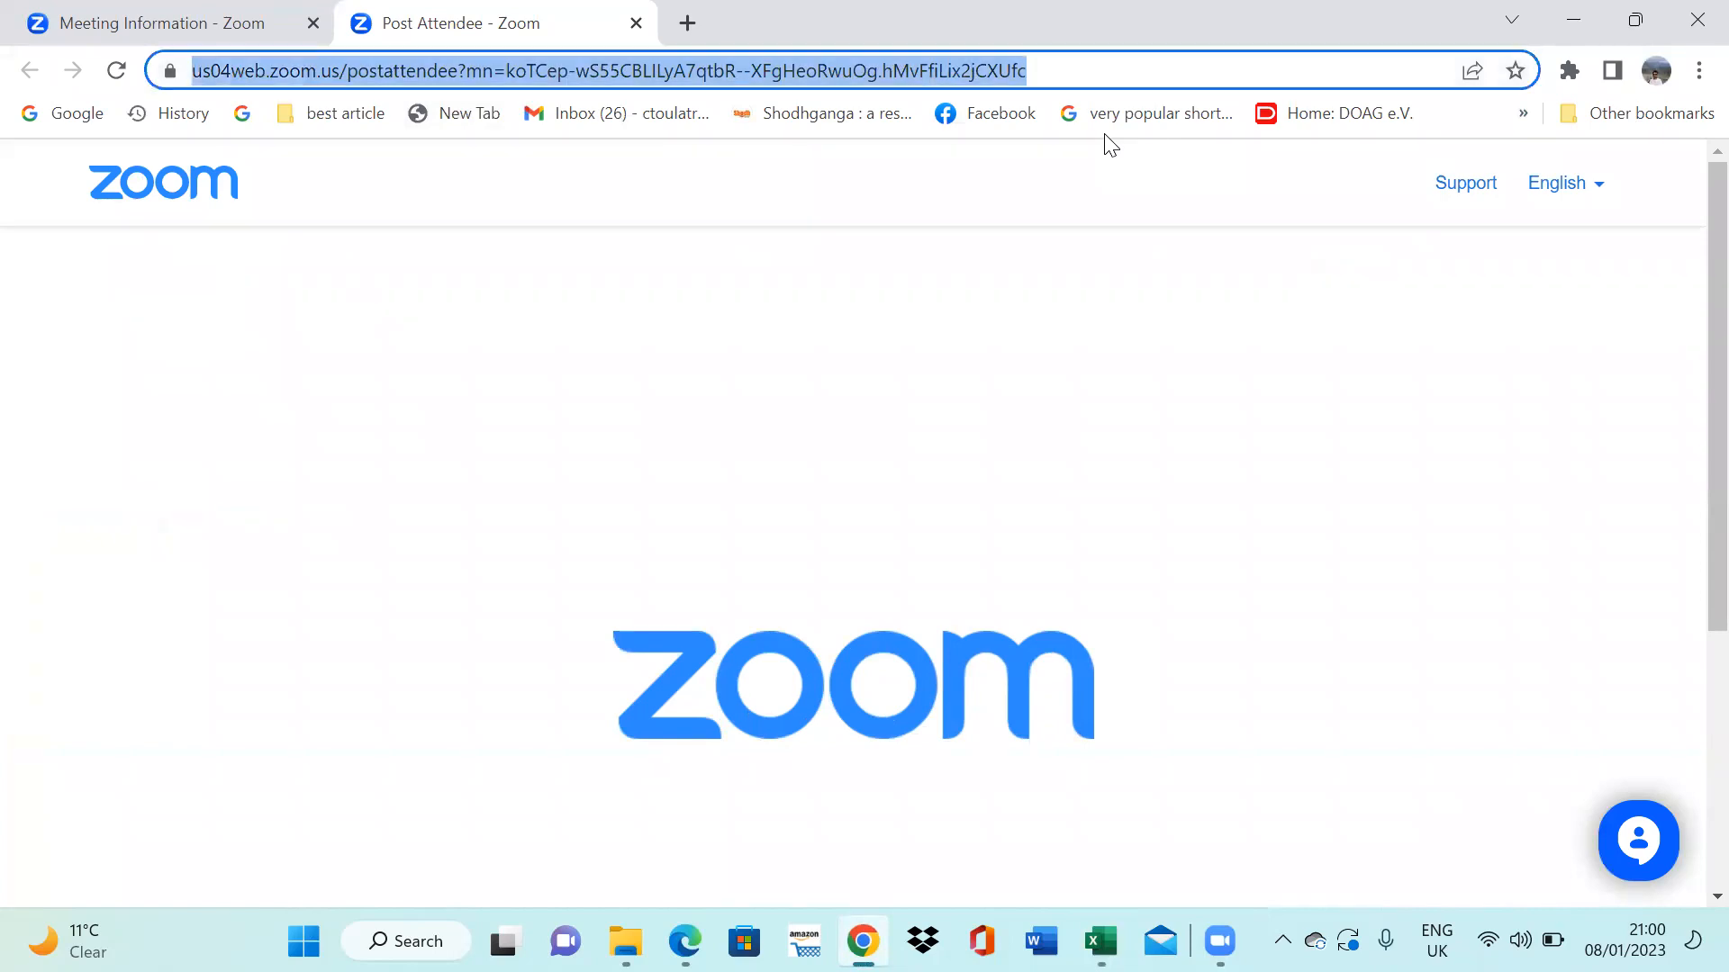
{"action": "type", "text": "goo"}
{"action": "key", "text": "Return"}
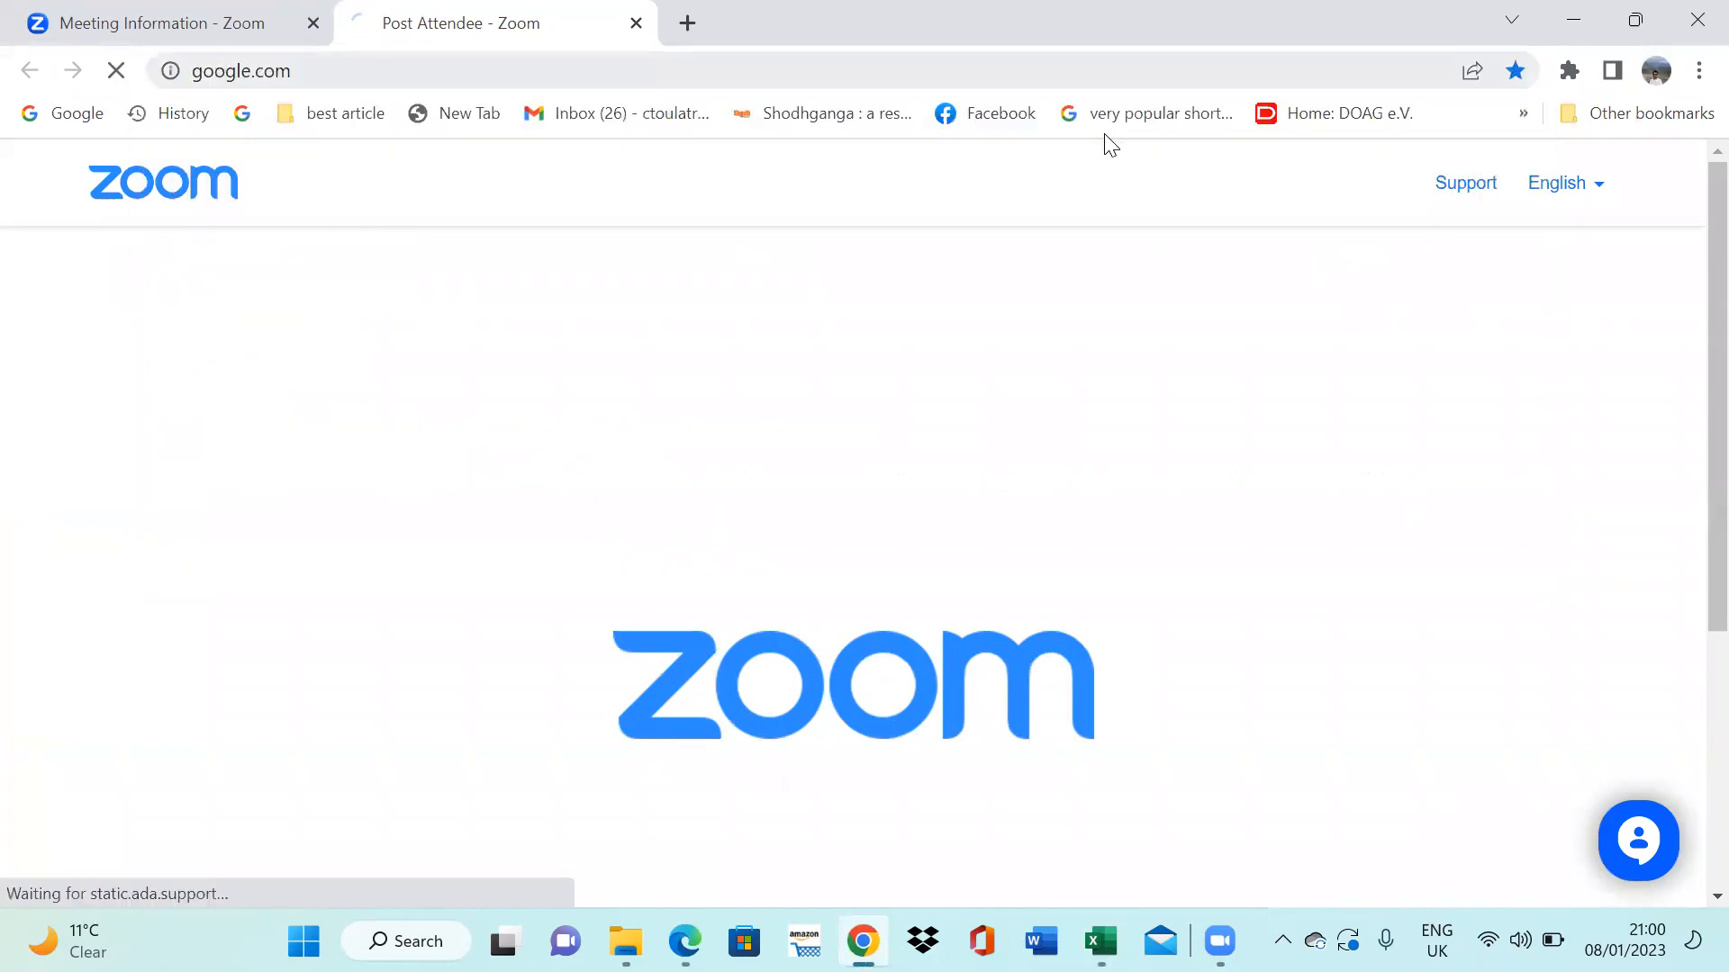
- Search Google for "estimation of ture population mean" and look over the results
{"action": "type", "text": "st"}
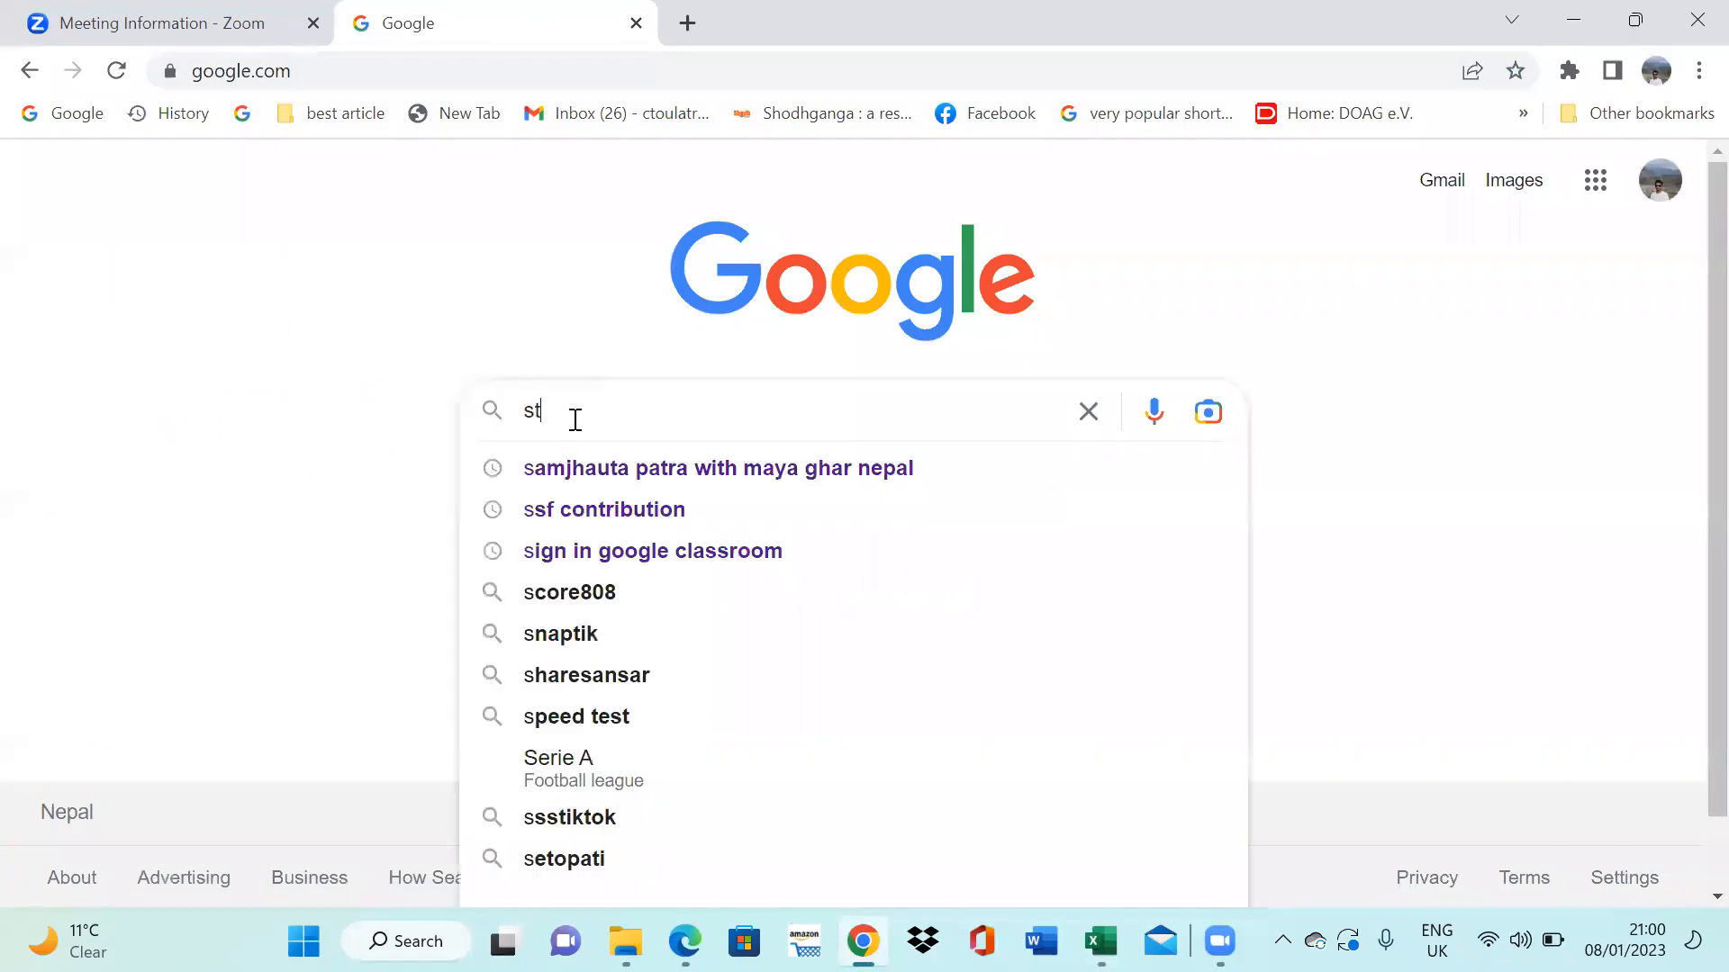
{"action": "key", "text": "BackSpace"}
{"action": "key", "text": "BackSpace"}
{"action": "type", "text": "estimat"}
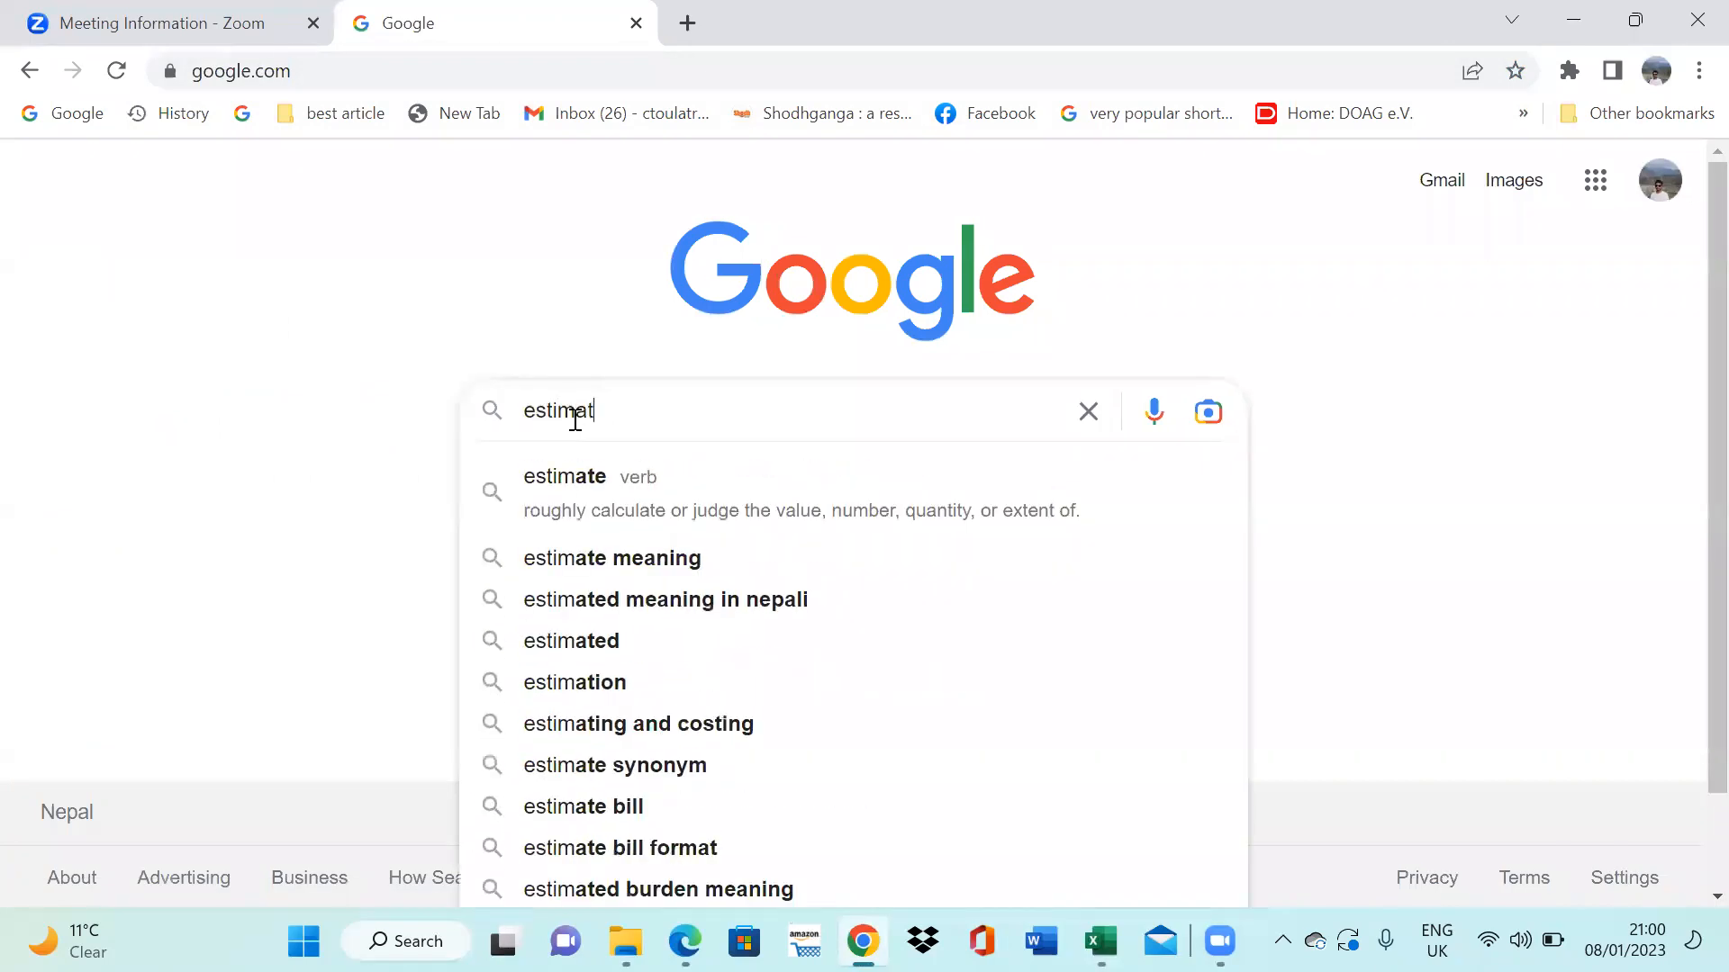
{"action": "type", "text": "ion of ture "}
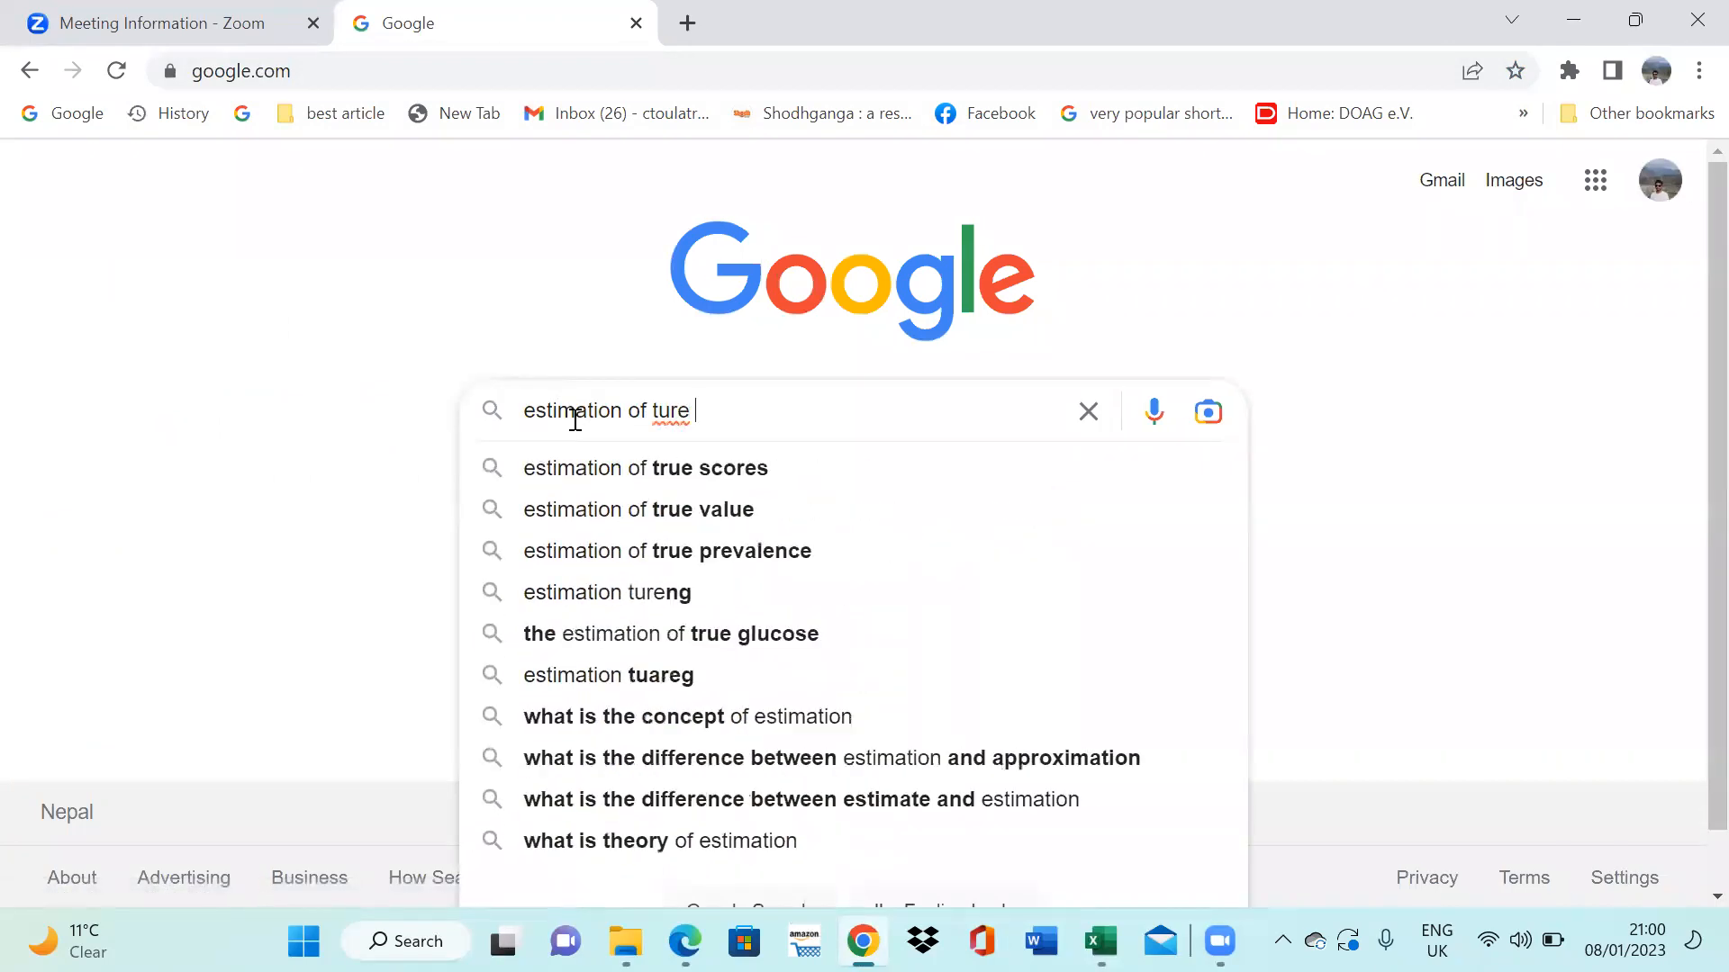
{"action": "type", "text": "populati"}
{"action": "type", "text": "on mean"}
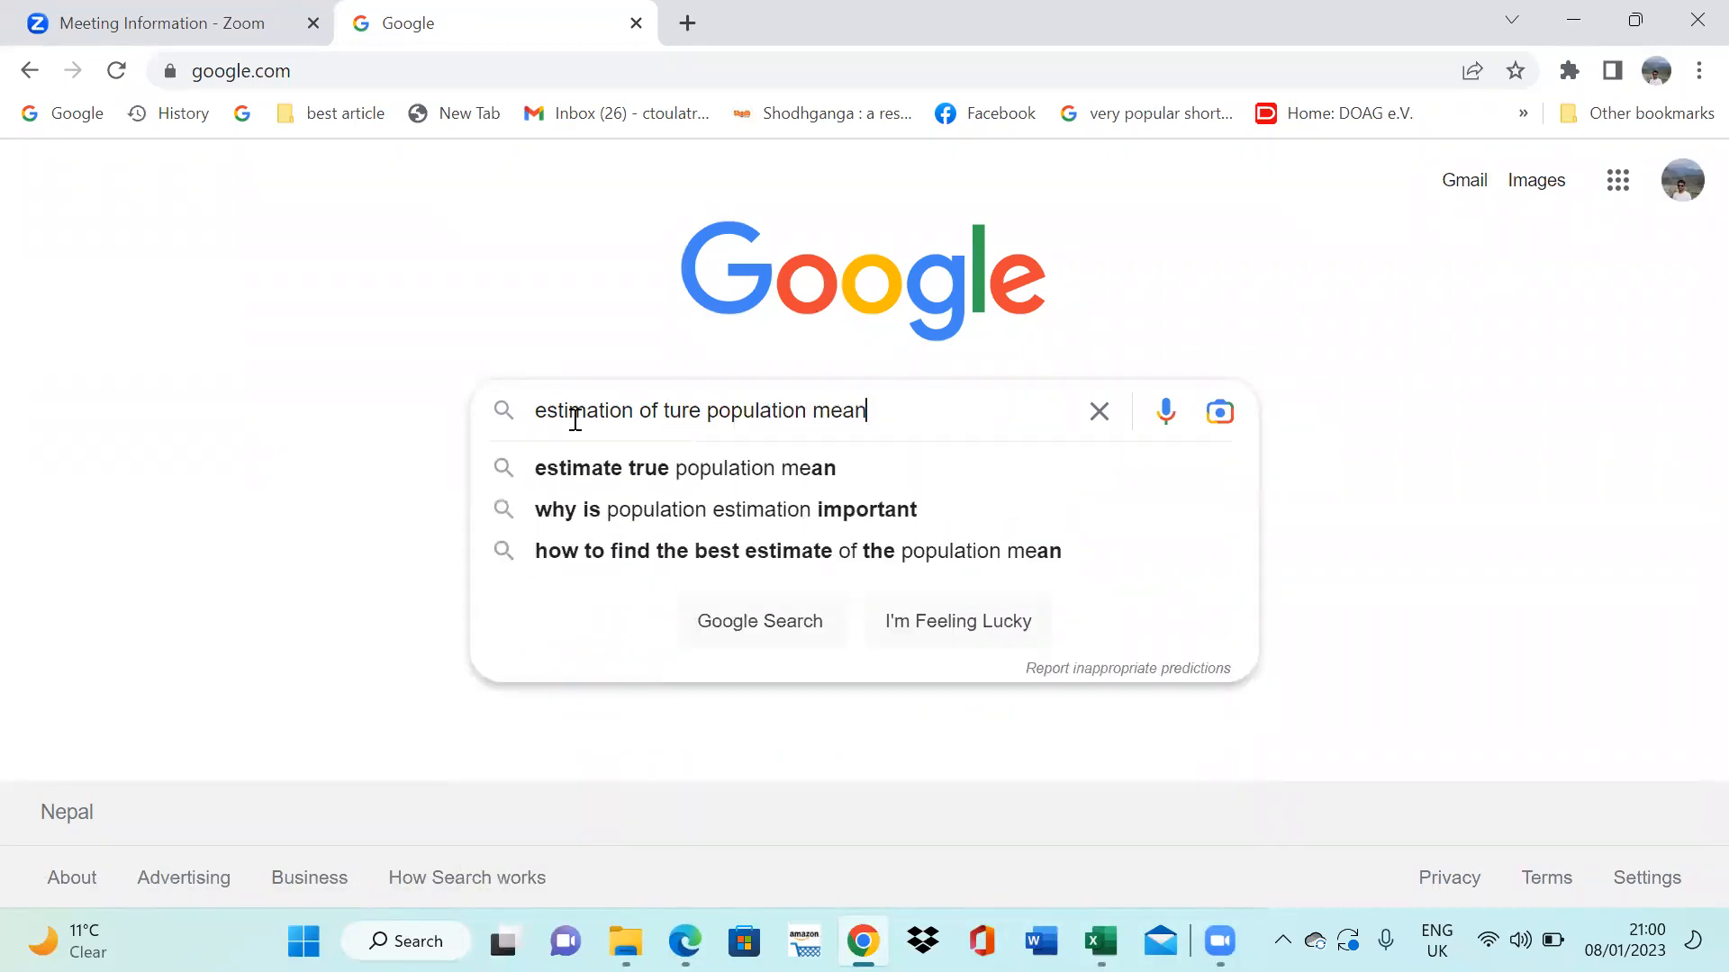
{"action": "key", "text": "Return"}
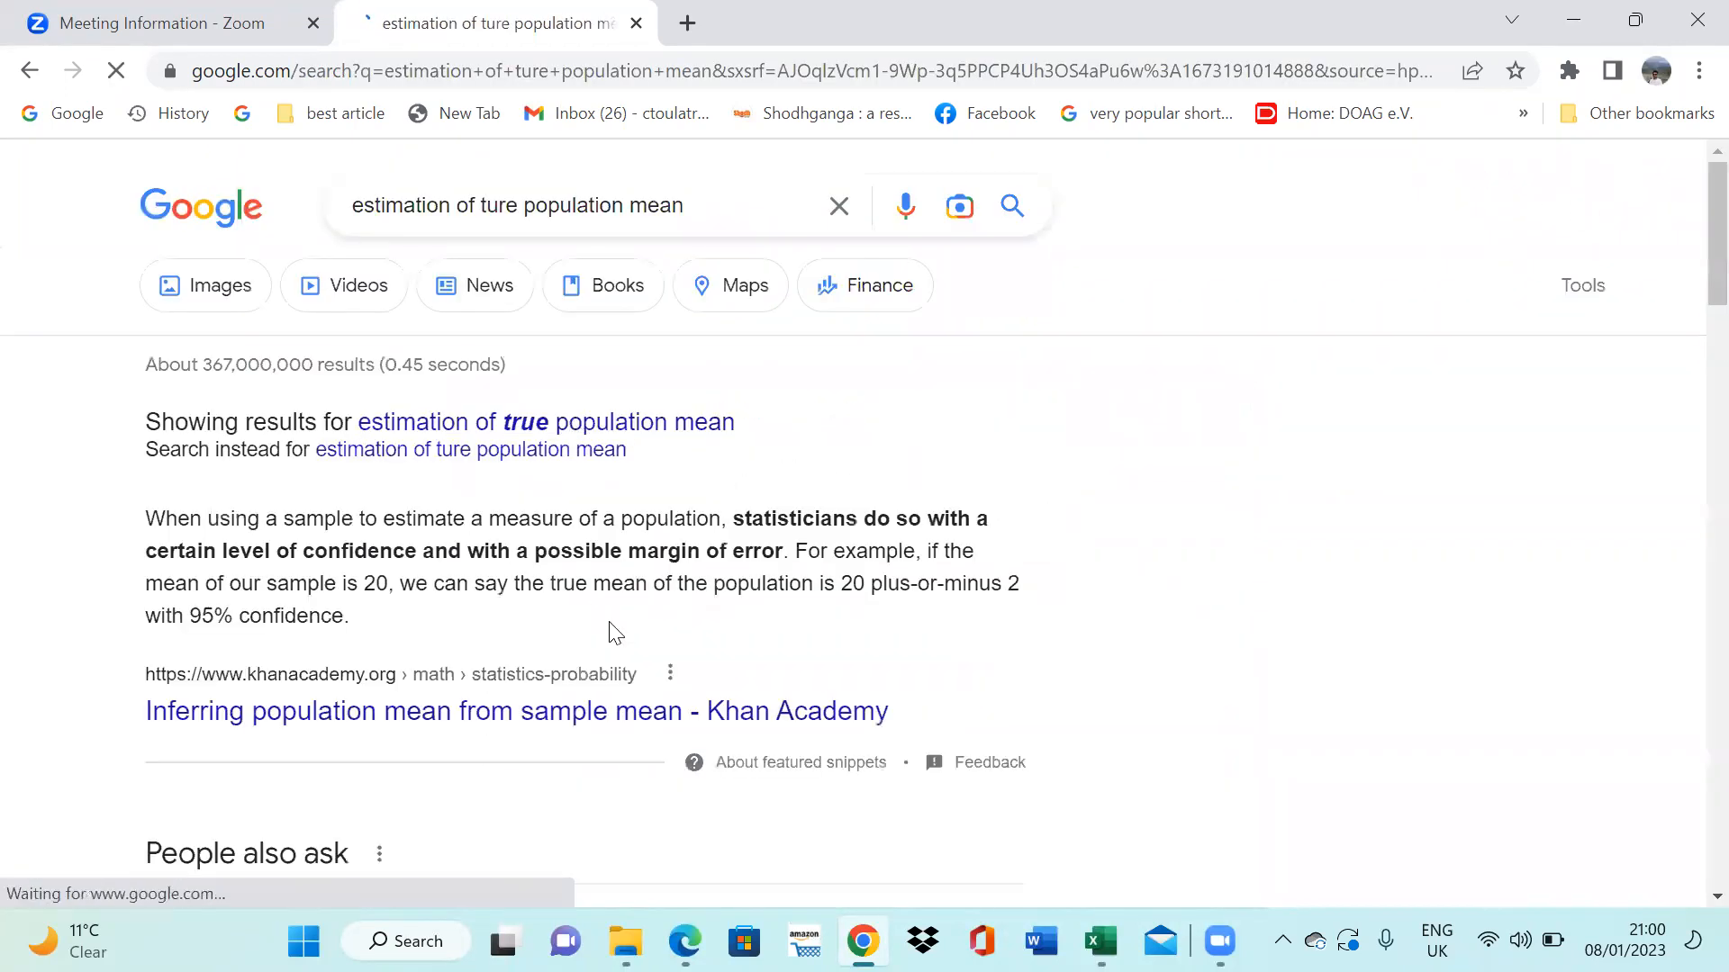
{"action": "scroll", "coordinate": [613, 626], "scroll_direction": "down", "scroll_amount": 10}
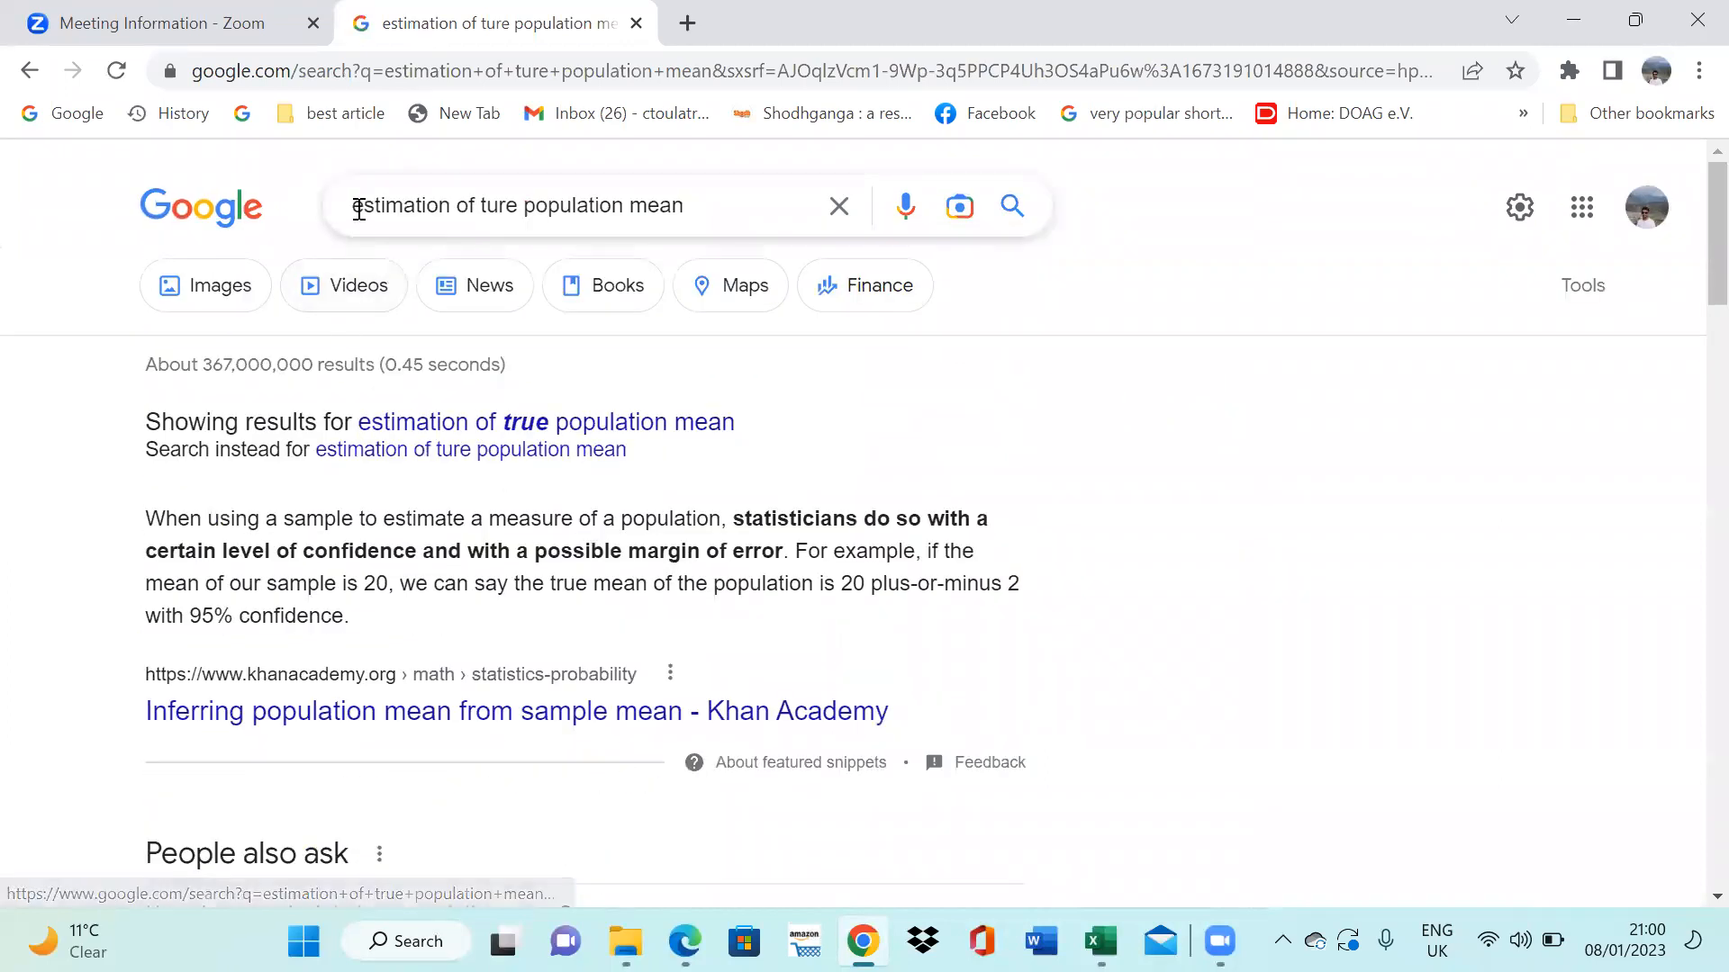
- Refine the search to "formula for estimation of ture population mean" and browse the results for the confidence interval formula
{"action": "left_click", "coordinate": [356, 208]}
{"action": "type", "text": "for"}
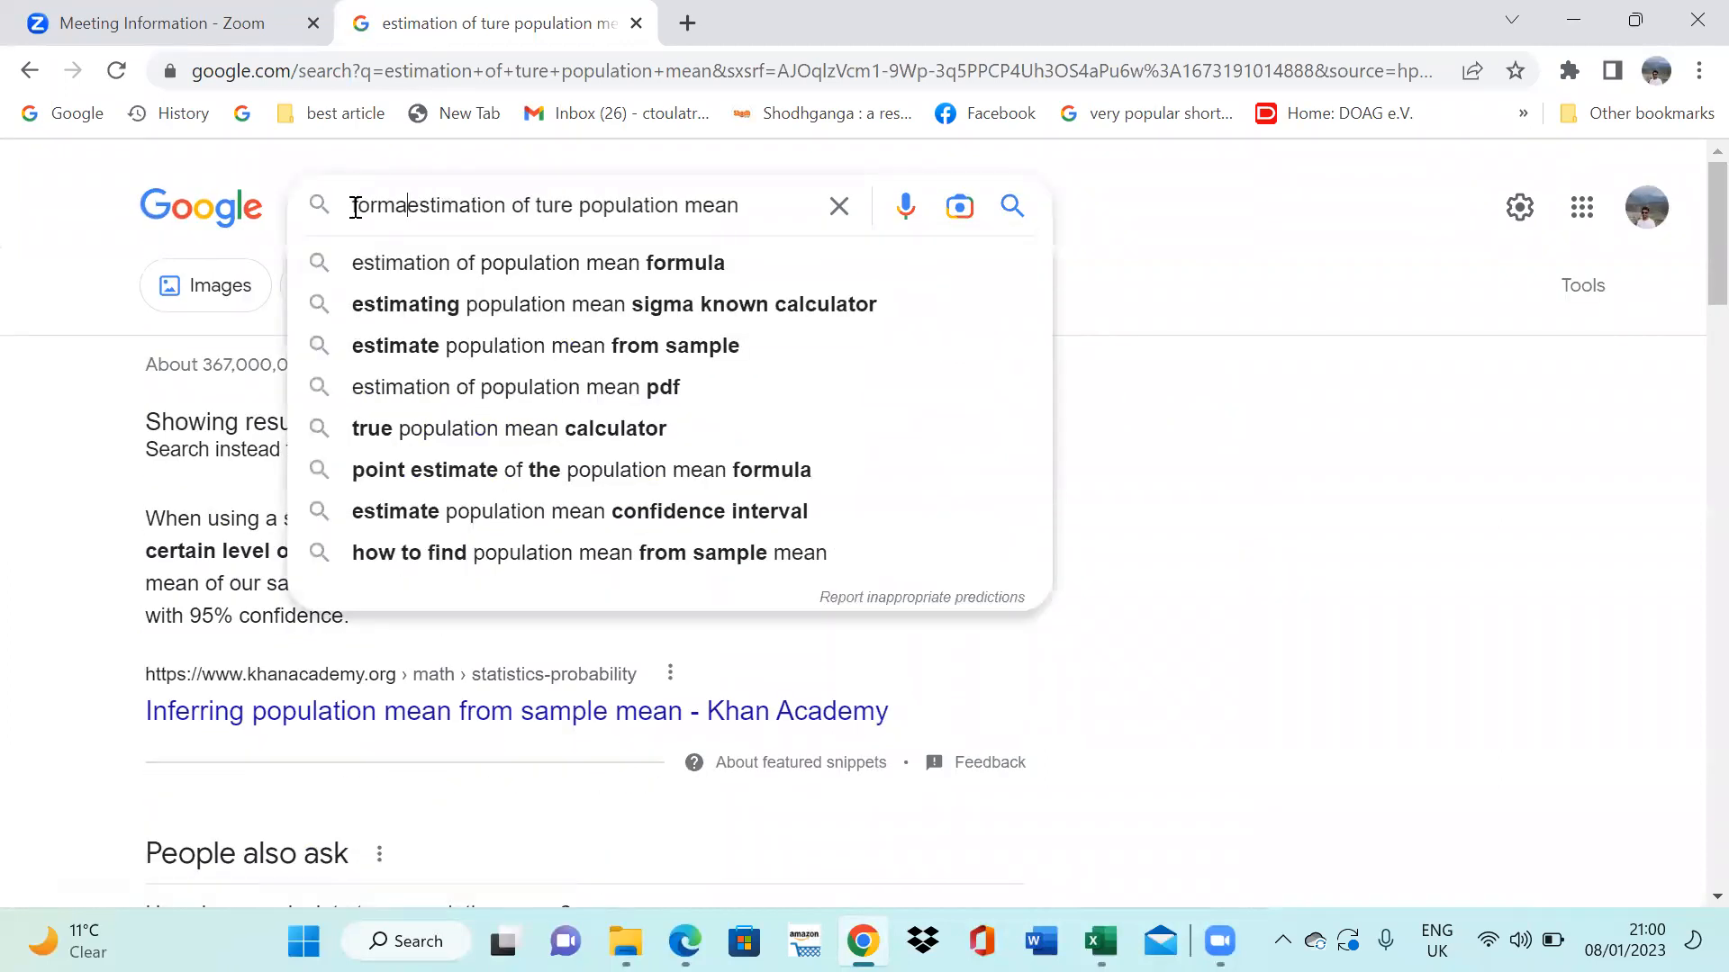
{"action": "type", "text": "mula fo"}
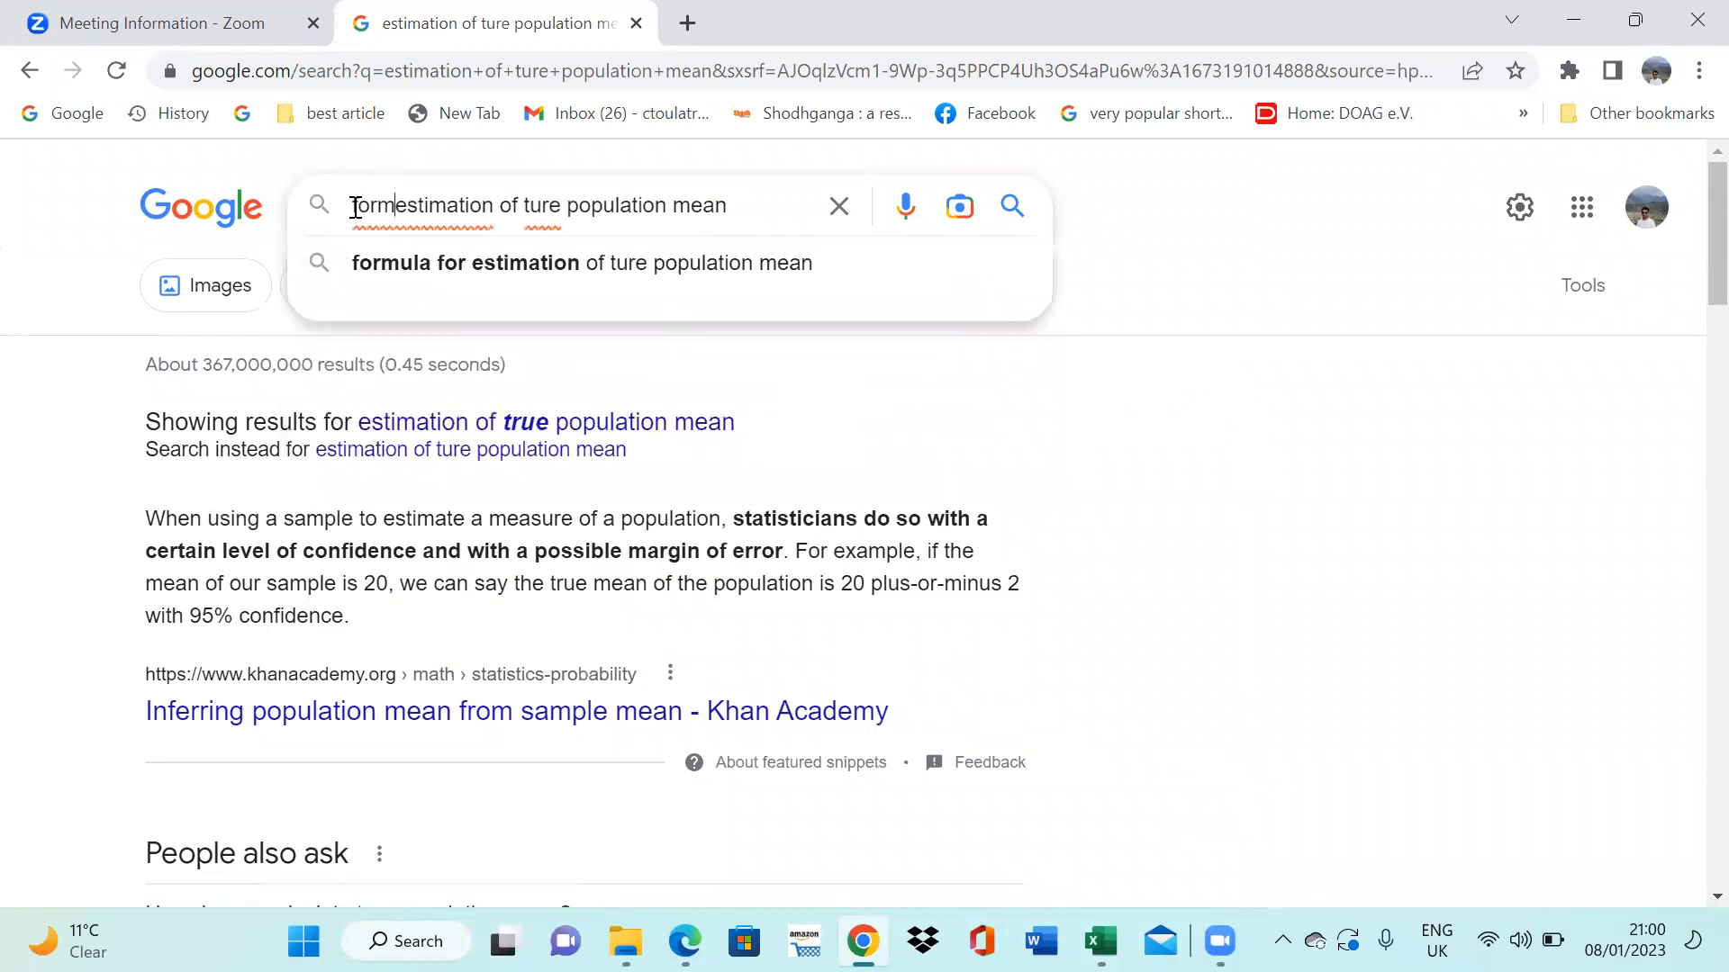
{"action": "type", "text": "r"}
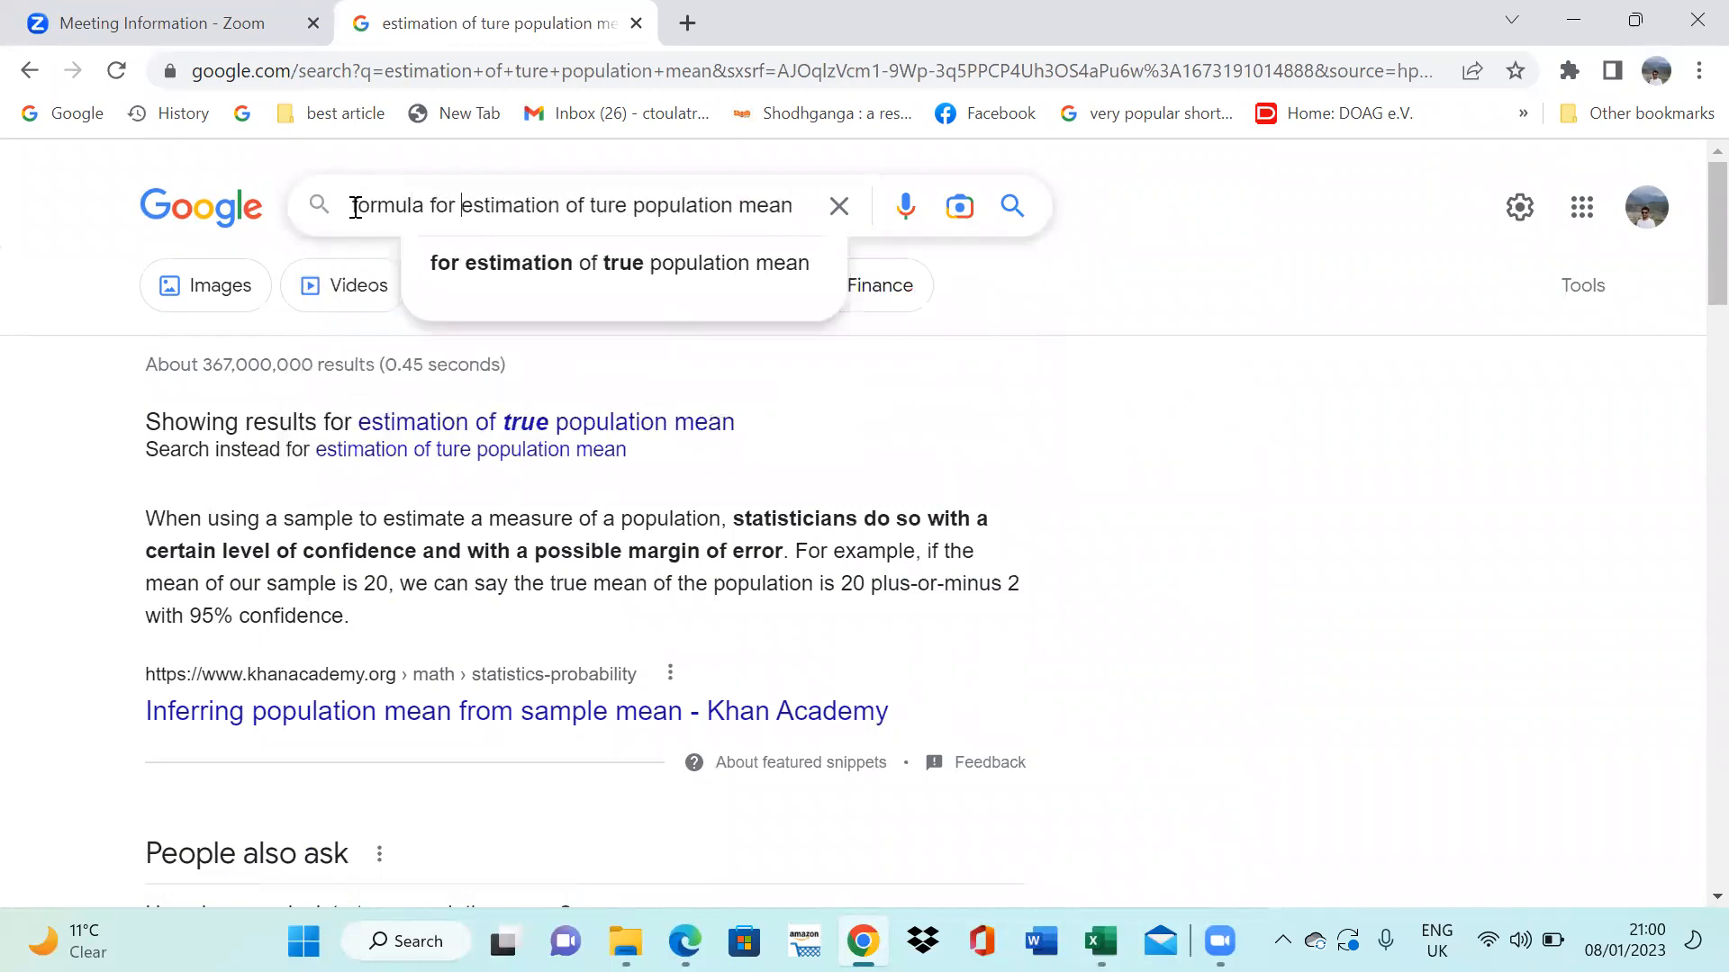
{"action": "key", "text": "Return"}
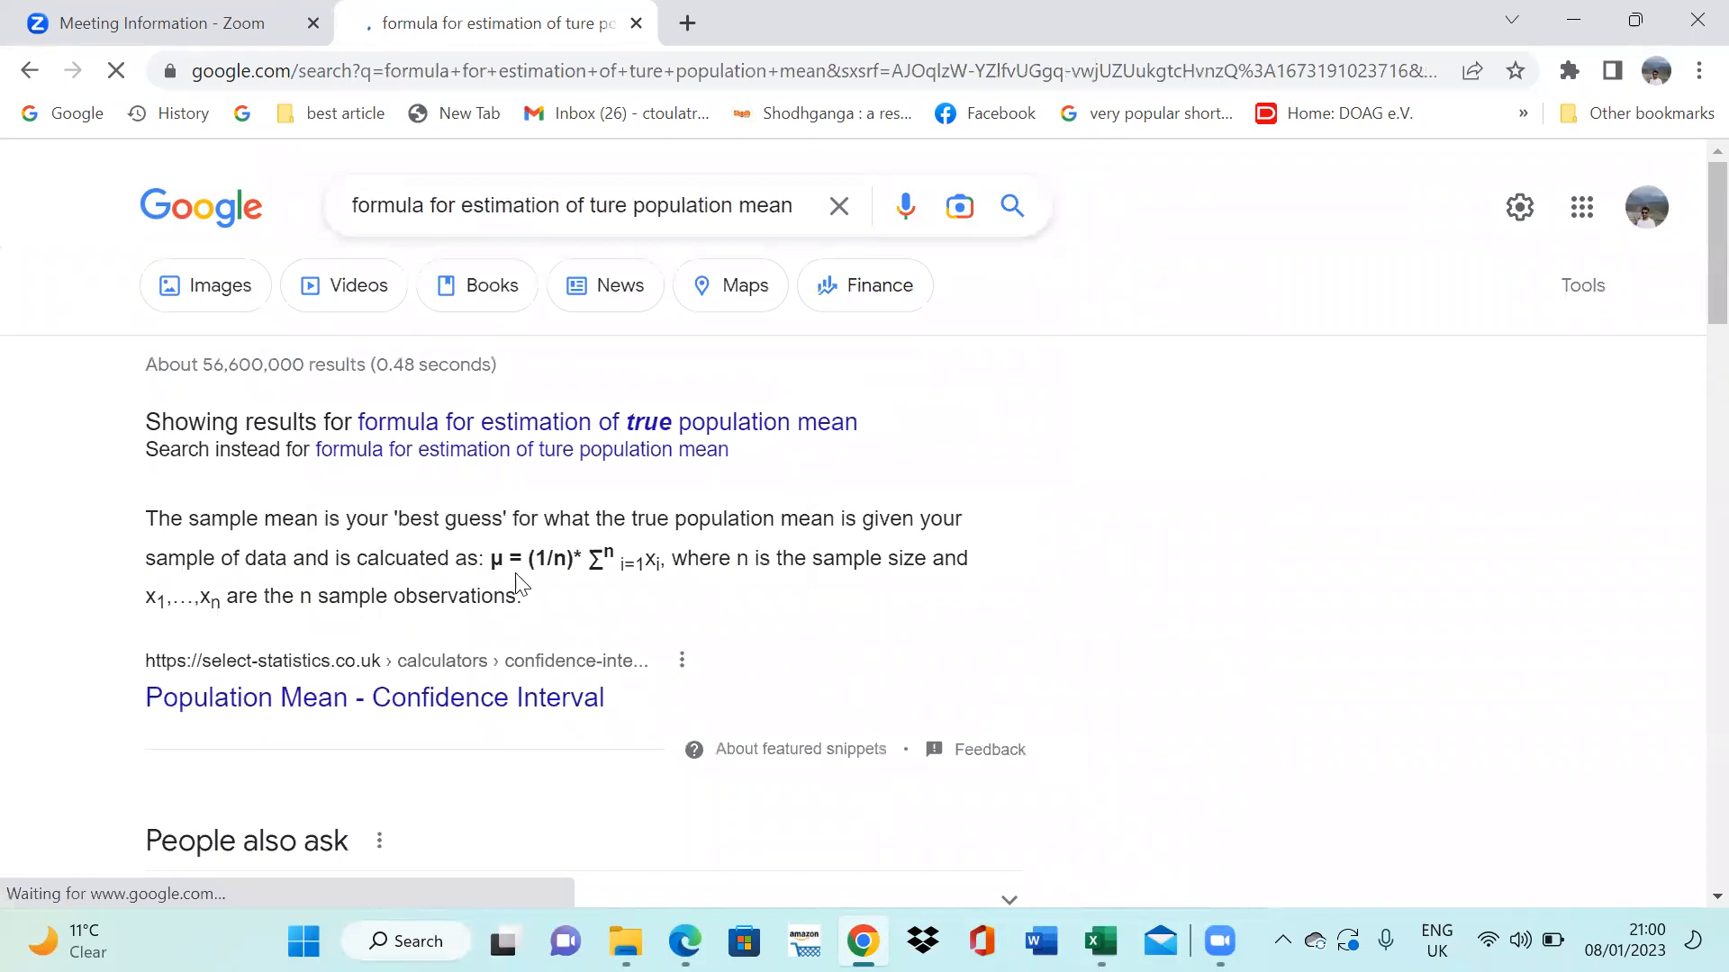
{"action": "scroll", "coordinate": [530, 593], "scroll_direction": "down", "scroll_amount": 3}
{"action": "scroll", "coordinate": [529, 593], "scroll_direction": "down", "scroll_amount": 15}
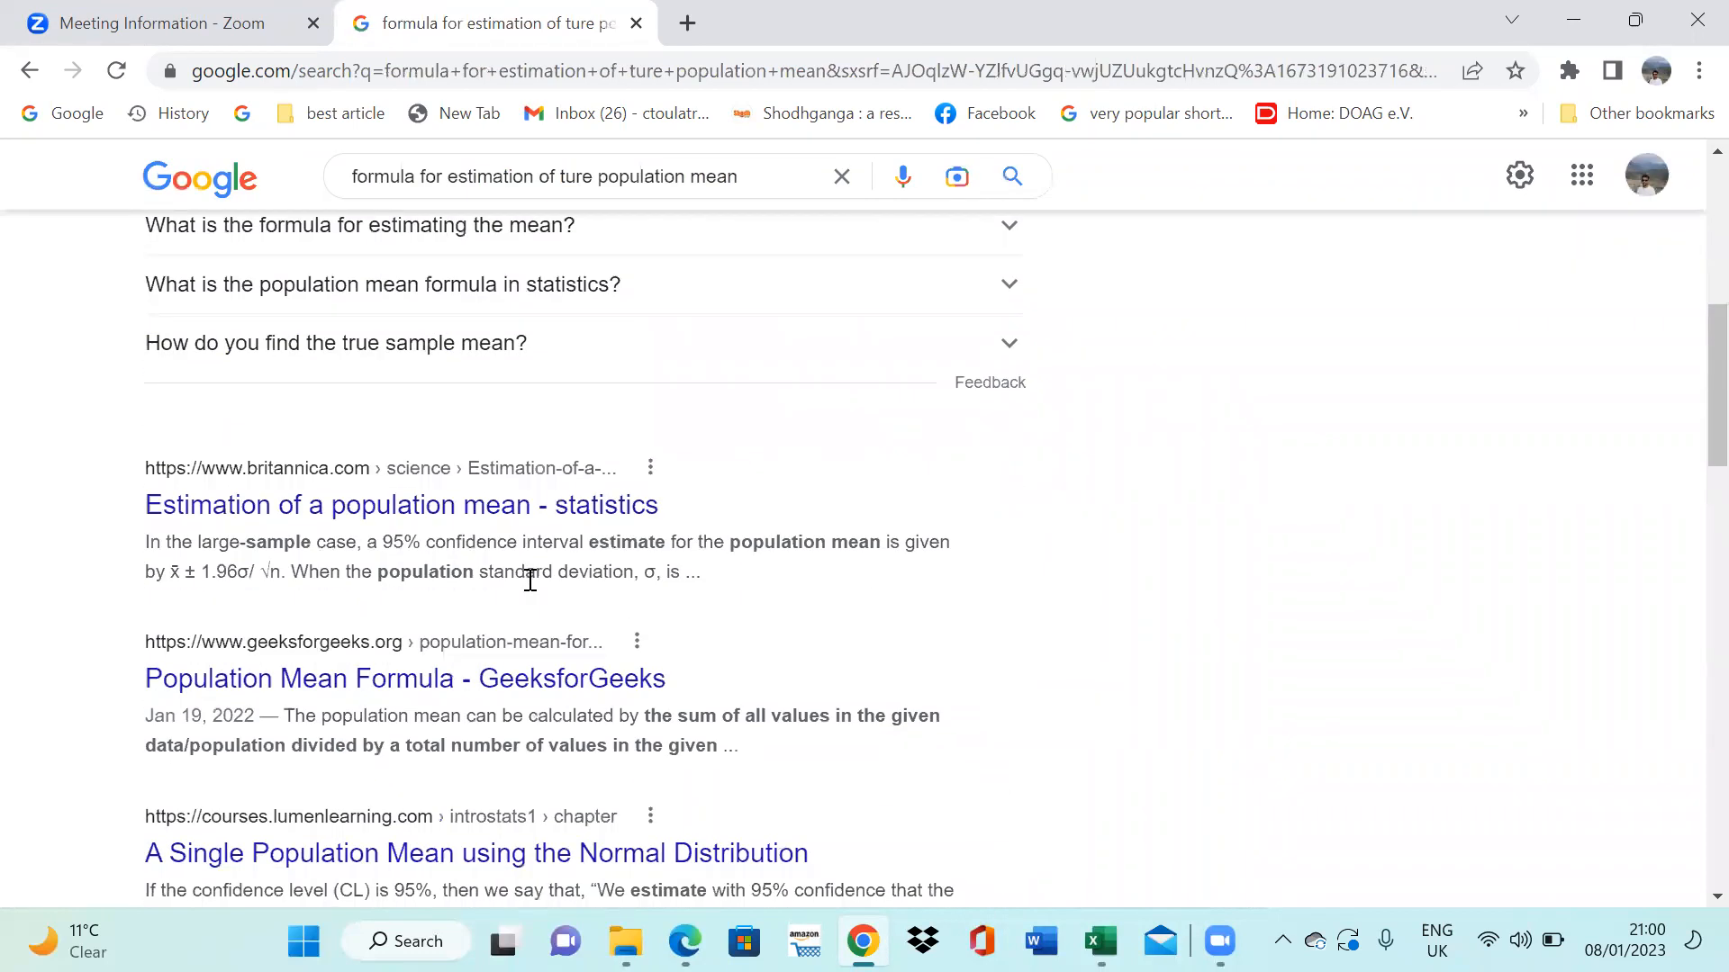
- Open the select-statistics.co.uk result "Population Mean - Confidence Interval" and look over its definitions, confidence interval formula and calculator
{"action": "scroll", "coordinate": [530, 592], "scroll_direction": "down", "scroll_amount": 6}
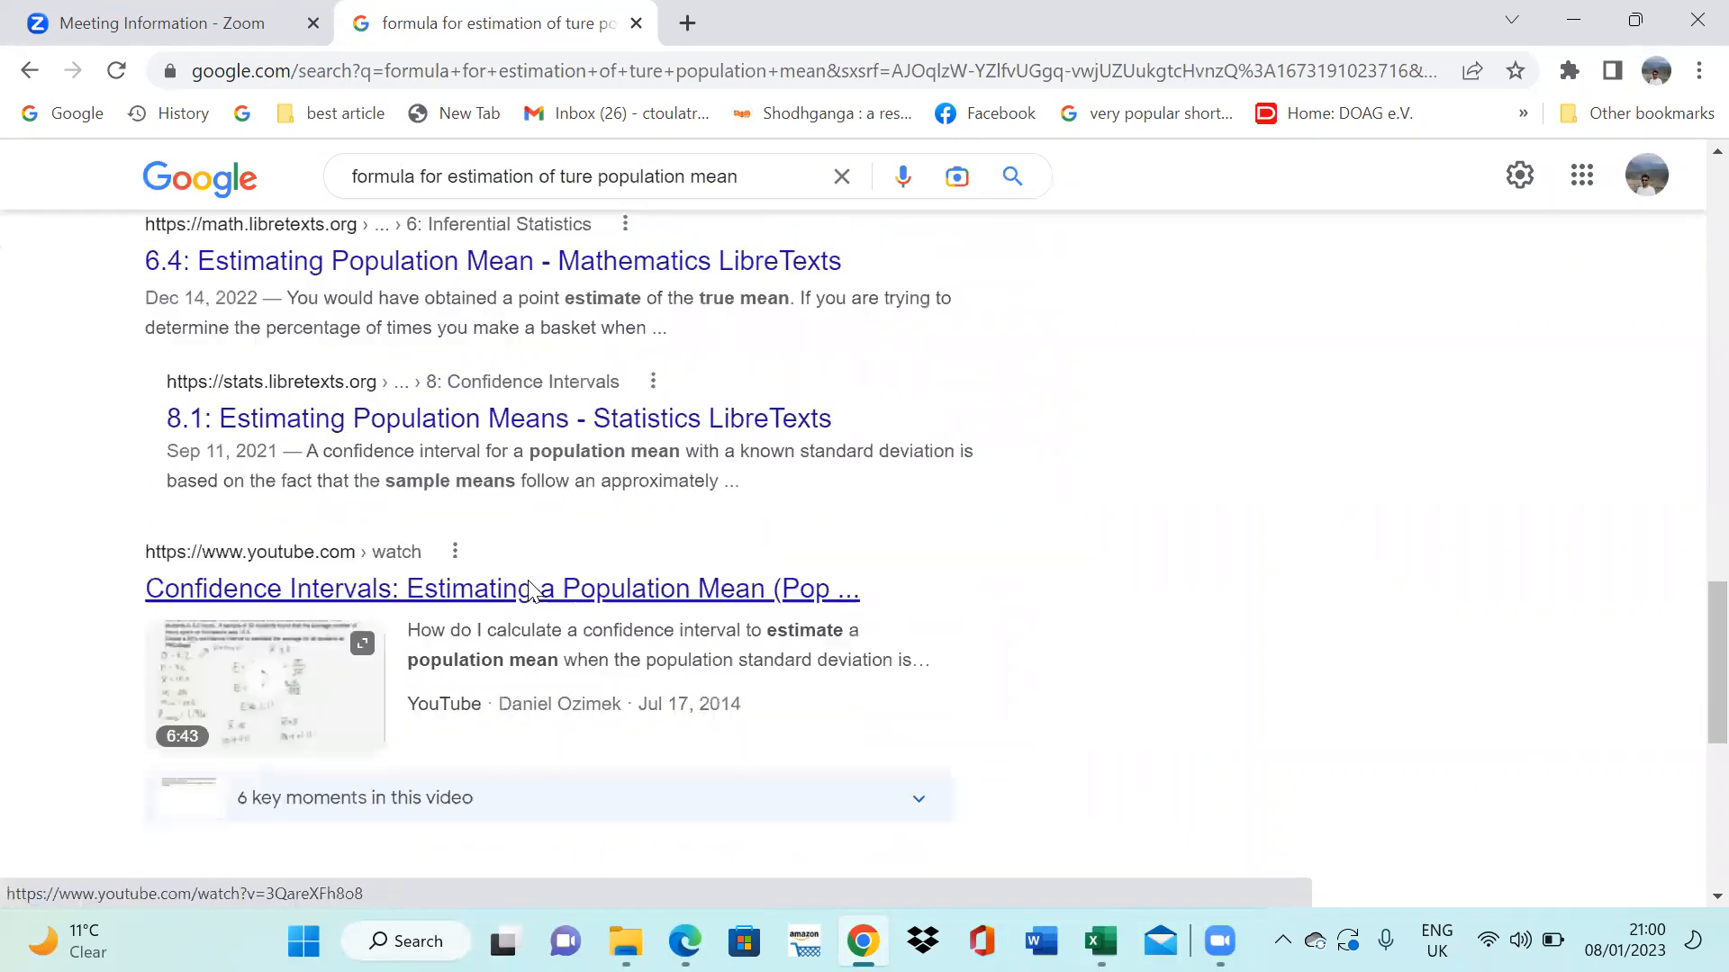
{"action": "scroll", "coordinate": [529, 582], "scroll_direction": "up", "scroll_amount": 20}
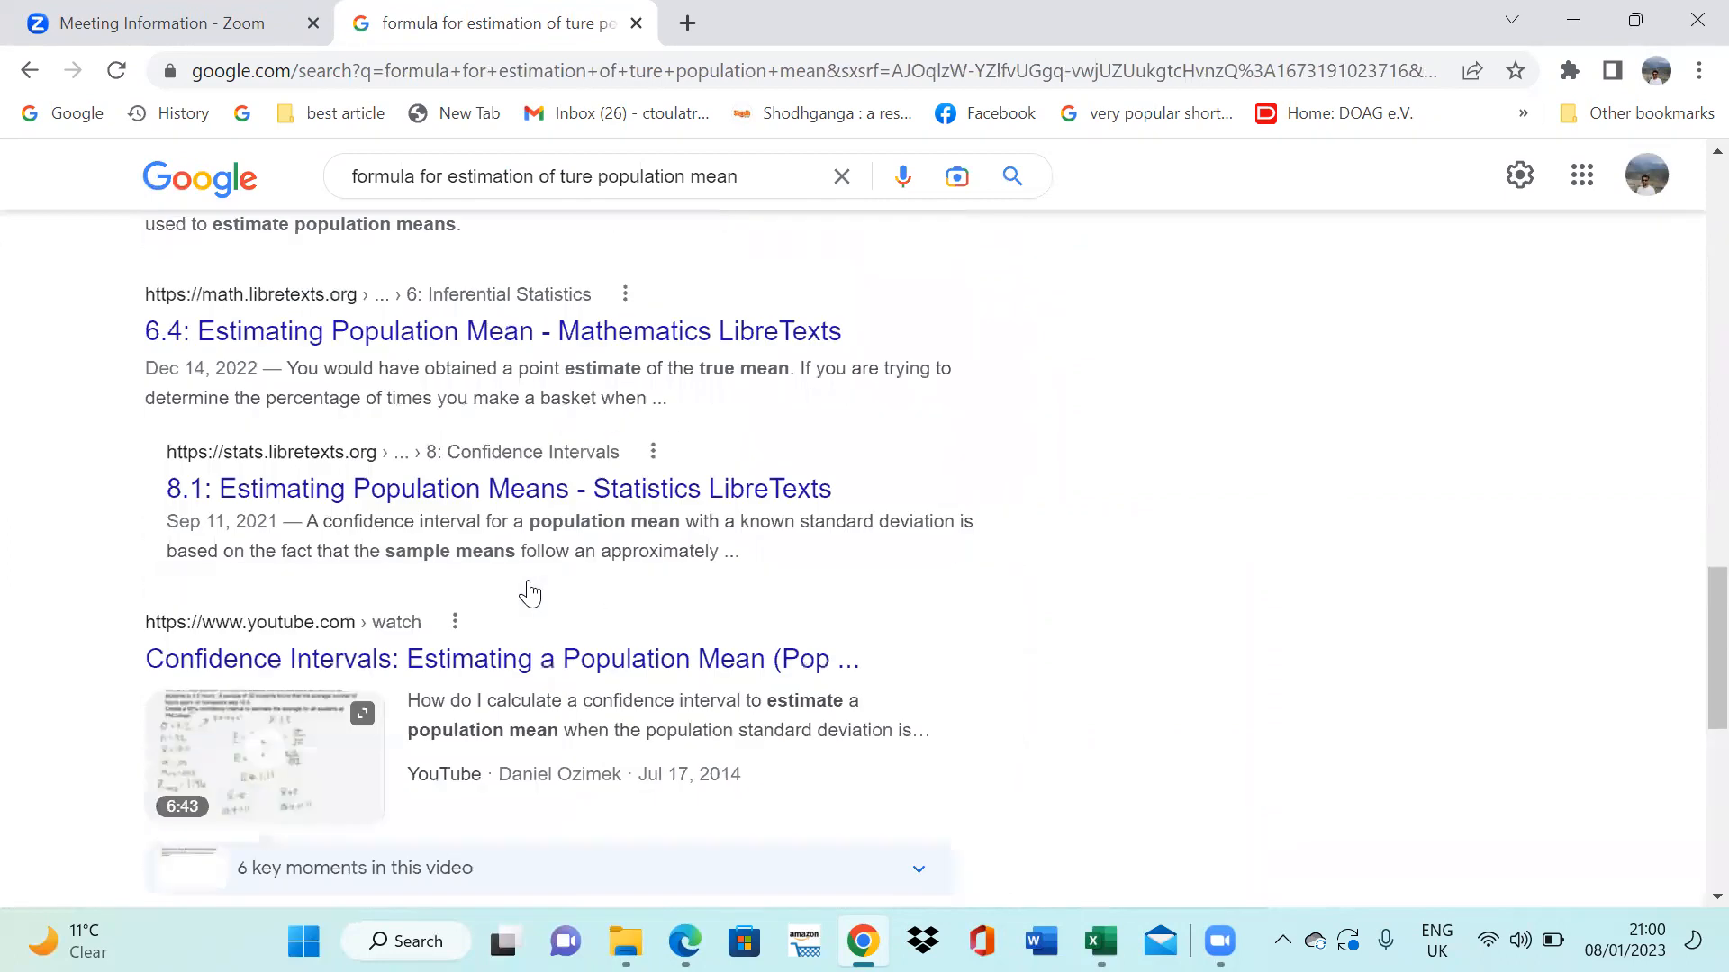
{"action": "scroll", "coordinate": [531, 591], "scroll_direction": "up", "scroll_amount": 3}
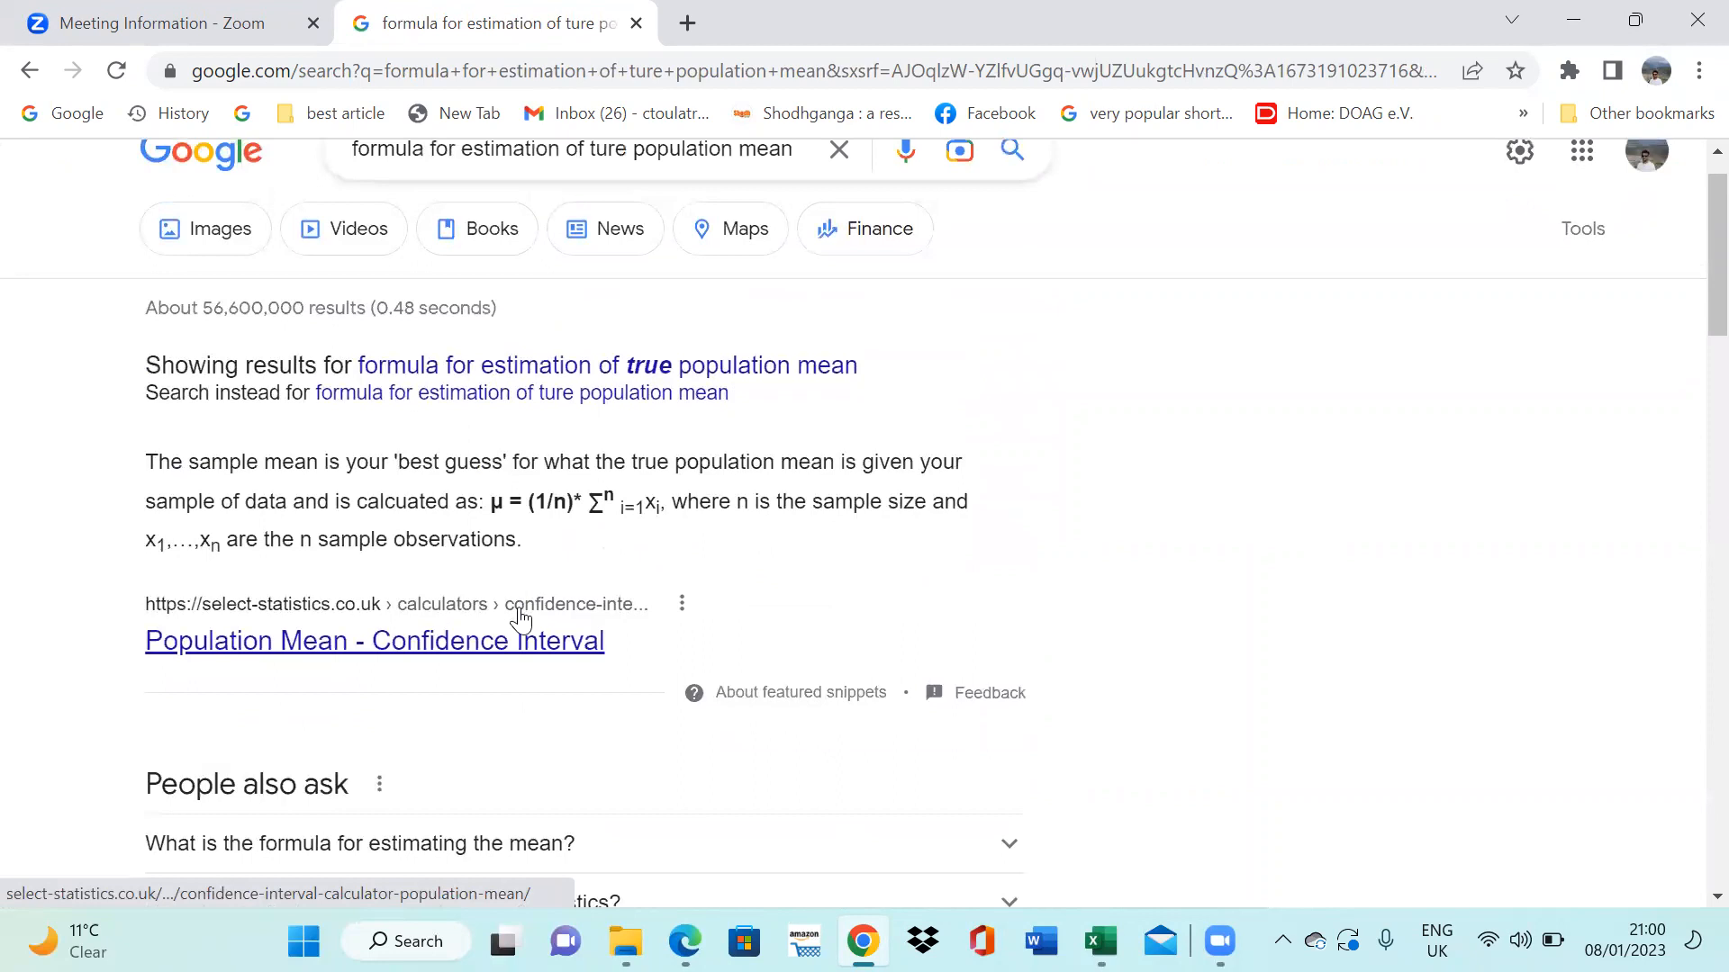
{"action": "left_click", "coordinate": [501, 658]}
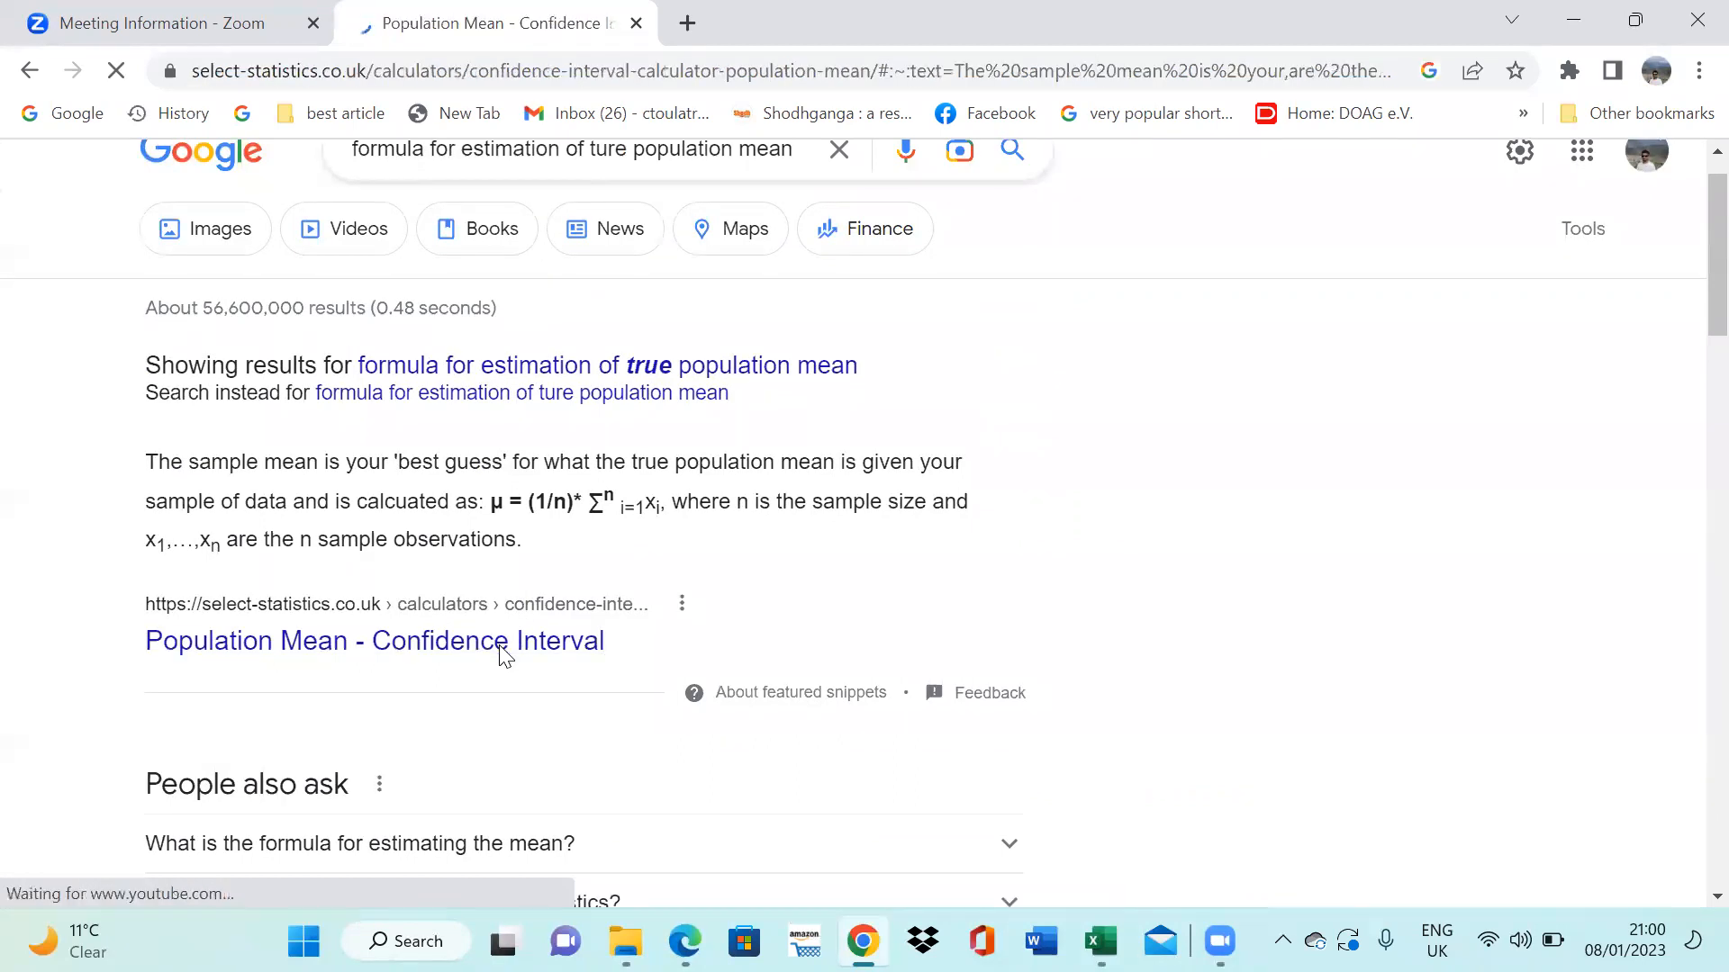
{"action": "scroll", "coordinate": [501, 656], "scroll_direction": "down", "scroll_amount": 5}
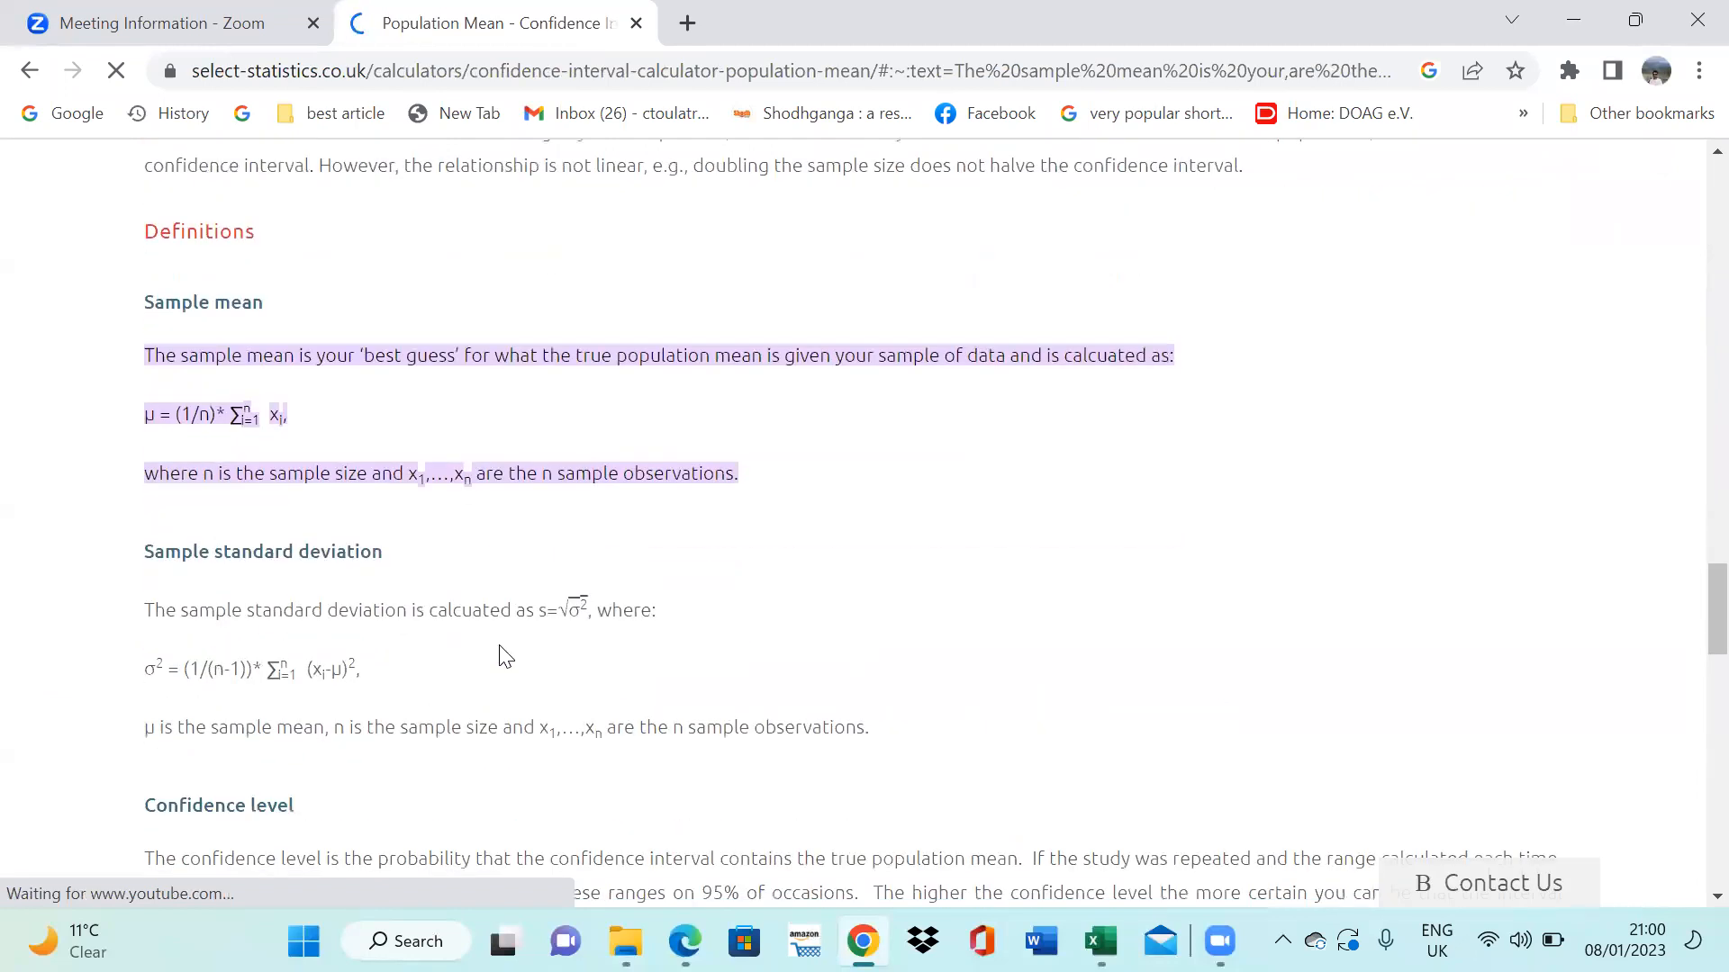
{"action": "scroll", "coordinate": [505, 655], "scroll_direction": "down", "scroll_amount": 6}
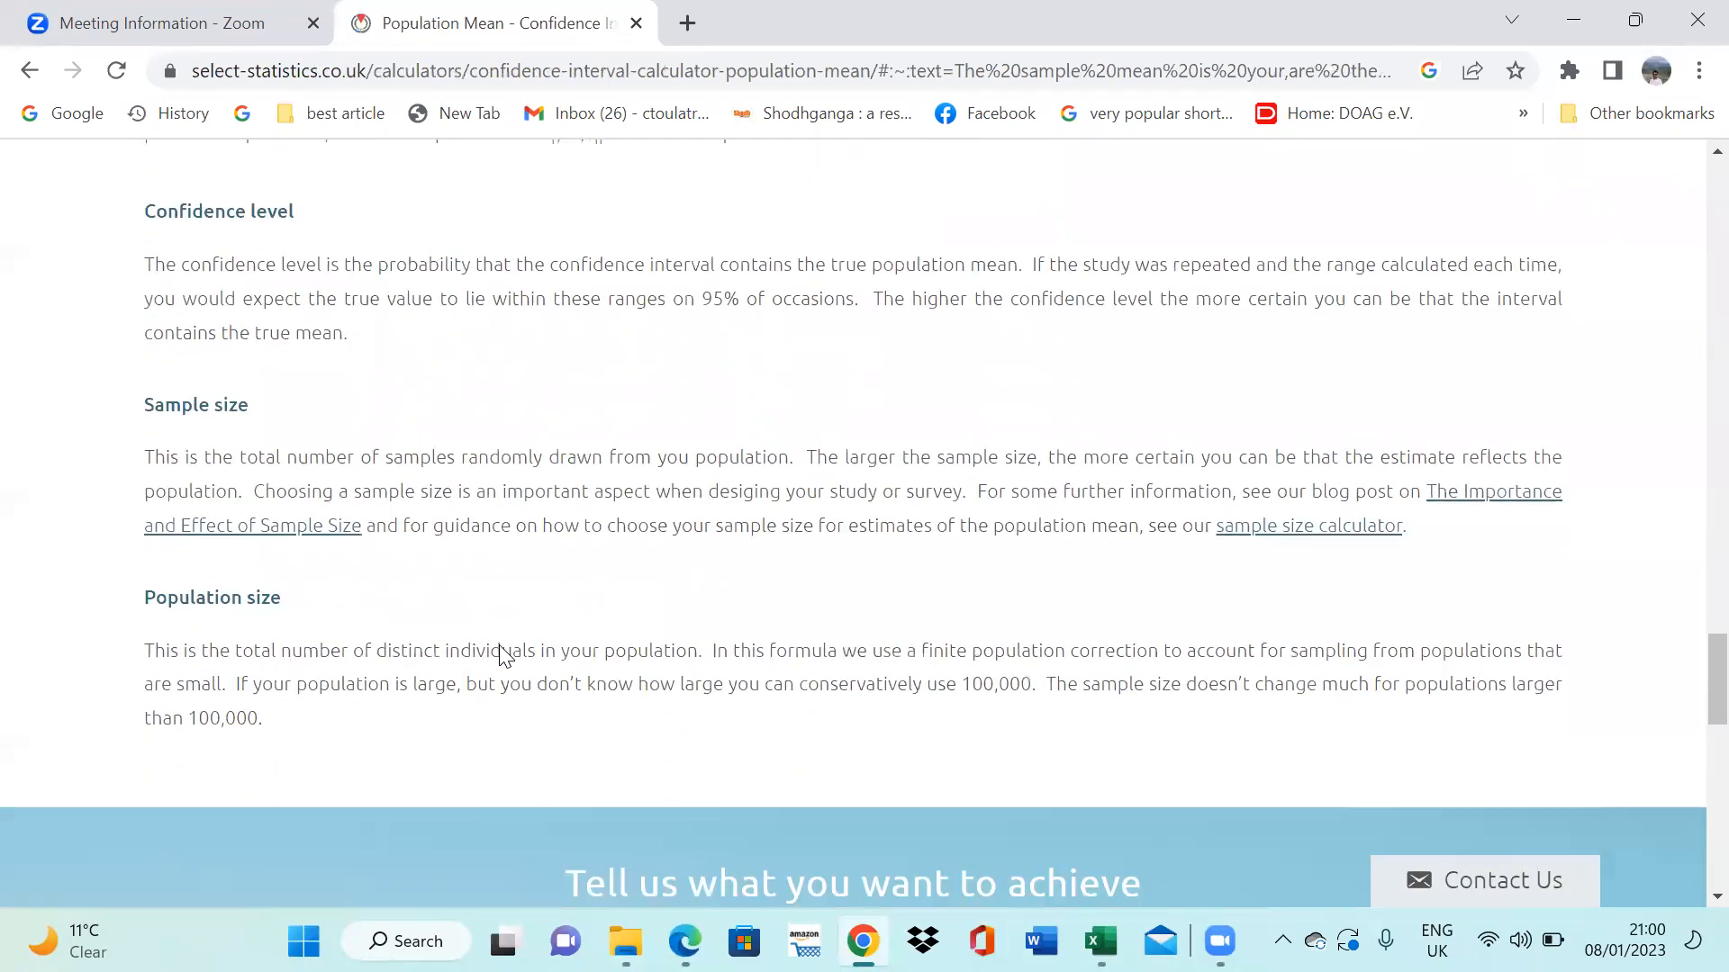
{"action": "scroll", "coordinate": [499, 645], "scroll_direction": "up", "scroll_amount": 12}
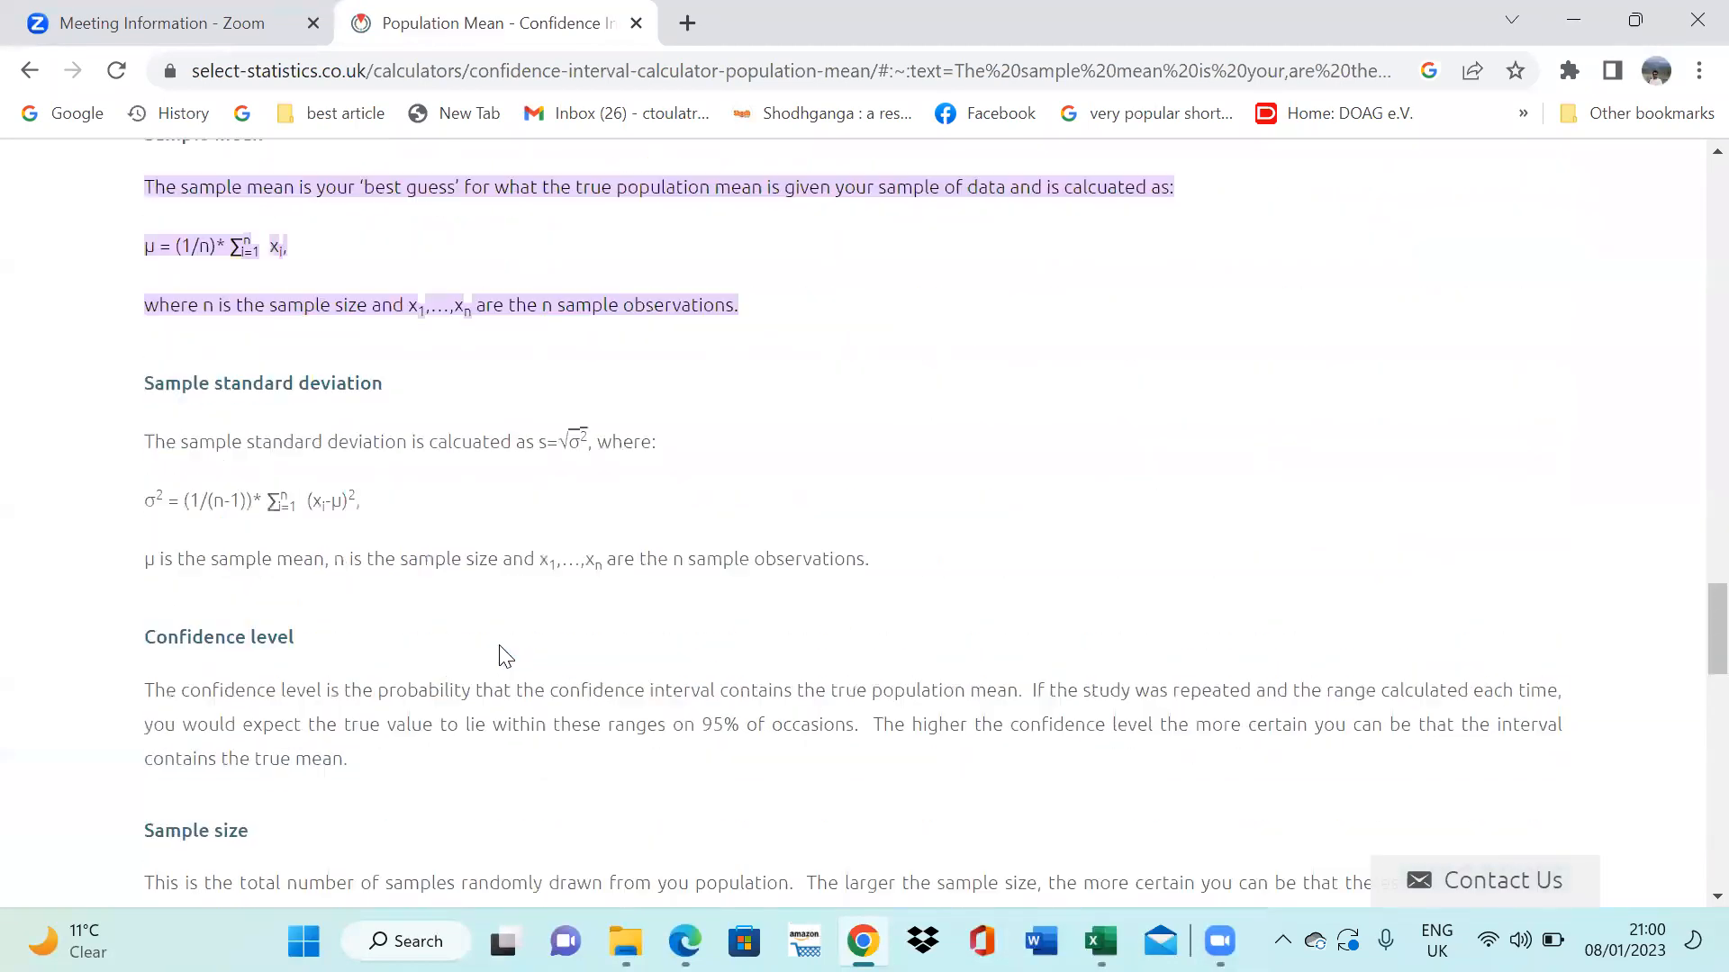
{"action": "scroll", "coordinate": [499, 645], "scroll_direction": "up", "scroll_amount": 7}
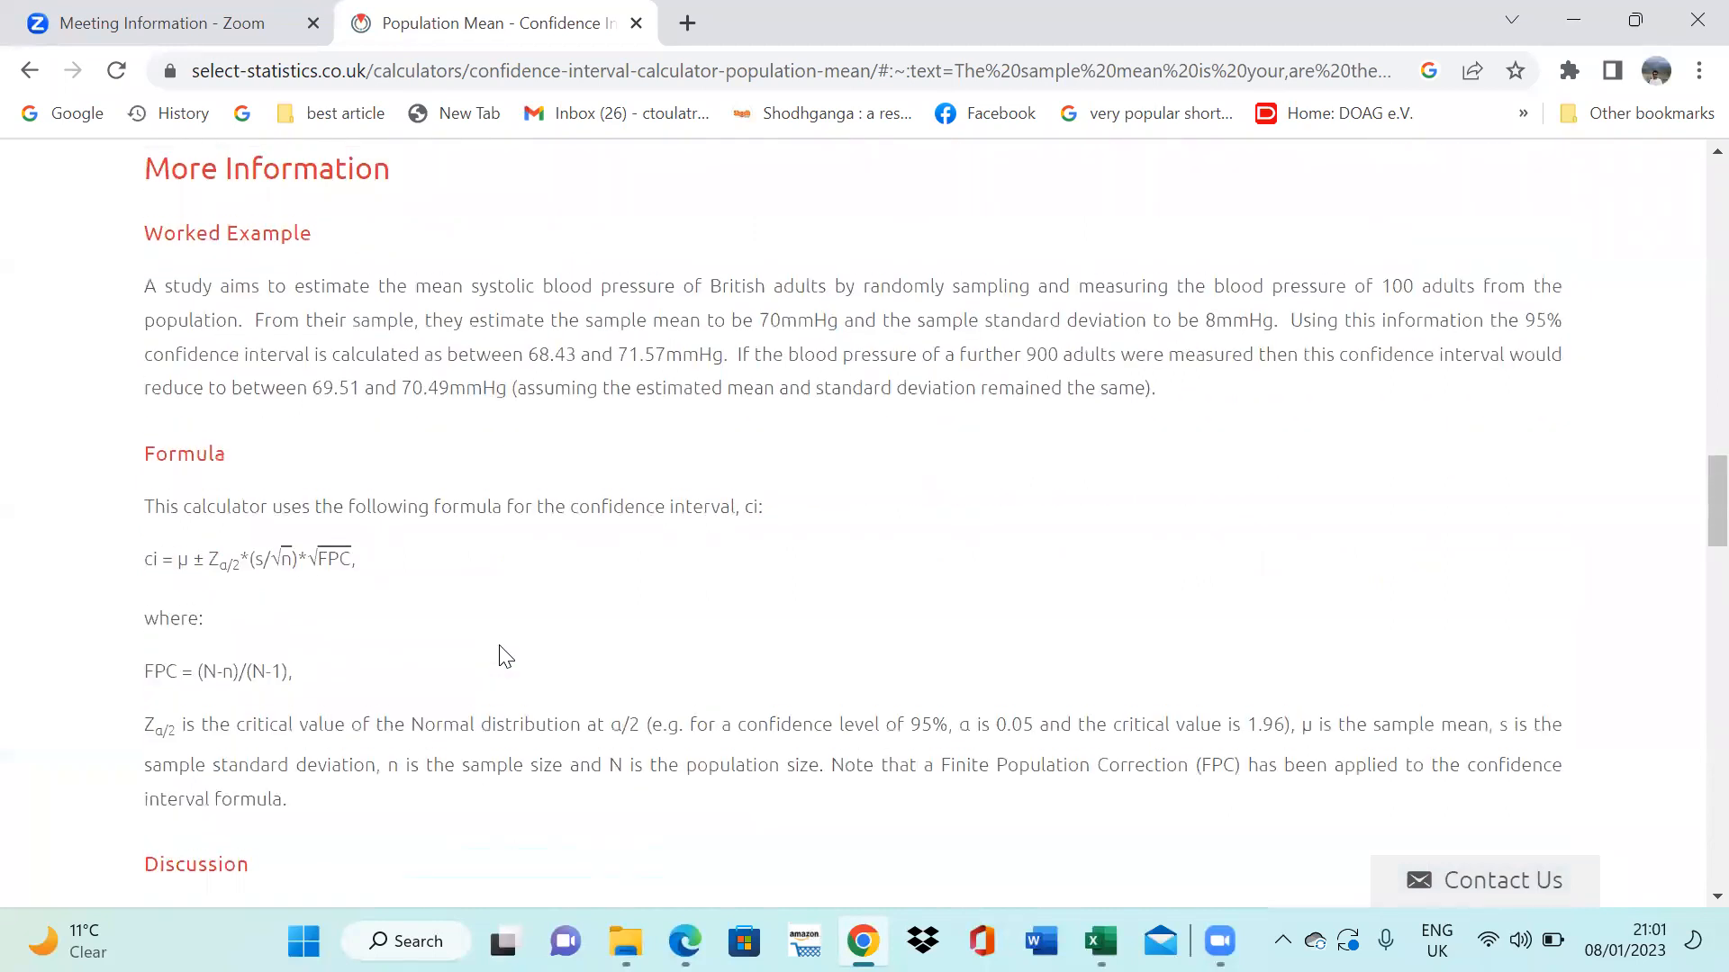
{"action": "scroll", "coordinate": [500, 649], "scroll_direction": "up", "scroll_amount": 11}
{"action": "scroll", "coordinate": [499, 650], "scroll_direction": "up", "scroll_amount": 15}
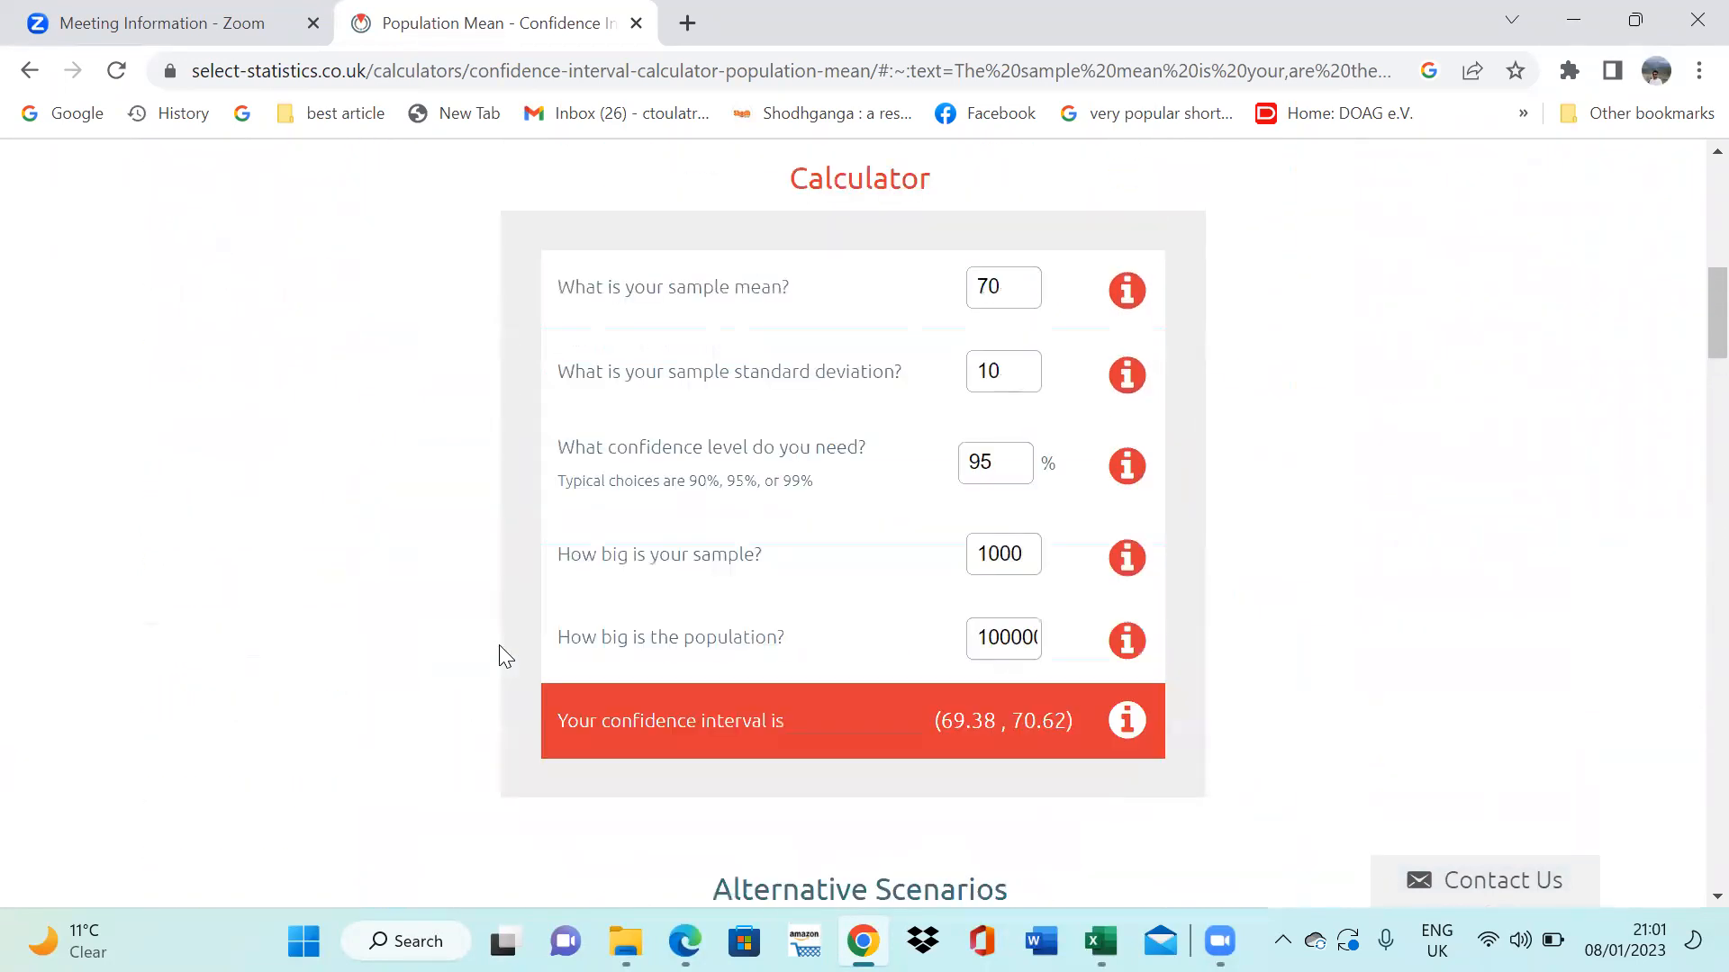
{"action": "scroll", "coordinate": [501, 650], "scroll_direction": "up", "scroll_amount": 1}
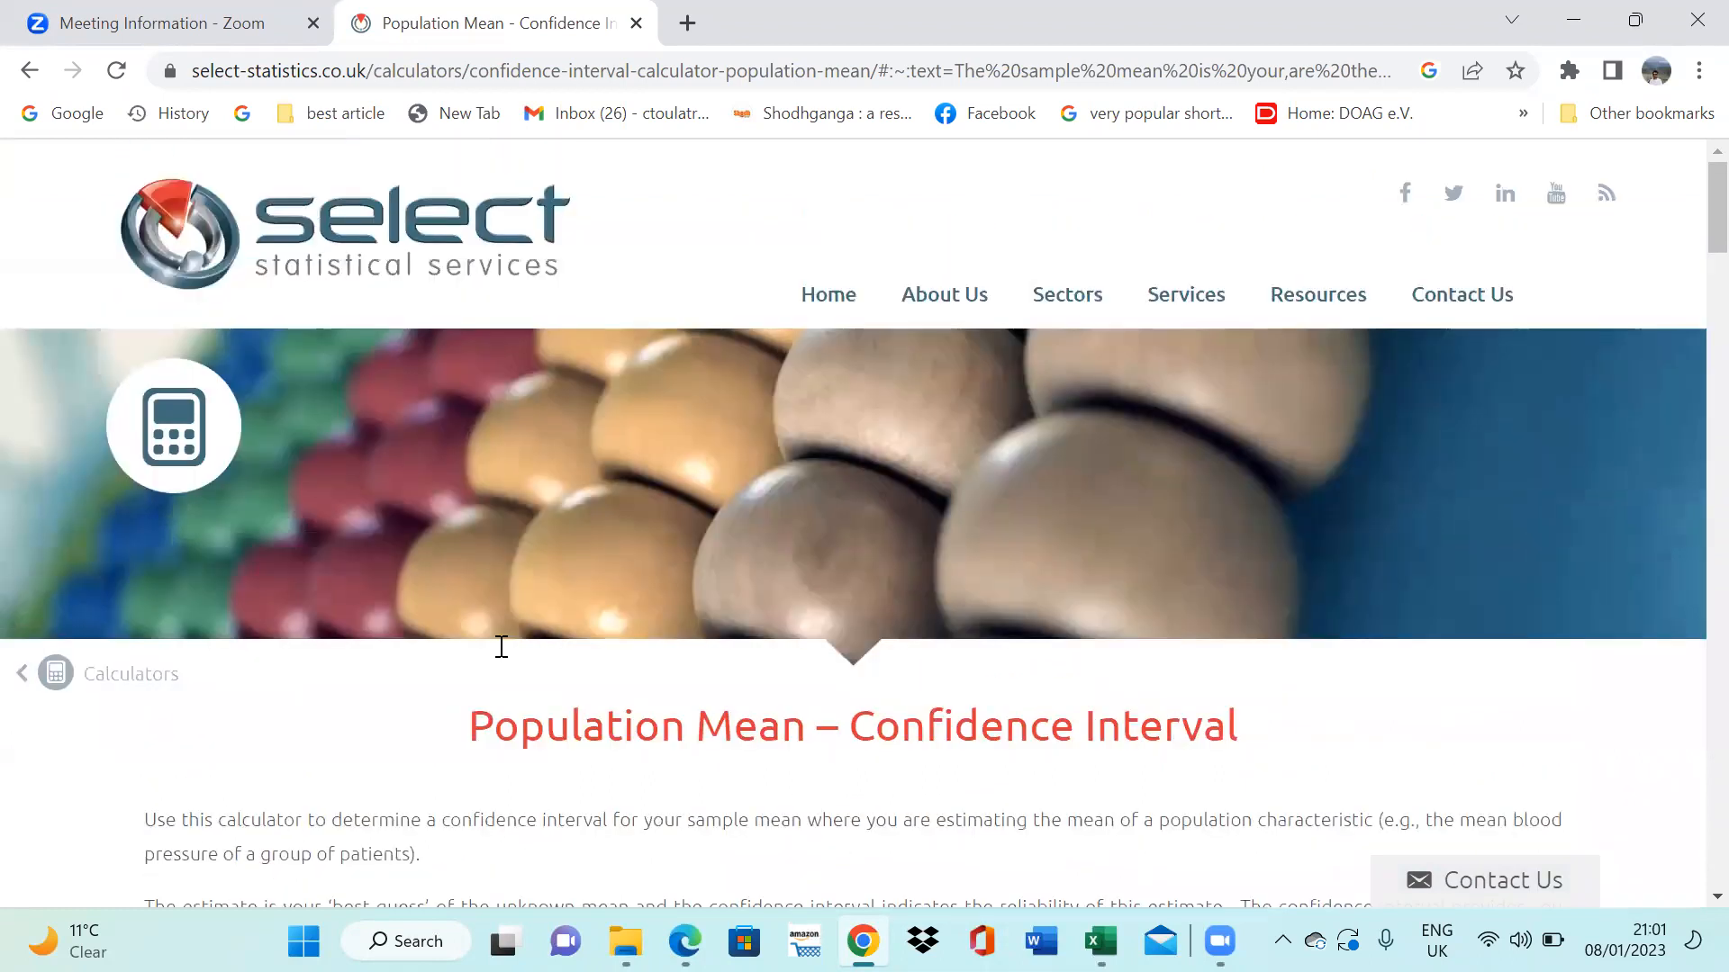
- Go back to the search results, return to the Excel worksheet and review the standard error and Zα formulas in C9 and C10
{"action": "left_click", "coordinate": [30, 70]}
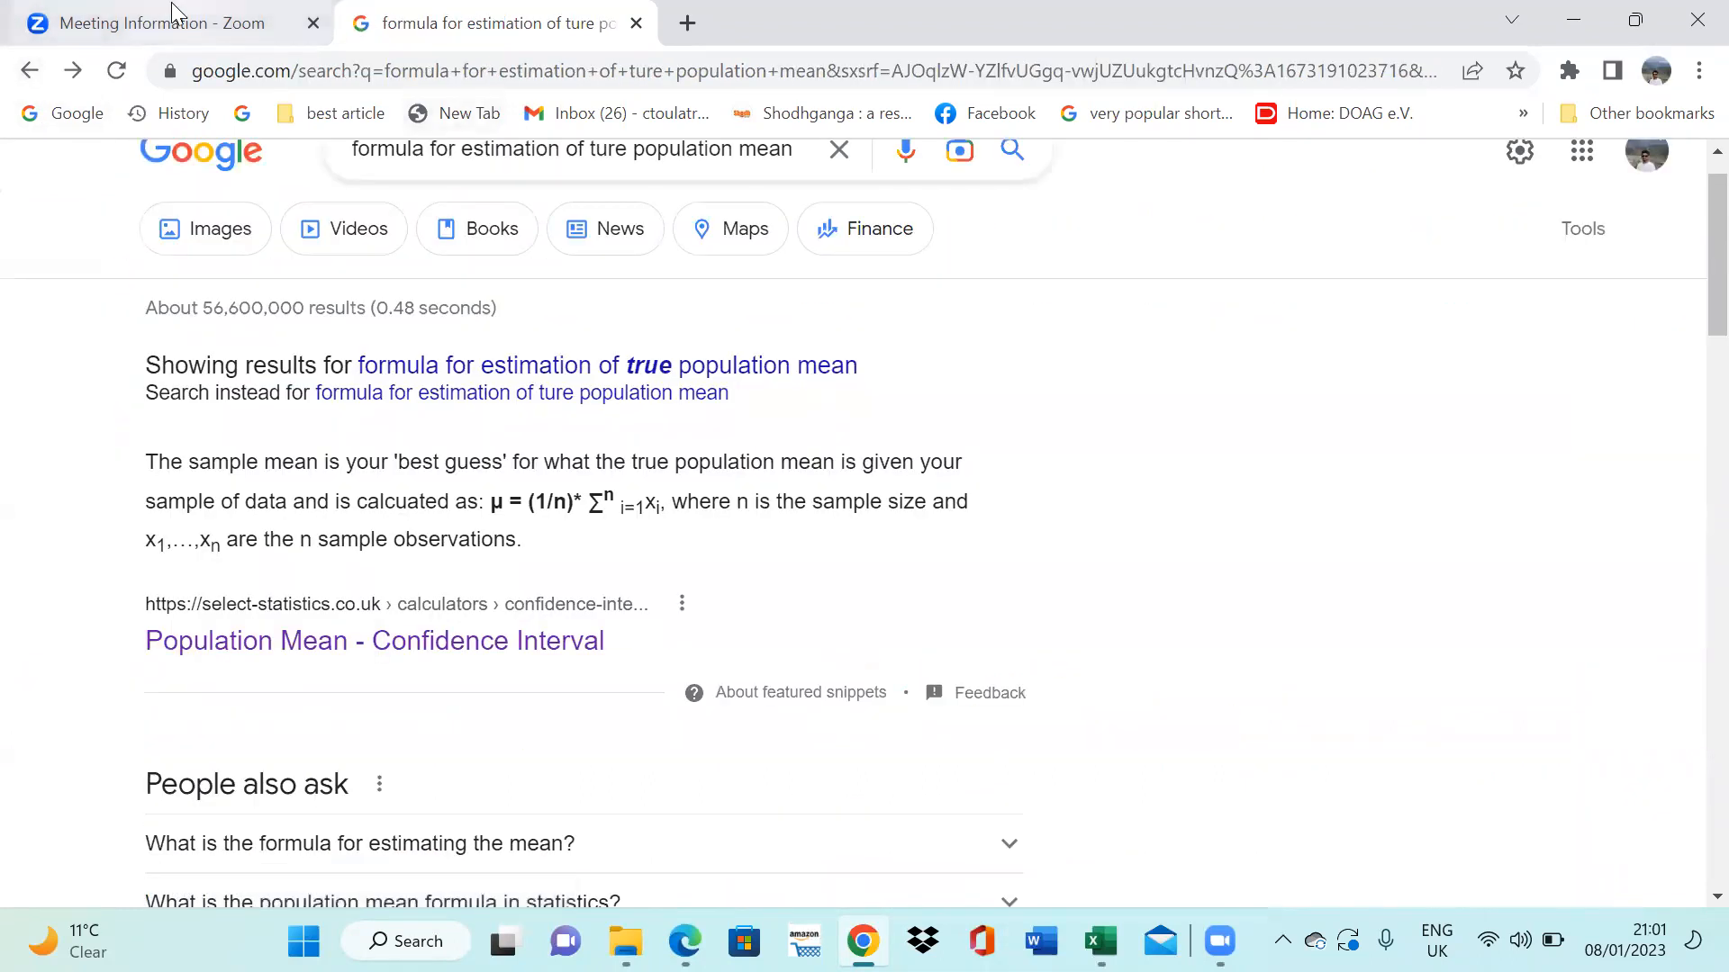
{"action": "left_click", "coordinate": [1567, 16]}
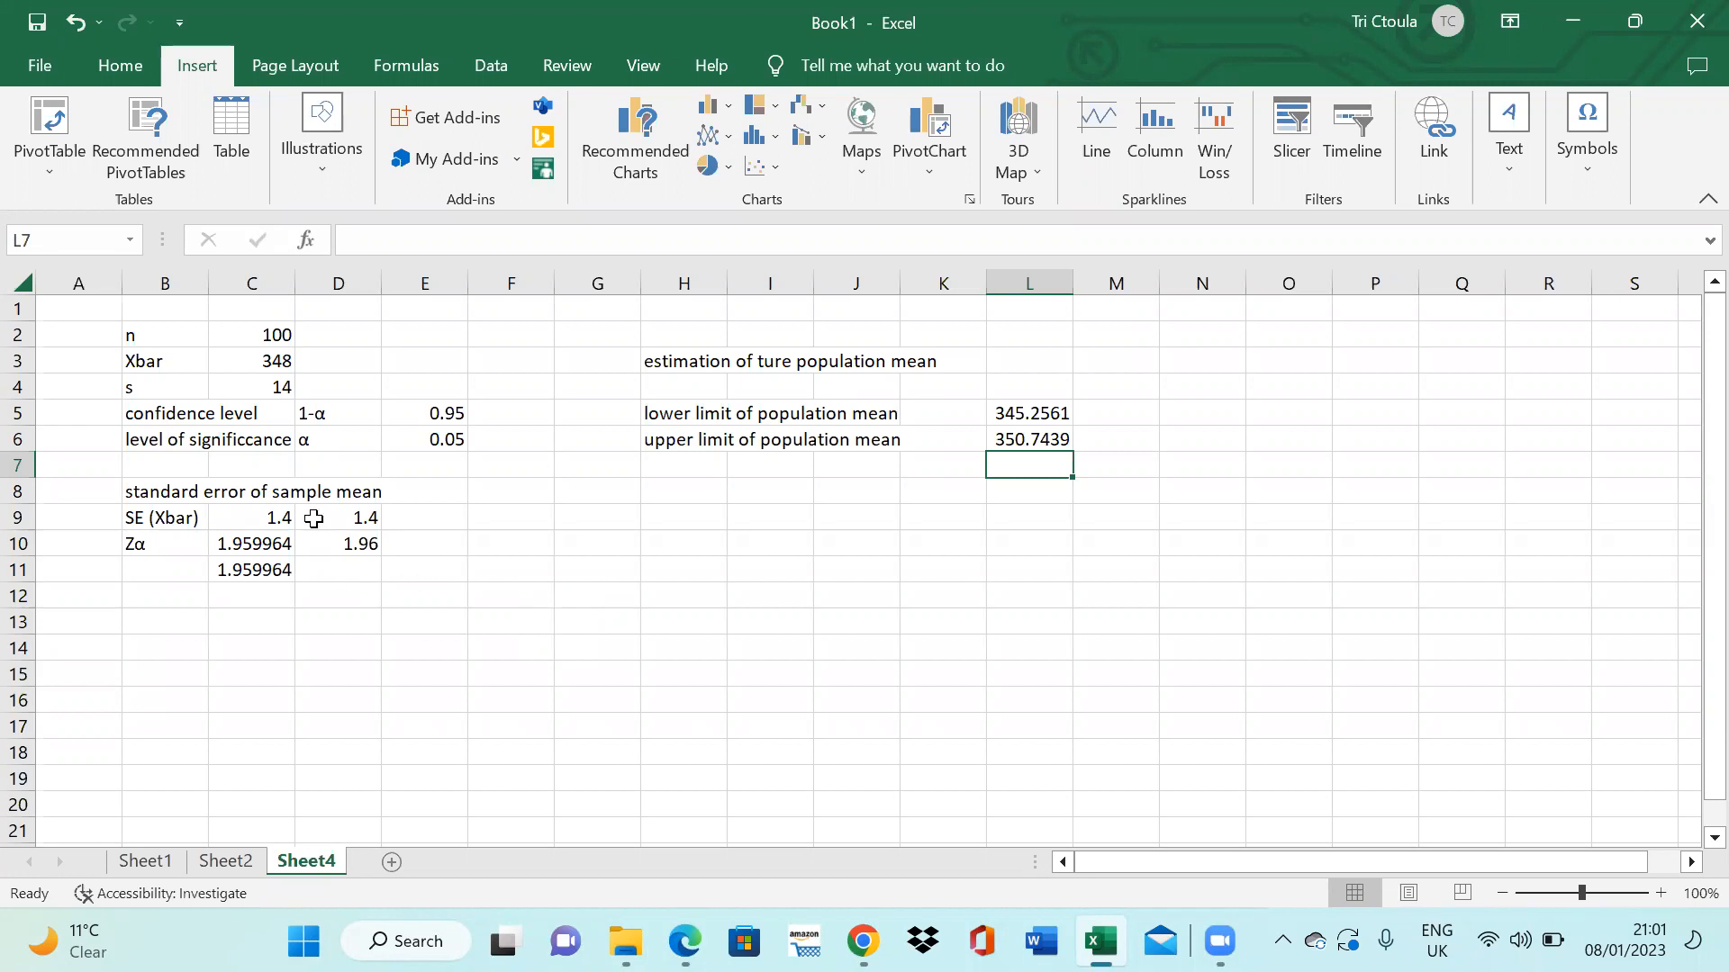
{"action": "left_click", "coordinate": [285, 518]}
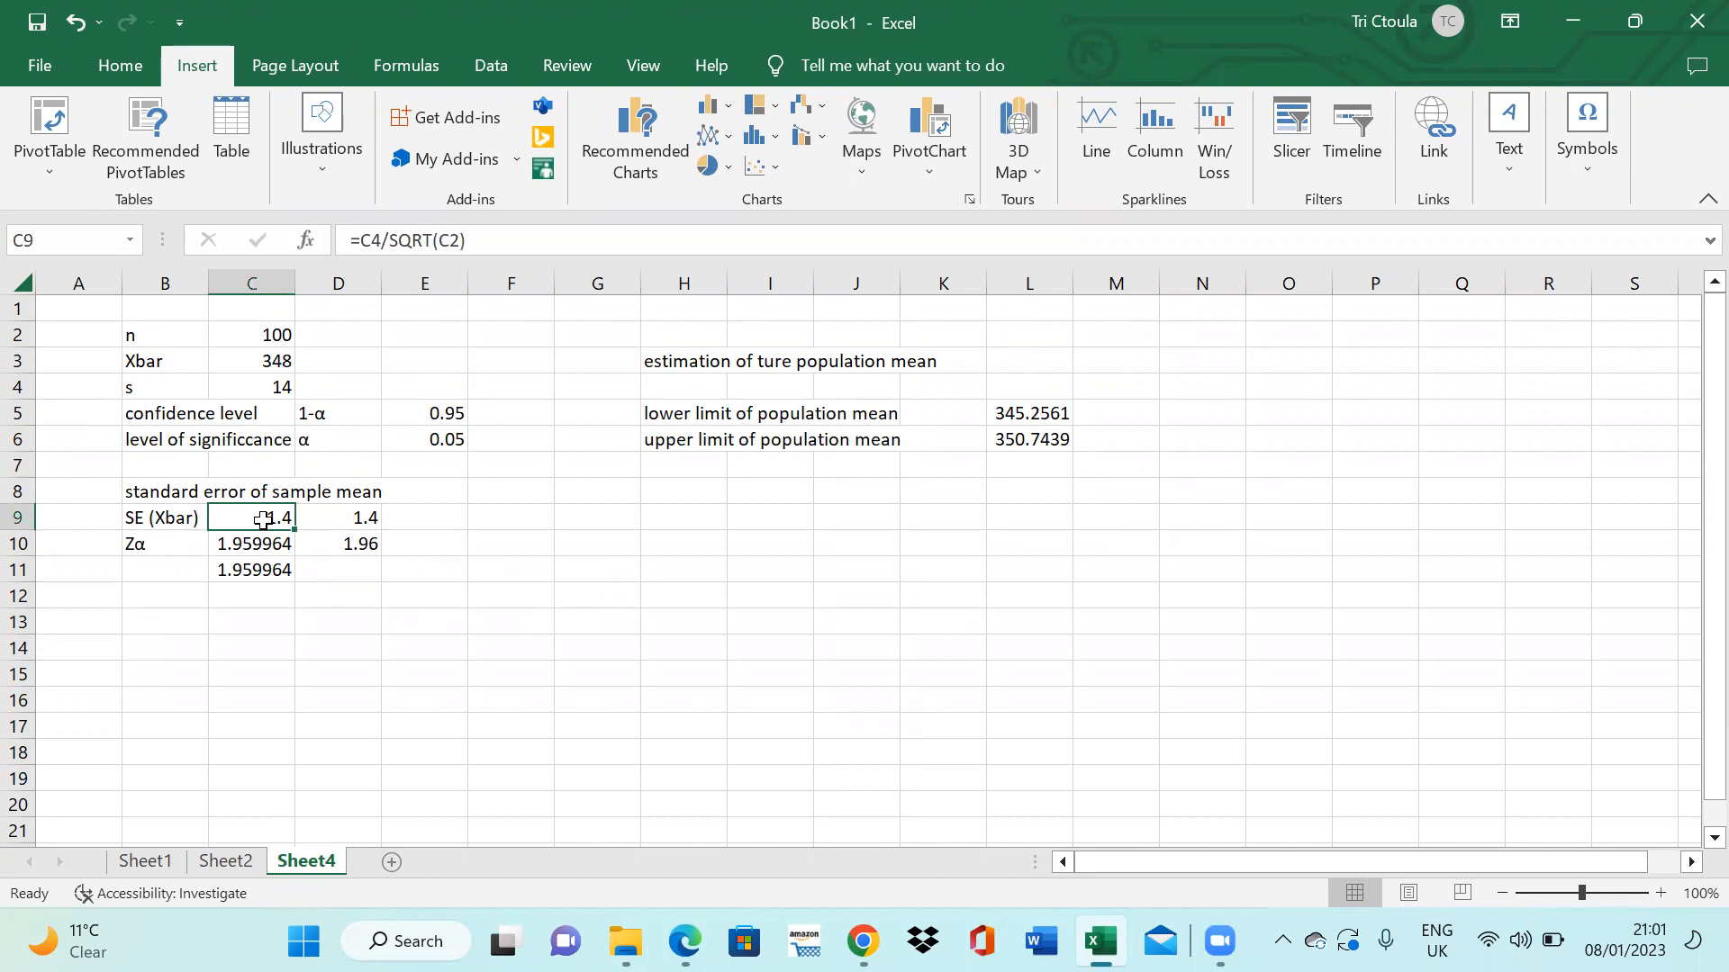
{"action": "left_click", "coordinate": [164, 549]}
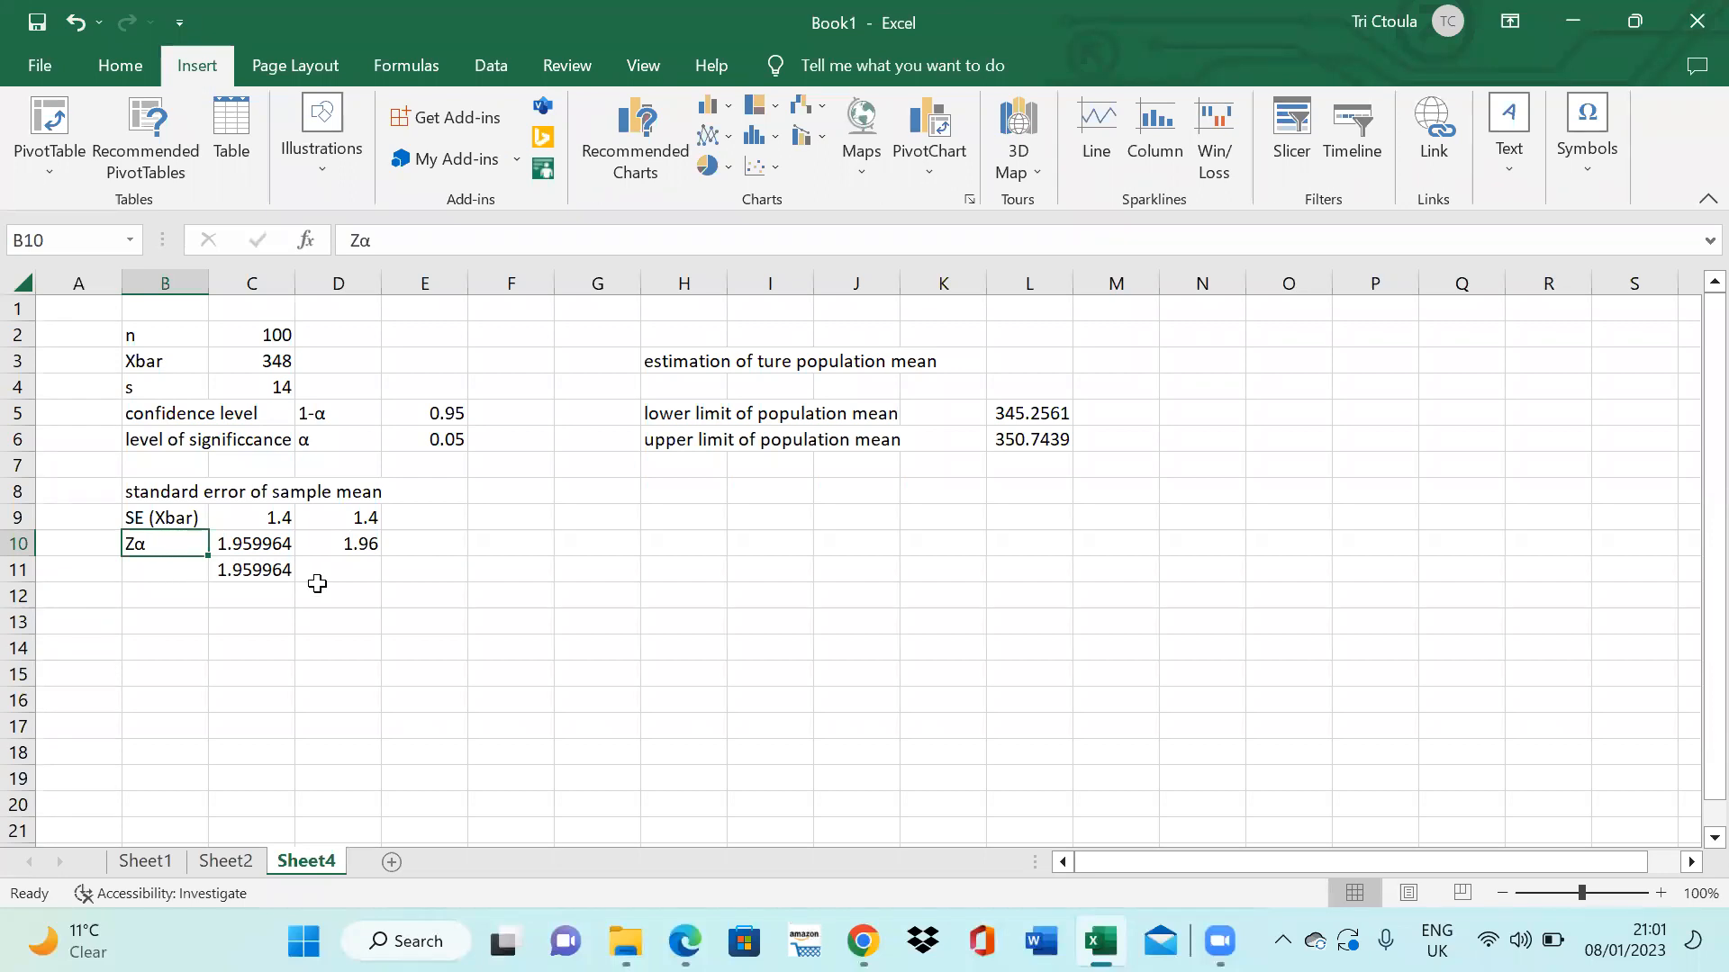
{"action": "left_click", "coordinate": [230, 546]}
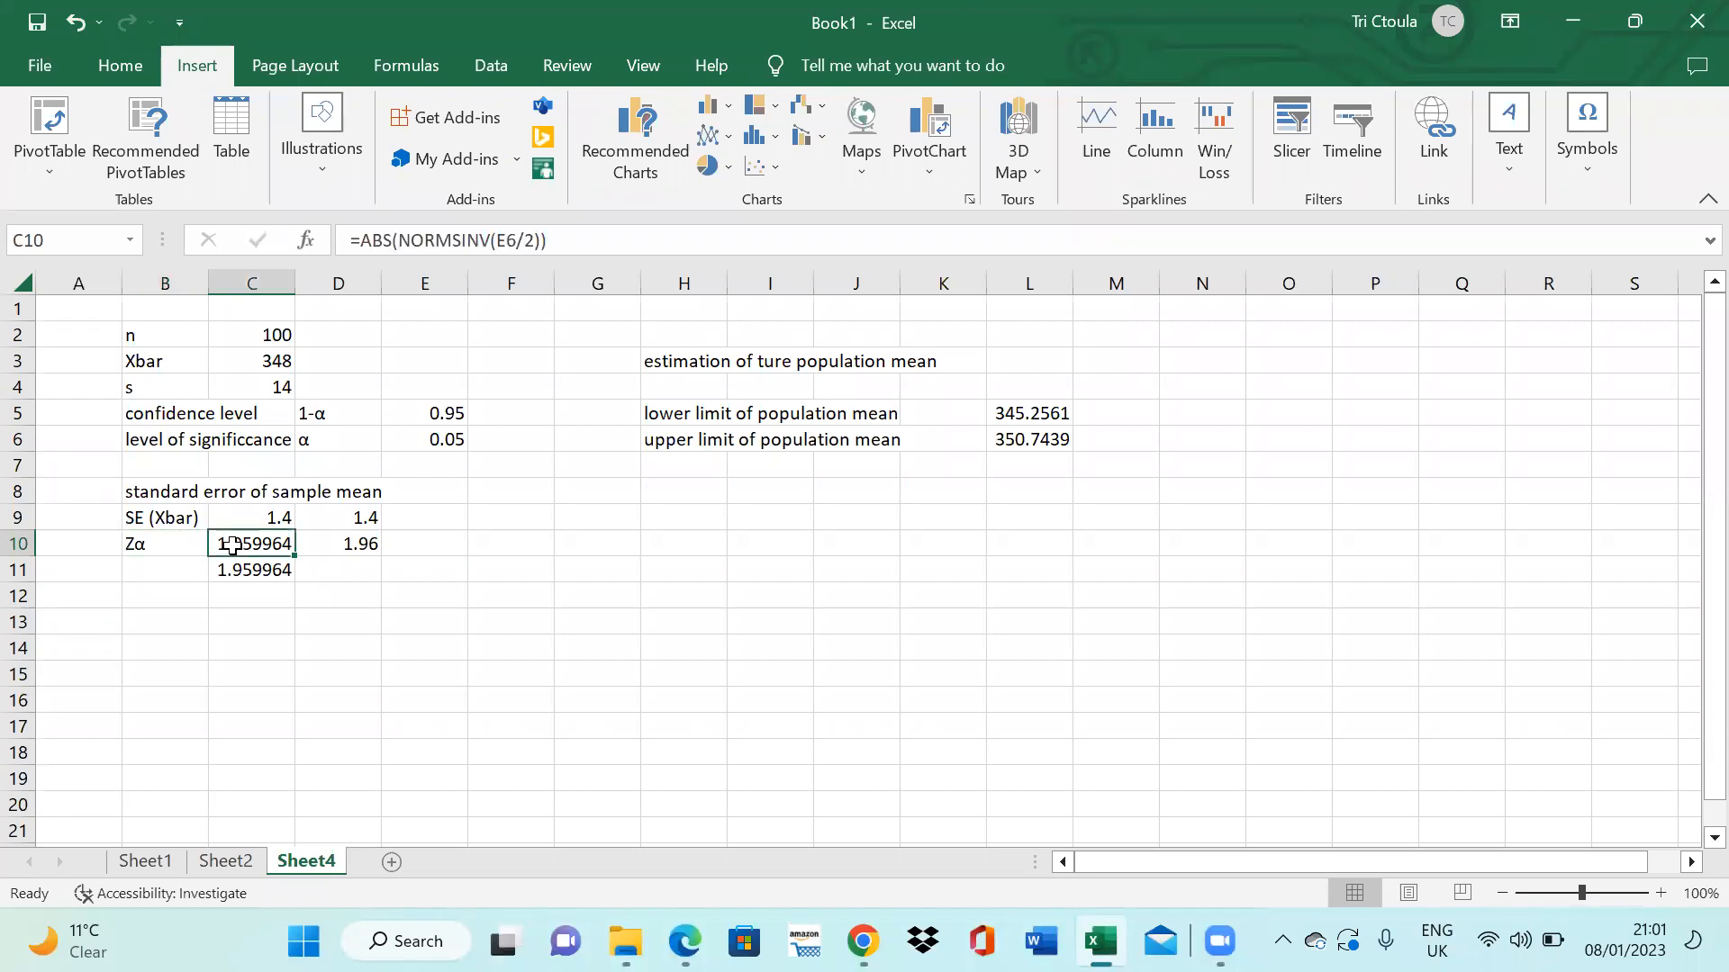
- Calculate the critical Z value in E10 with =NORMSINV(E6/2) and check the cell's formula
{"action": "left_click", "coordinate": [426, 546]}
{"action": "type", "text": "="}
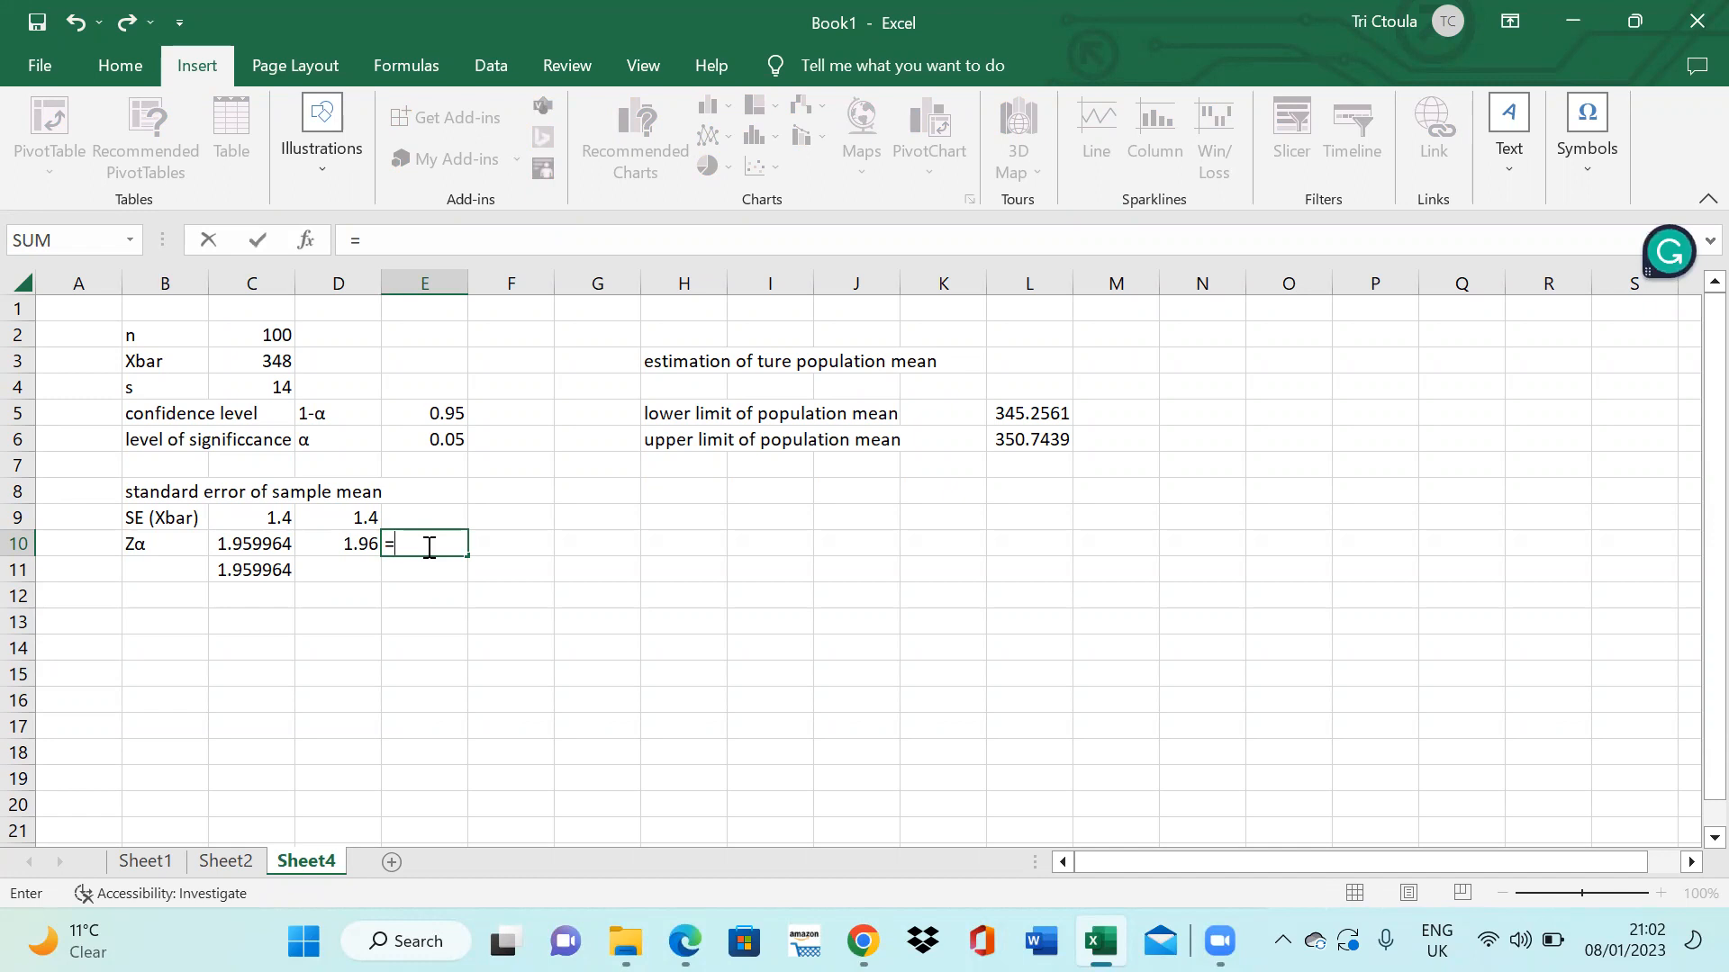
{"action": "type", "text": "nor"}
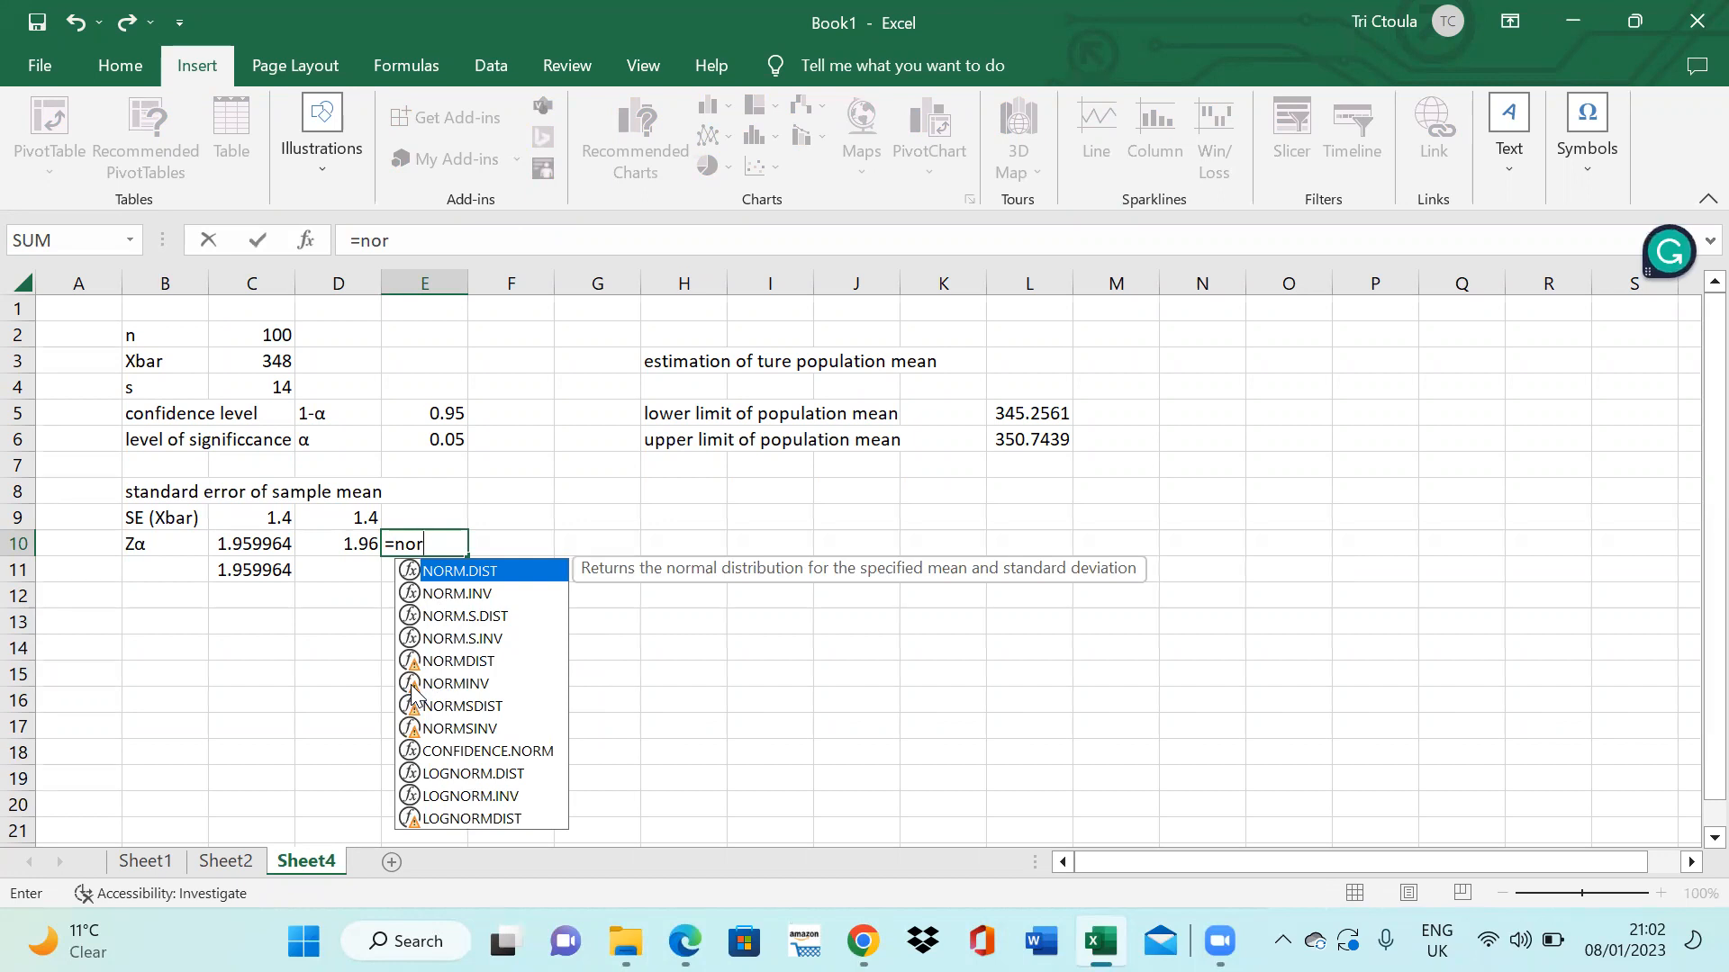
{"action": "left_click", "coordinate": [413, 731]}
{"action": "double_click", "coordinate": [413, 731]}
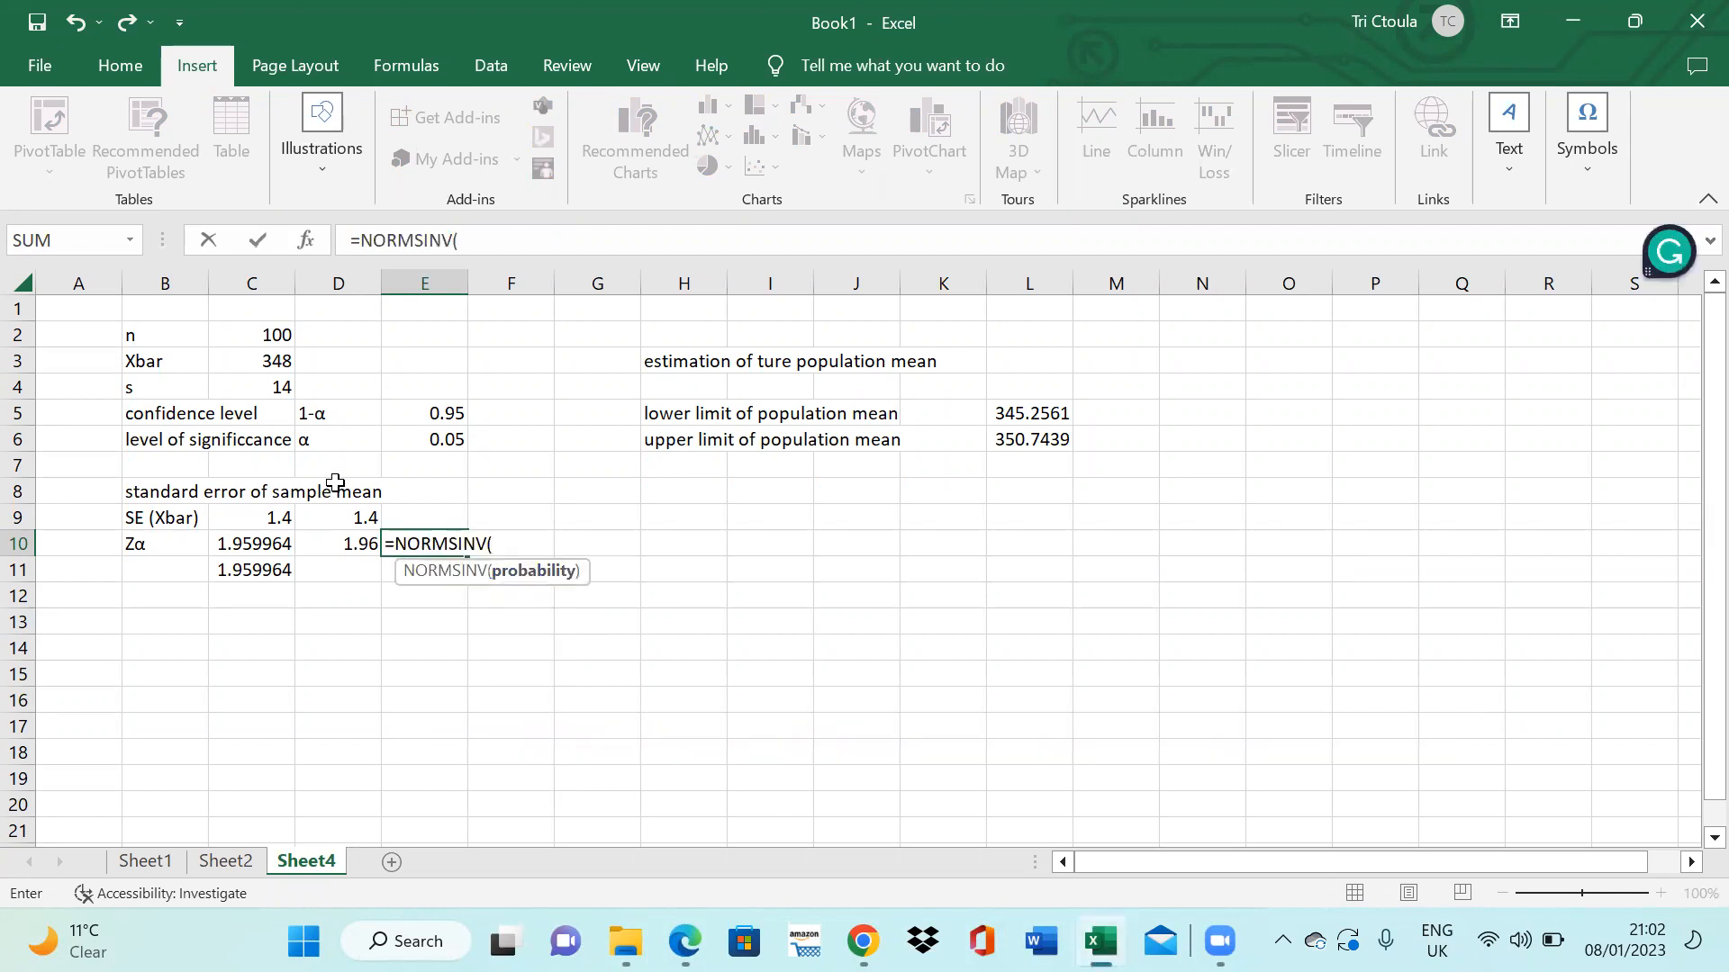
{"action": "left_click", "coordinate": [453, 443]}
{"action": "type", "text": "/2)"}
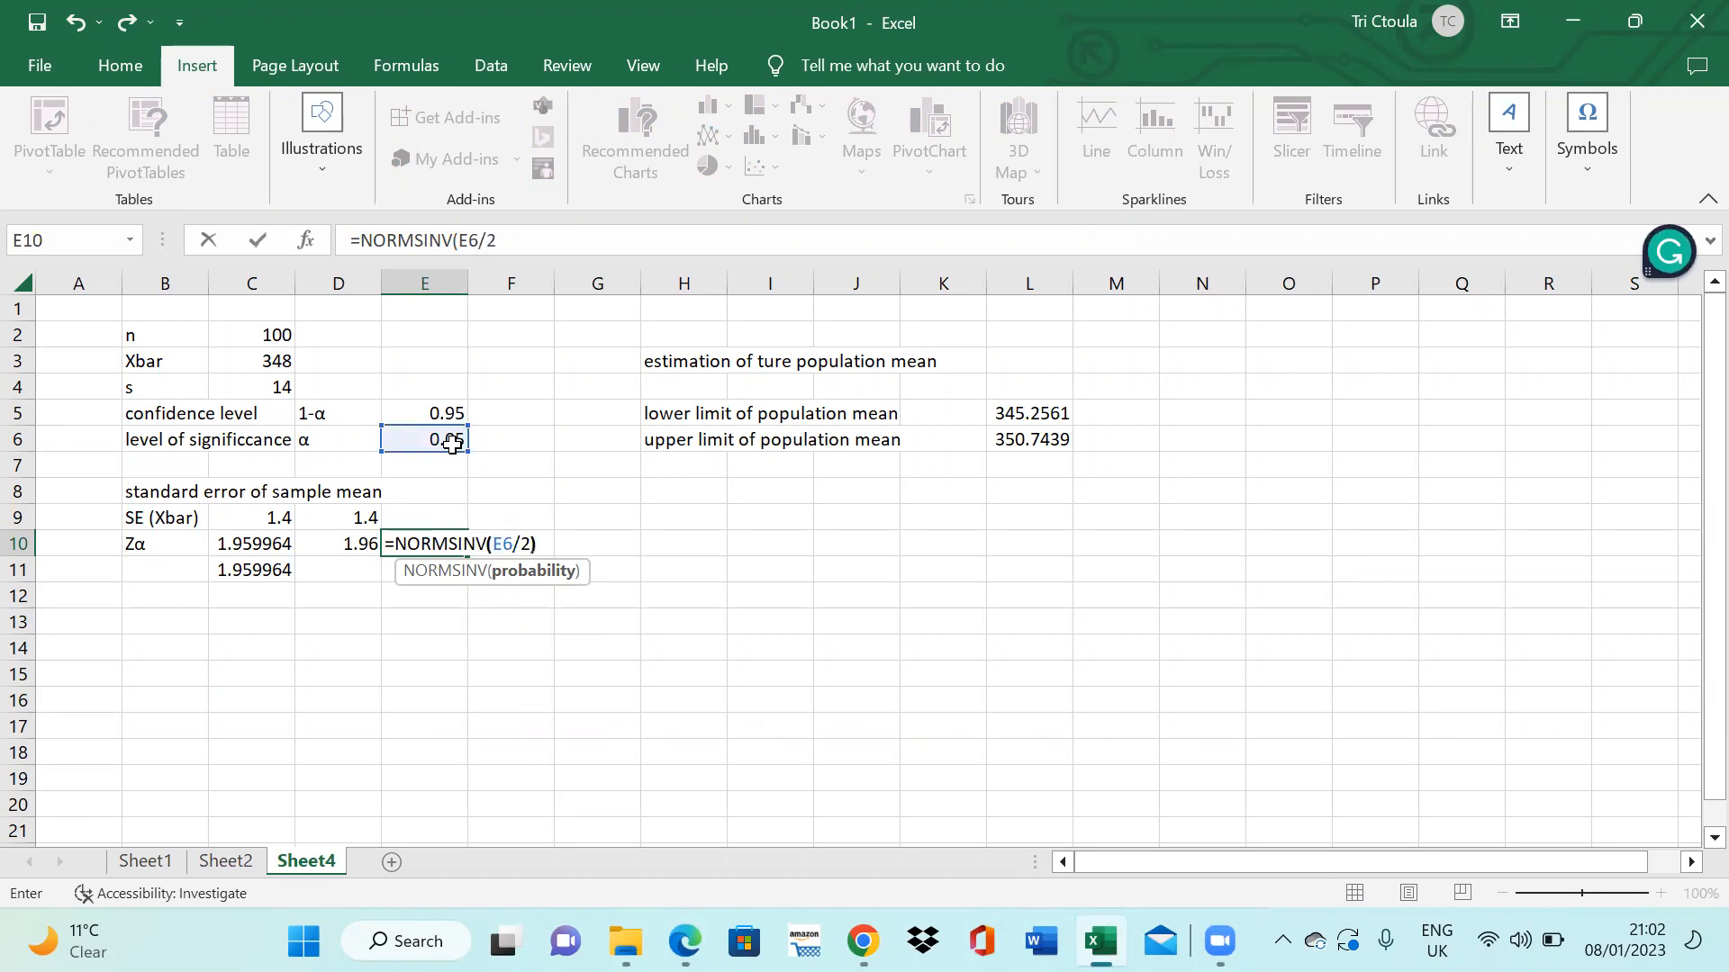
{"action": "key", "text": "Return"}
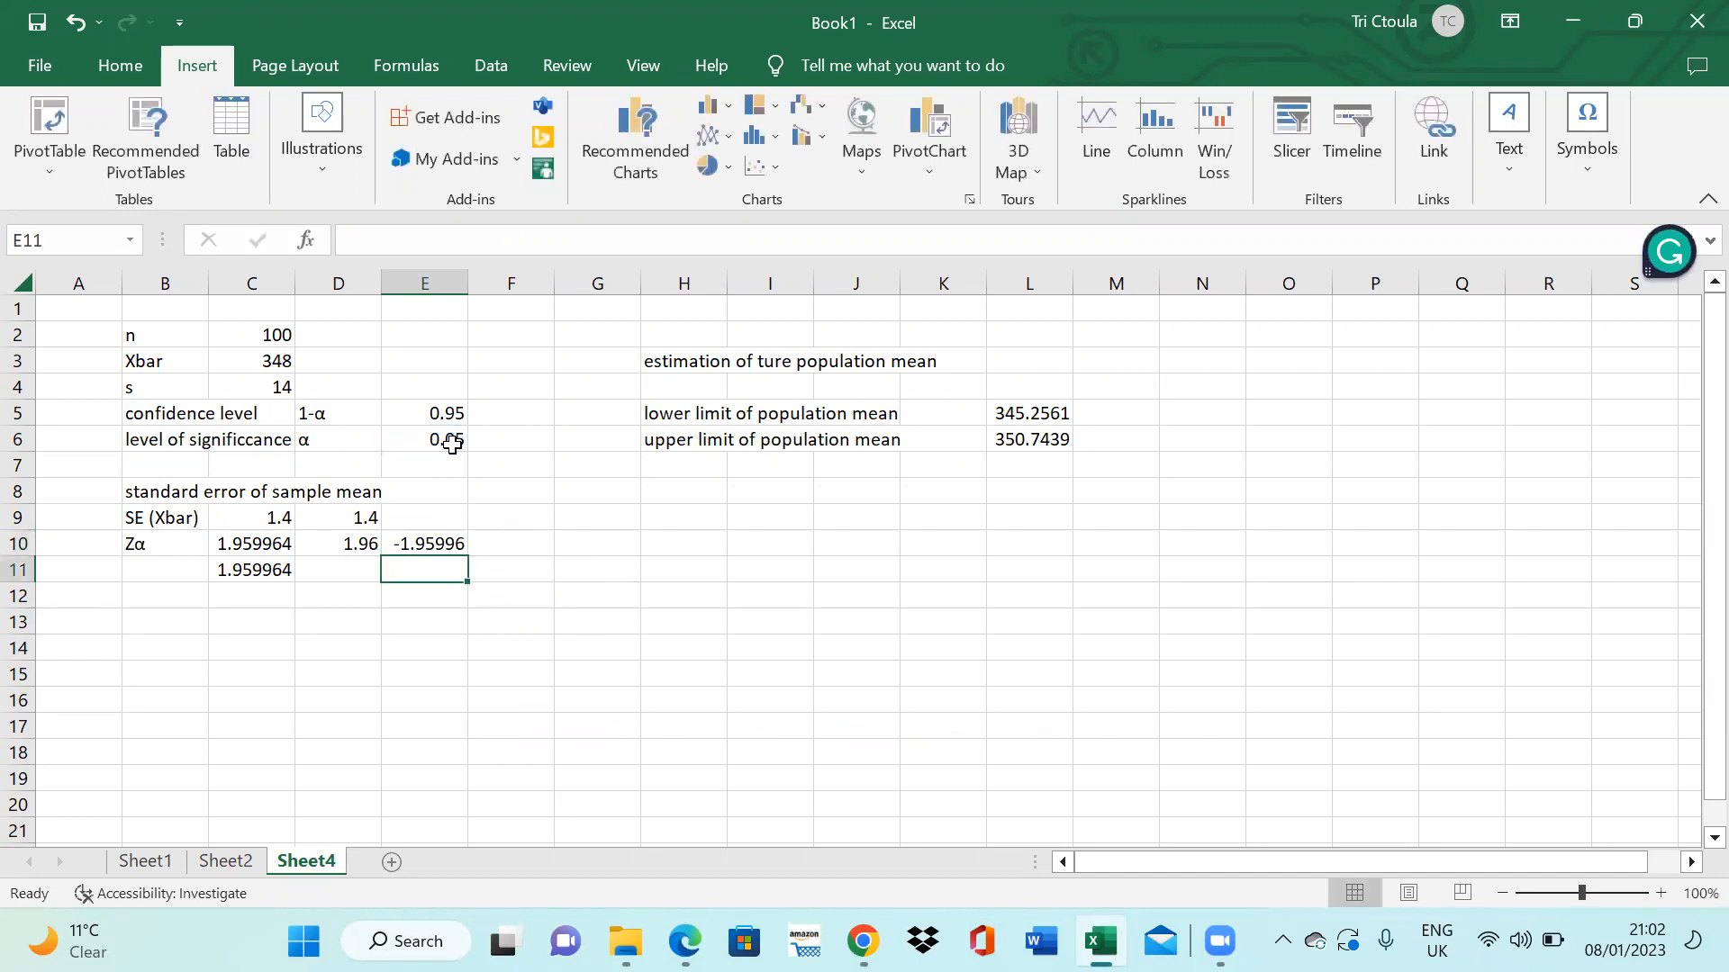
{"action": "left_click", "coordinate": [450, 542]}
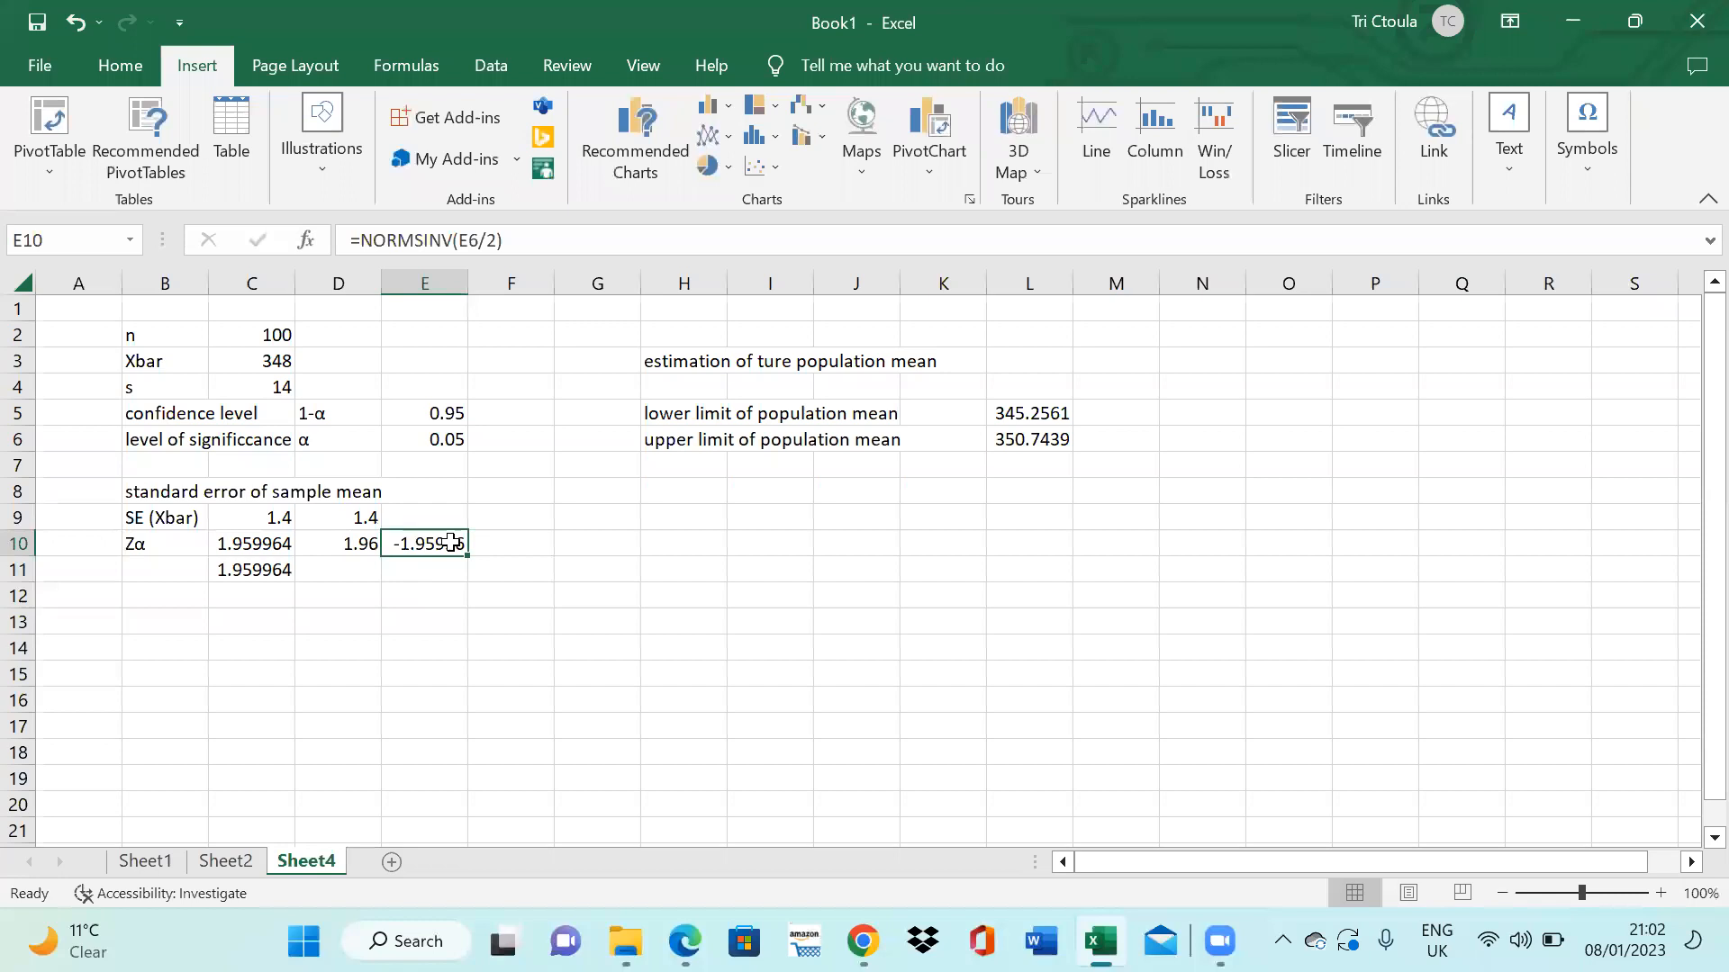
- Calculate the absolute value of the critical Z in F10 with =ABS(E10) and compare it with the formula in C10
{"action": "left_click", "coordinate": [496, 542]}
{"action": "type", "text": "=ab"}
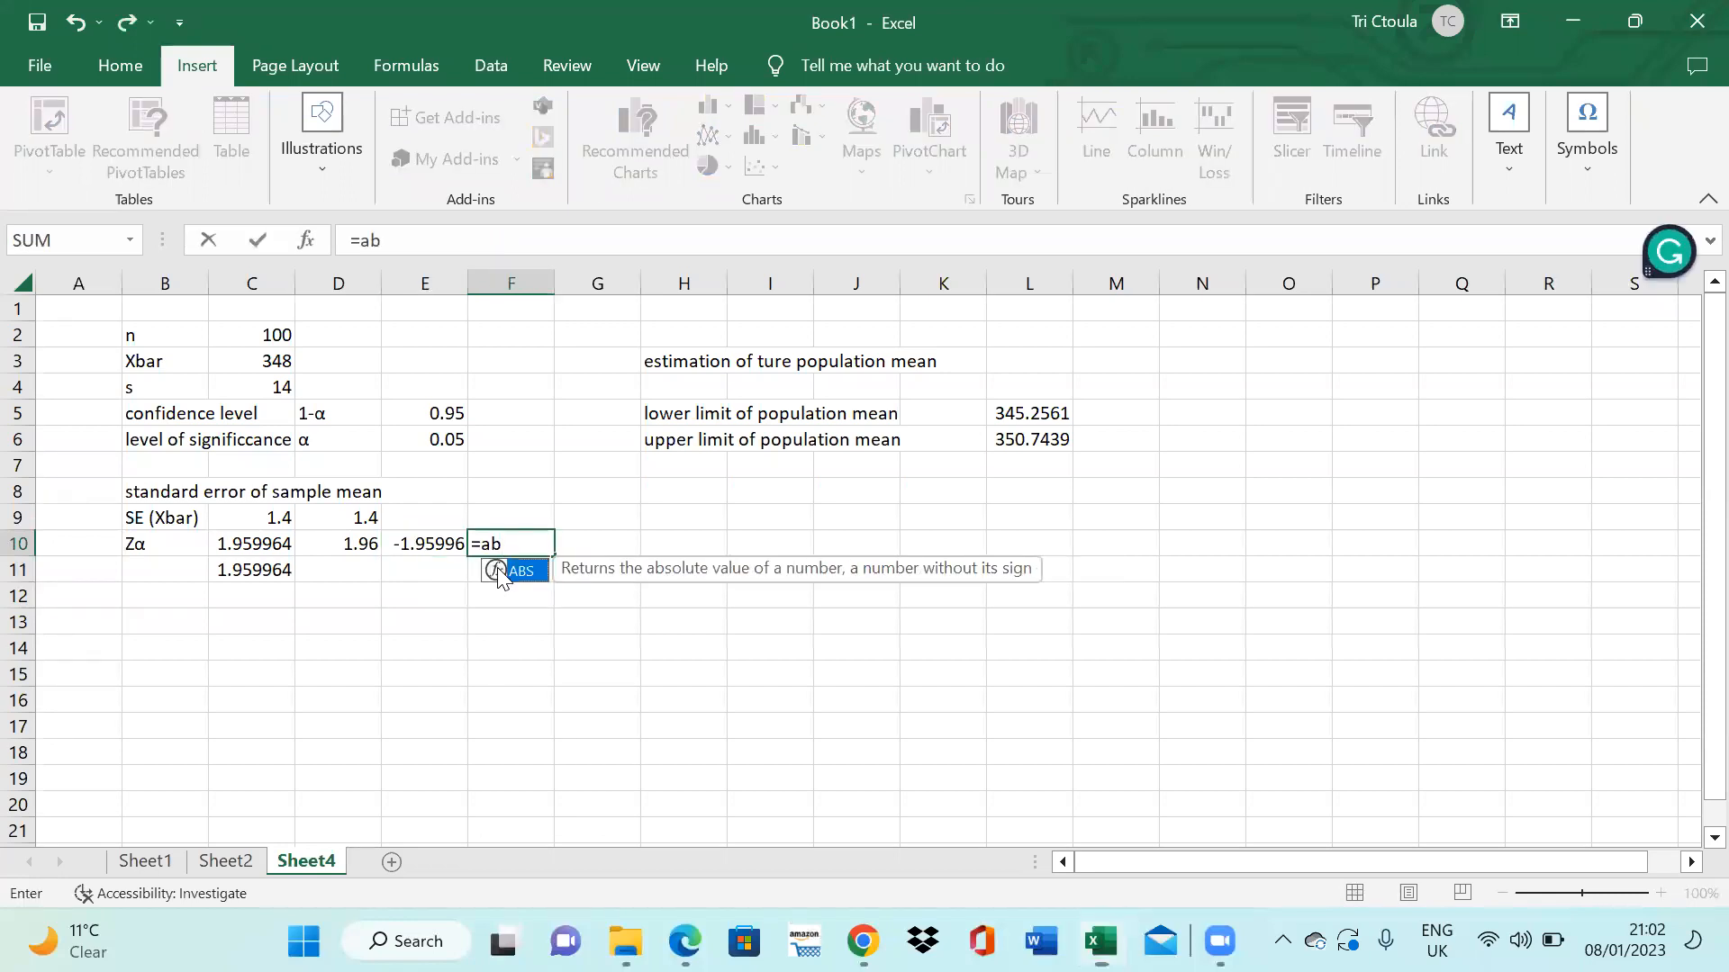
{"action": "double_click", "coordinate": [502, 577]}
{"action": "left_click", "coordinate": [427, 544]}
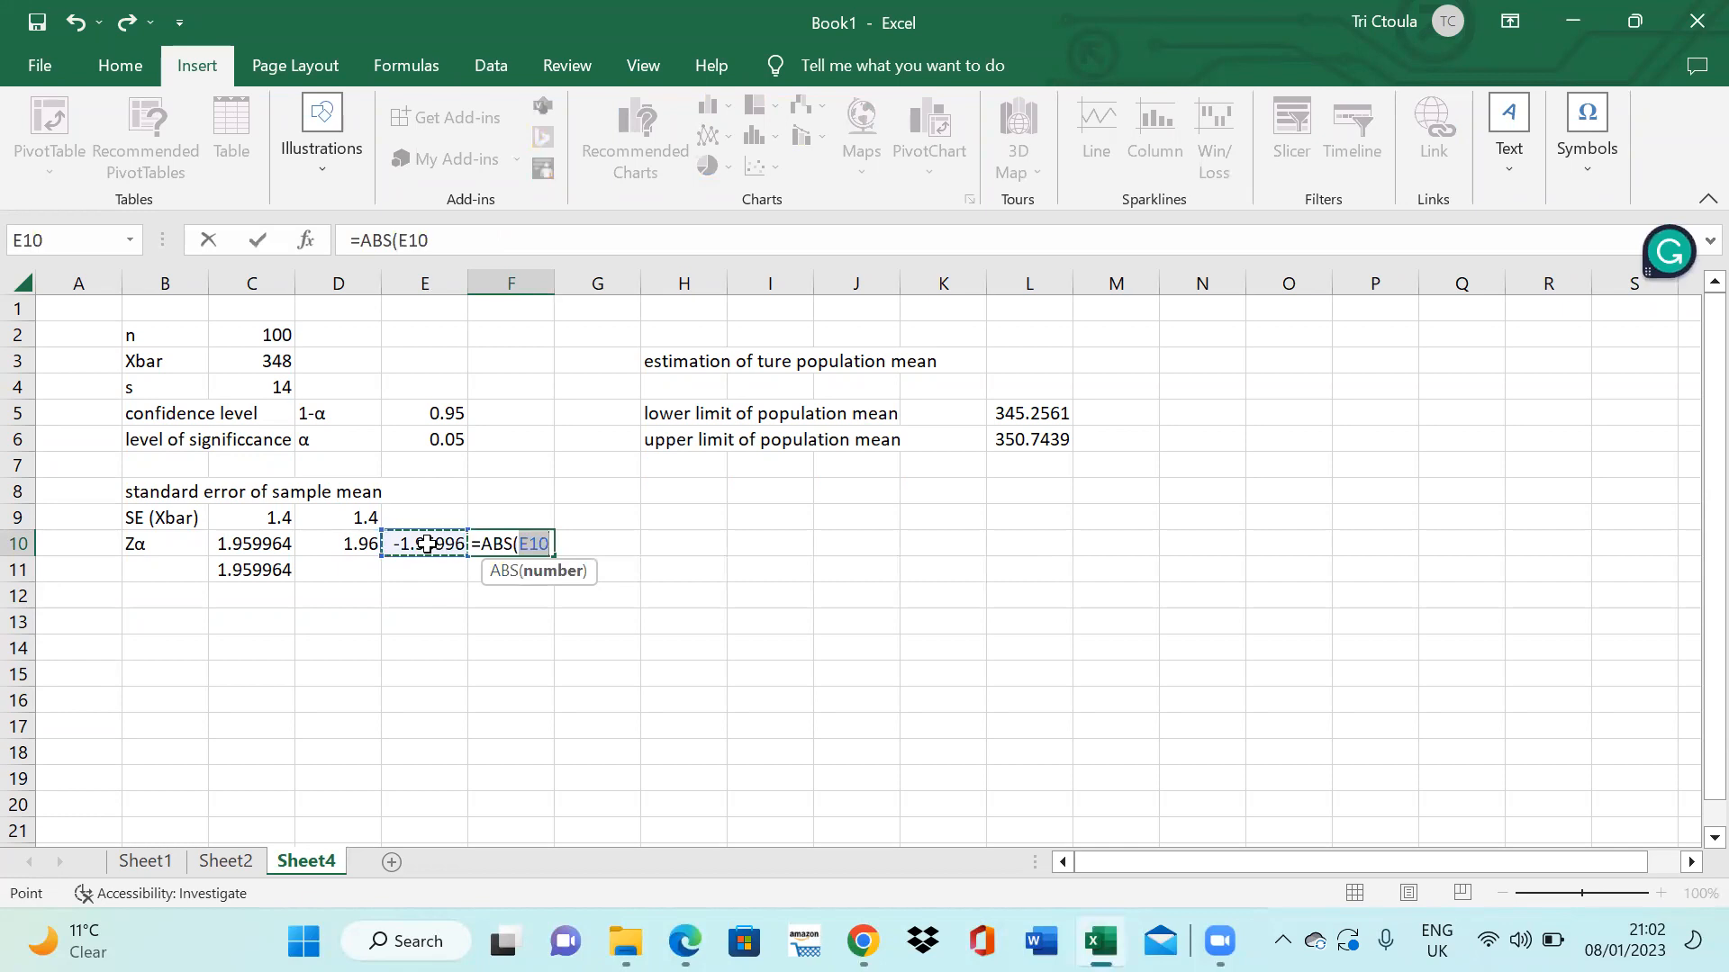
{"action": "type", "text": ")"}
{"action": "key", "text": "Return"}
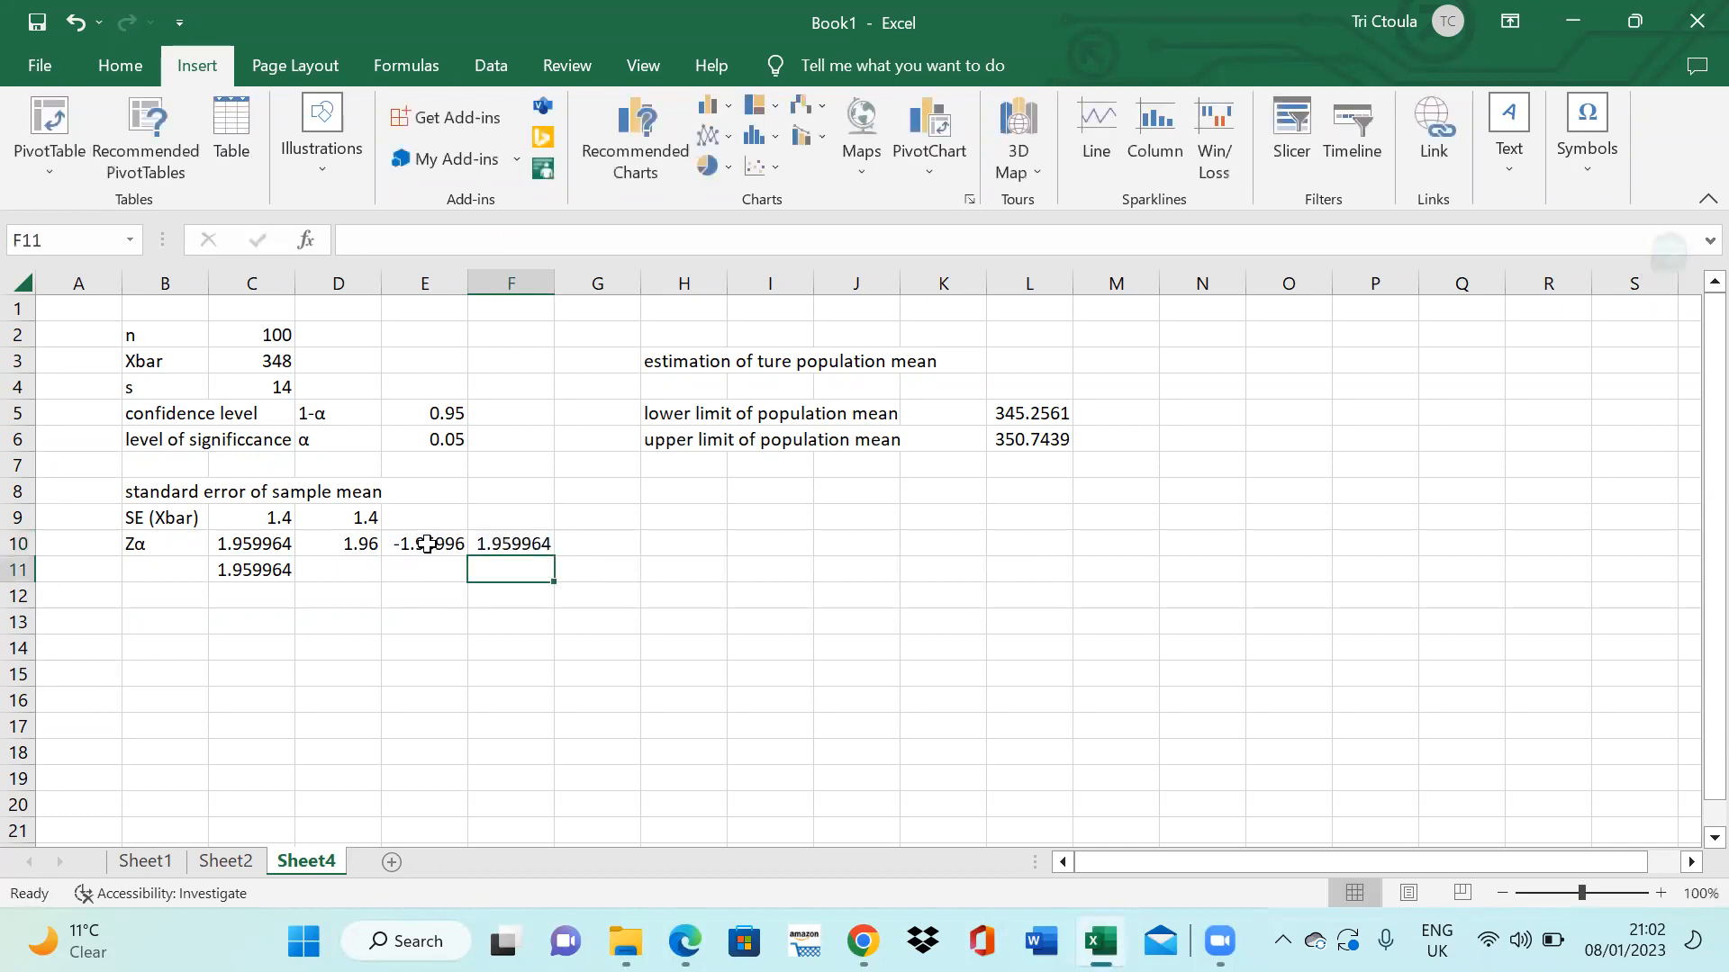
{"action": "left_click", "coordinate": [530, 543]}
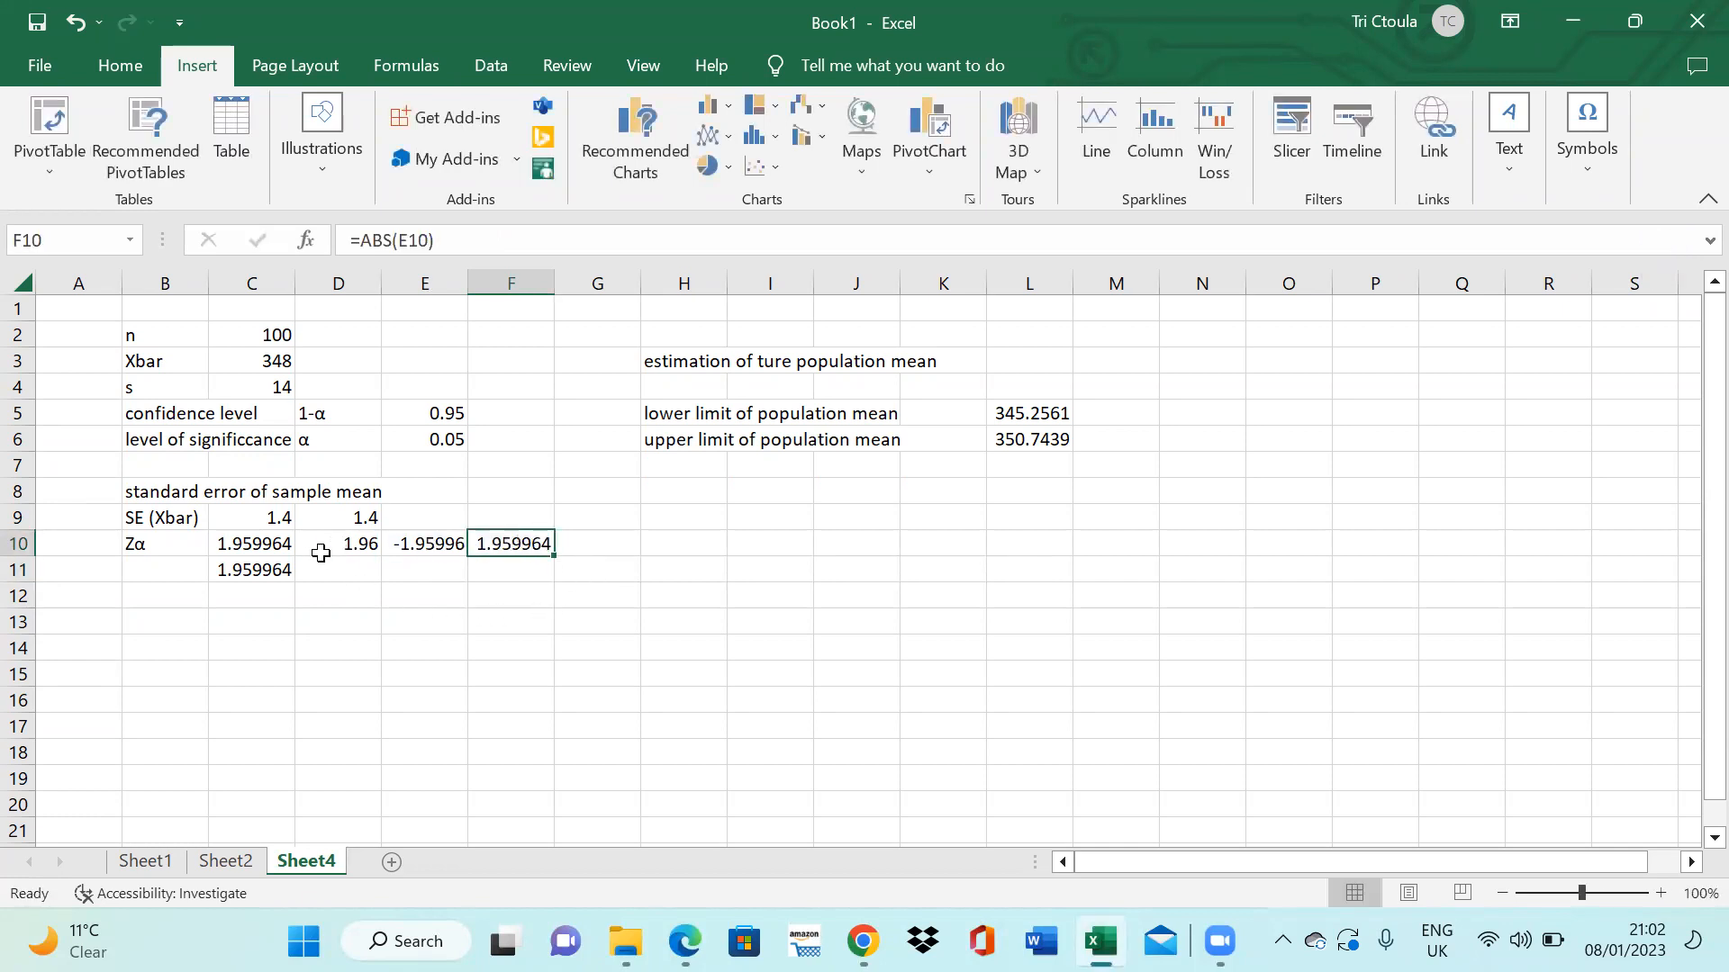
{"action": "left_click", "coordinate": [270, 544]}
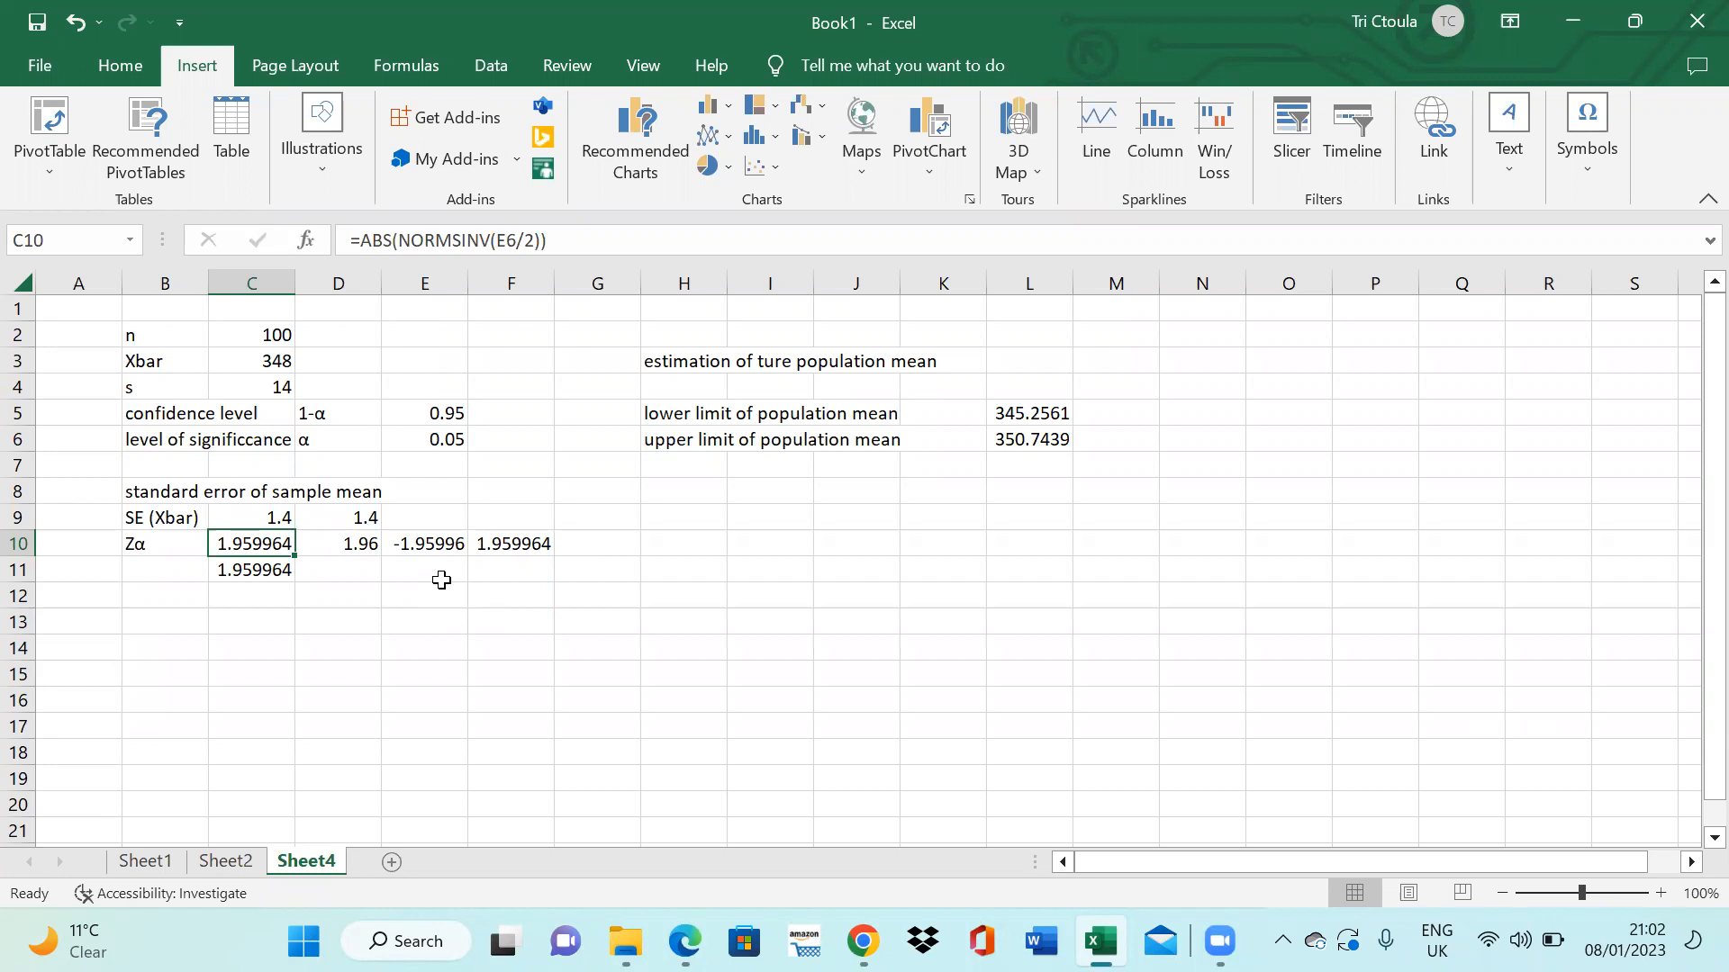
- Add a new worksheet to the workbook, then switch to the PDF in Edge and read the second estimation question
{"action": "left_click", "coordinate": [590, 146]}
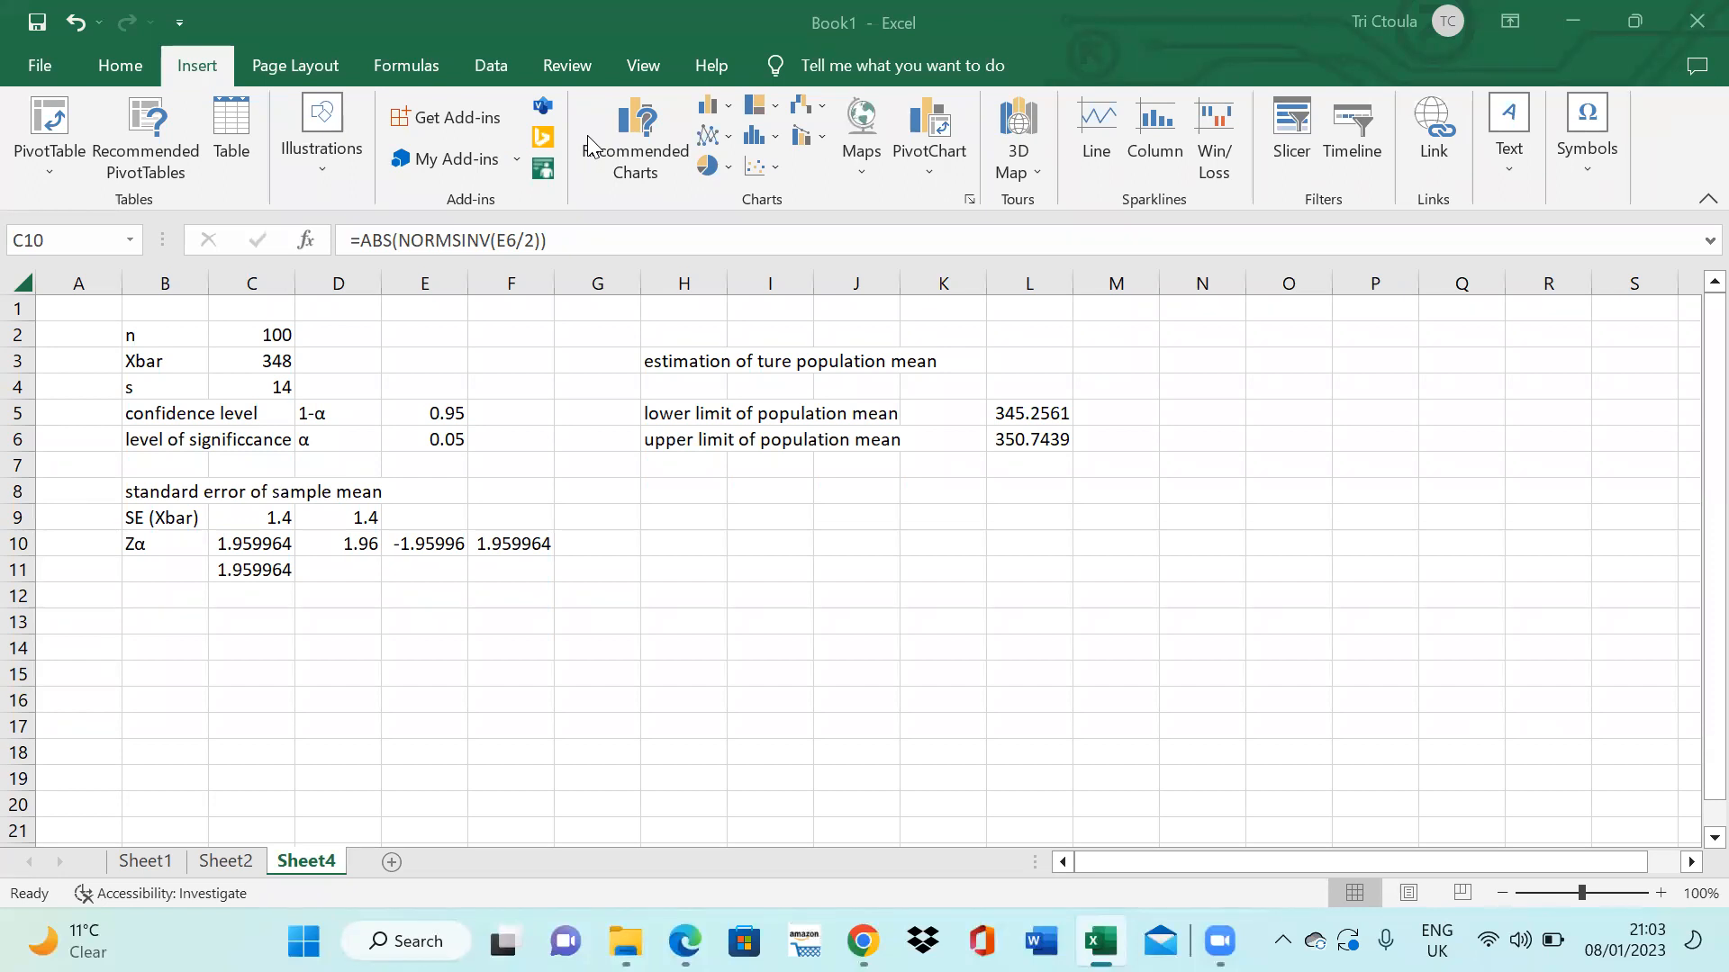
{"action": "left_click", "coordinate": [395, 864]}
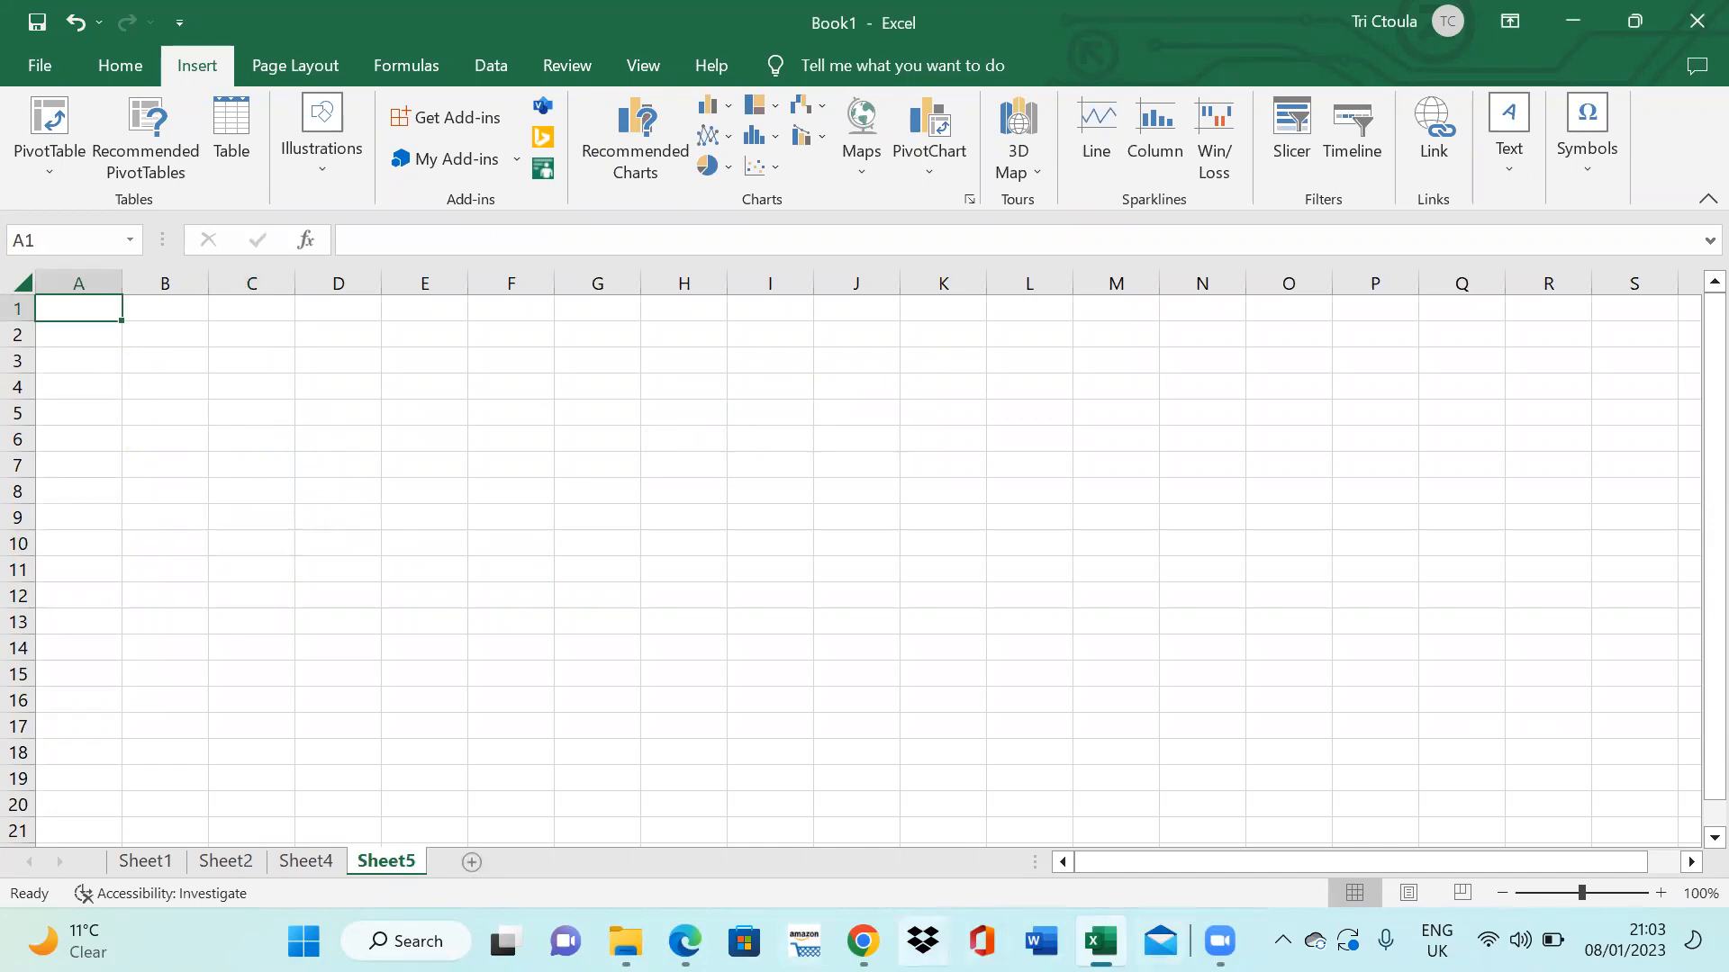
{"action": "left_click", "coordinate": [685, 941]}
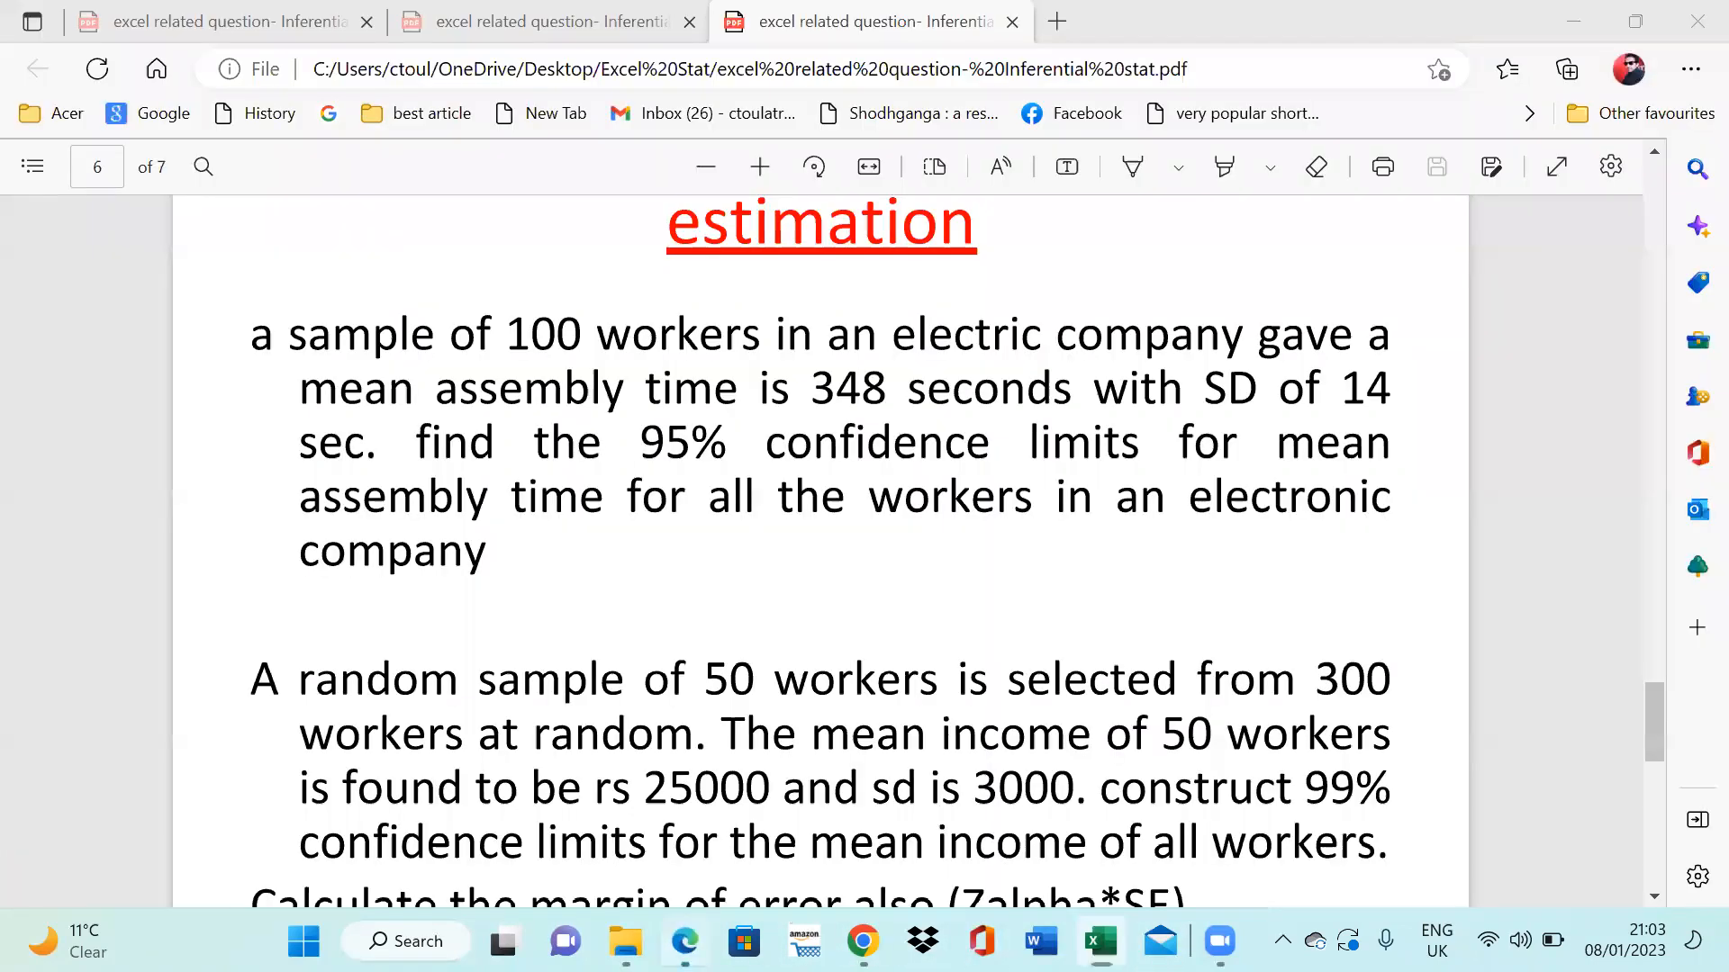
{"action": "scroll", "coordinate": [913, 766], "scroll_direction": "down", "scroll_amount": 3}
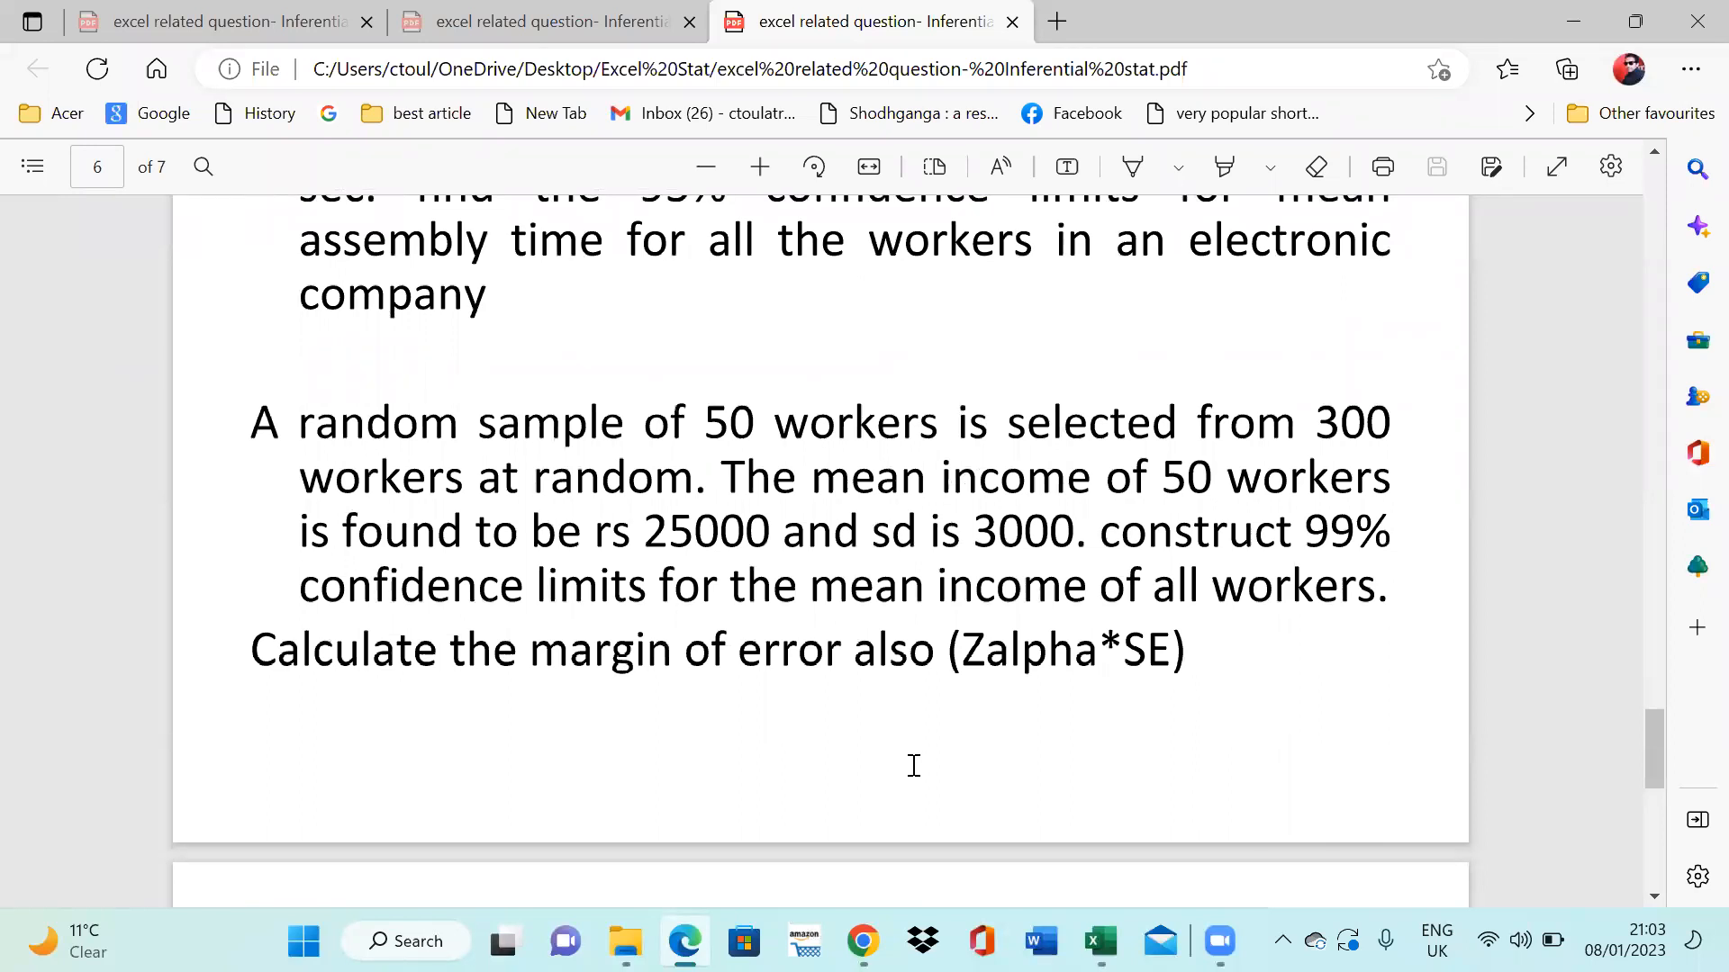
{"action": "scroll", "coordinate": [913, 767], "scroll_direction": "down", "scroll_amount": 1}
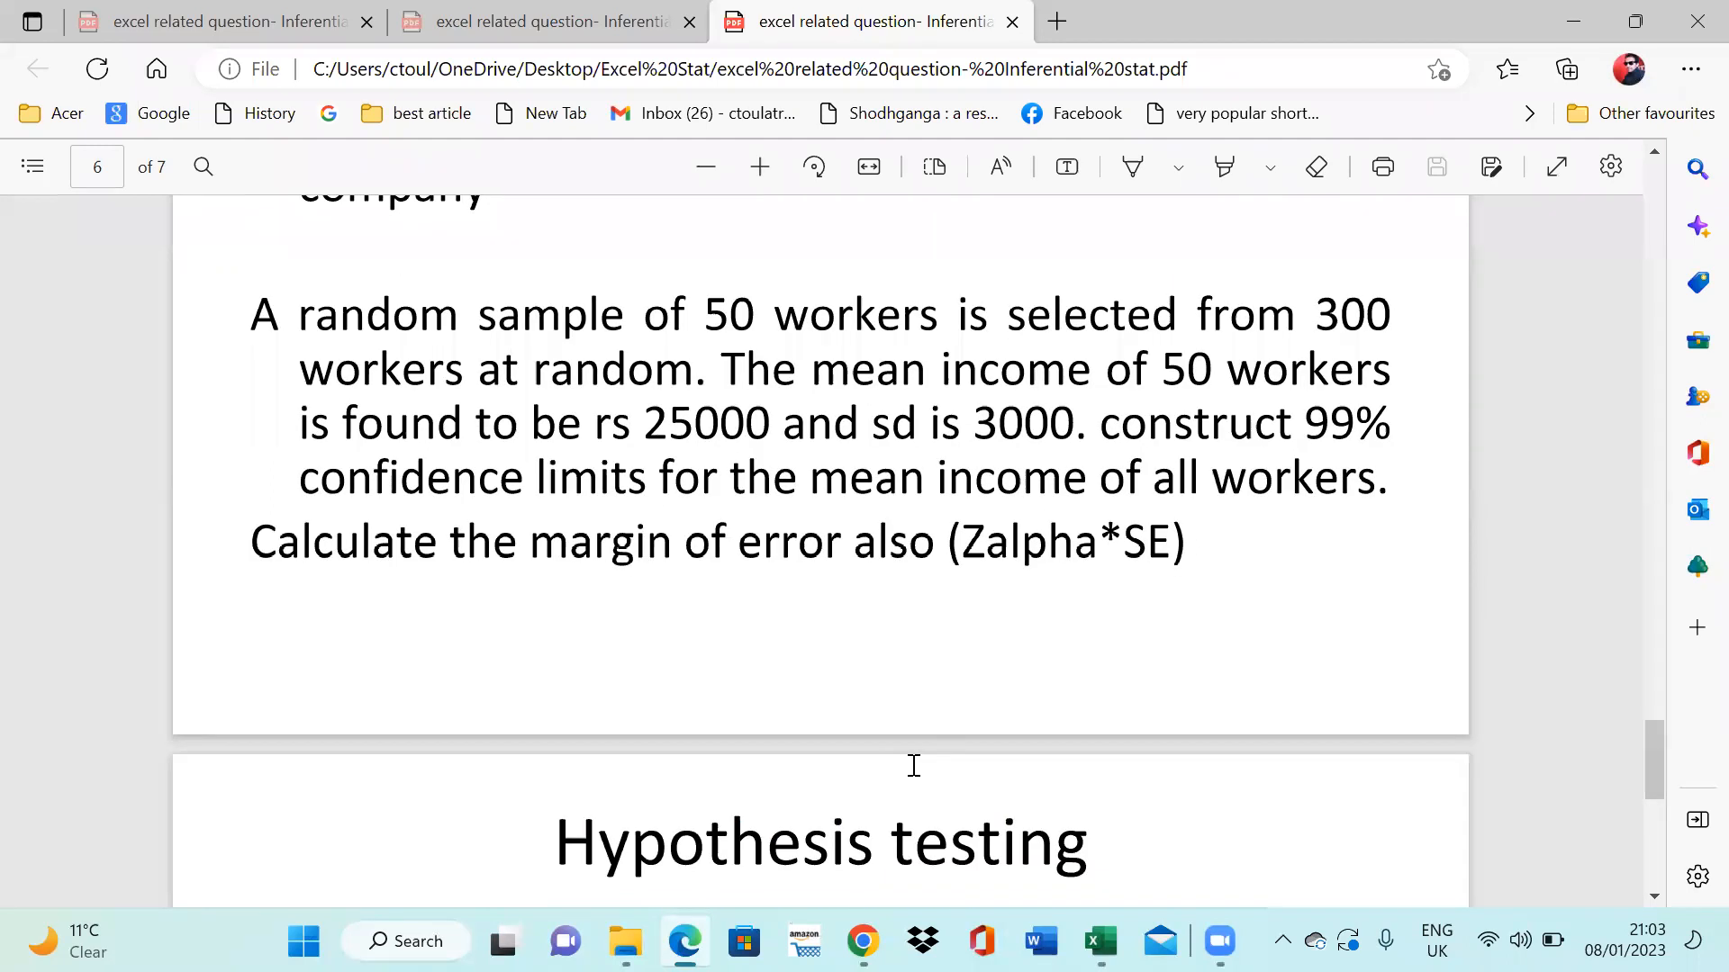
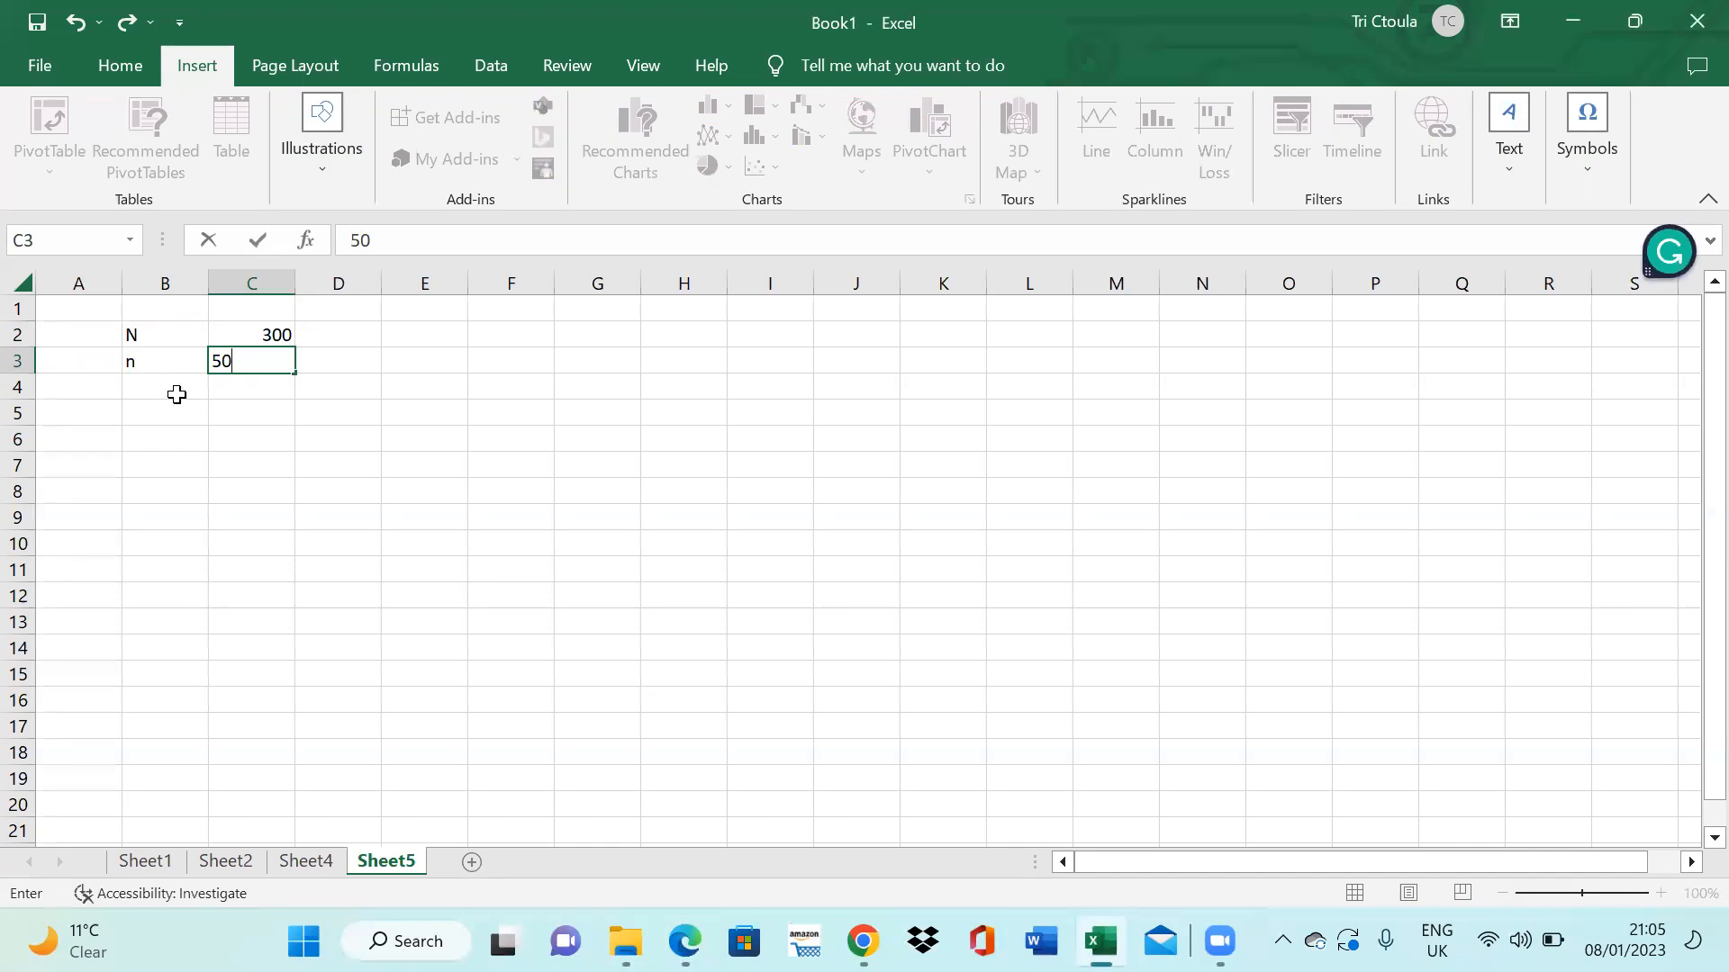
- Enter the sample mean on the new sheet with the label Xbar in B4 and the value 25000 in C4
{"action": "type", "text": "Xbar"}
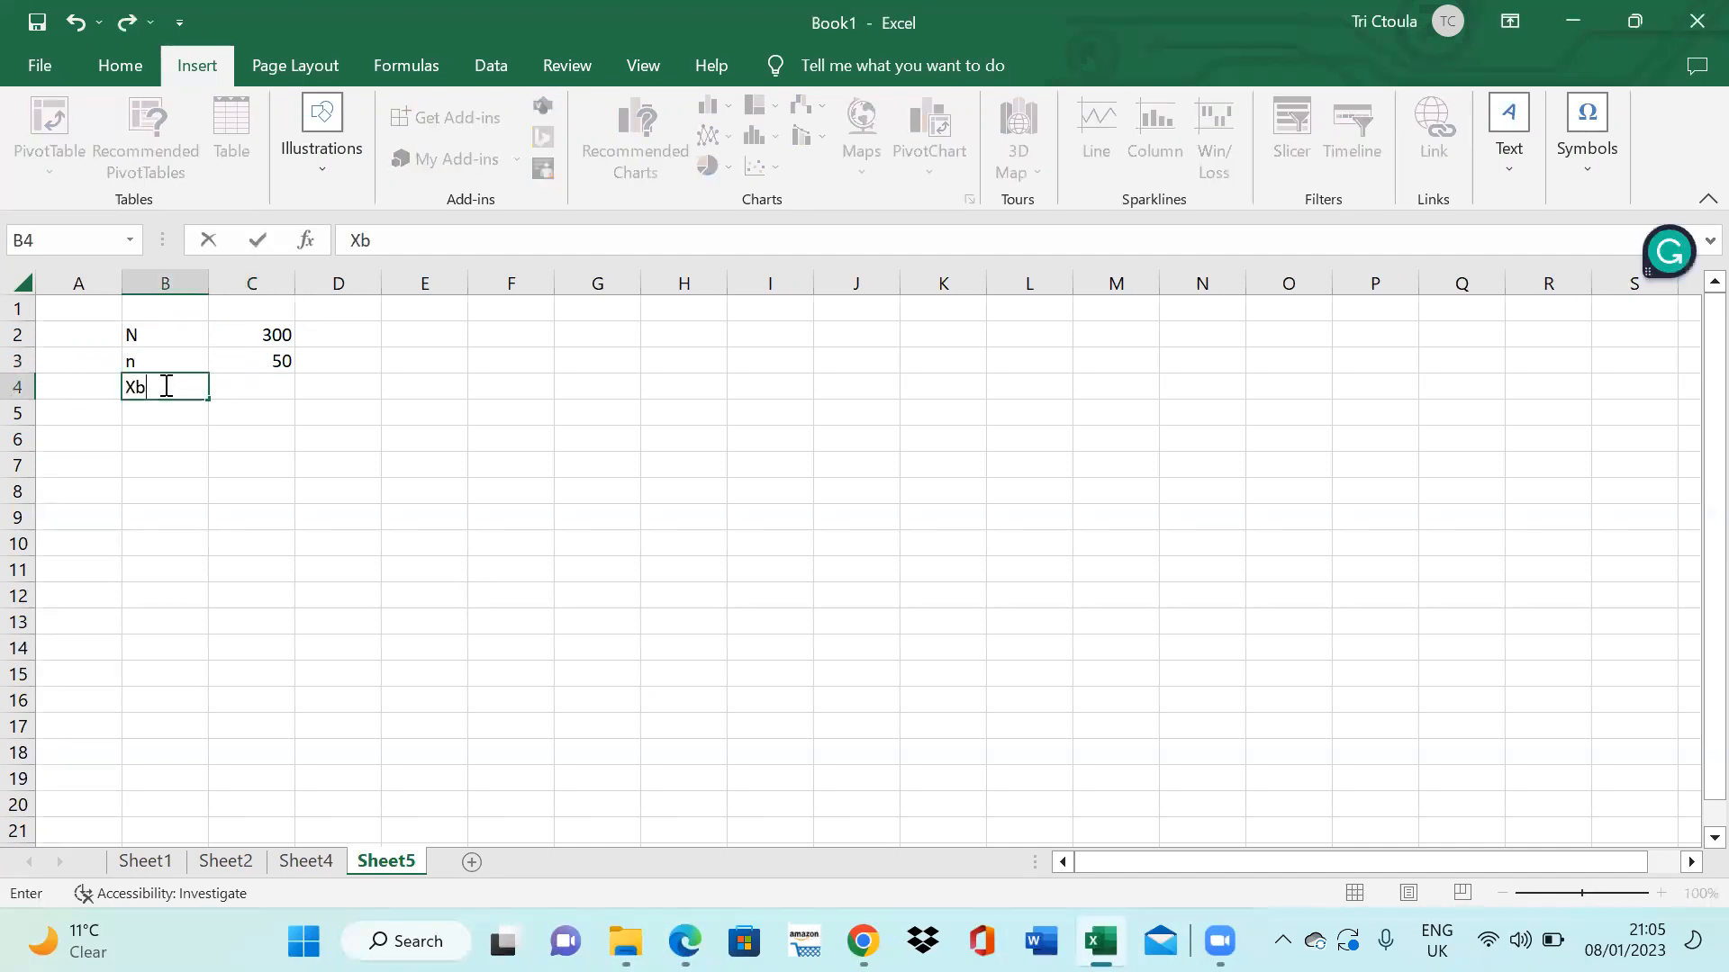
{"action": "left_click", "coordinate": [252, 390]}
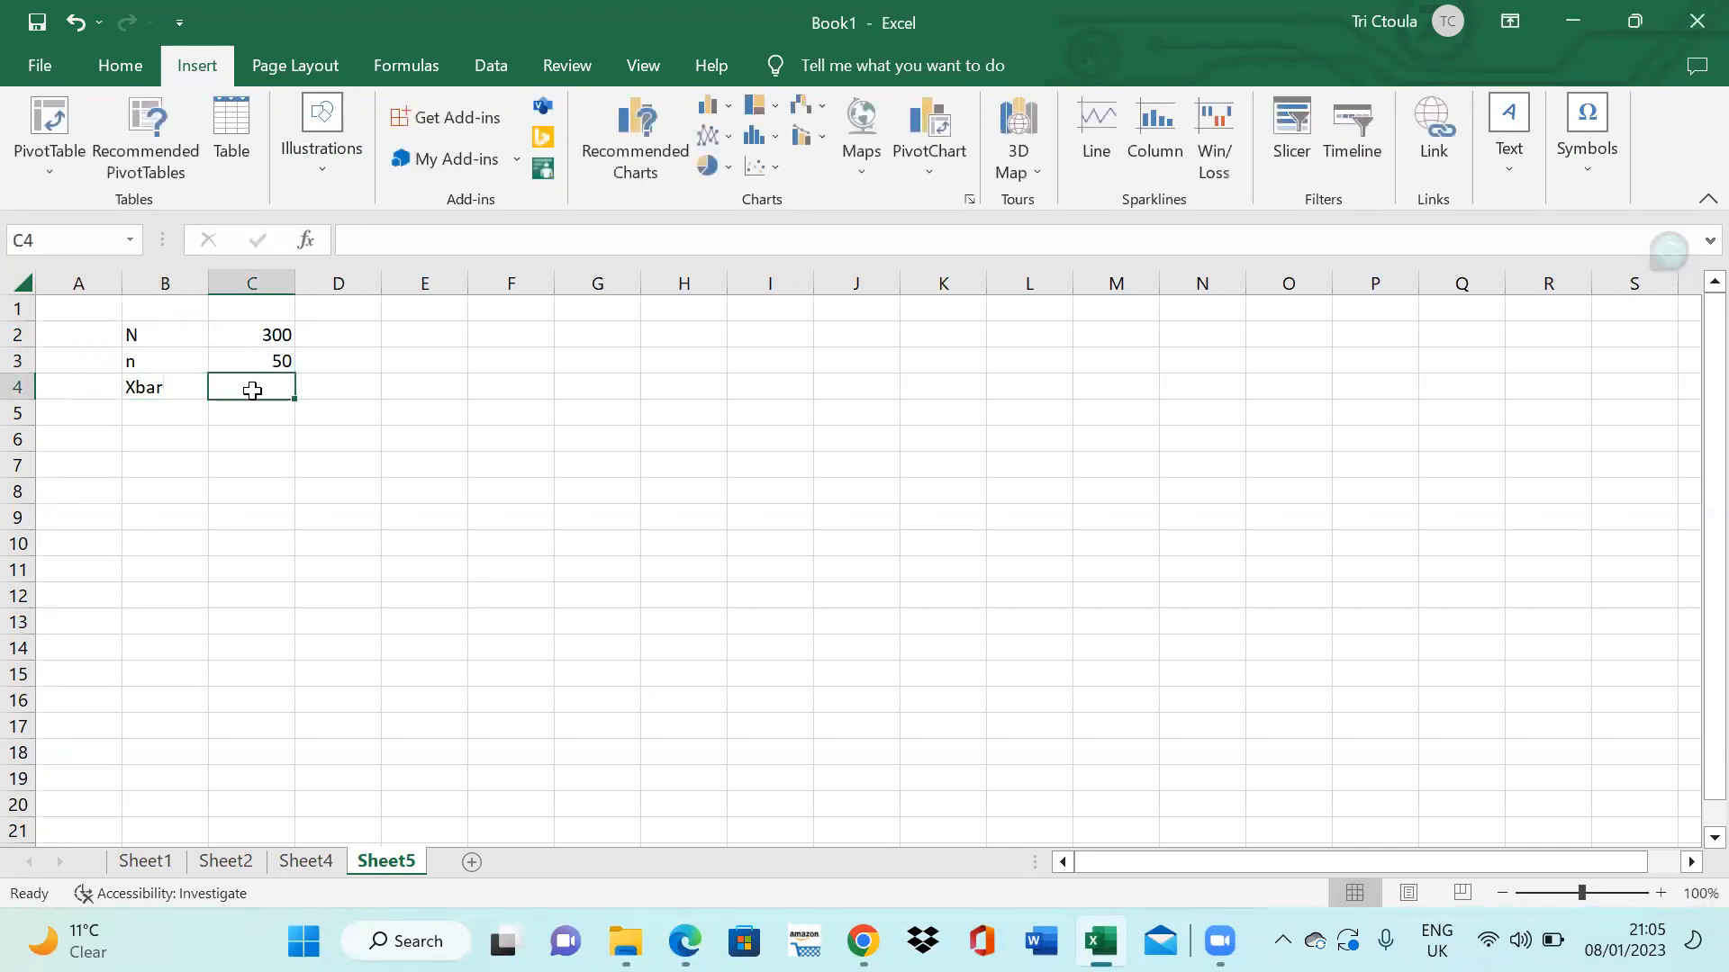
{"action": "type", "text": "25000"}
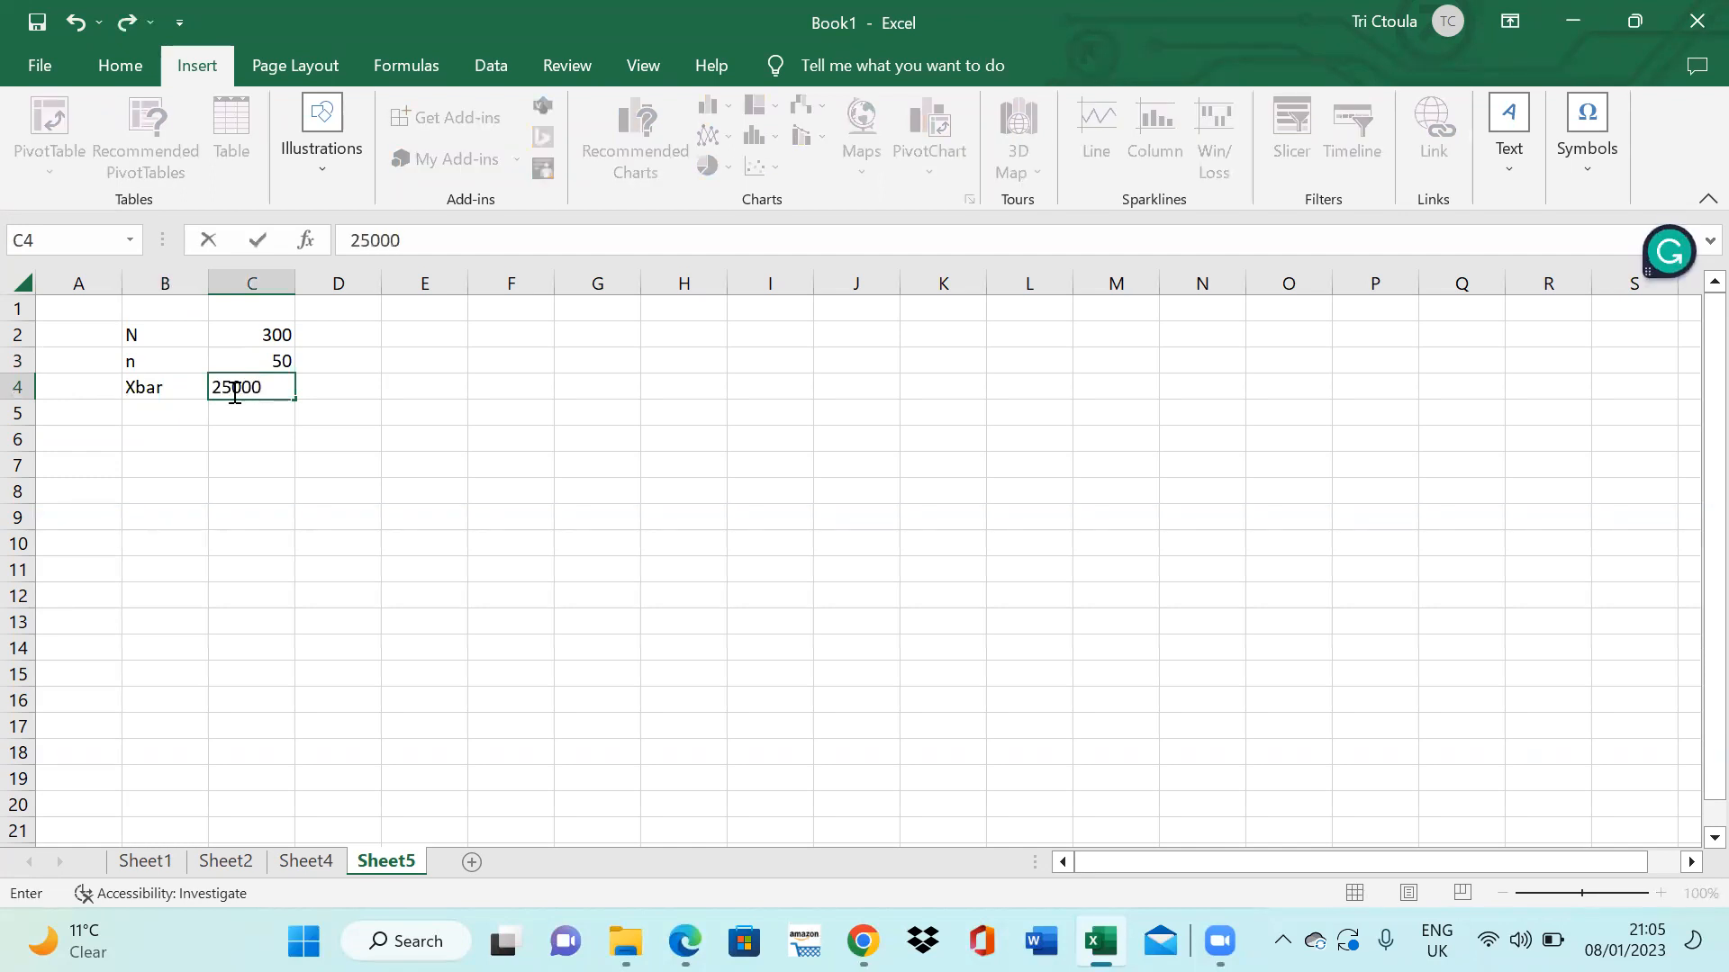
- Enter the sample standard deviation with the label s in B5 and the value 3000 in C5
{"action": "left_click", "coordinate": [166, 417]}
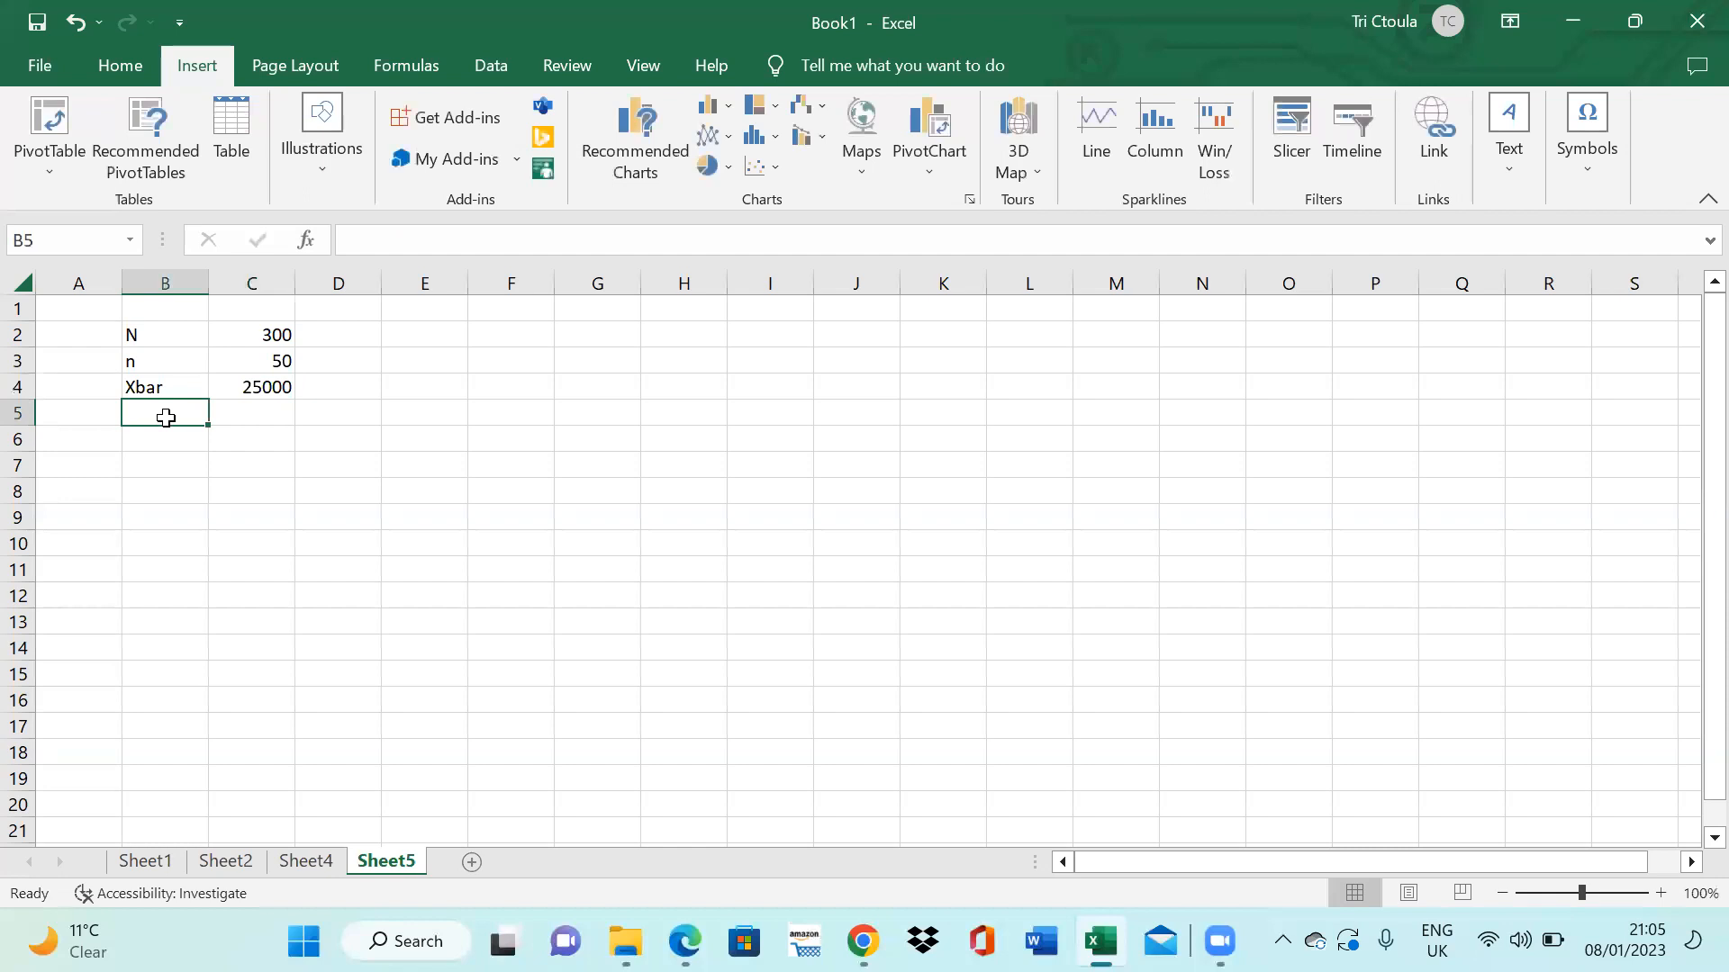
{"action": "type", "text": "s"}
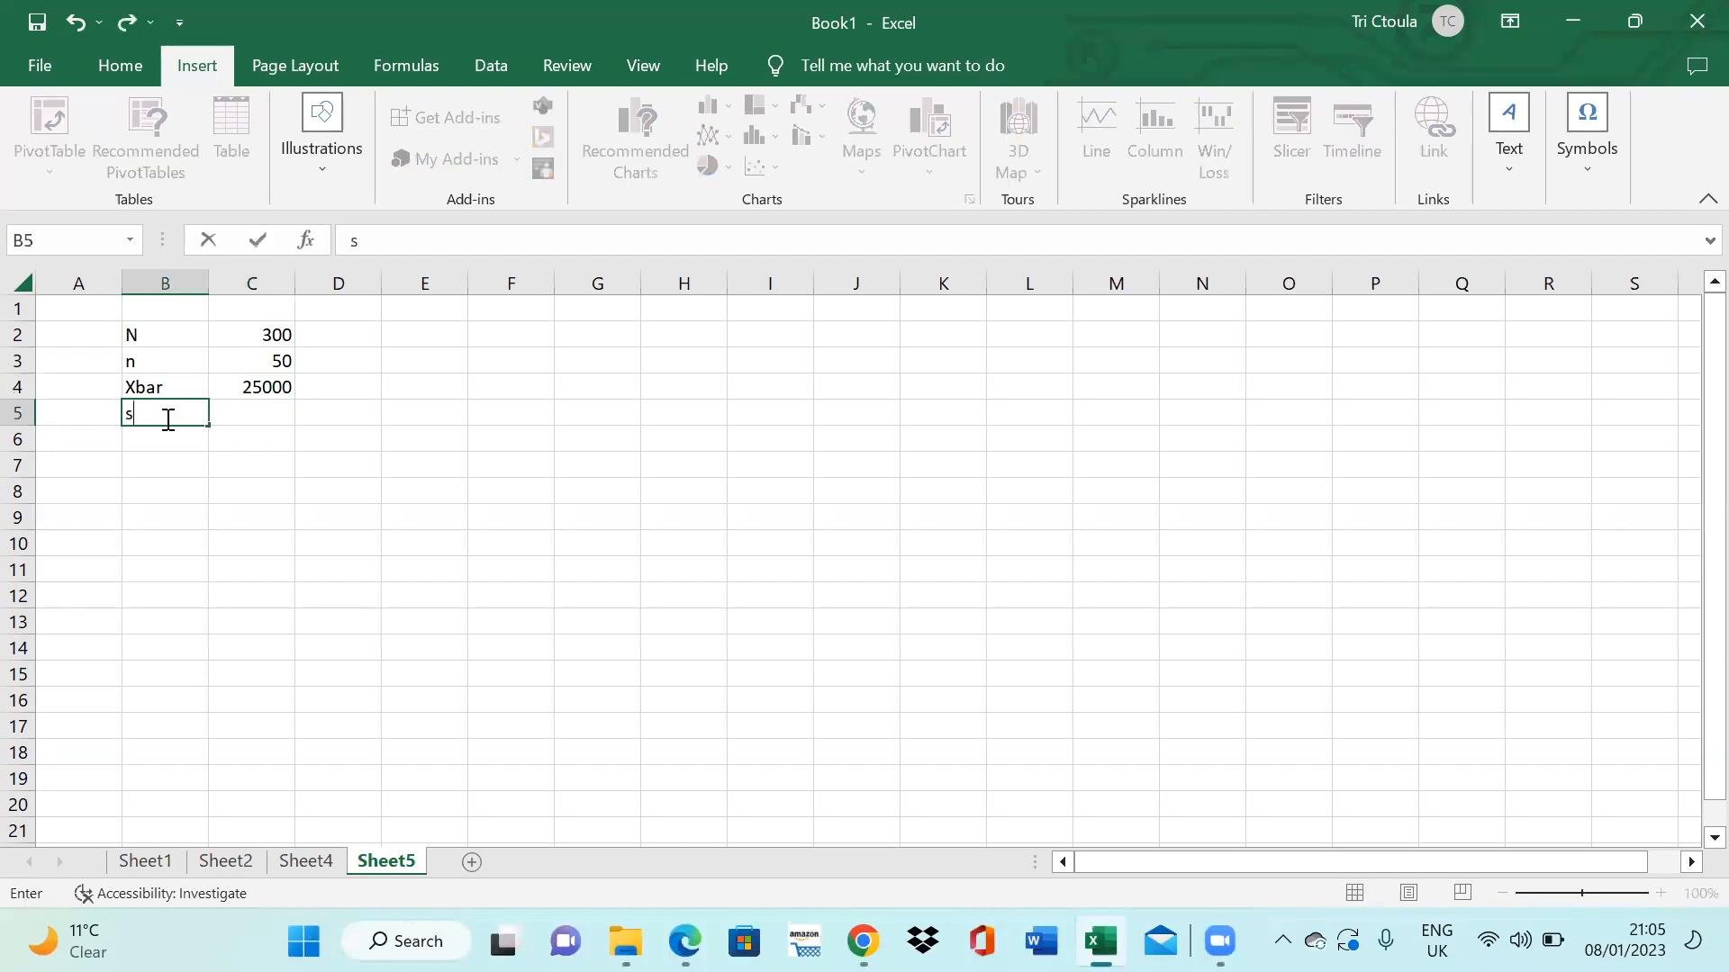
{"action": "left_click", "coordinate": [259, 416]}
{"action": "type", "text": "3"}
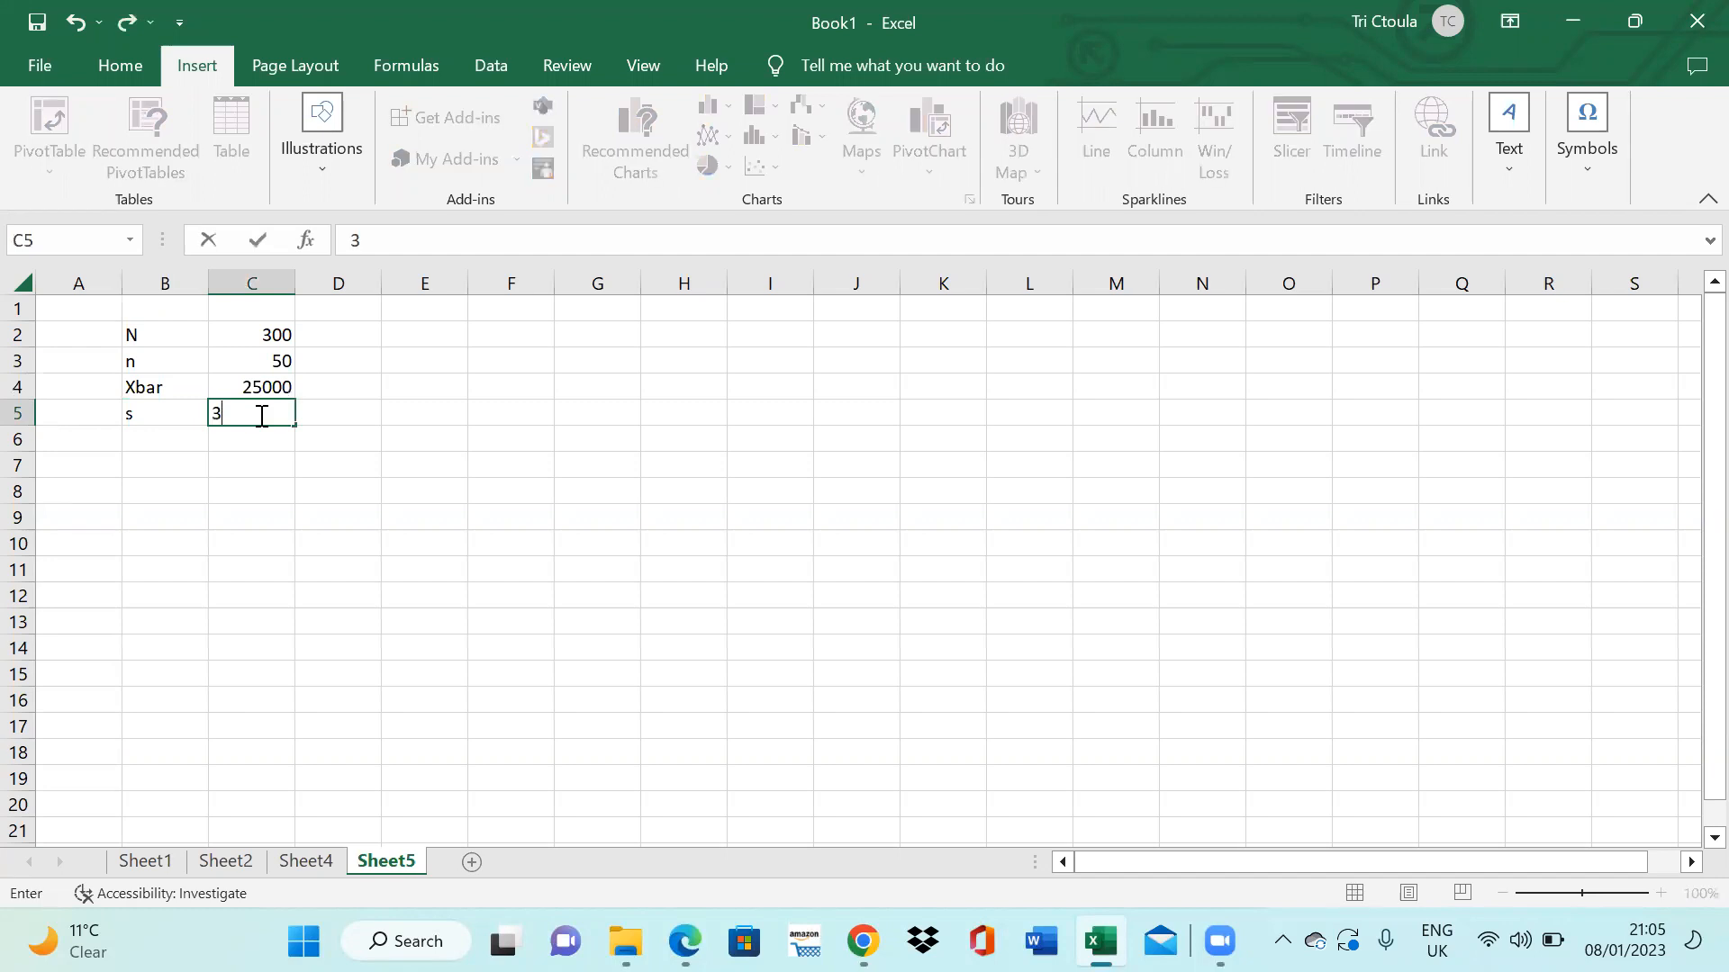
{"action": "type", "text": "000"}
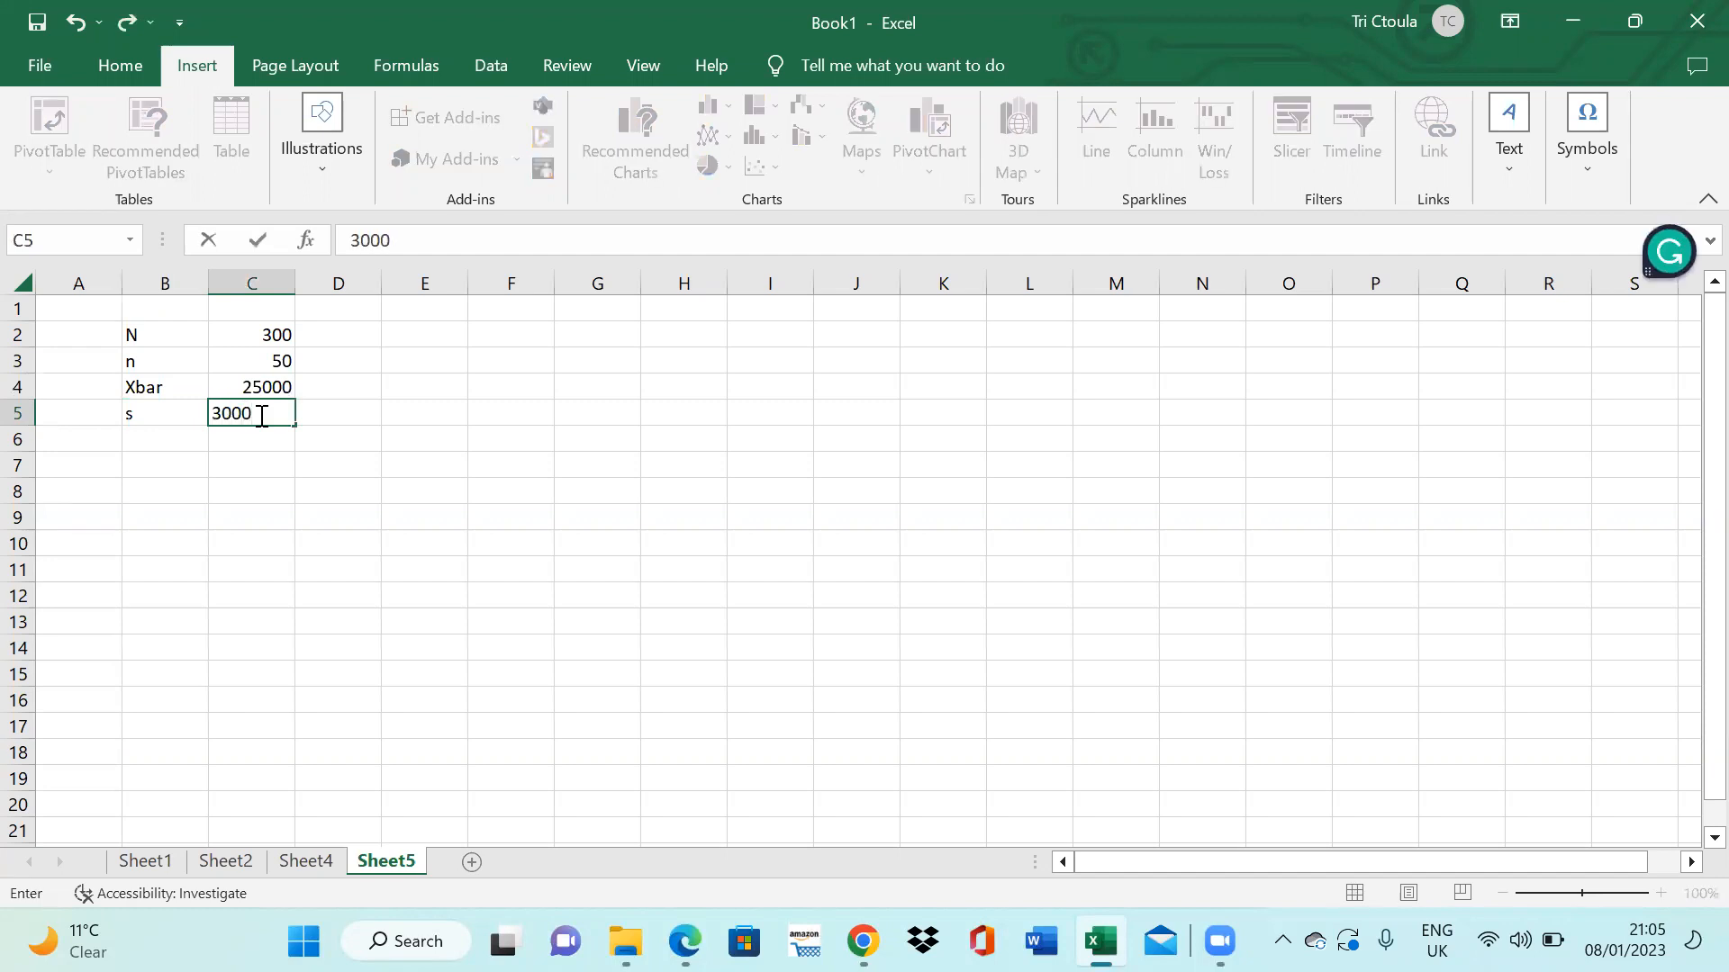
{"action": "left_click", "coordinate": [309, 463]}
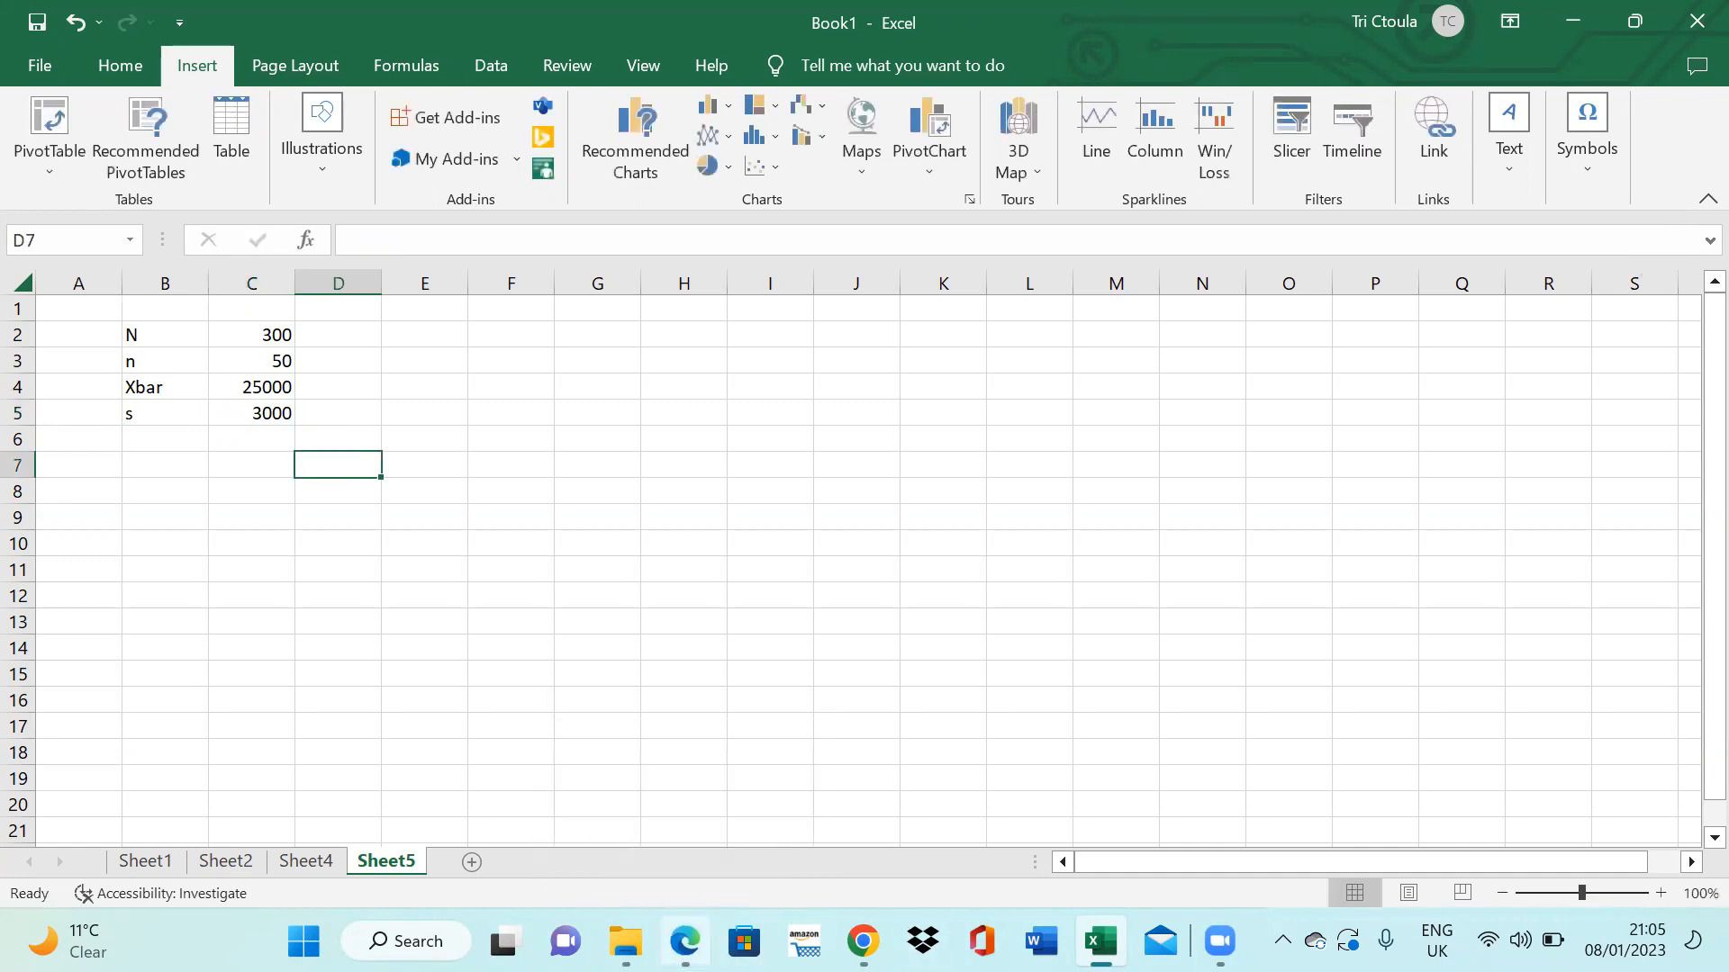
- Check the required confidence level in the PDF question in Edge, return to Excel and label B6 "confidence level"
{"action": "left_click", "coordinate": [685, 941]}
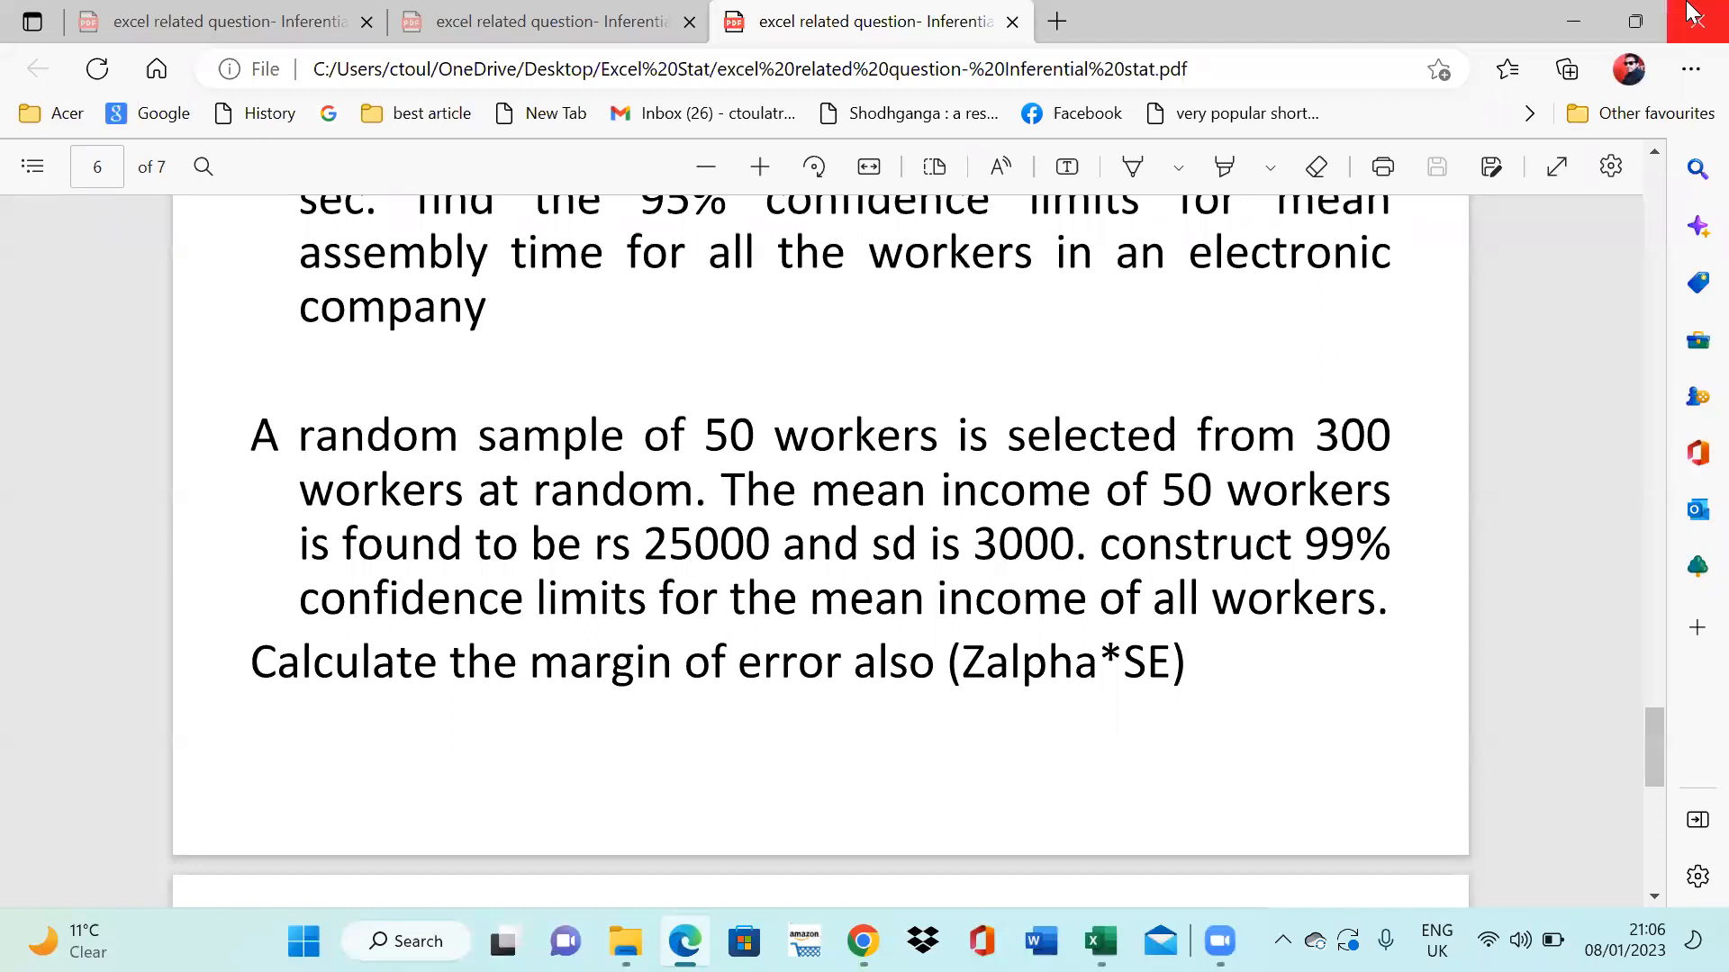
{"action": "left_click", "coordinate": [1635, 21]}
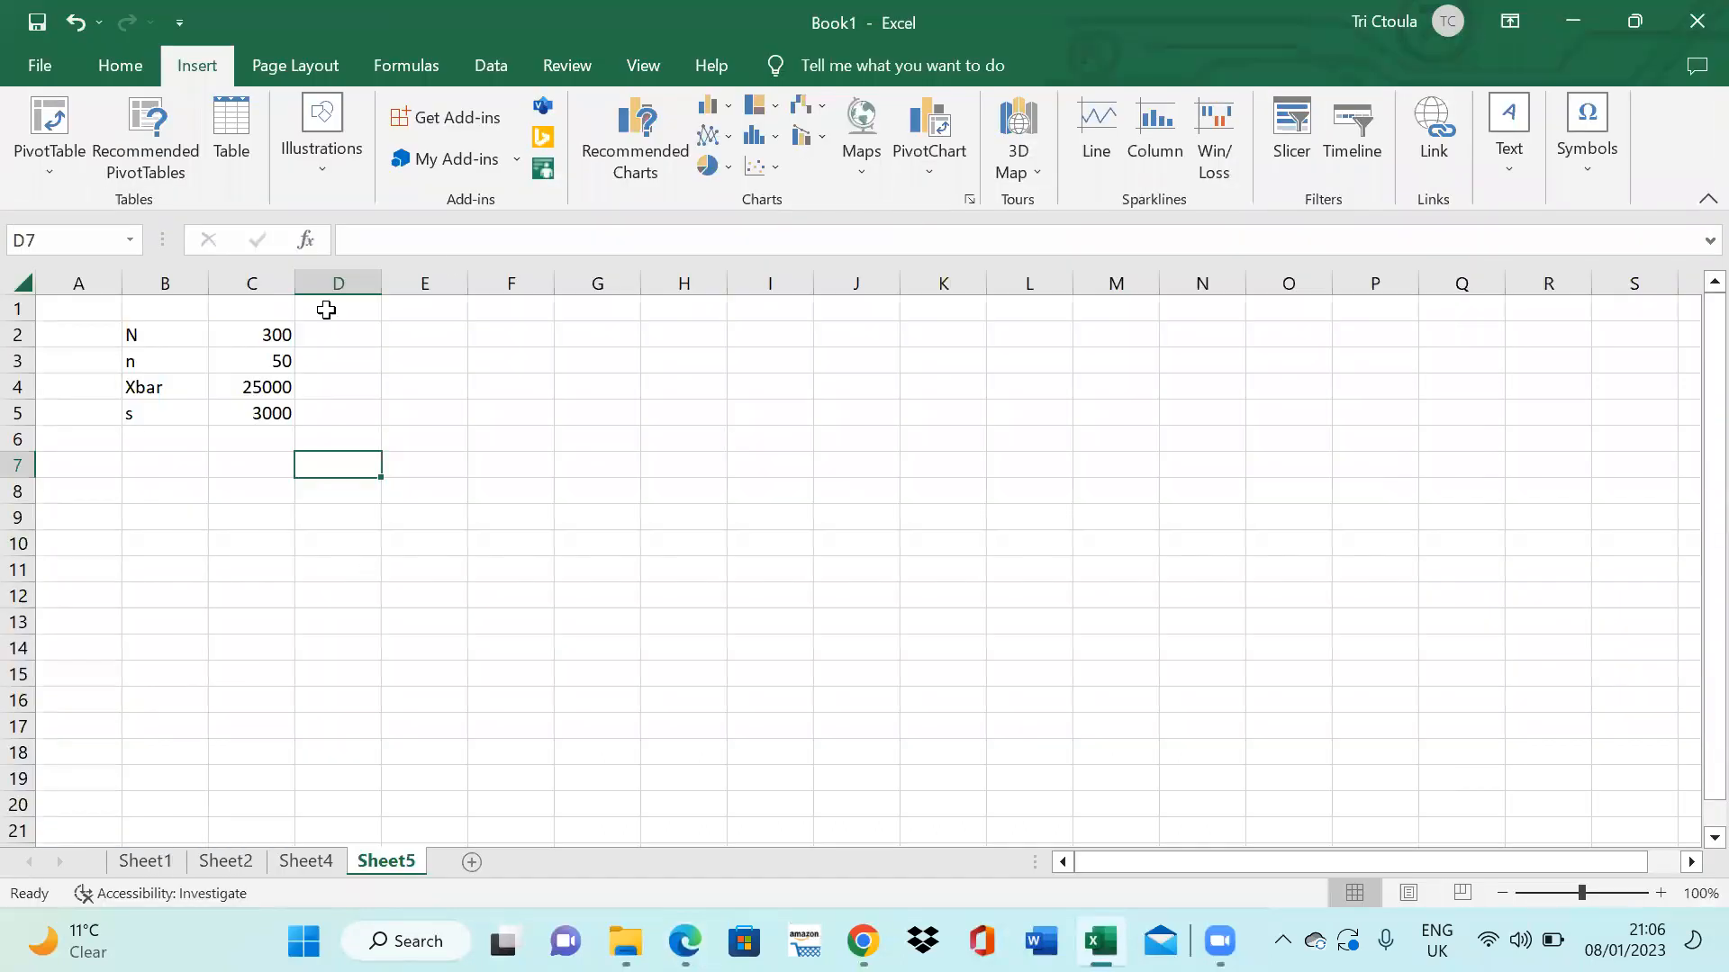
{"action": "left_click", "coordinate": [174, 448]}
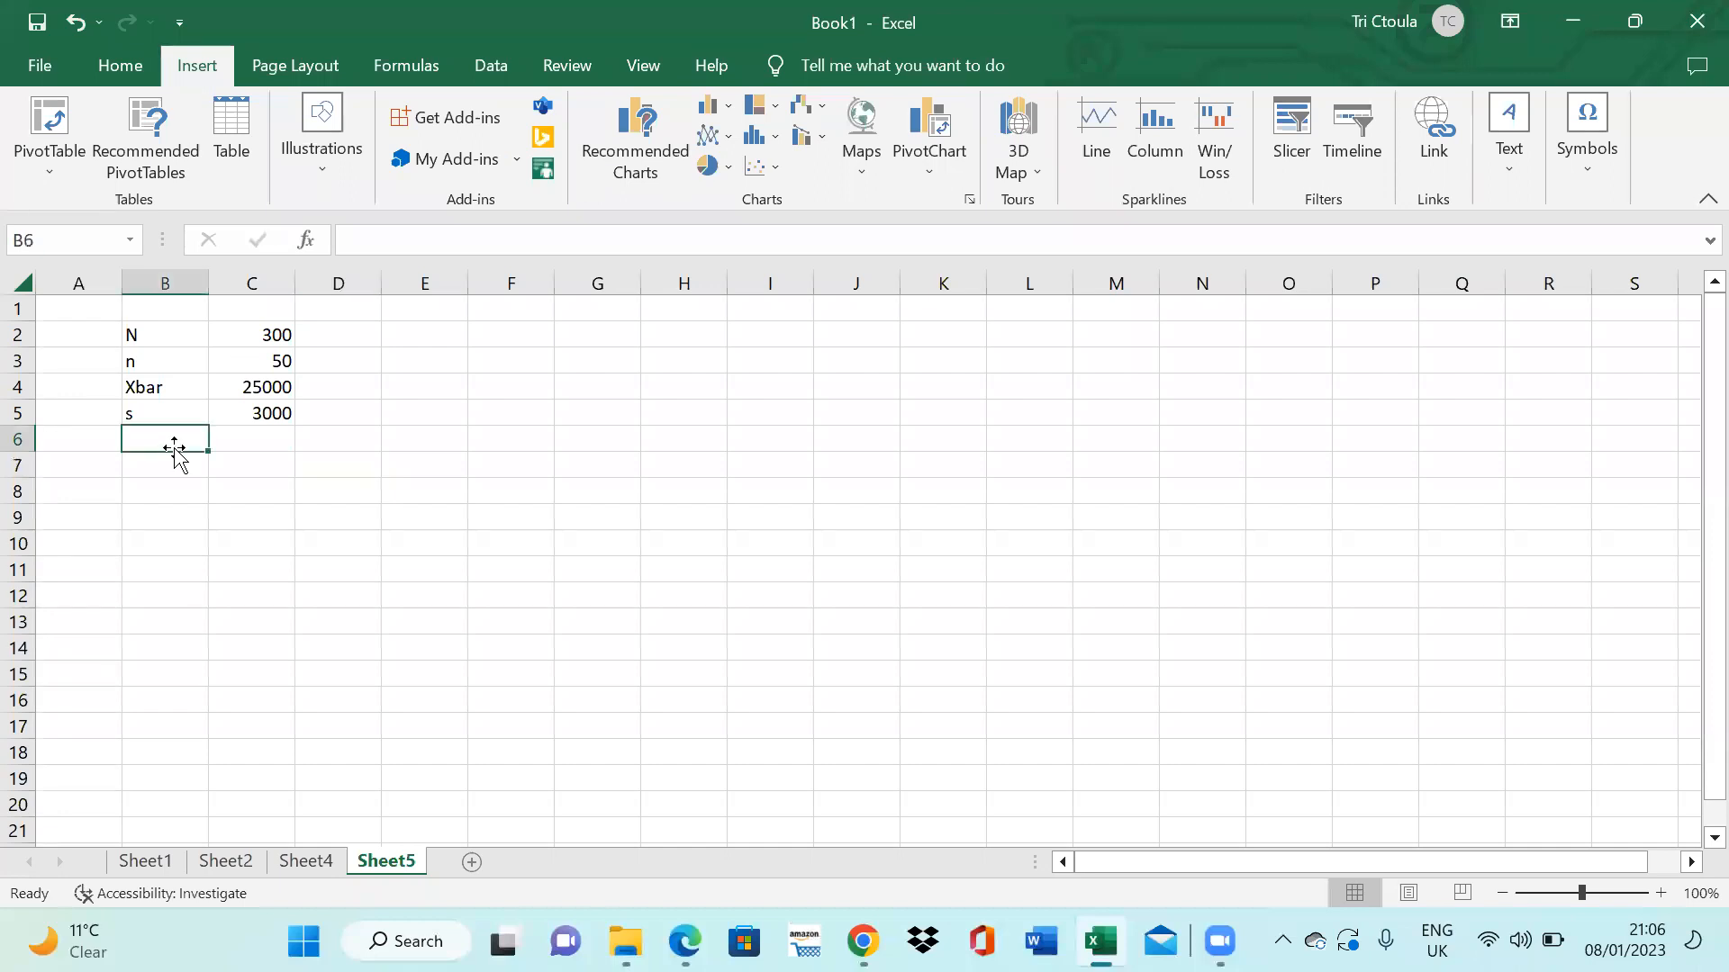
{"action": "type", "text": "conf"}
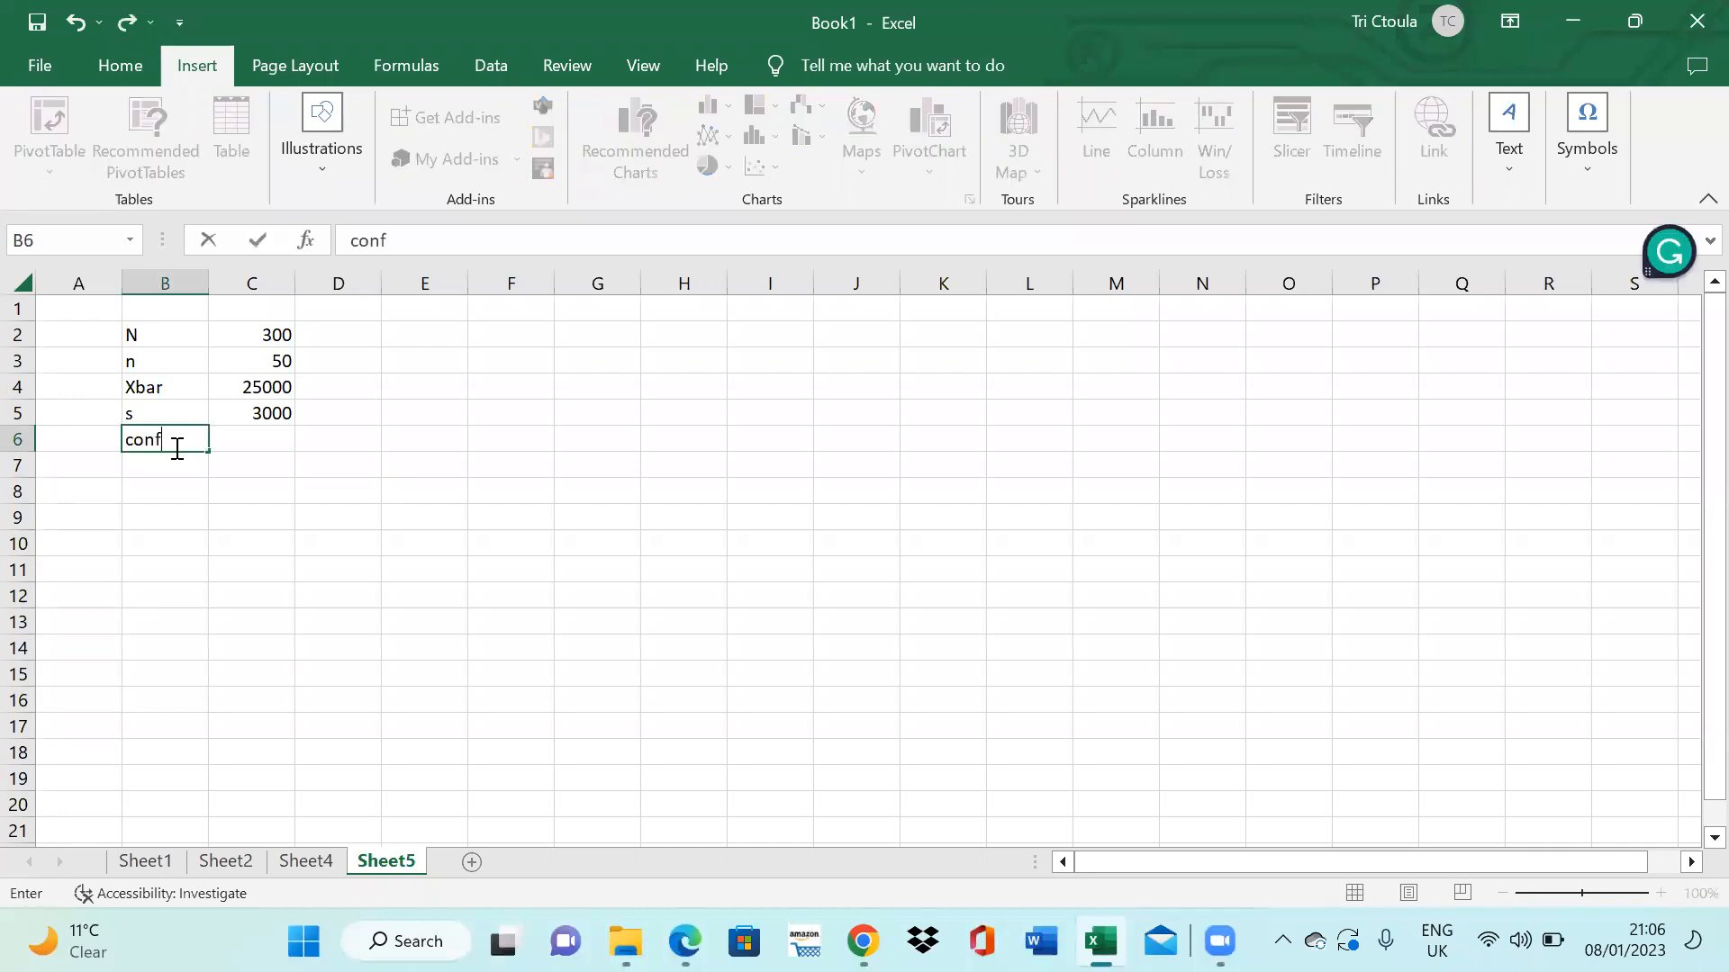
{"action": "type", "text": "idence level"}
- Enter 1-α in D6, inserting the alpha as a symbol, and the confidence level 0.99 in E6
{"action": "left_click", "coordinate": [333, 448]}
{"action": "type", "text": "1-"}
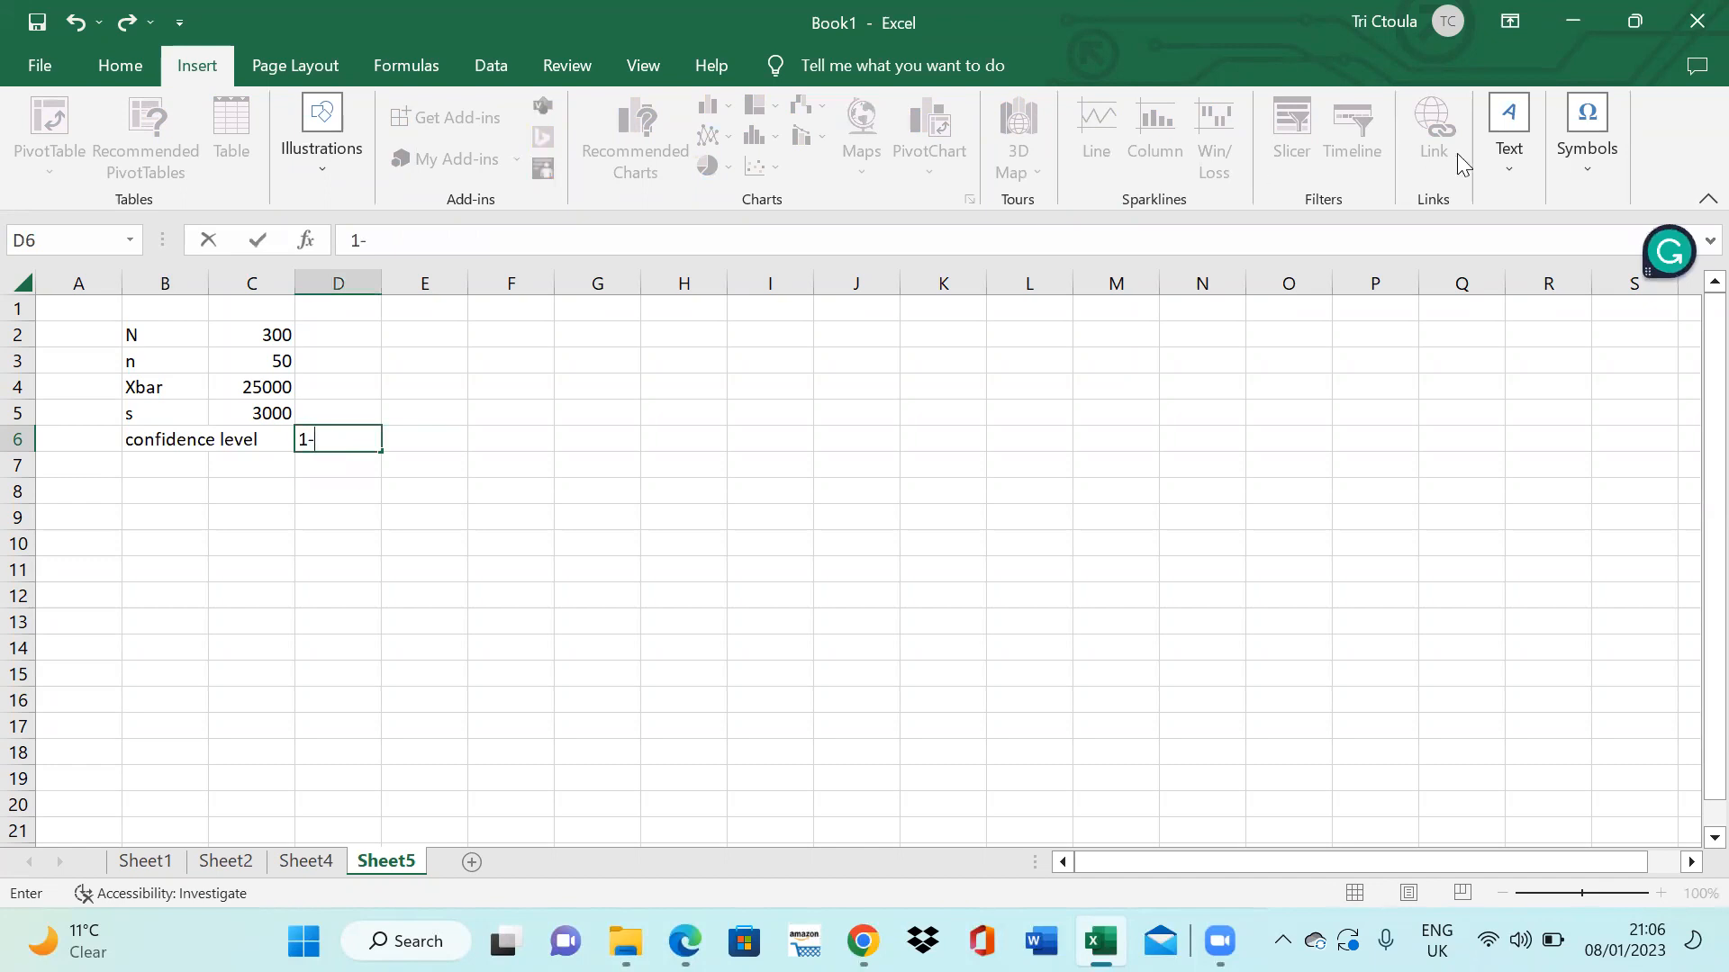
{"action": "left_click", "coordinate": [1599, 160]}
{"action": "left_click", "coordinate": [1641, 261]}
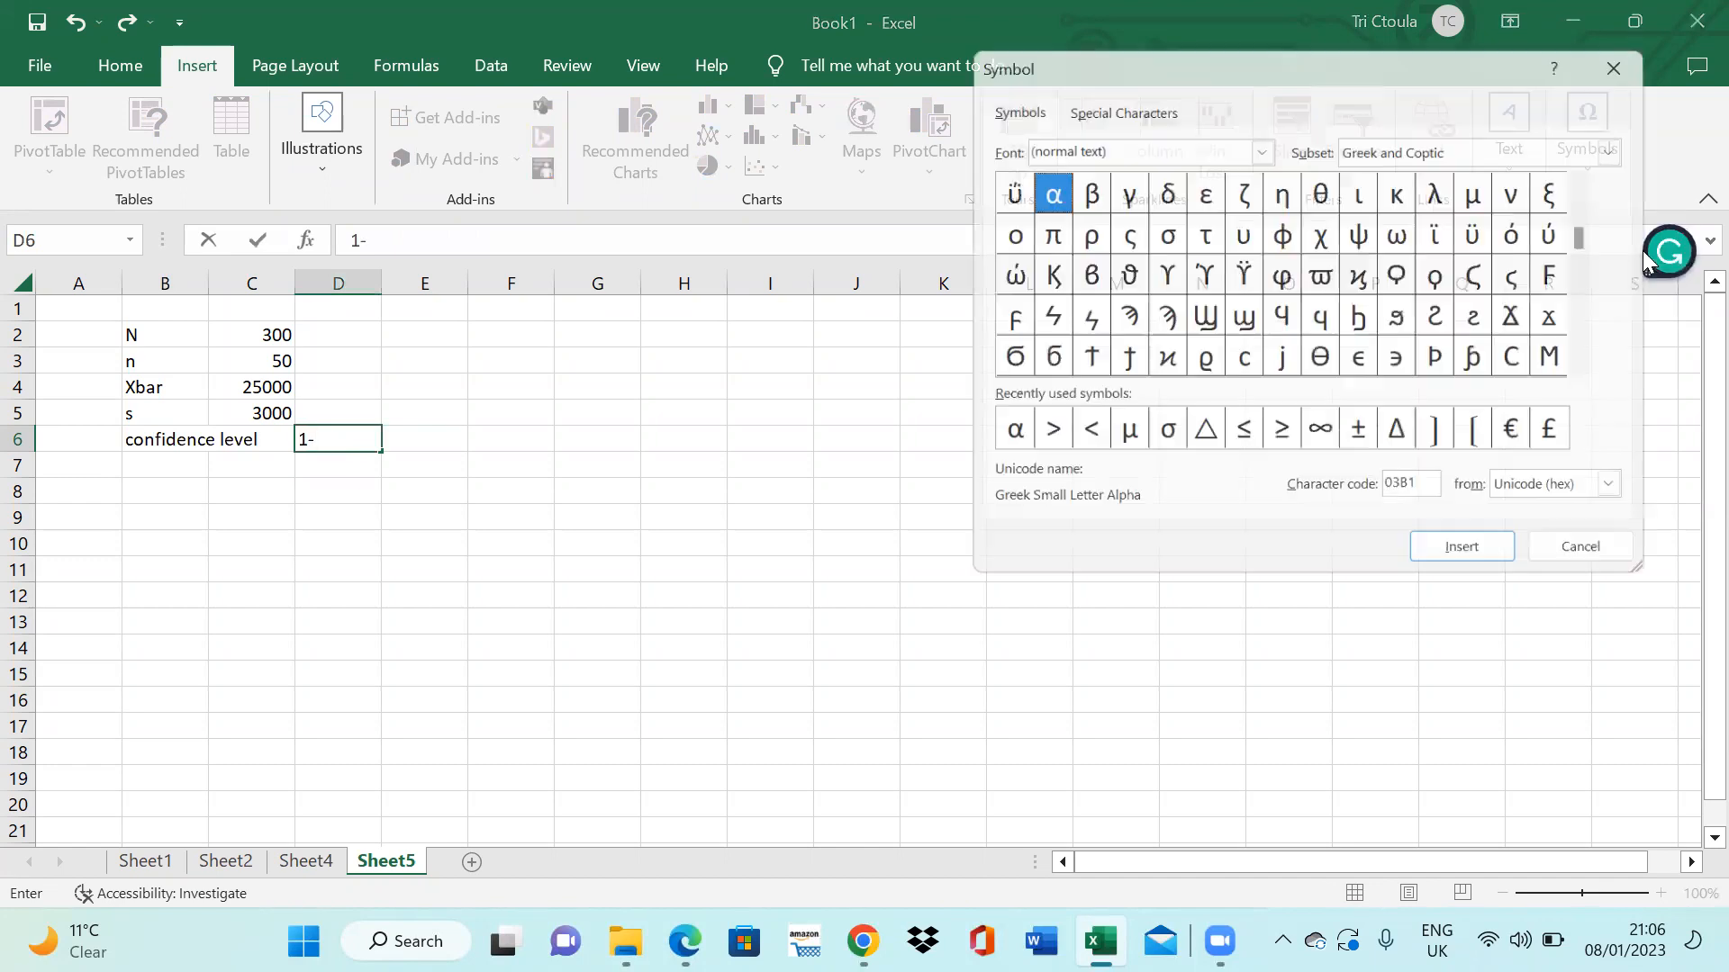
{"action": "left_click", "coordinate": [1486, 556]}
{"action": "left_click", "coordinate": [1585, 571]}
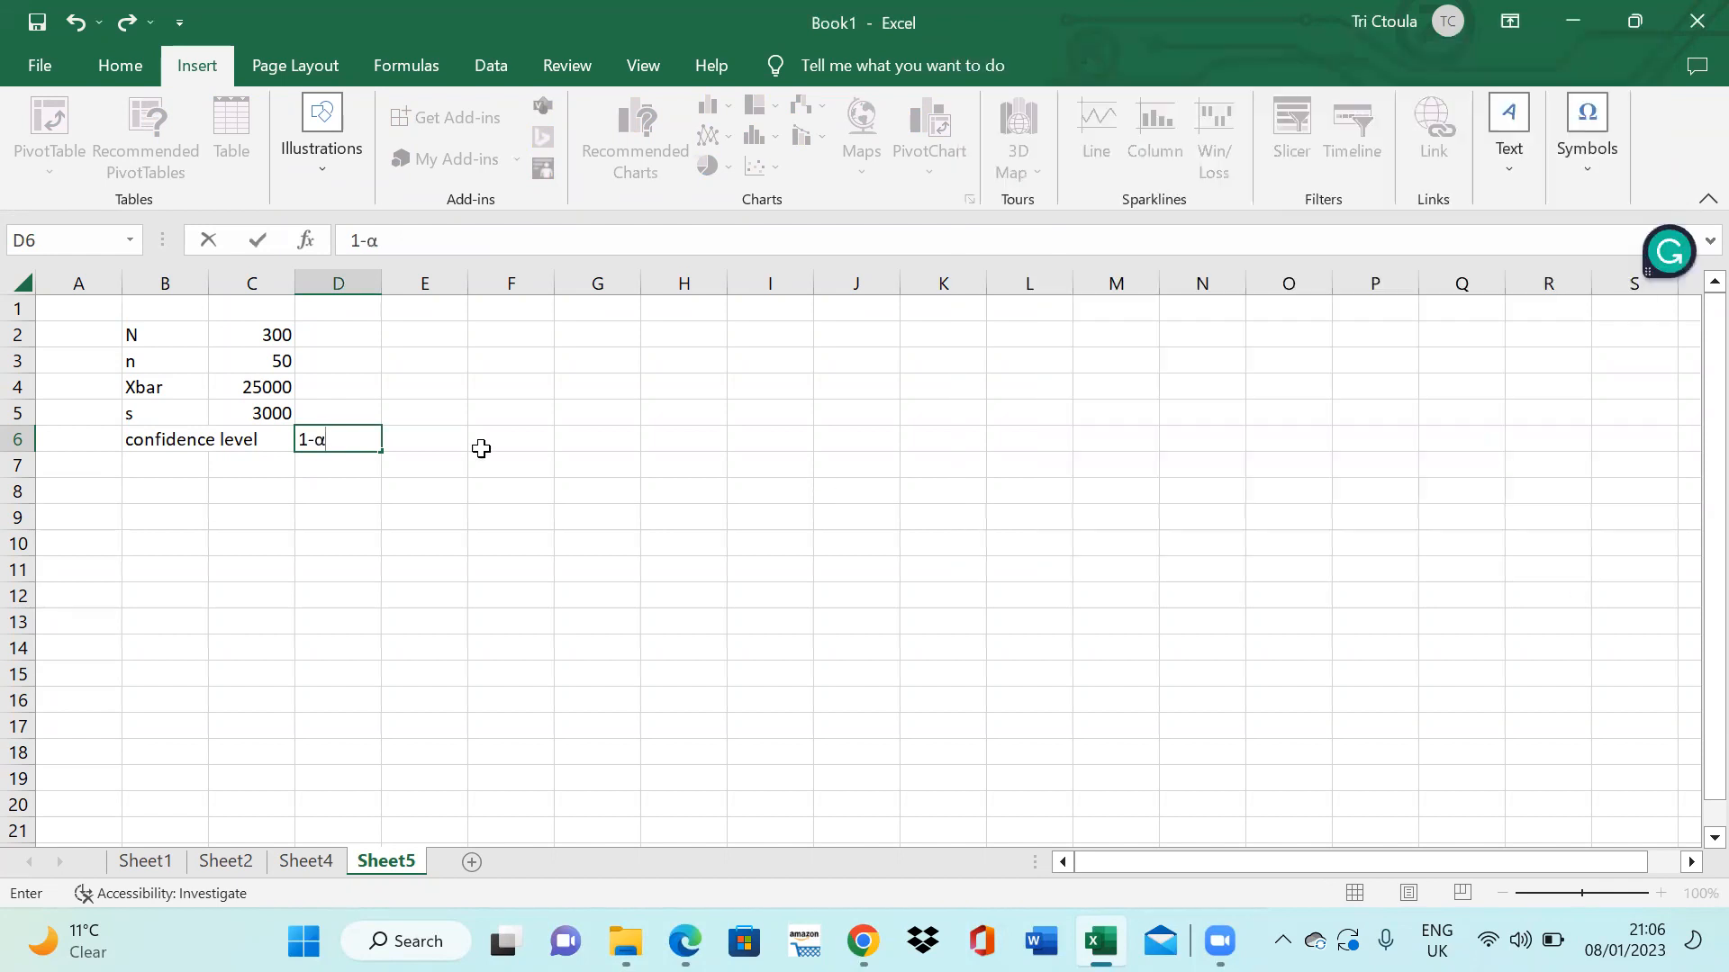
{"action": "left_click", "coordinate": [436, 447]}
{"action": "type", "text": "0.99"}
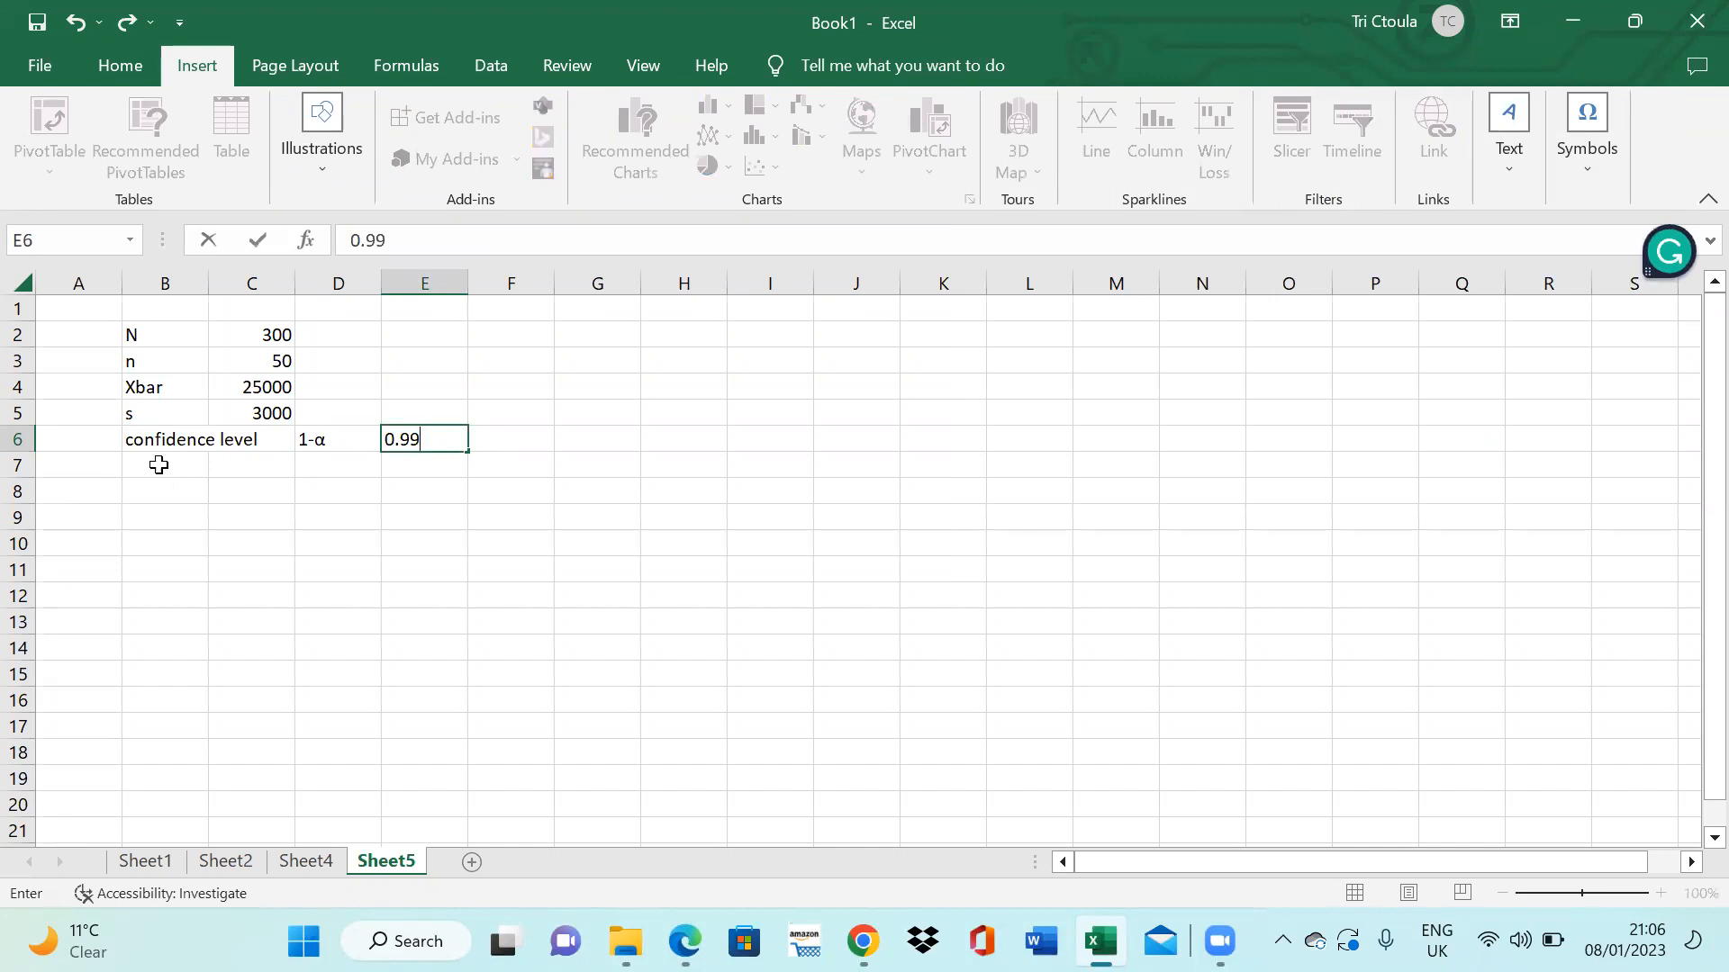
- Label B7 "level of significance"
{"action": "left_click", "coordinate": [159, 465]}
{"action": "type", "text": "l"}
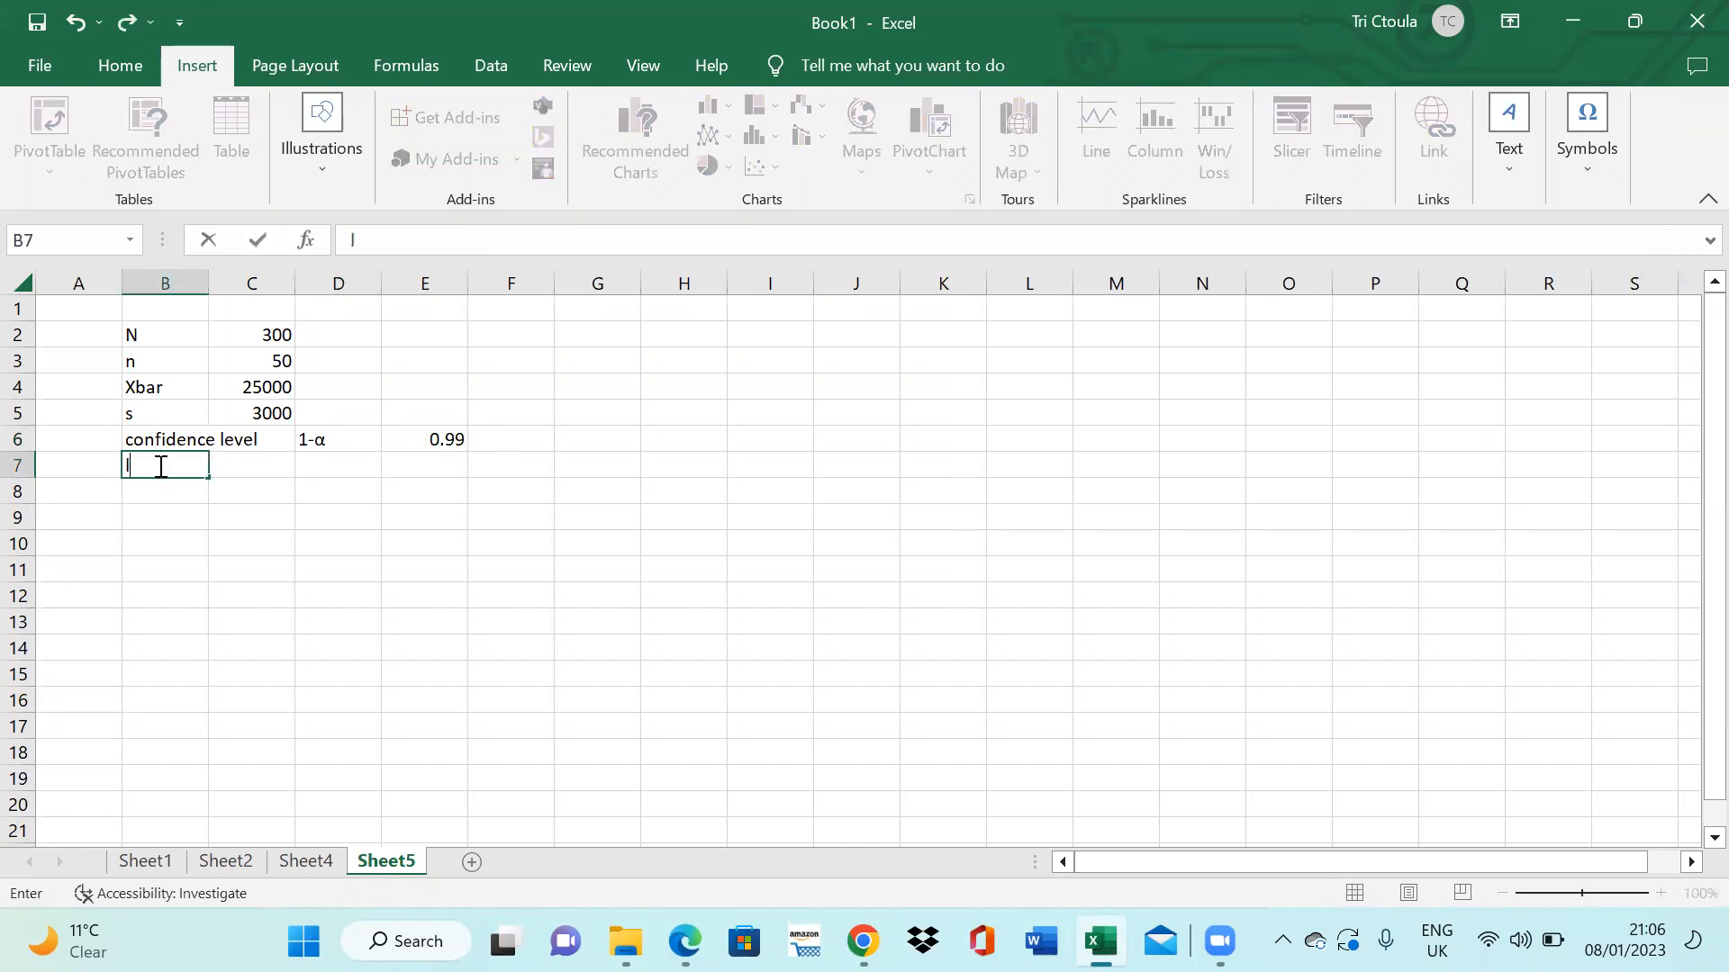
{"action": "type", "text": "evel of "}
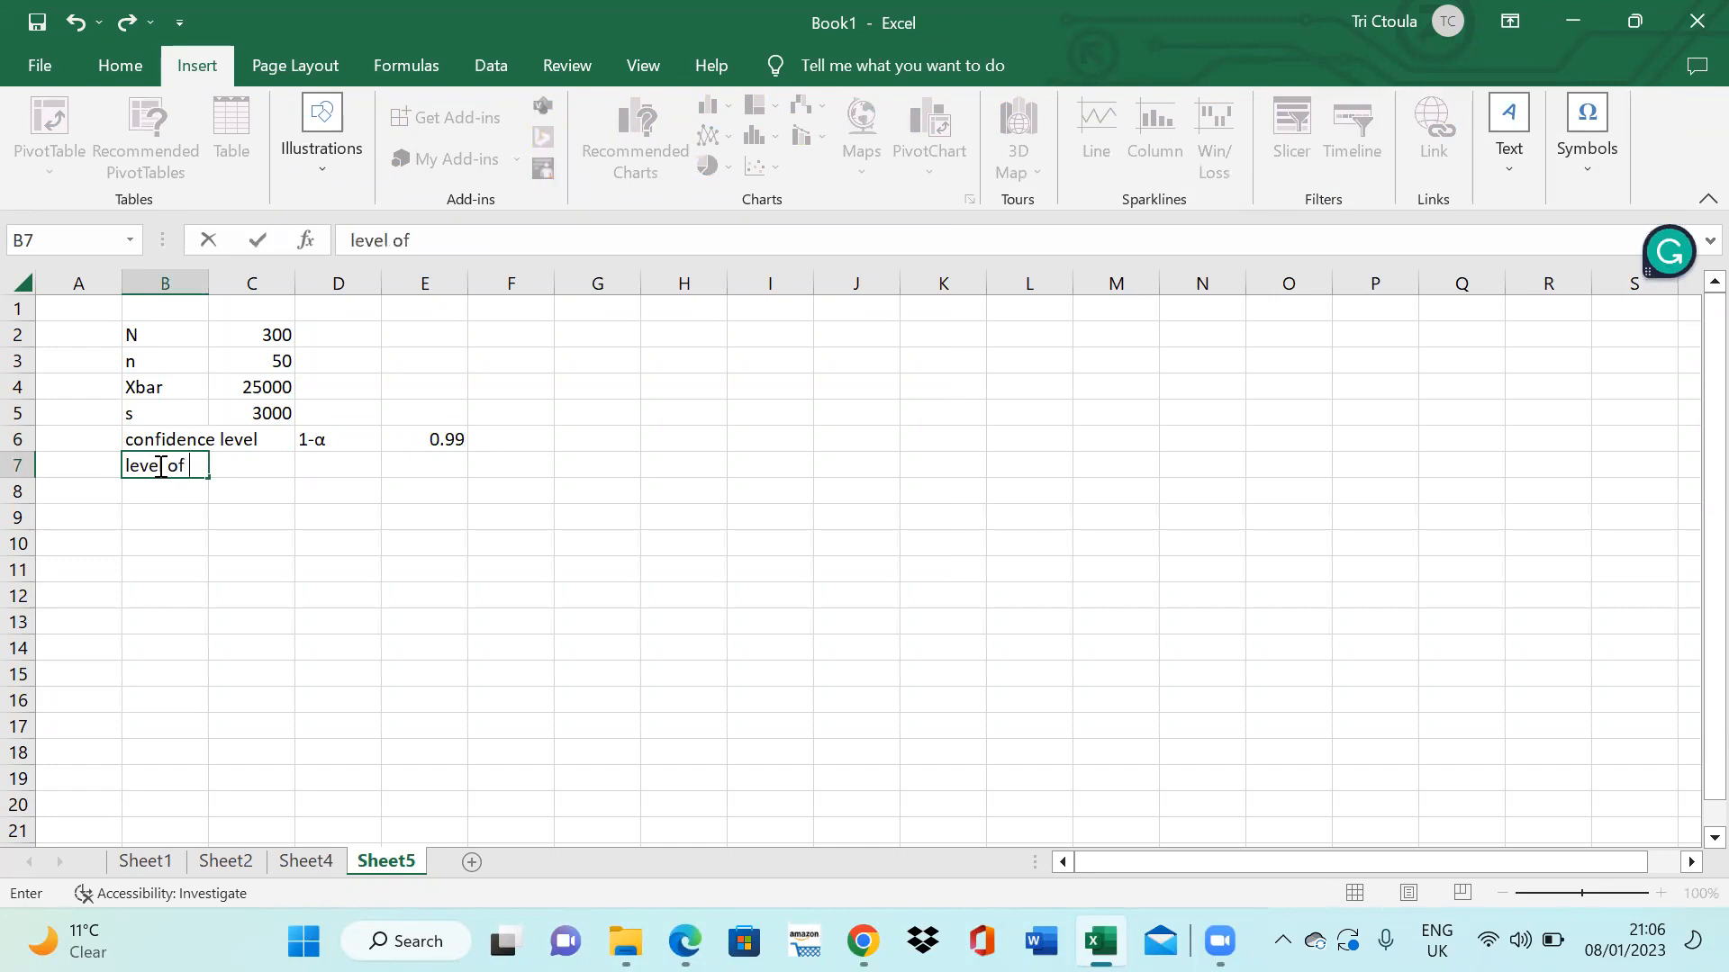
{"action": "type", "text": "significance"}
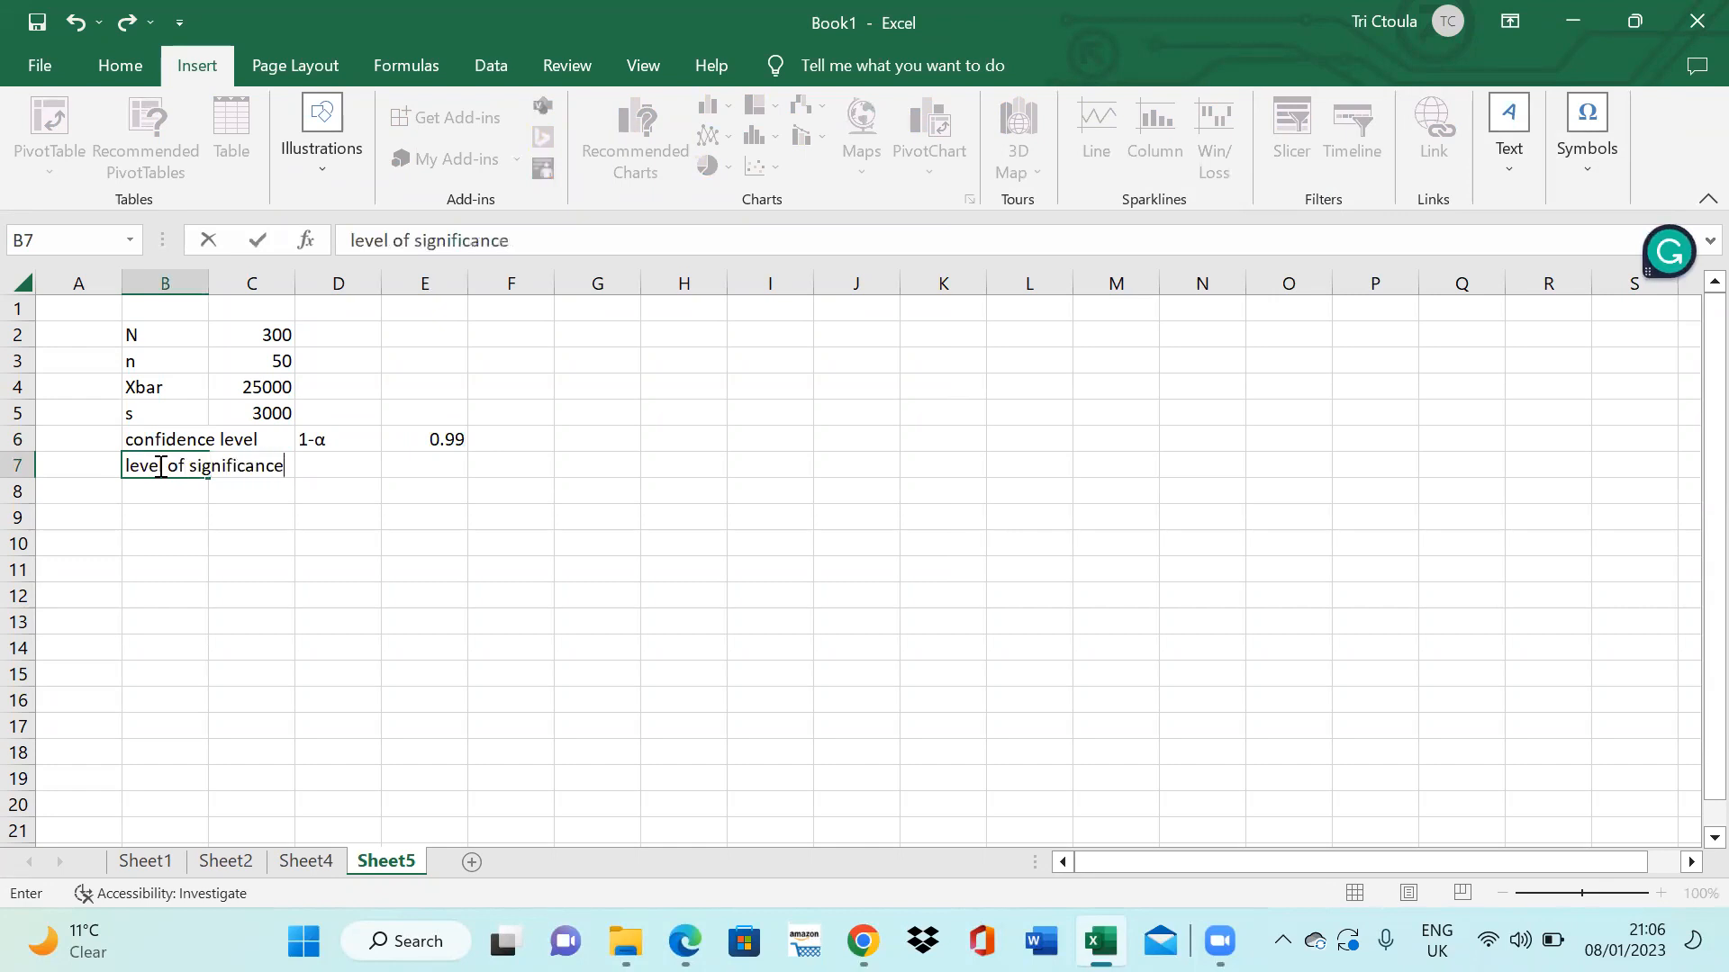
- Insert the symbol α in D7 and enter the significance level 0.01 in E7
{"action": "left_click", "coordinate": [361, 468]}
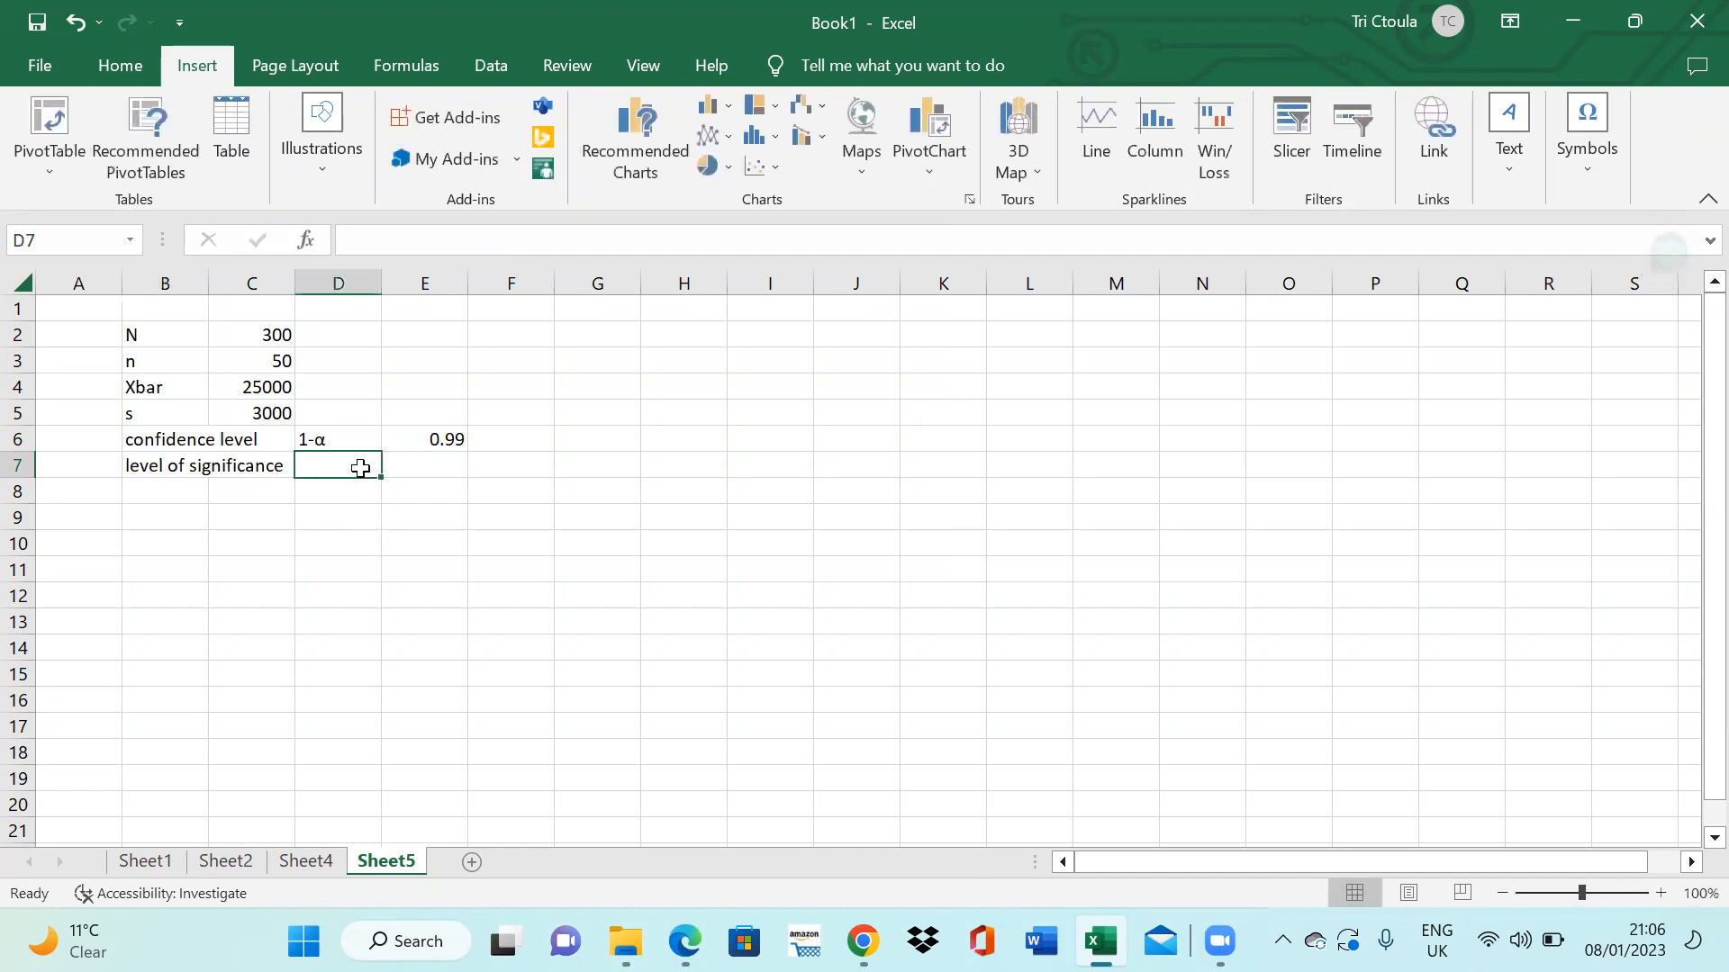
{"action": "left_click", "coordinate": [1575, 171]}
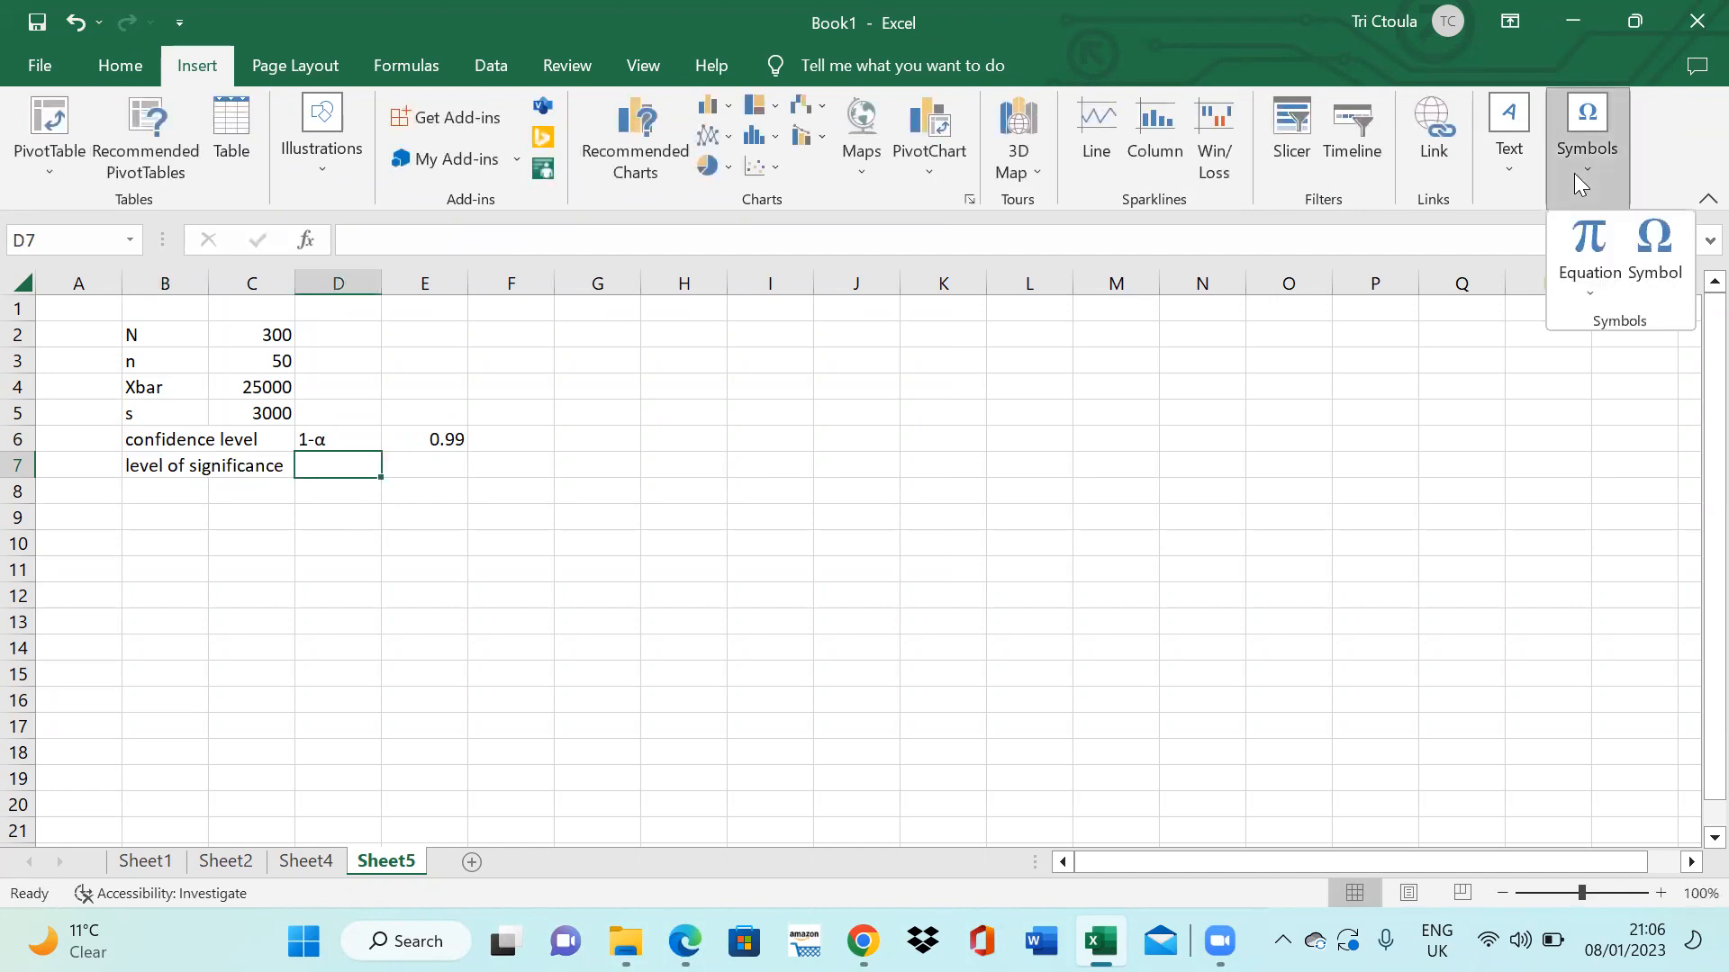
{"action": "left_click", "coordinate": [1646, 260]}
{"action": "left_click", "coordinate": [998, 437]}
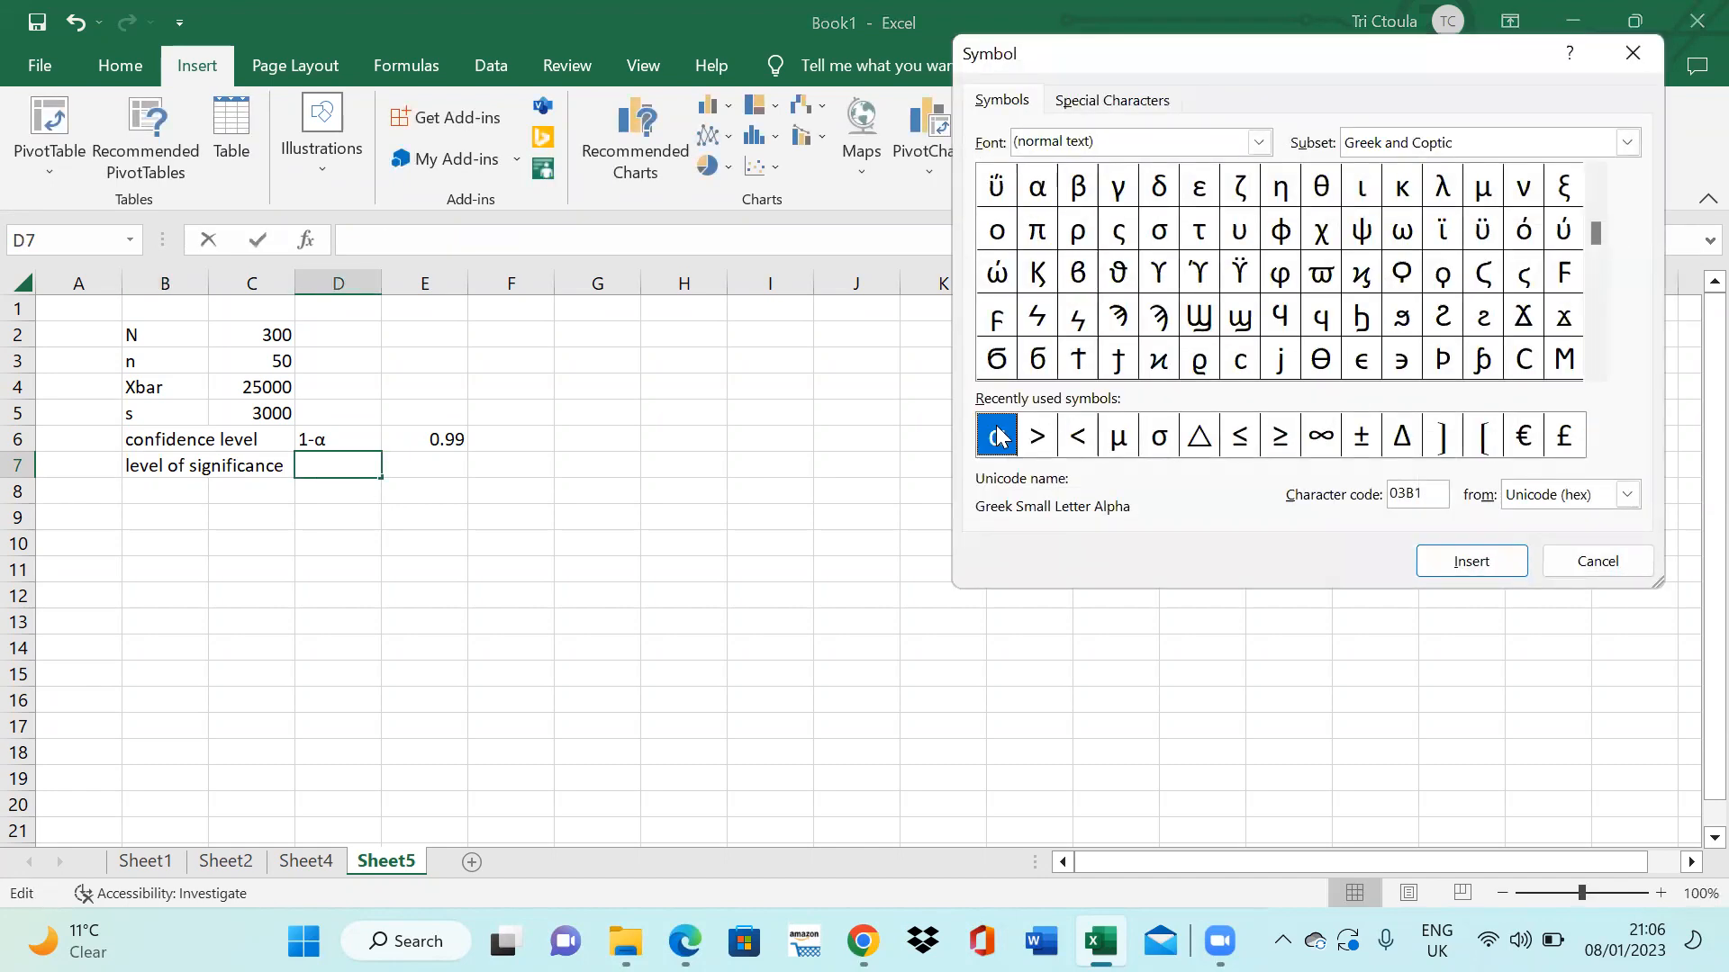
{"action": "left_click", "coordinate": [1472, 561]}
{"action": "left_click", "coordinate": [1594, 559]}
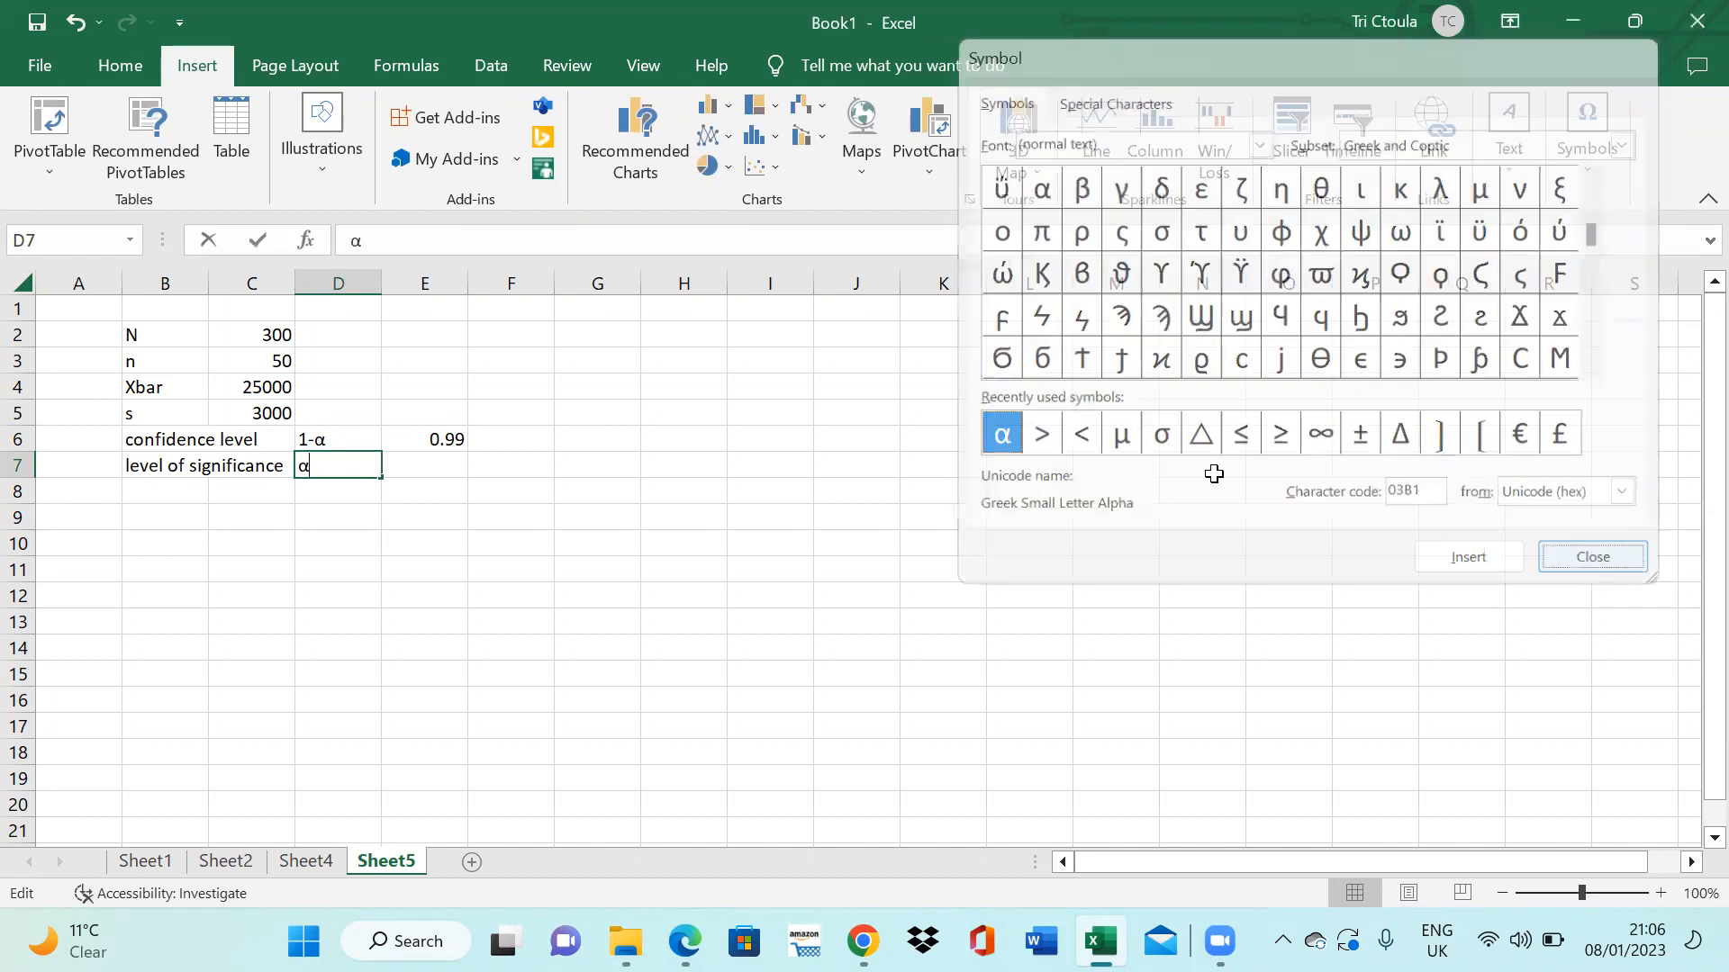
{"action": "left_click", "coordinate": [443, 464]}
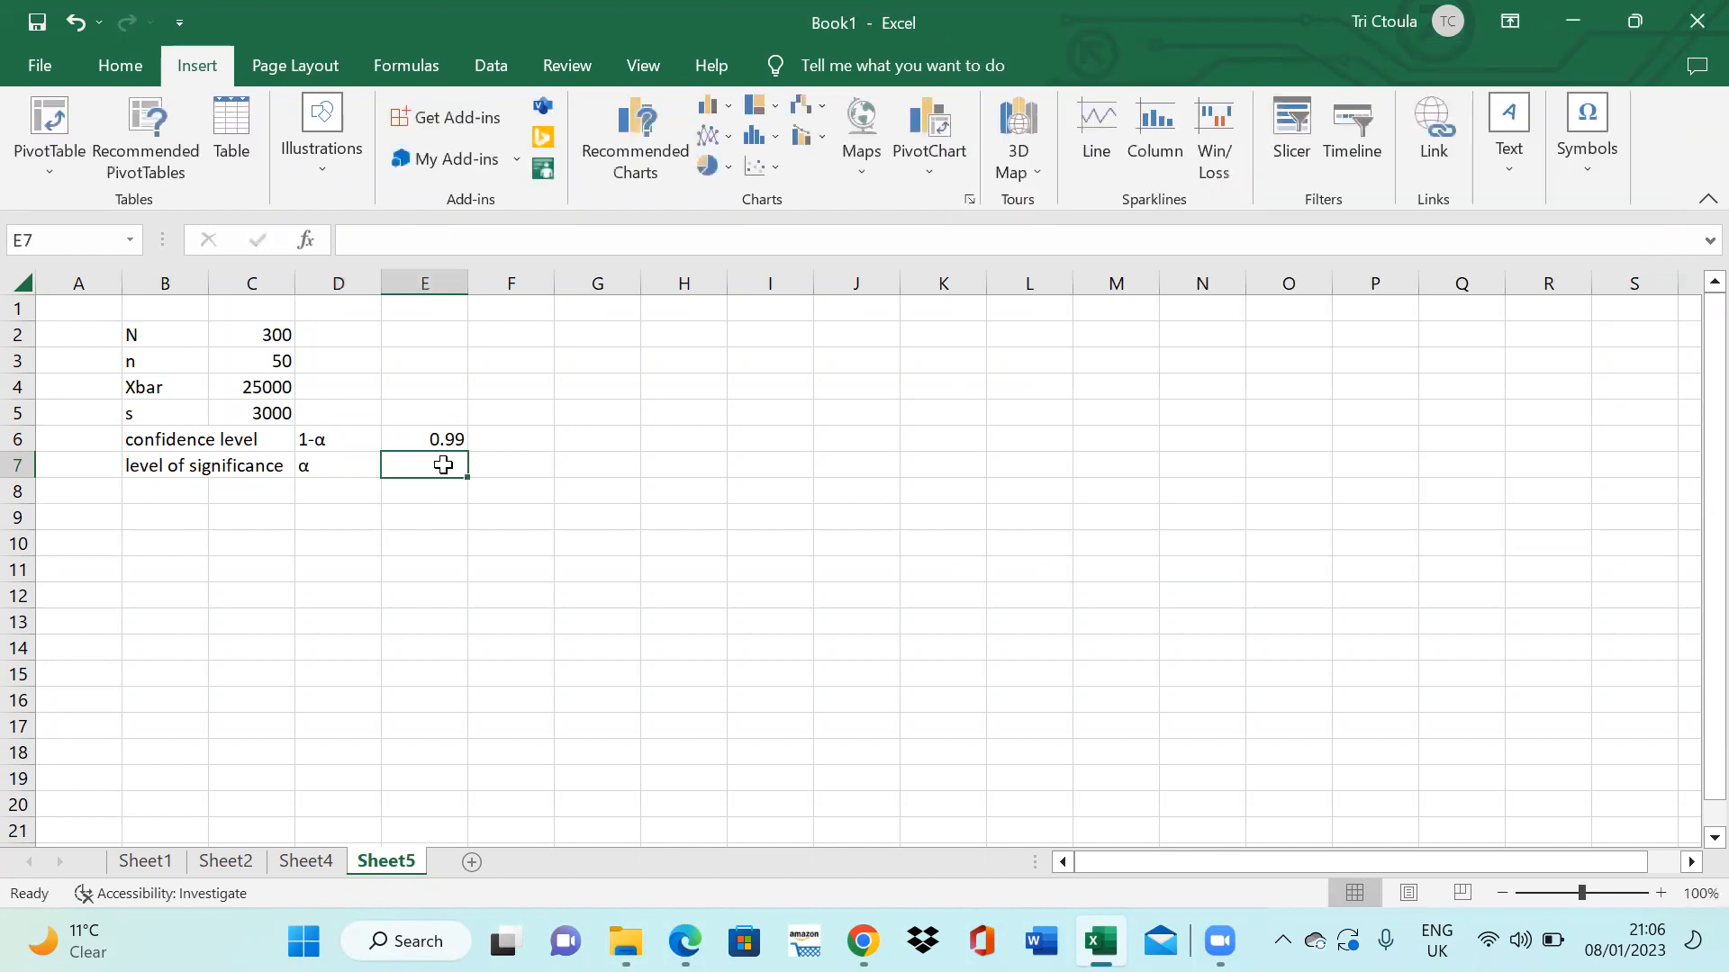
{"action": "type", "text": "0.01"}
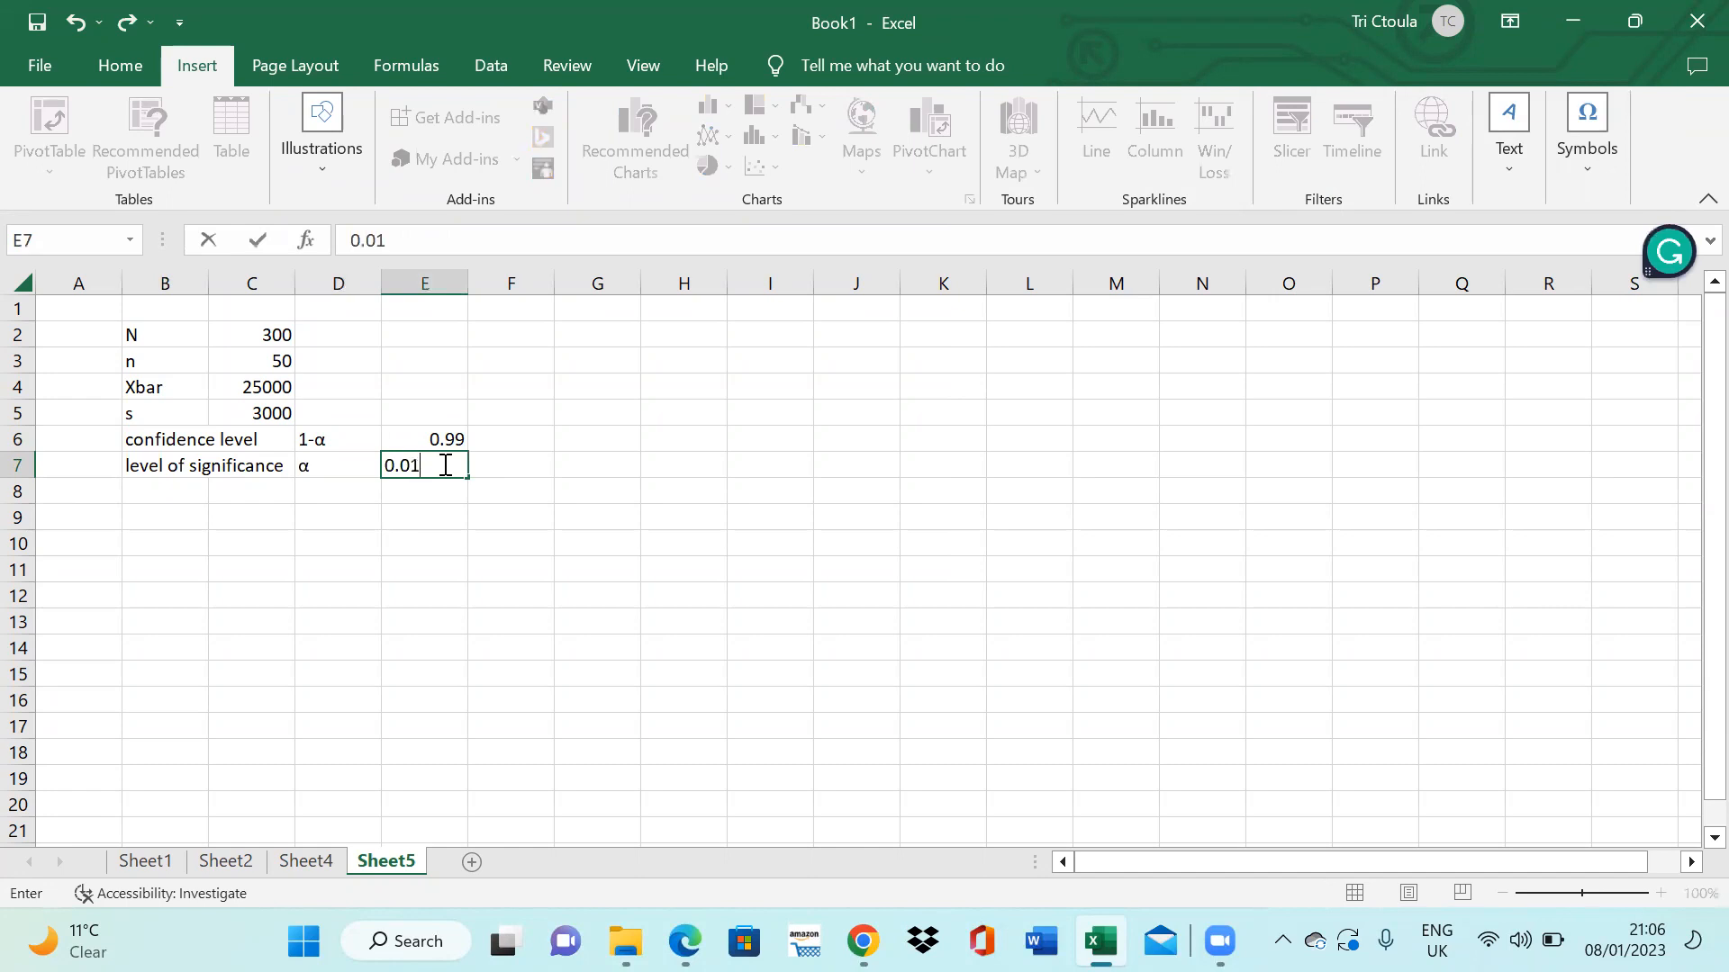
{"action": "left_click", "coordinate": [253, 565]}
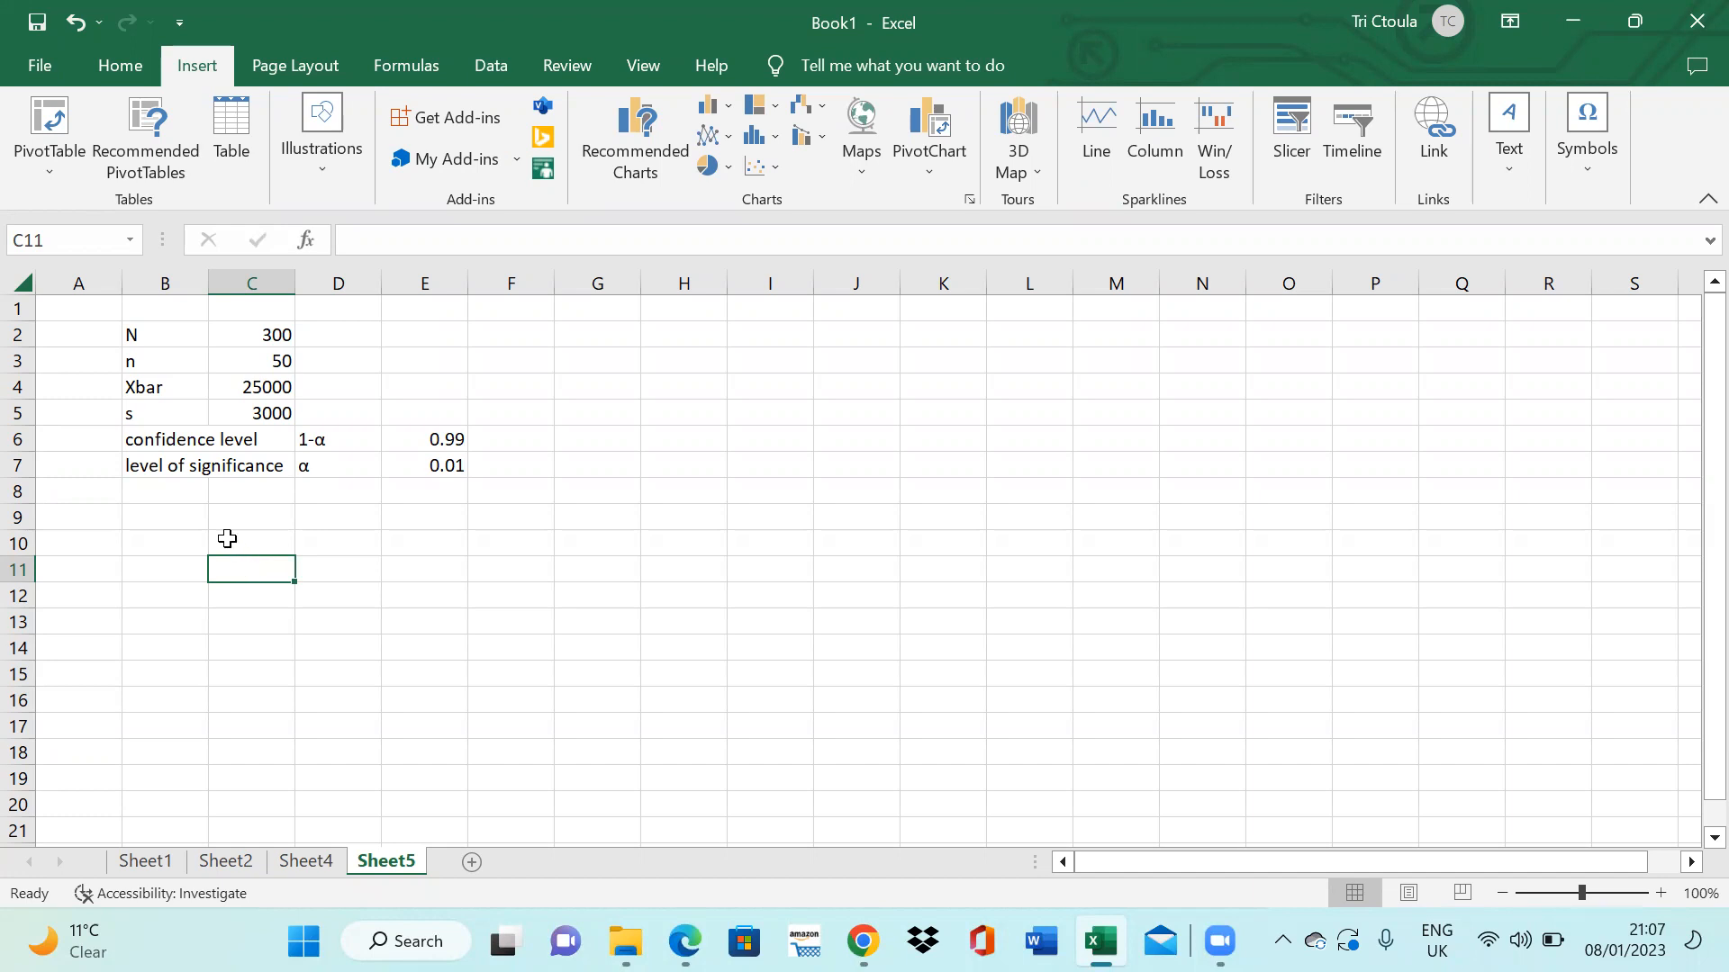
- Enter the heading "calculation of standard error of sample mean if the size of population is known" in B9
{"action": "left_click", "coordinate": [184, 515]}
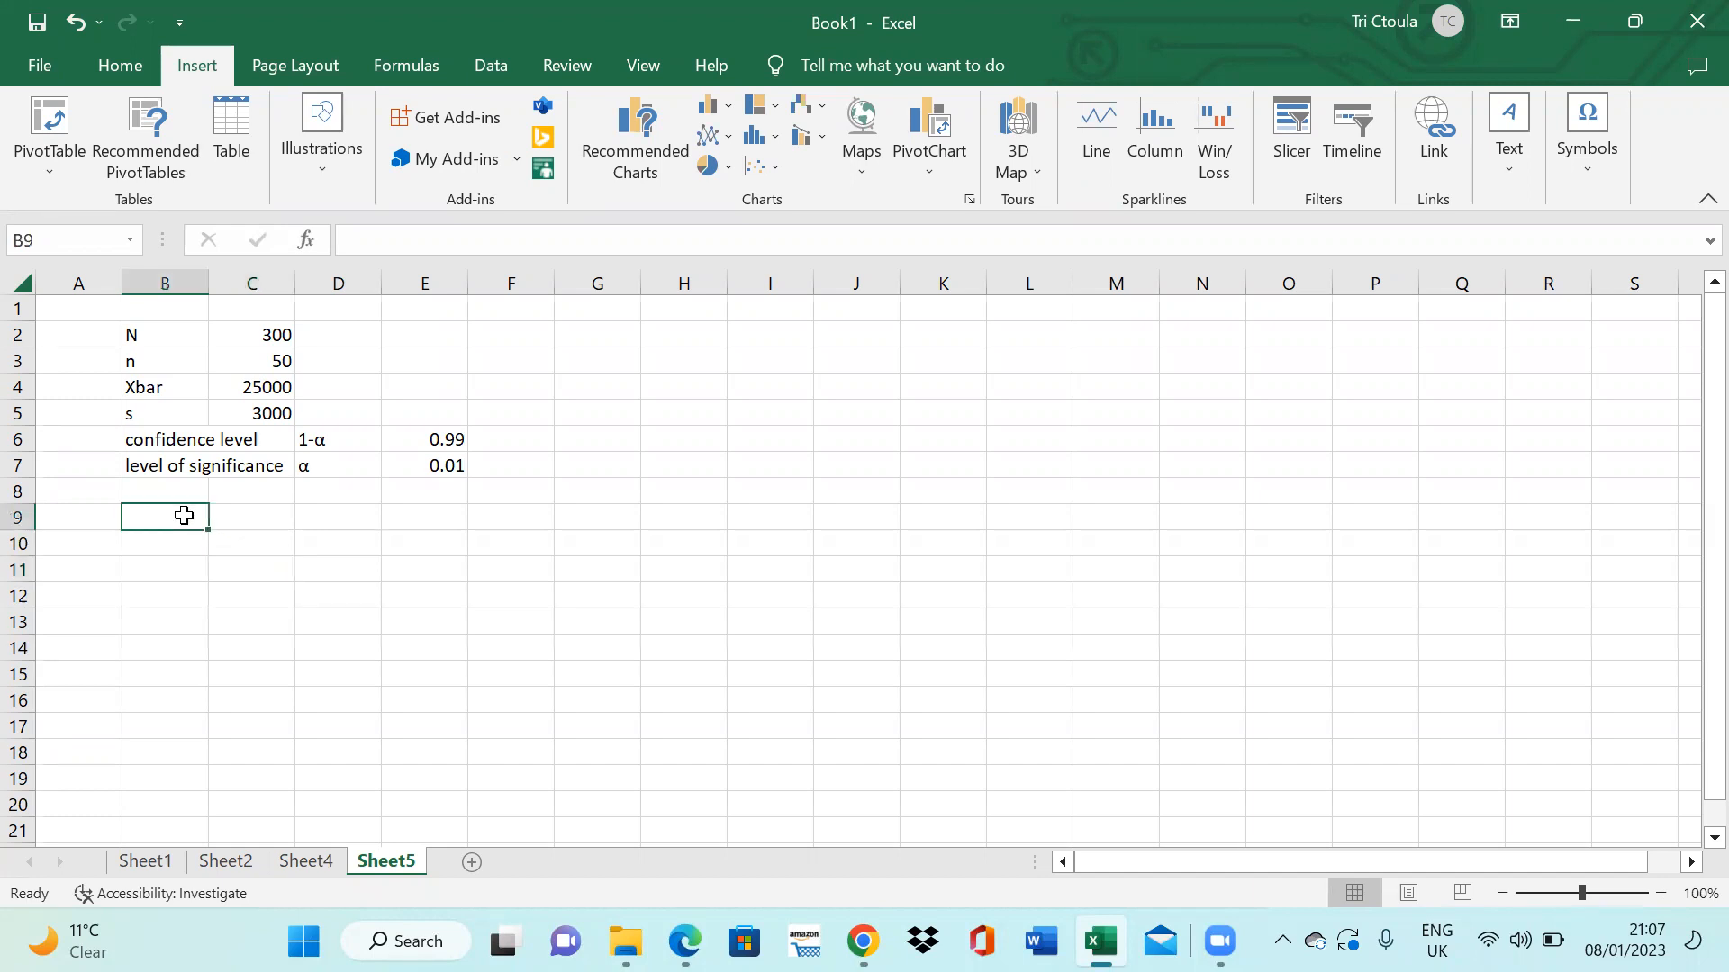
{"action": "type", "text": "Sl"}
{"action": "key", "text": "BackSpace"}
{"action": "key", "text": "BackSpace"}
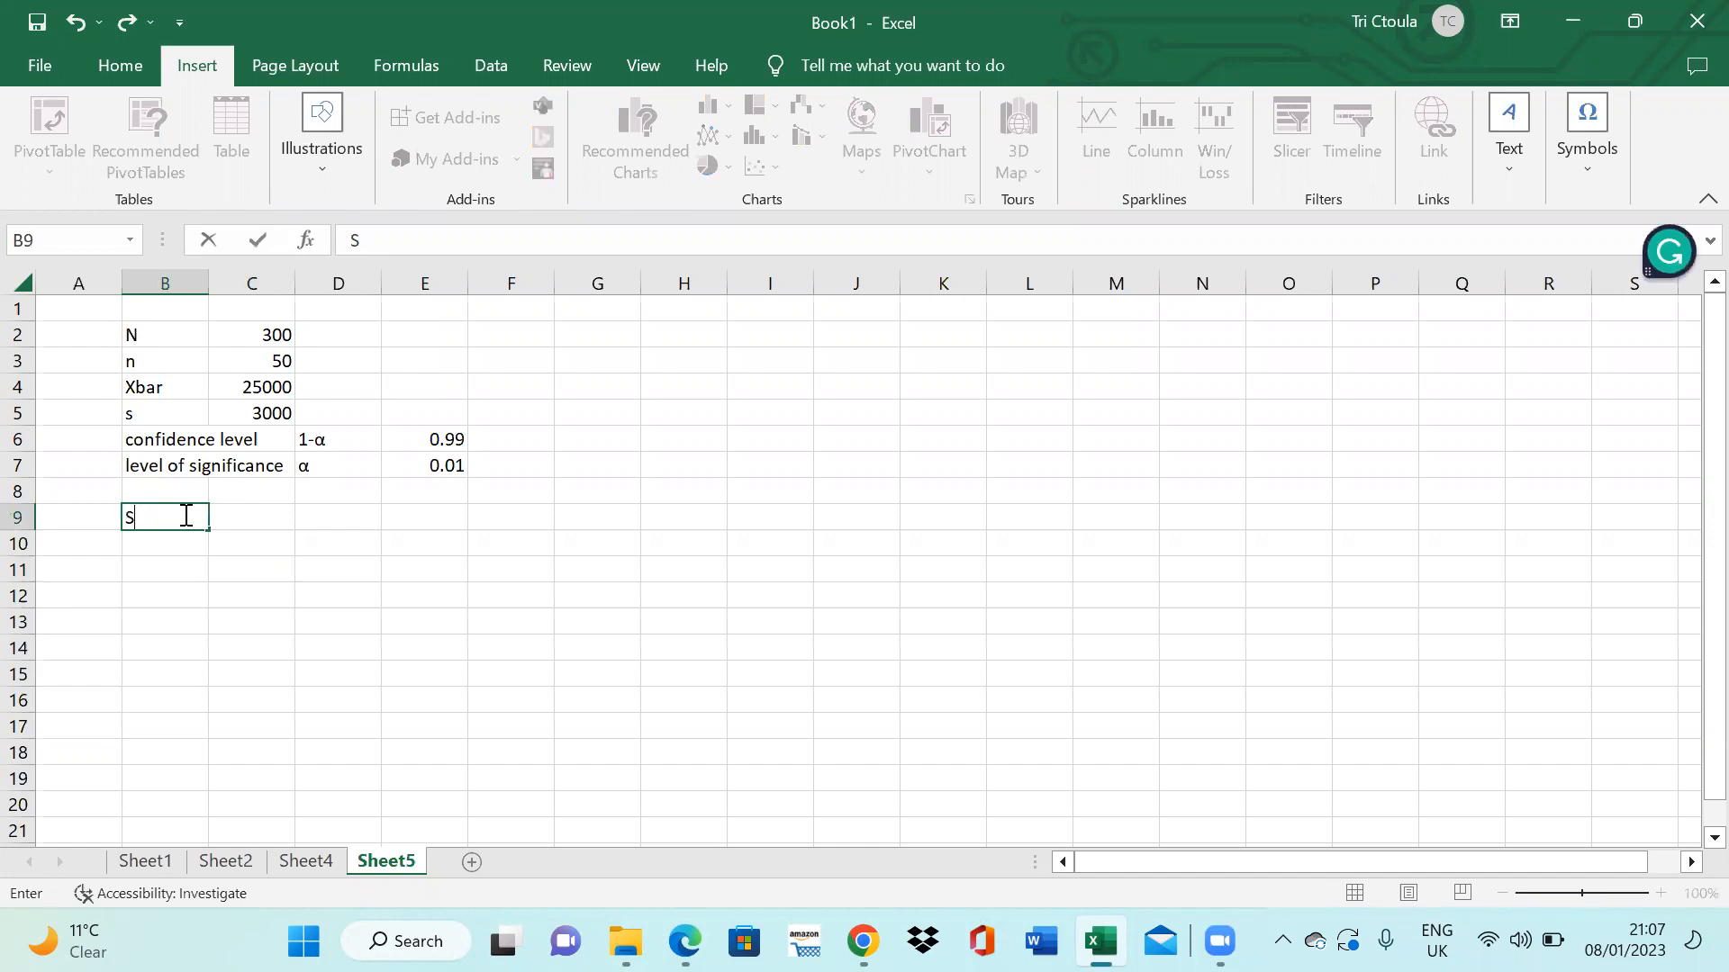
{"action": "type", "text": "calculation of s"}
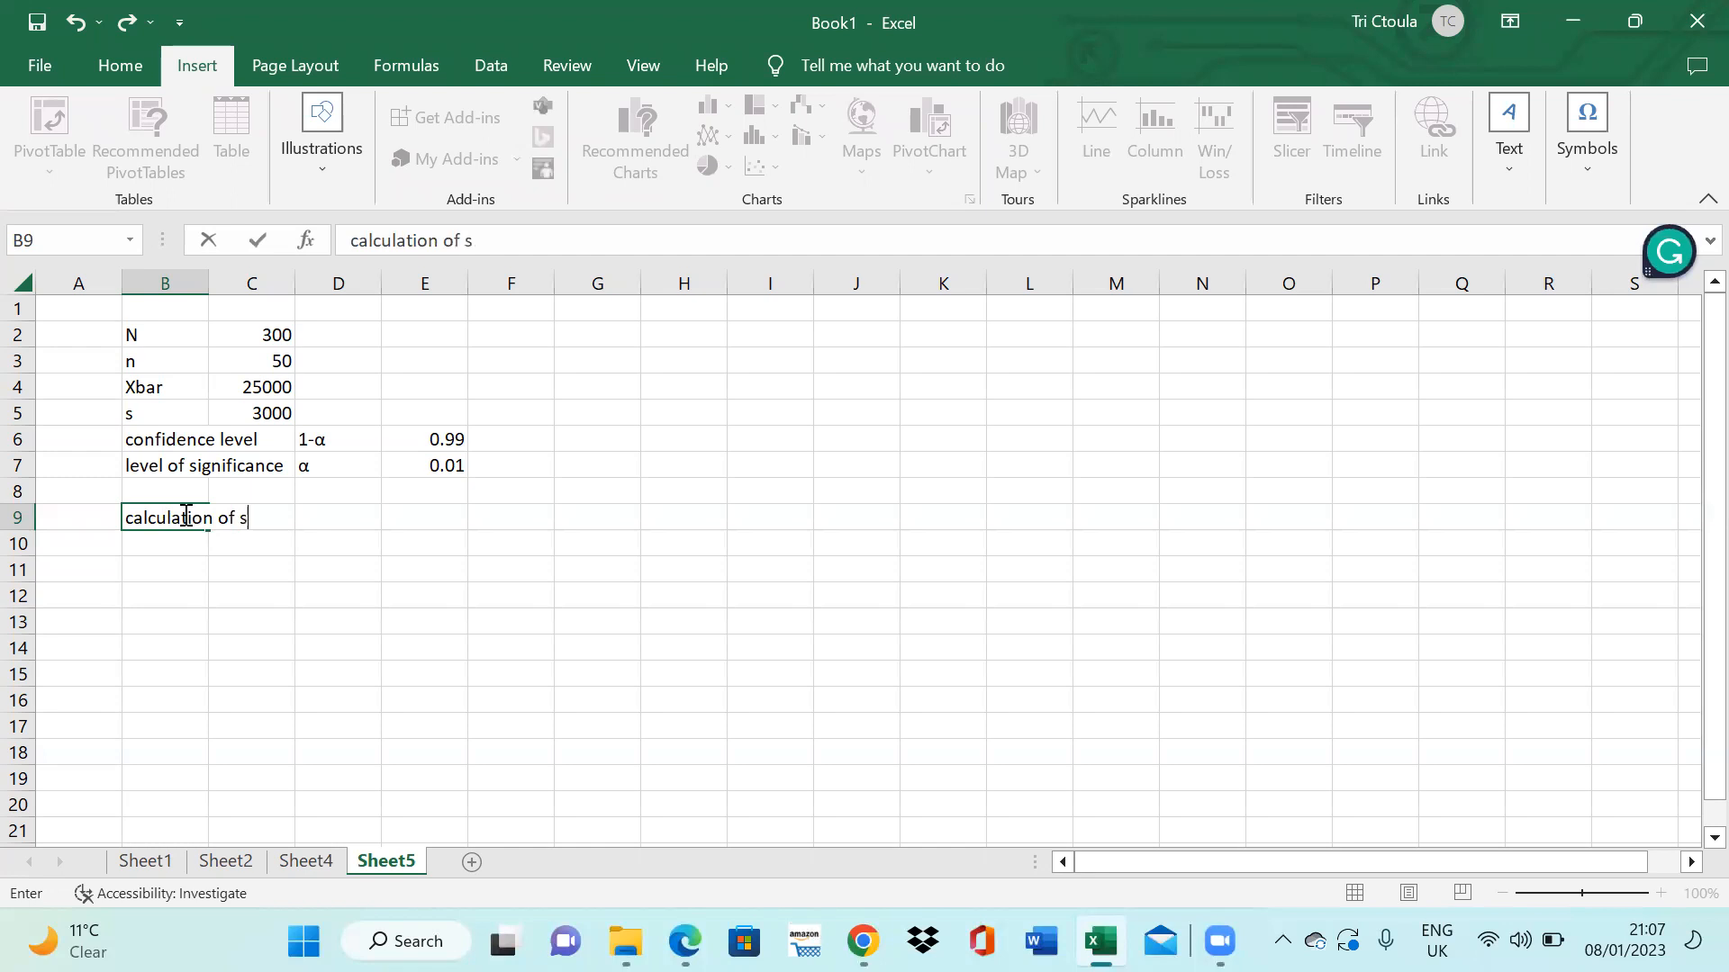
{"action": "type", "text": "tandard error of sampl"}
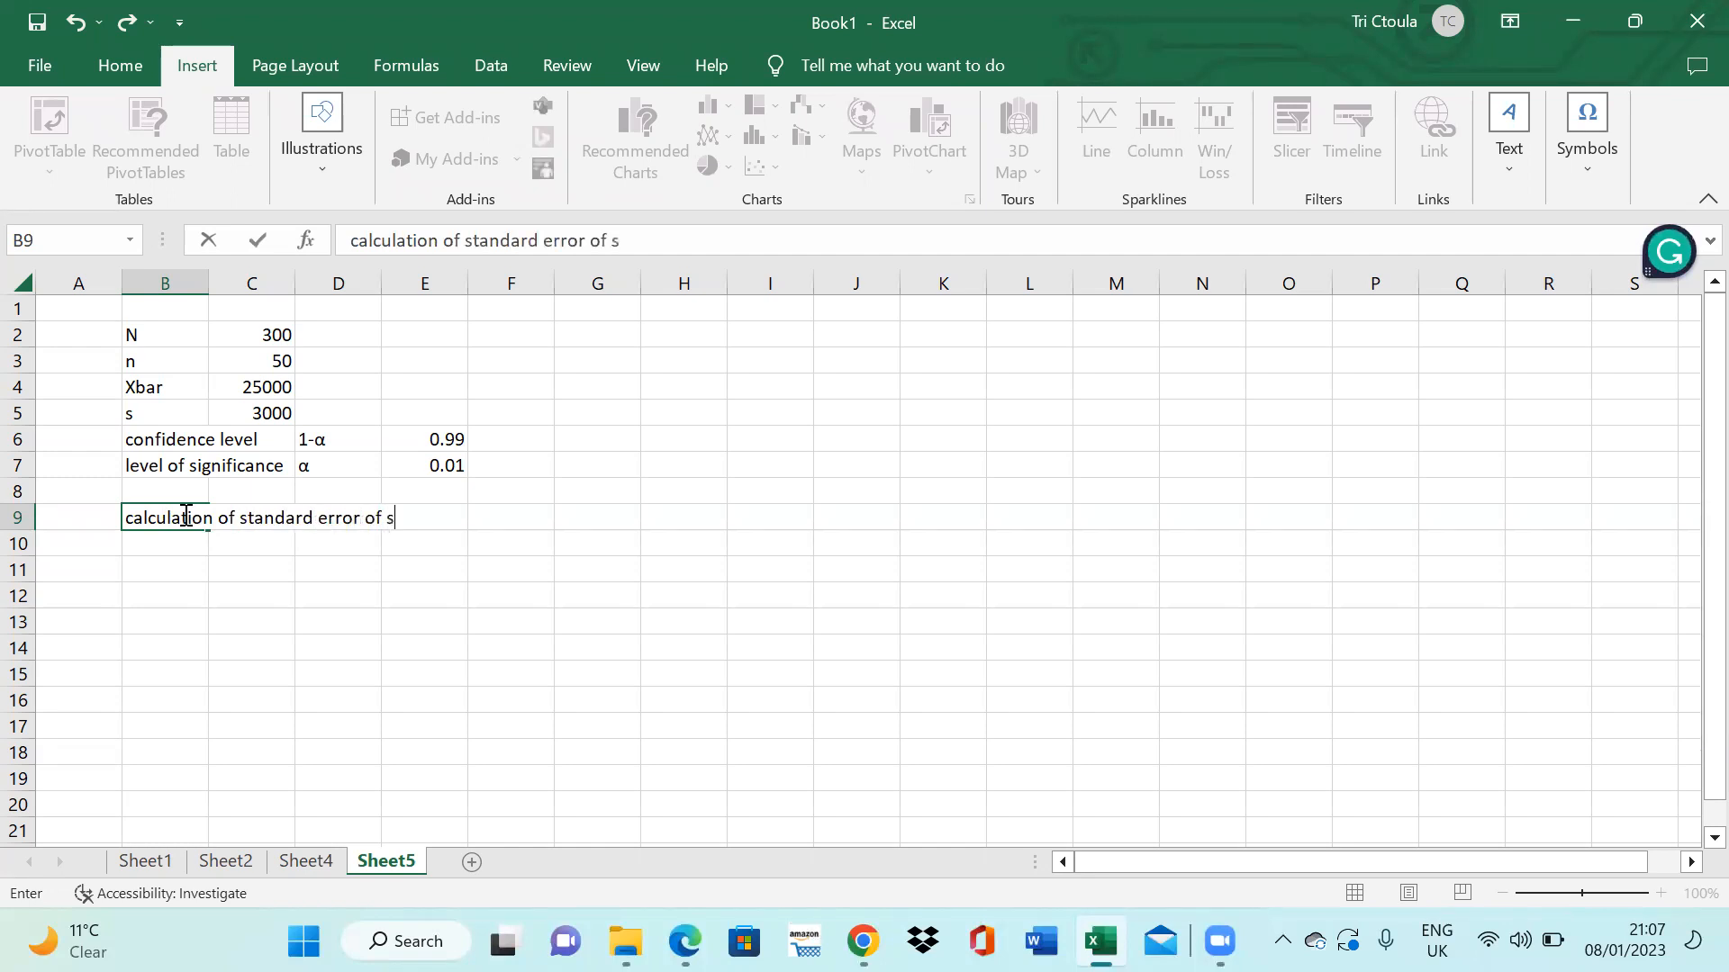
{"action": "type", "text": "e mea"}
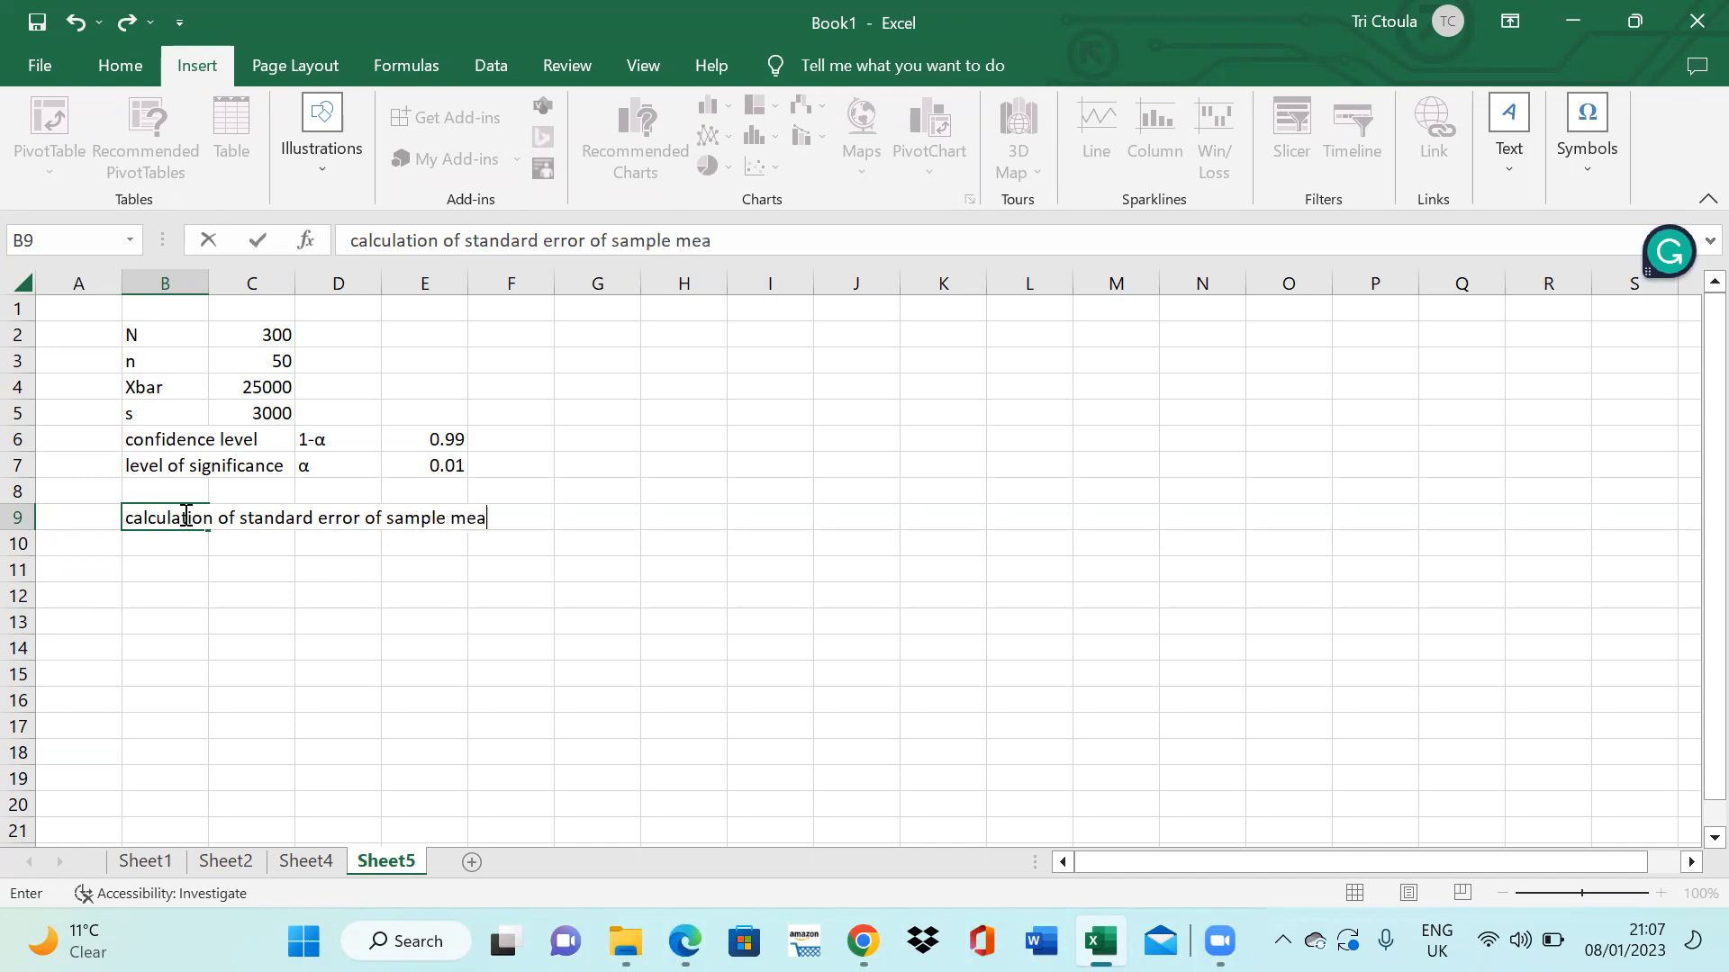
{"action": "type", "text": "n if the size of p"}
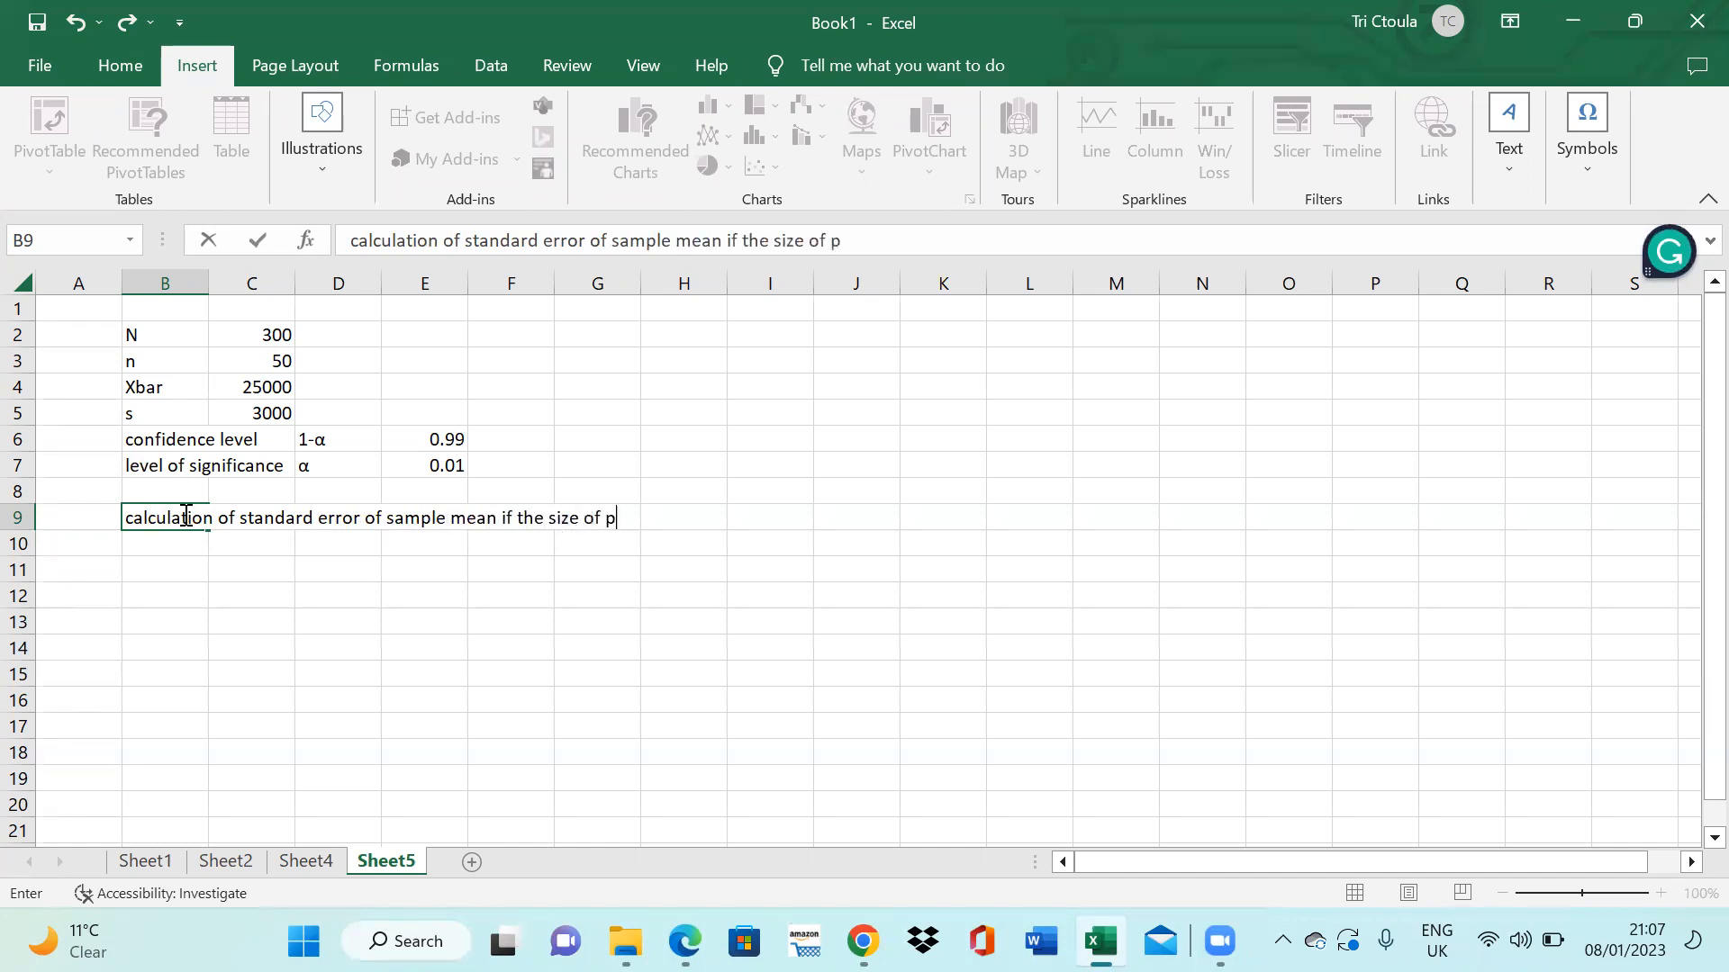
{"action": "type", "text": "opulation in"}
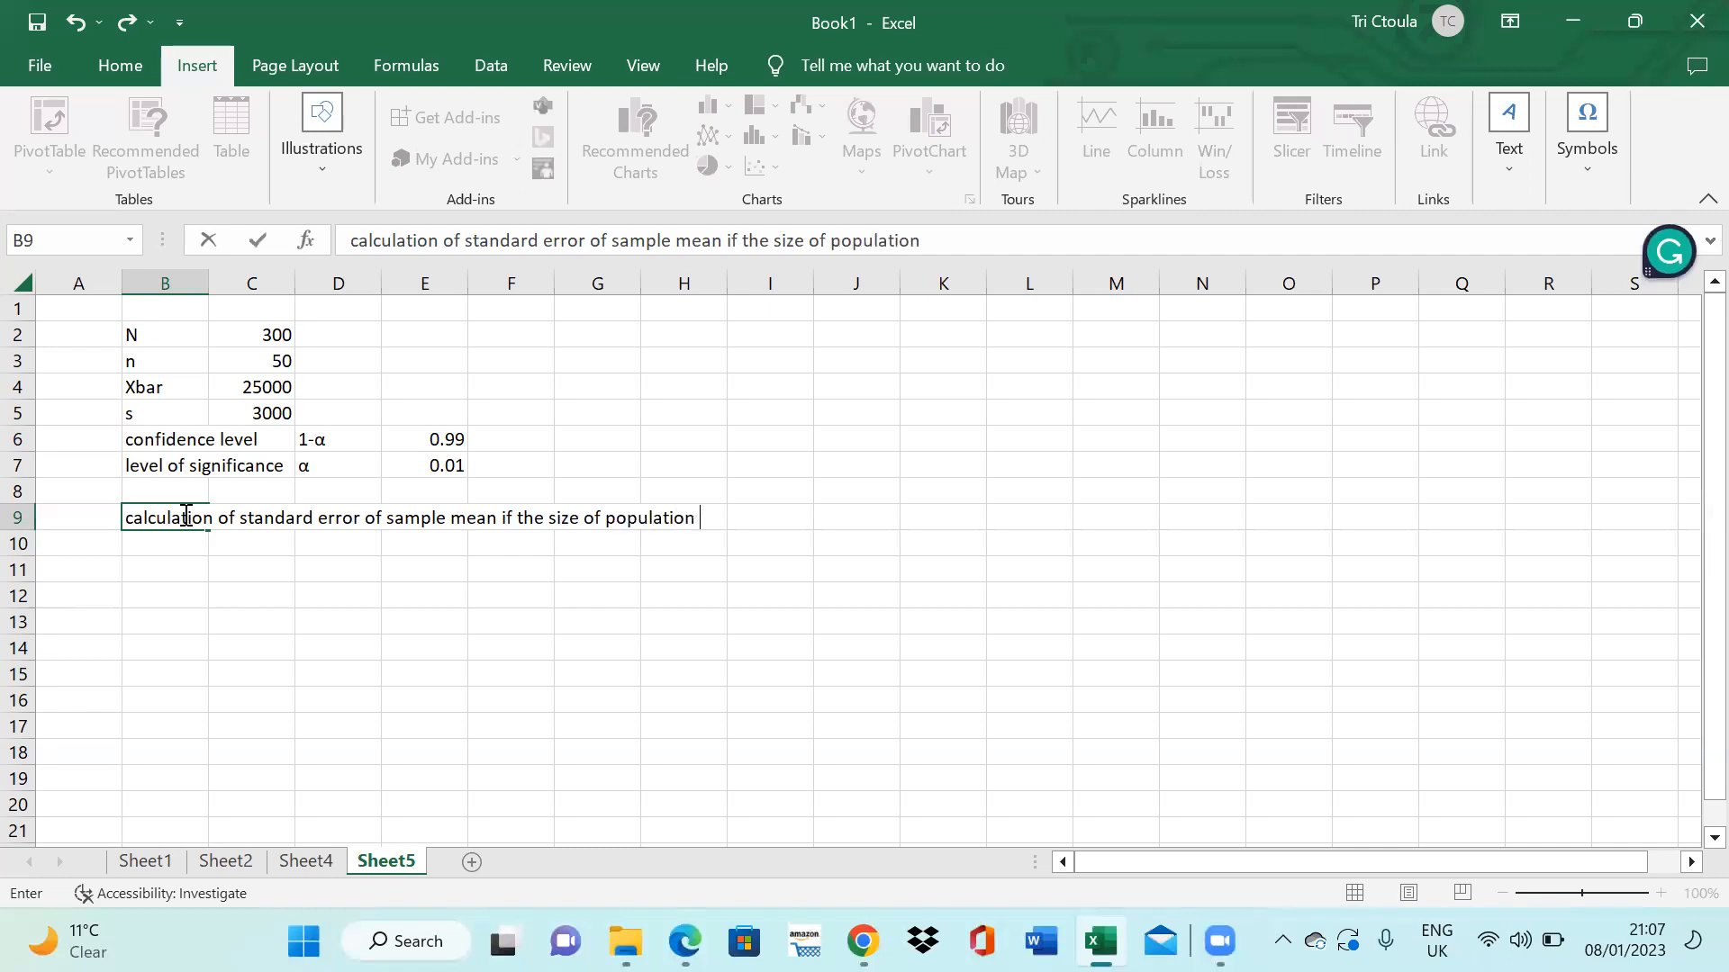
{"action": "key", "text": "BackSpace"}
{"action": "type", "text": "s k no"}
{"action": "key", "text": "BackSpace"}
{"action": "key", "text": "BackSpace"}
{"action": "key", "text": "BackSpace"}
{"action": "type", "text": "nown"}
- Label cell B11 "SE (Xbar)"
{"action": "left_click", "coordinate": [164, 574]}
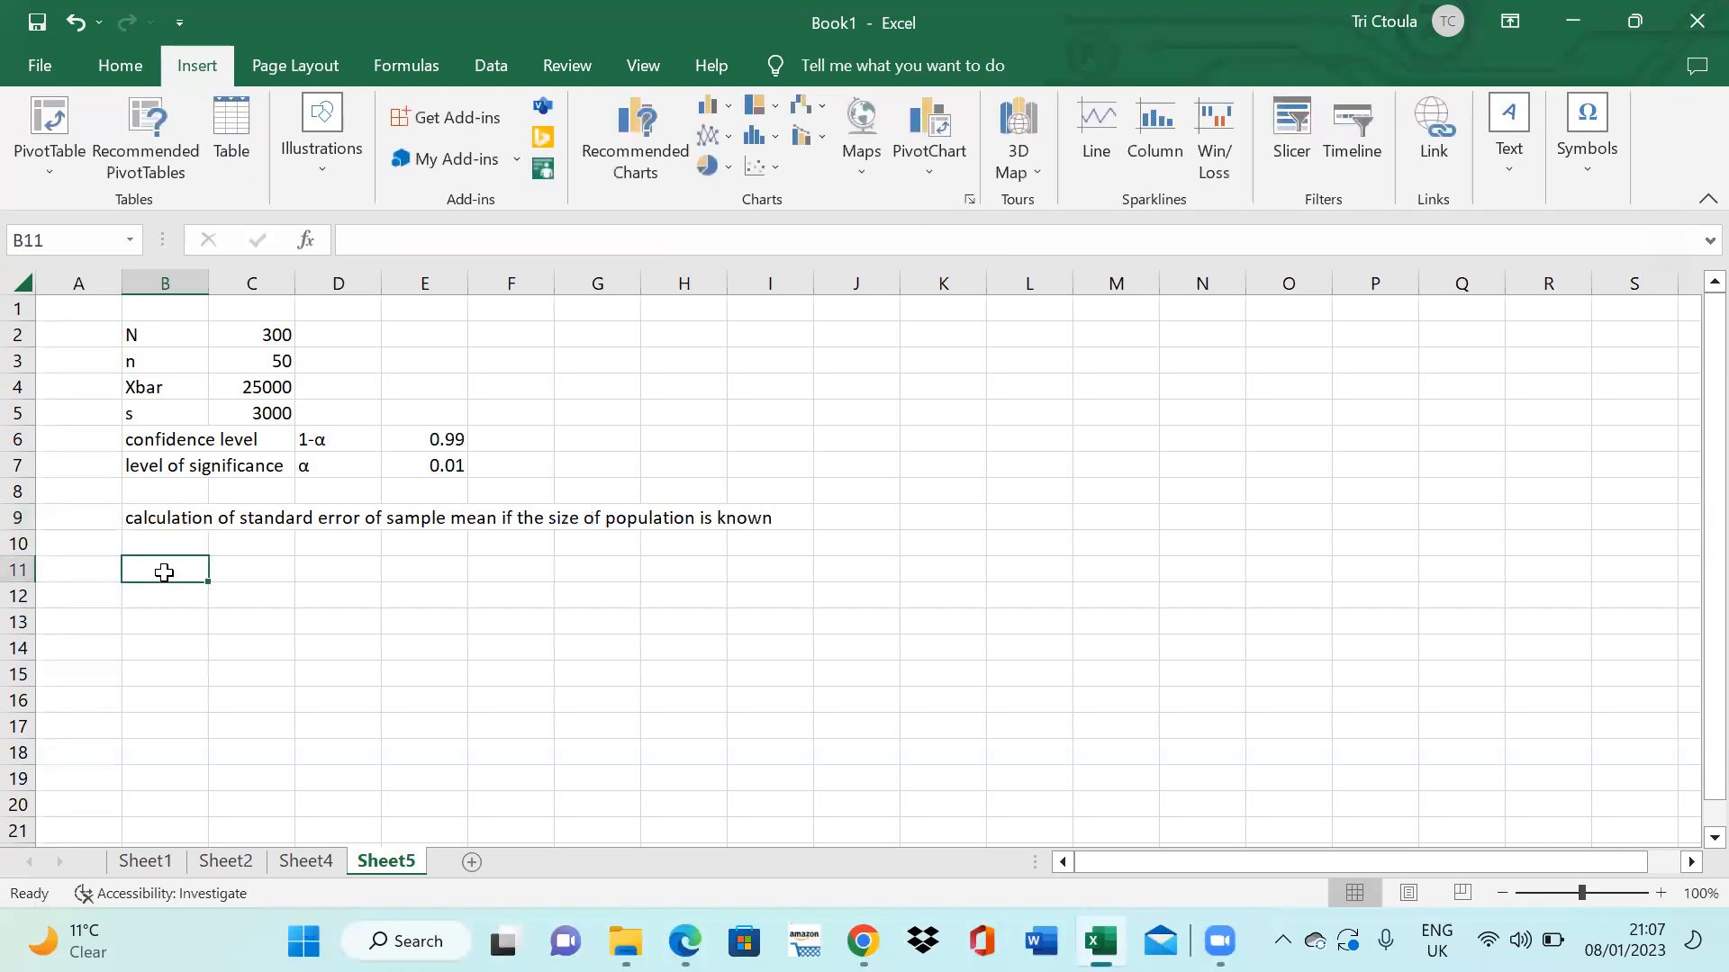
{"action": "type", "text": "SE"}
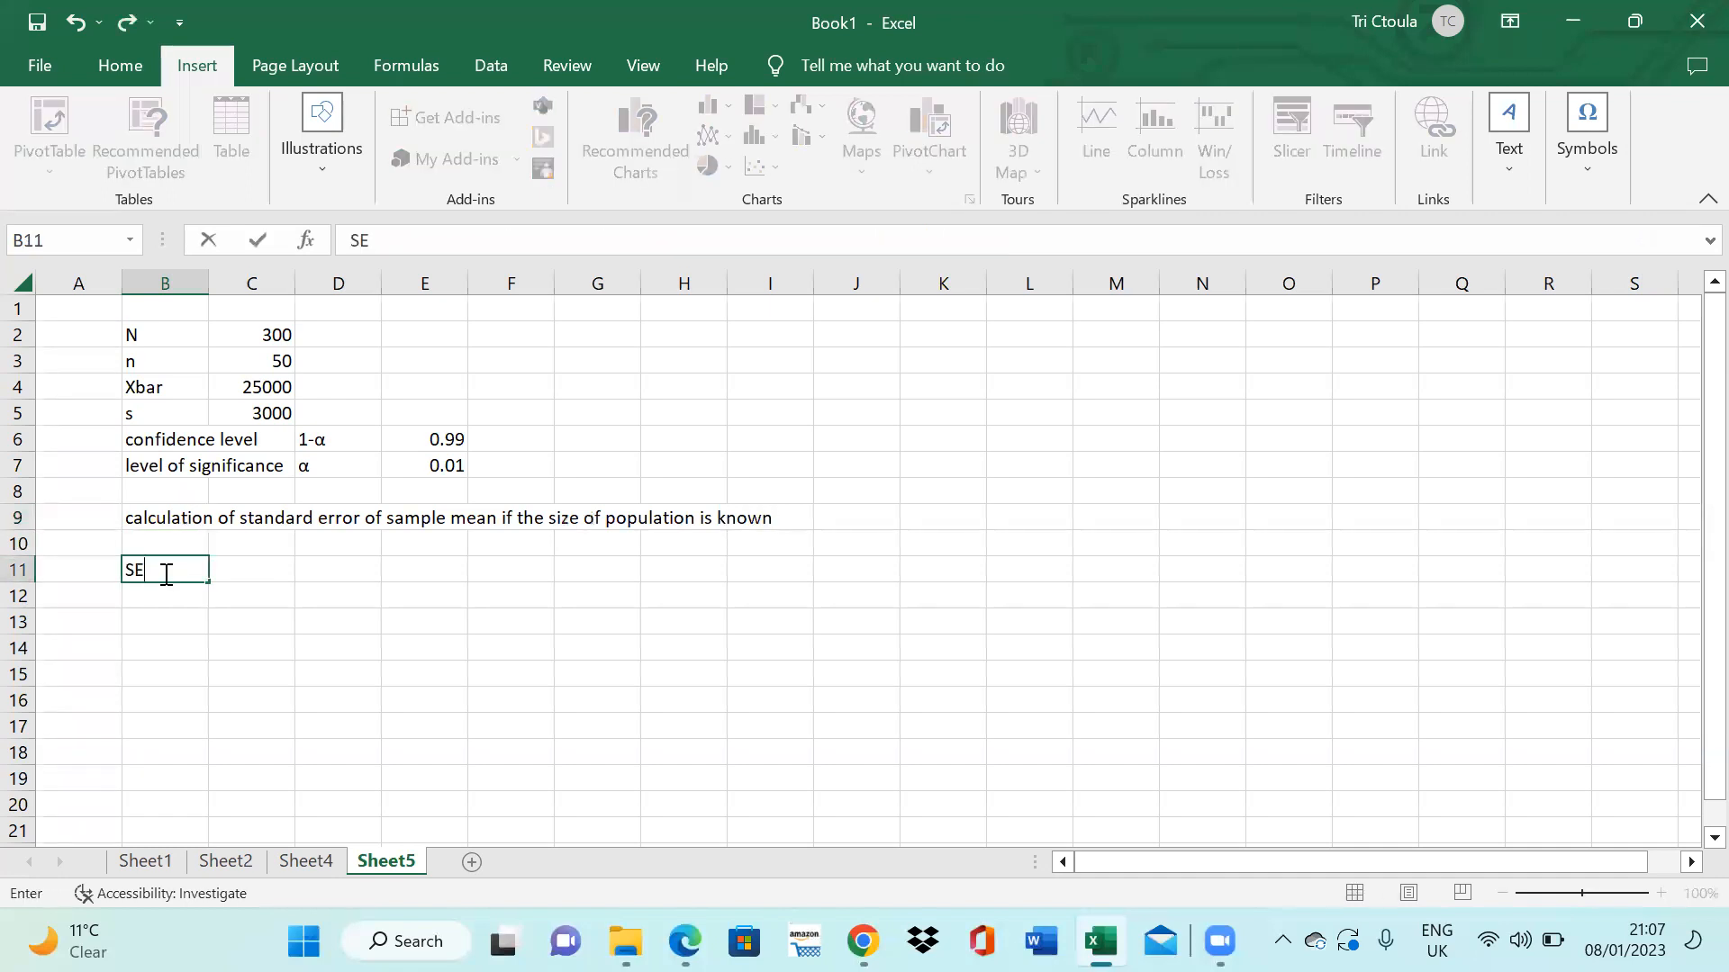
{"action": "type", "text": " (Xb"}
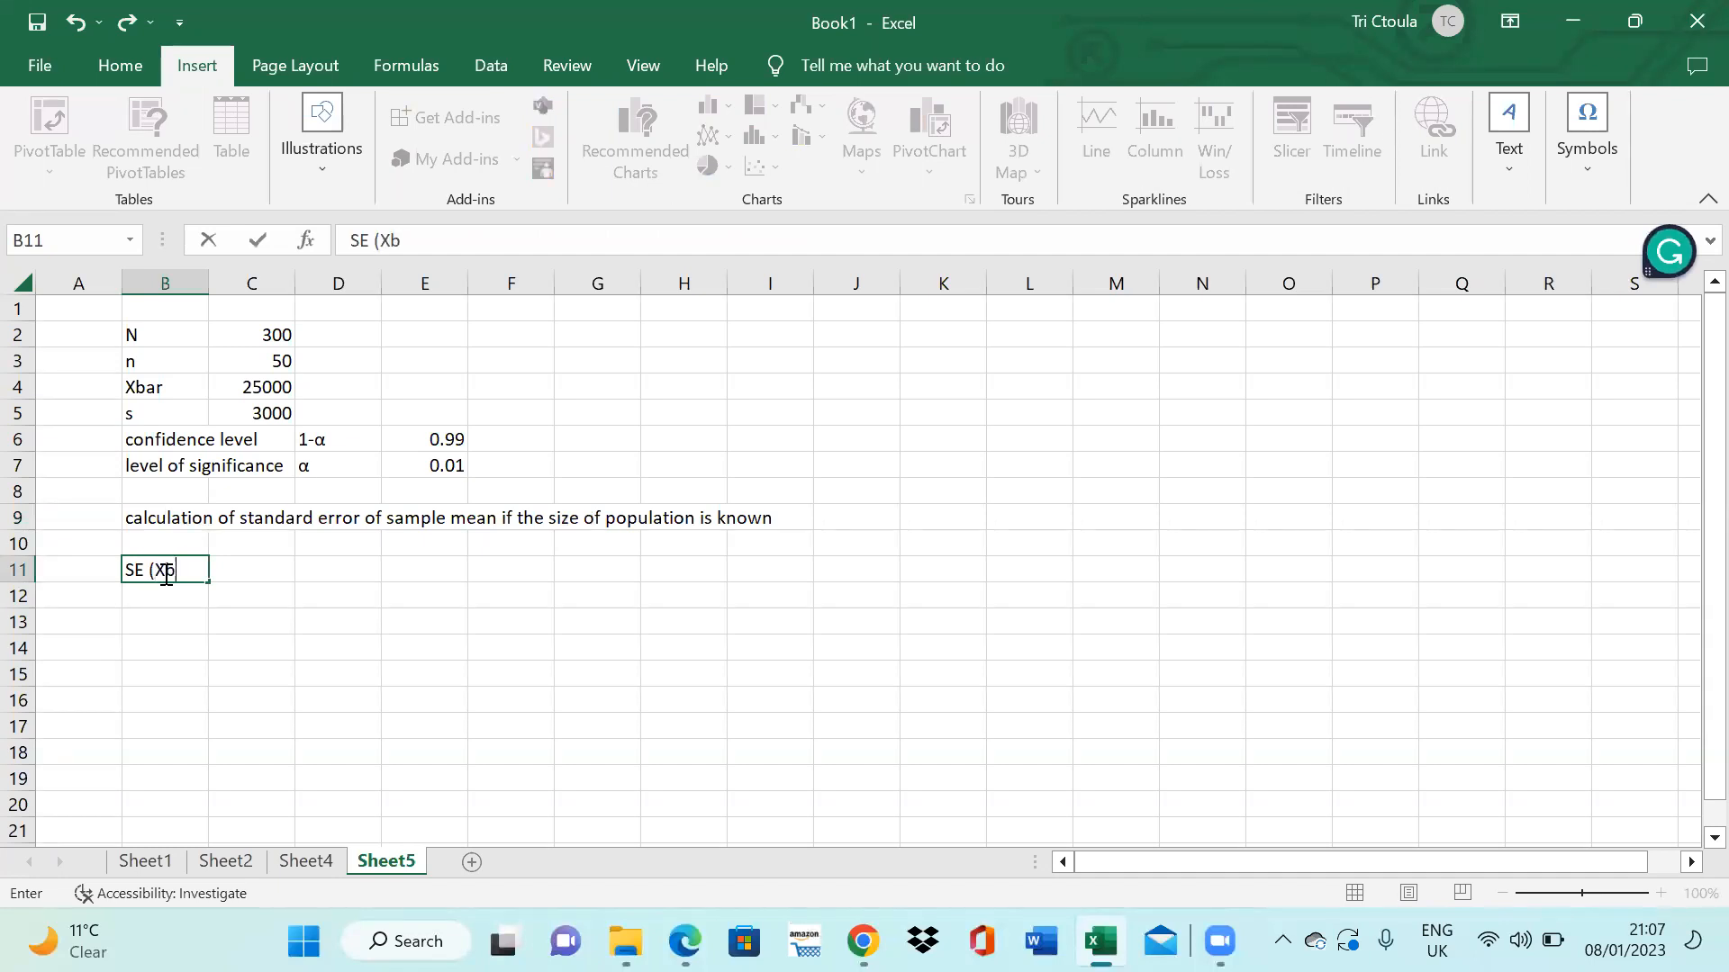
{"action": "type", "text": "ar)"}
- Begin the standard error formula in C11 with s divided by the square root of n, followed by a multiplication sign: =C5/SQRT(C3)*
{"action": "left_click", "coordinate": [270, 575]}
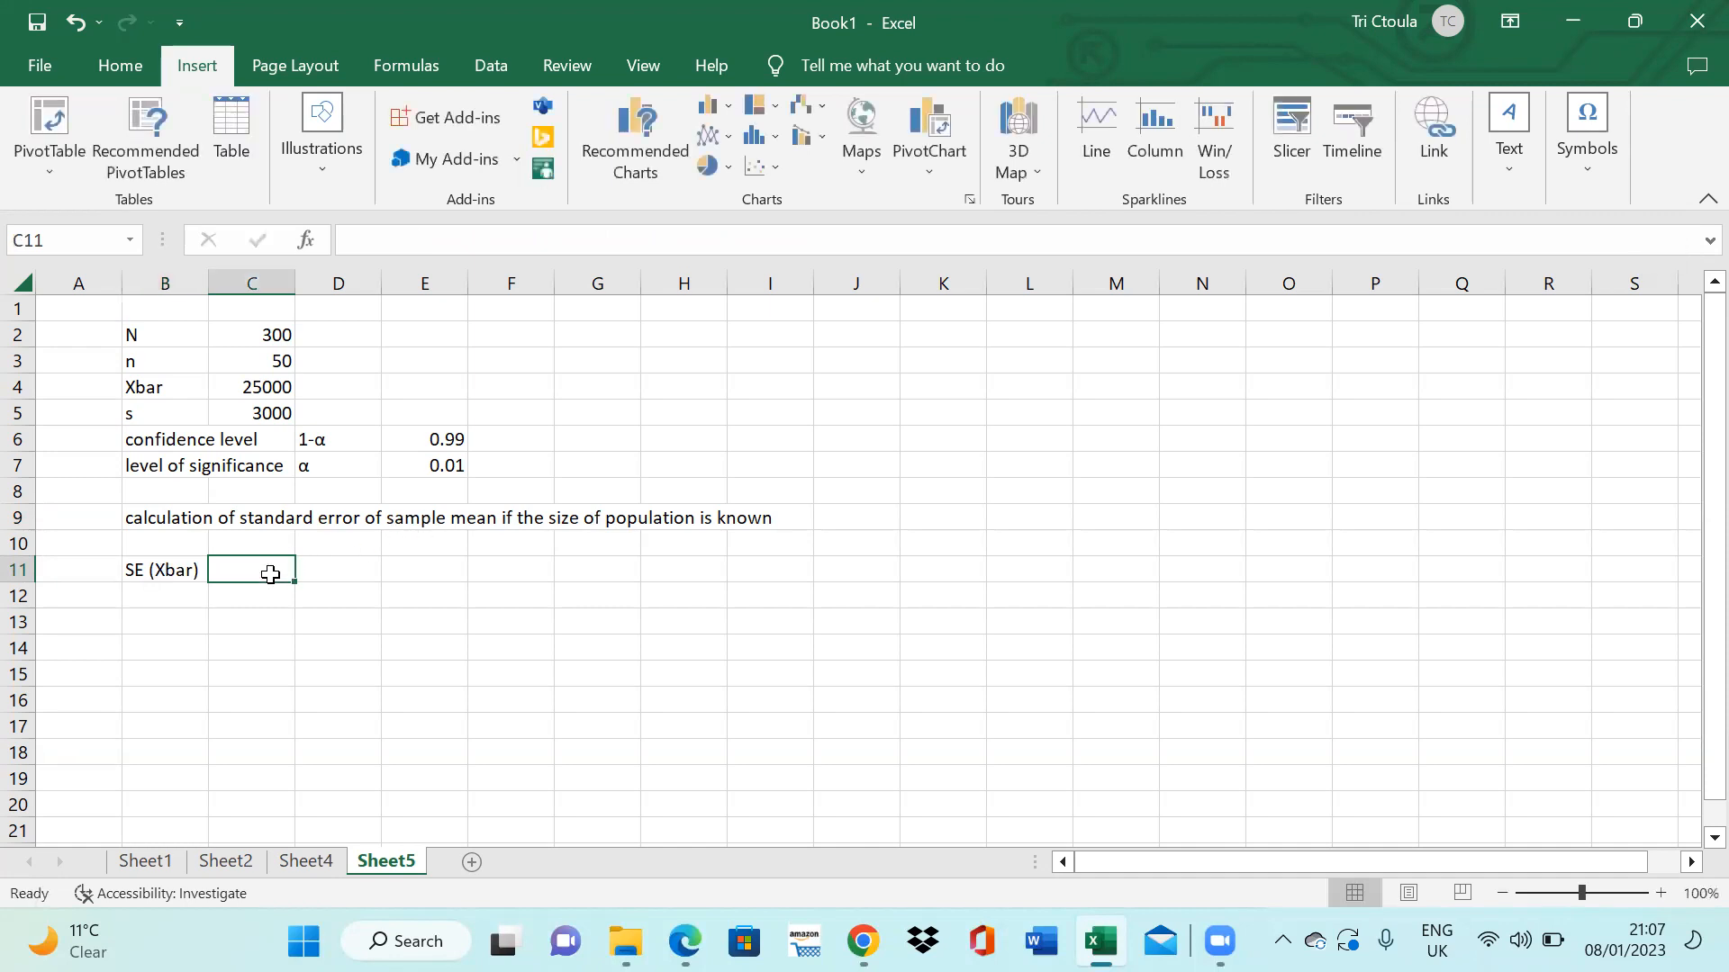
{"action": "type", "text": "="}
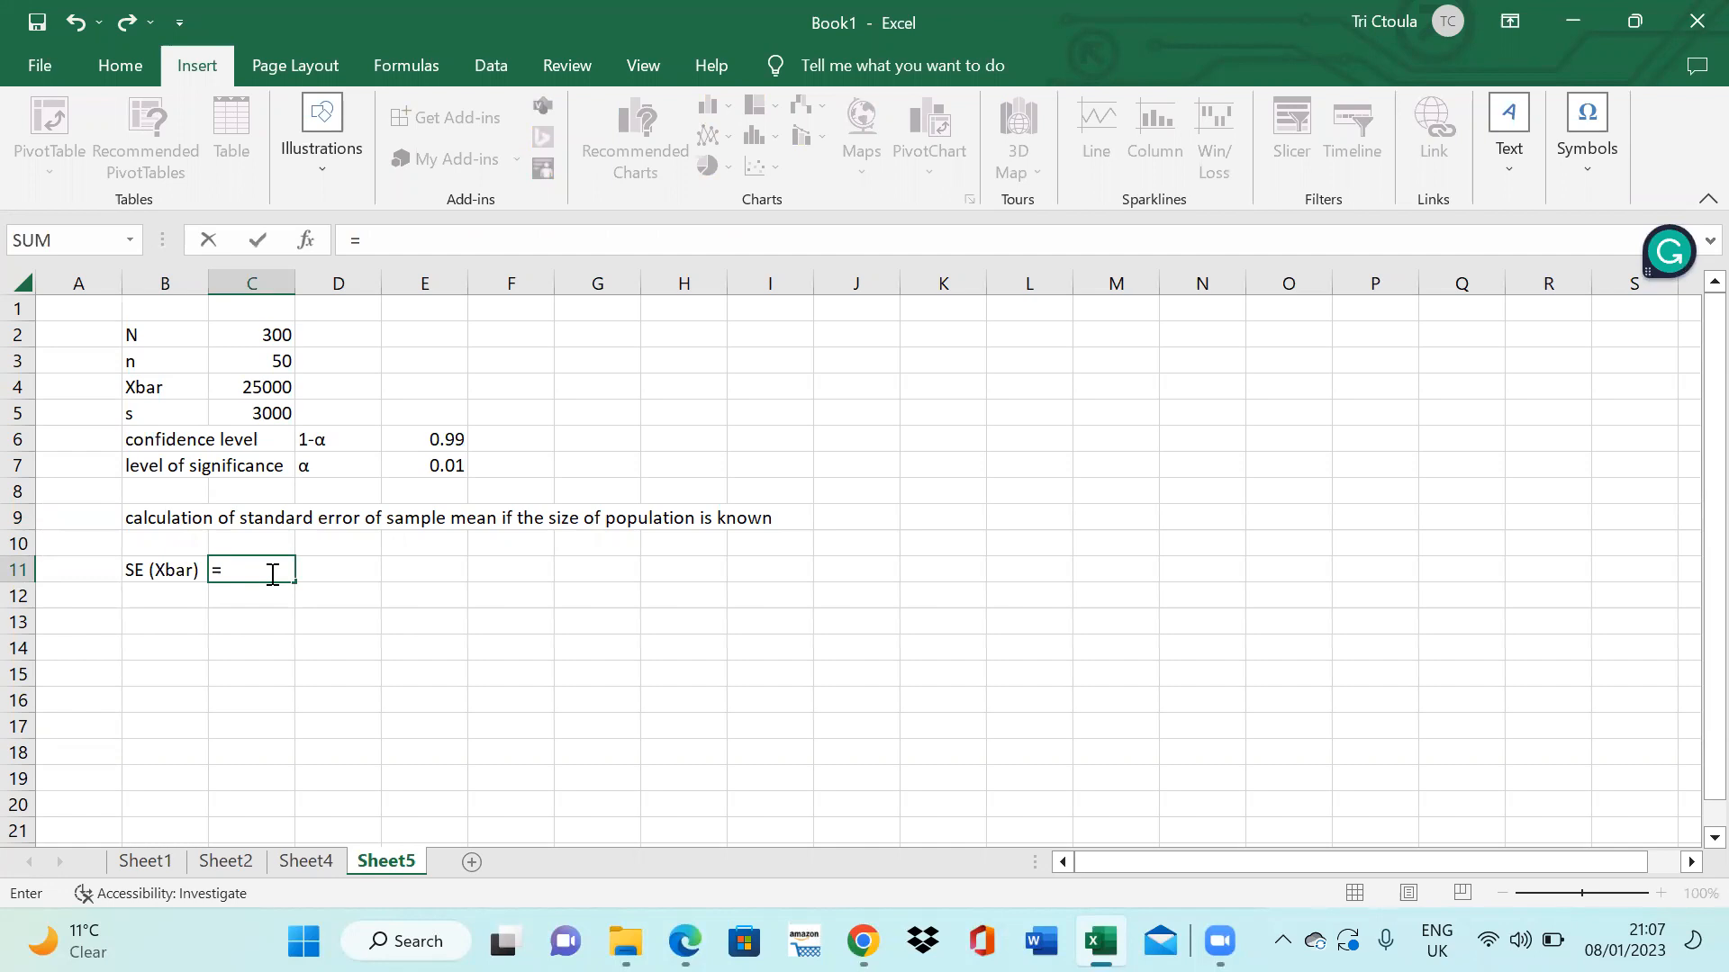
{"action": "left_click", "coordinate": [286, 411]}
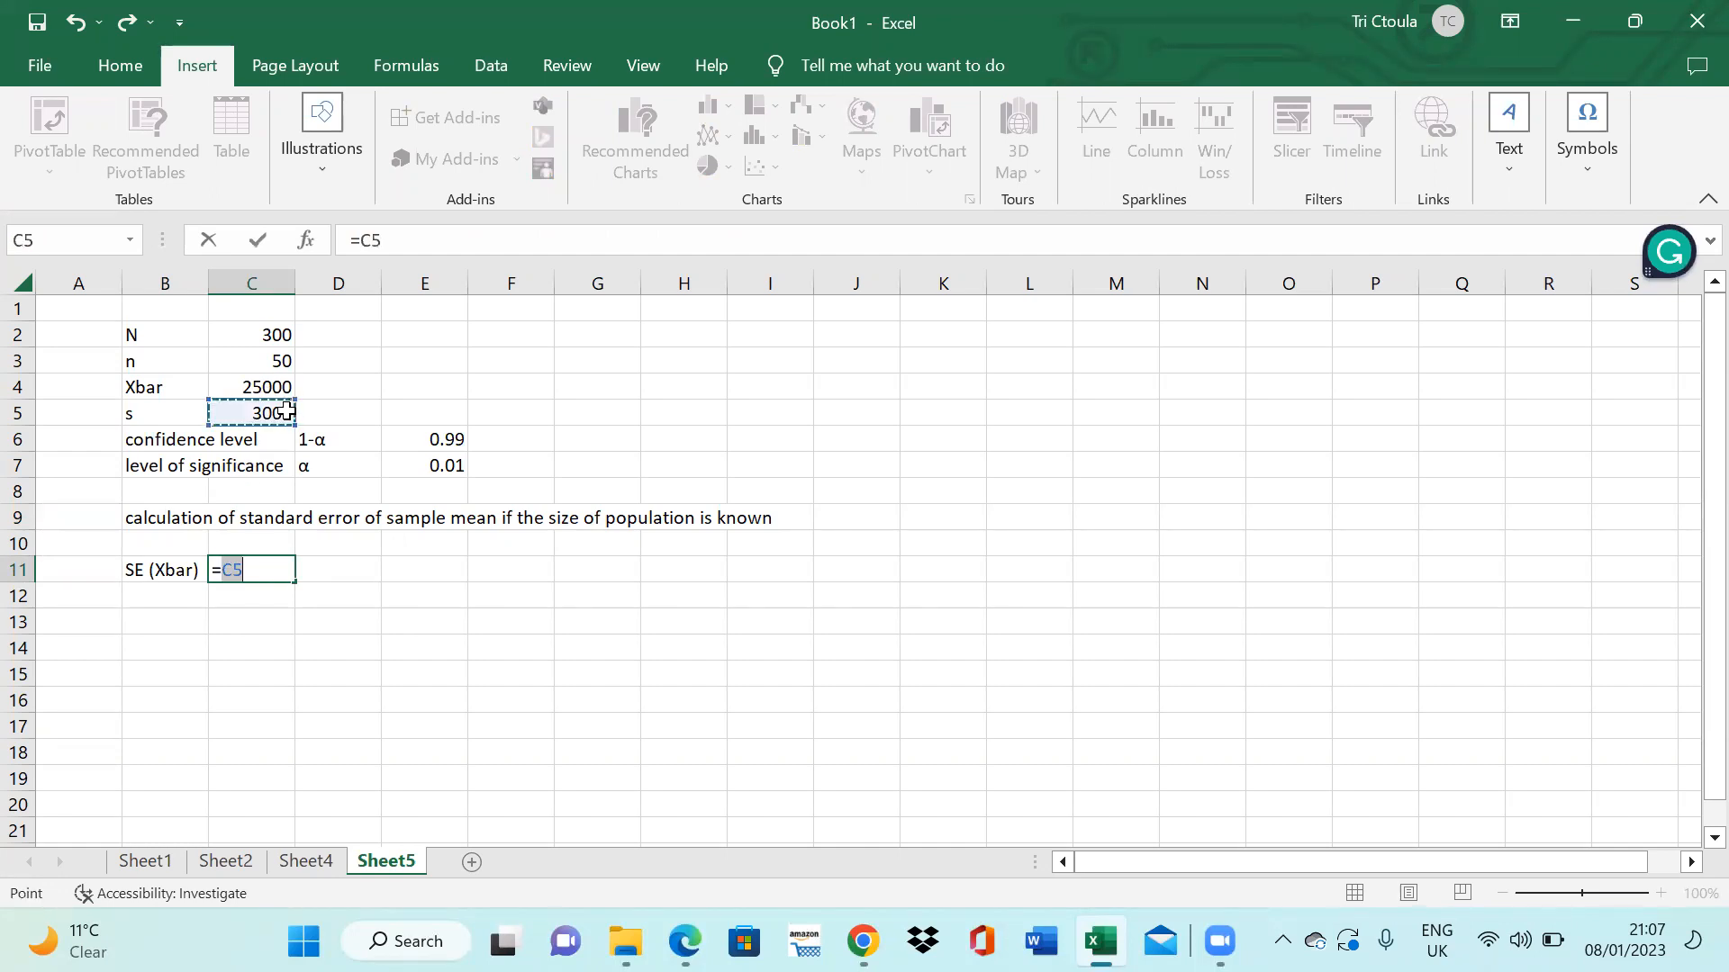
{"action": "type", "text": "/"}
{"action": "key", "text": "BackSpace"}
{"action": "type", "text": "/"}
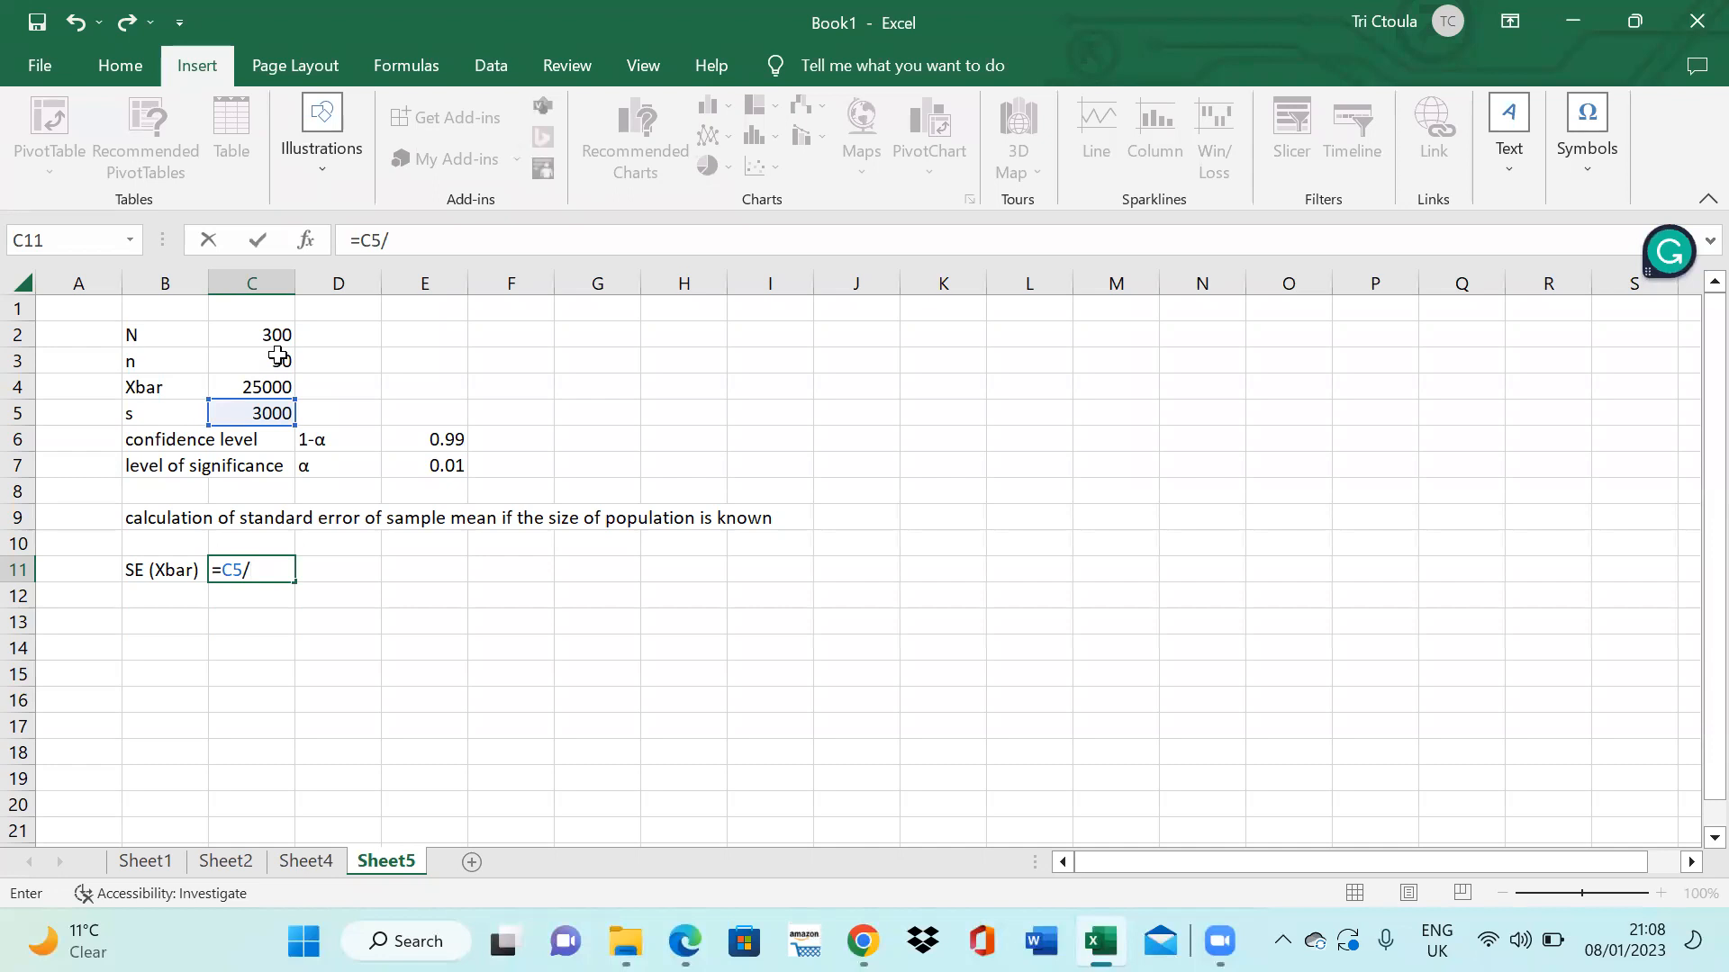
{"action": "type", "text": "sq"}
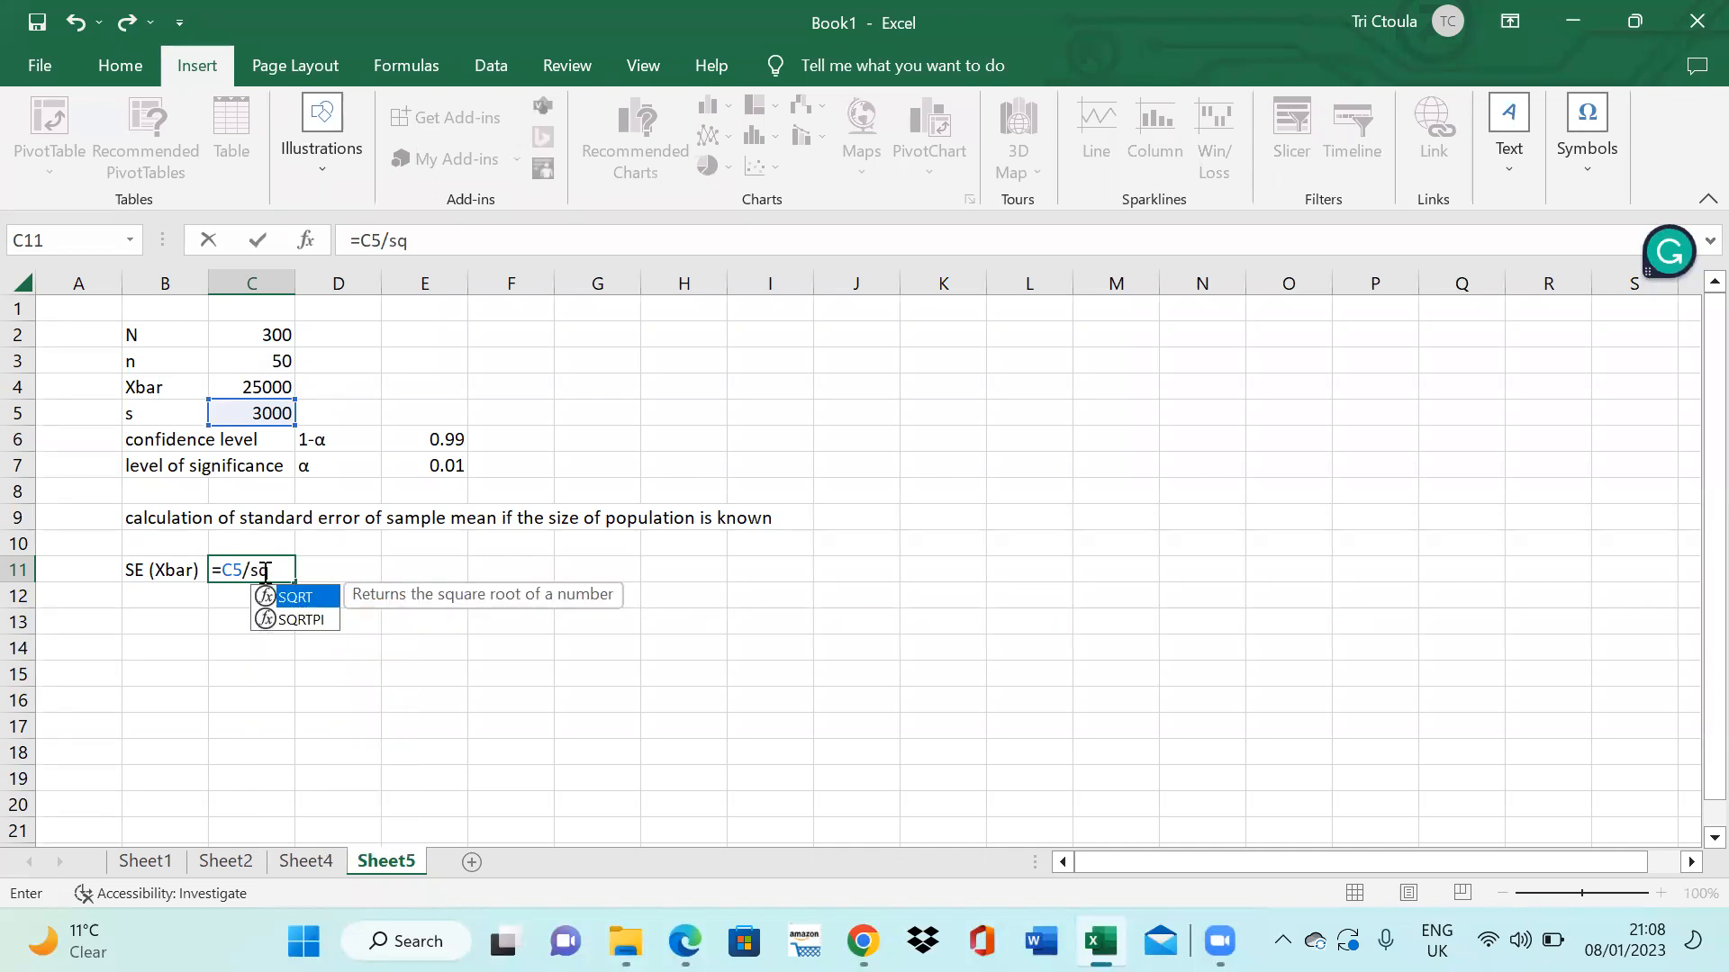
{"action": "double_click", "coordinate": [268, 598]}
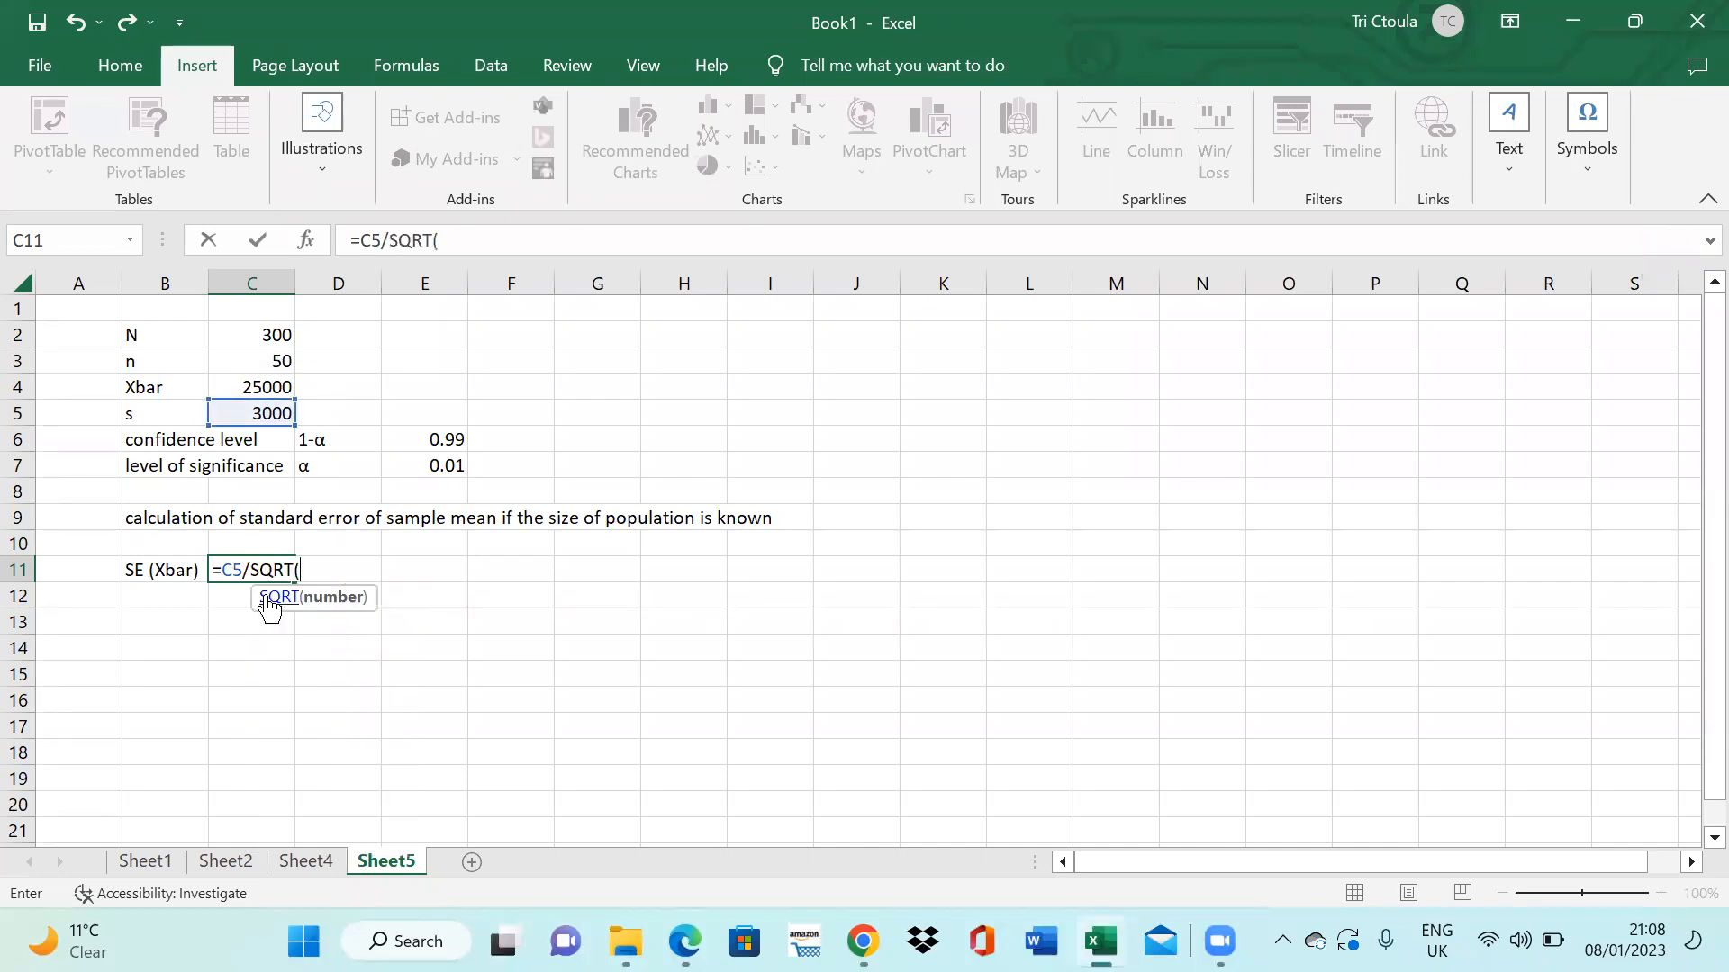
{"action": "left_click", "coordinate": [278, 363]}
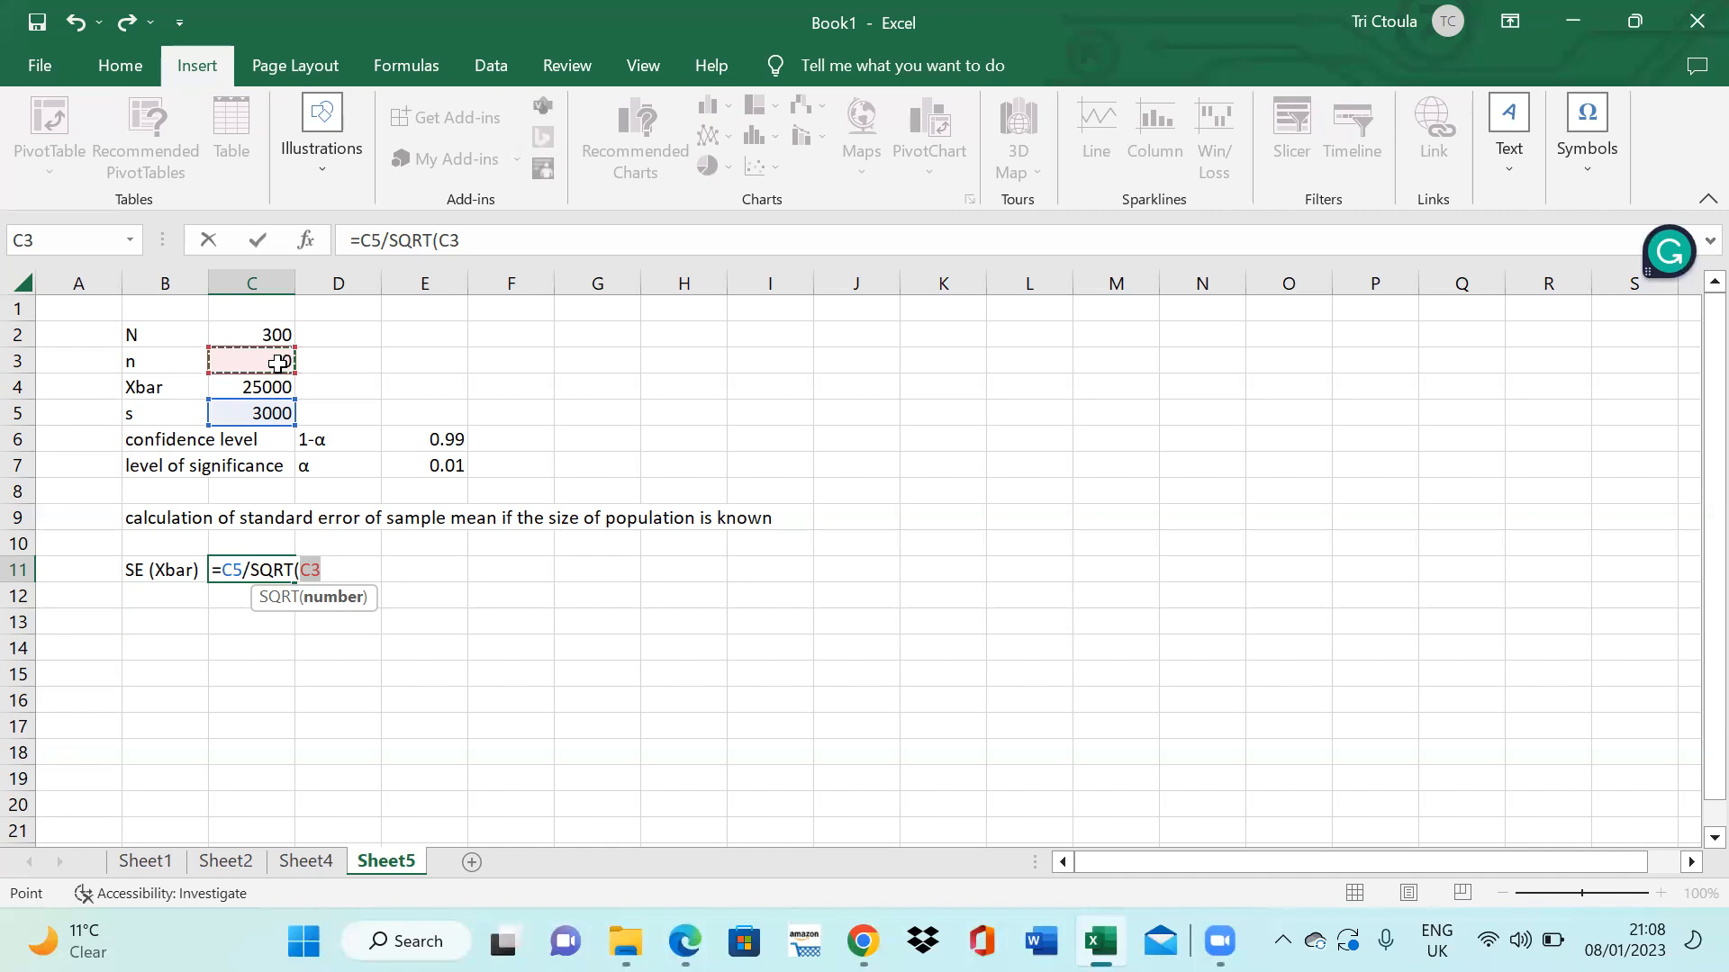
{"action": "type", "text": ")"}
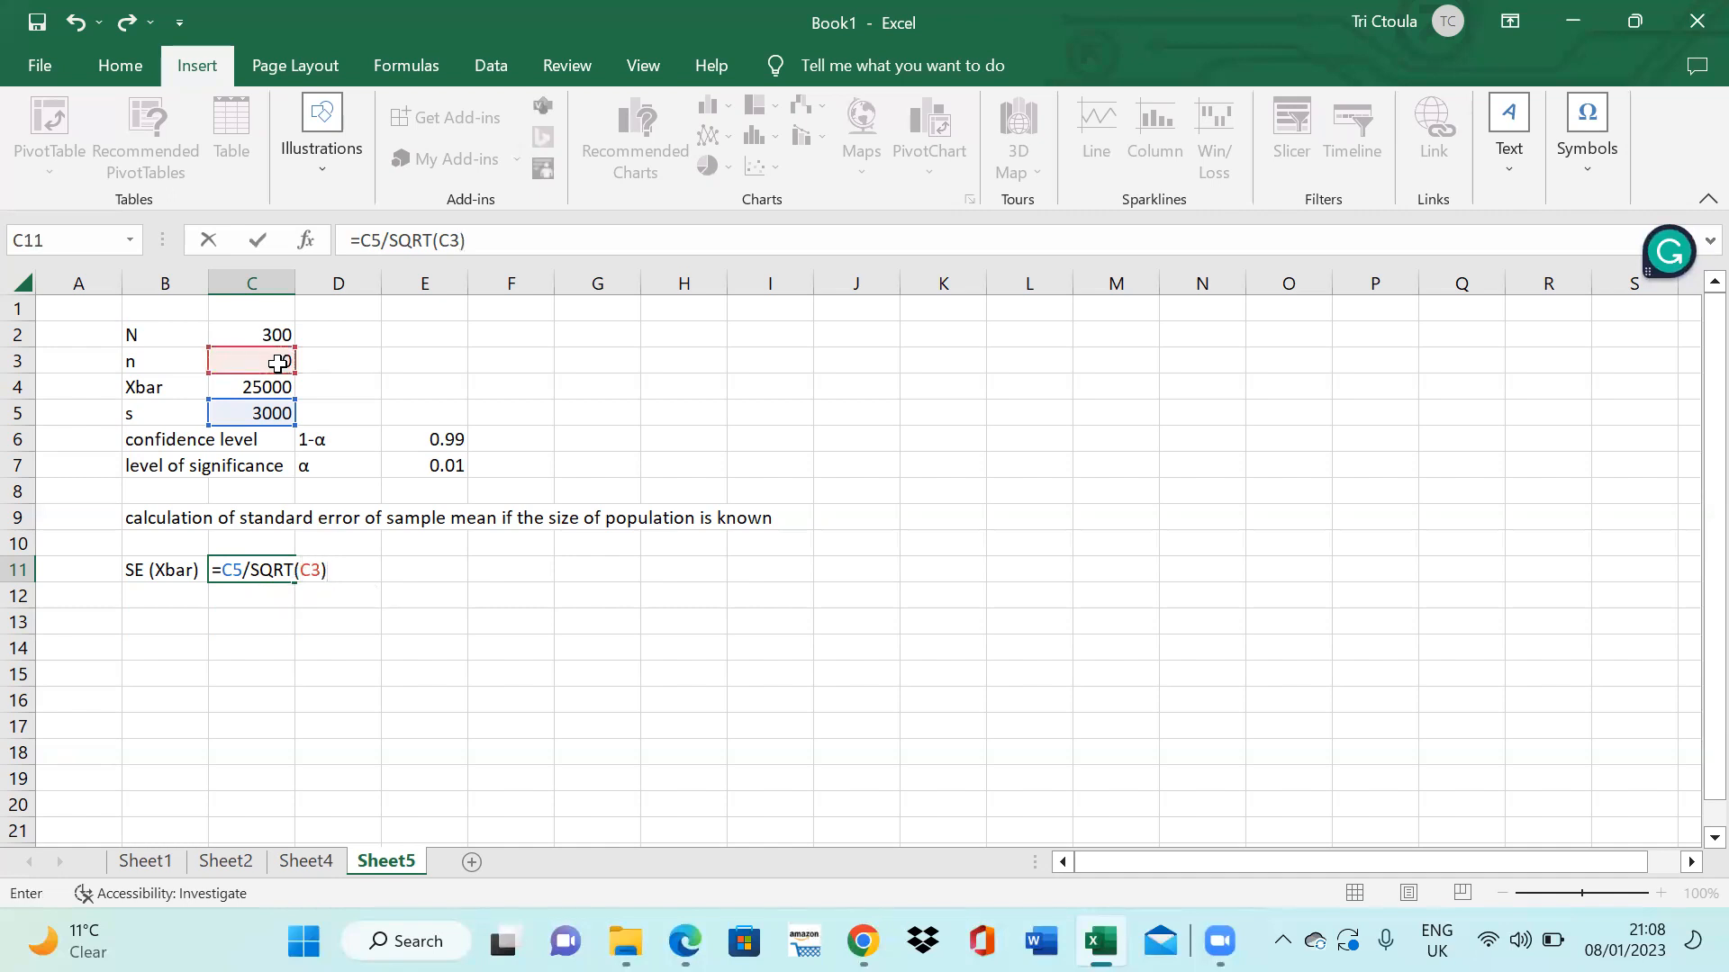
{"action": "type", "text": "*"}
{"action": "left_click", "coordinate": [866, 127]}
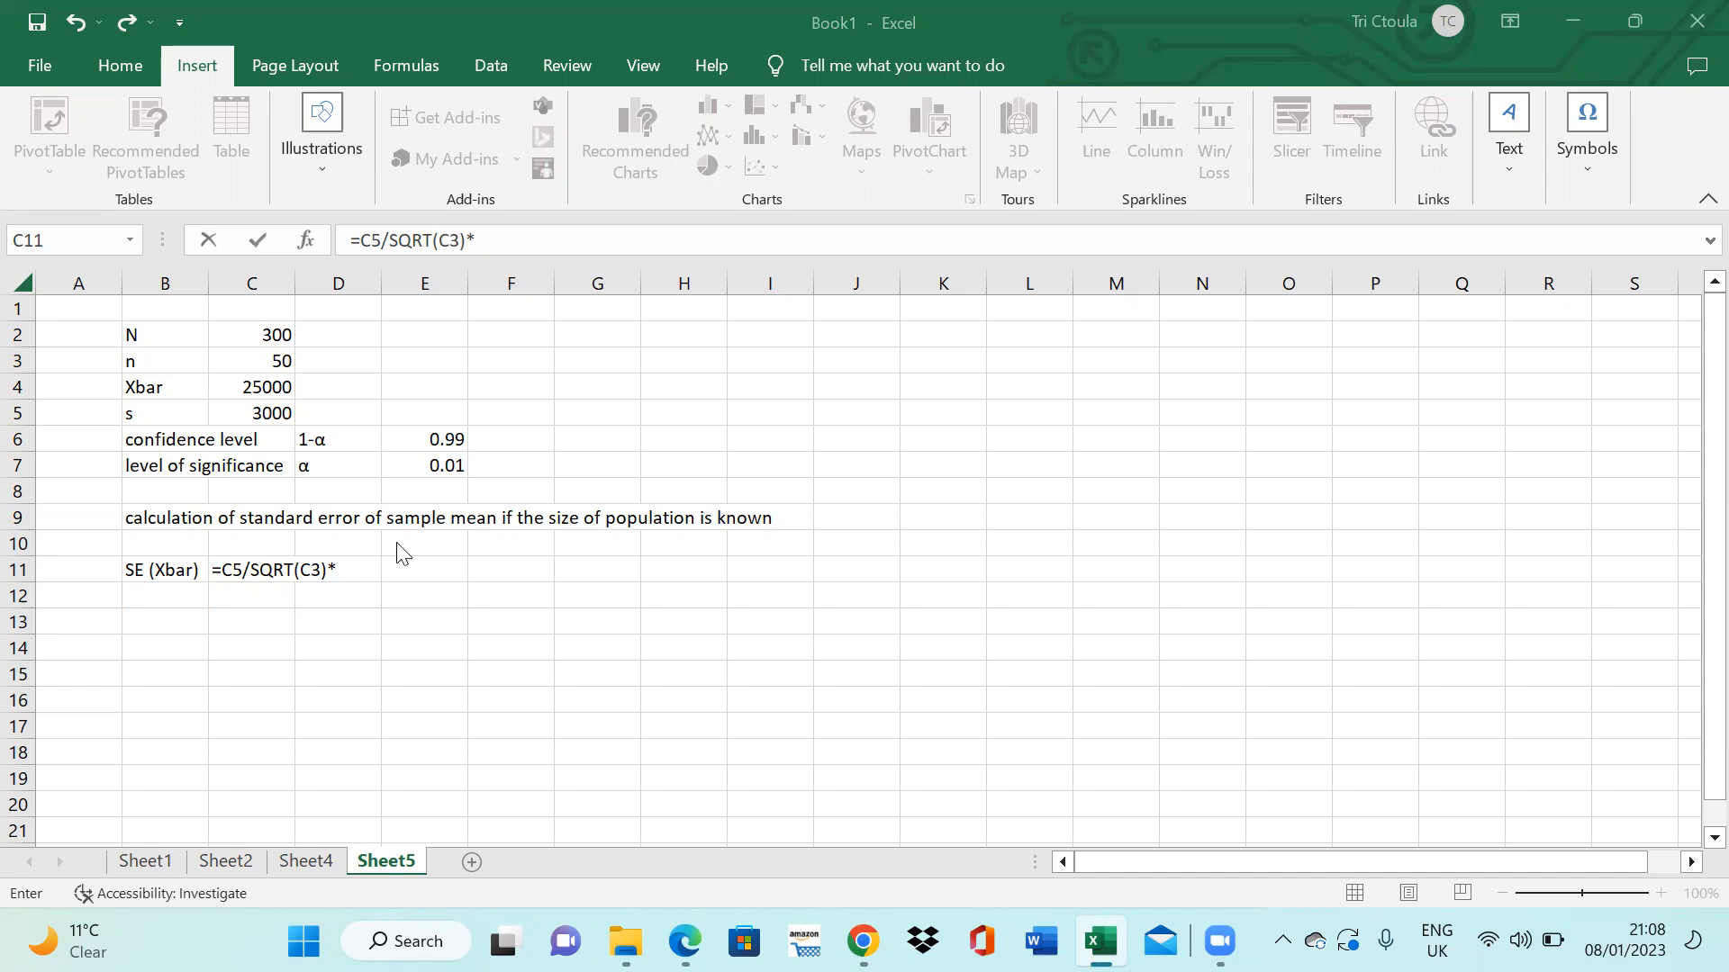
- Extend the C11 formula with the square root of N minus n, SQRT(C2-C3), followed by a division sign
{"action": "left_click", "coordinate": [481, 241]}
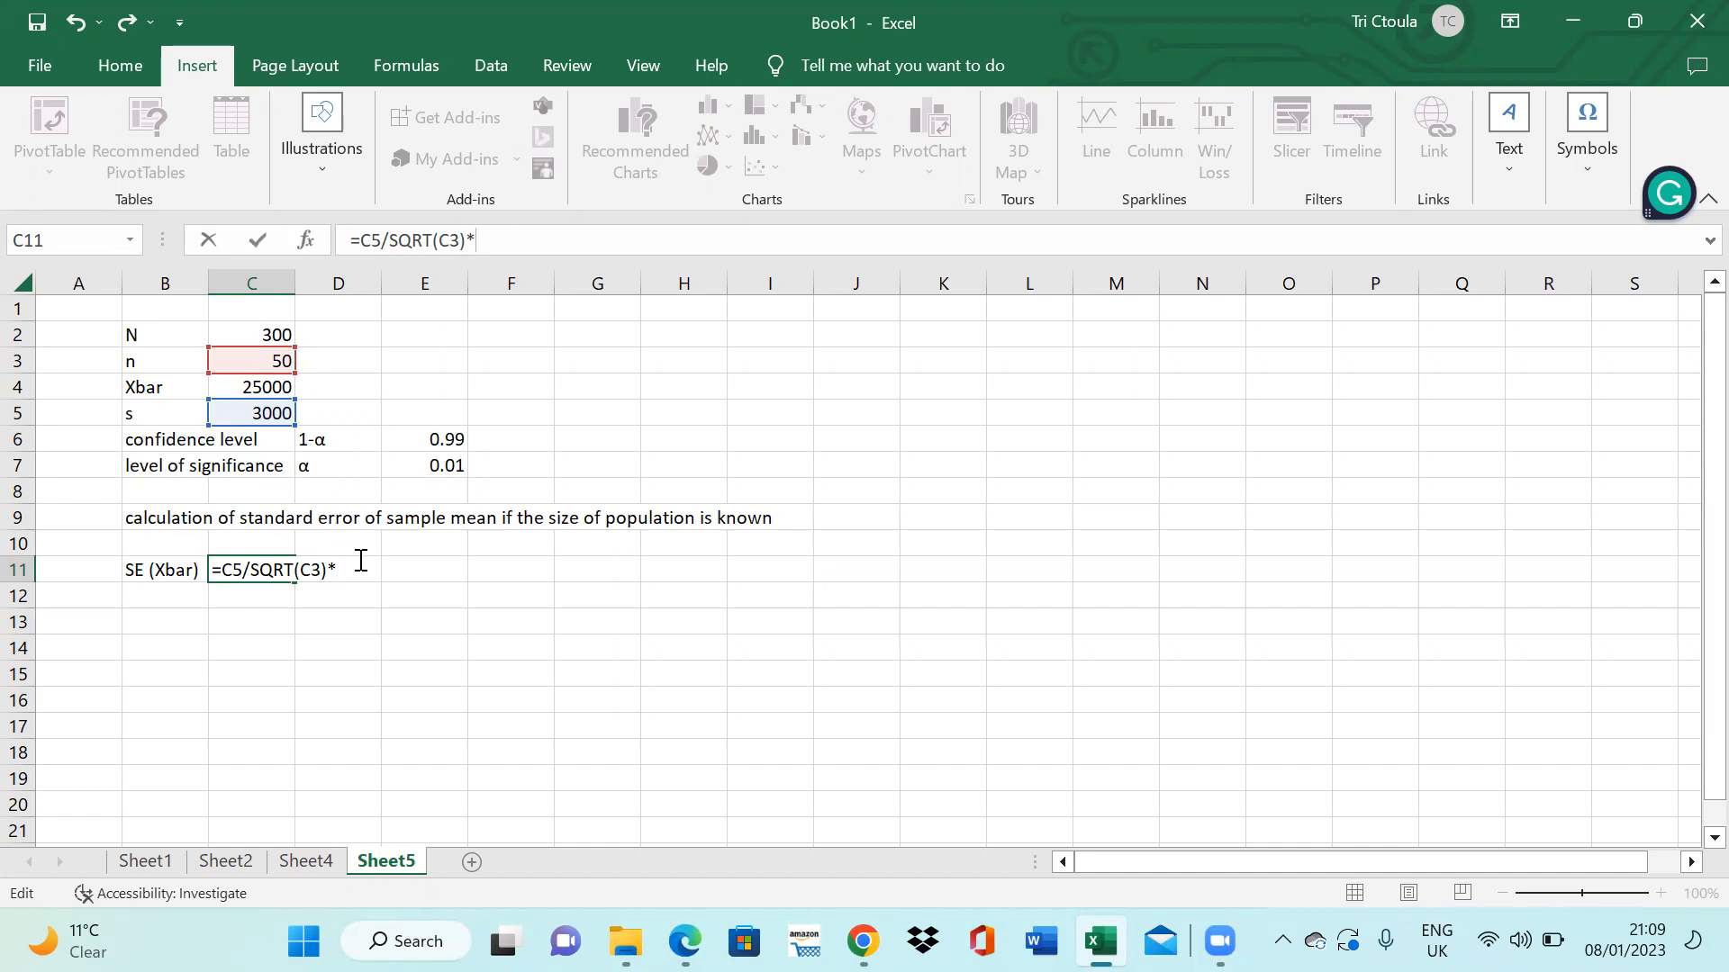
{"action": "type", "text": "sq"}
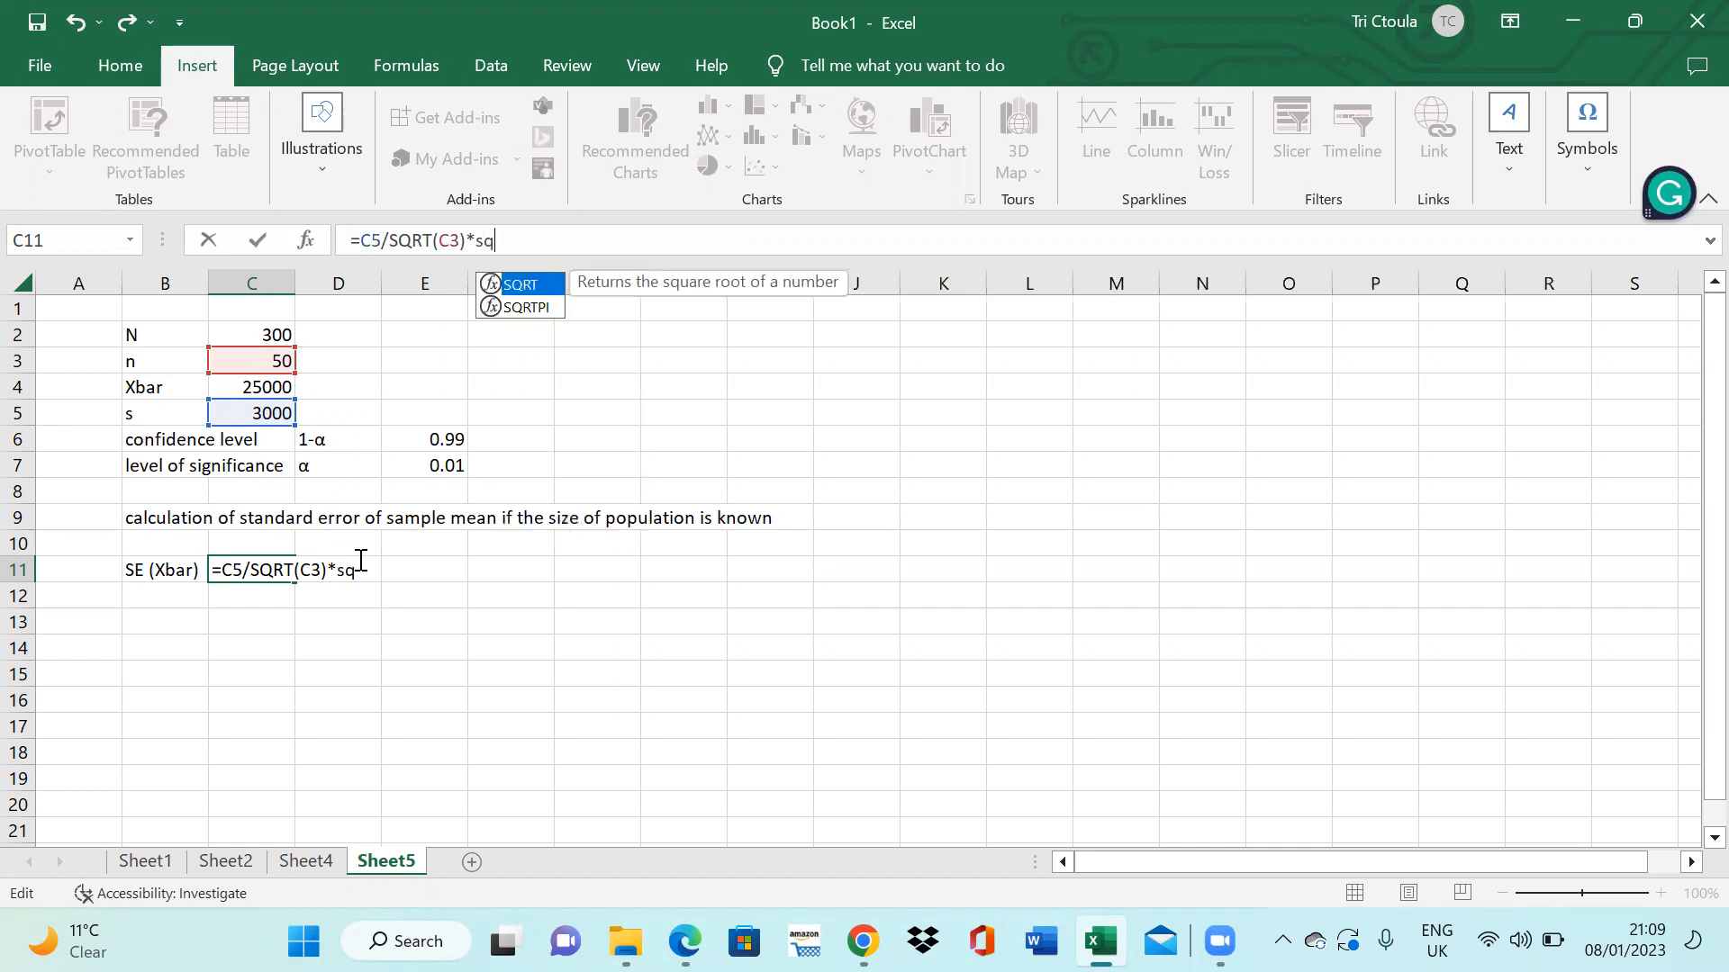
{"action": "double_click", "coordinate": [498, 286]}
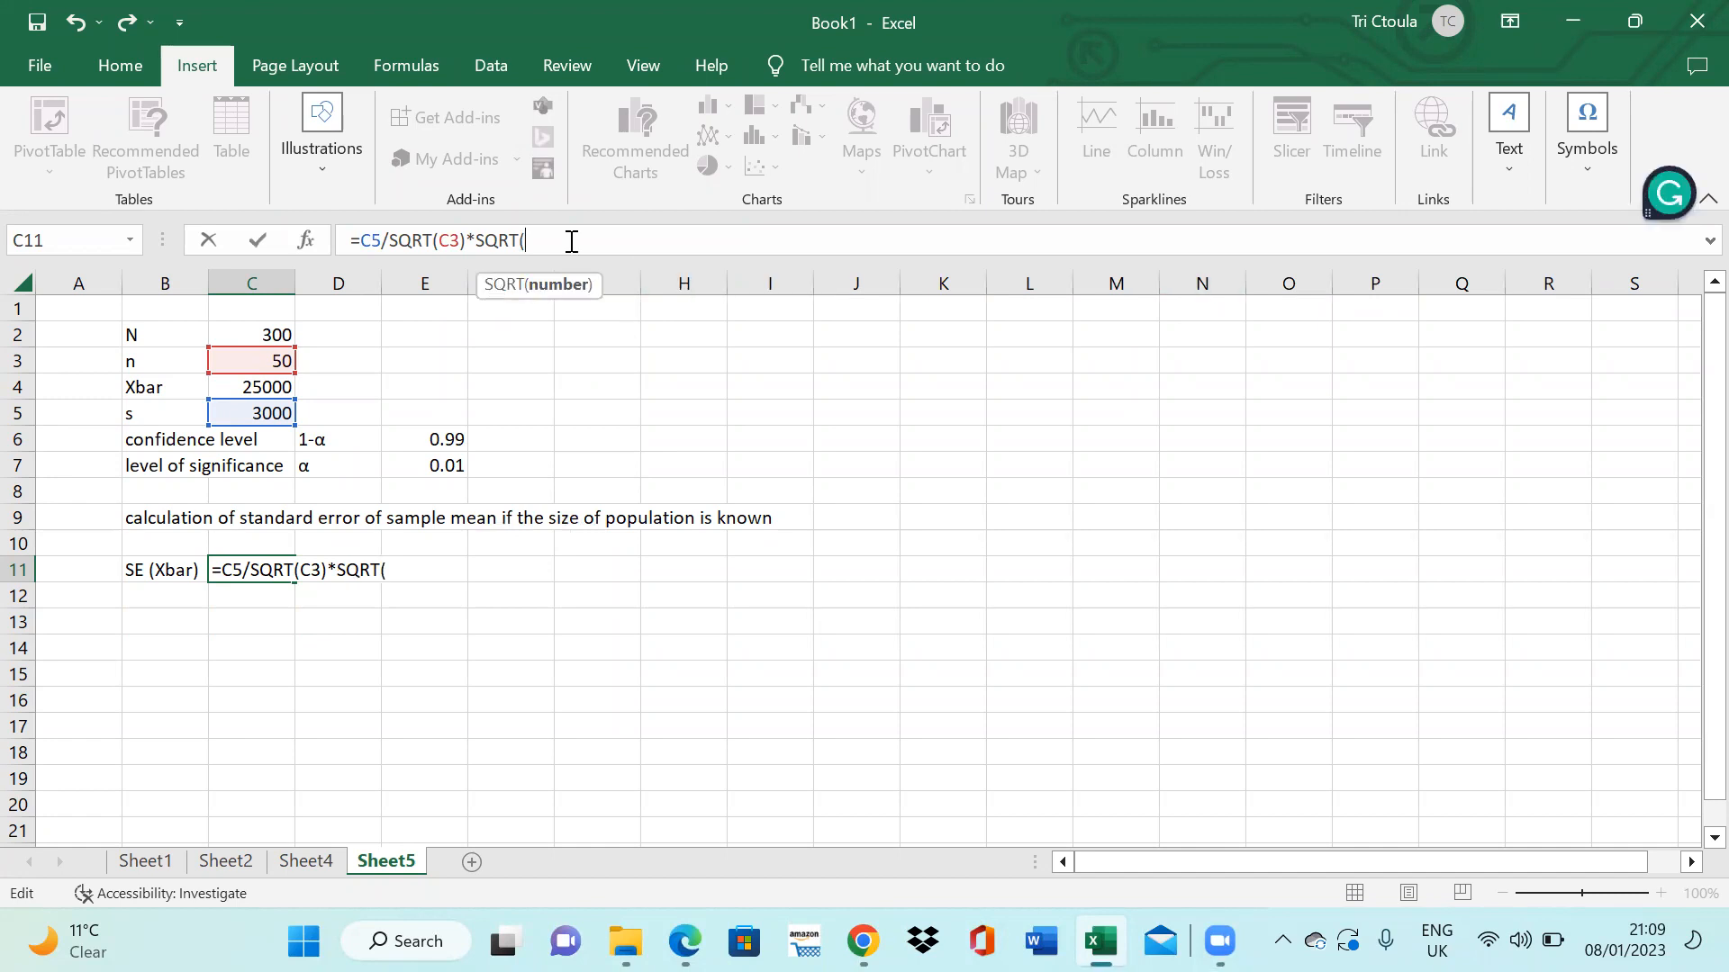
{"action": "left_click", "coordinate": [255, 333]}
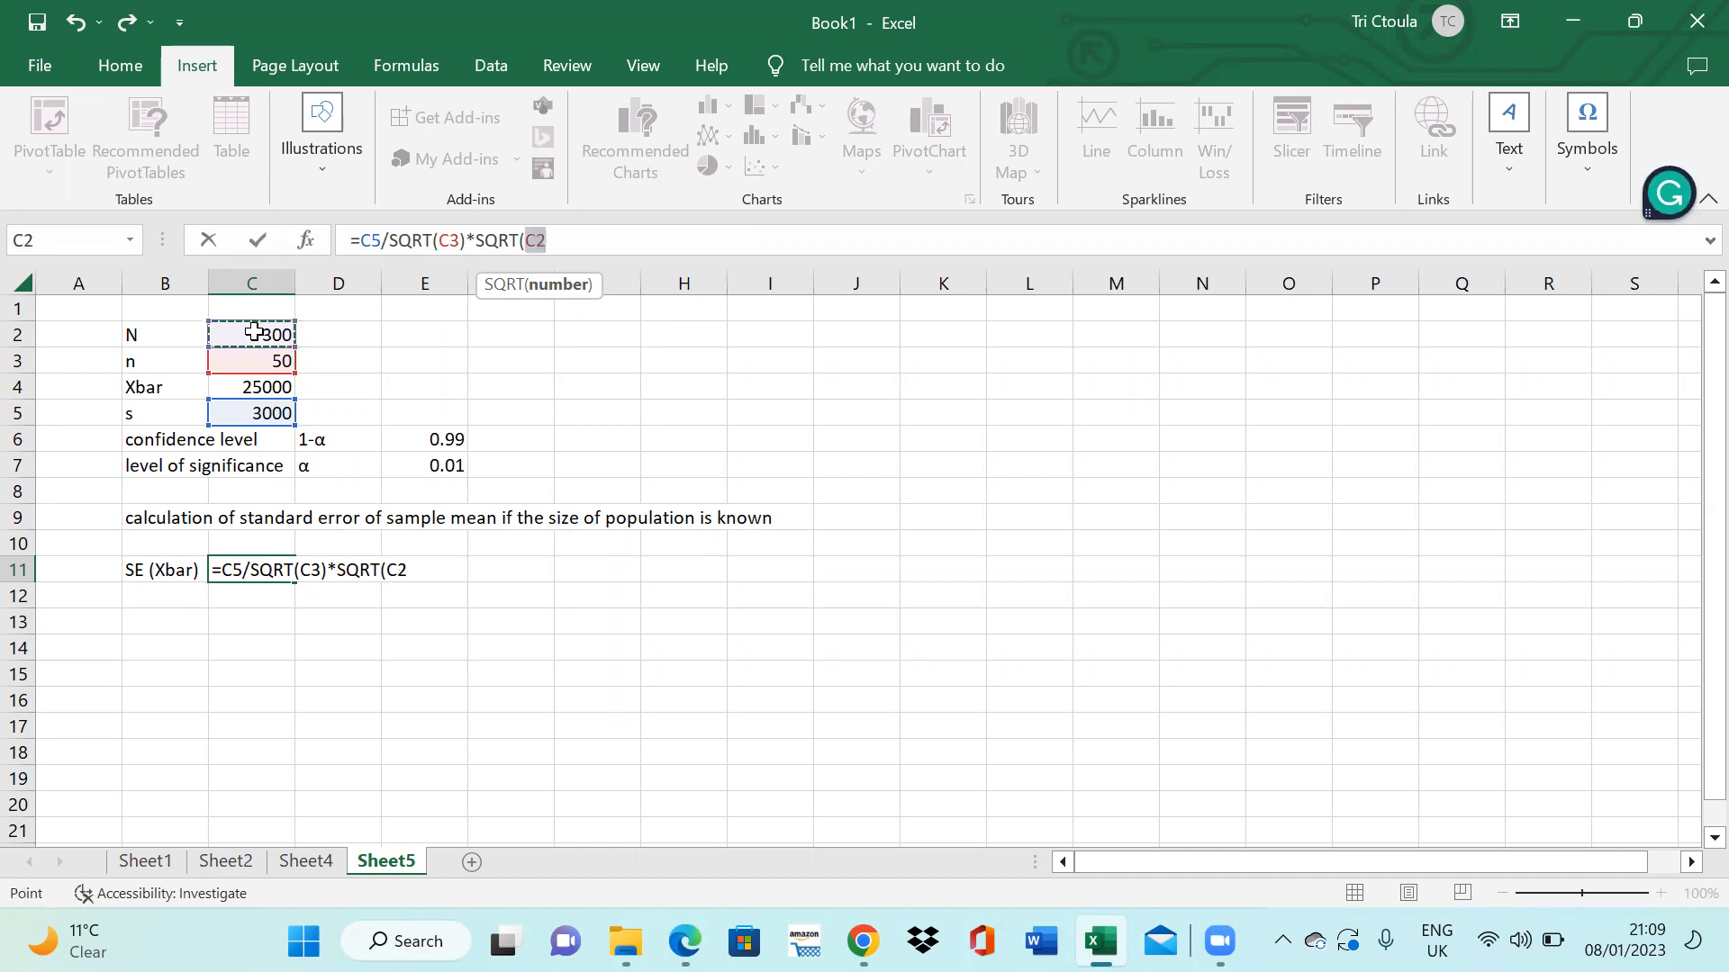
{"action": "type", "text": "-"}
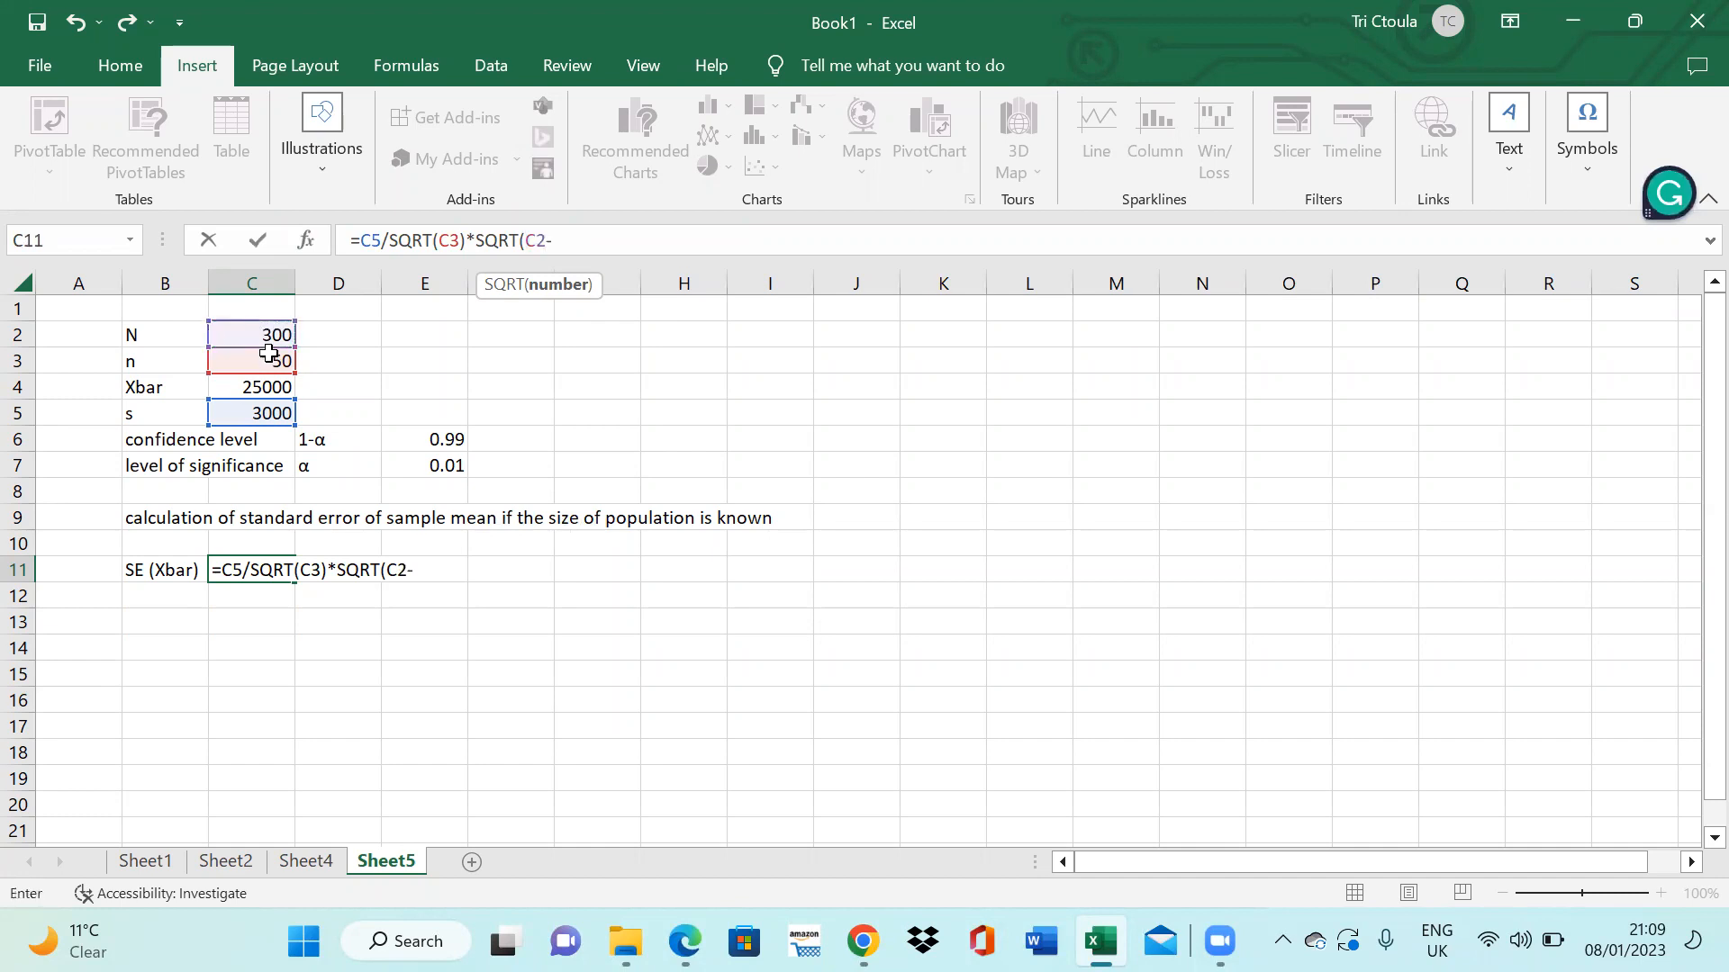
{"action": "left_click", "coordinate": [270, 359]}
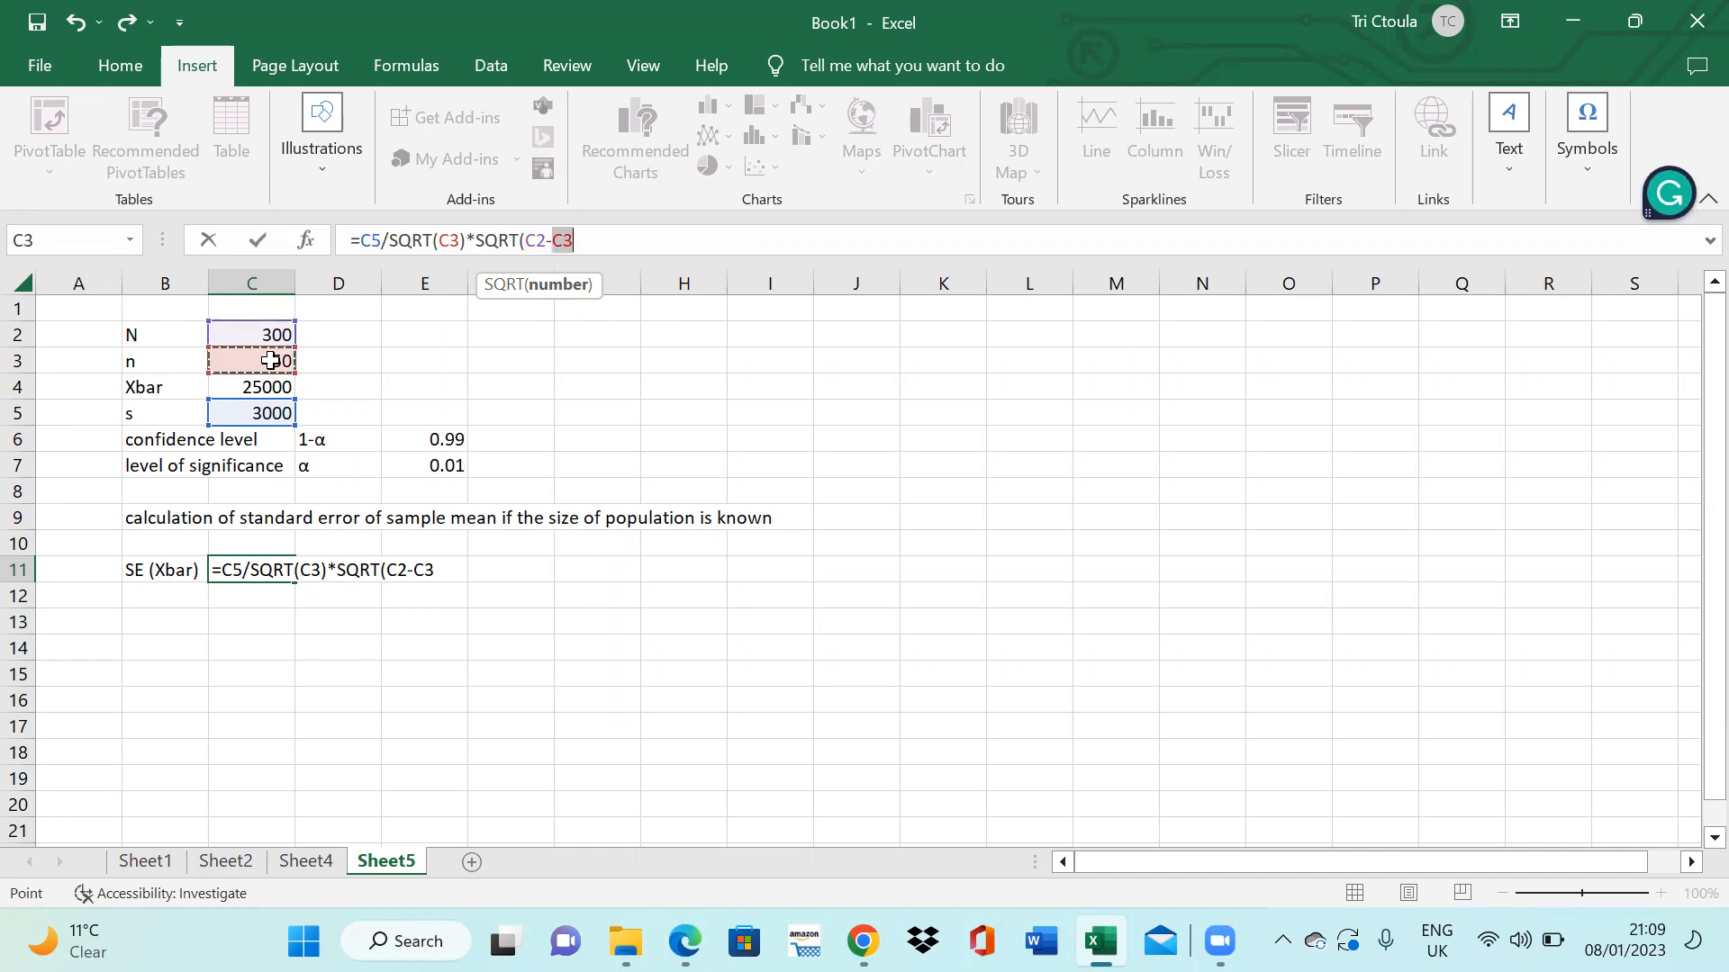
{"action": "type", "text": ")/"}
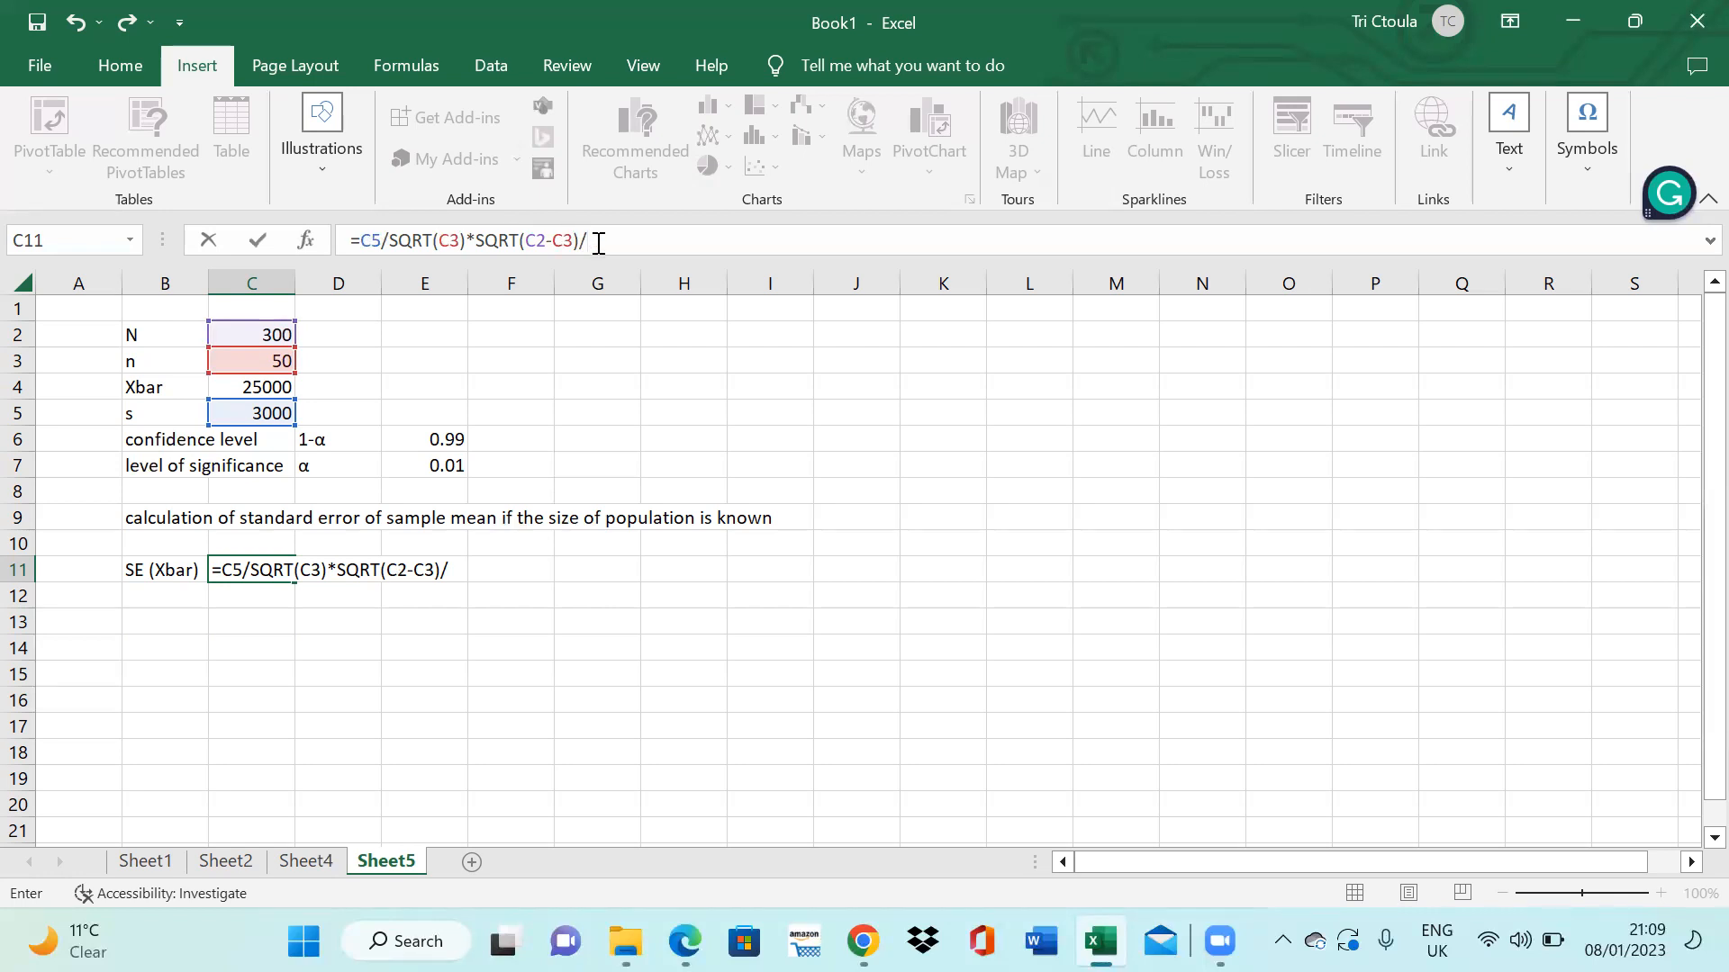
- Complete the standard error formula in C11 with the divisor SQRT(C2-1)
{"action": "type", "text": "sq"}
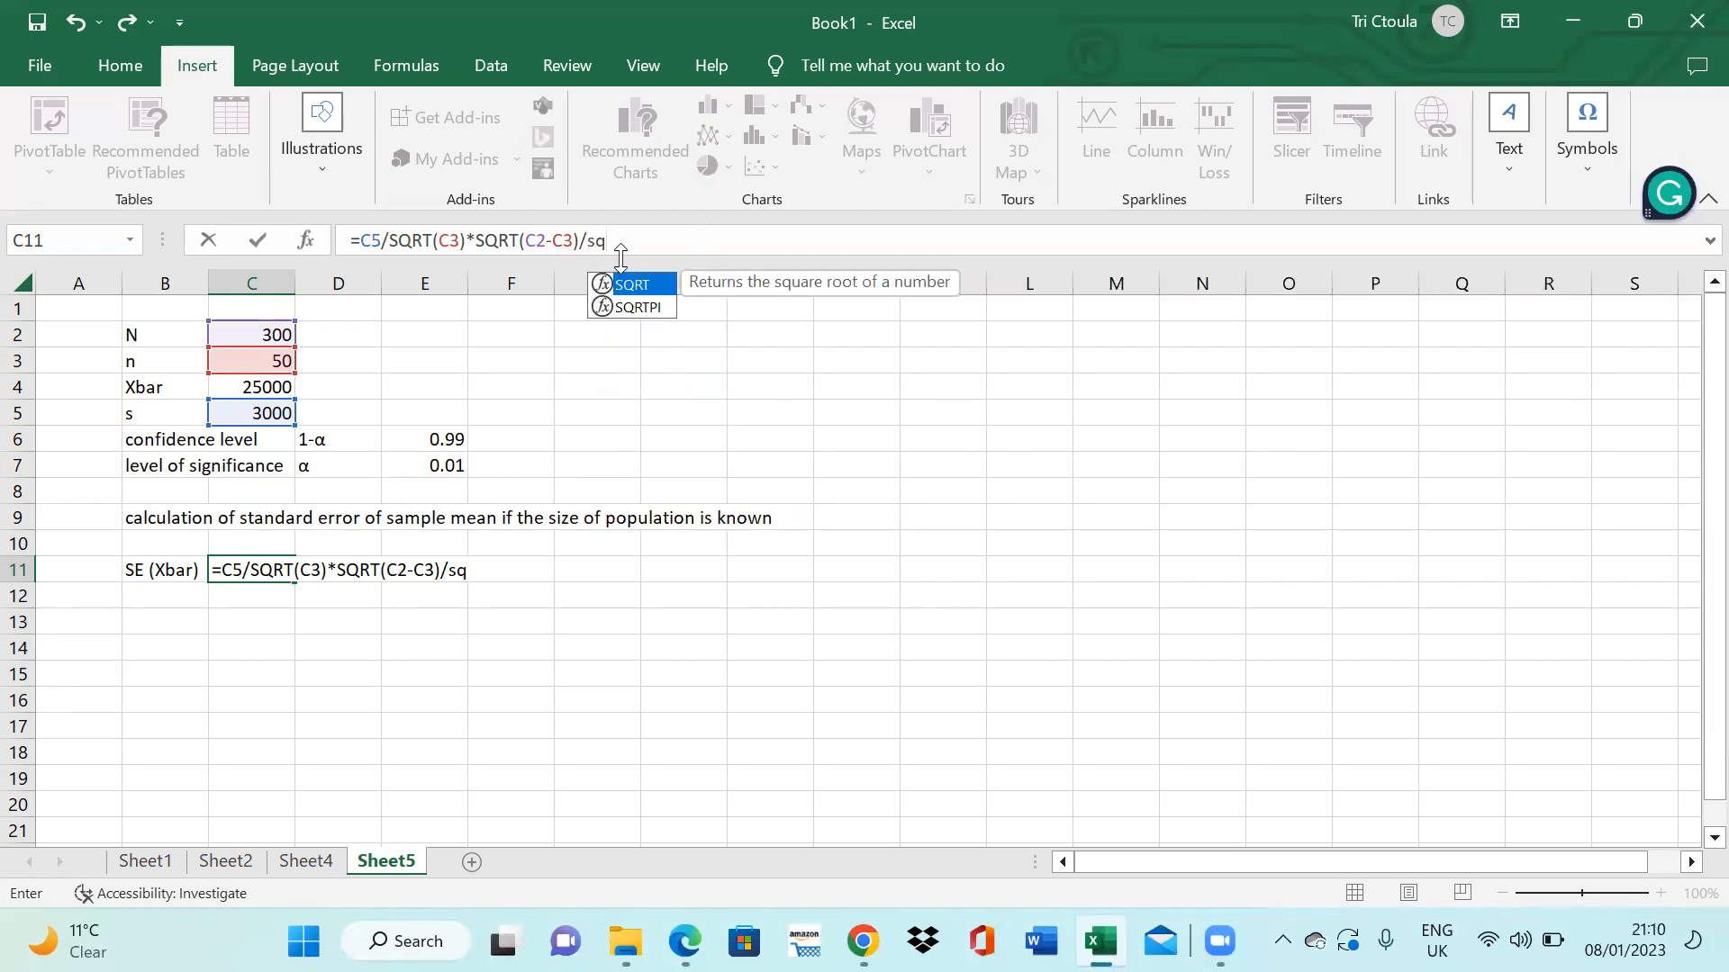
{"action": "double_click", "coordinate": [605, 284]}
{"action": "left_click", "coordinate": [282, 335]}
{"action": "type", "text": "-1)"}
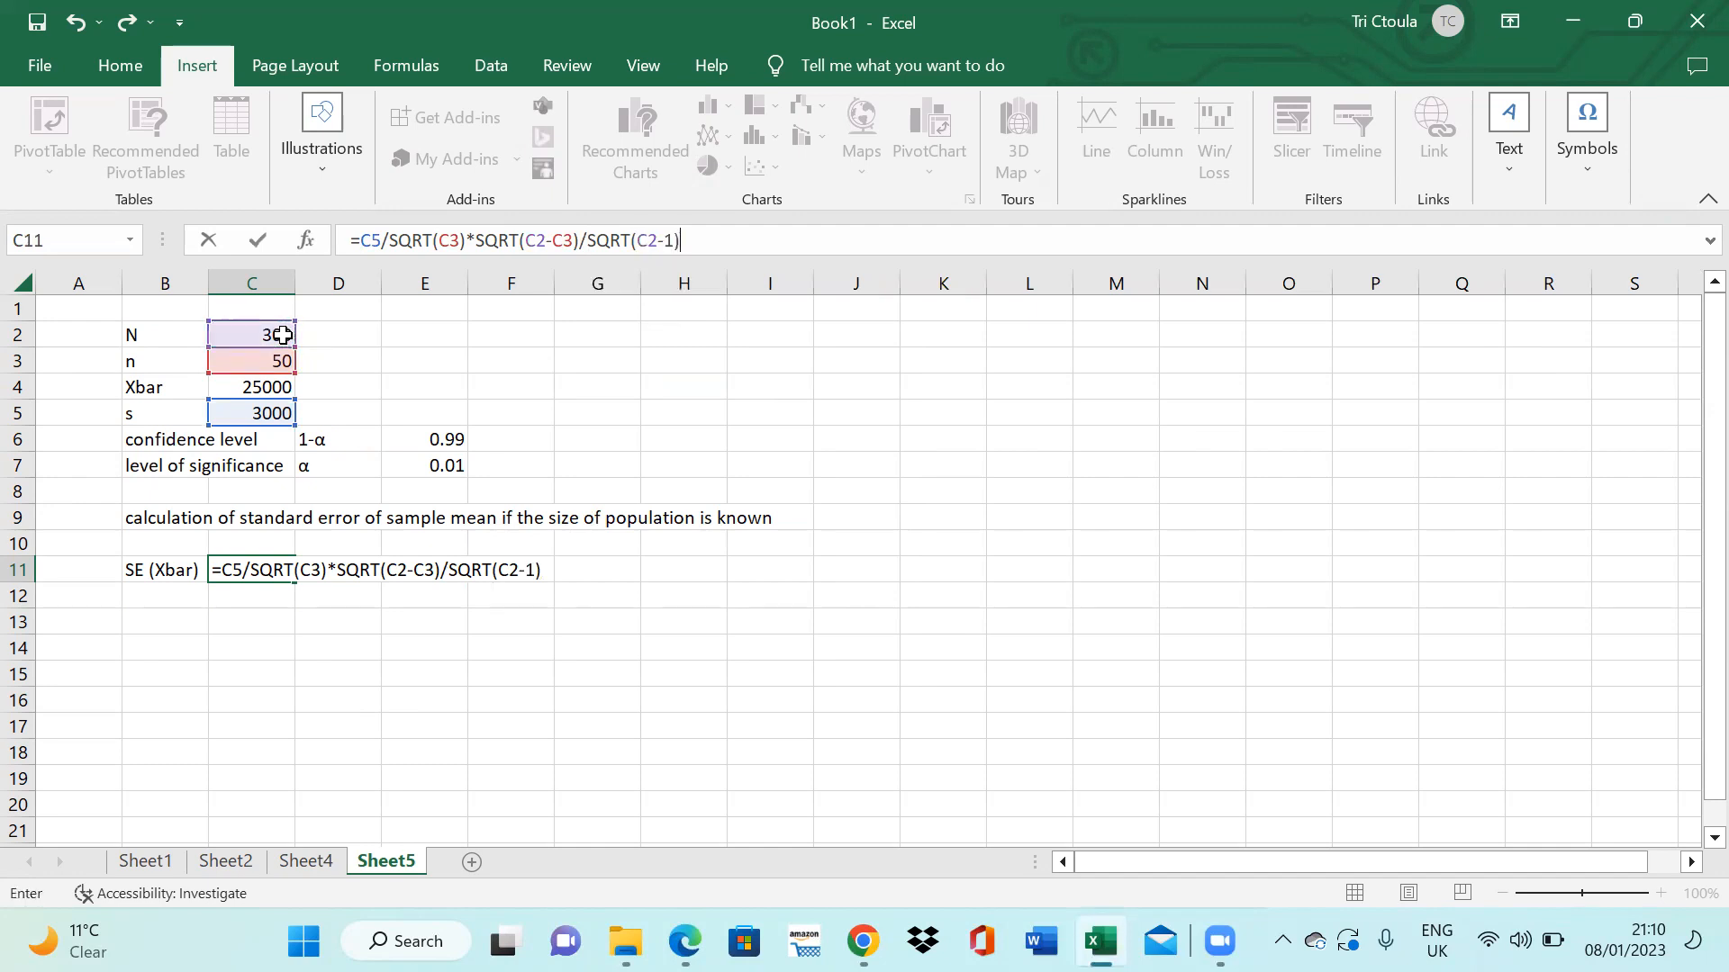
{"action": "key", "text": "Return"}
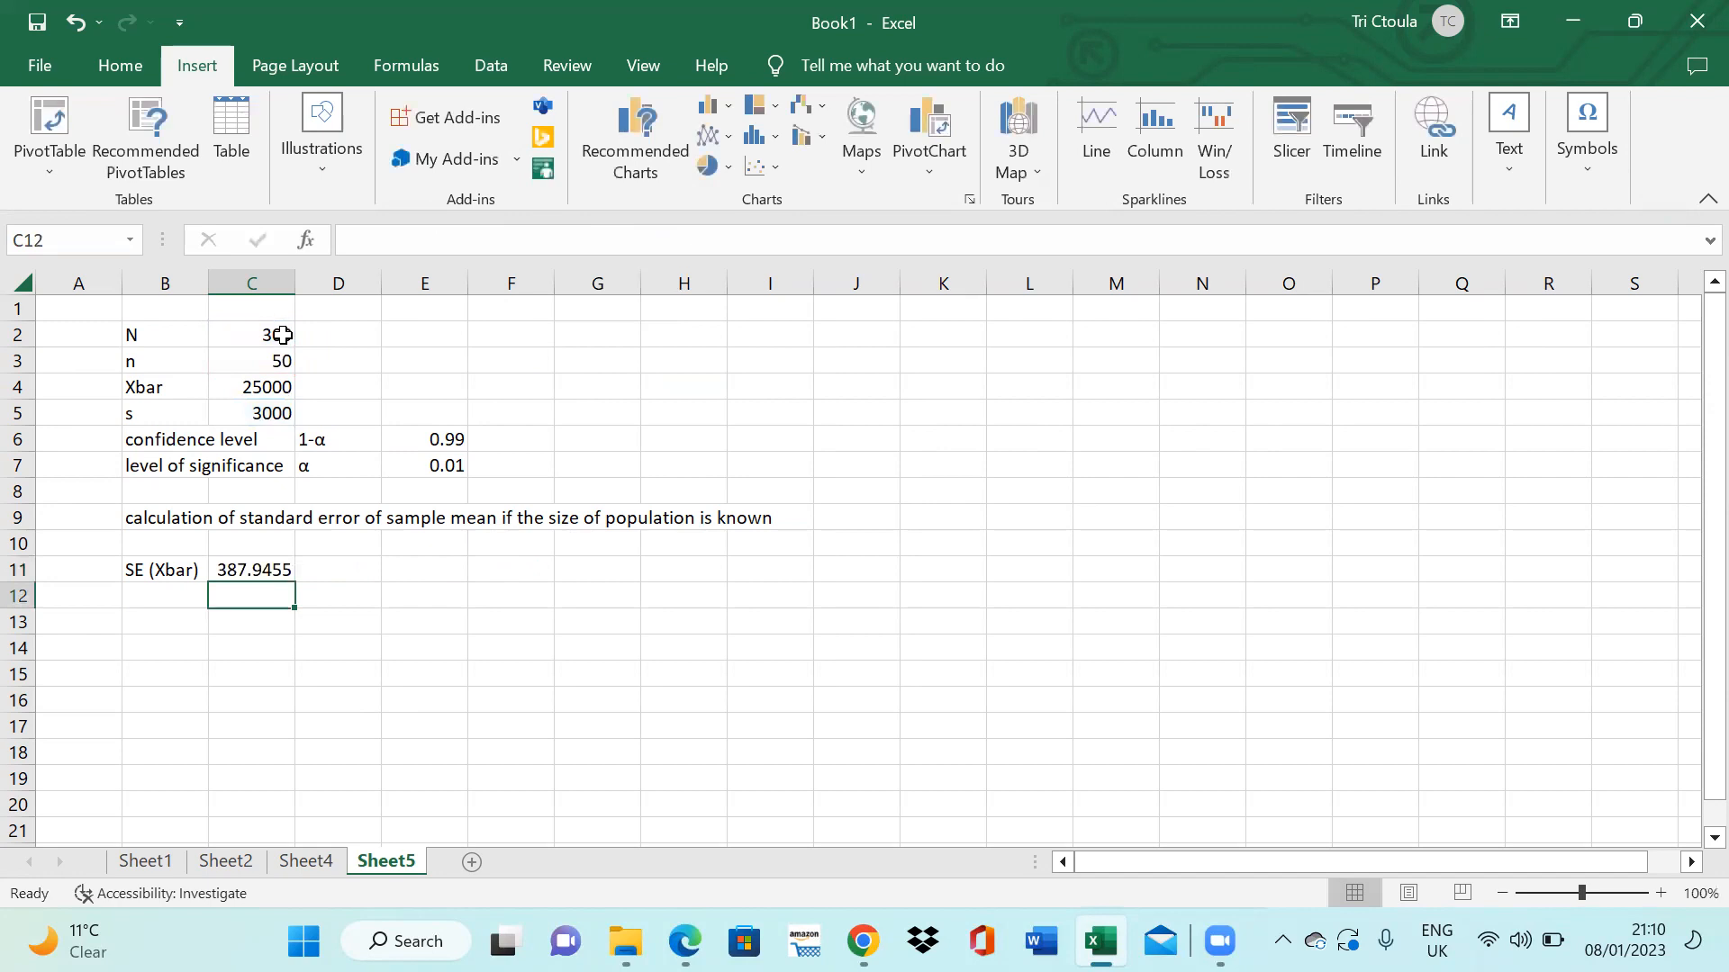
- Begin a repeat of the standard error formula in E11 with =C5/SQRT(C3)
{"action": "left_click", "coordinate": [399, 571]}
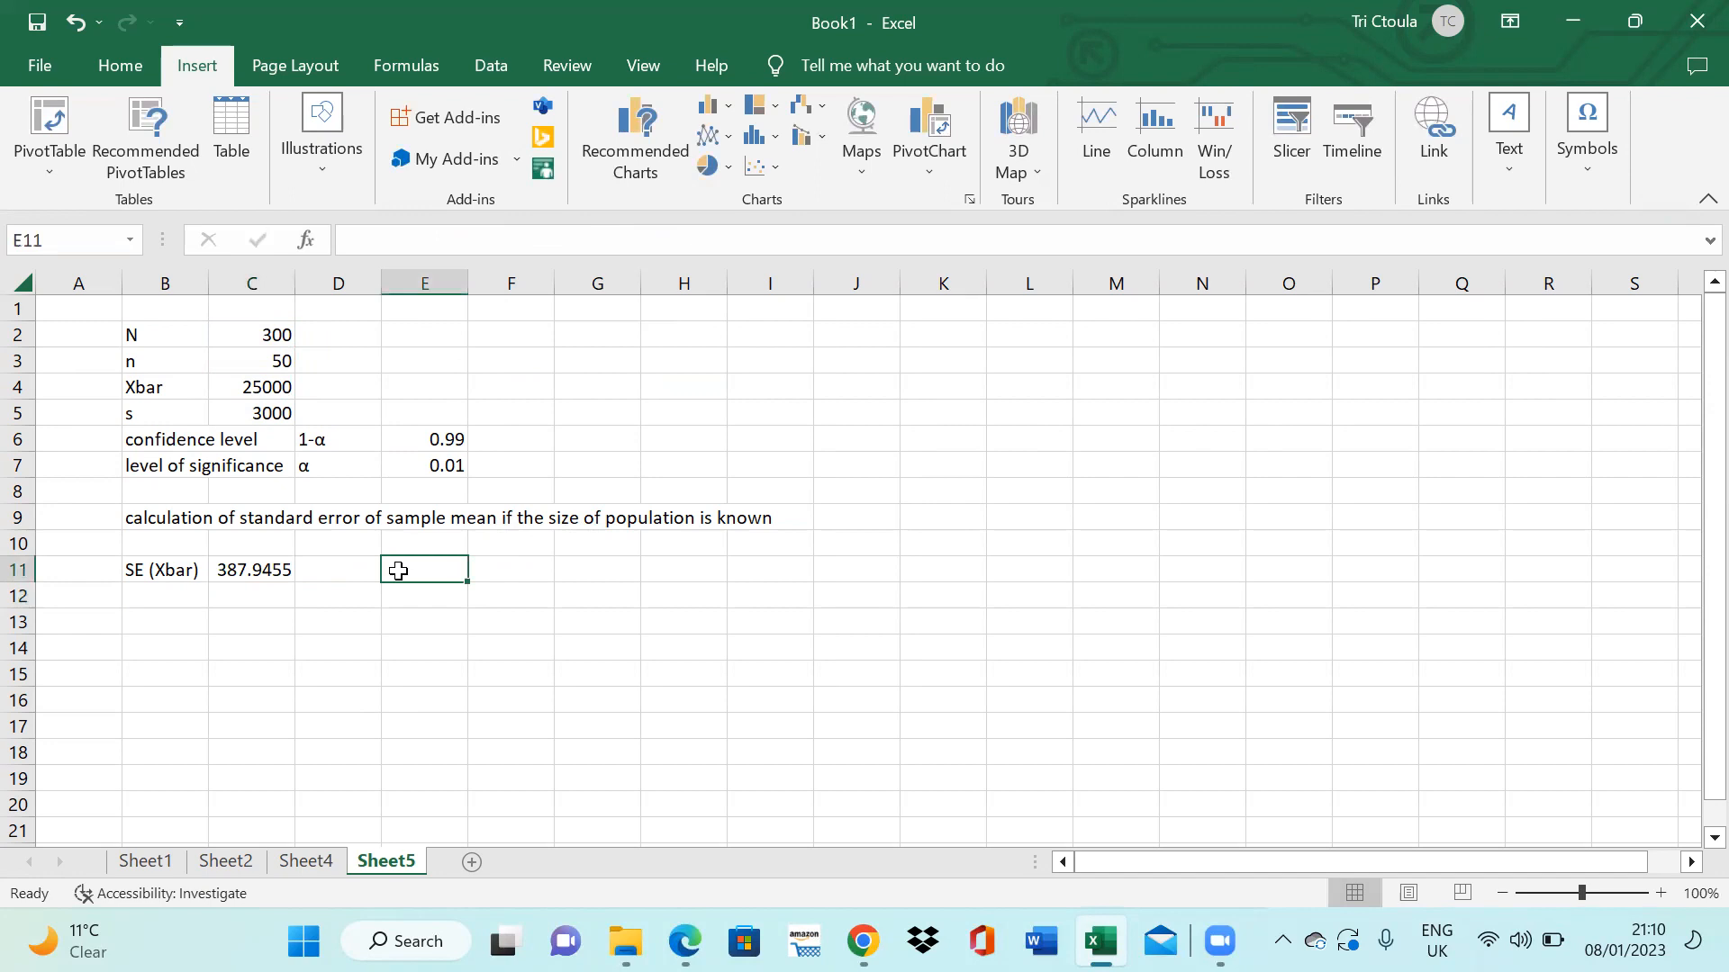
{"action": "type", "text": "="}
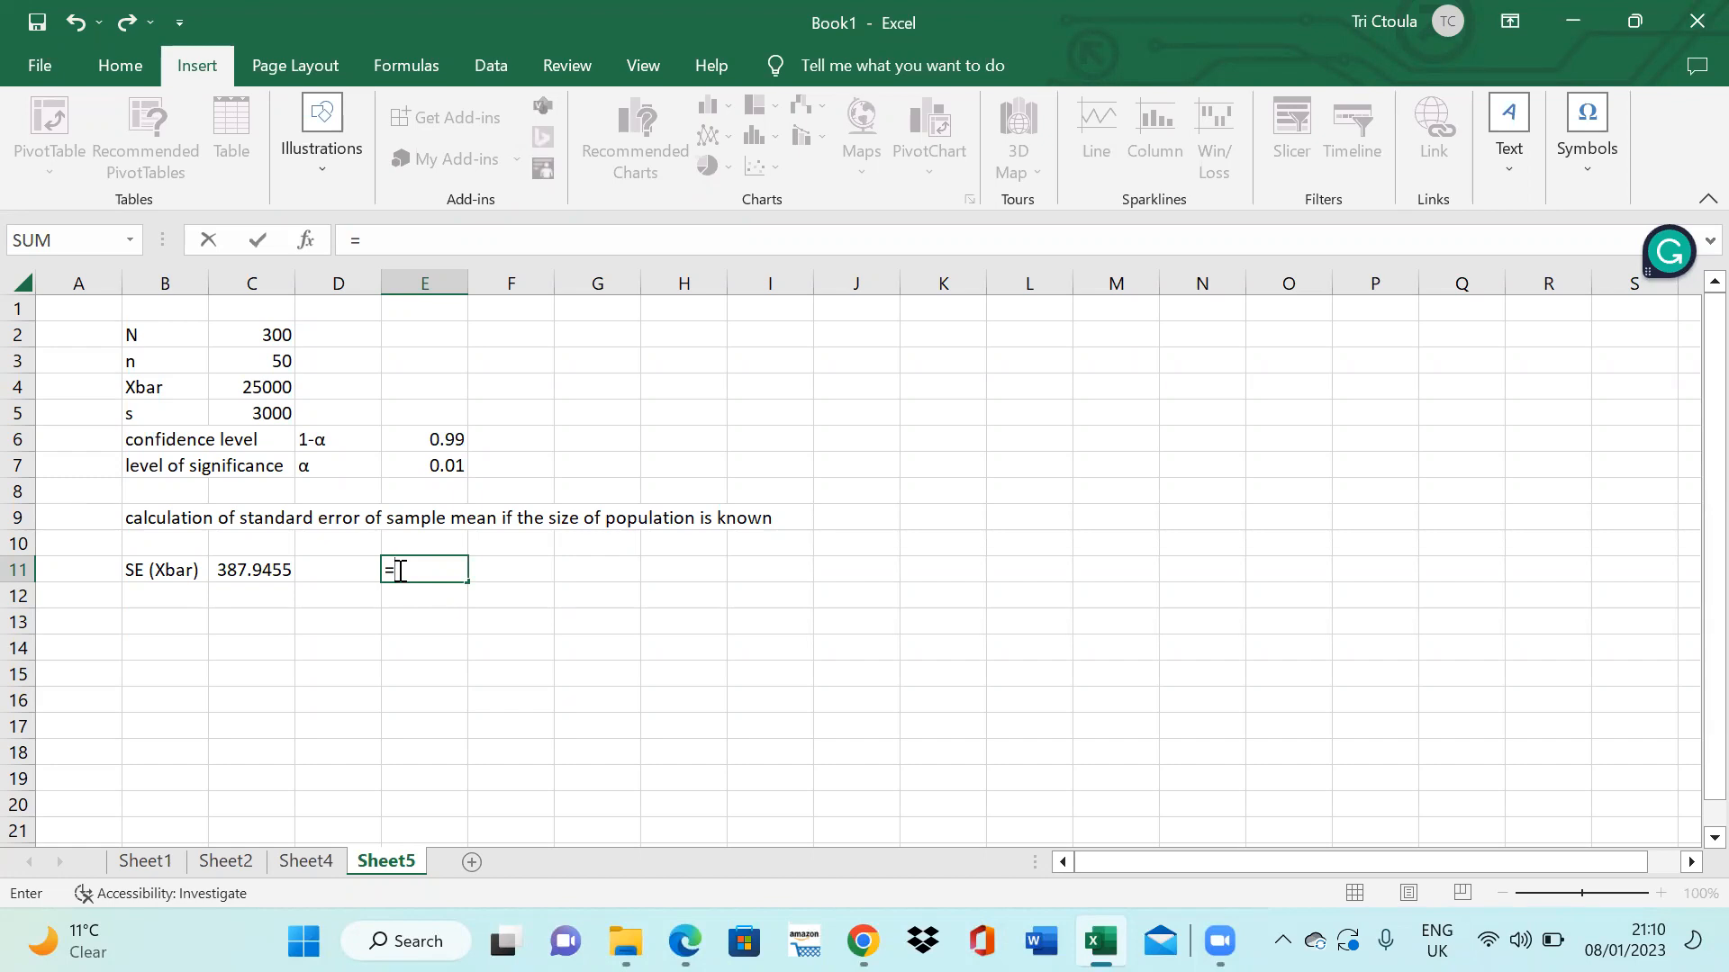
{"action": "left_click", "coordinate": [274, 413]}
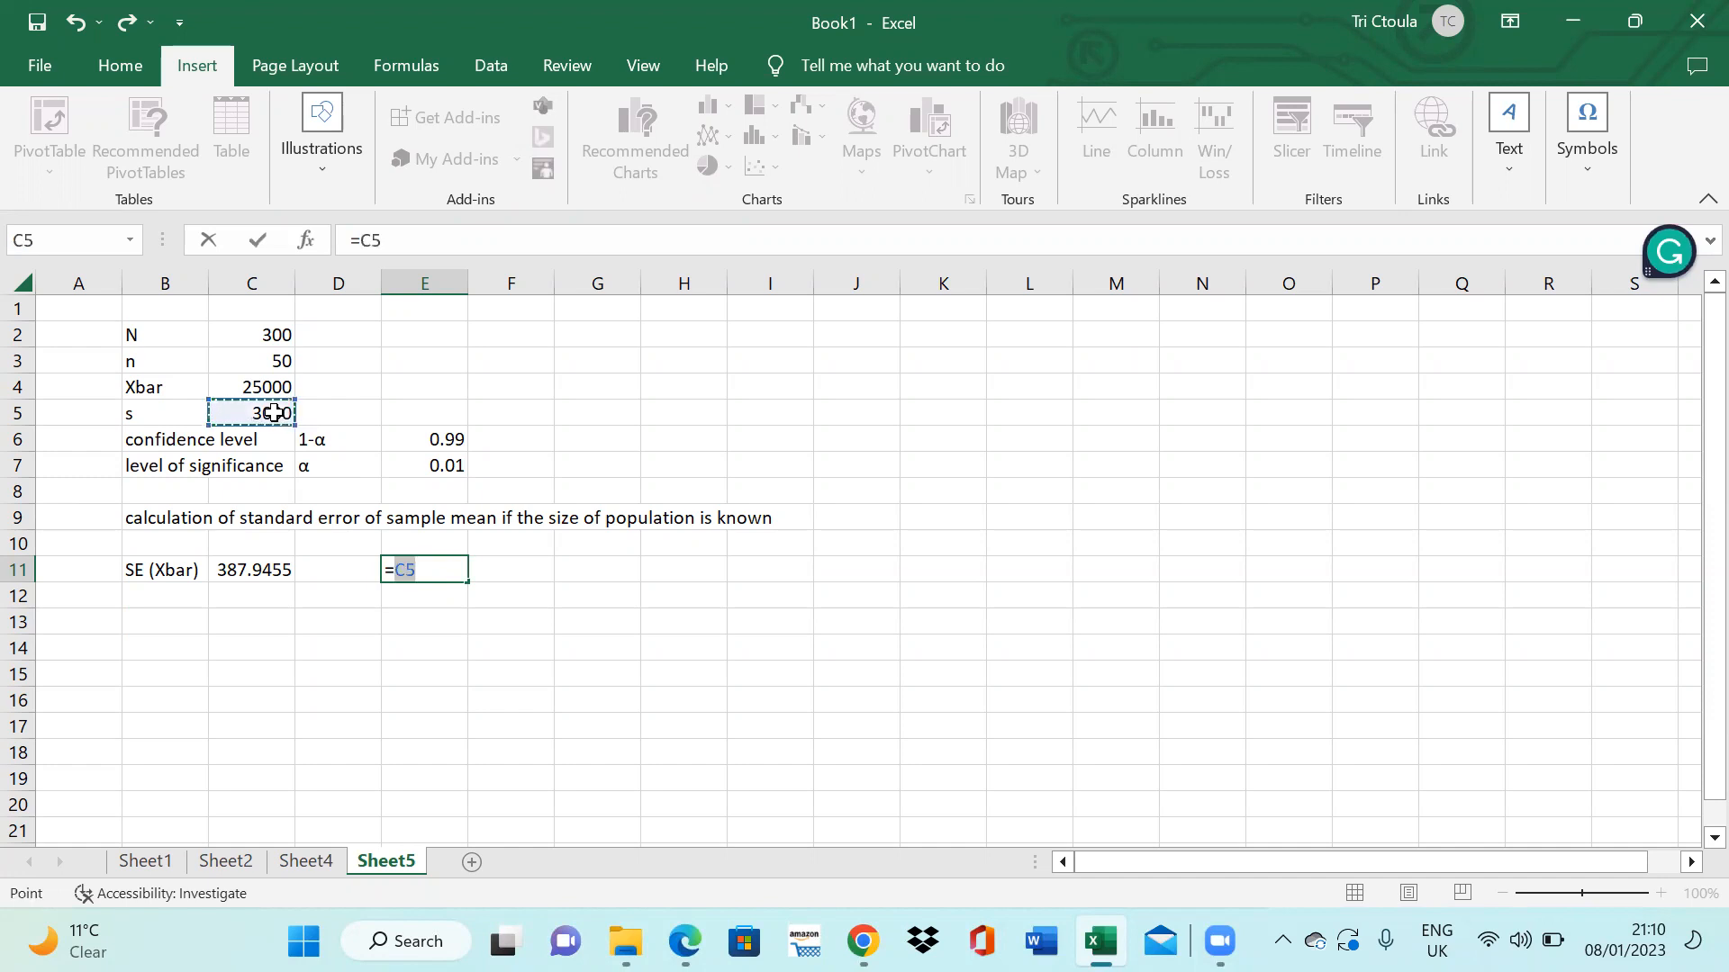
{"action": "type", "text": "/sq"}
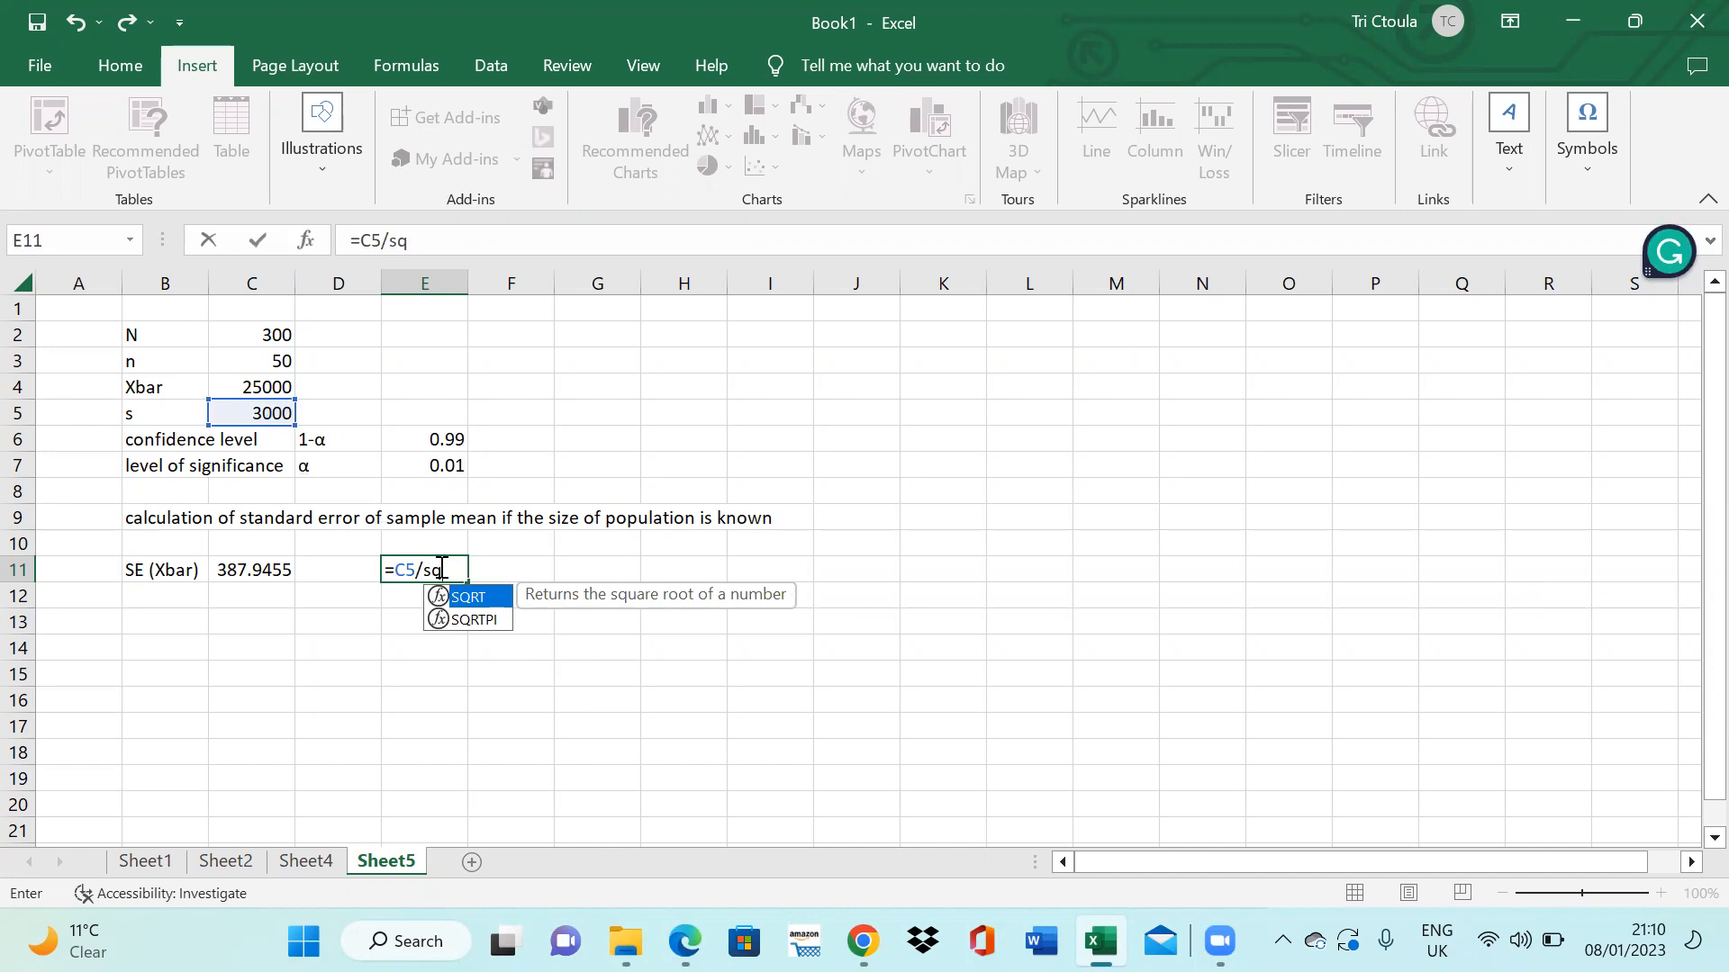
{"action": "double_click", "coordinate": [440, 599]}
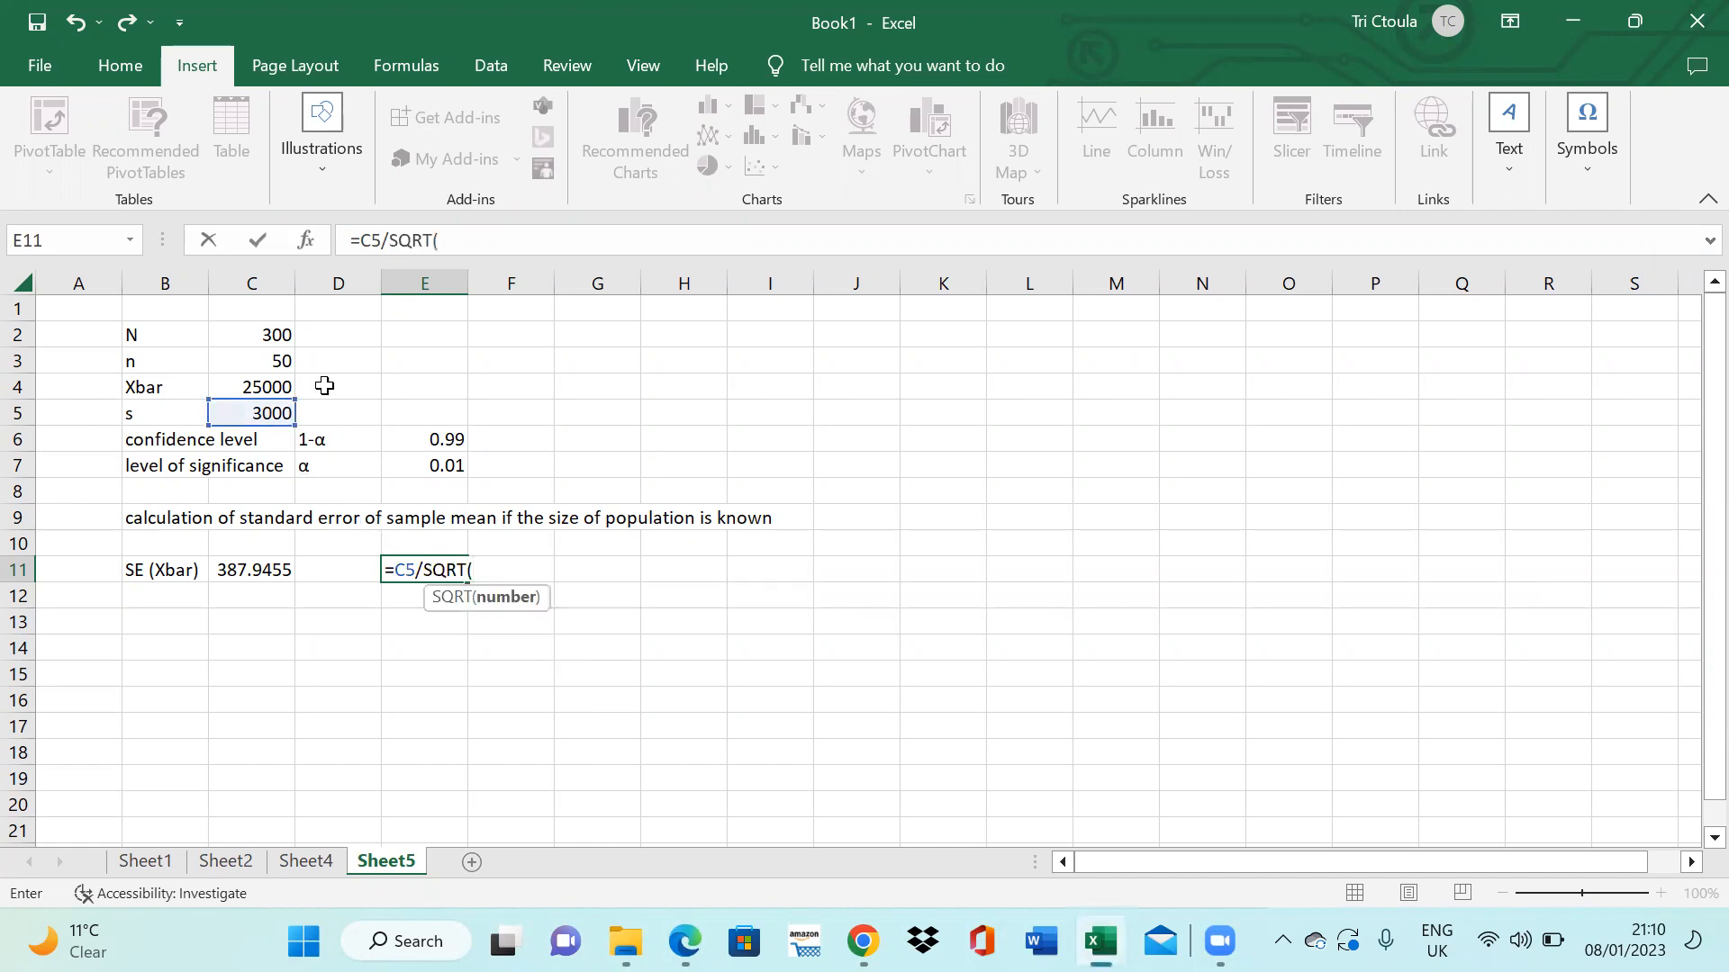
{"action": "left_click", "coordinate": [283, 362]}
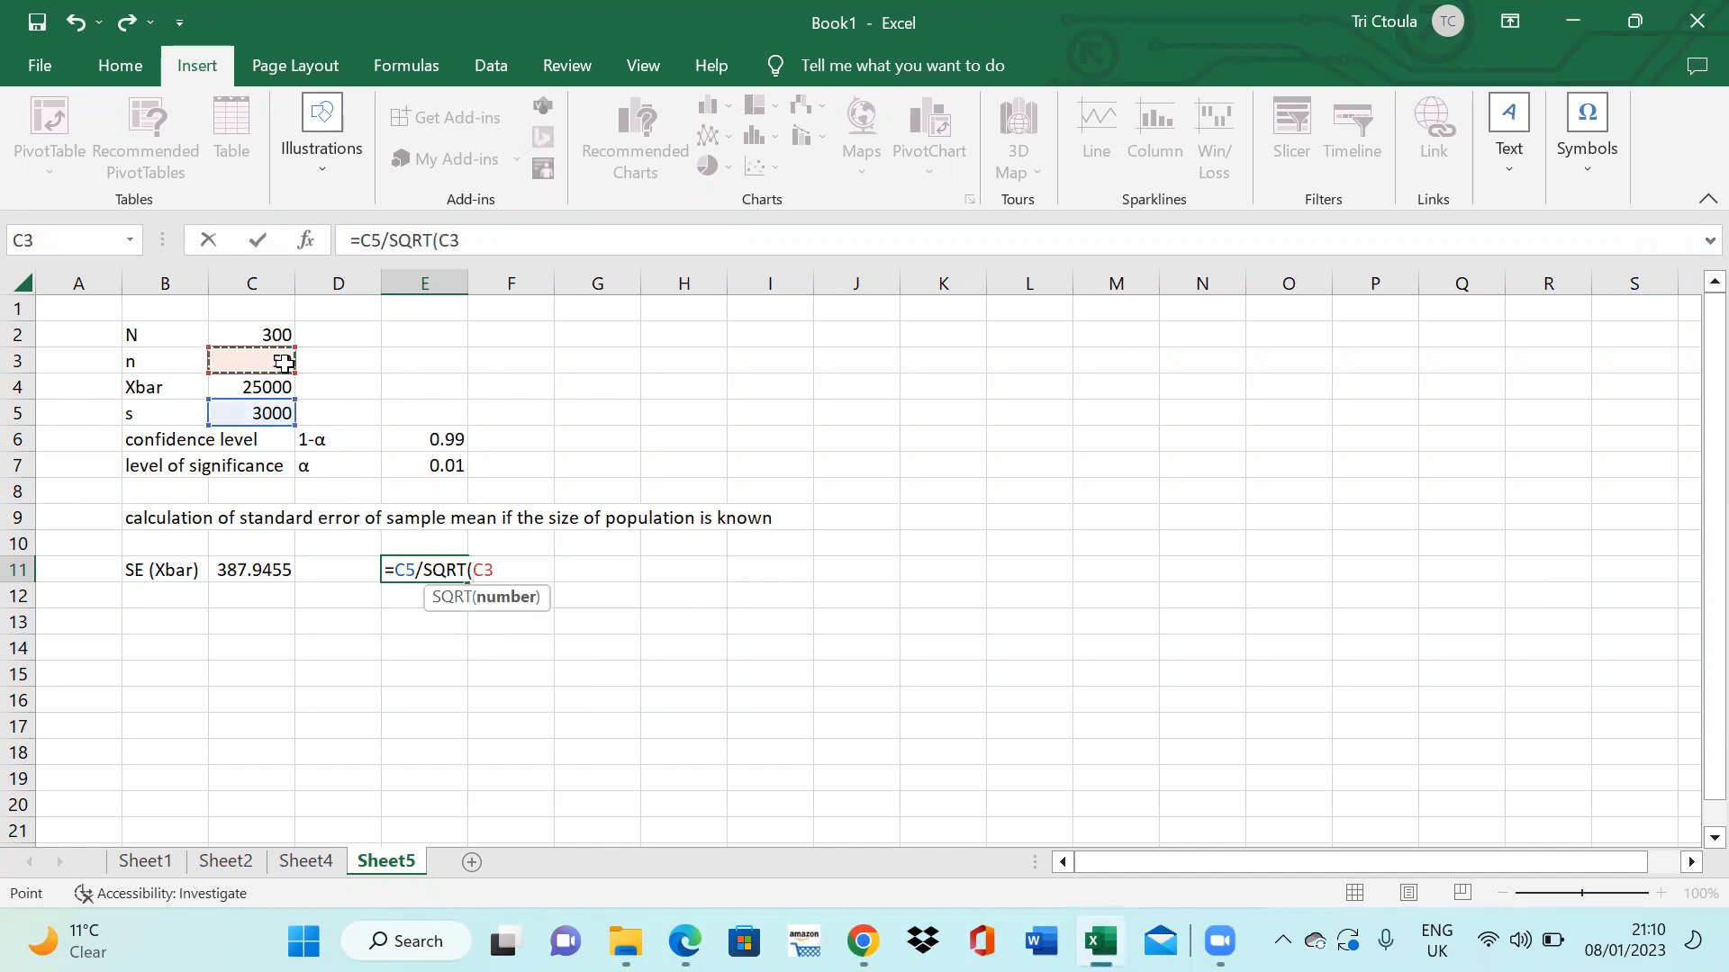
{"action": "type", "text": ")"}
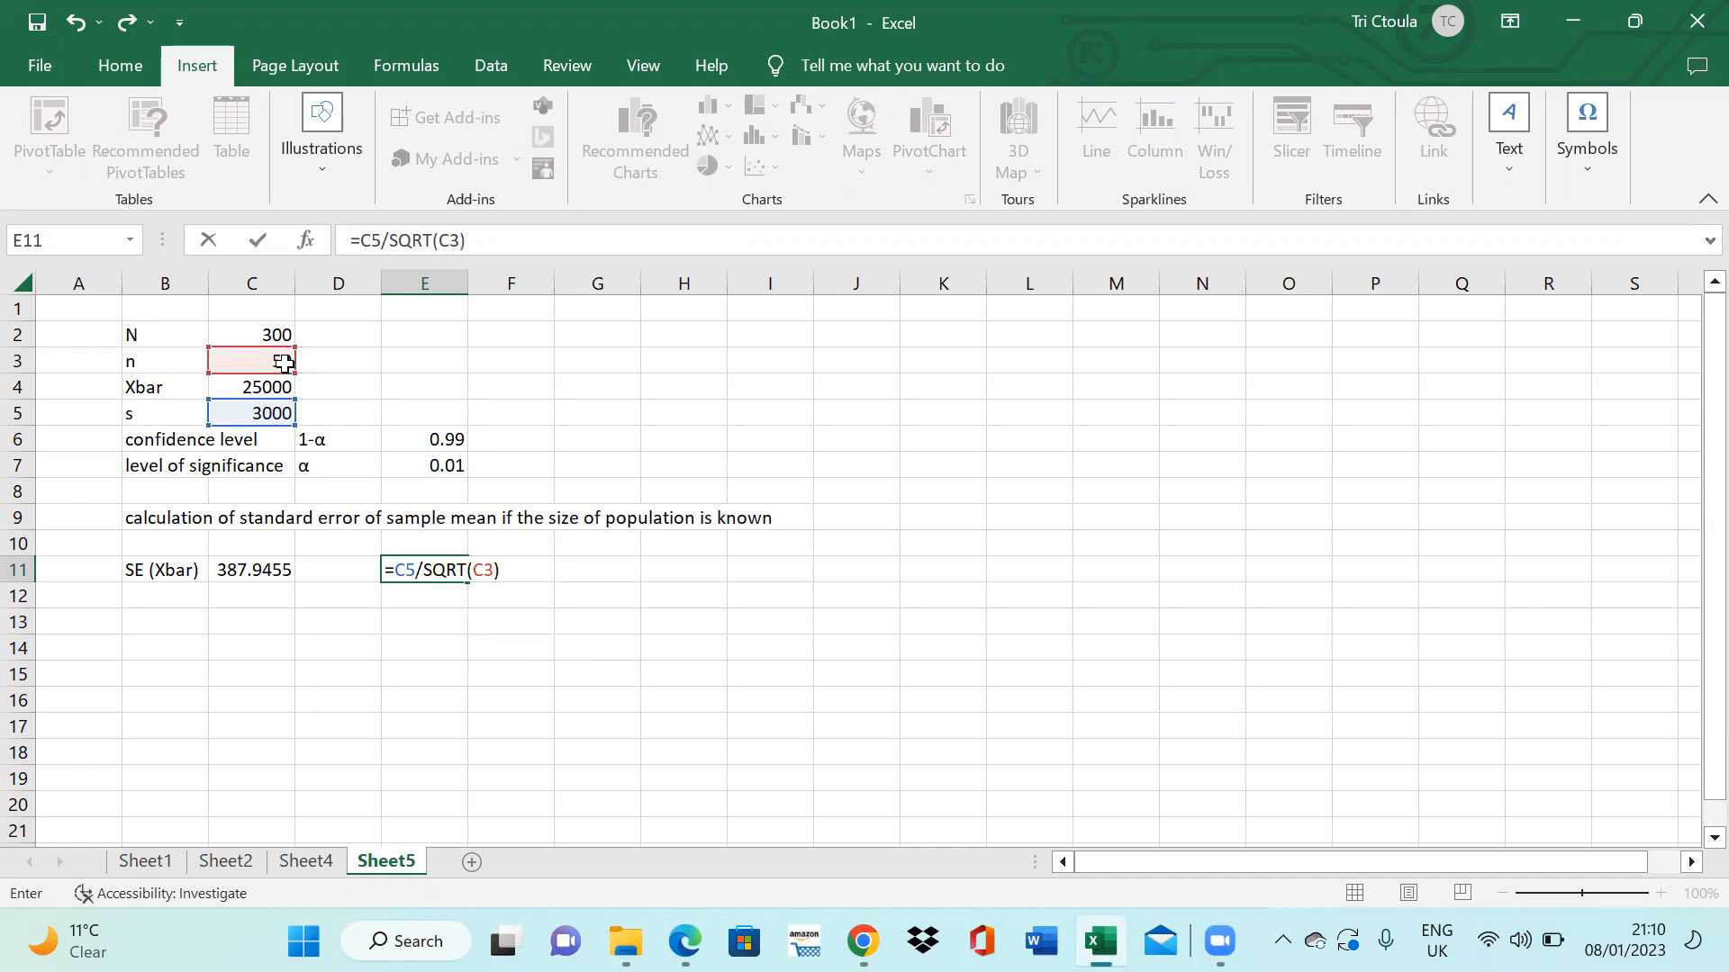
- Extend the E11 formula with multiplication by the square root of N minus n, *SQRT(C2-C3), followed by a division sign
{"action": "type", "text": "*sq"}
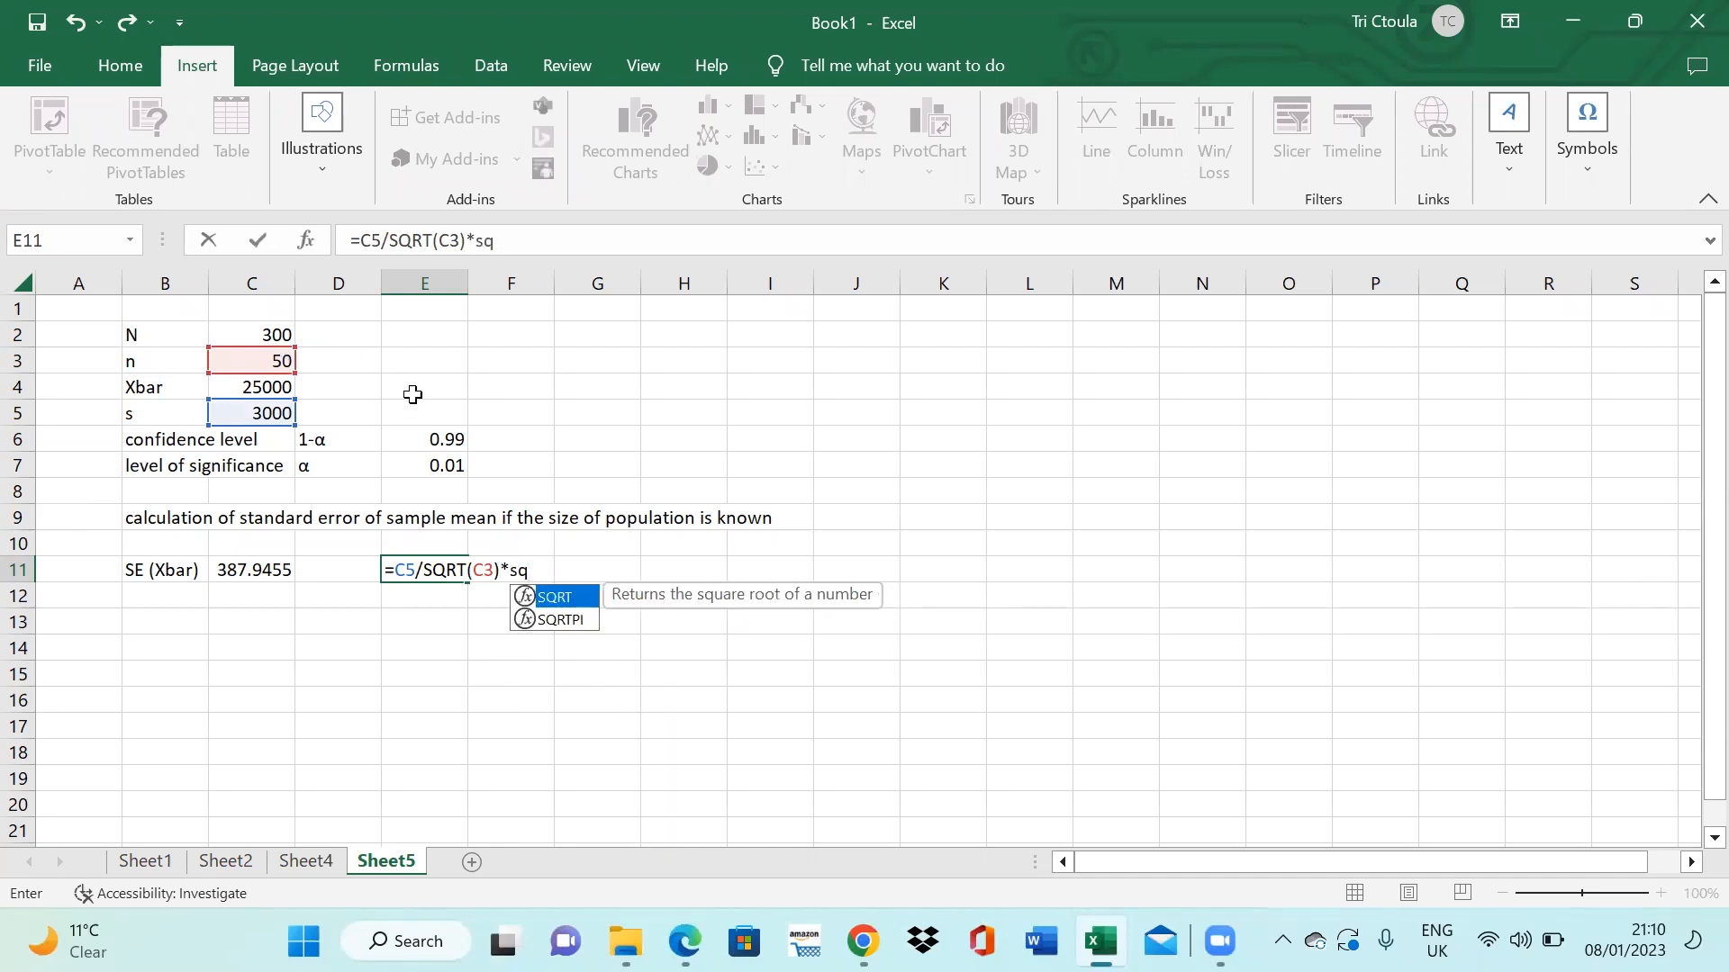
{"action": "double_click", "coordinate": [532, 598]}
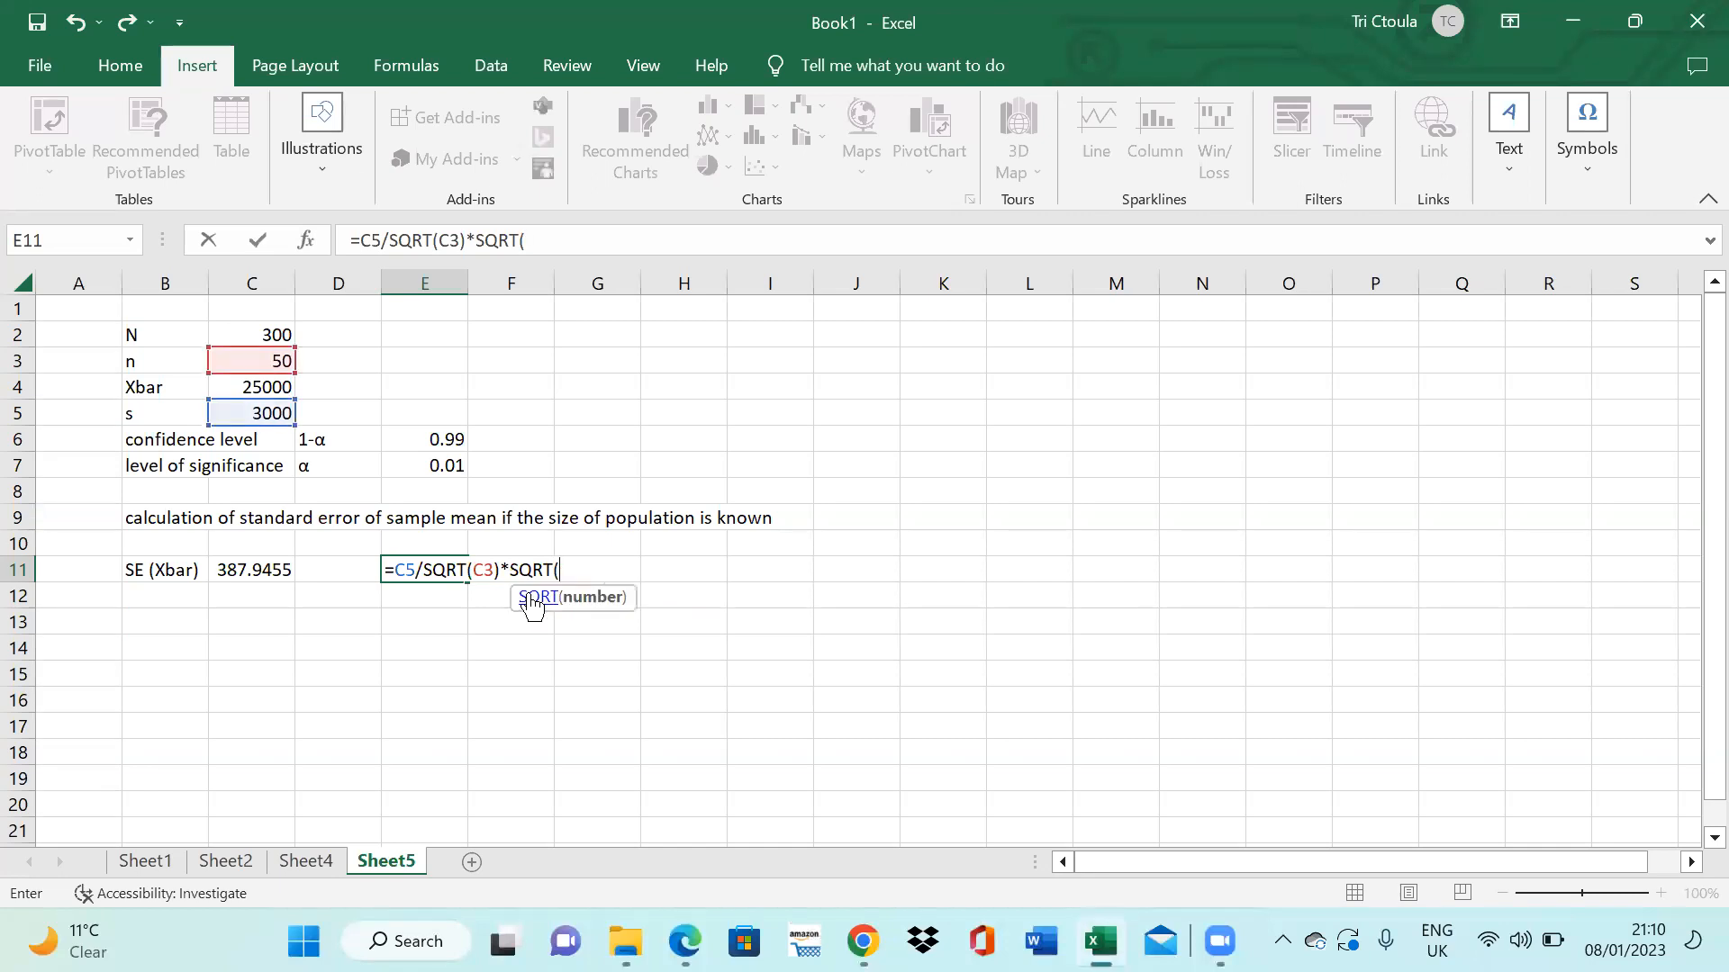
{"action": "left_click", "coordinate": [261, 327]}
{"action": "type", "text": "-"}
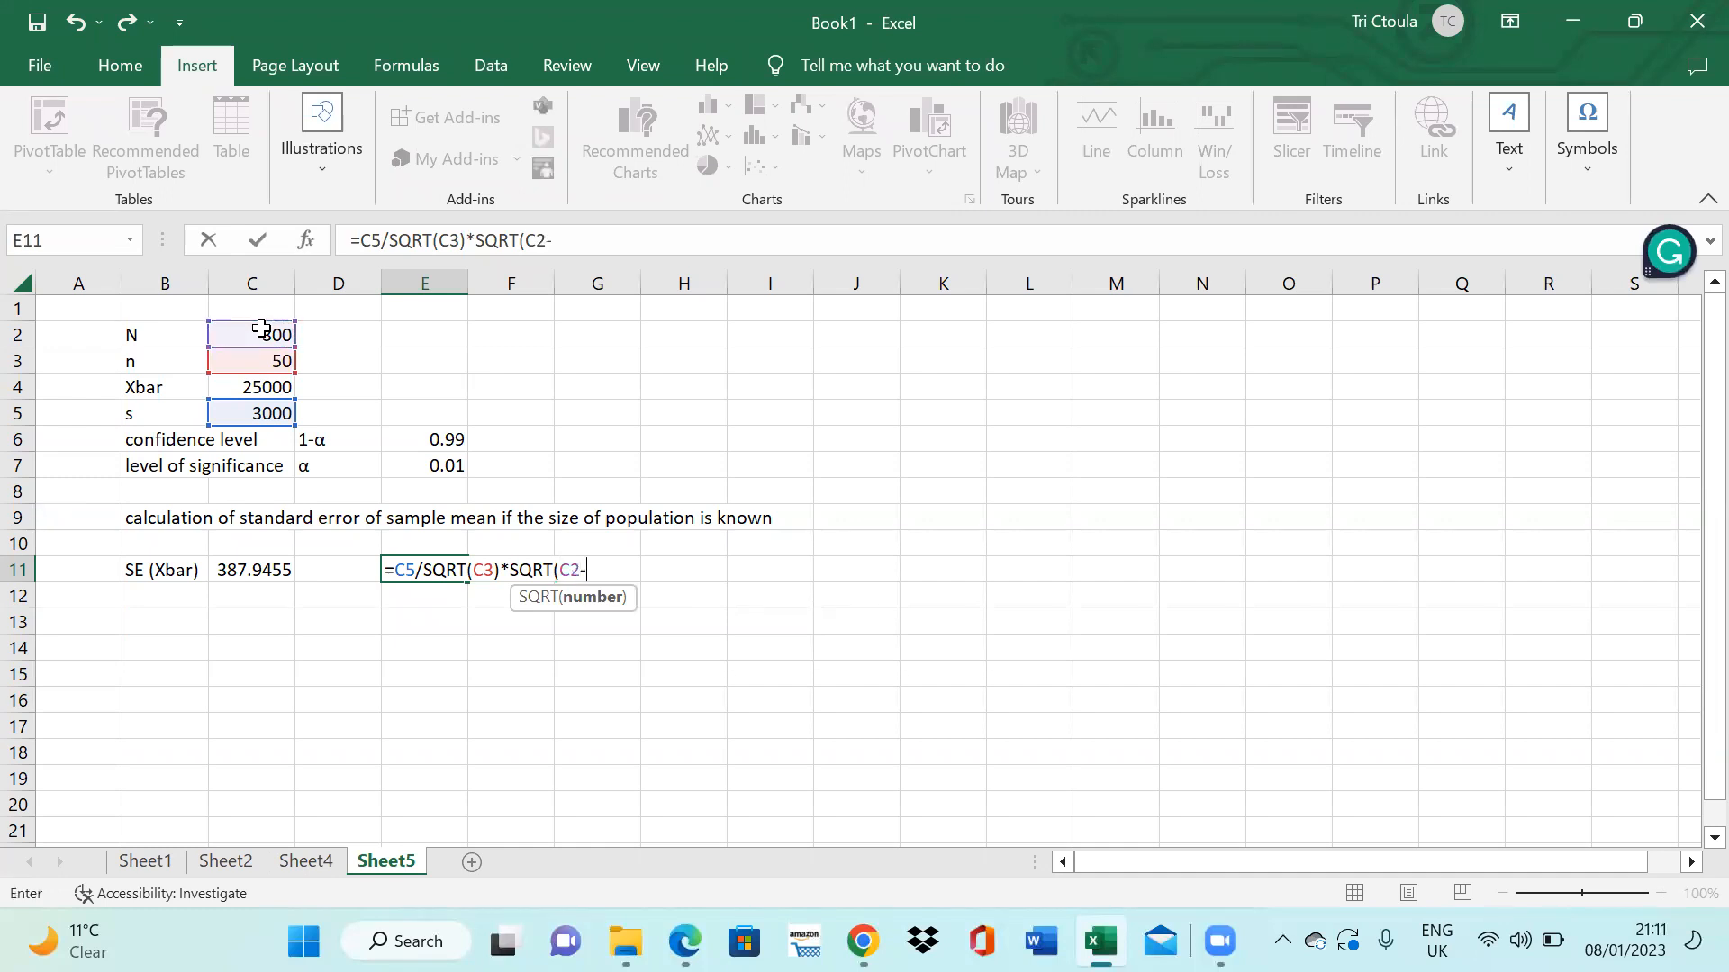
{"action": "left_click", "coordinate": [267, 357]}
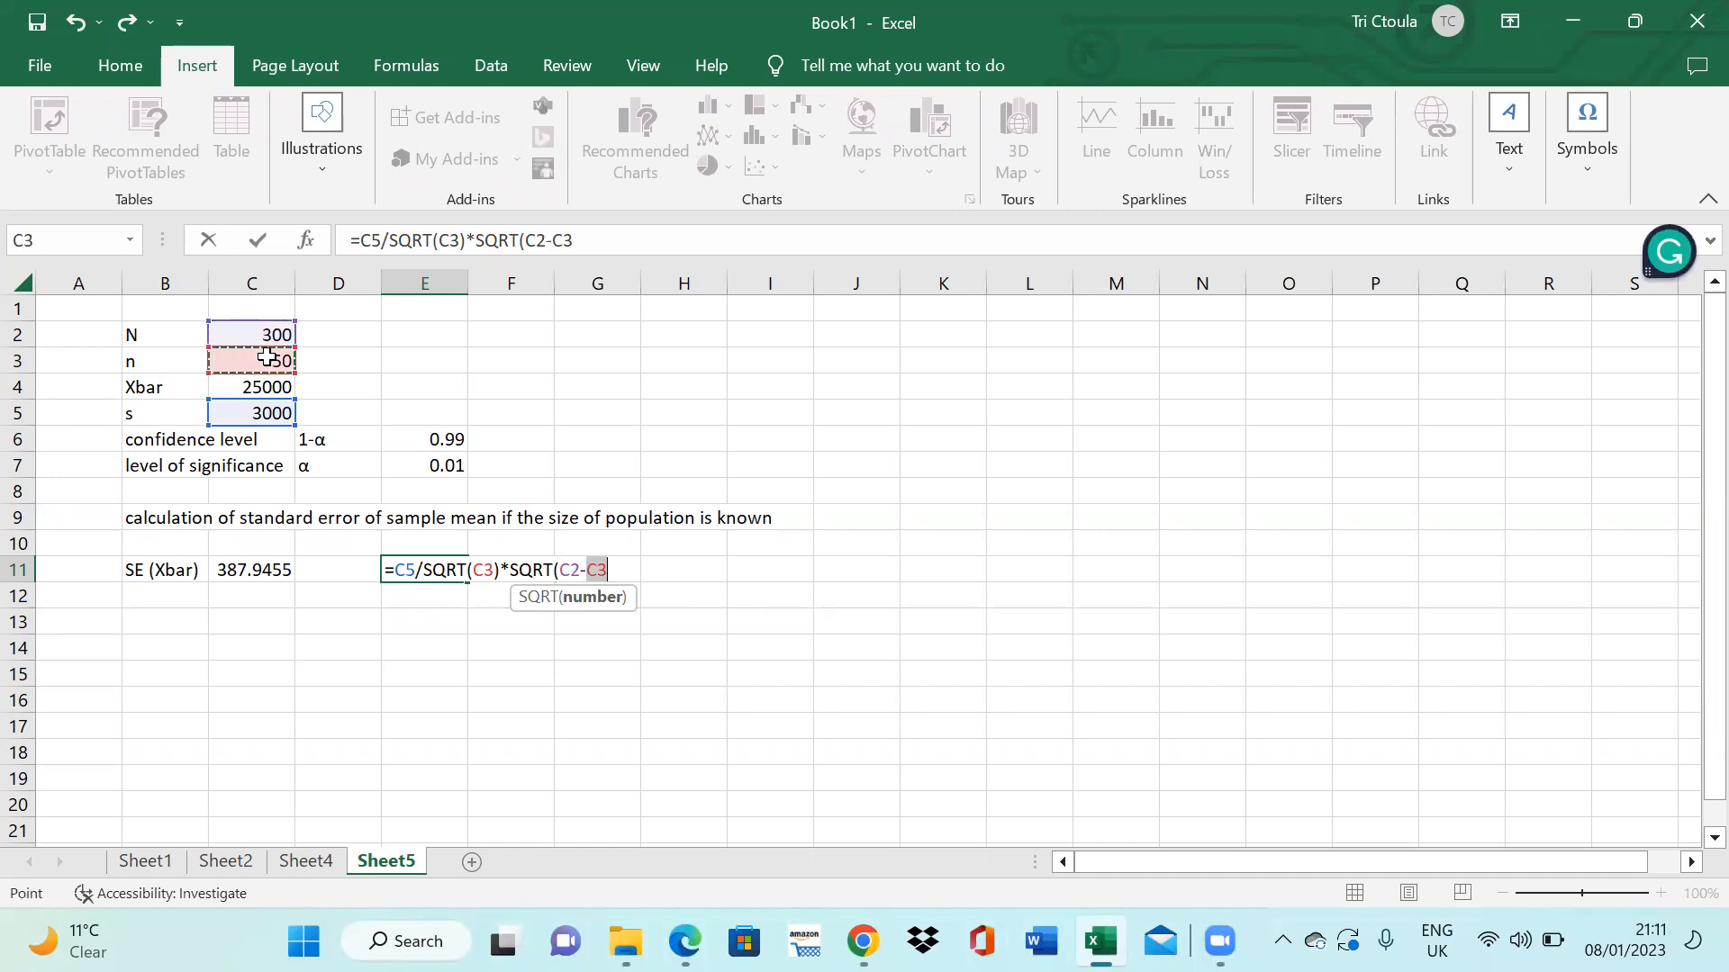
{"action": "type", "text": ")/"}
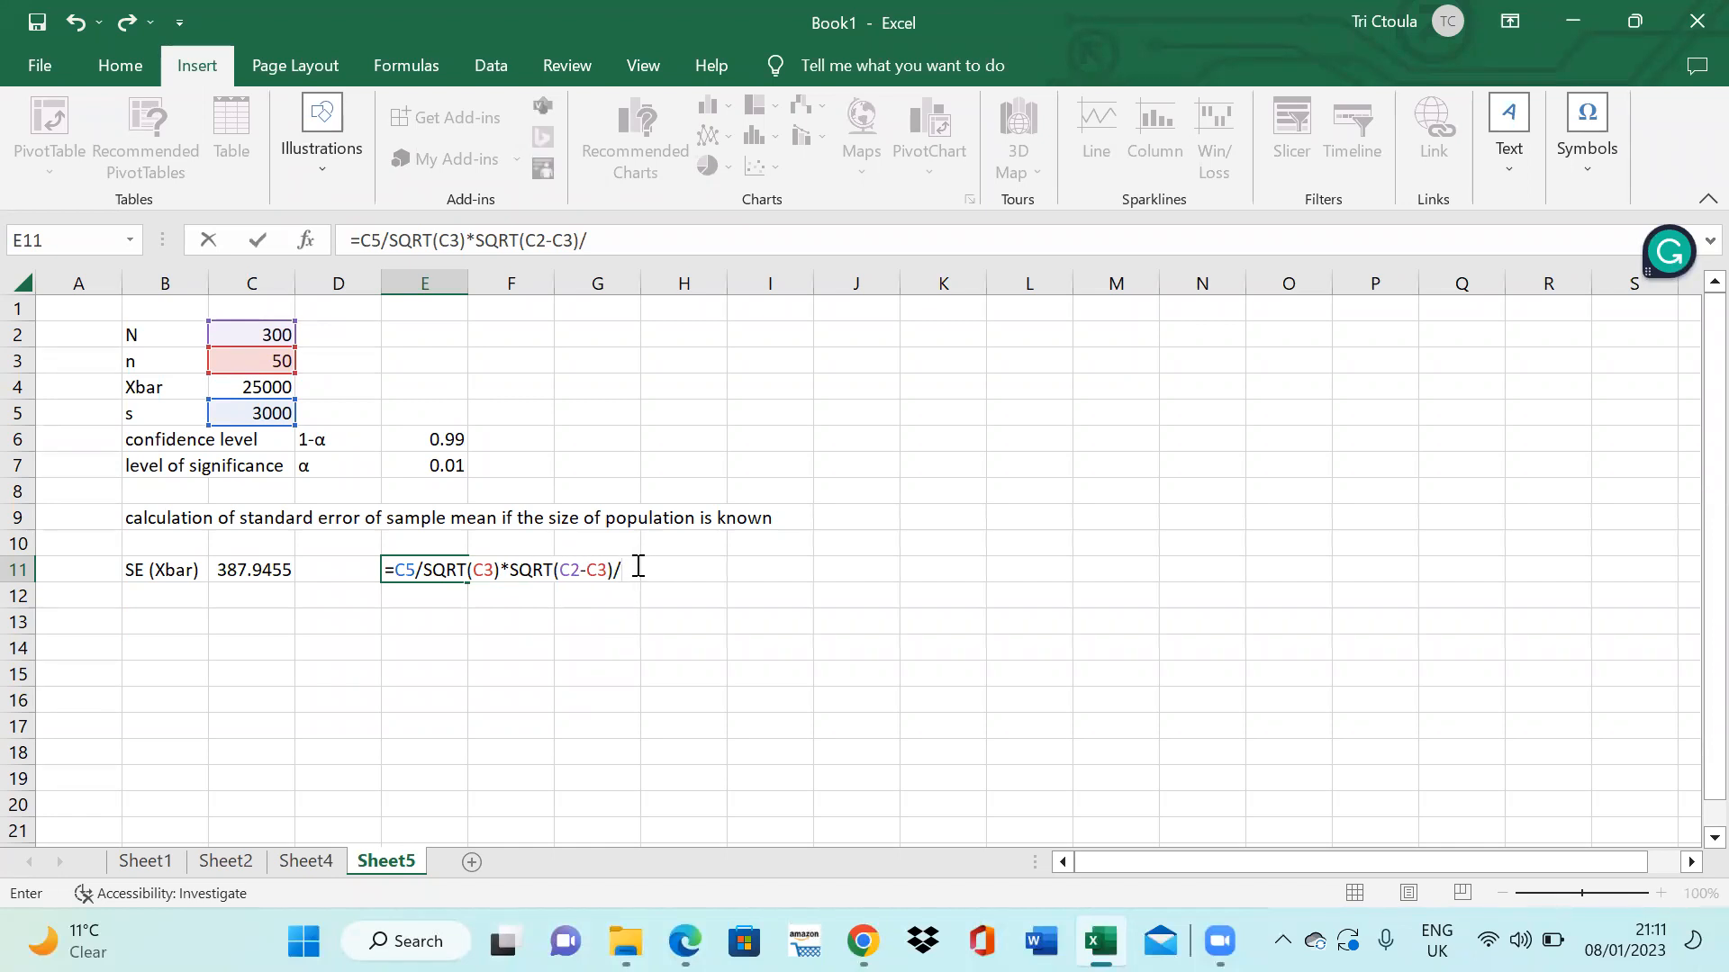
- Complete the repeated standard error formula in E11 with the divisor SQRT(C2-1)
{"action": "type", "text": "sq"}
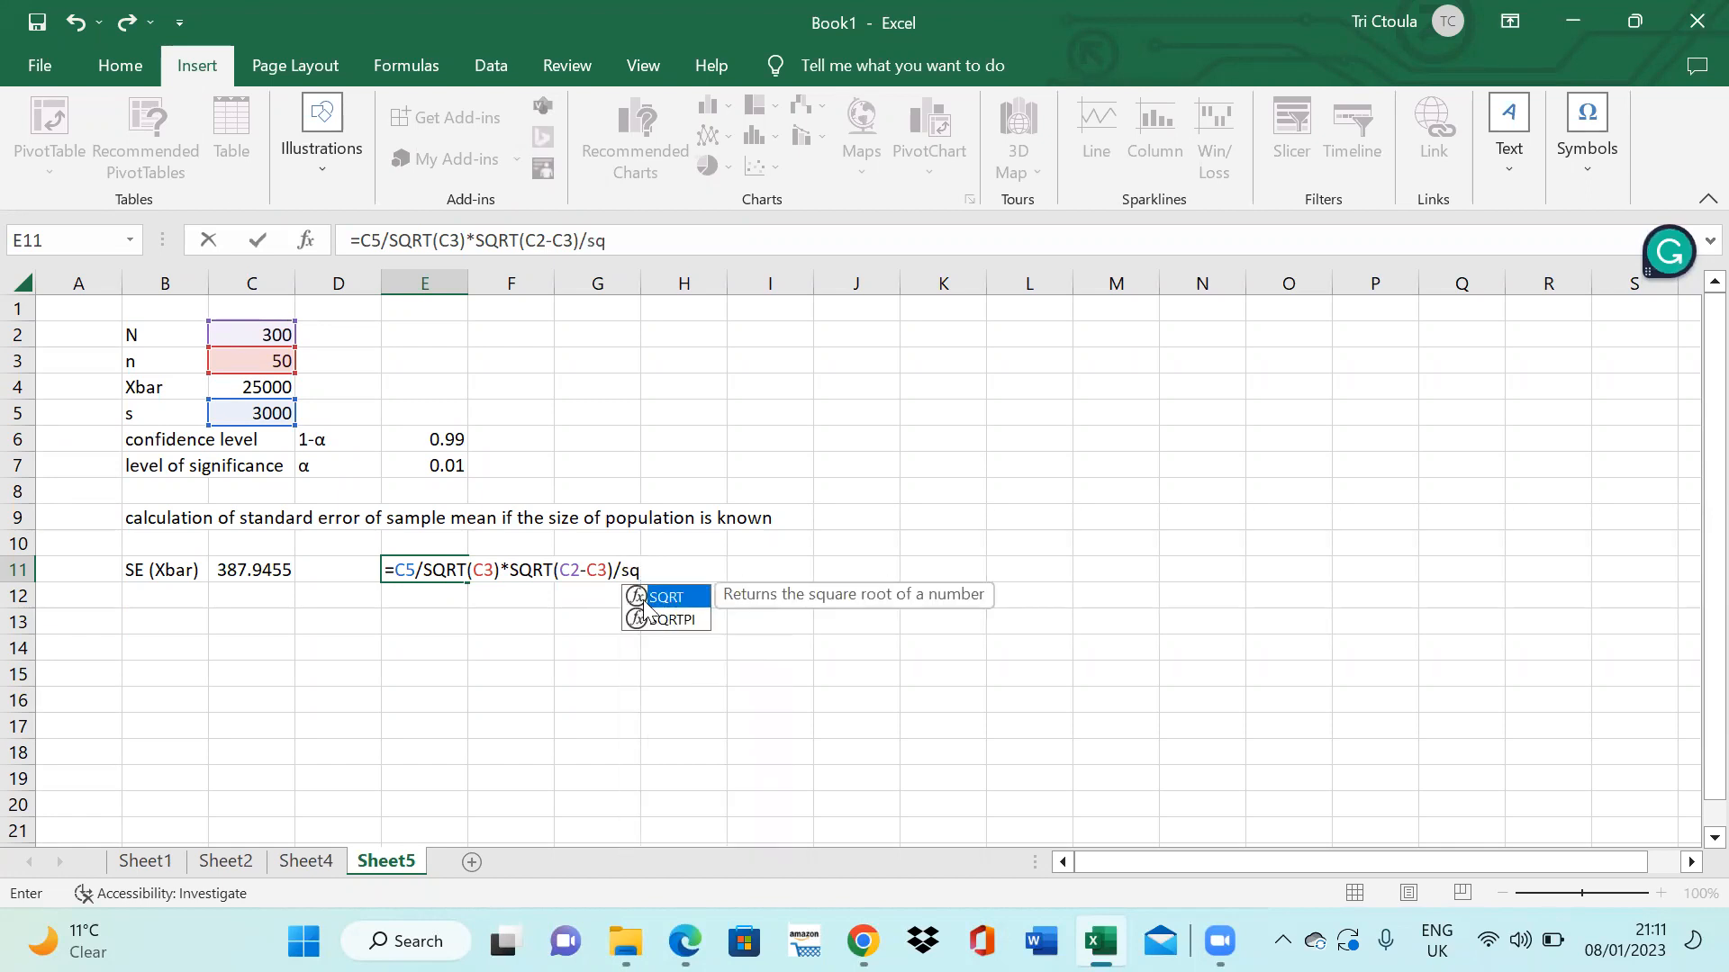
{"action": "double_click", "coordinate": [647, 597]}
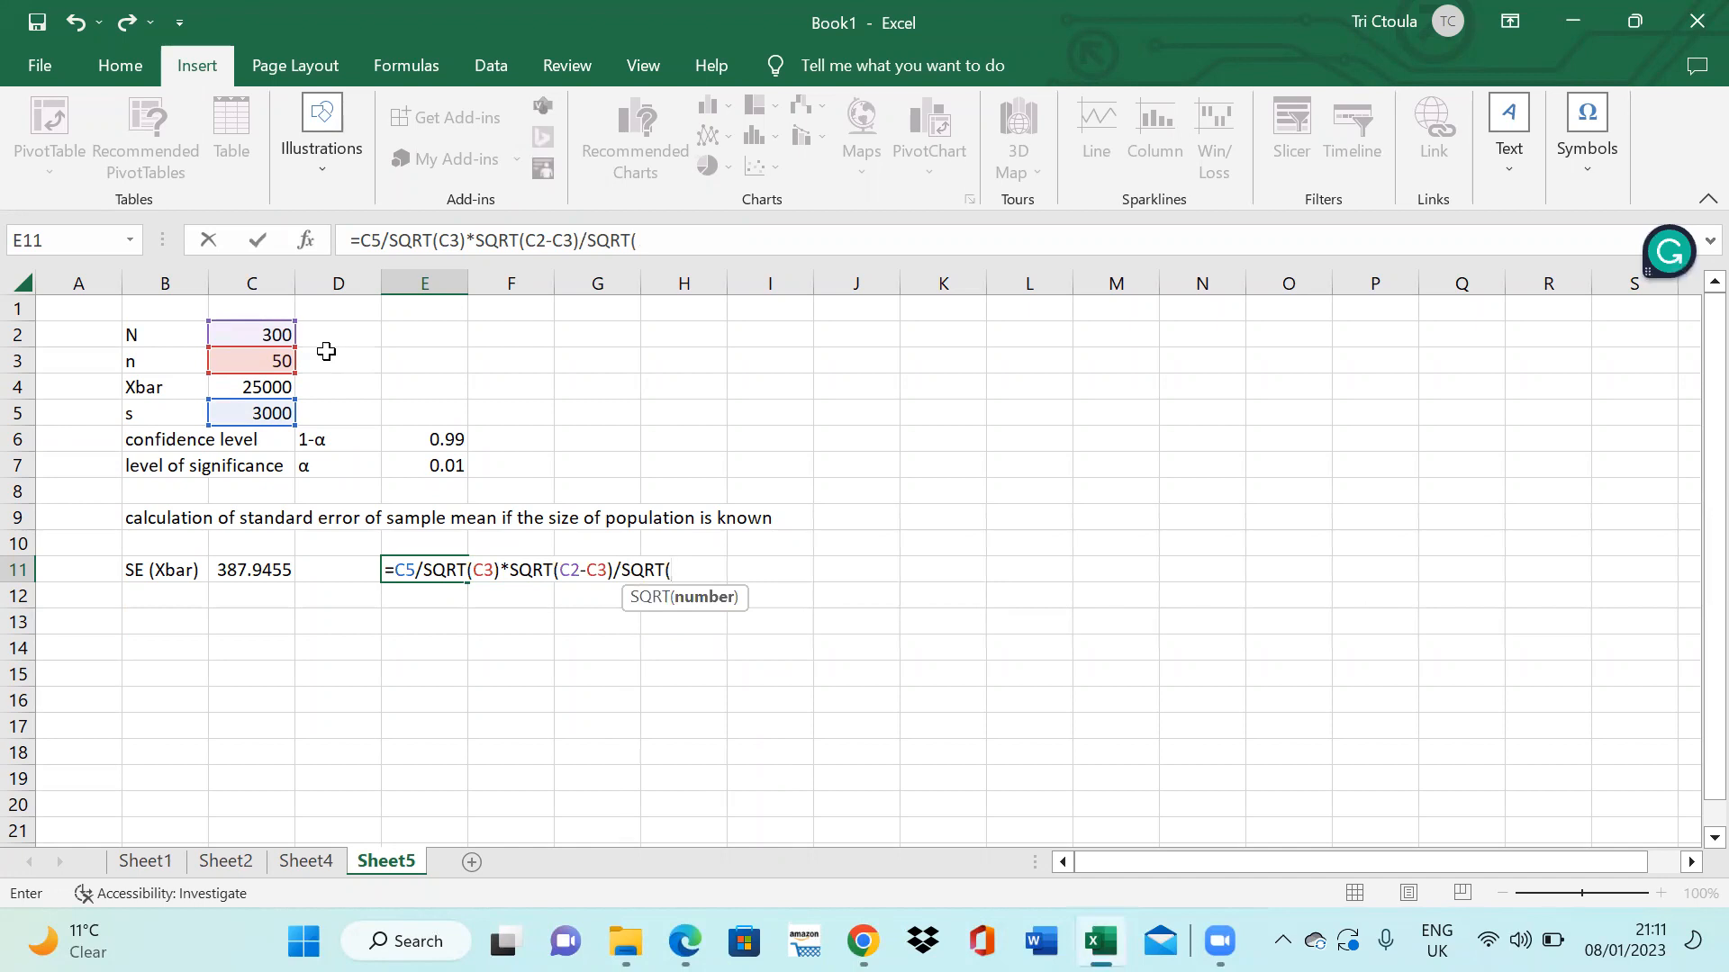
{"action": "left_click", "coordinate": [271, 335]}
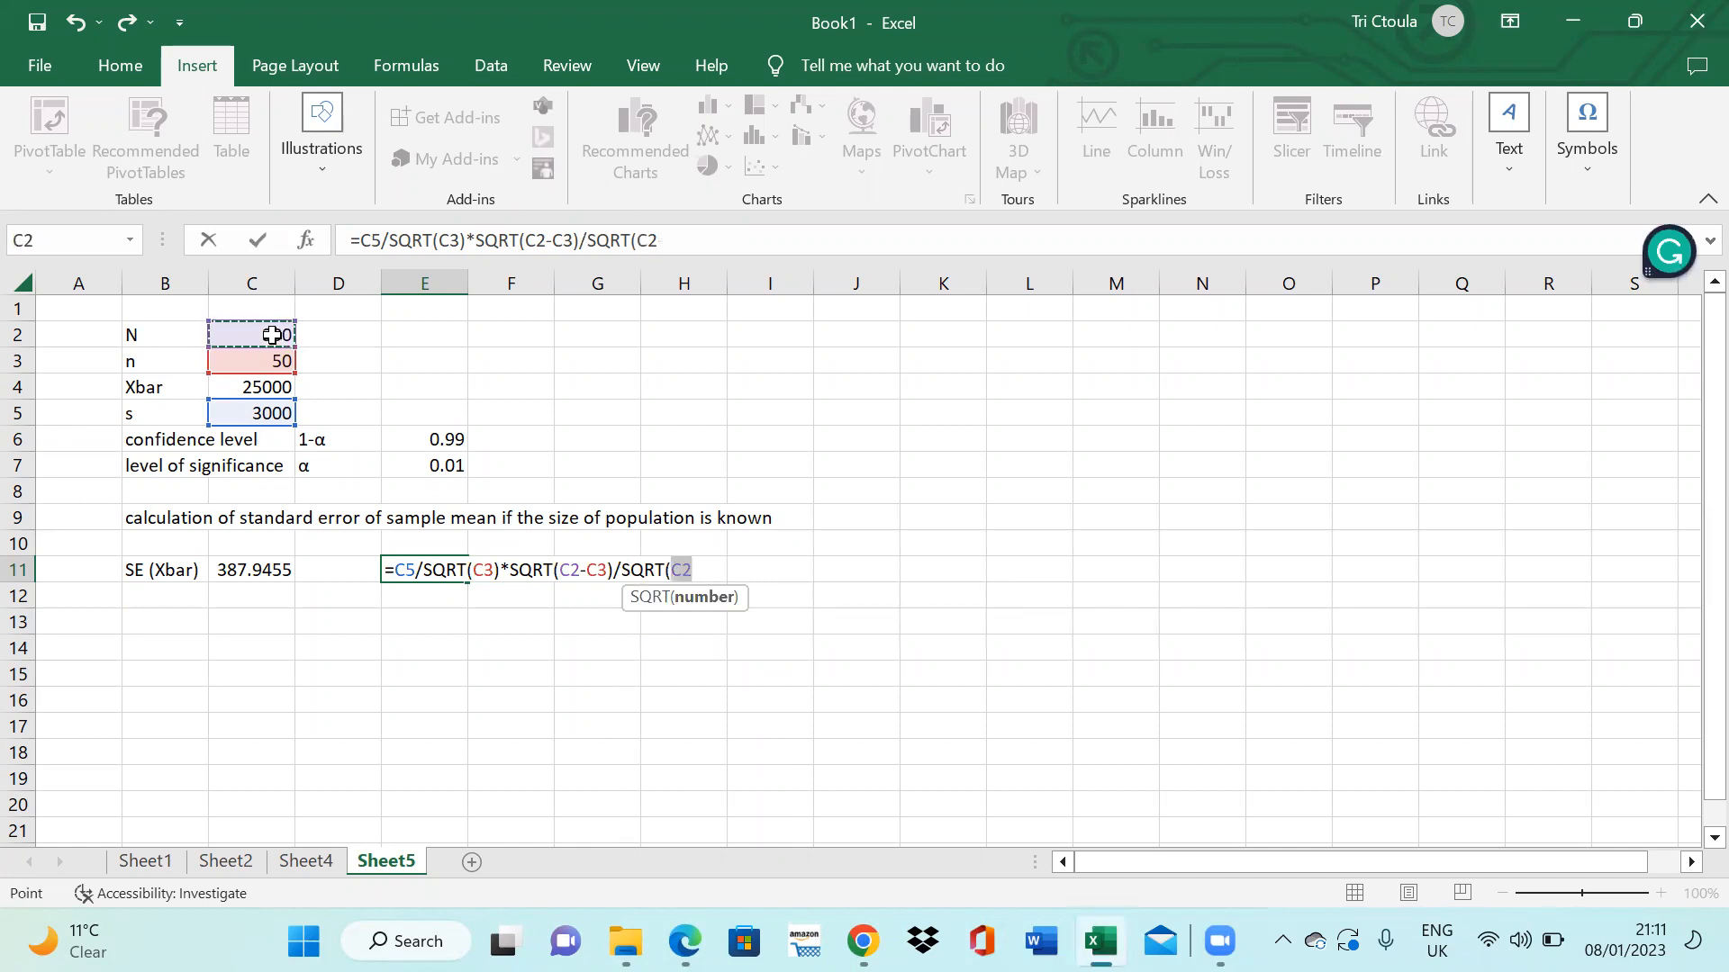
{"action": "type", "text": "-1"}
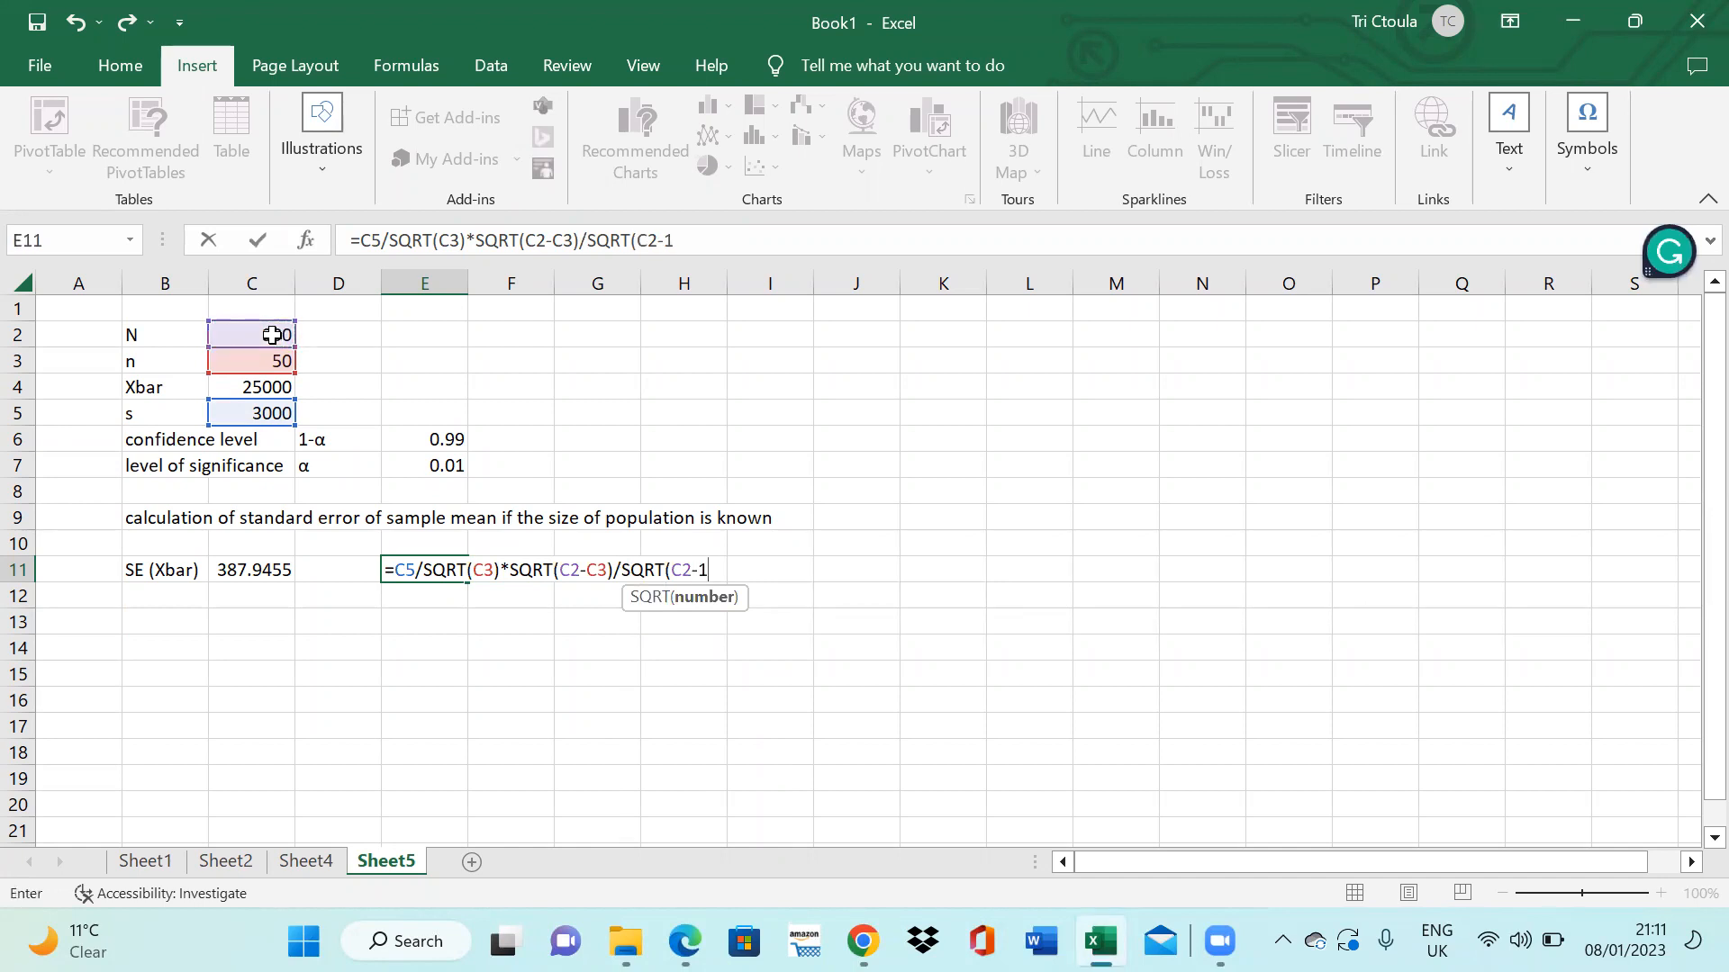
{"action": "type", "text": ")"}
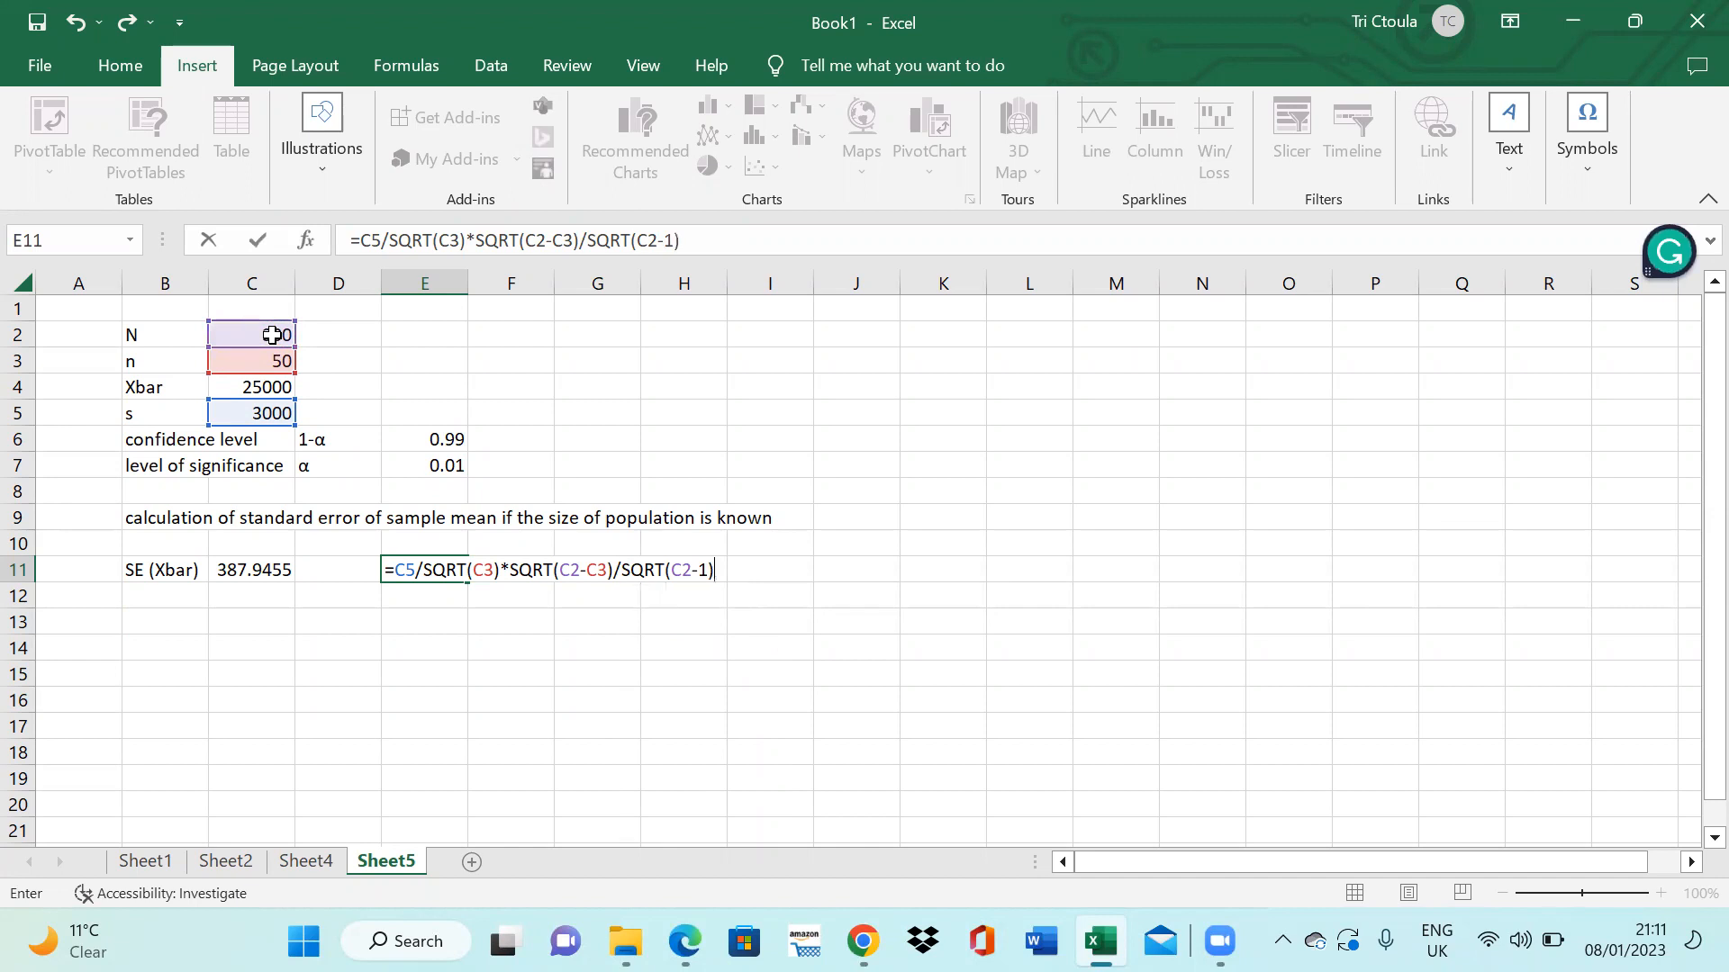
{"action": "key", "text": "Return"}
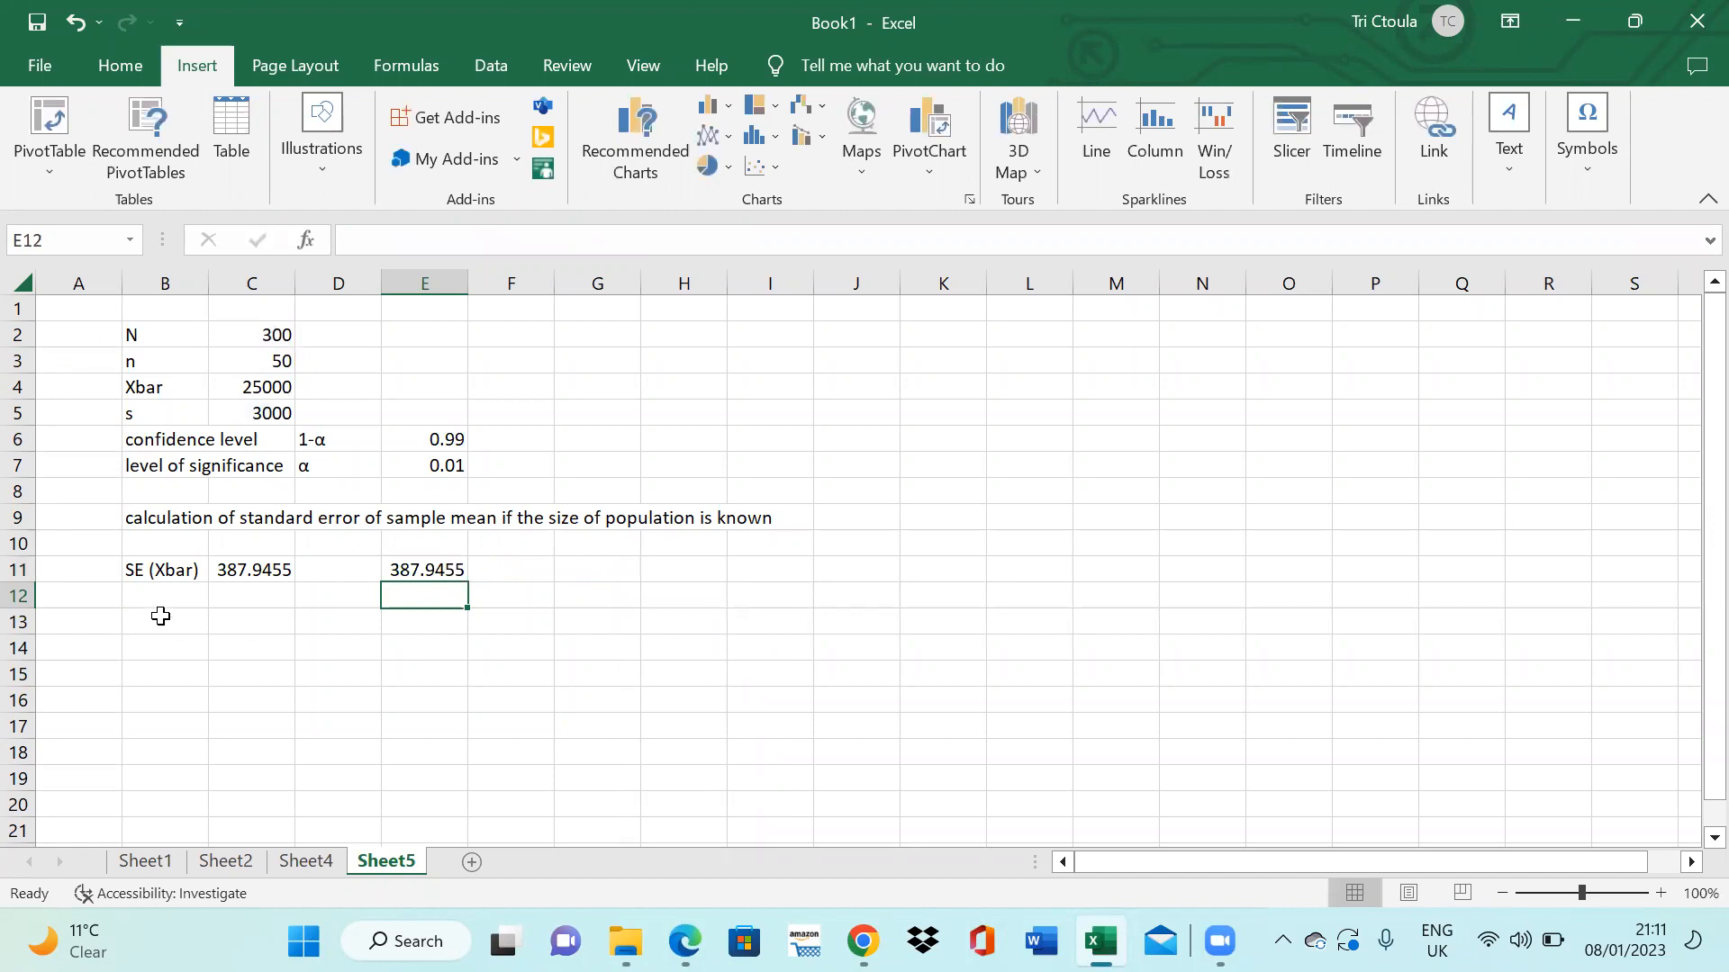
- Label cell B13 as Zα, inserting the Greek small letter alpha as a symbol after the Z
{"action": "left_click", "coordinate": [160, 616]}
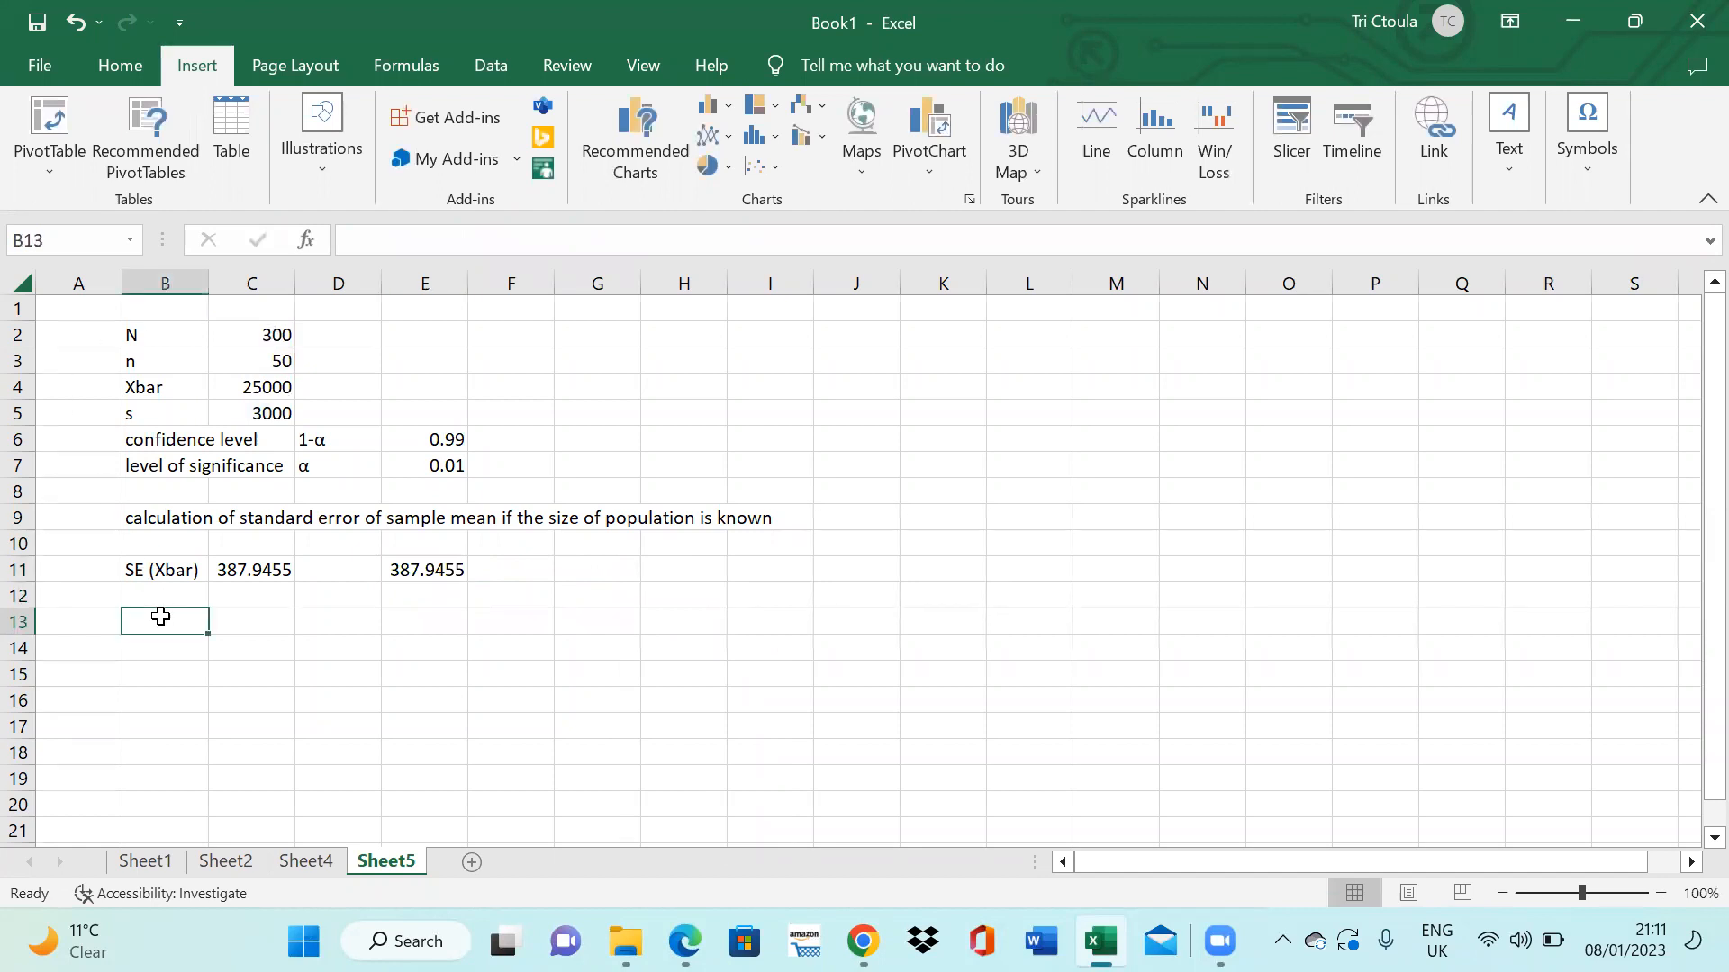
{"action": "type", "text": "Z"}
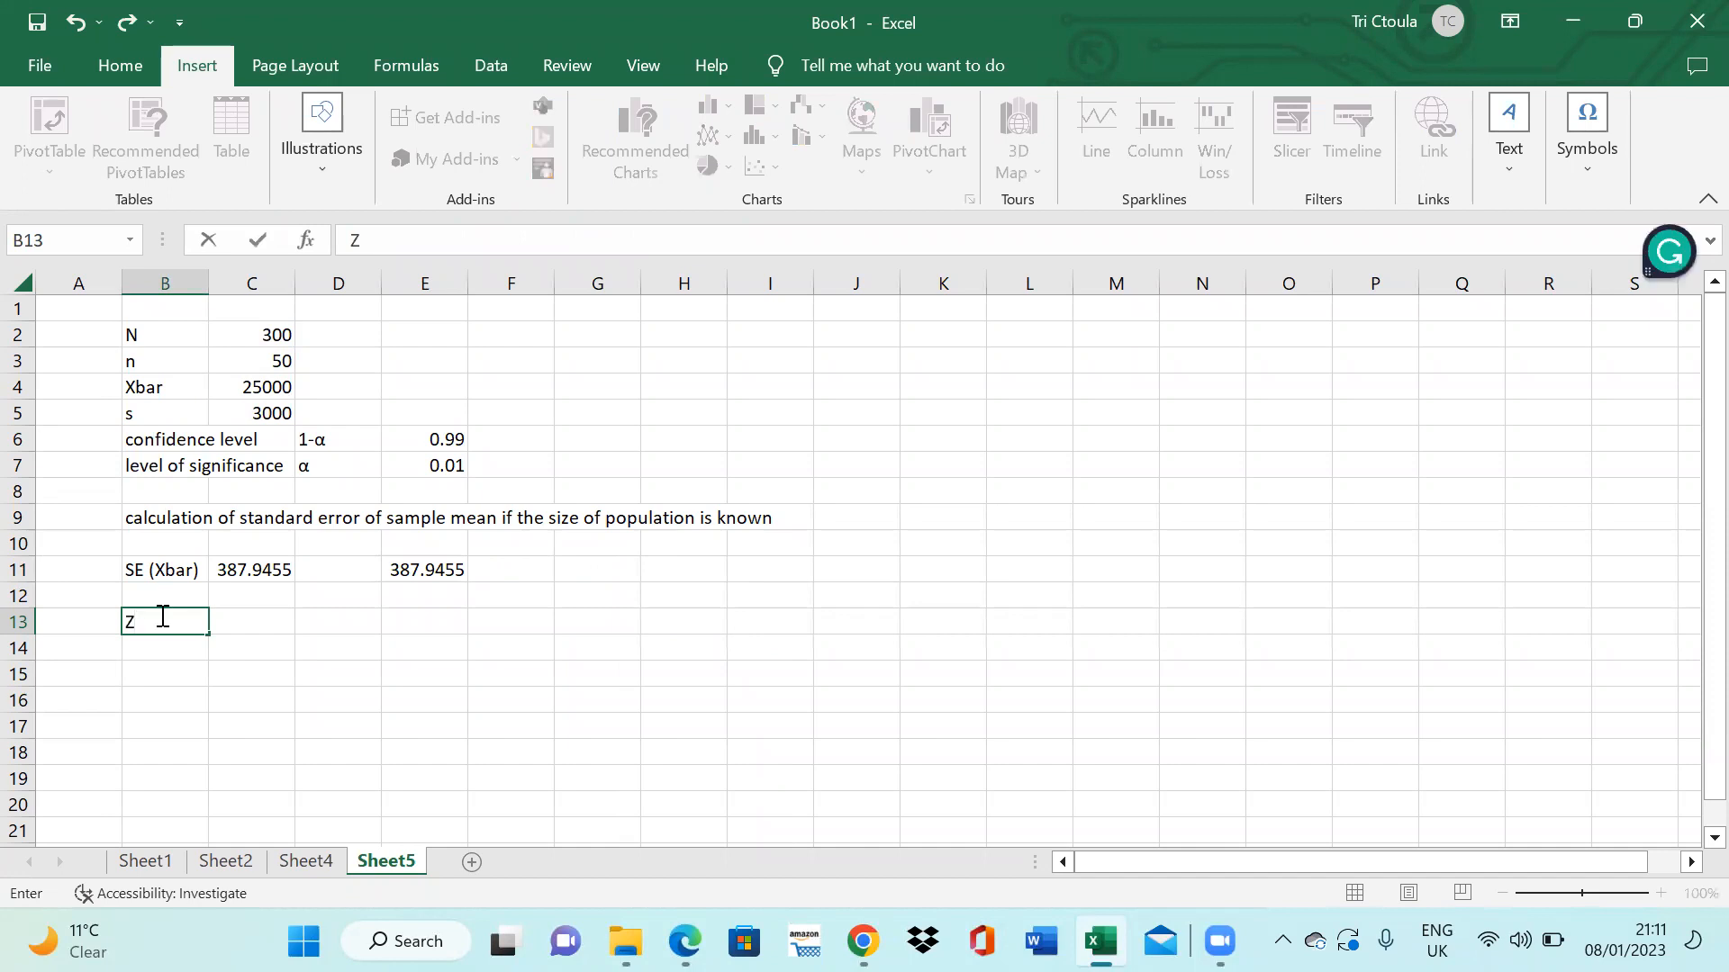
{"action": "left_click", "coordinate": [1583, 166]}
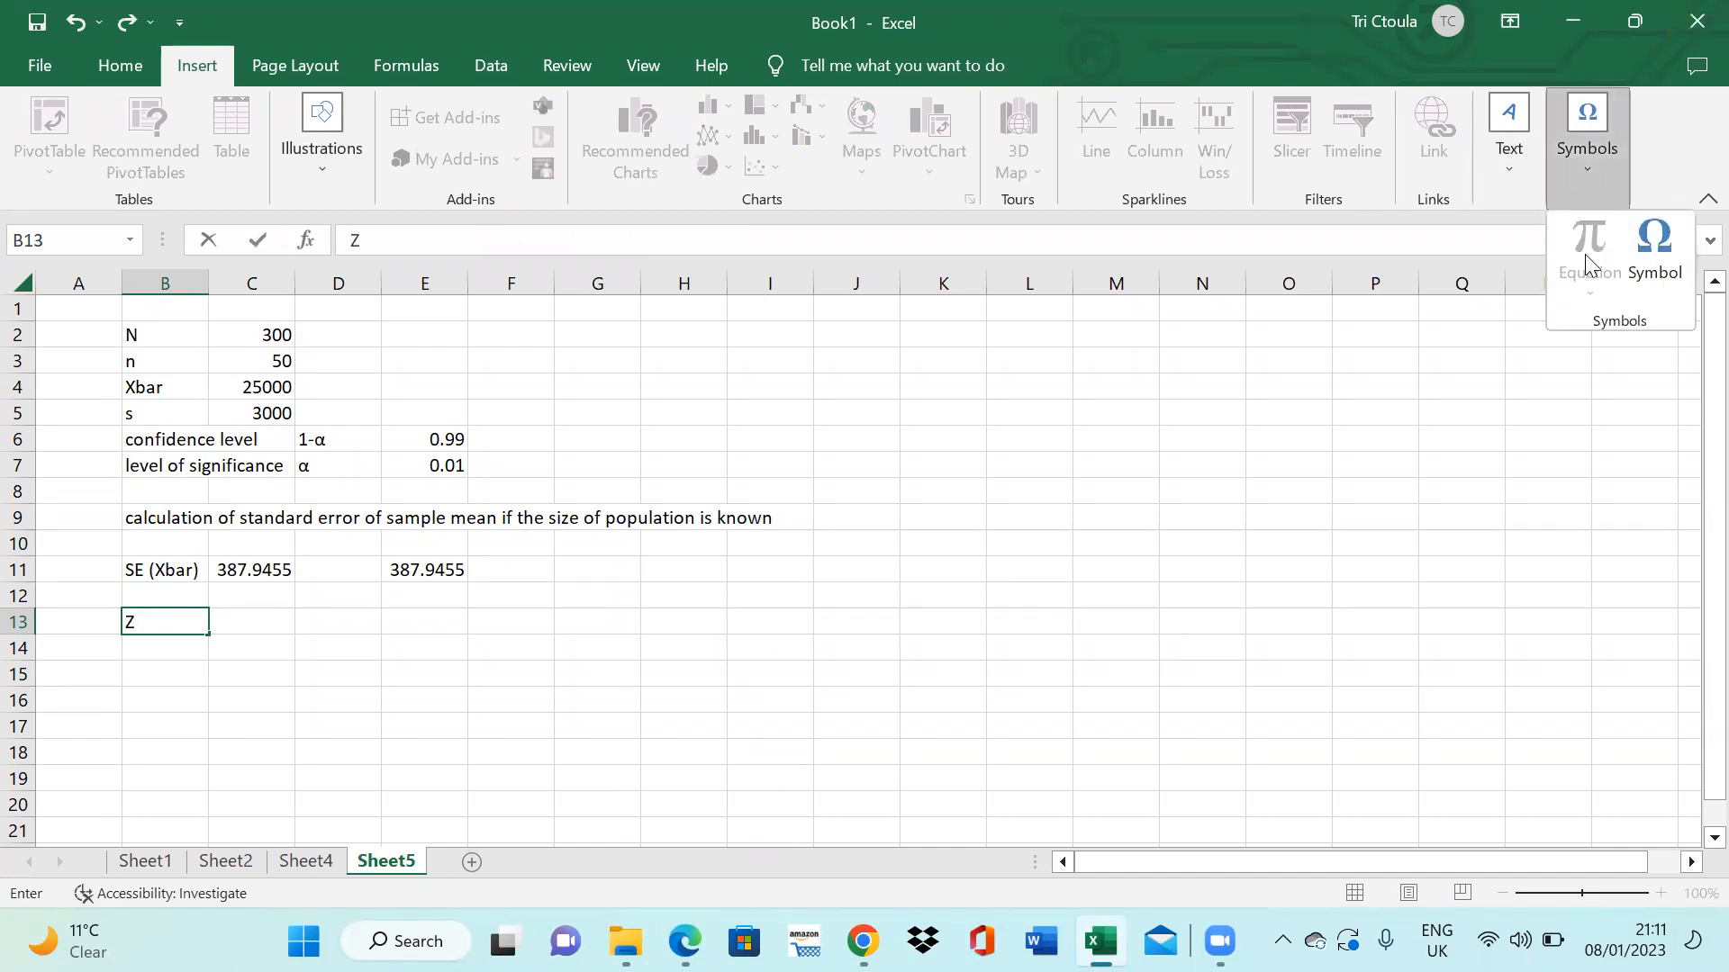
{"action": "left_click", "coordinate": [1653, 236]}
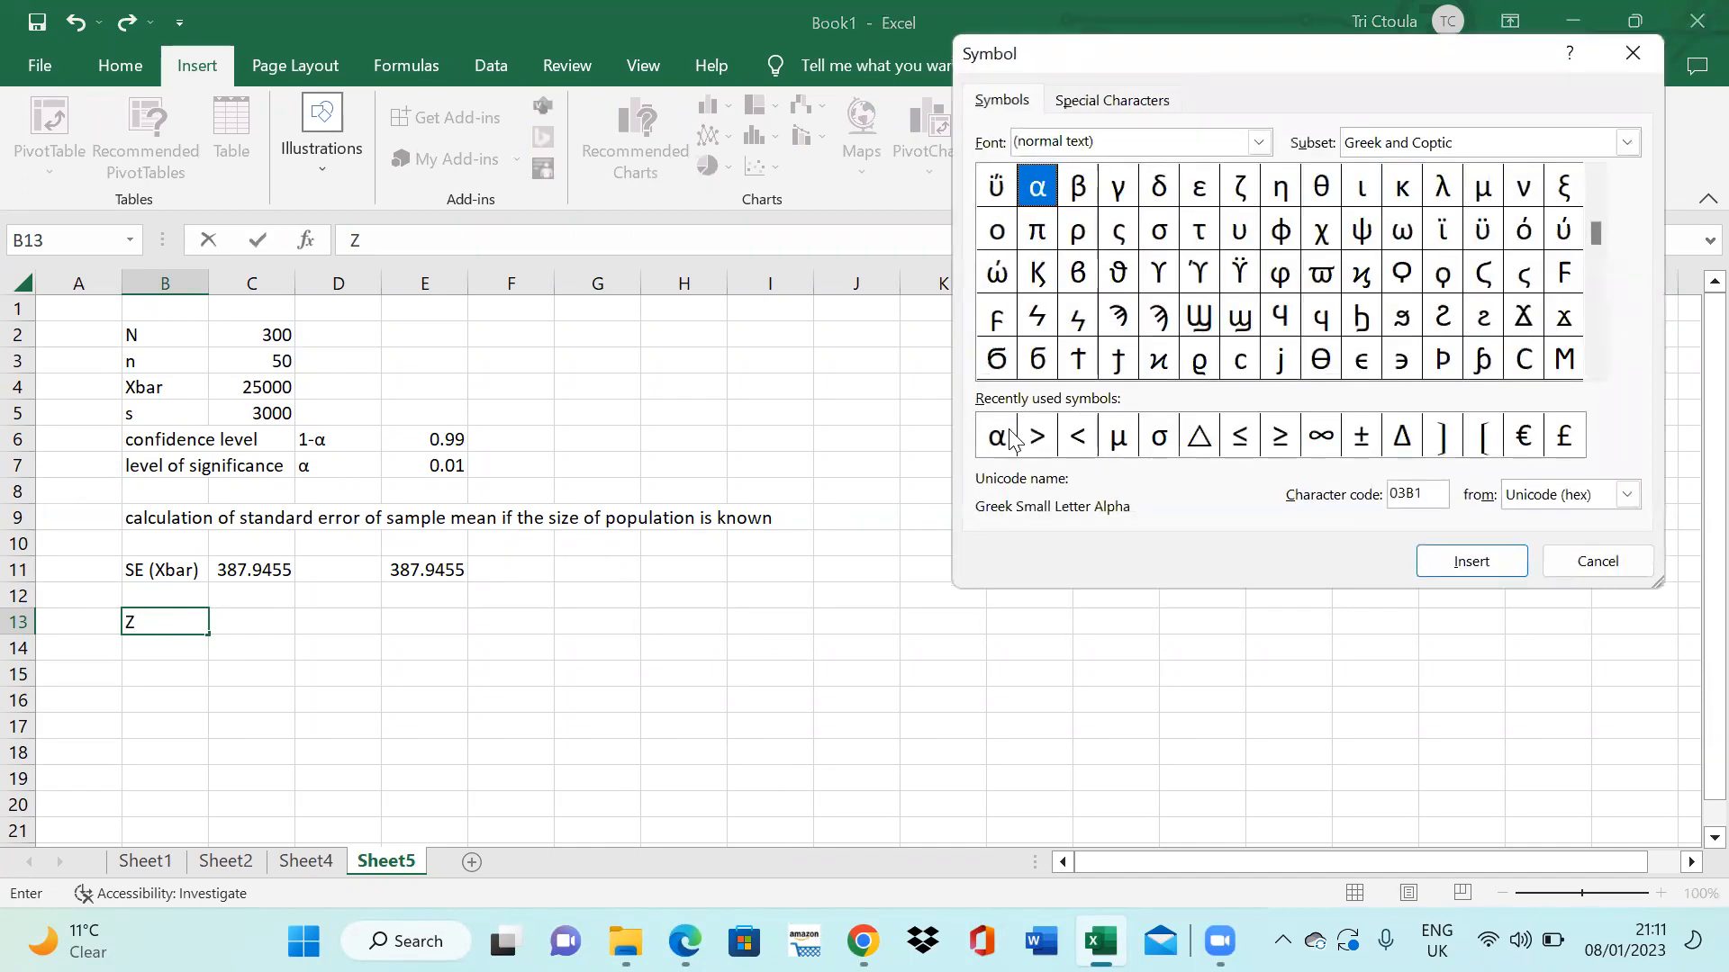
{"action": "left_click", "coordinate": [998, 437]}
{"action": "left_click", "coordinate": [1457, 560]}
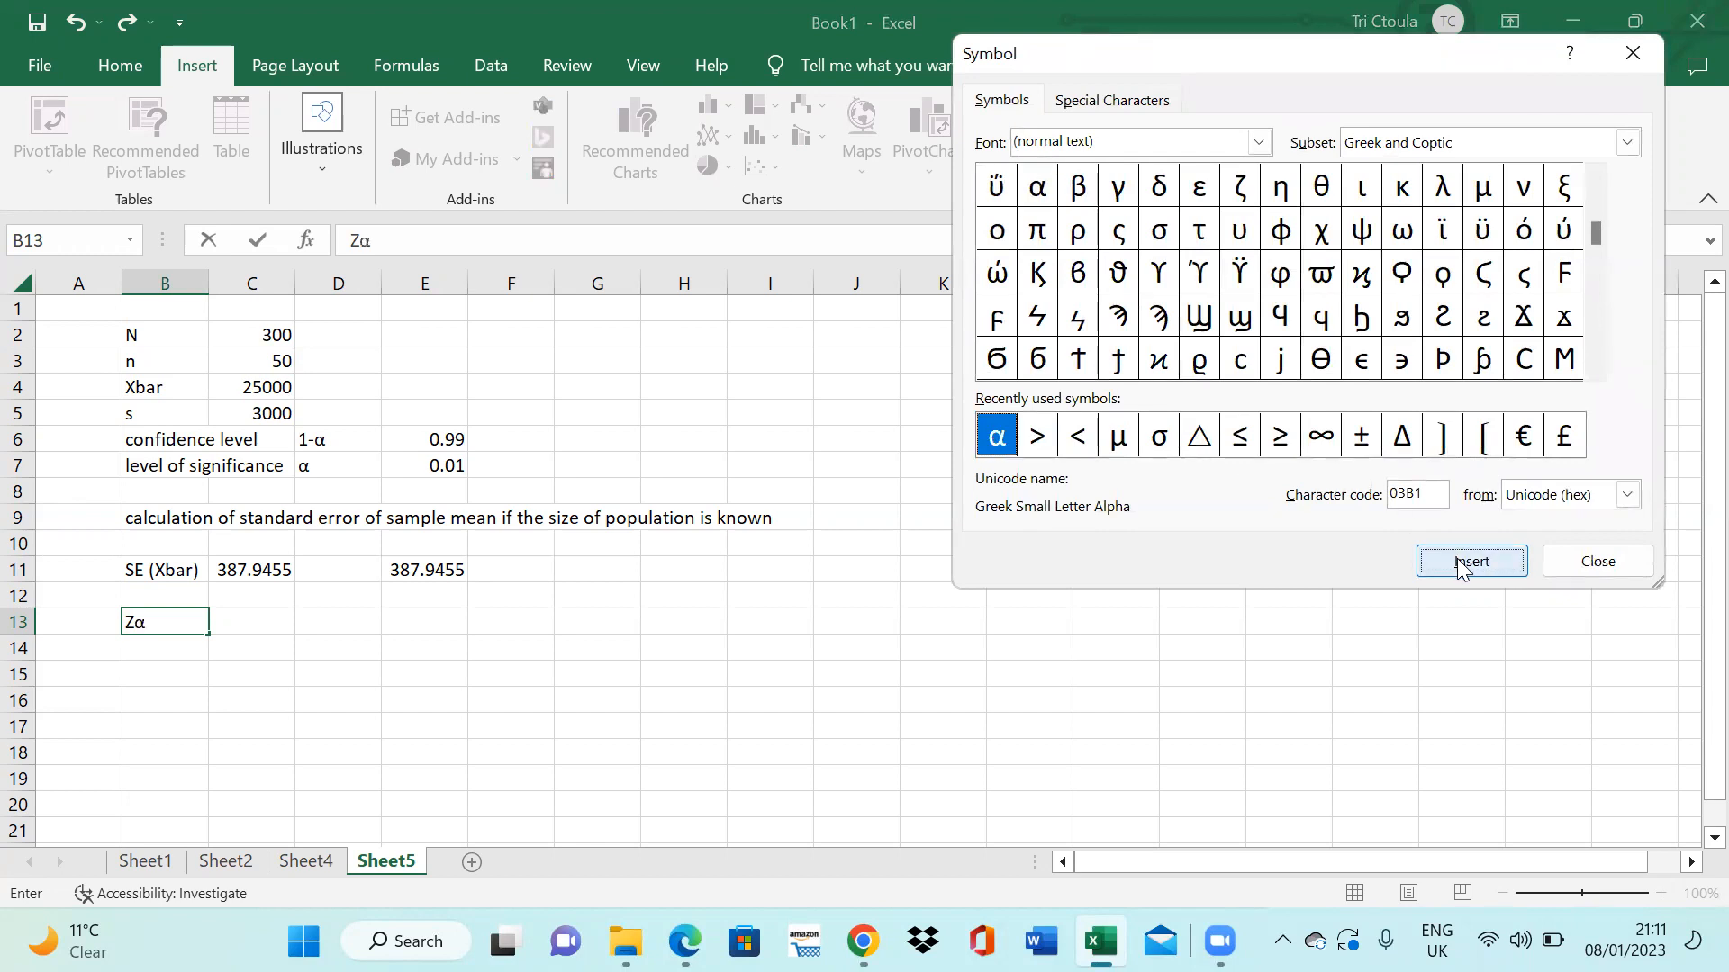
{"action": "left_click", "coordinate": [1594, 560]}
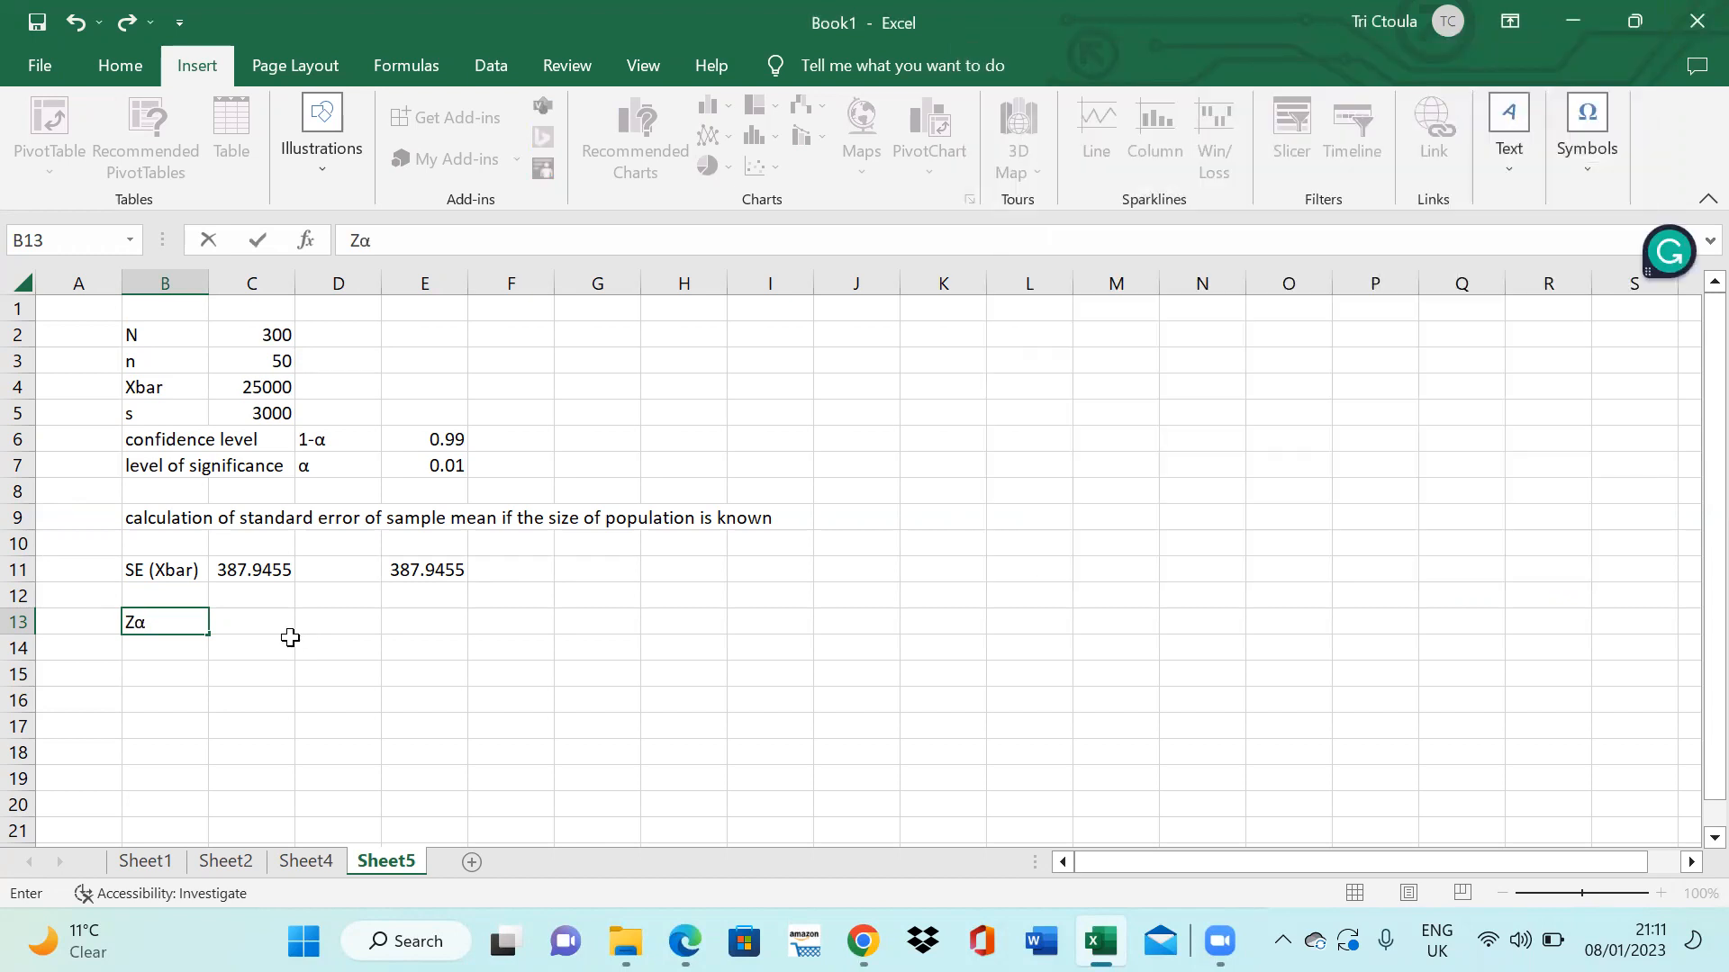
- Begin the critical value formula in C13 with the absolute value of the inverse standard normal function: =ABS(NORMSINV(
{"action": "left_click", "coordinate": [266, 620]}
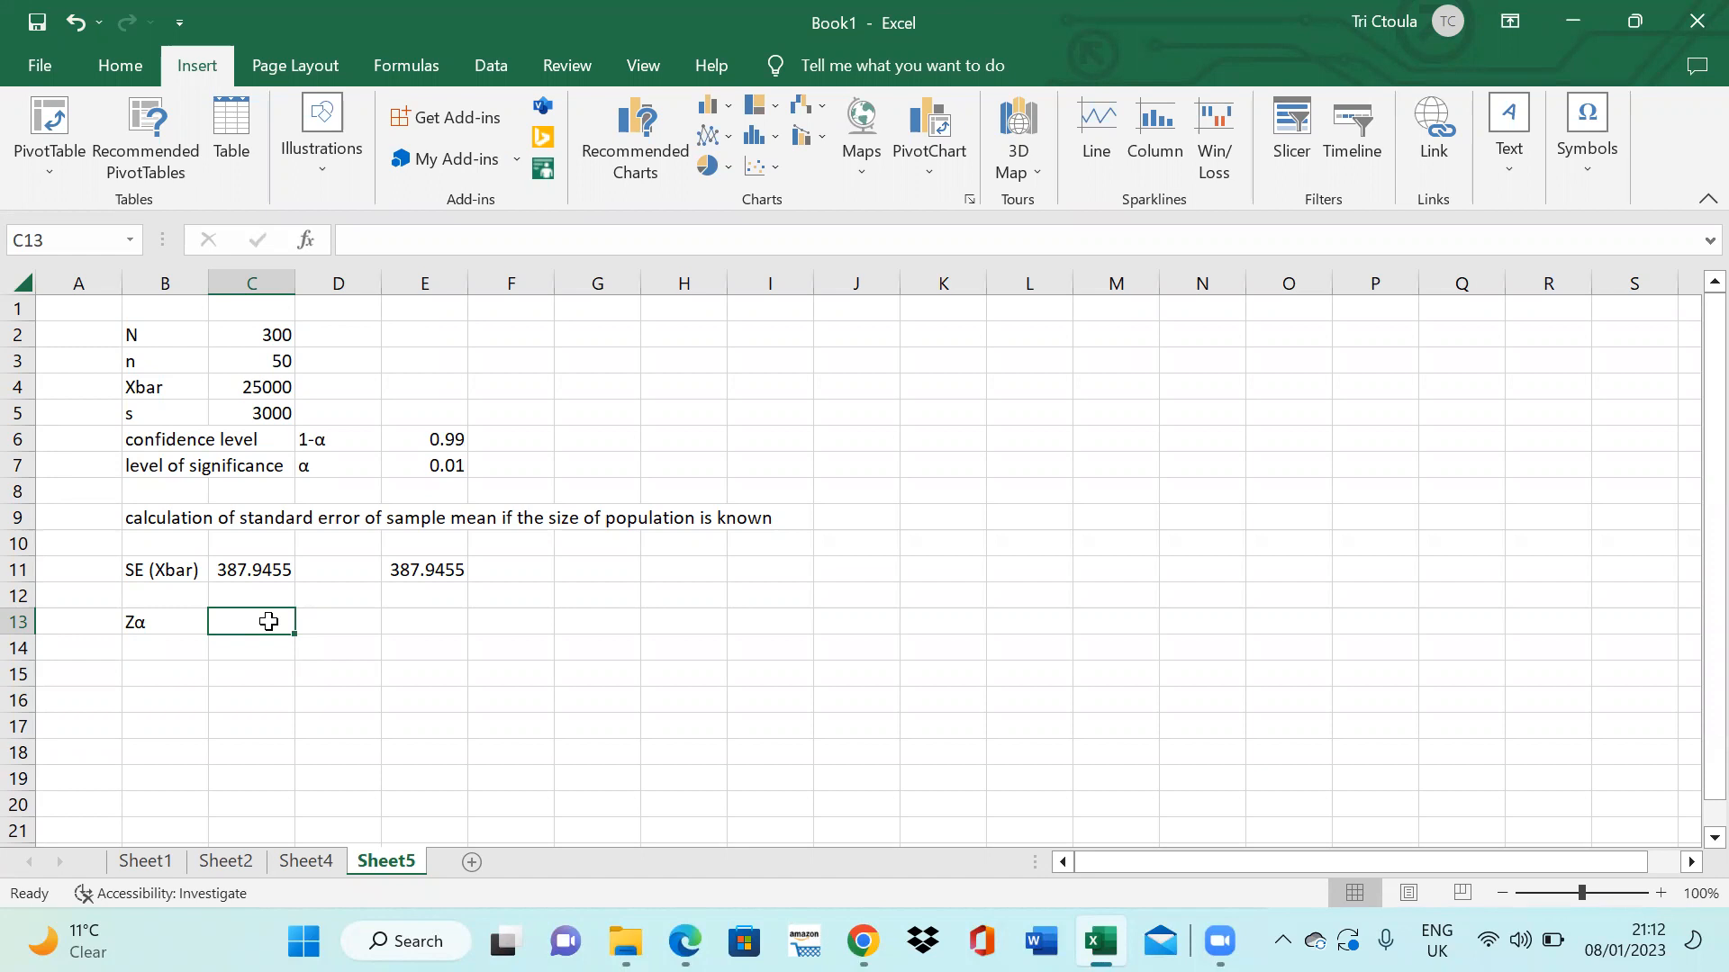
{"action": "type", "text": "=ab"}
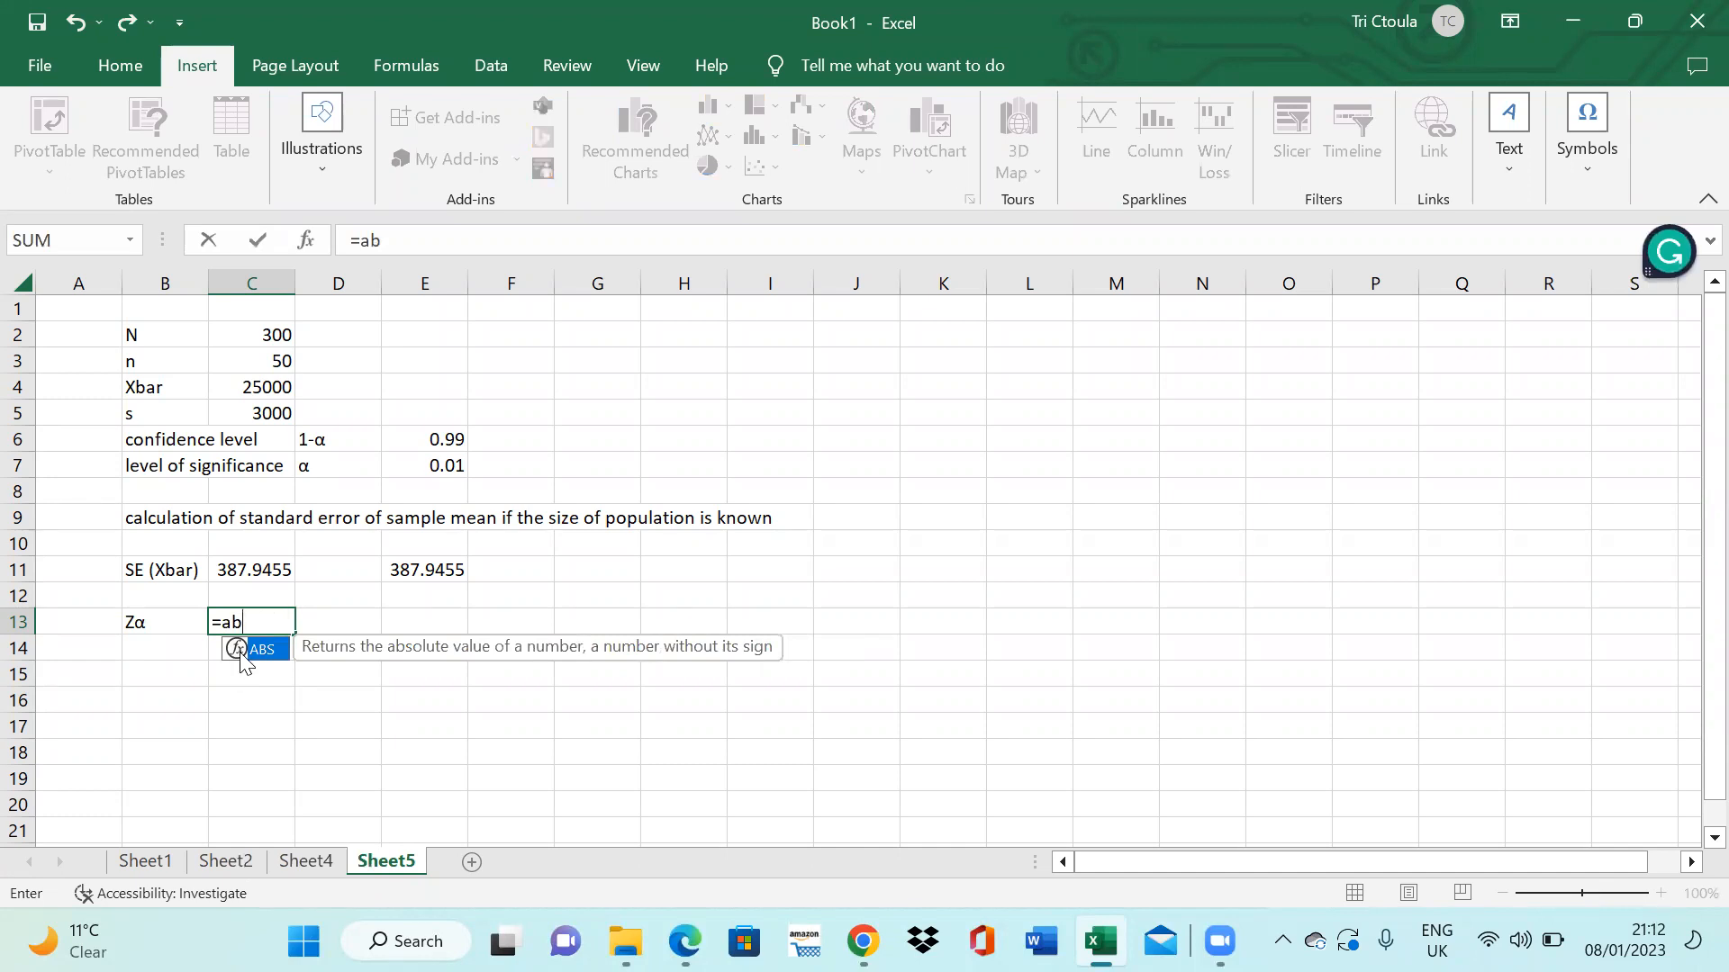
{"action": "double_click", "coordinate": [241, 654]}
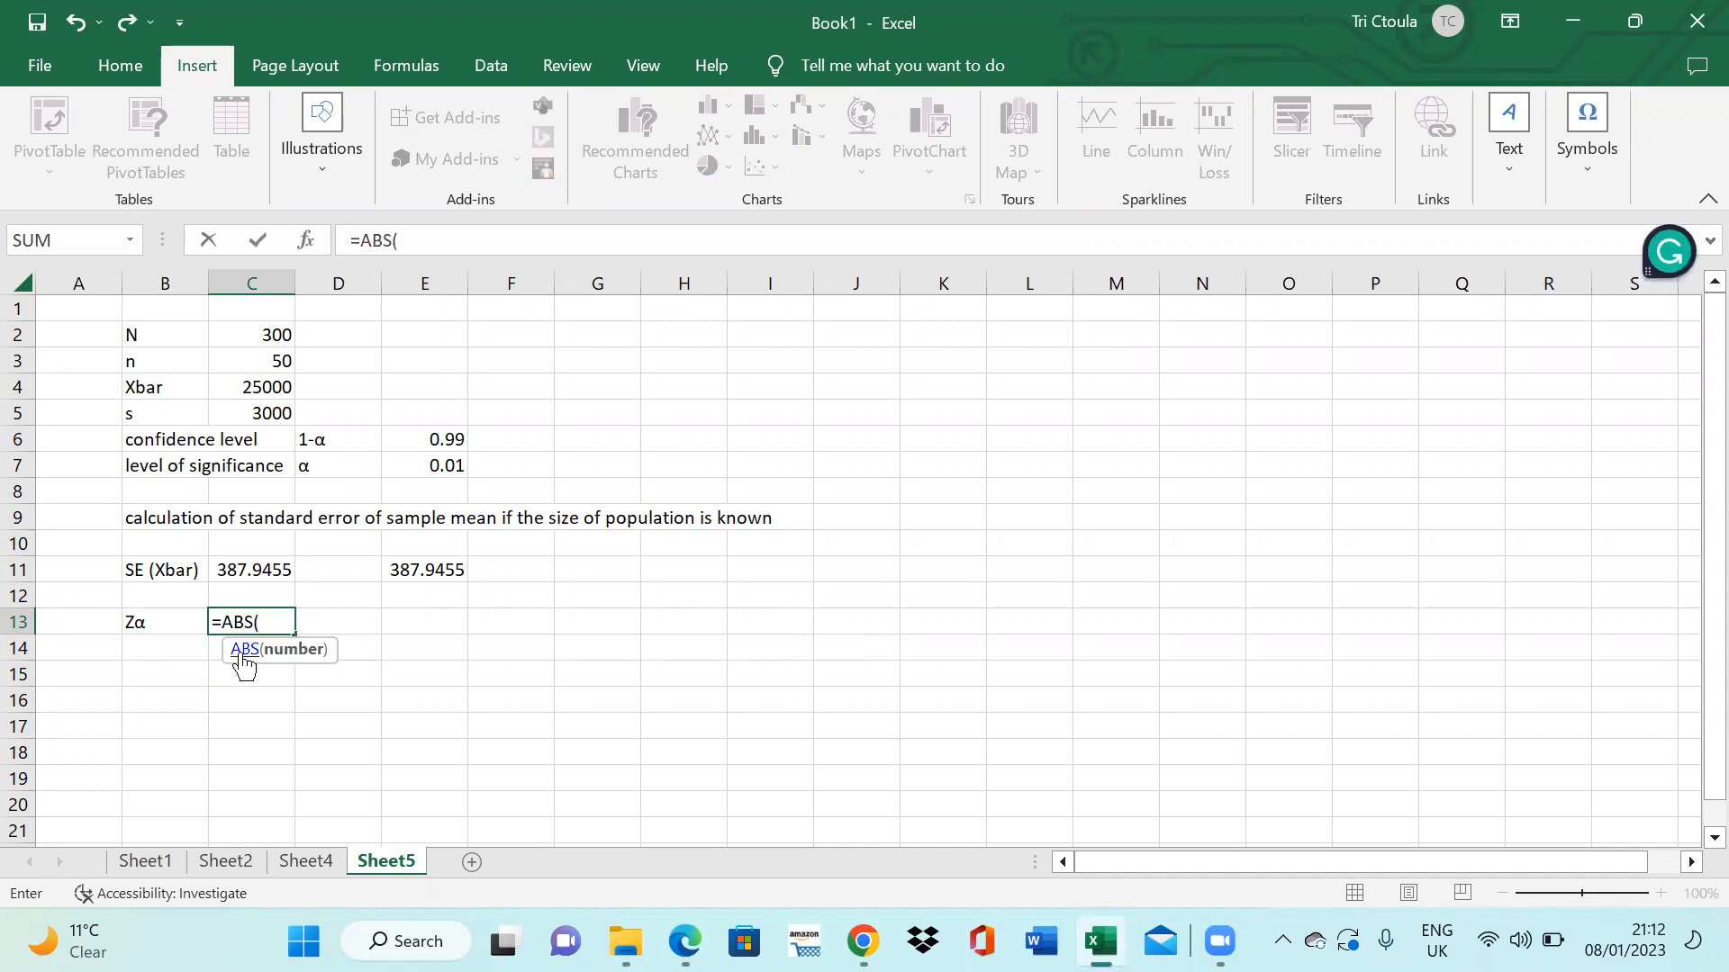
{"action": "type", "text": "nor"}
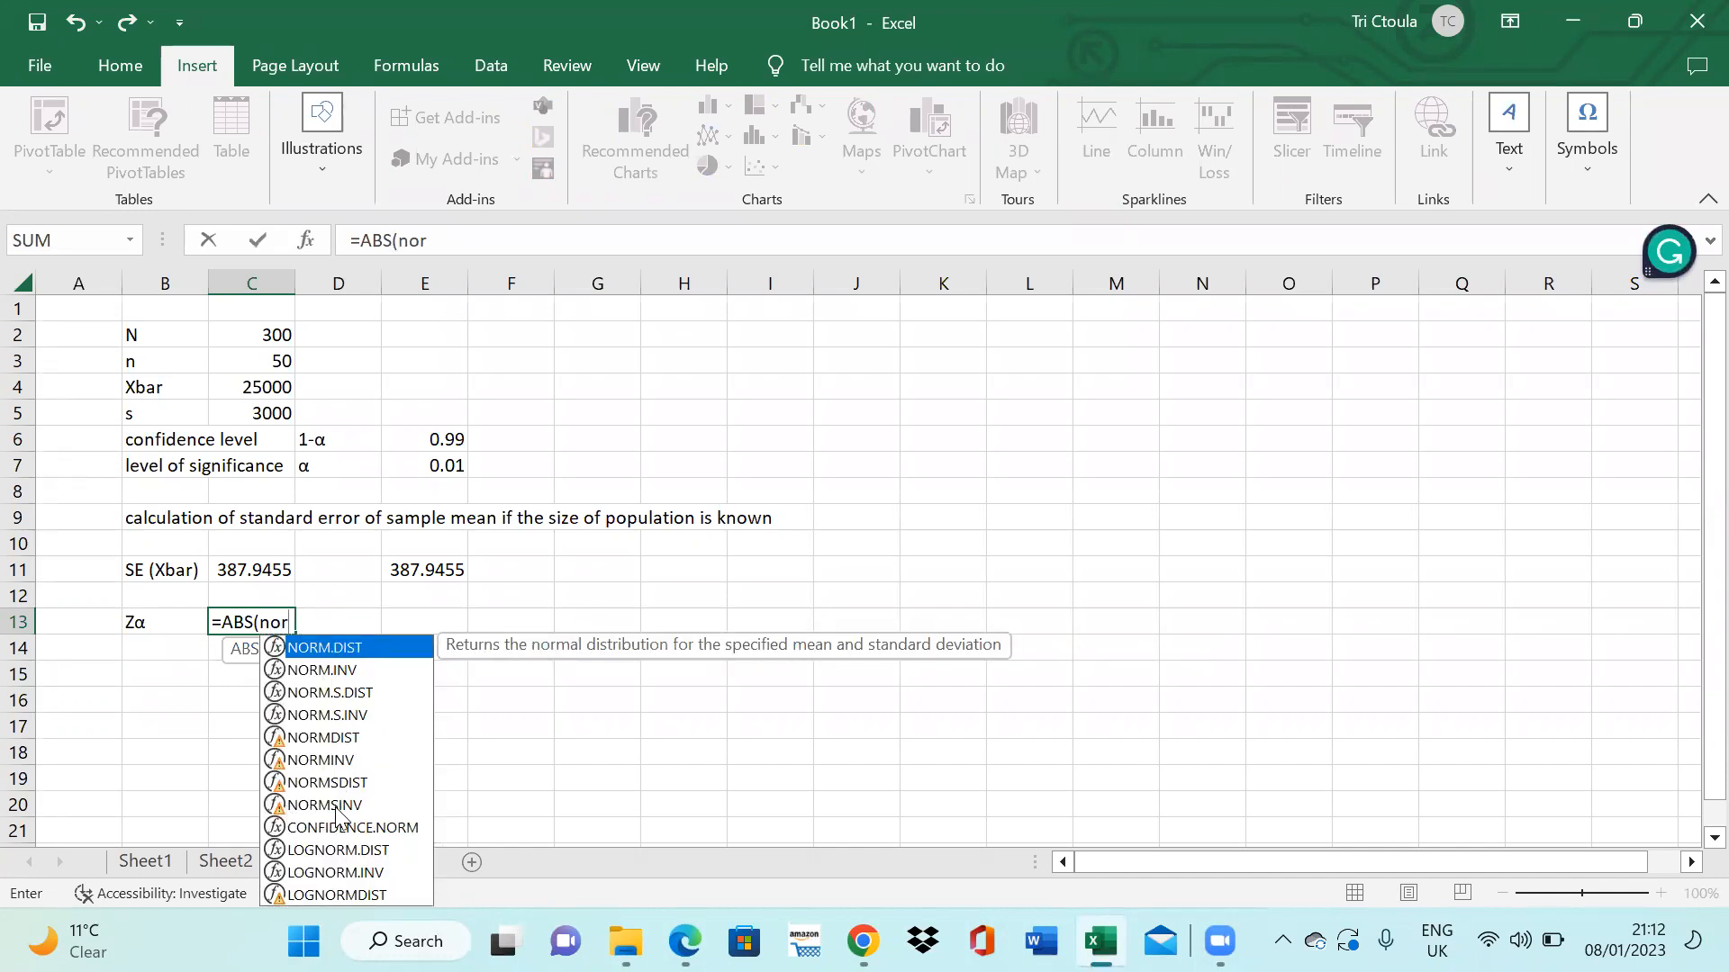
{"action": "left_click", "coordinate": [275, 805]}
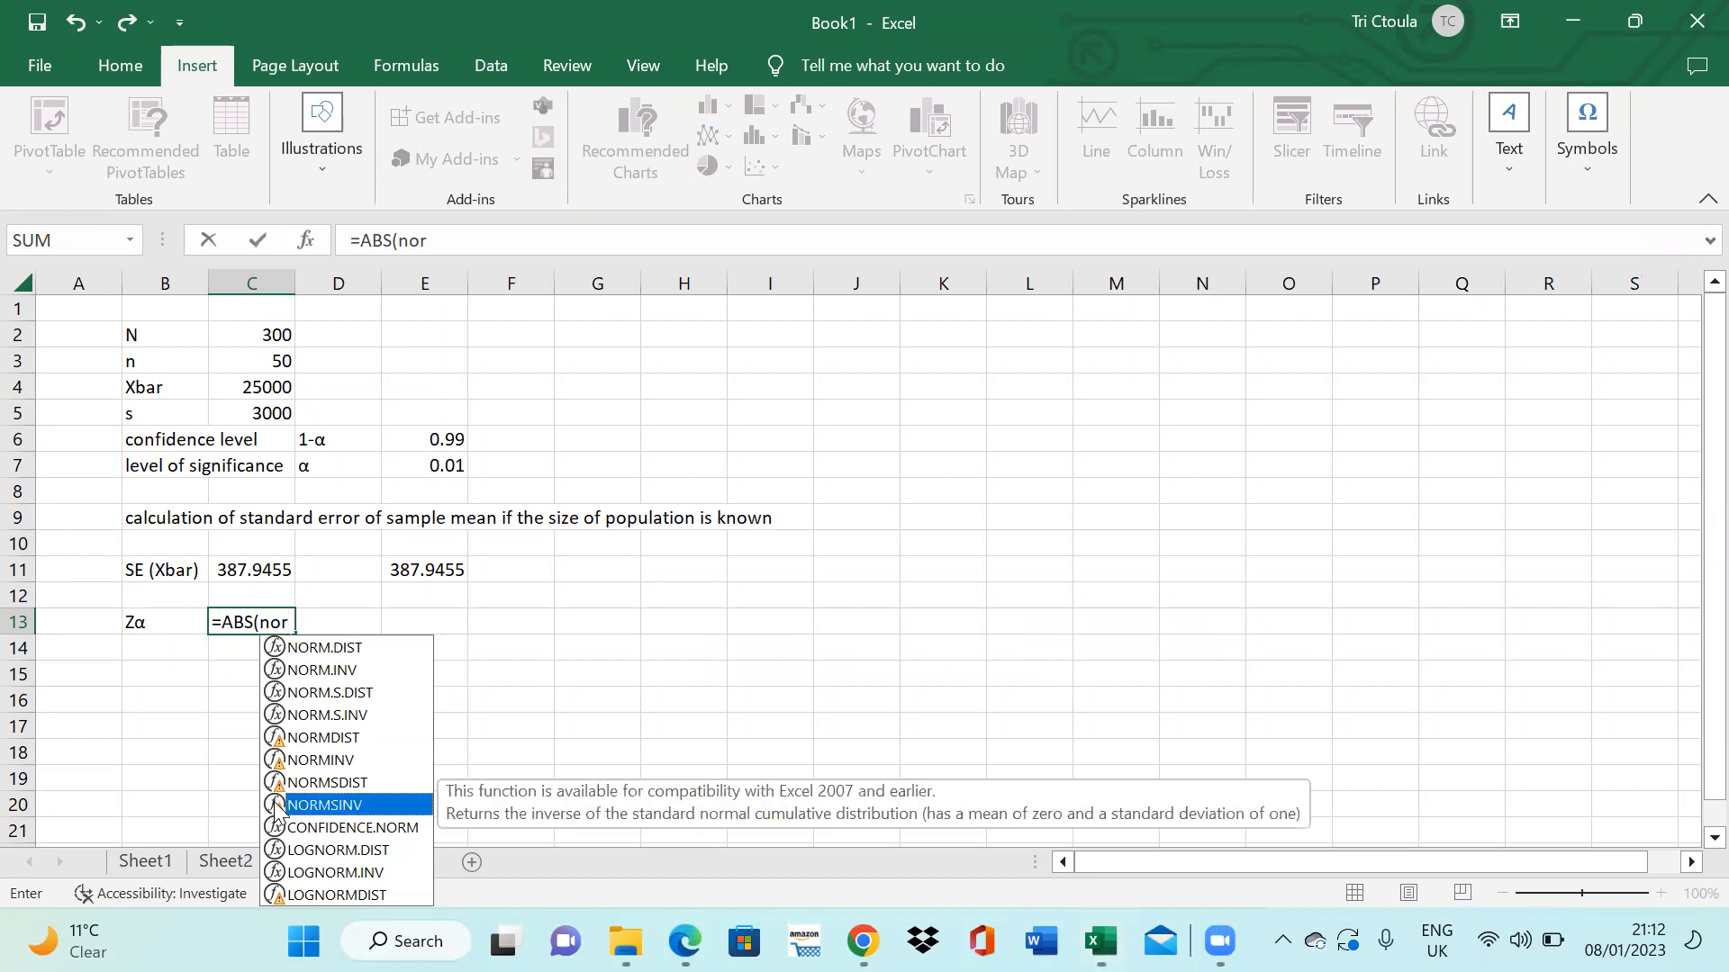
{"action": "double_click", "coordinate": [276, 805]}
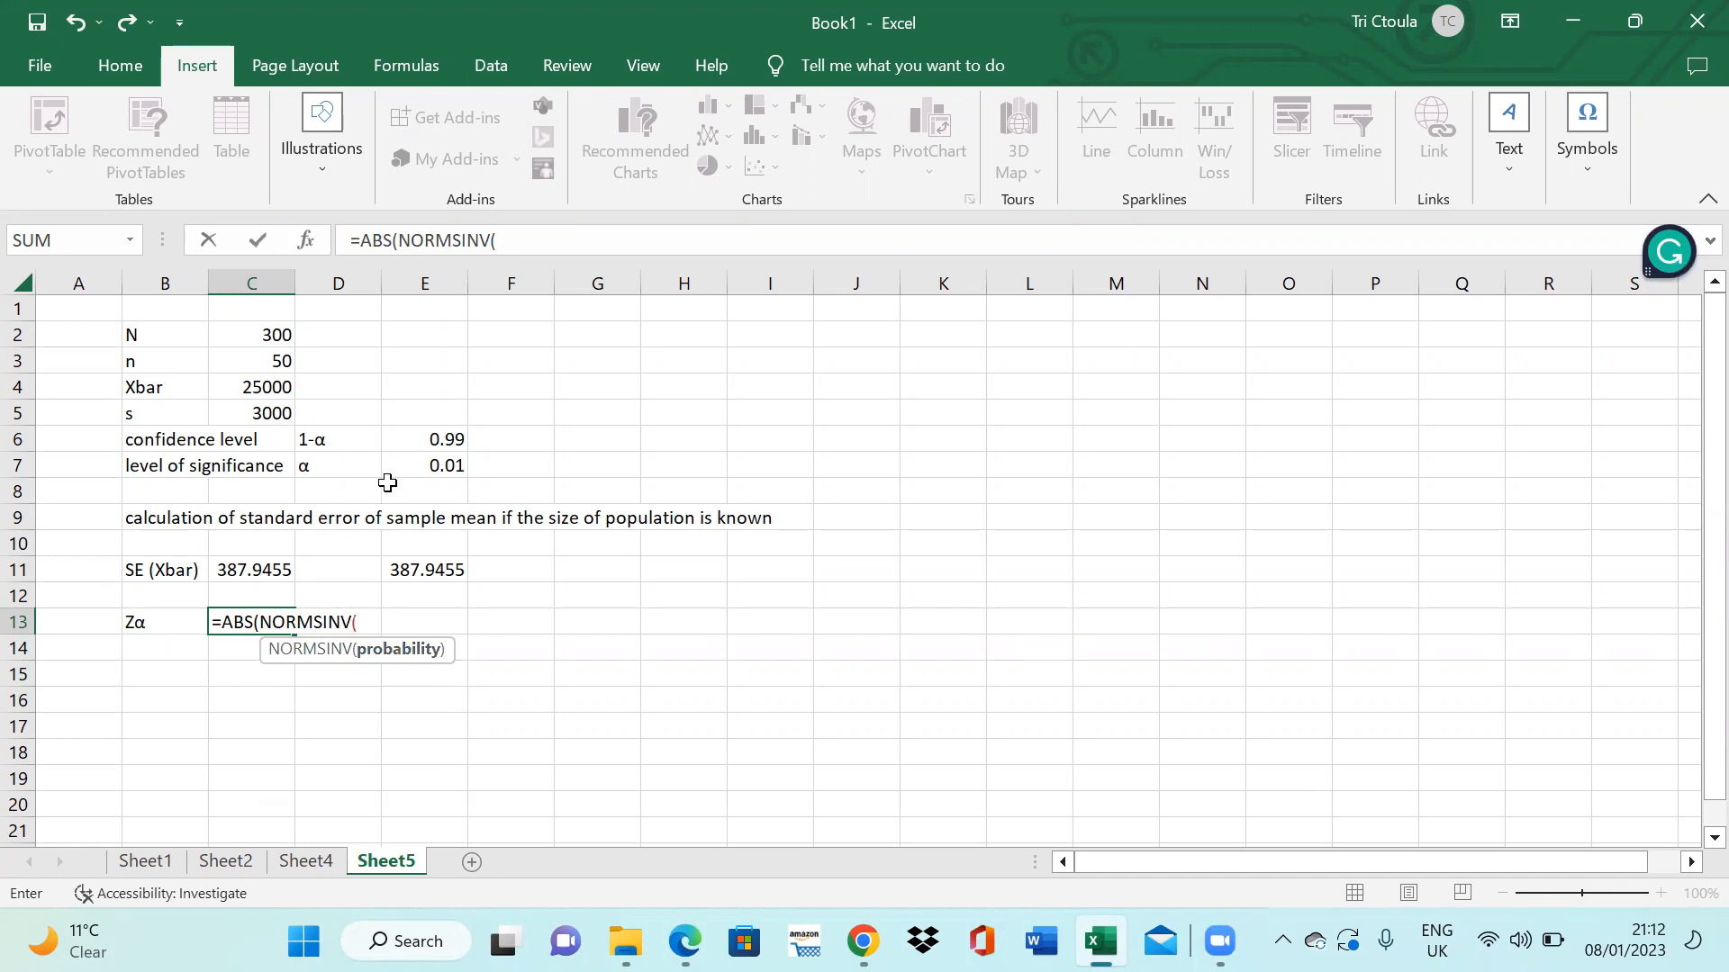
- Complete the C13 formula with half the level of significance, E7/2, accepting the correction to =ABS(NORMSINV(E7/2))
{"action": "left_click", "coordinate": [448, 465]}
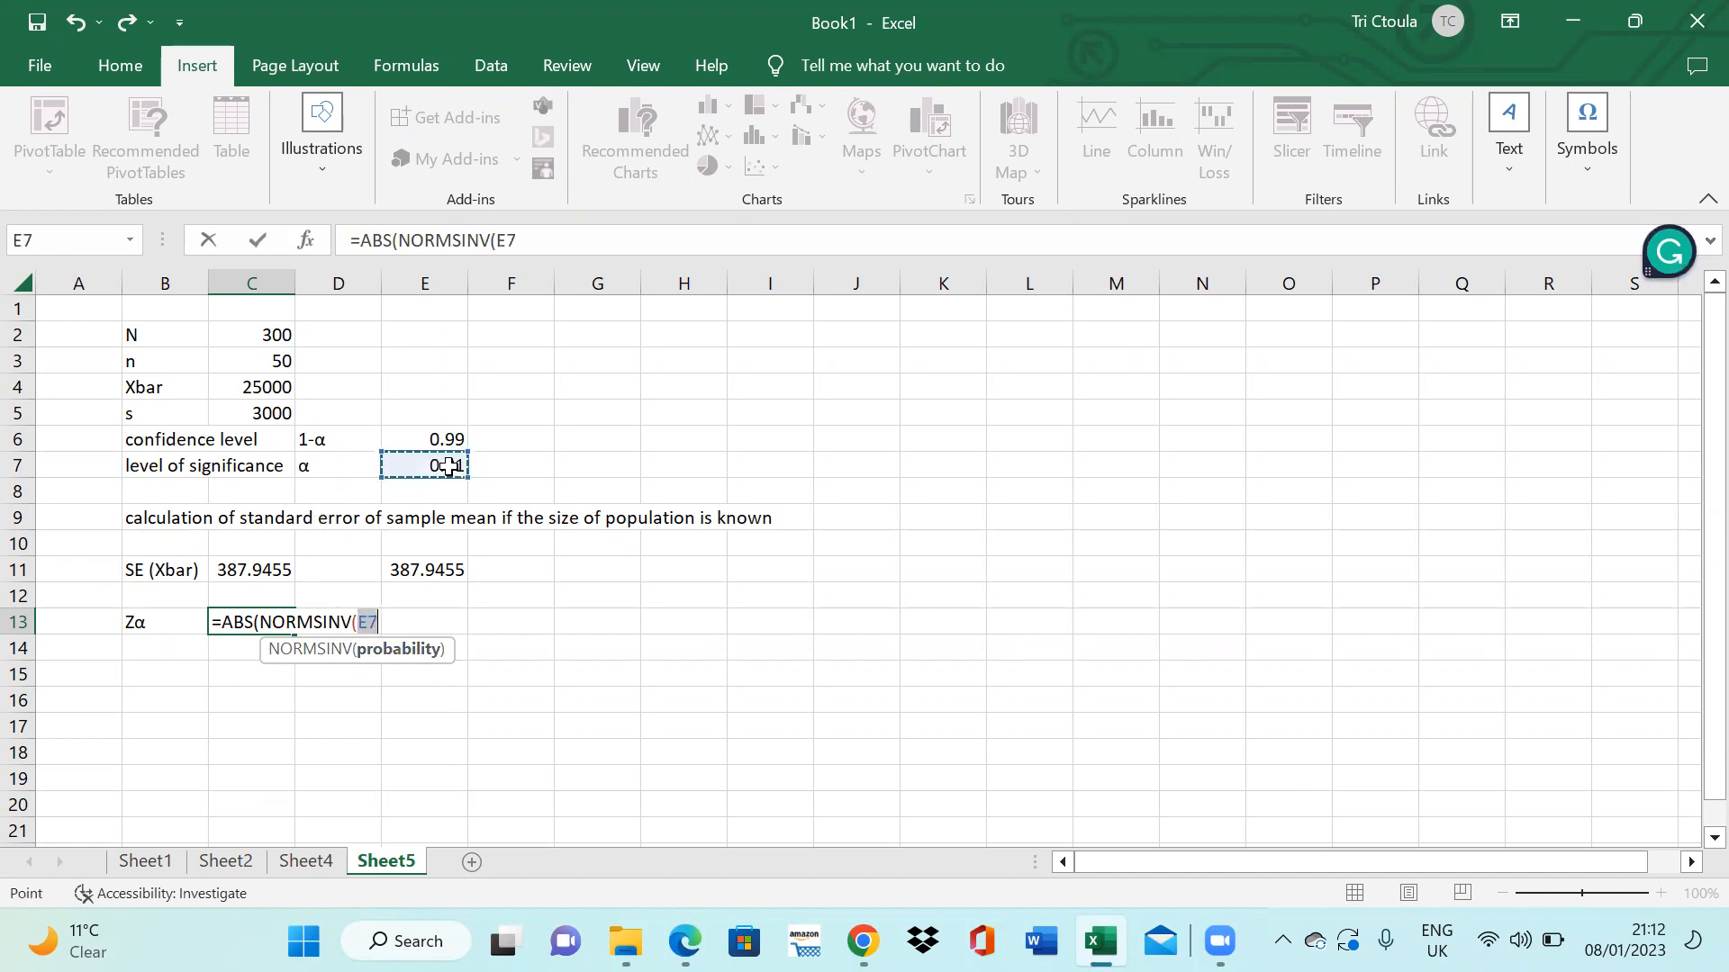
{"action": "type", "text": "/2"}
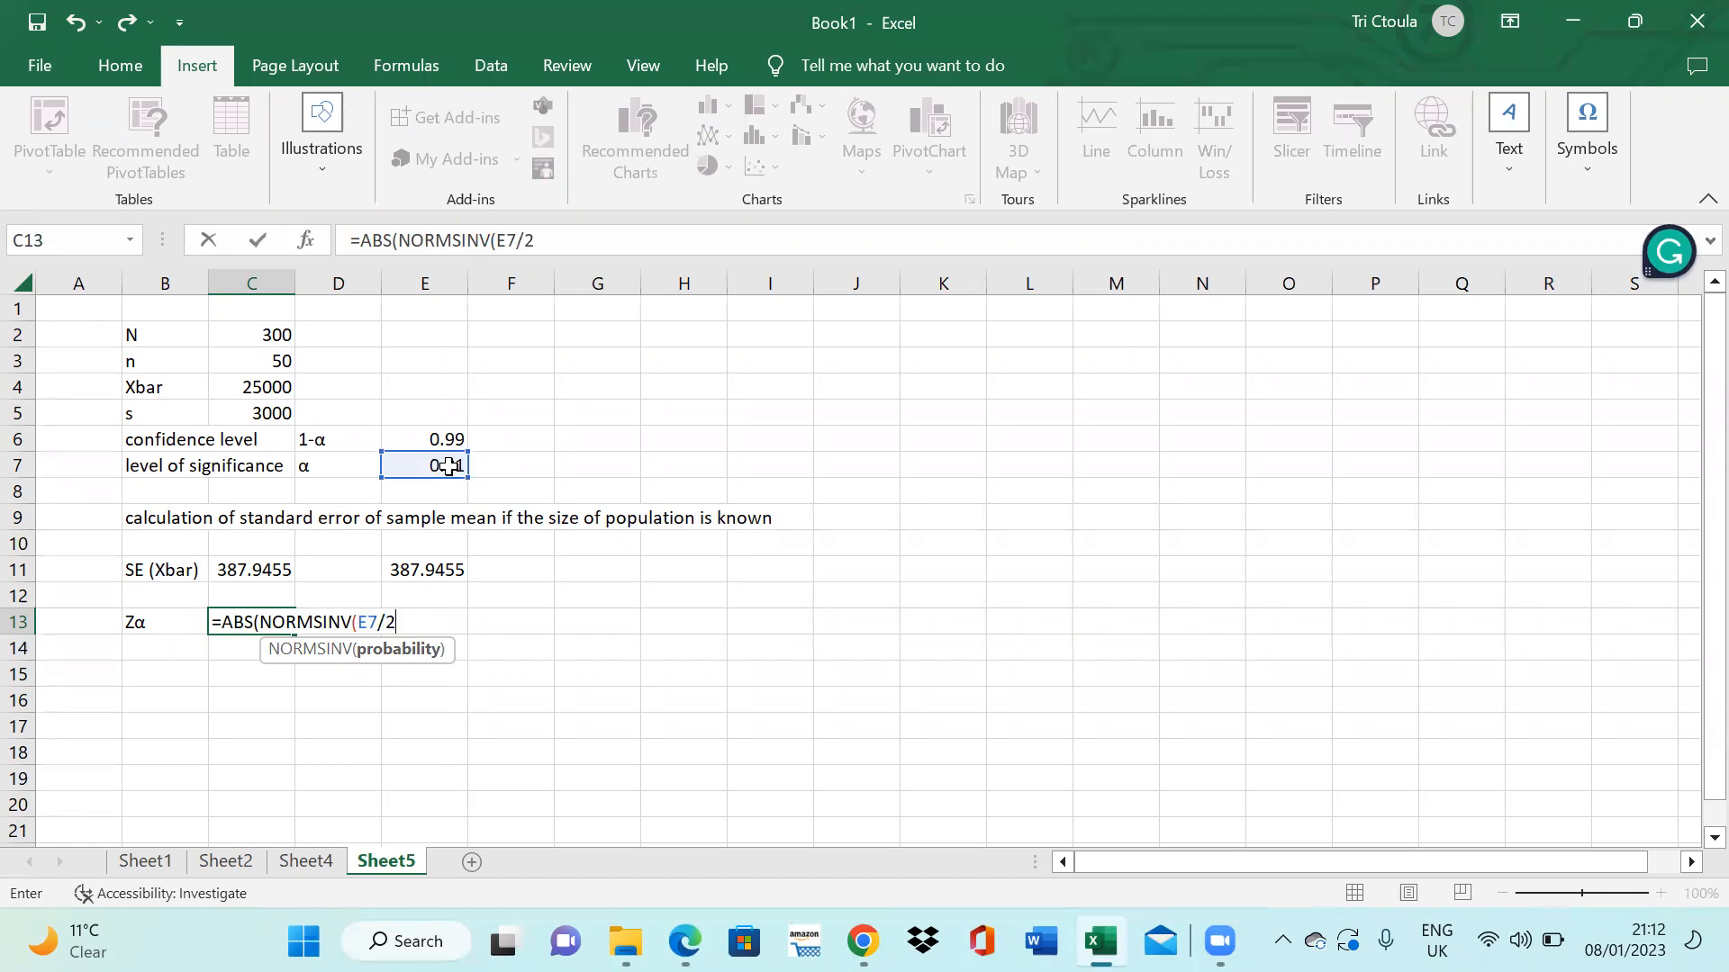
{"action": "type", "text": ")"}
{"action": "key", "text": "Return"}
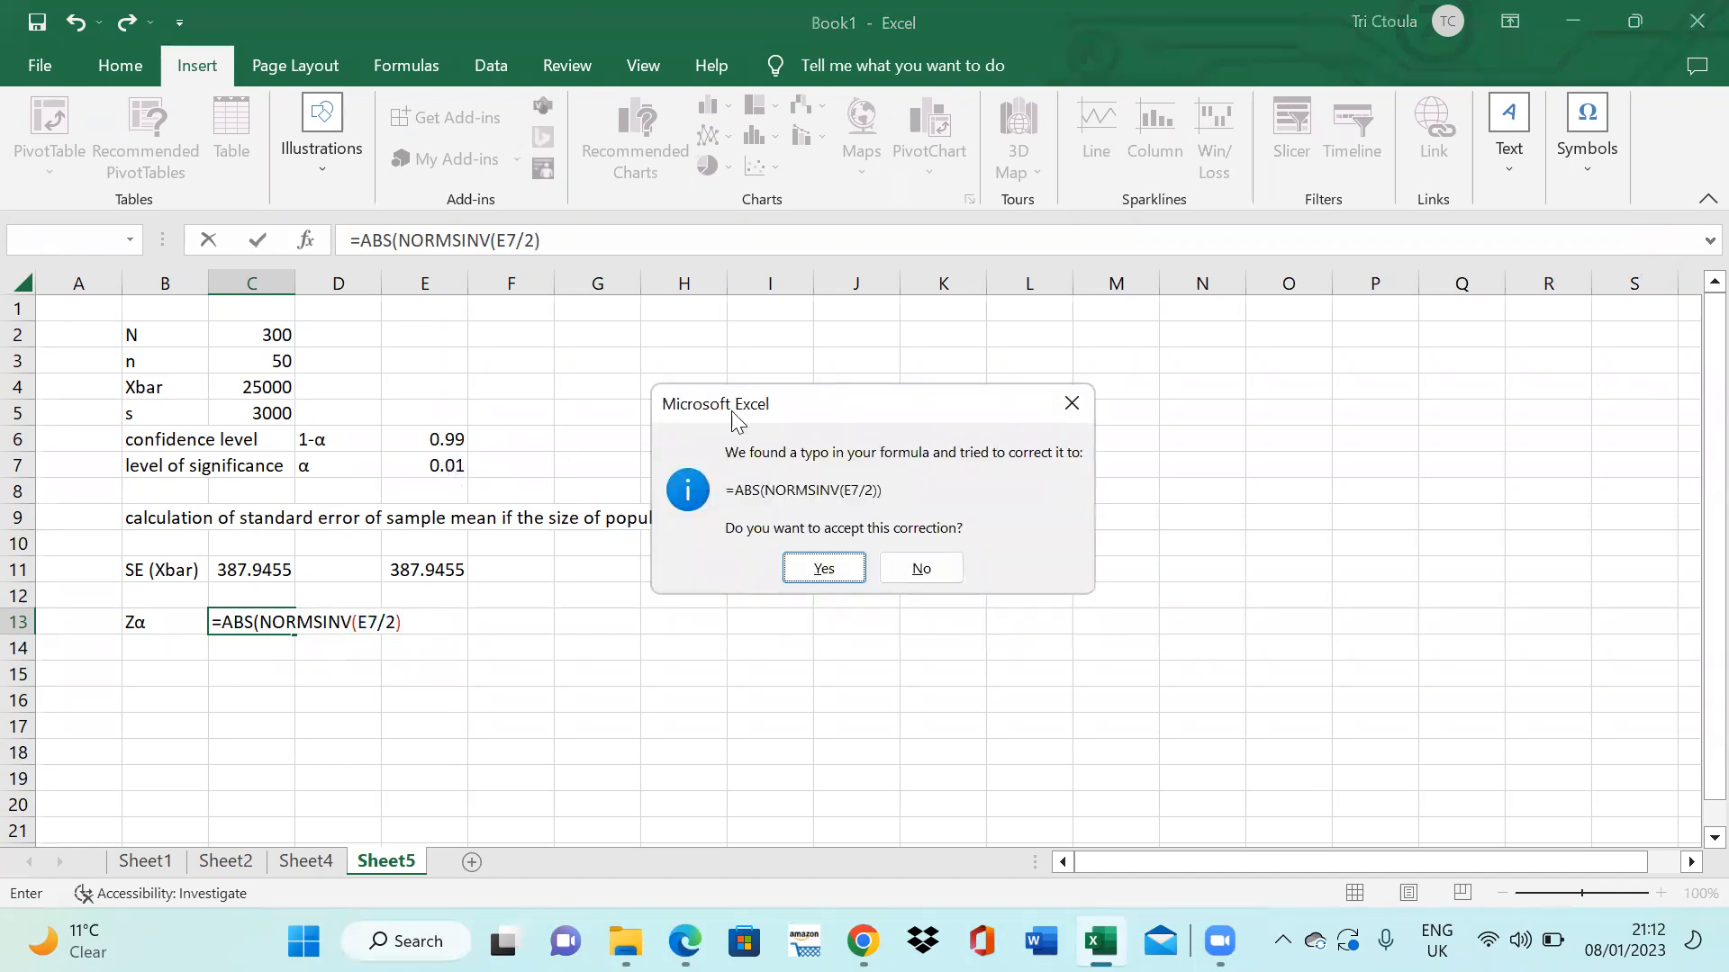
{"action": "left_click", "coordinate": [834, 573]}
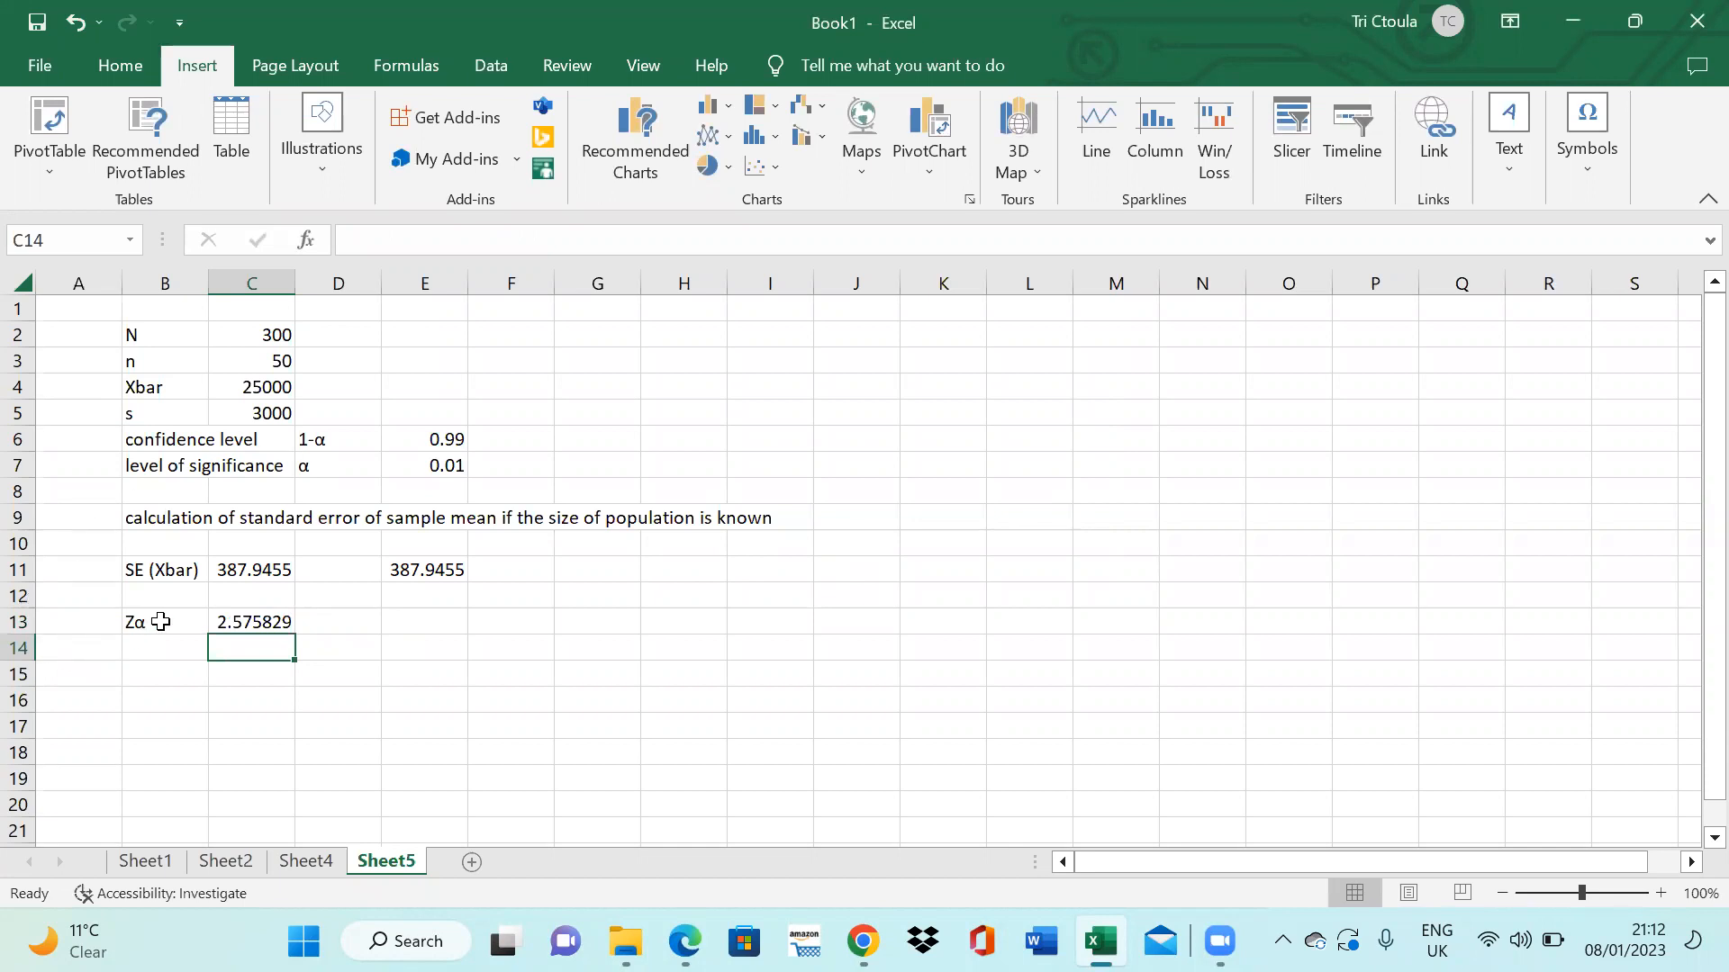
- Enter the heading "estimation of true population mean" in cell L5
{"action": "left_click", "coordinate": [1010, 415]}
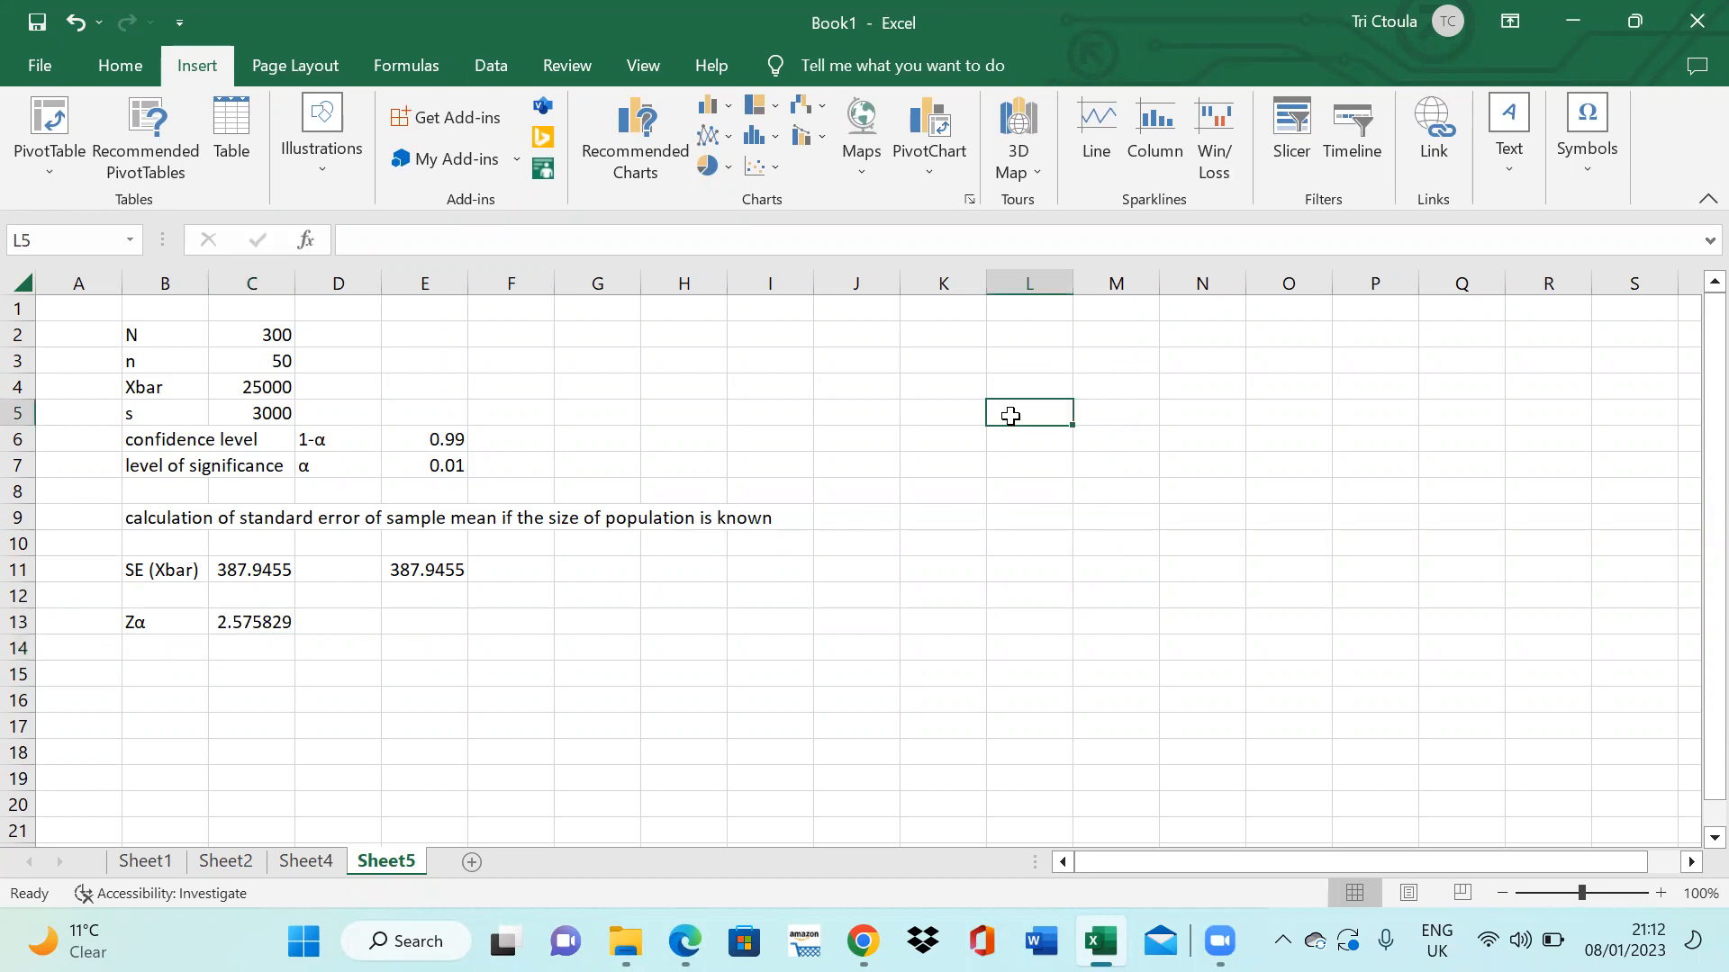
{"action": "type", "text": "estimati"}
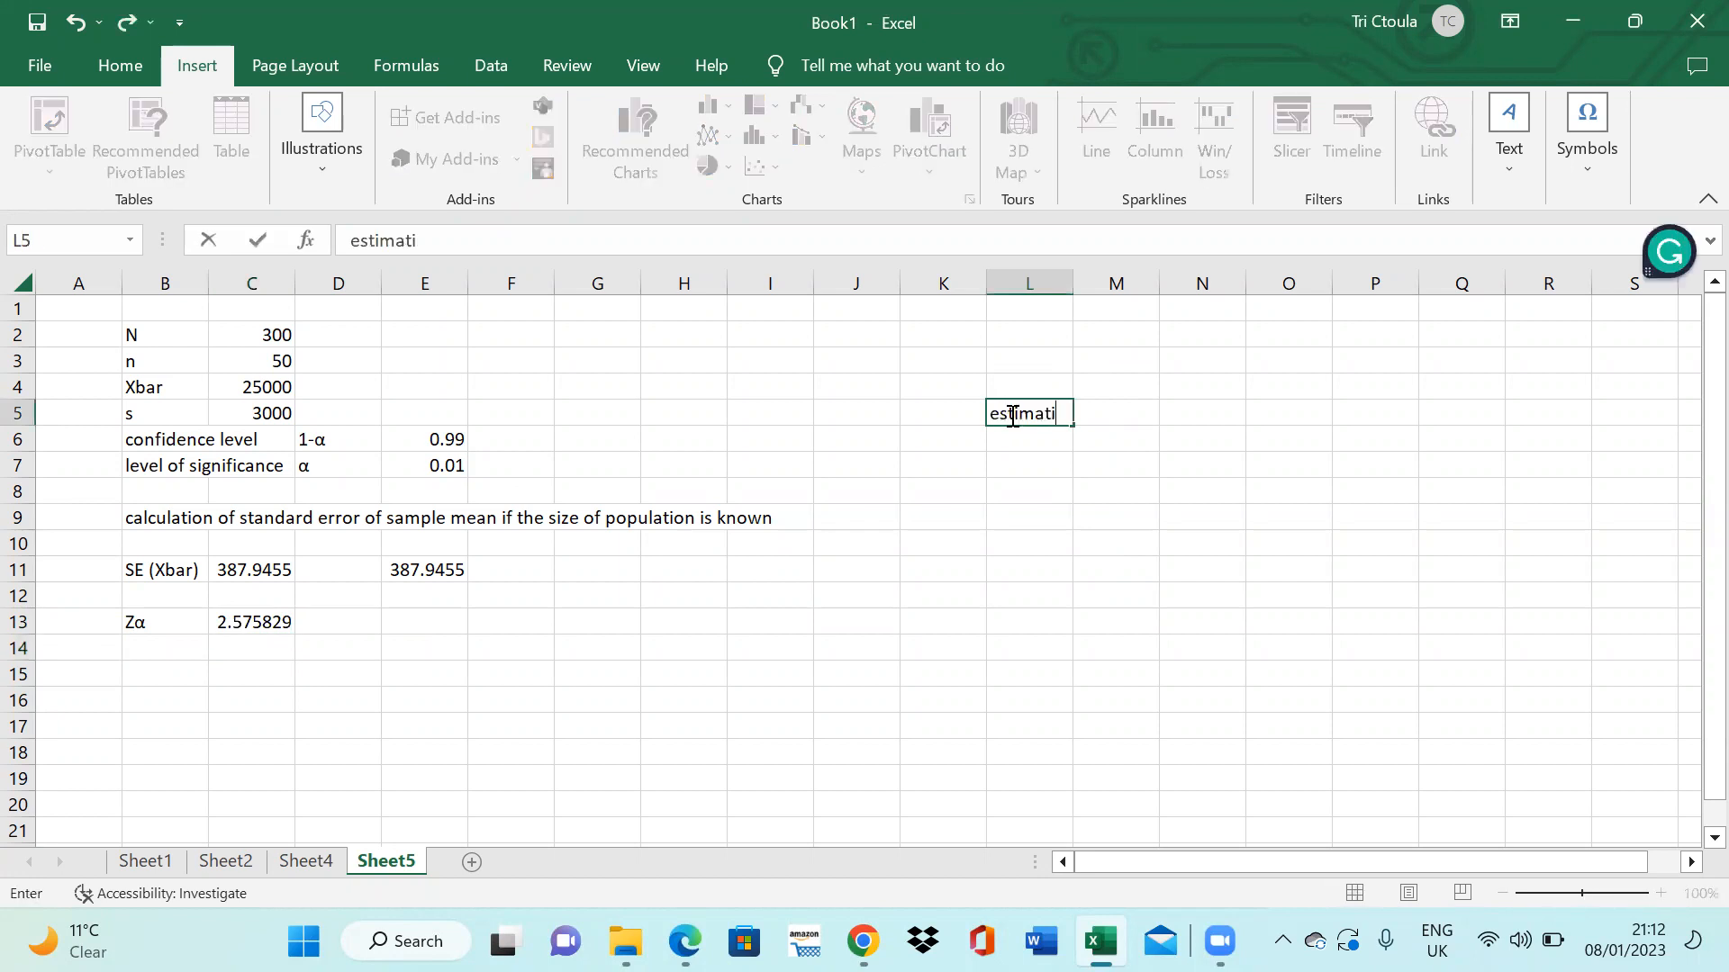
{"action": "type", "text": "on of true populat"}
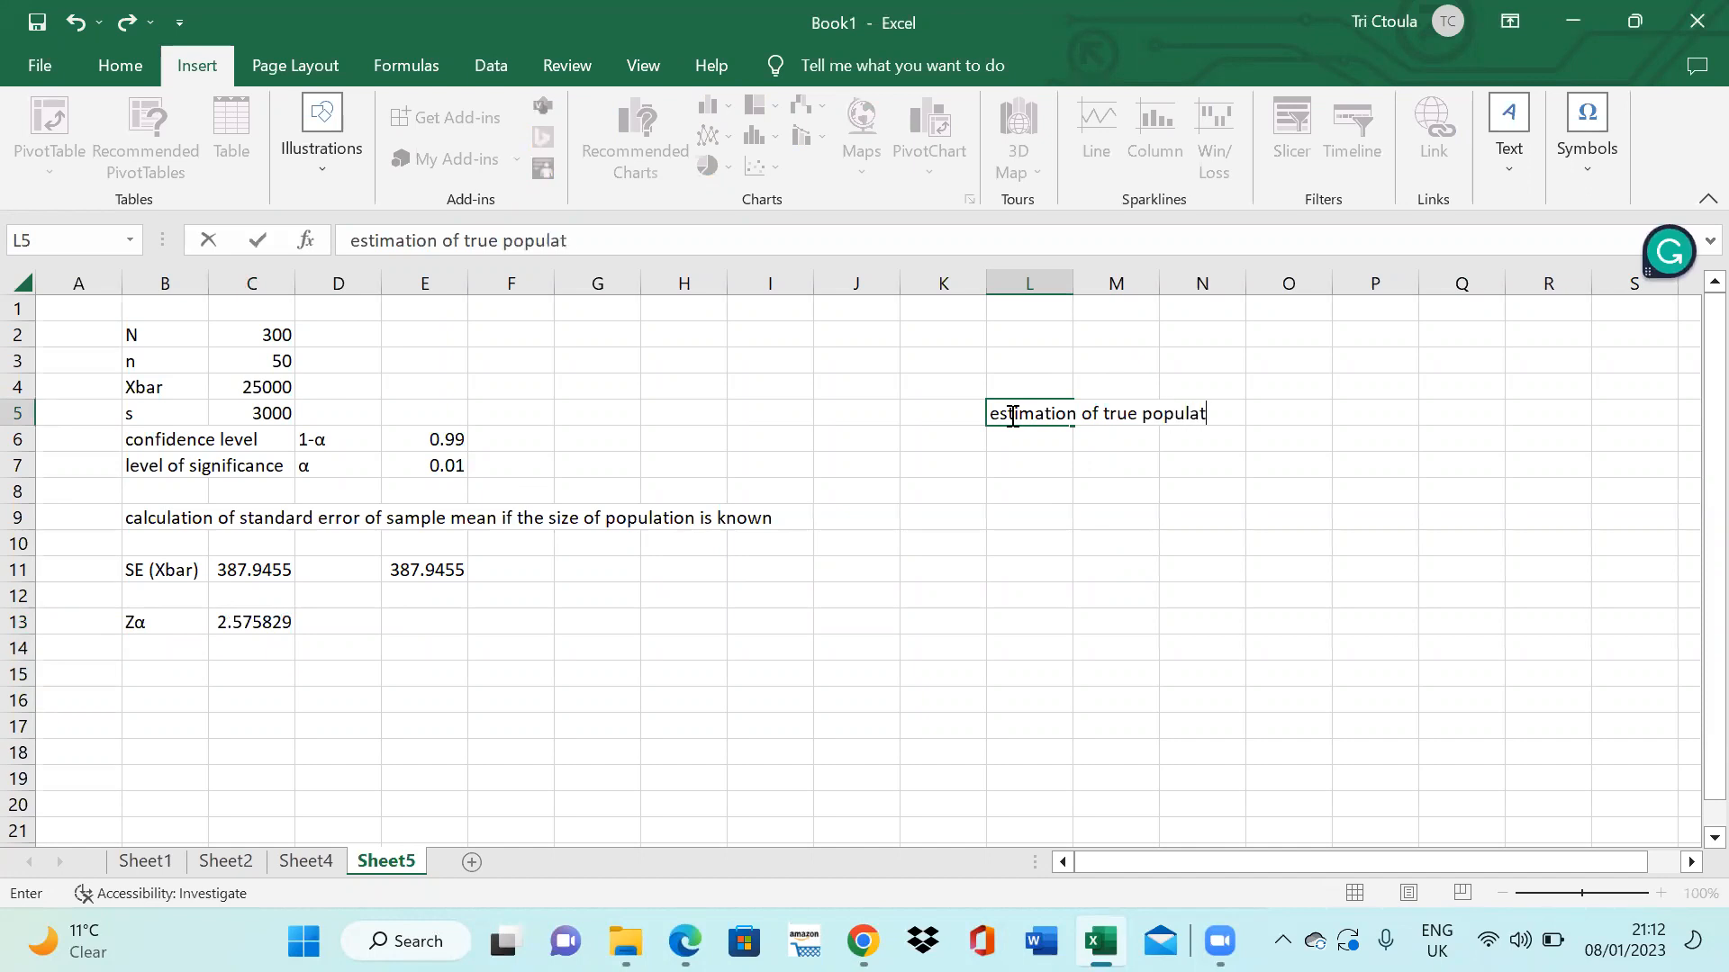
{"action": "type", "text": "ion mean"}
{"action": "key", "text": "ctrl+Return"}
- Enter the label "lower limit of population mean" in cell K7
{"action": "left_click", "coordinate": [942, 470]}
{"action": "type", "text": "lowe"}
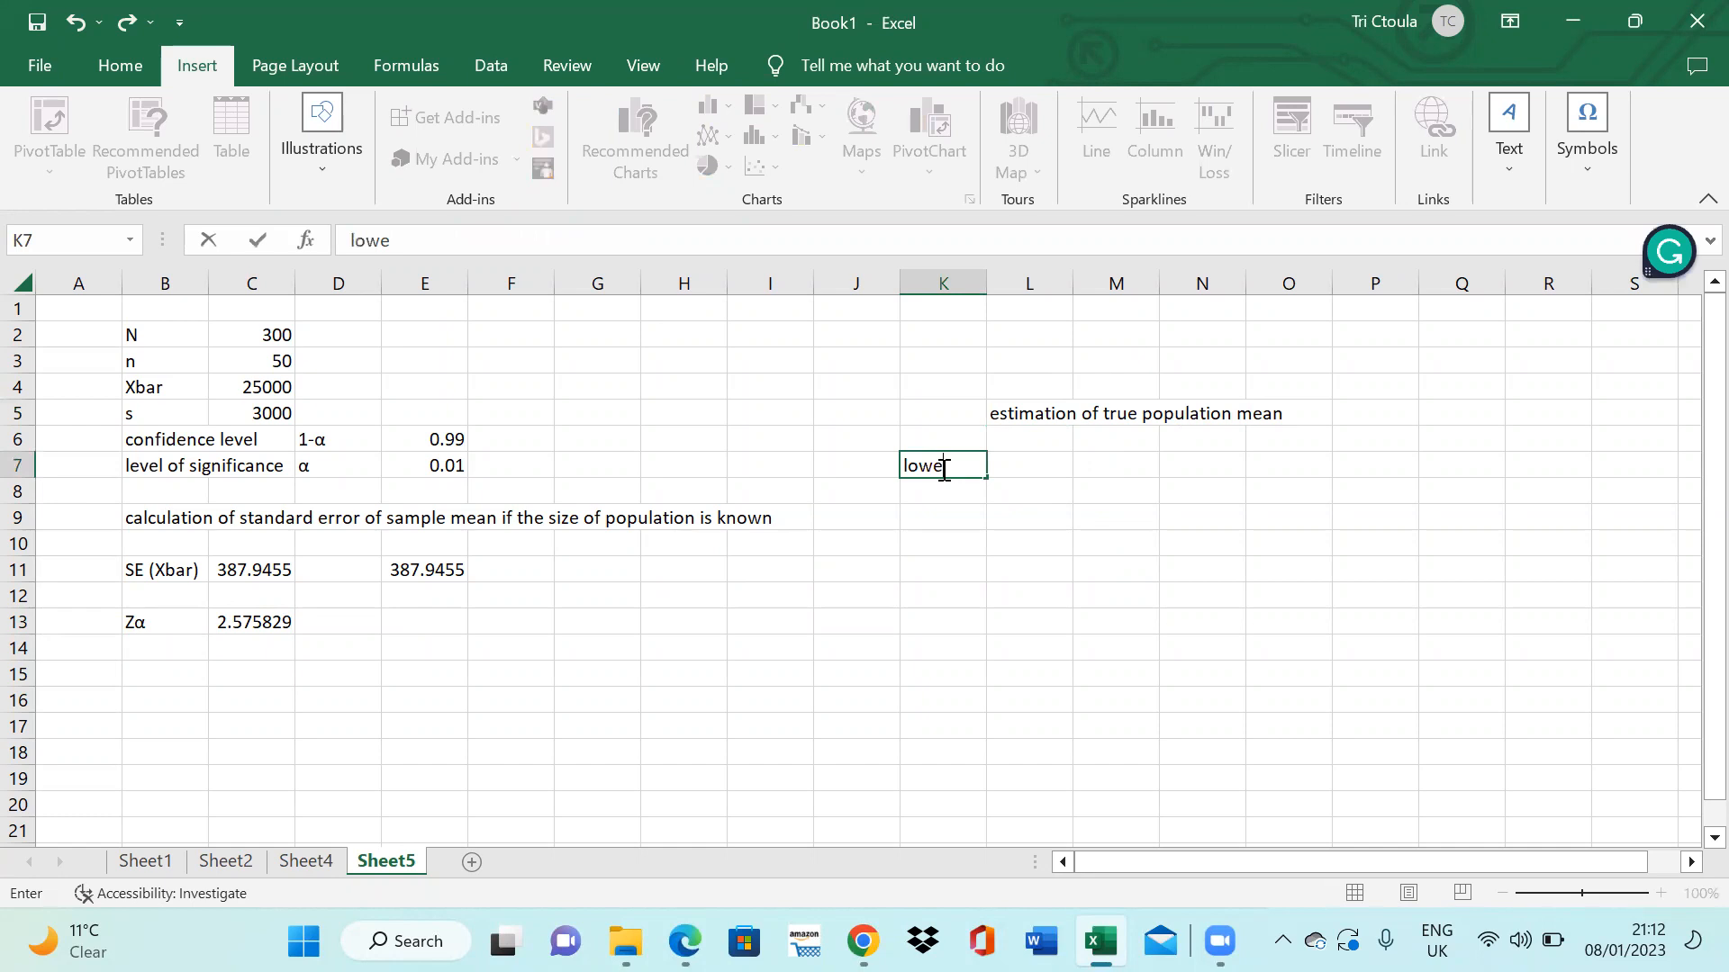
{"action": "type", "text": "r limit of population mean"}
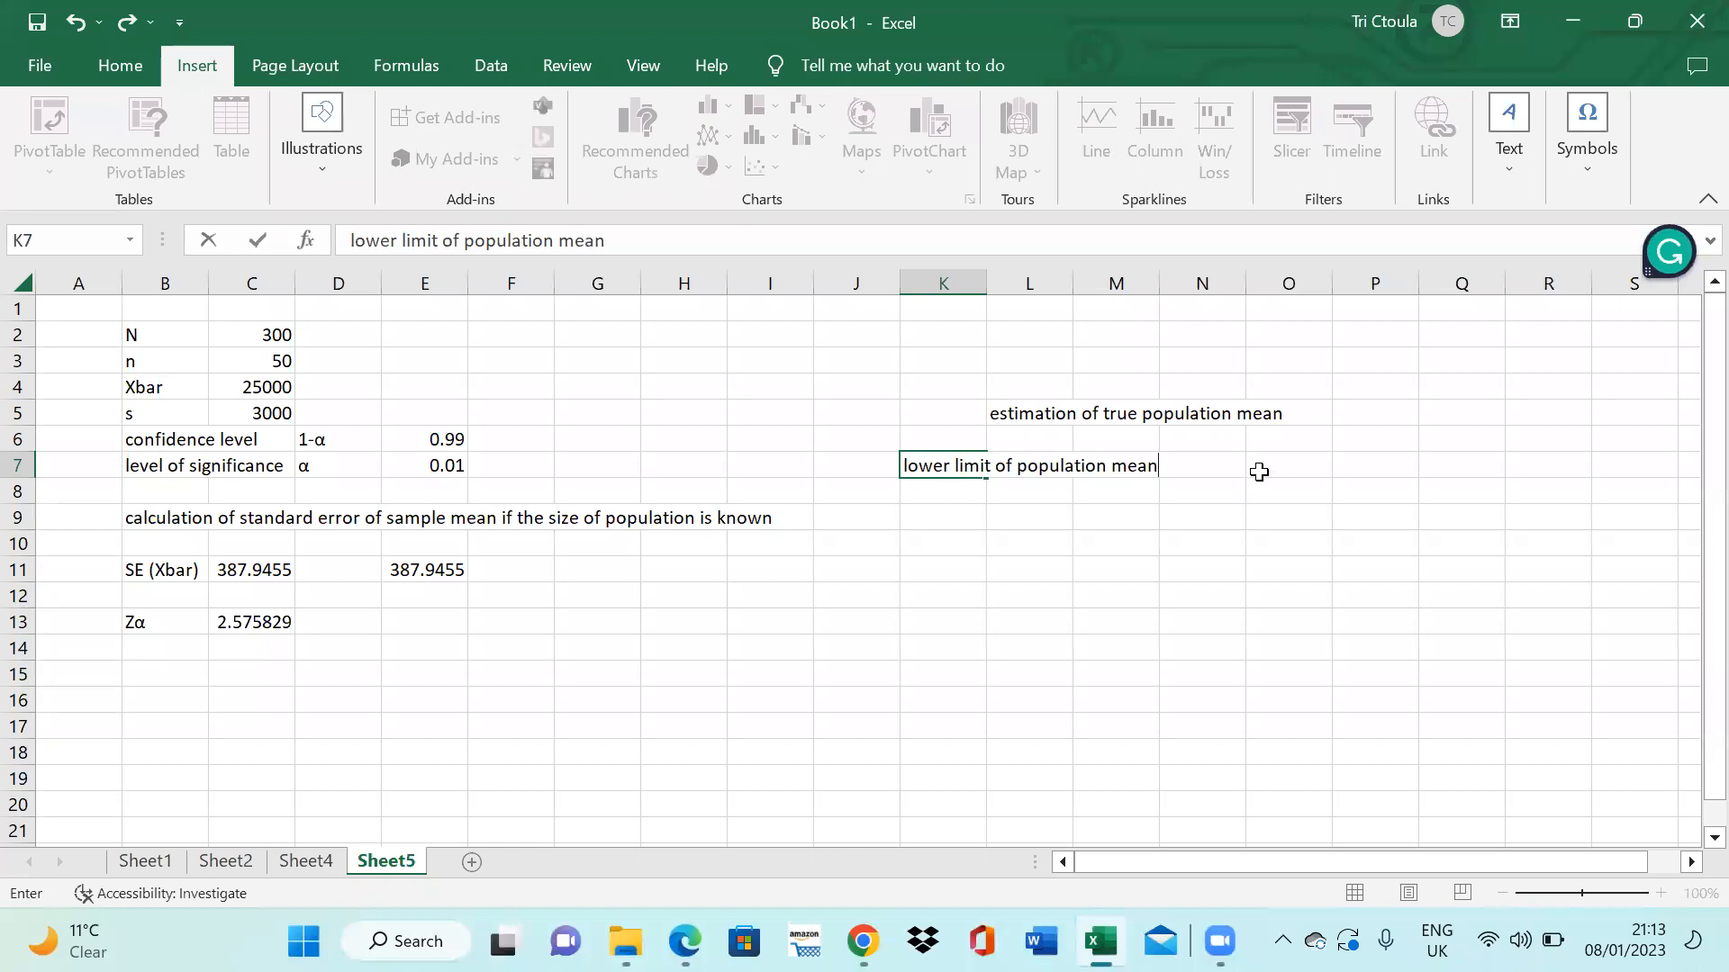
- Calculate the lower limit of the population mean in O7 with the formula =C4-C13*C11
{"action": "left_click", "coordinate": [1259, 470]}
{"action": "type", "text": "="}
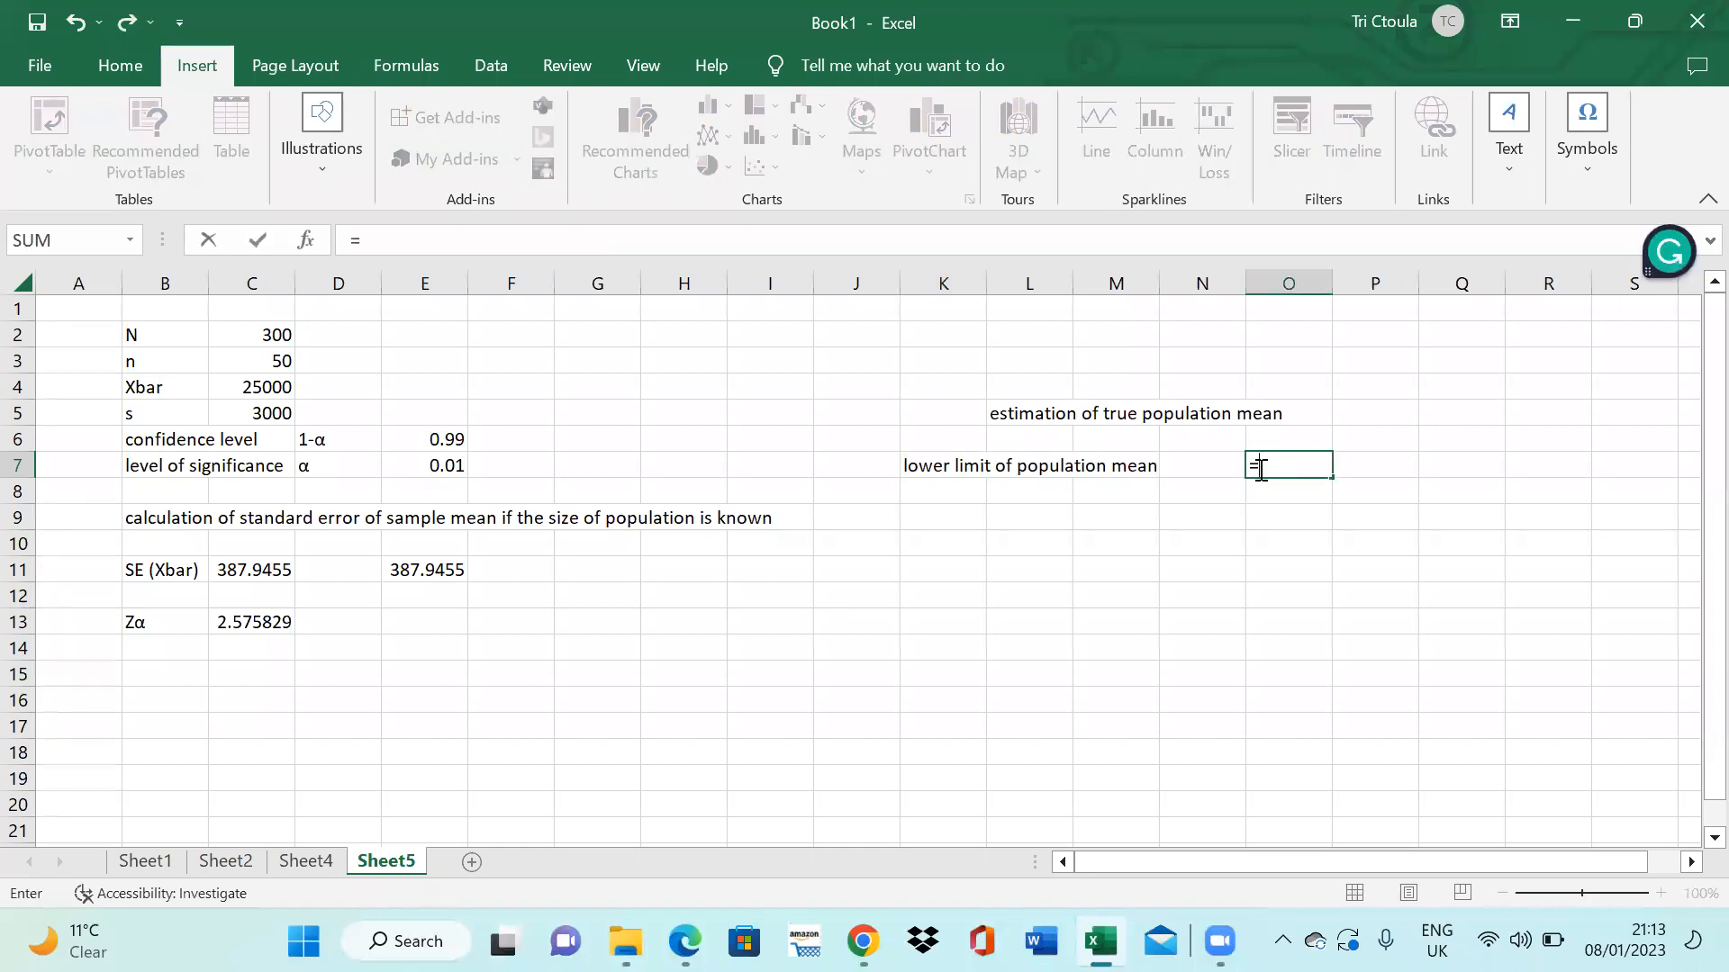
{"action": "left_click", "coordinate": [280, 384]}
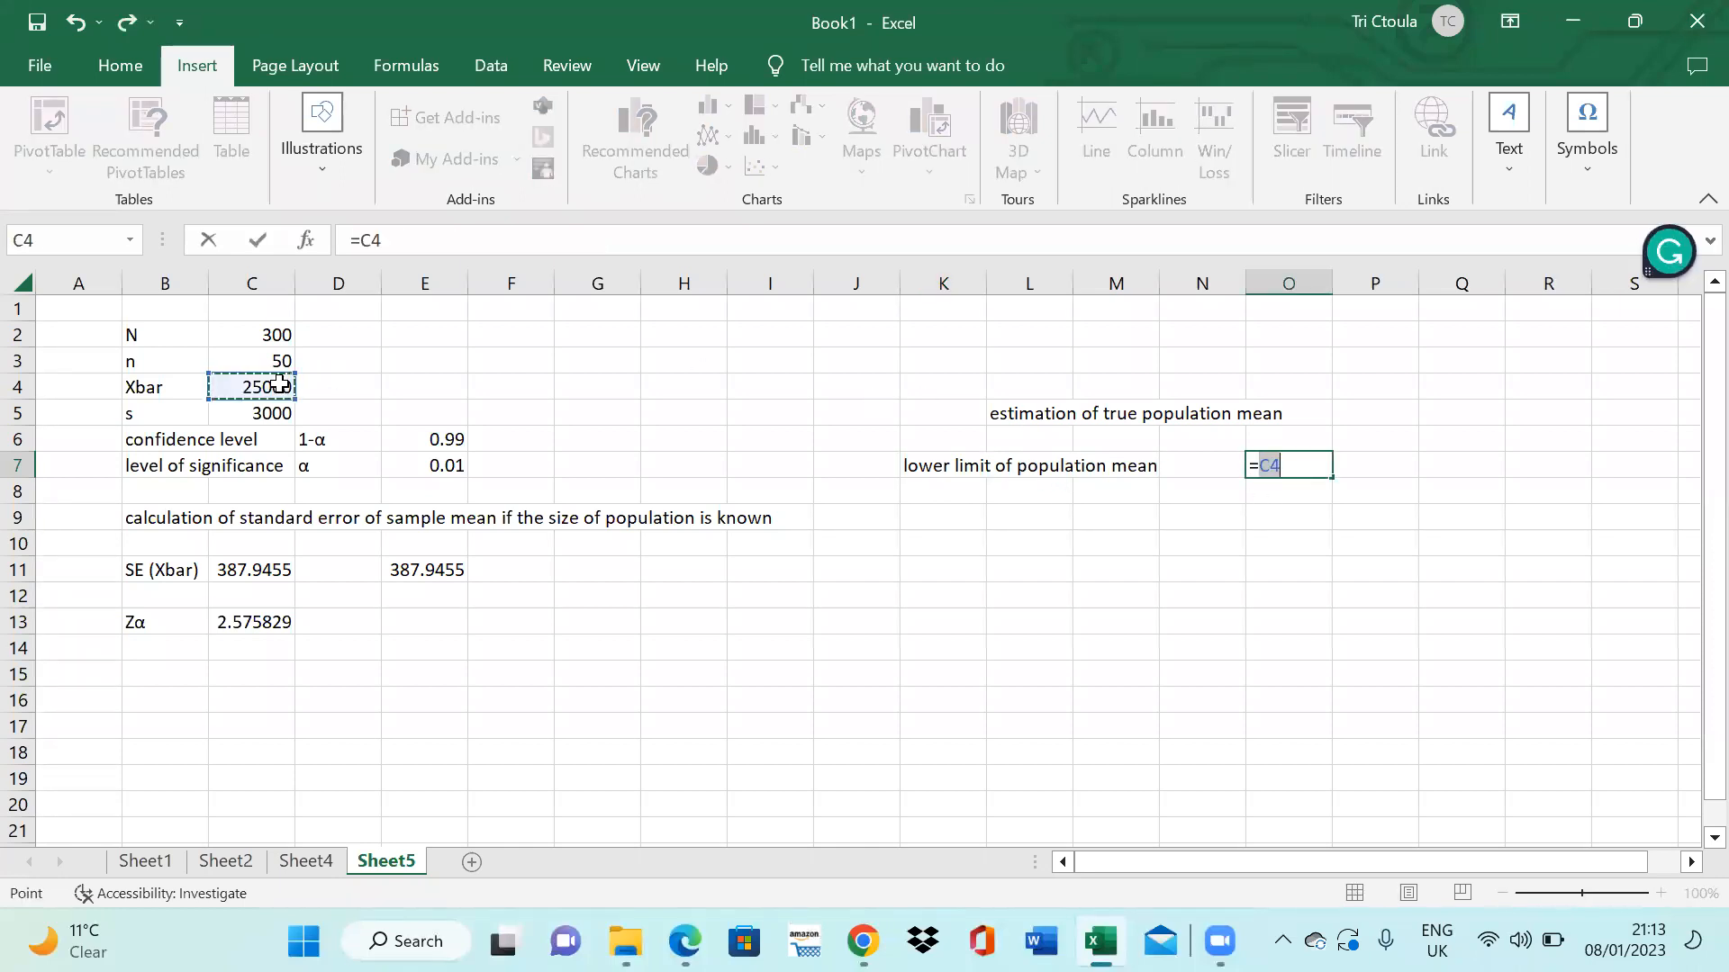
{"action": "type", "text": "-"}
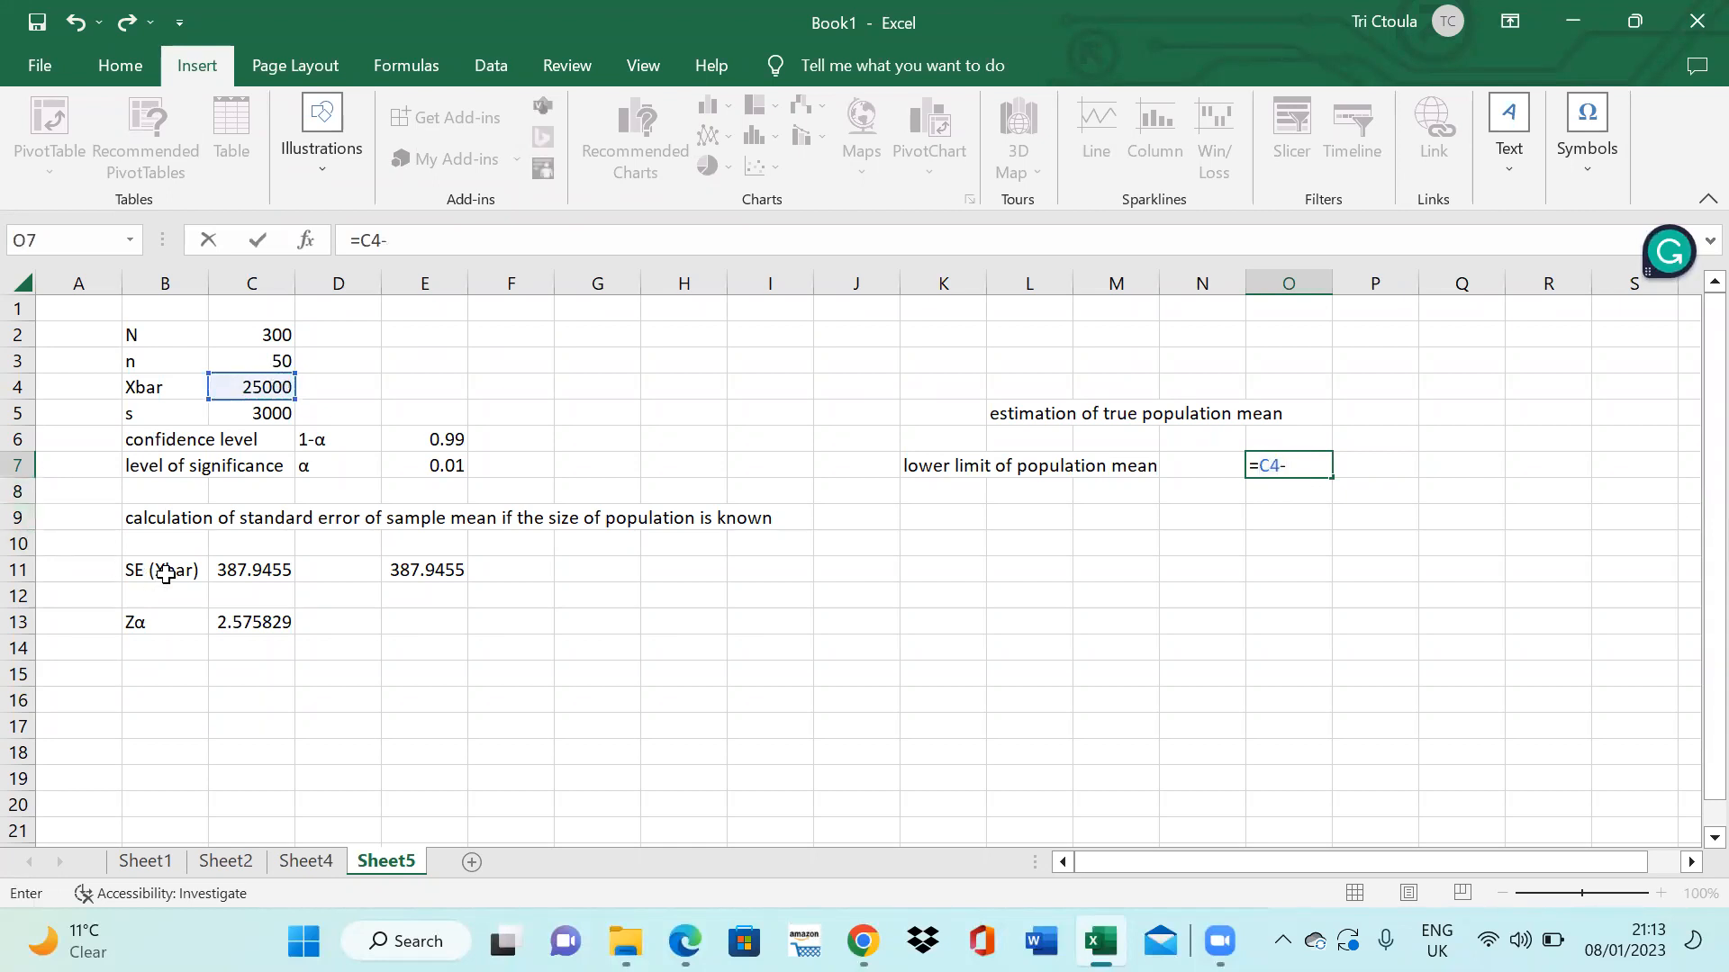
{"action": "left_click", "coordinate": [250, 625]}
{"action": "type", "text": "*"}
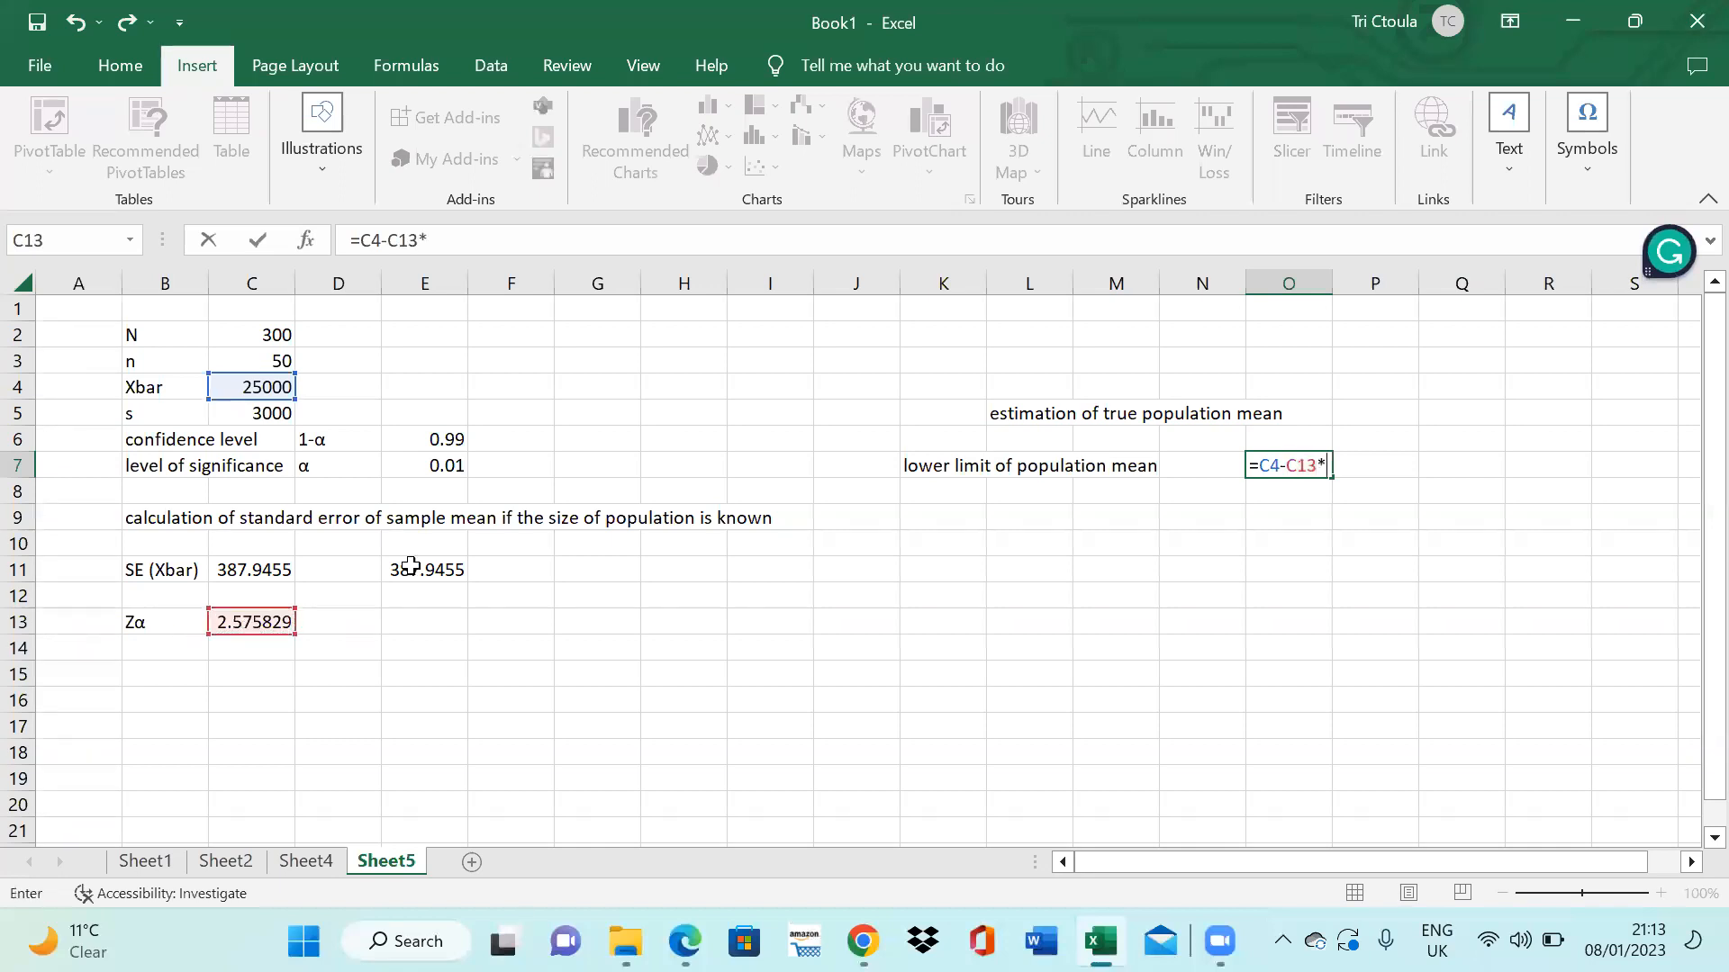
{"action": "left_click", "coordinate": [260, 569]}
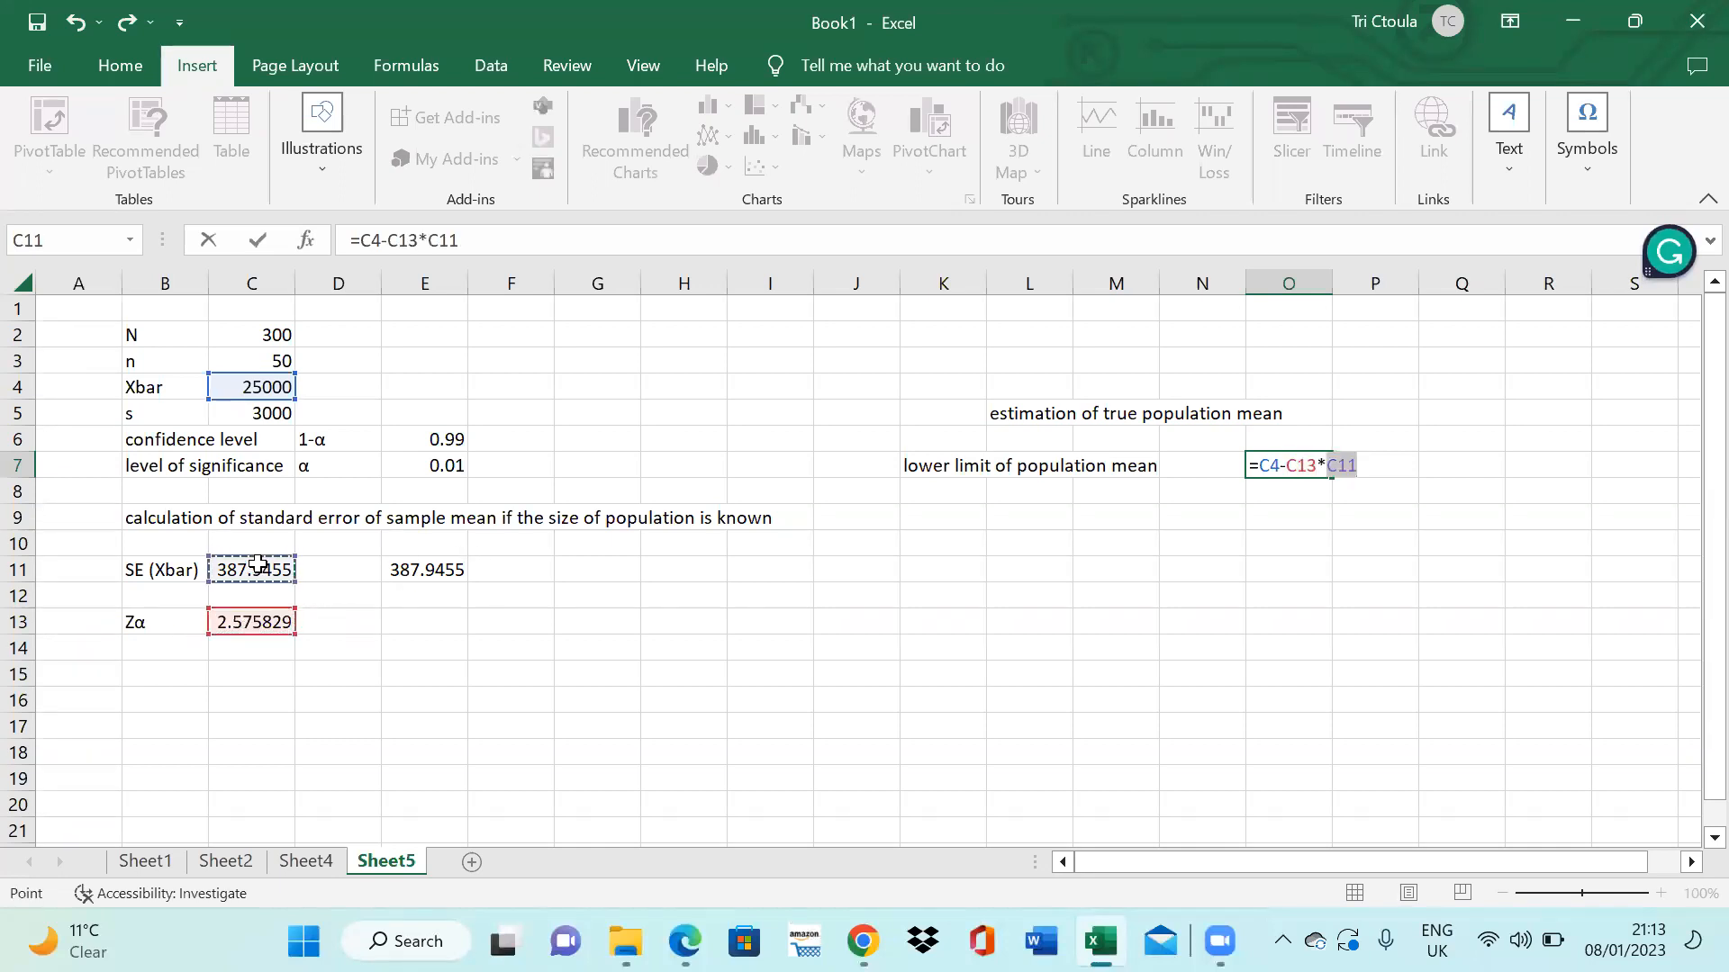
{"action": "key", "text": "Return"}
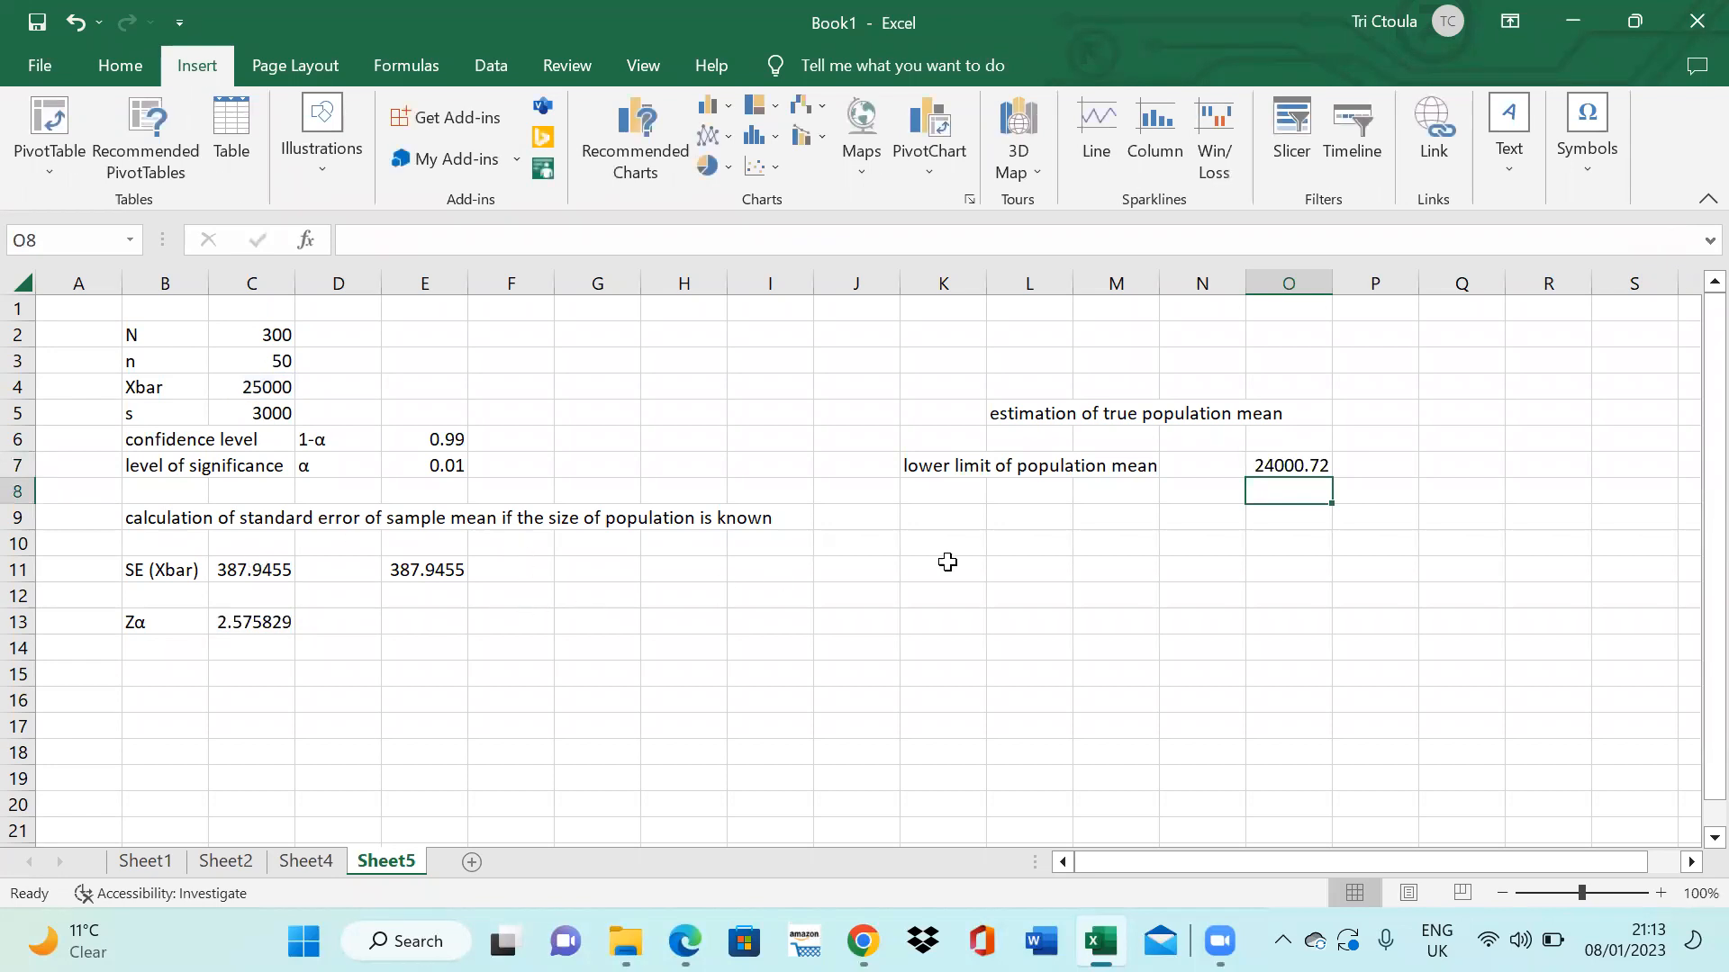
- Enter the label "upper limit of population mean" in cell K8
{"action": "left_click", "coordinate": [945, 495]}
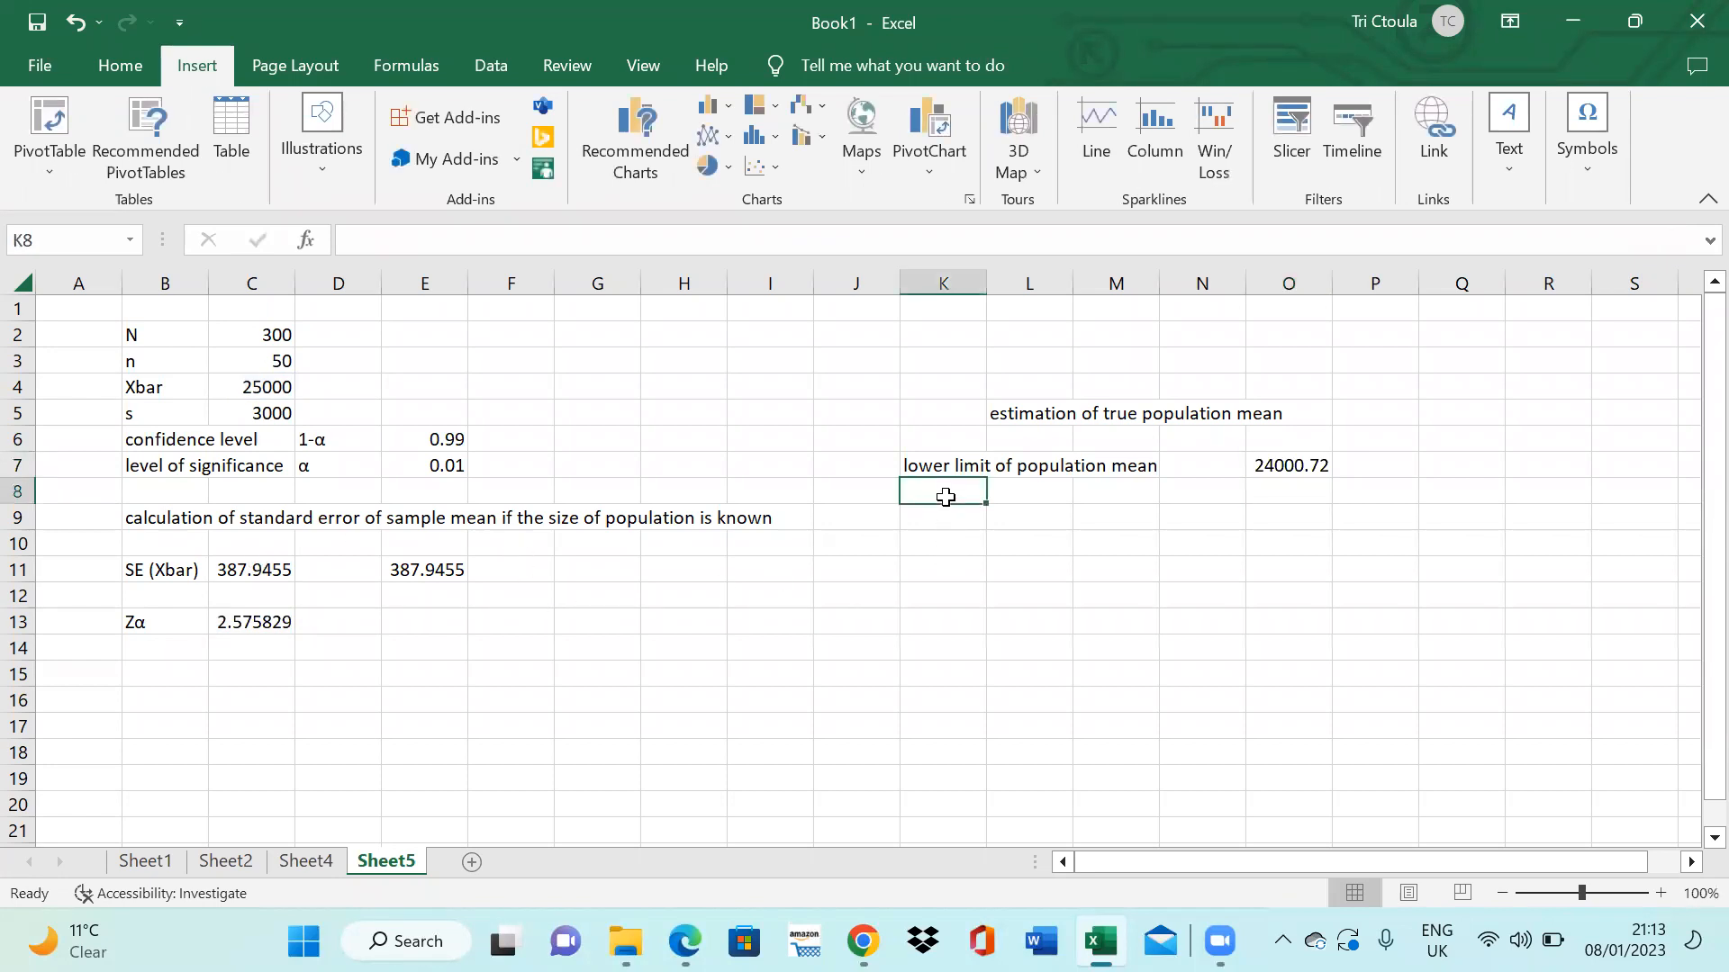
{"action": "type", "text": "upper li"}
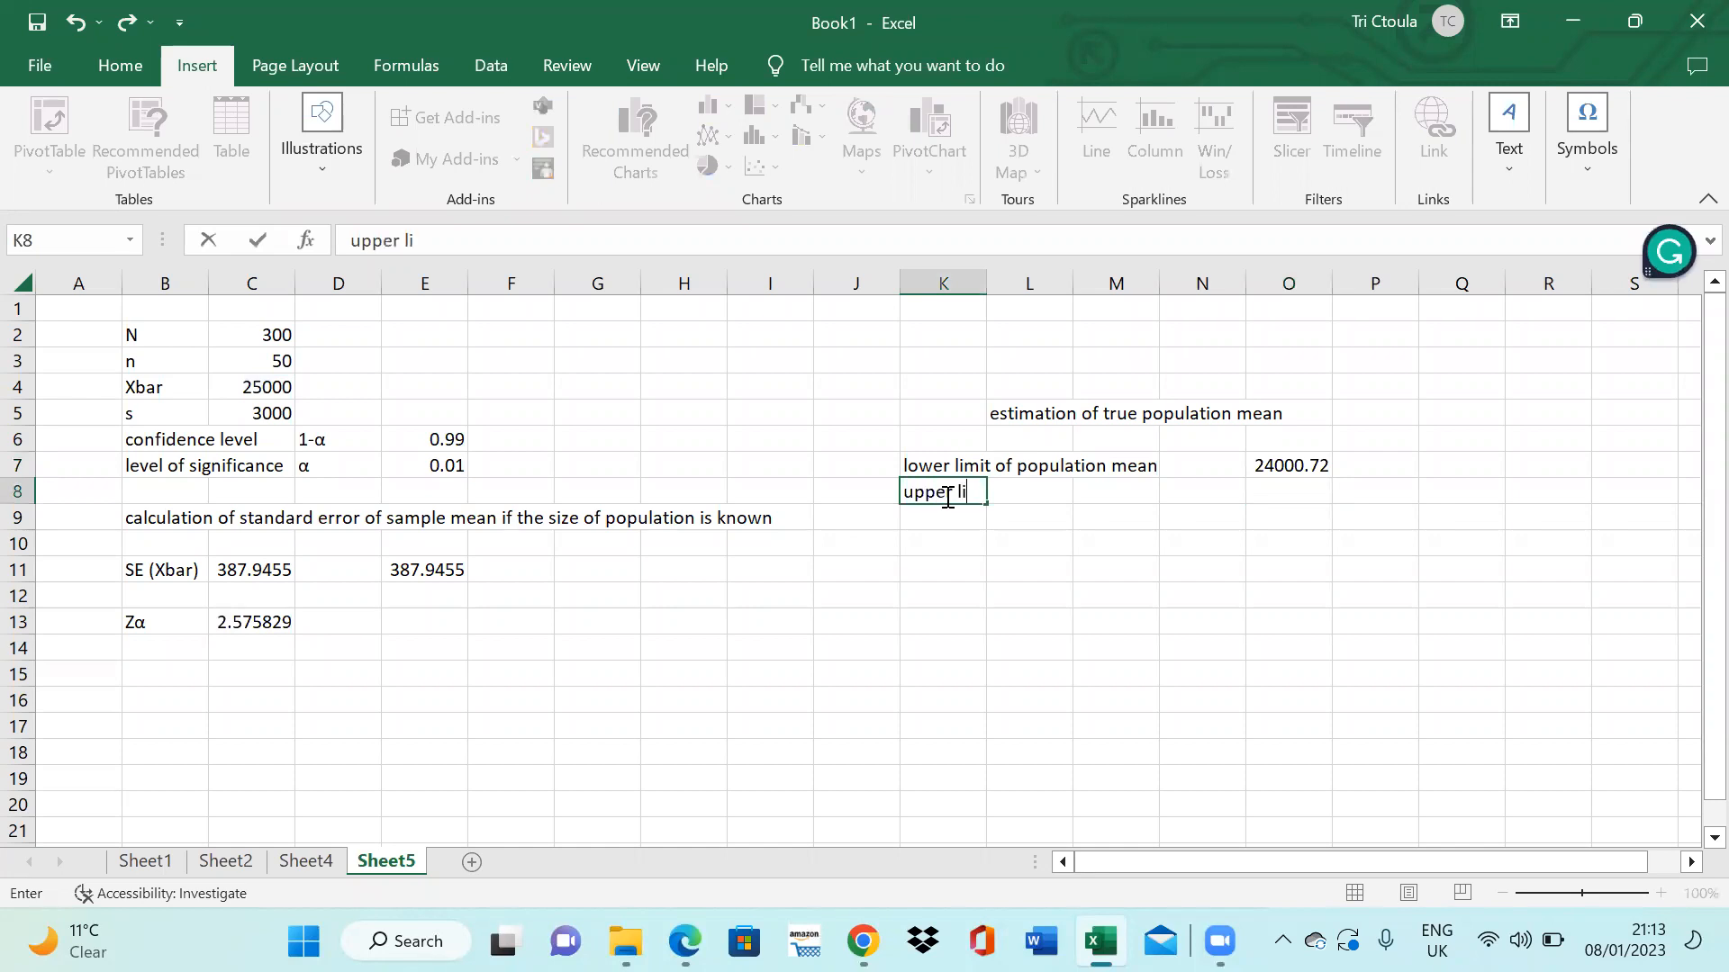
{"action": "type", "text": "mit of population "}
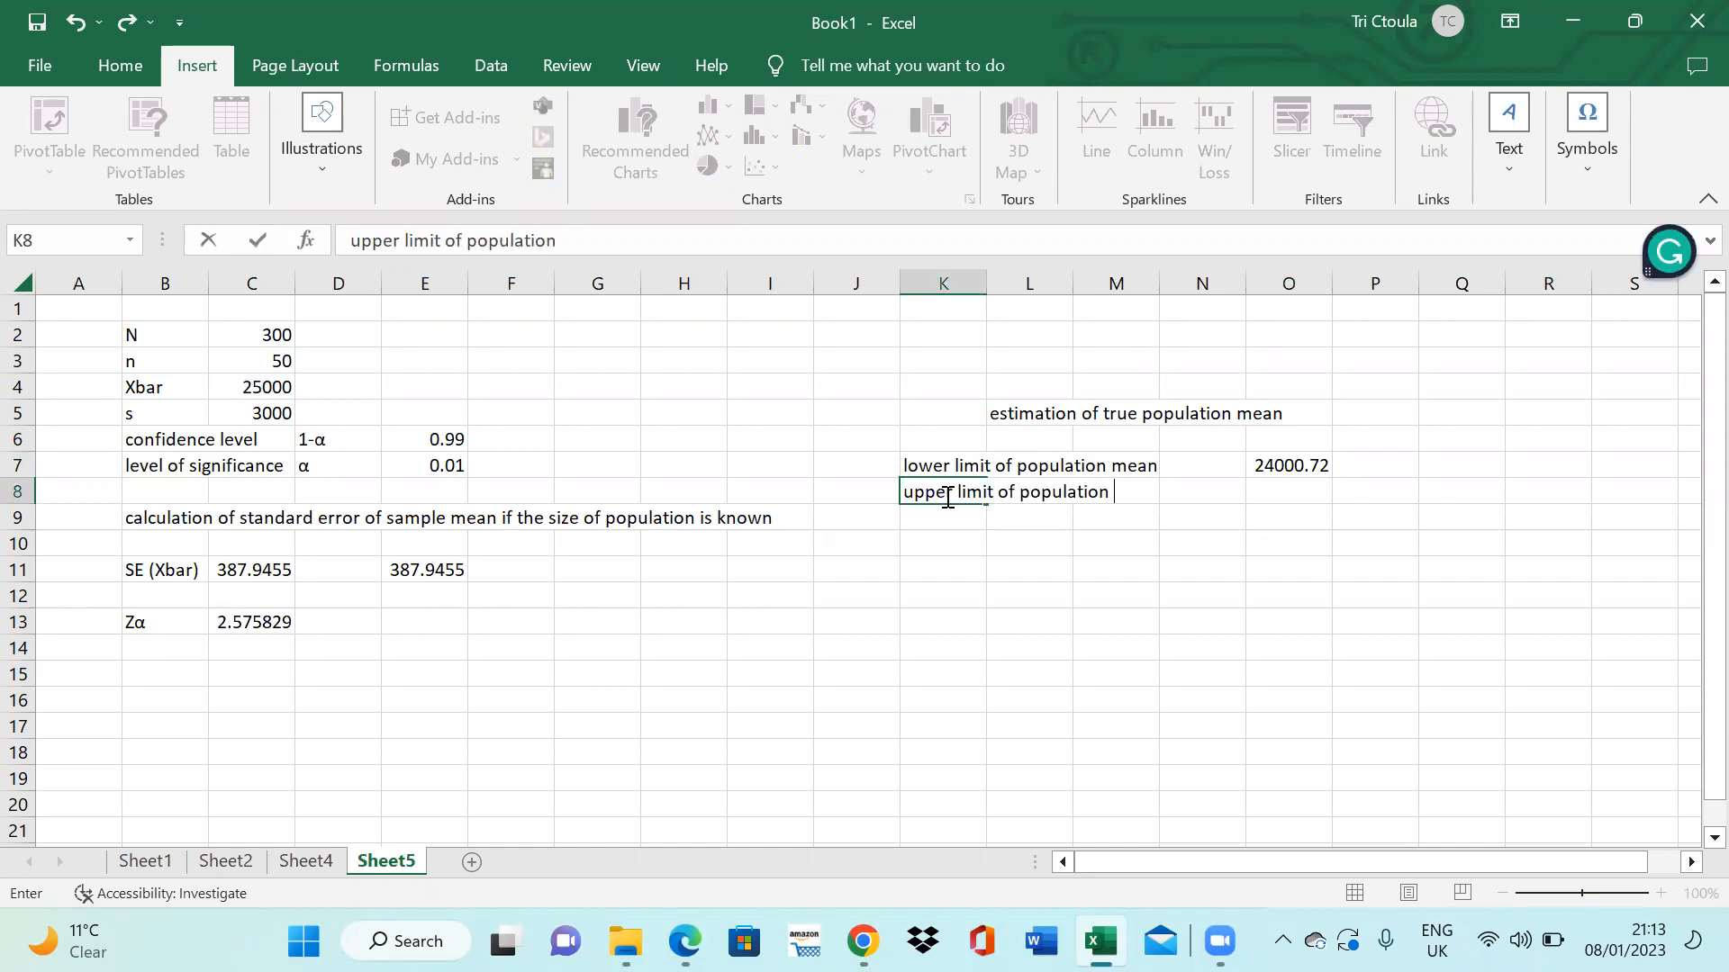
{"action": "type", "text": "mean"}
- Calculate the upper limit of the population mean in O8 with the formula =C4+C13*C11
{"action": "left_click", "coordinate": [1279, 498]}
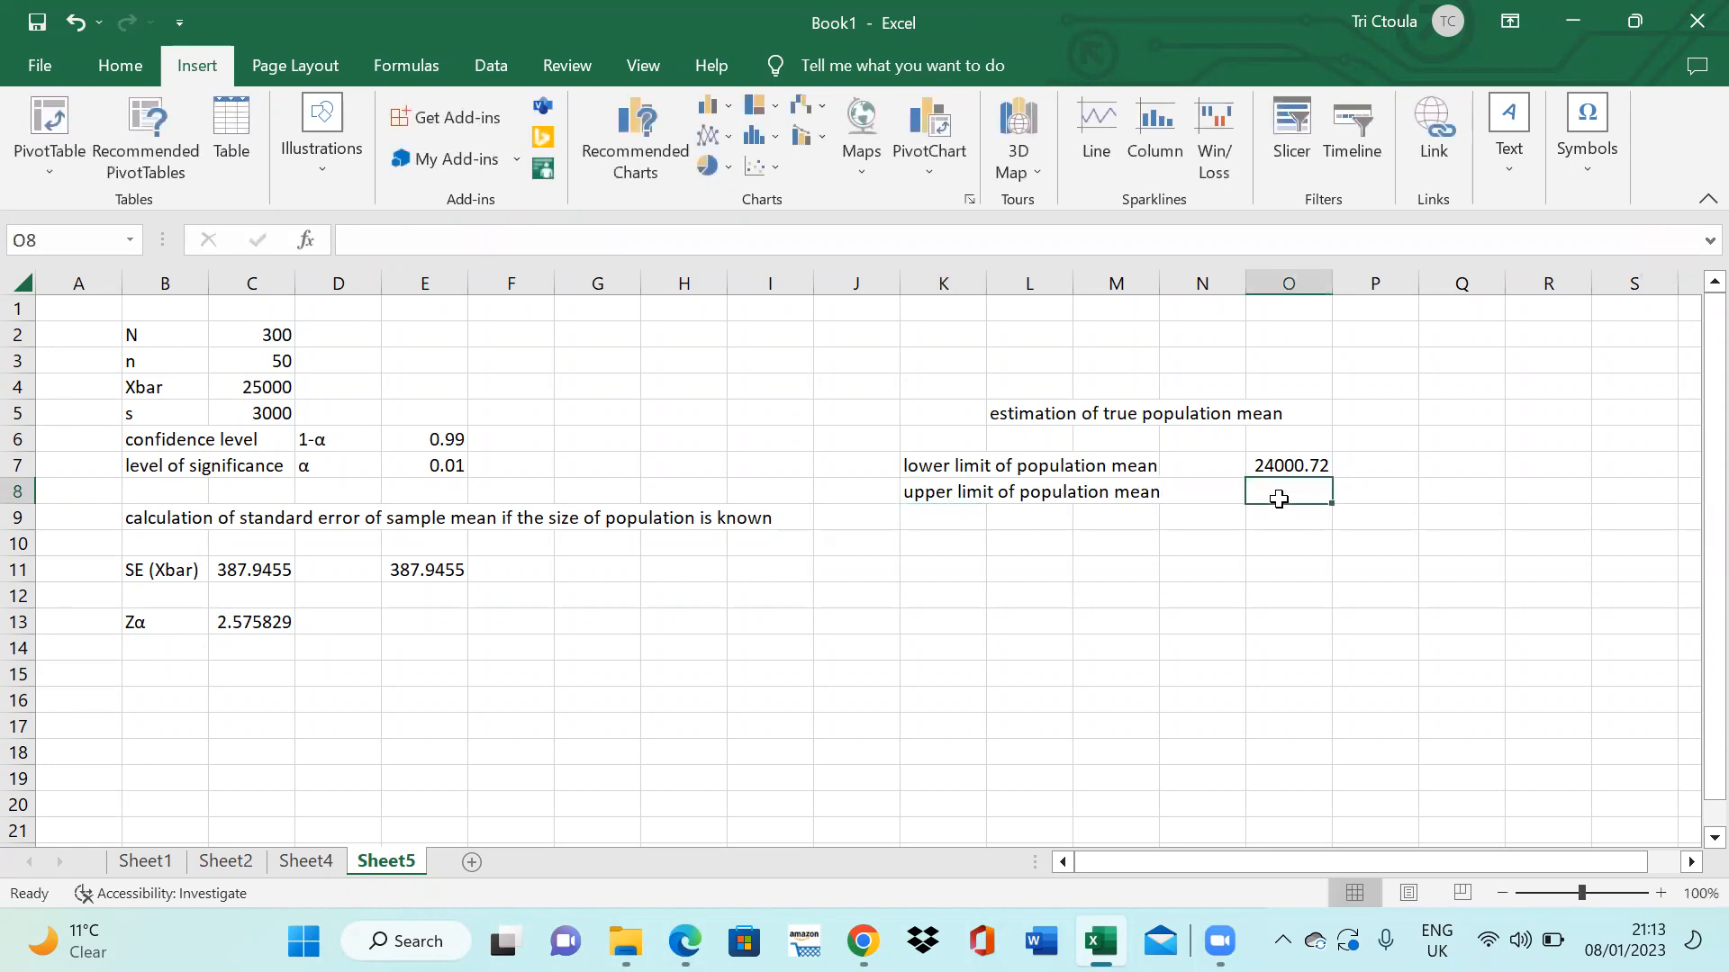
{"action": "type", "text": "="}
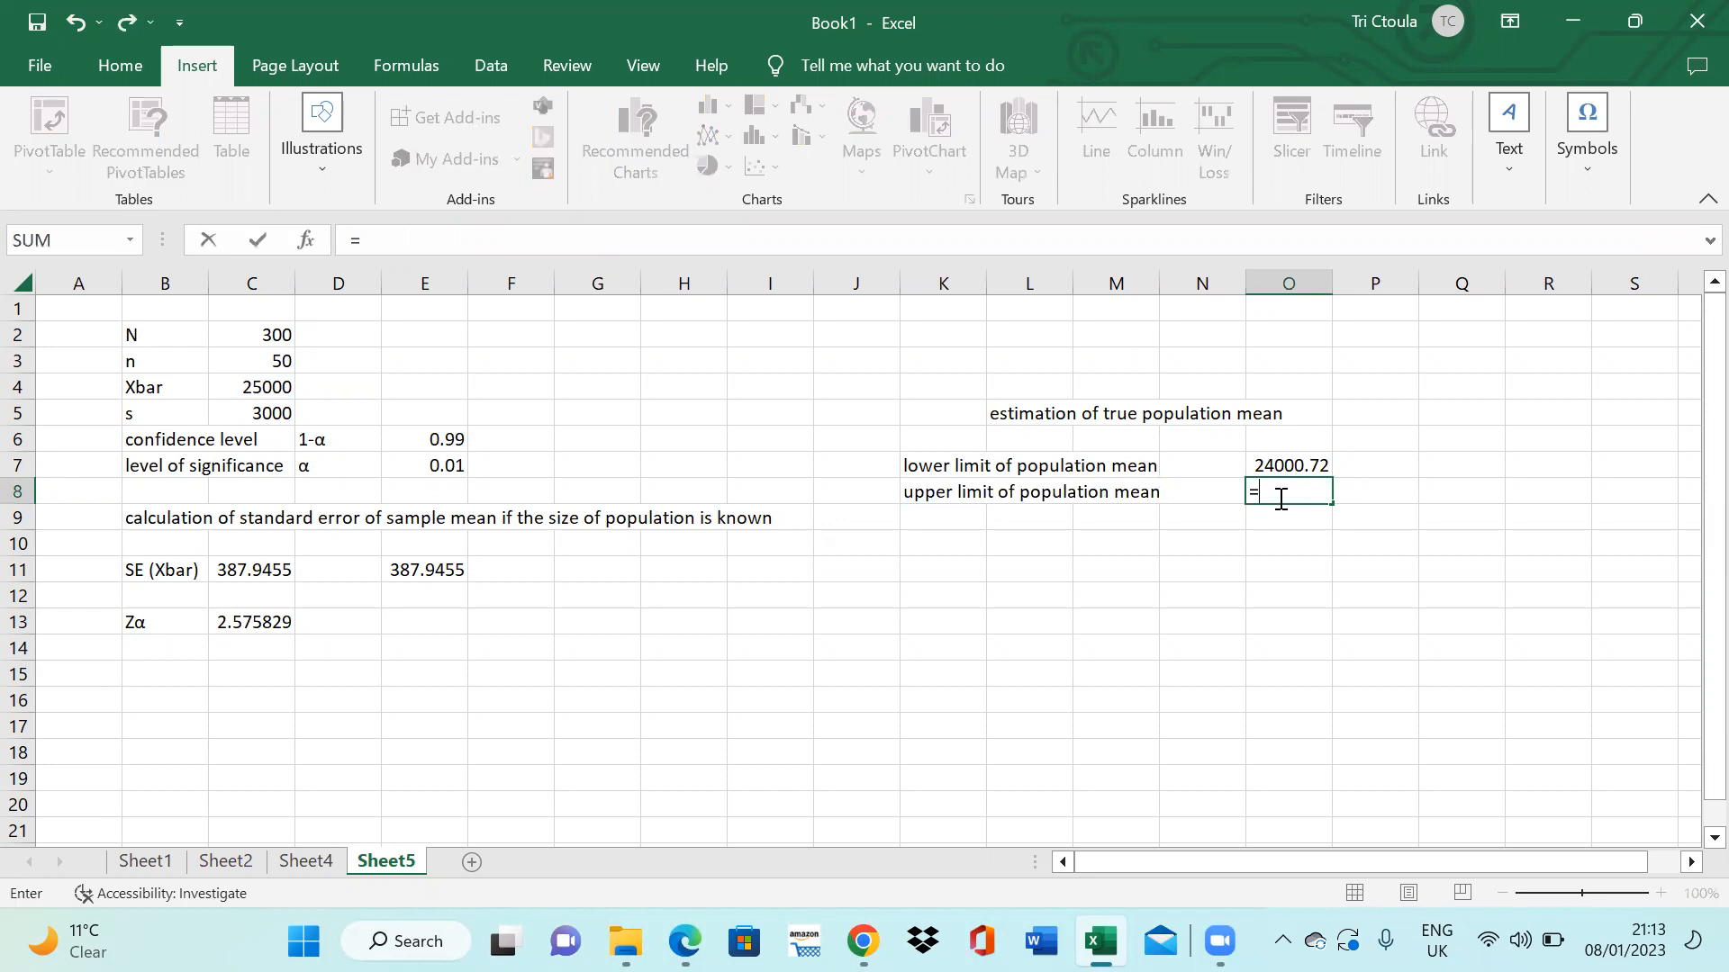
{"action": "left_click", "coordinate": [277, 387]}
{"action": "type", "text": "+"}
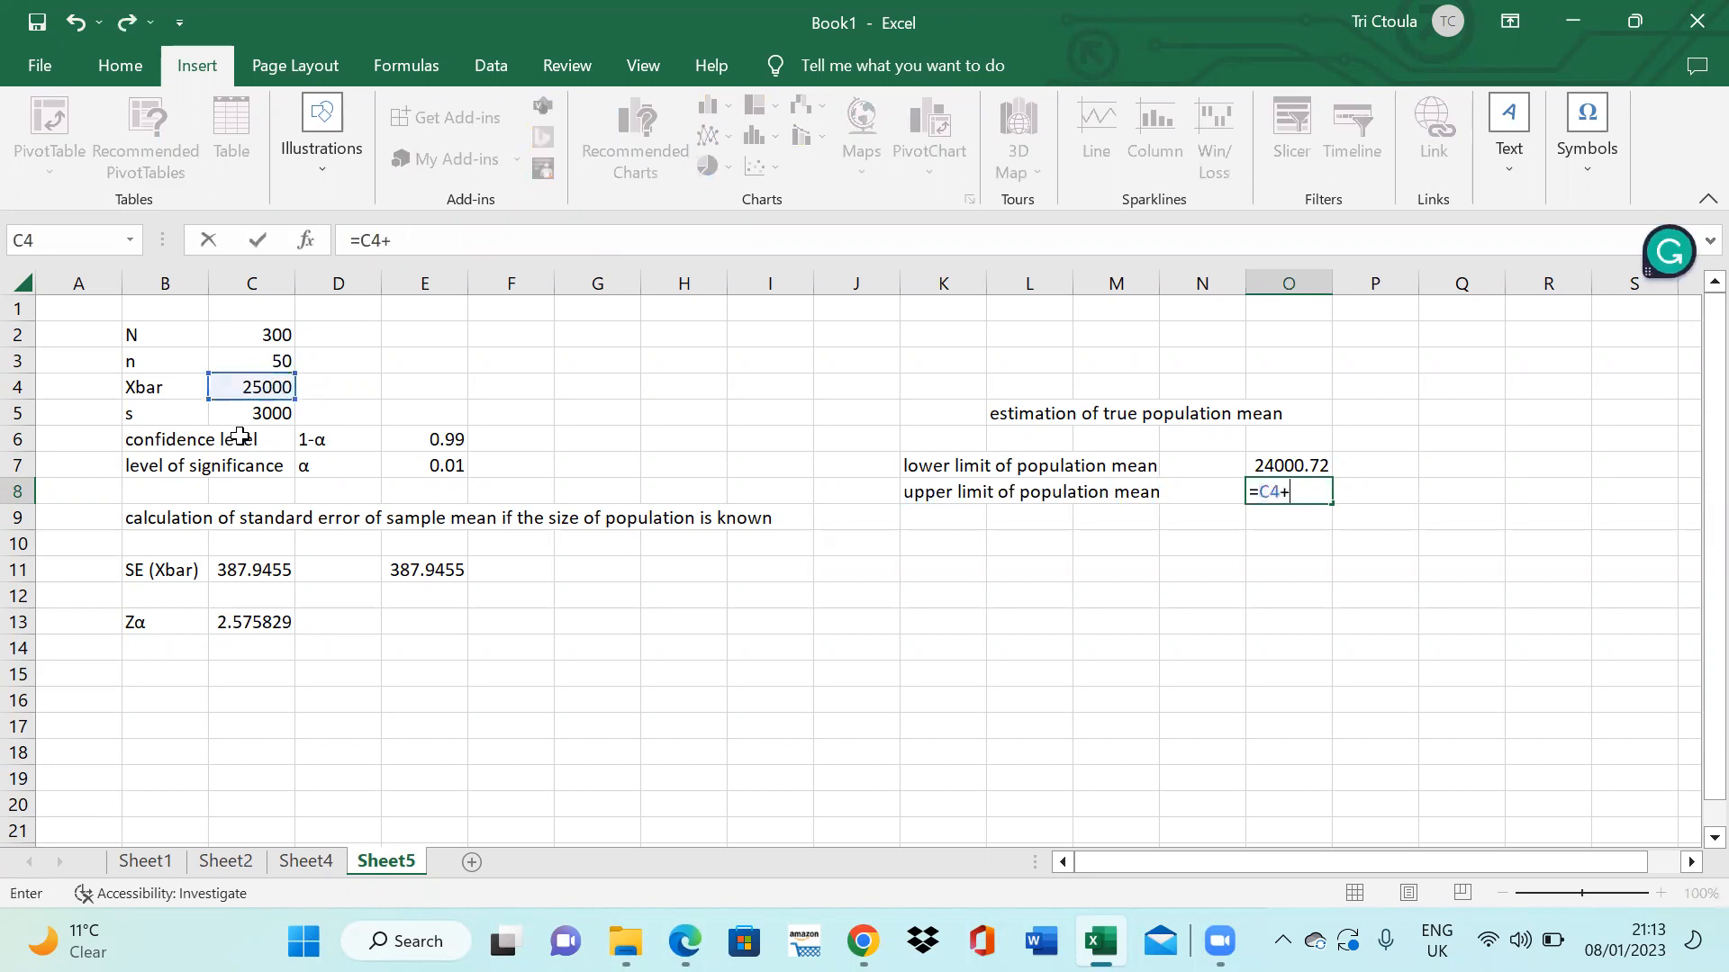
{"action": "left_click", "coordinate": [267, 623]}
{"action": "type", "text": "*"}
{"action": "left_click", "coordinate": [263, 569]}
{"action": "key", "text": "Return"}
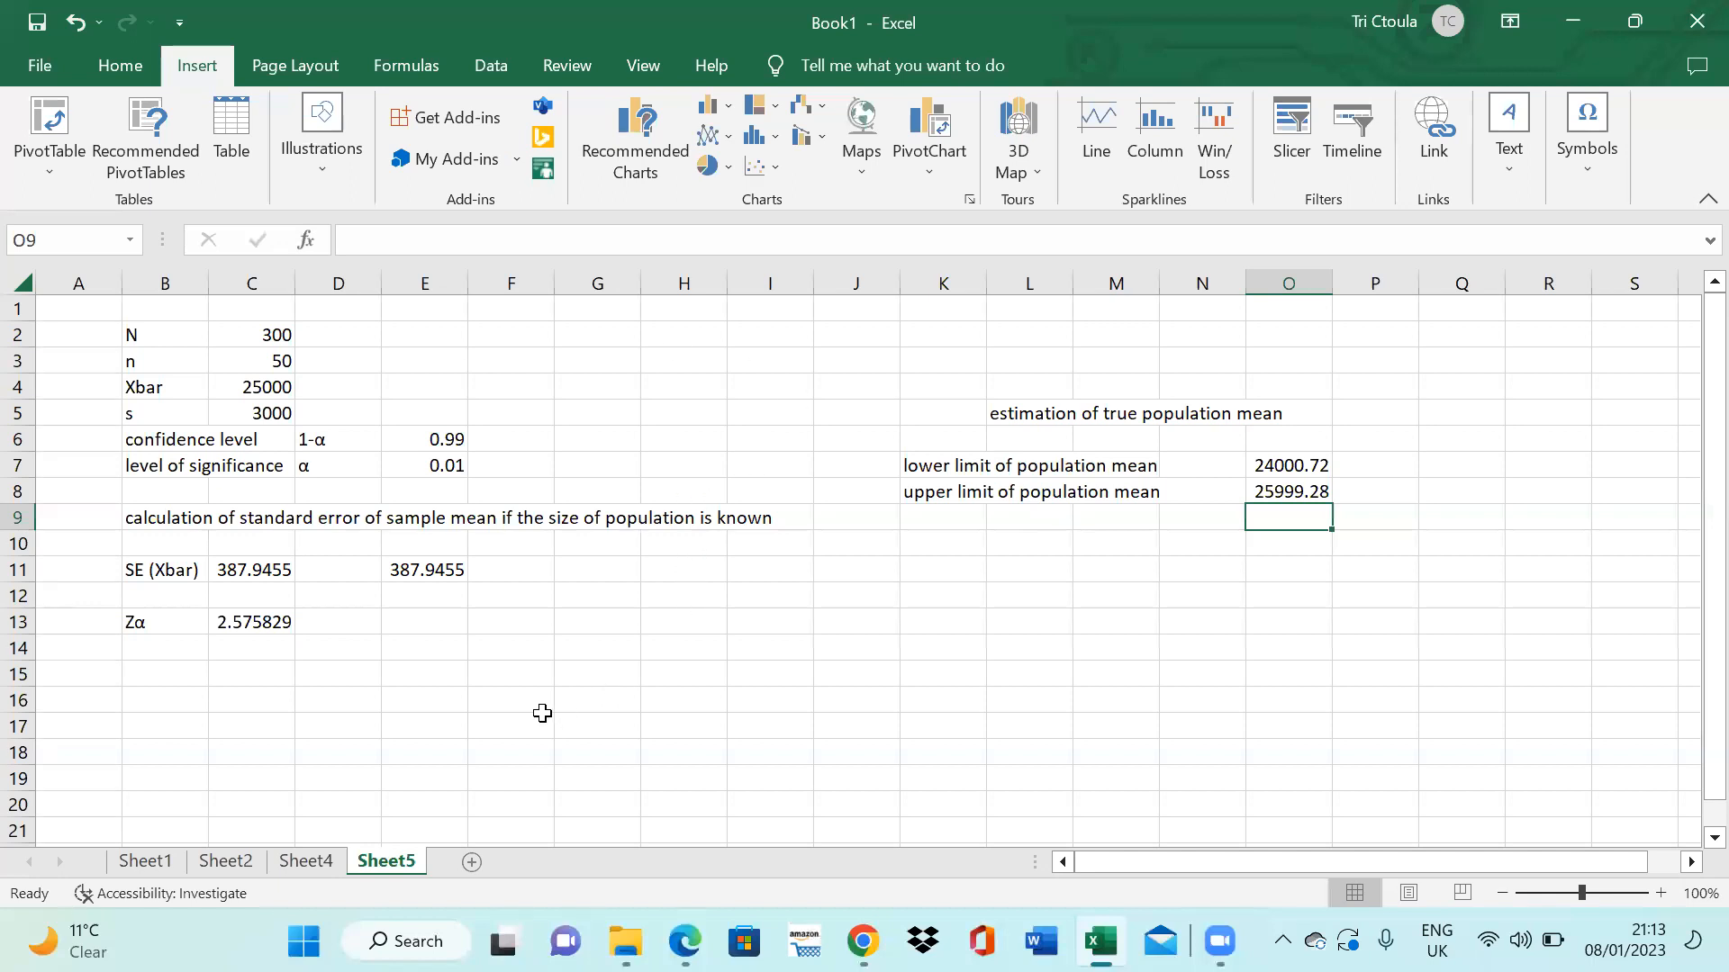
- Check the mean-income question in the PDF in Edge, then return to Excel and enter the label "margin of error" in K11
{"action": "left_click", "coordinate": [863, 941]}
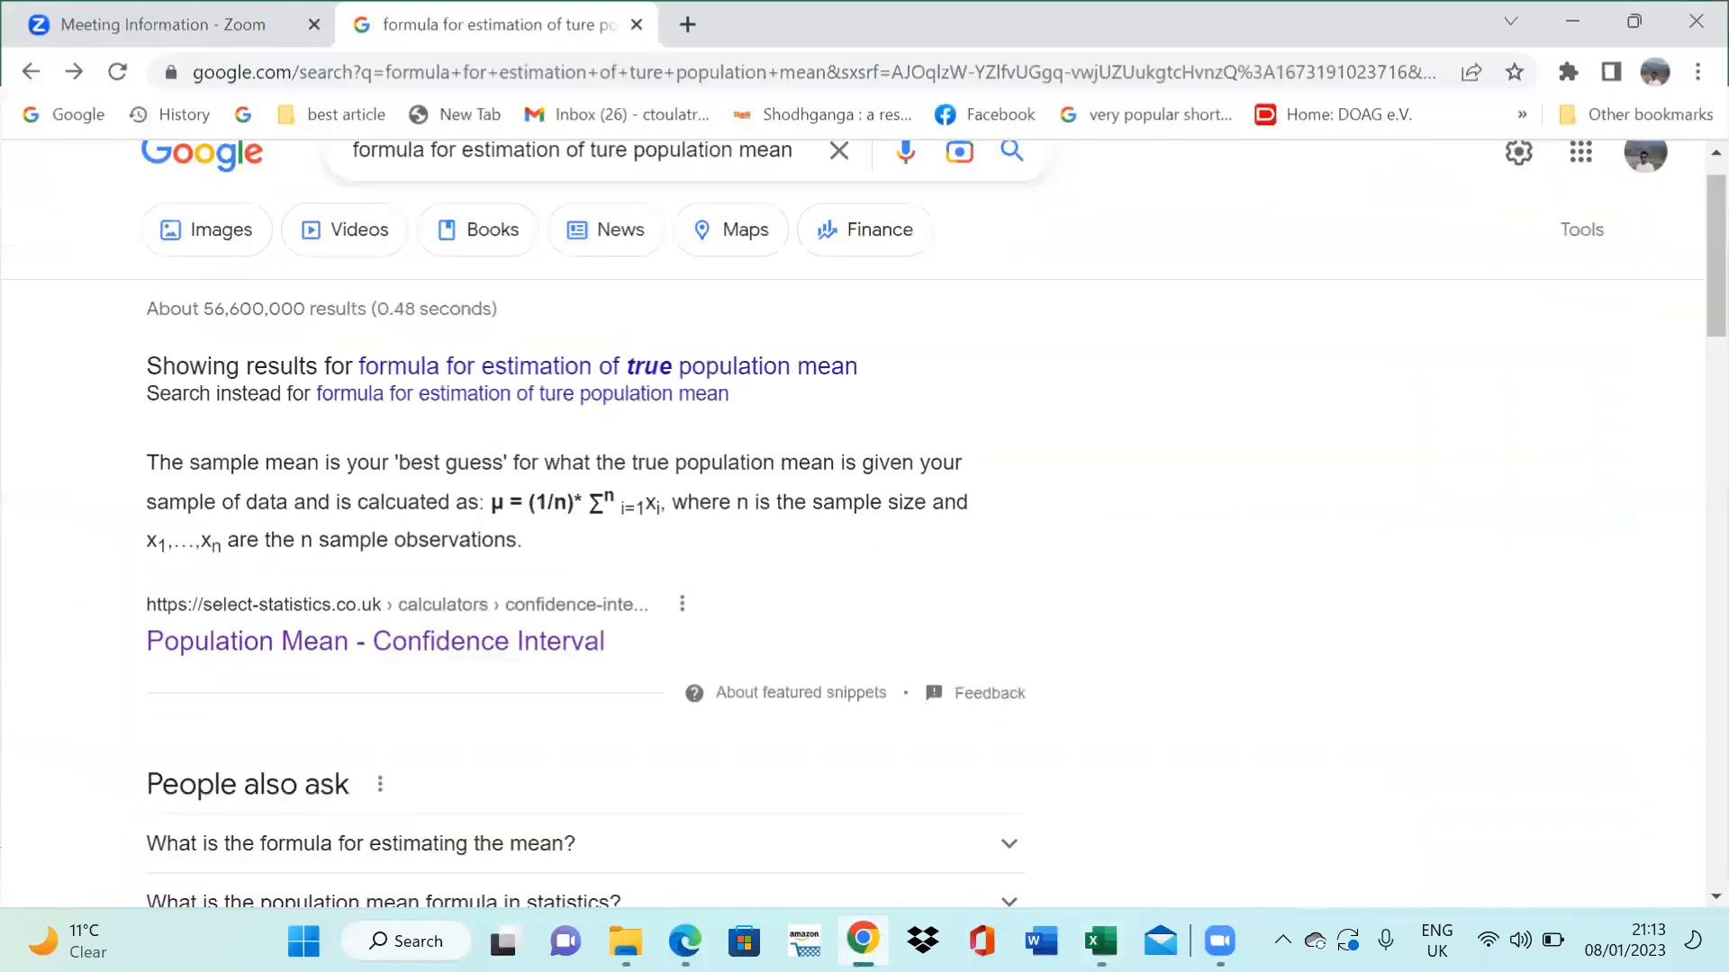
{"action": "left_click", "coordinate": [685, 941]}
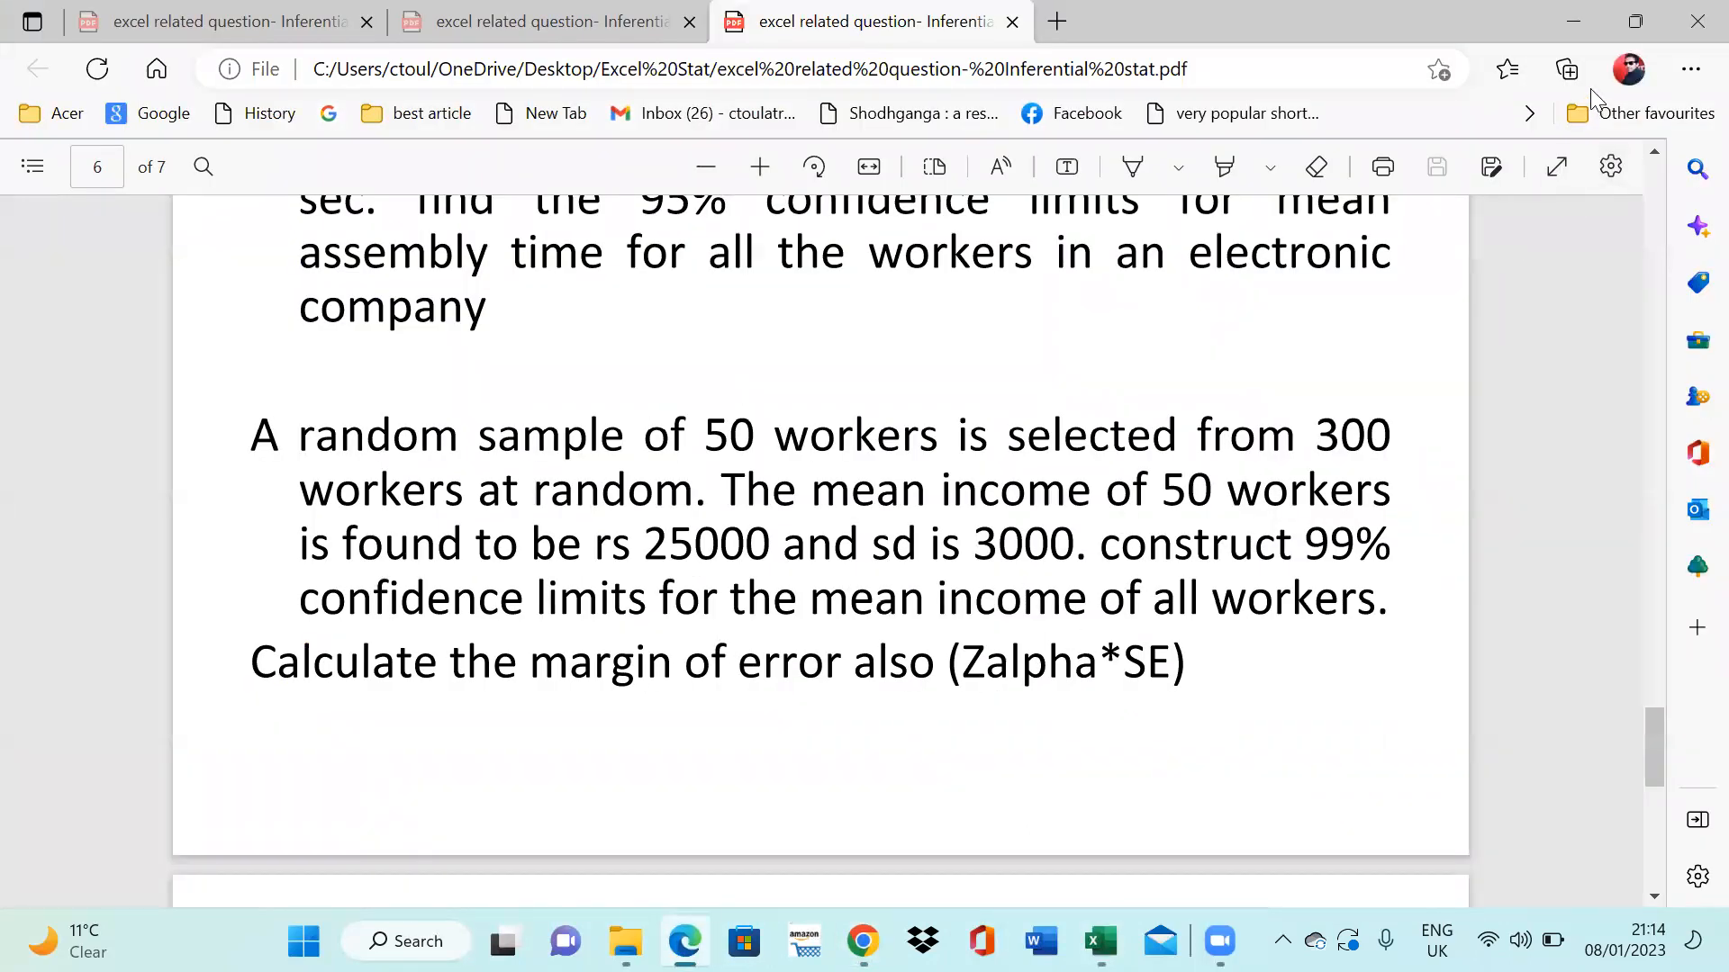
{"action": "left_click", "coordinate": [1577, 20]}
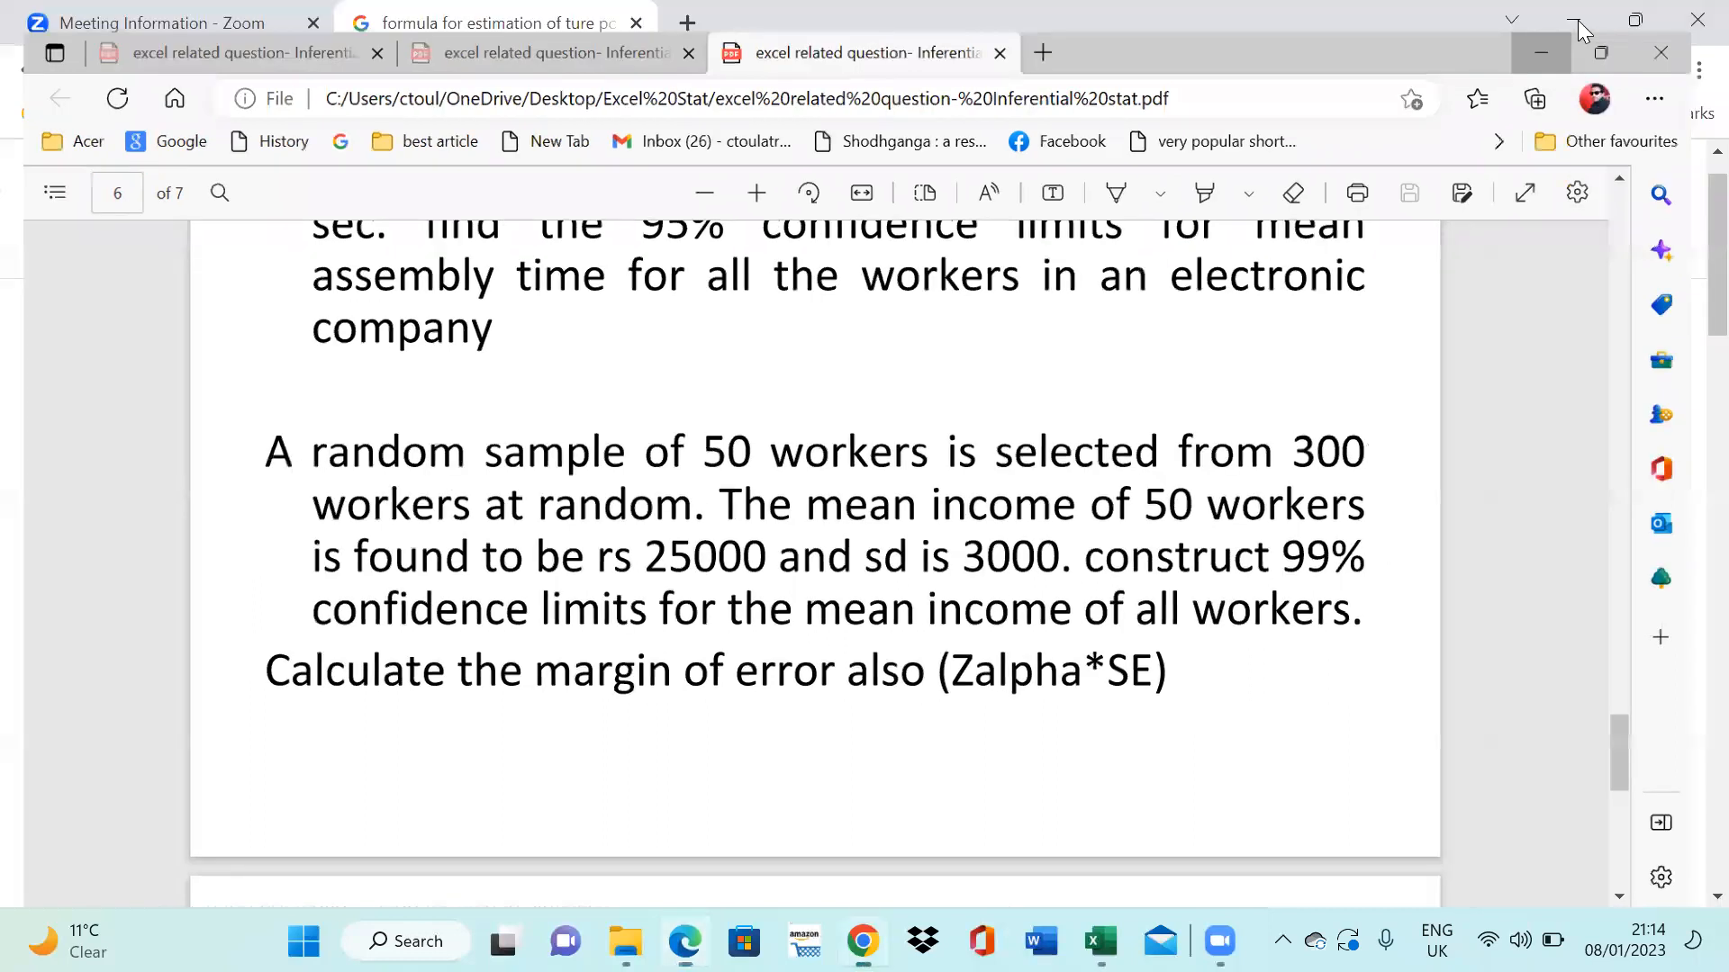
{"action": "left_click", "coordinate": [1578, 20]}
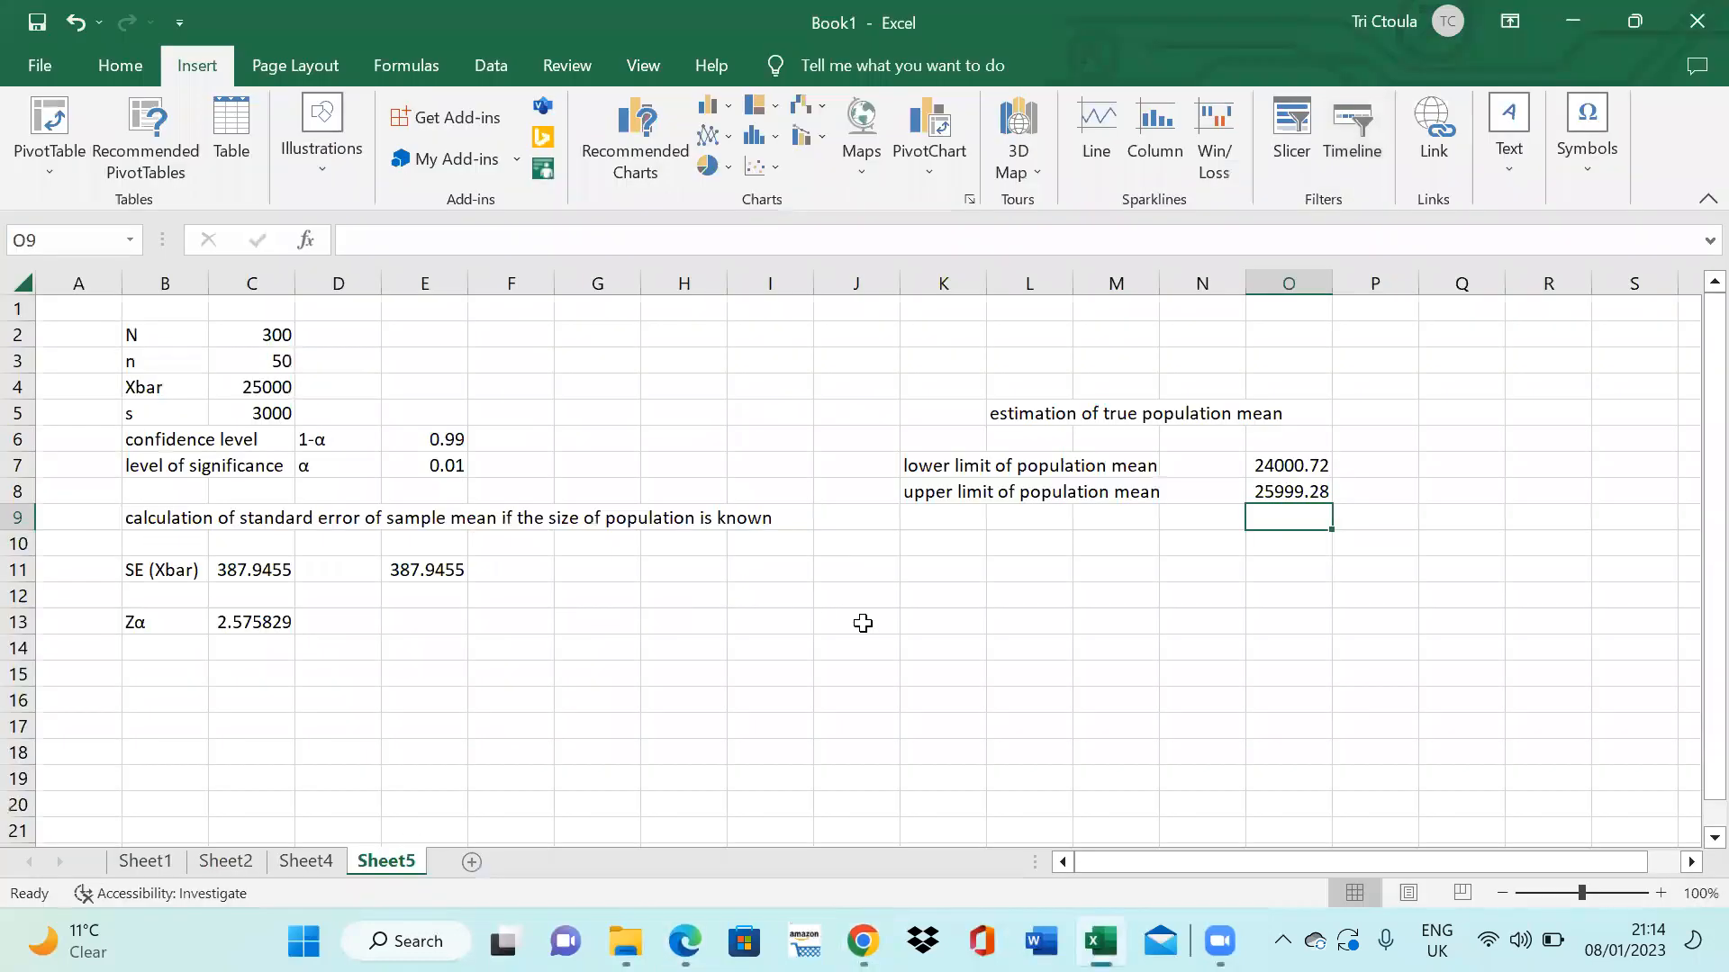
{"action": "left_click", "coordinate": [949, 573]}
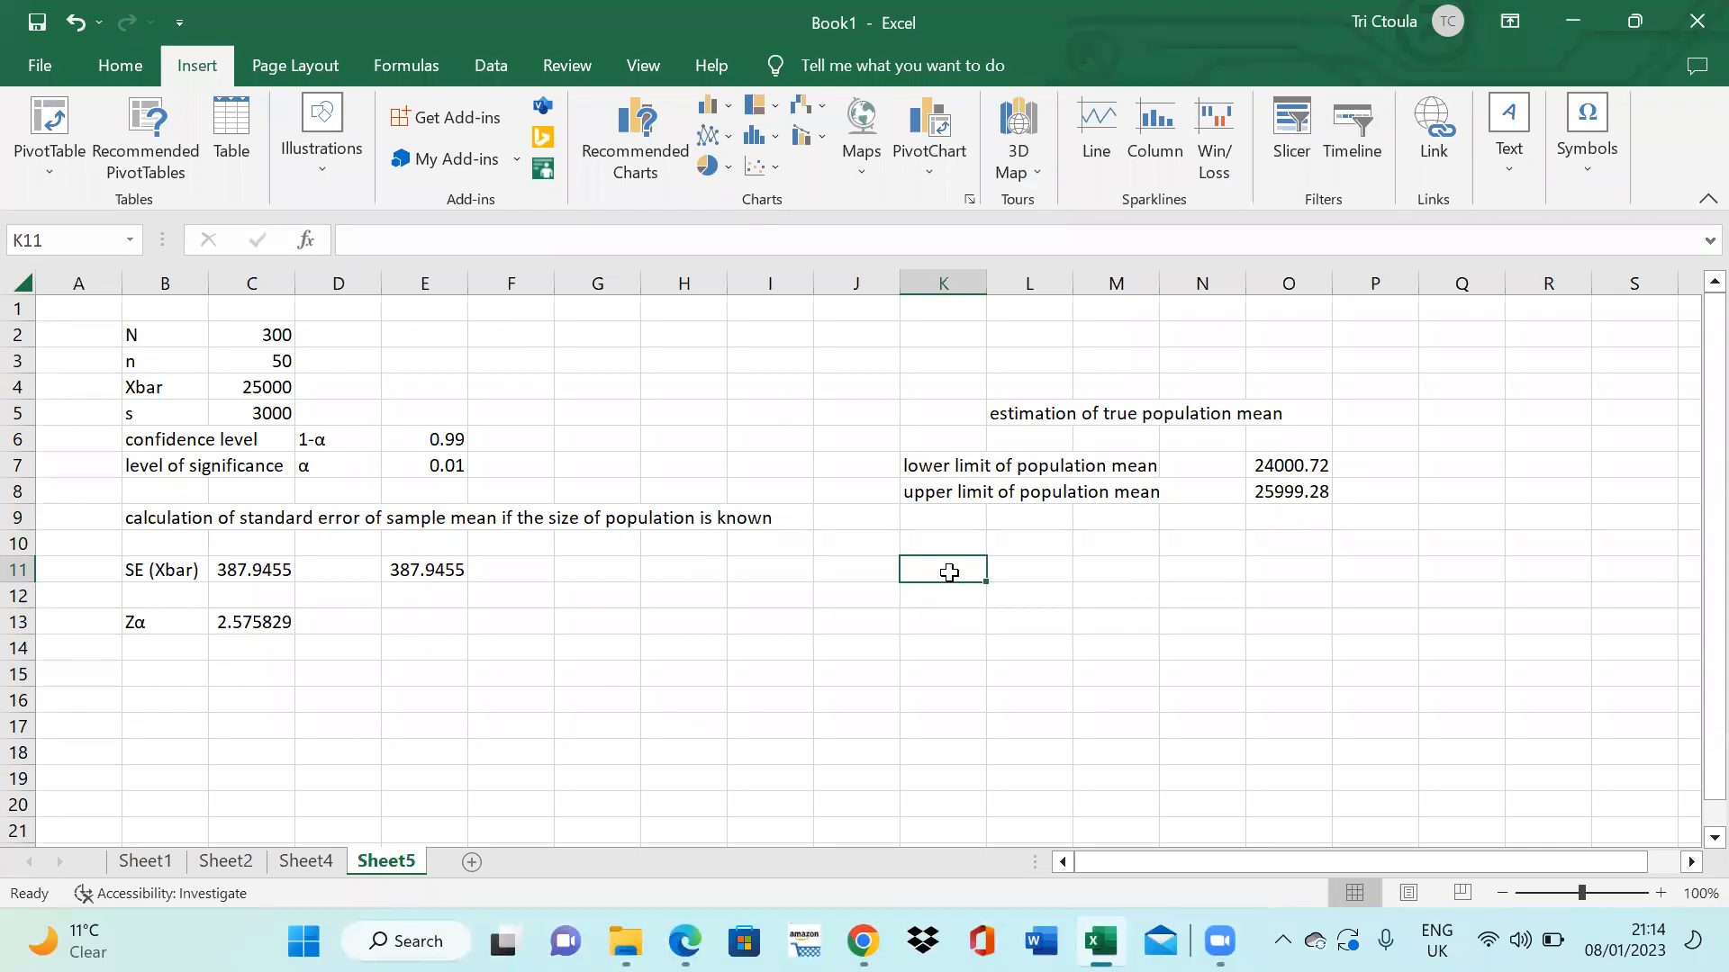
{"action": "type", "text": "margin"}
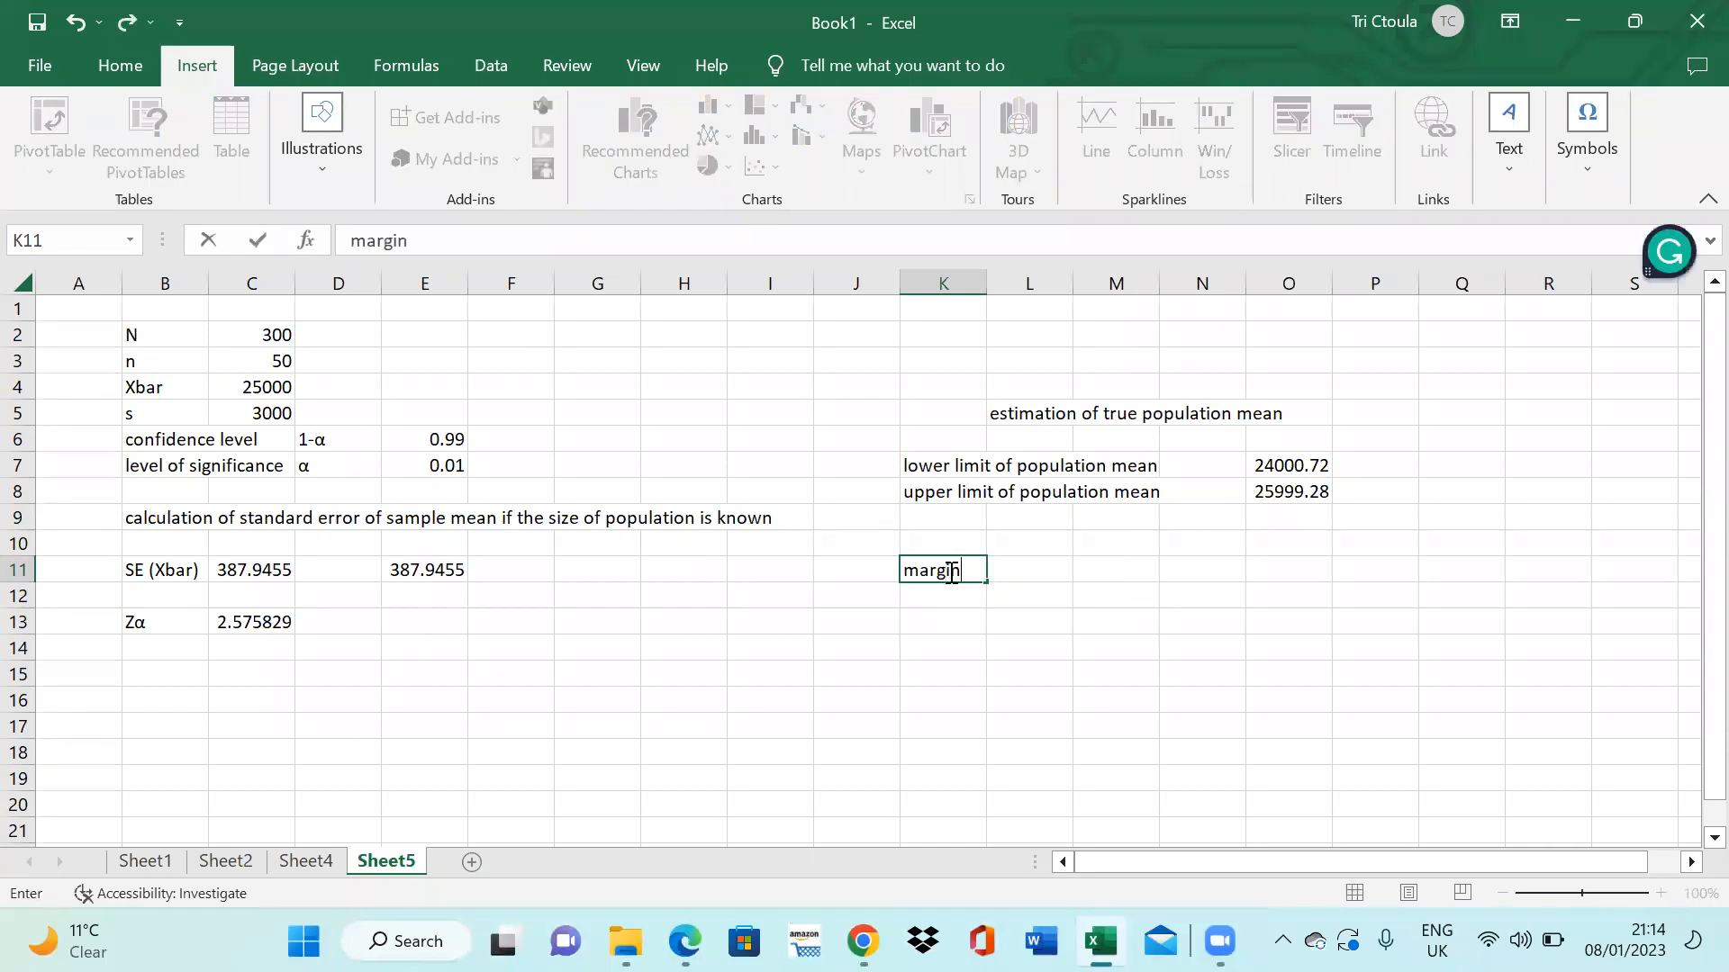
{"action": "type", "text": " of error"}
- Calculate the margin of error in M11 as standard error times critical value, using =C11*C13
{"action": "left_click", "coordinate": [1123, 580]}
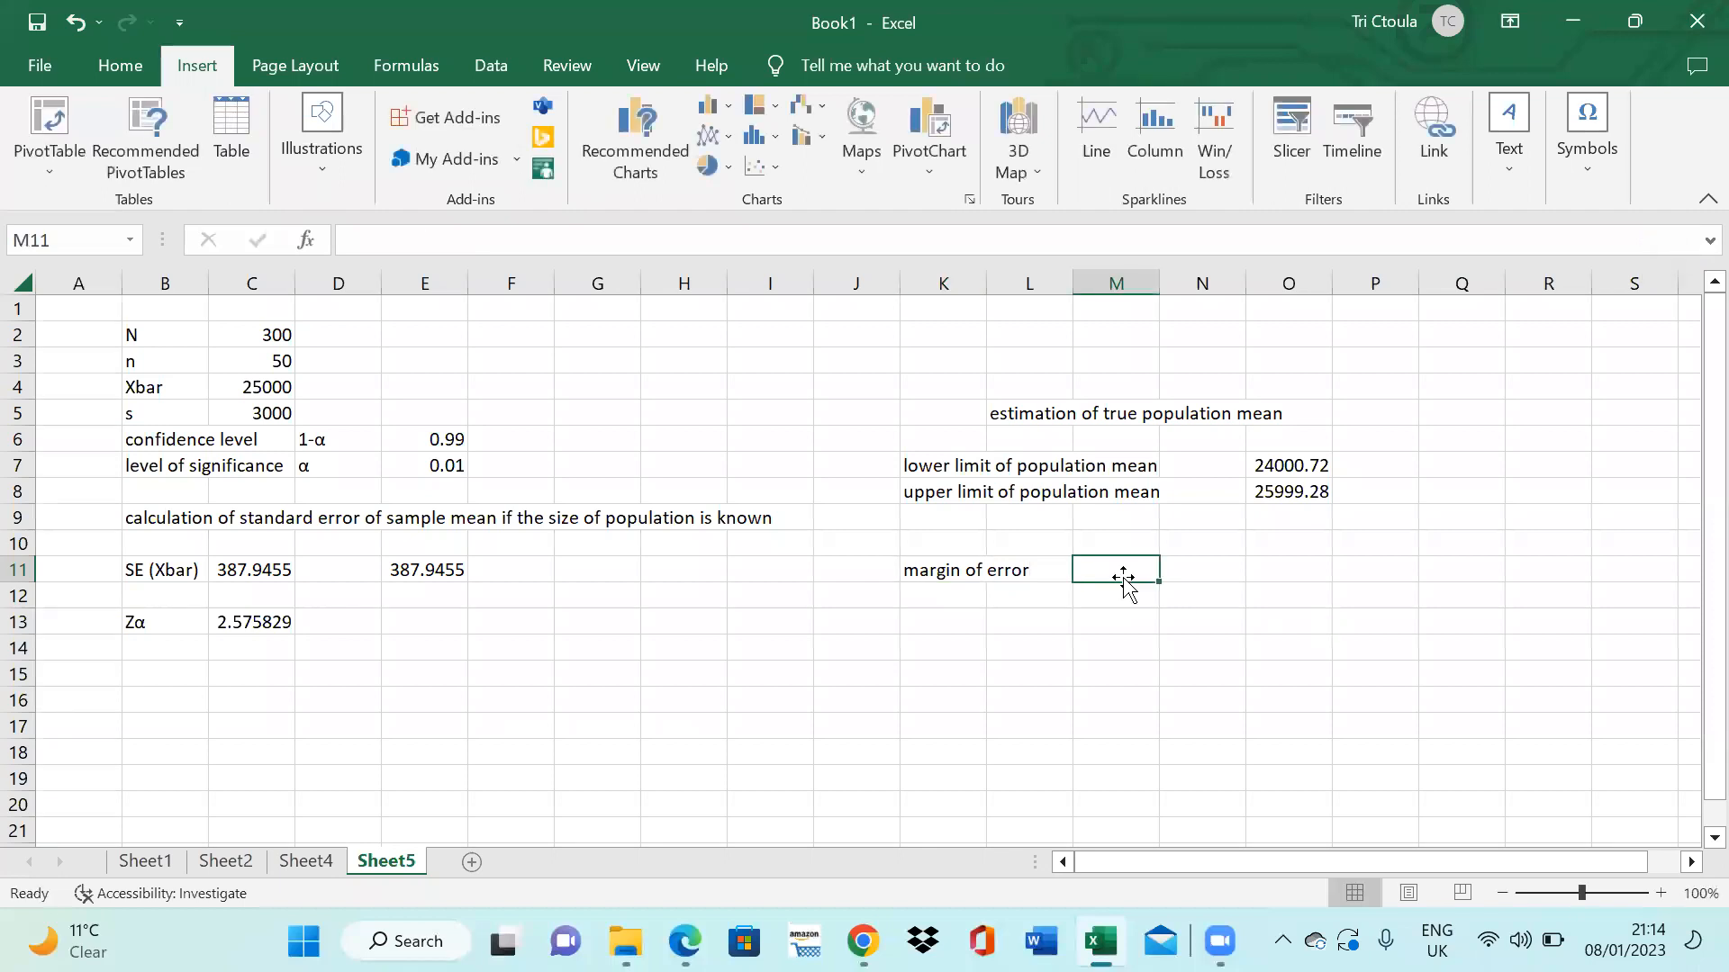
{"action": "type", "text": "="}
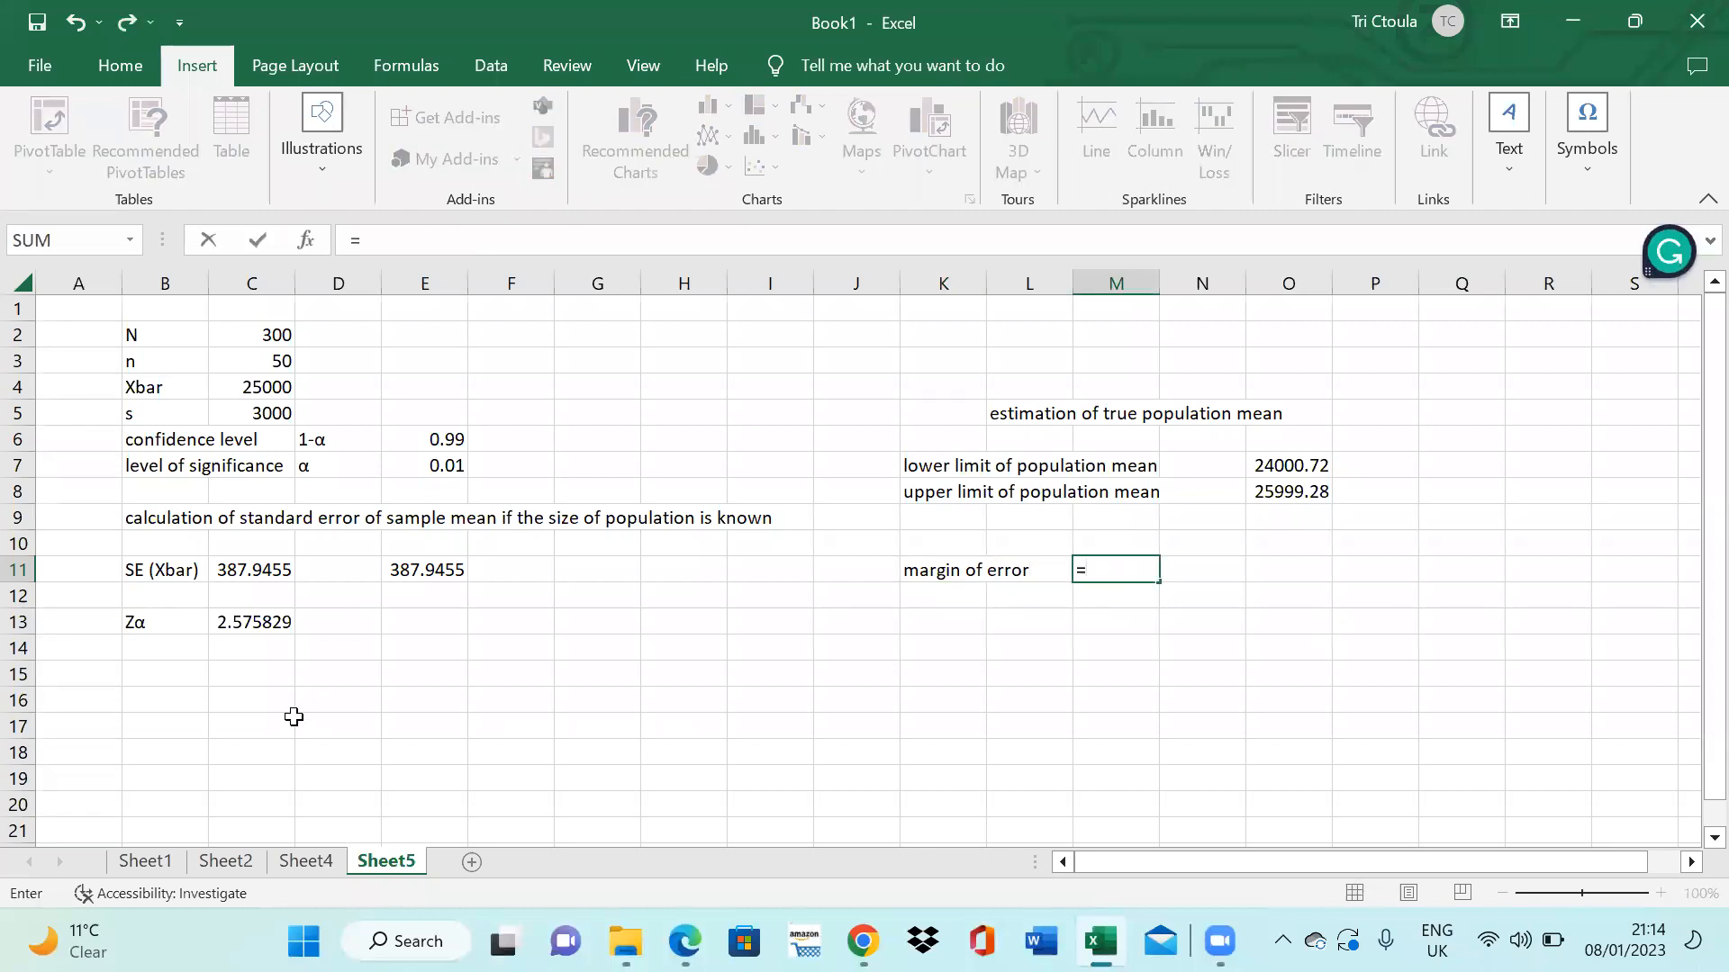
{"action": "left_click", "coordinate": [273, 569]}
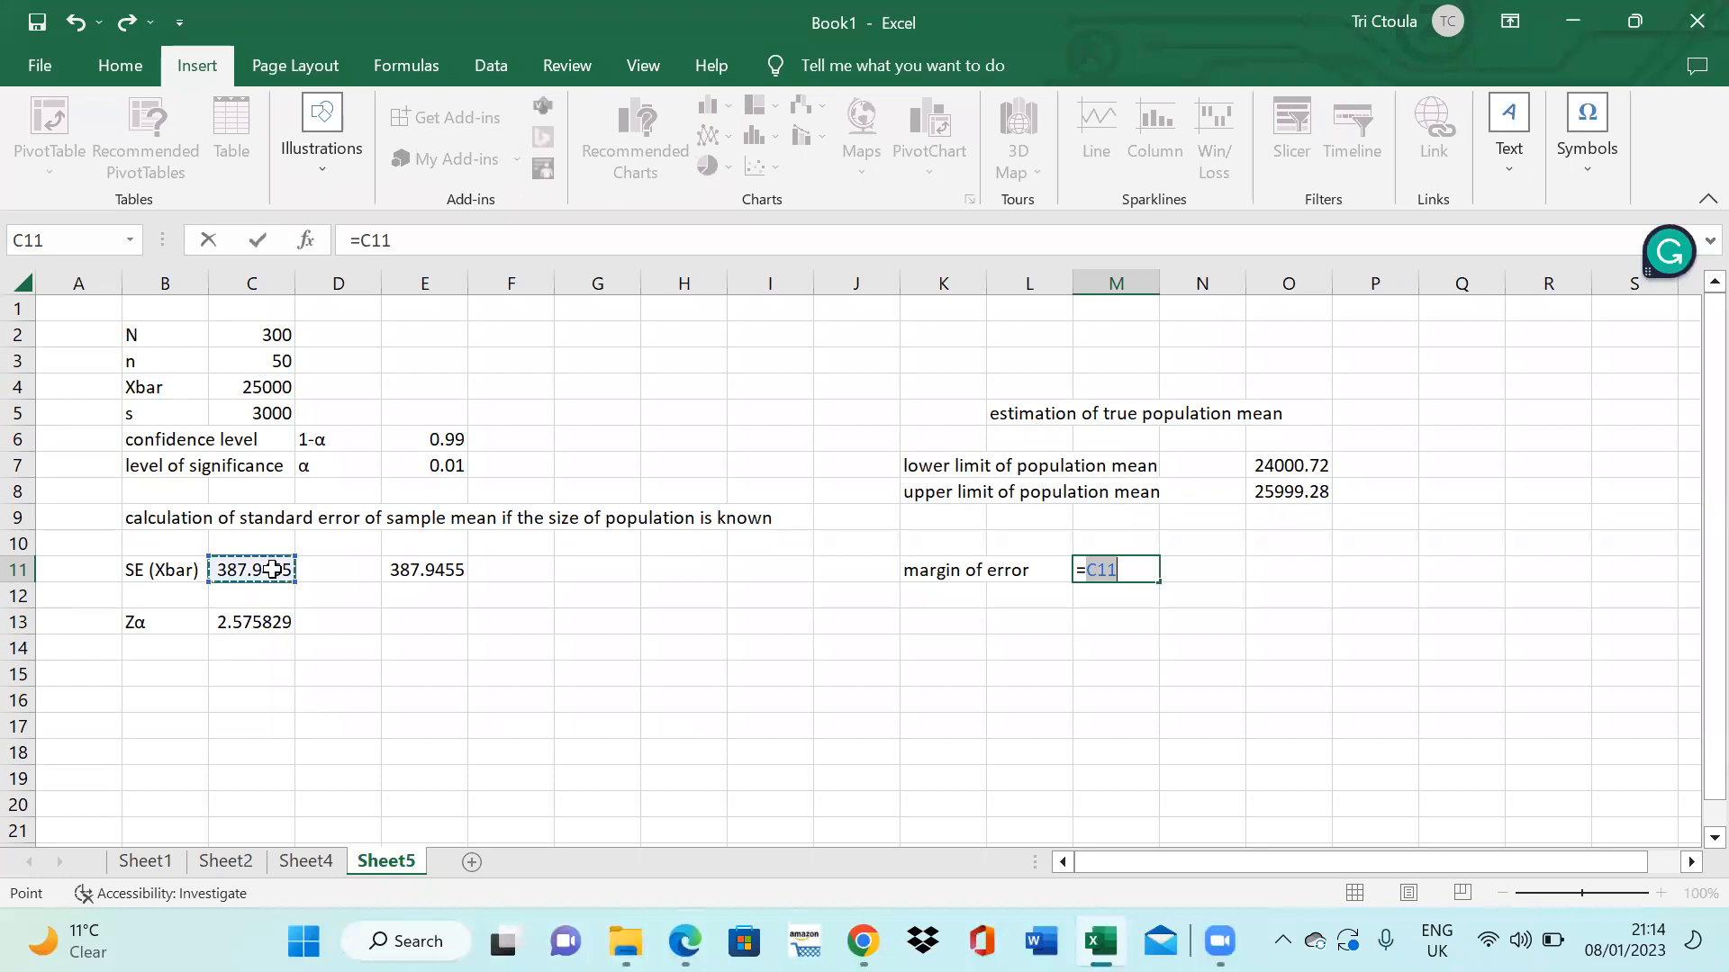
{"action": "type", "text": "*"}
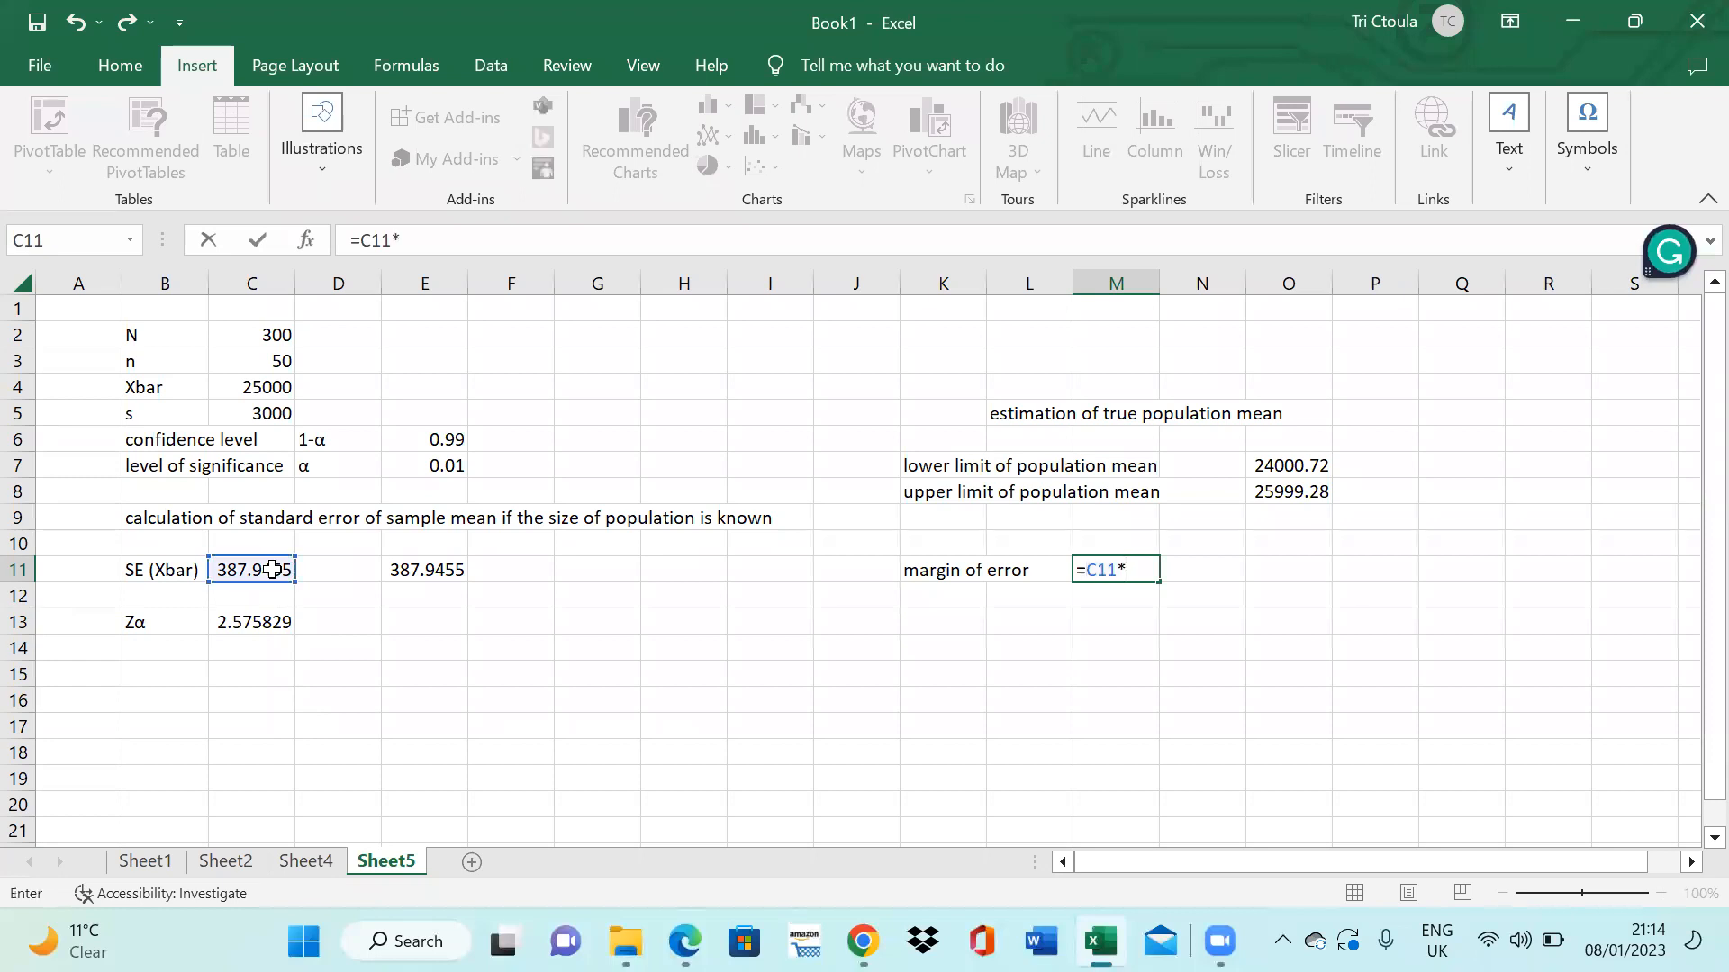
{"action": "left_click", "coordinate": [229, 624]}
{"action": "key", "text": "Return"}
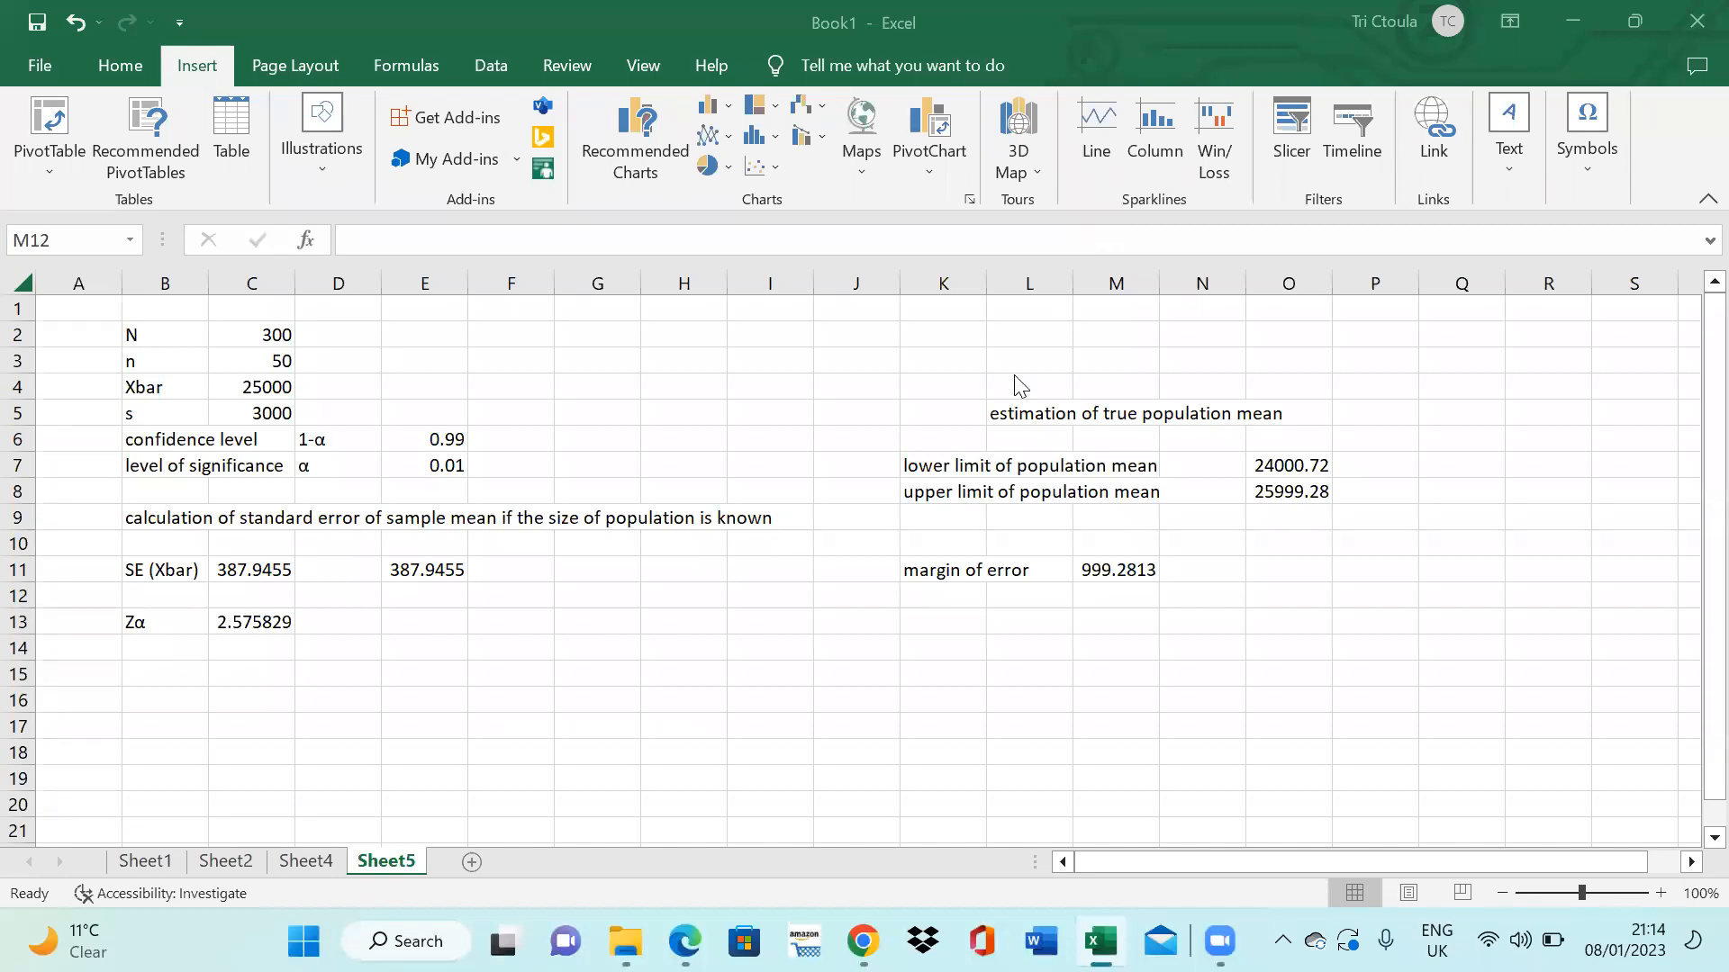
- Review the formulas behind the standard errors in C11 and E11, the critical value in C13 and the margin of error in M11
{"action": "left_click", "coordinate": [796, 512]}
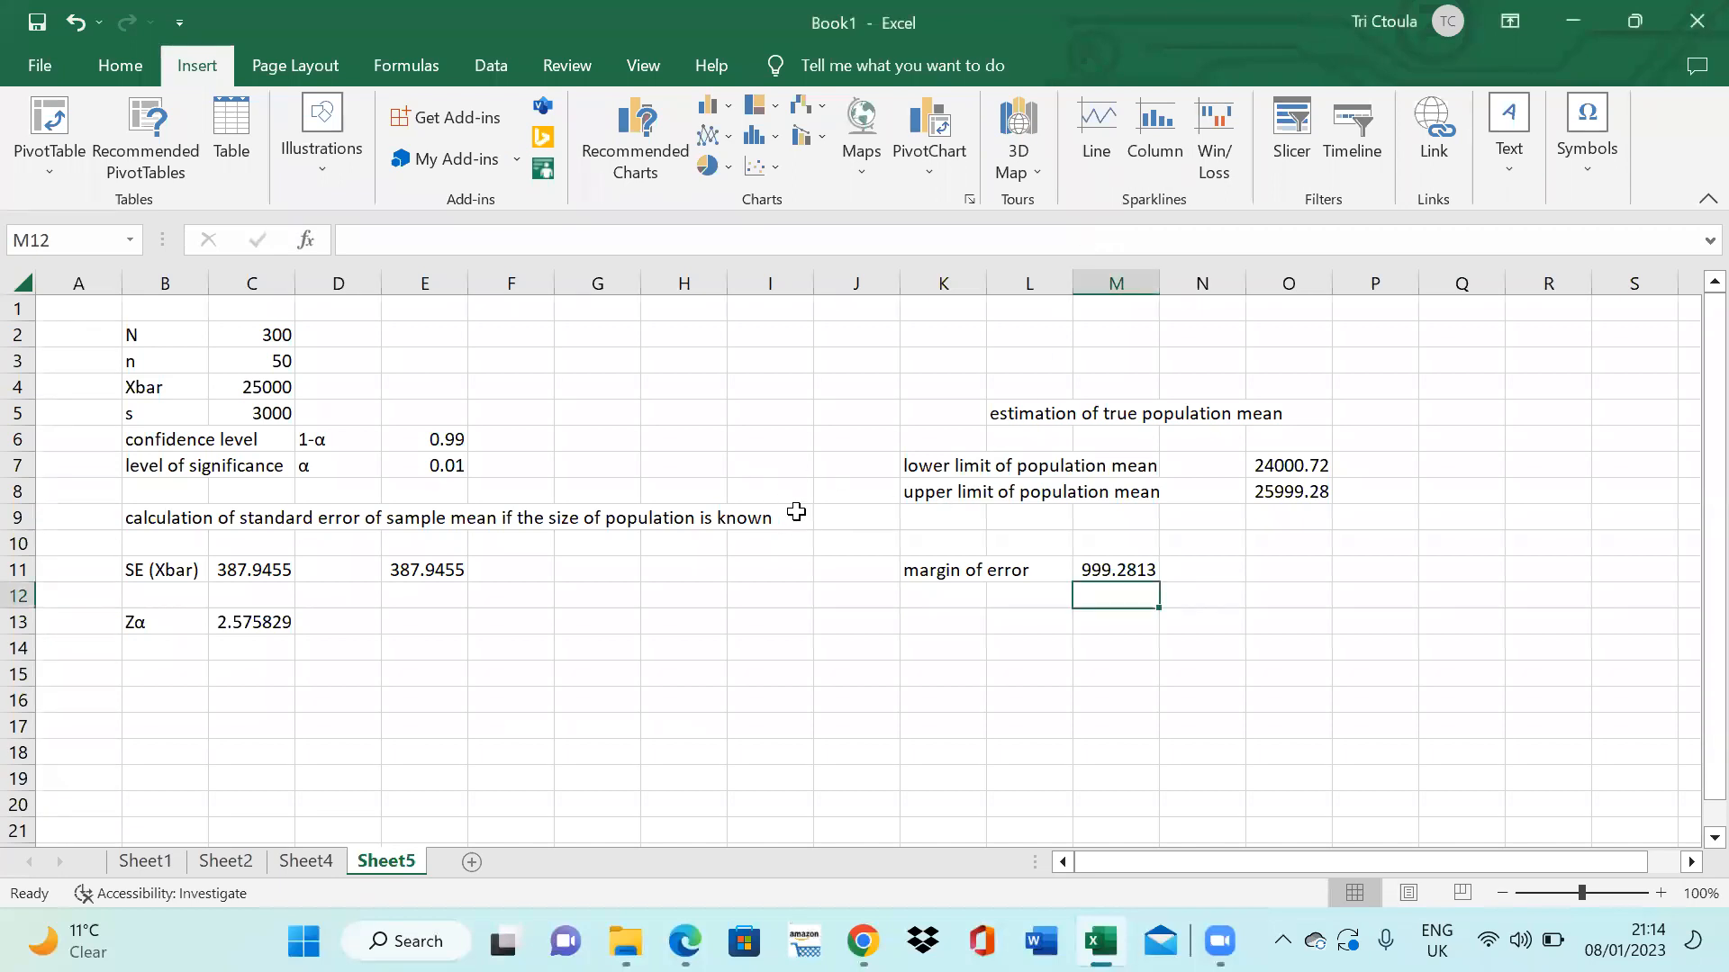
{"action": "left_click", "coordinate": [796, 512]}
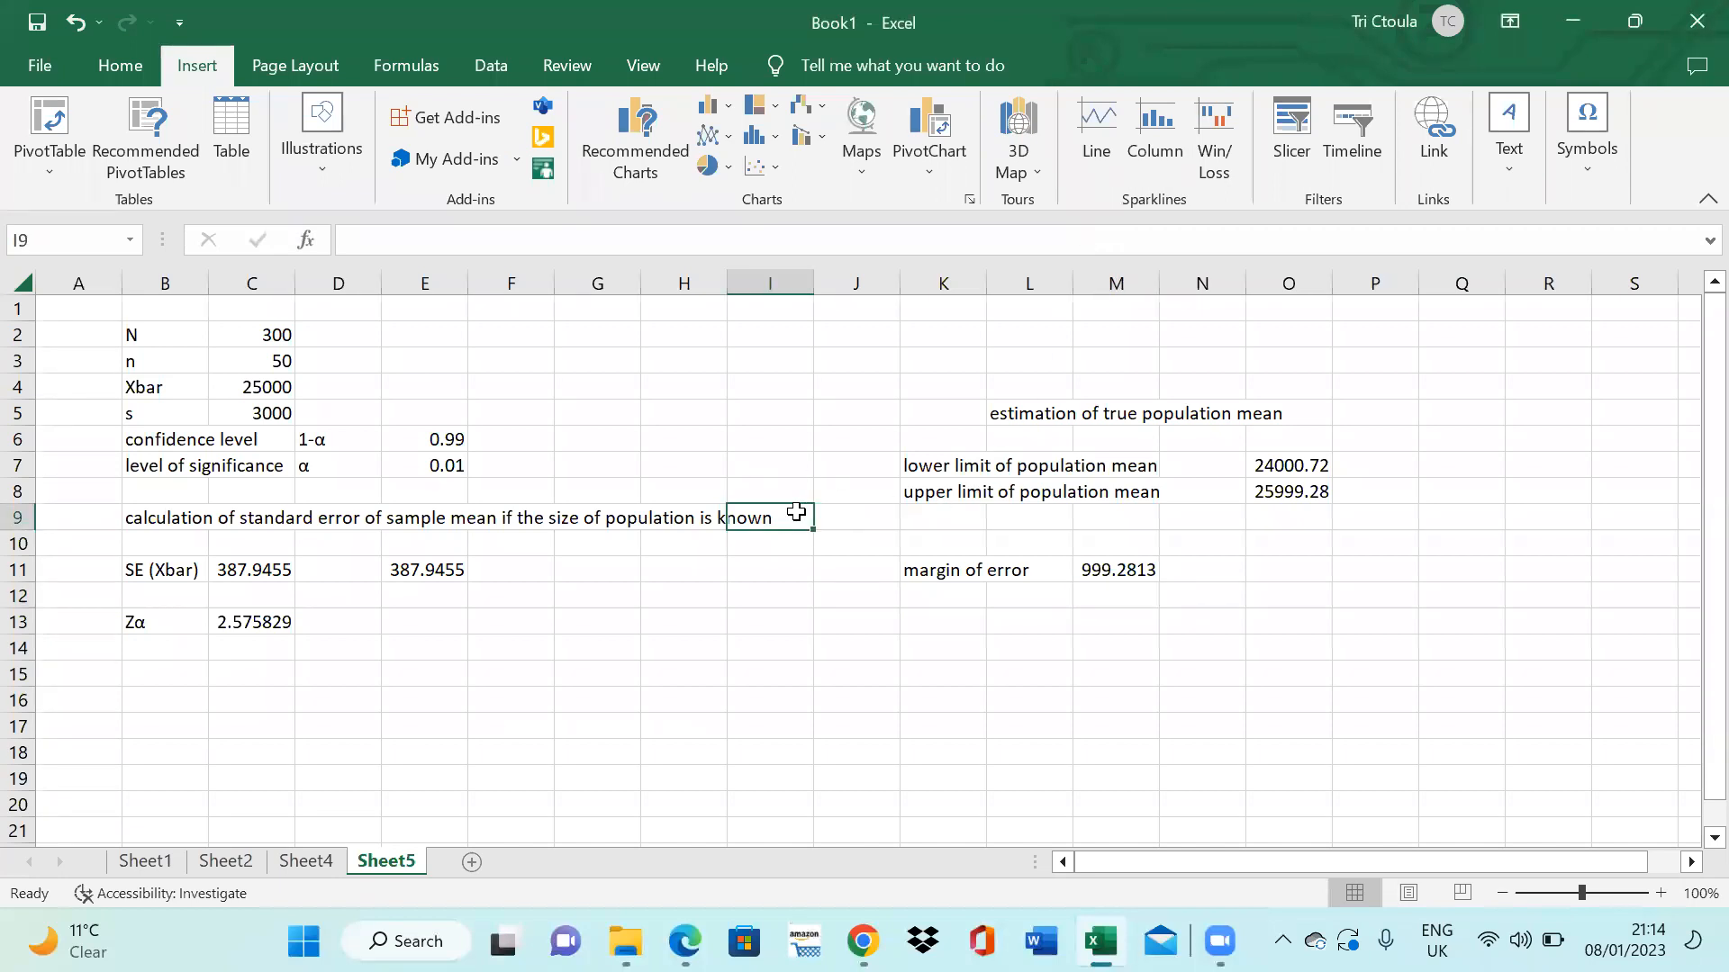
{"action": "left_click", "coordinate": [272, 573]}
{"action": "left_click", "coordinate": [397, 569]}
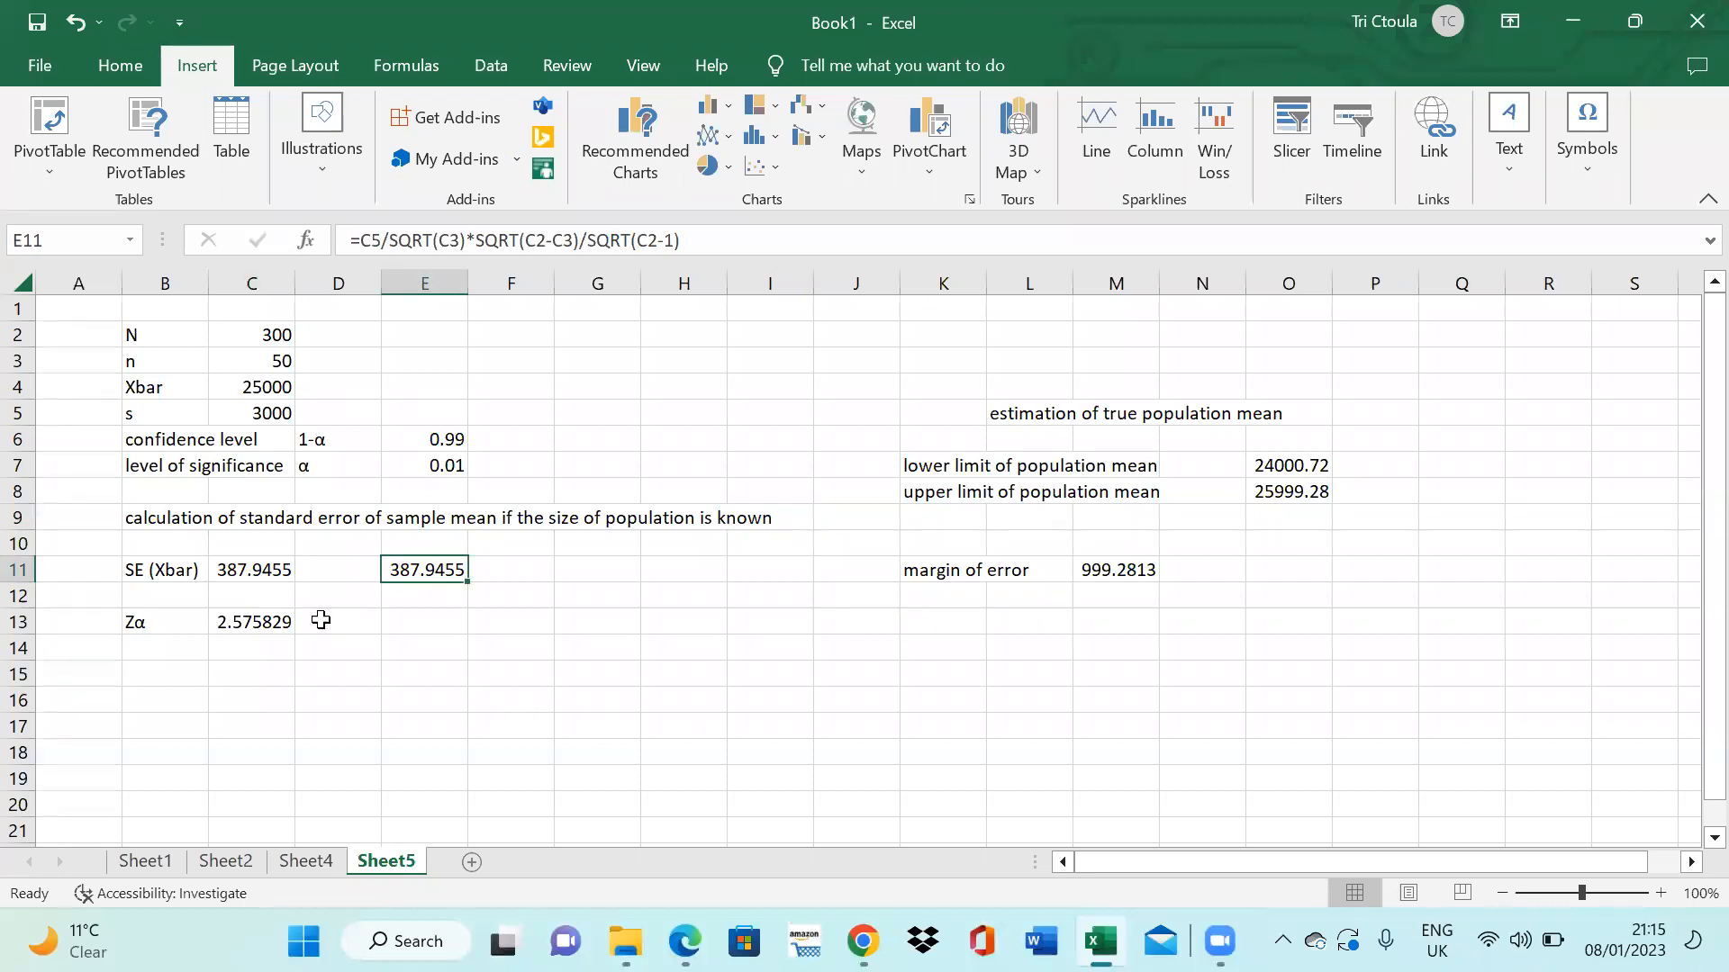
{"action": "left_click", "coordinate": [262, 630]}
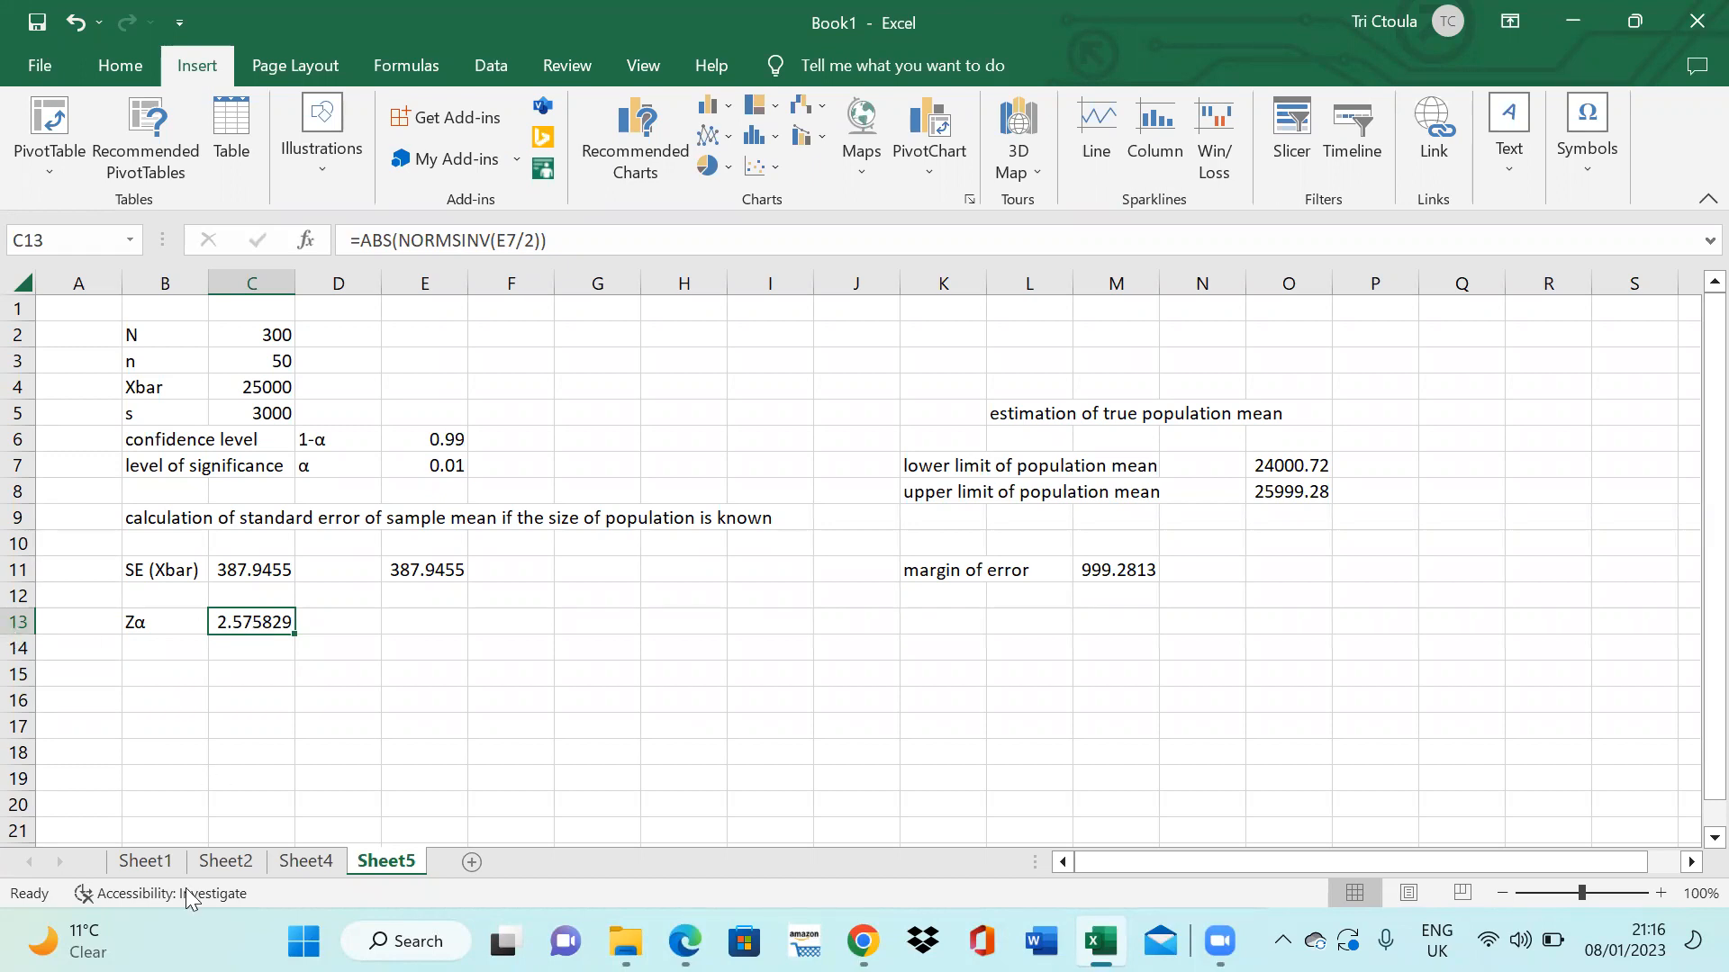
{"action": "left_click", "coordinate": [999, 594]}
{"action": "left_click", "coordinate": [1095, 589]}
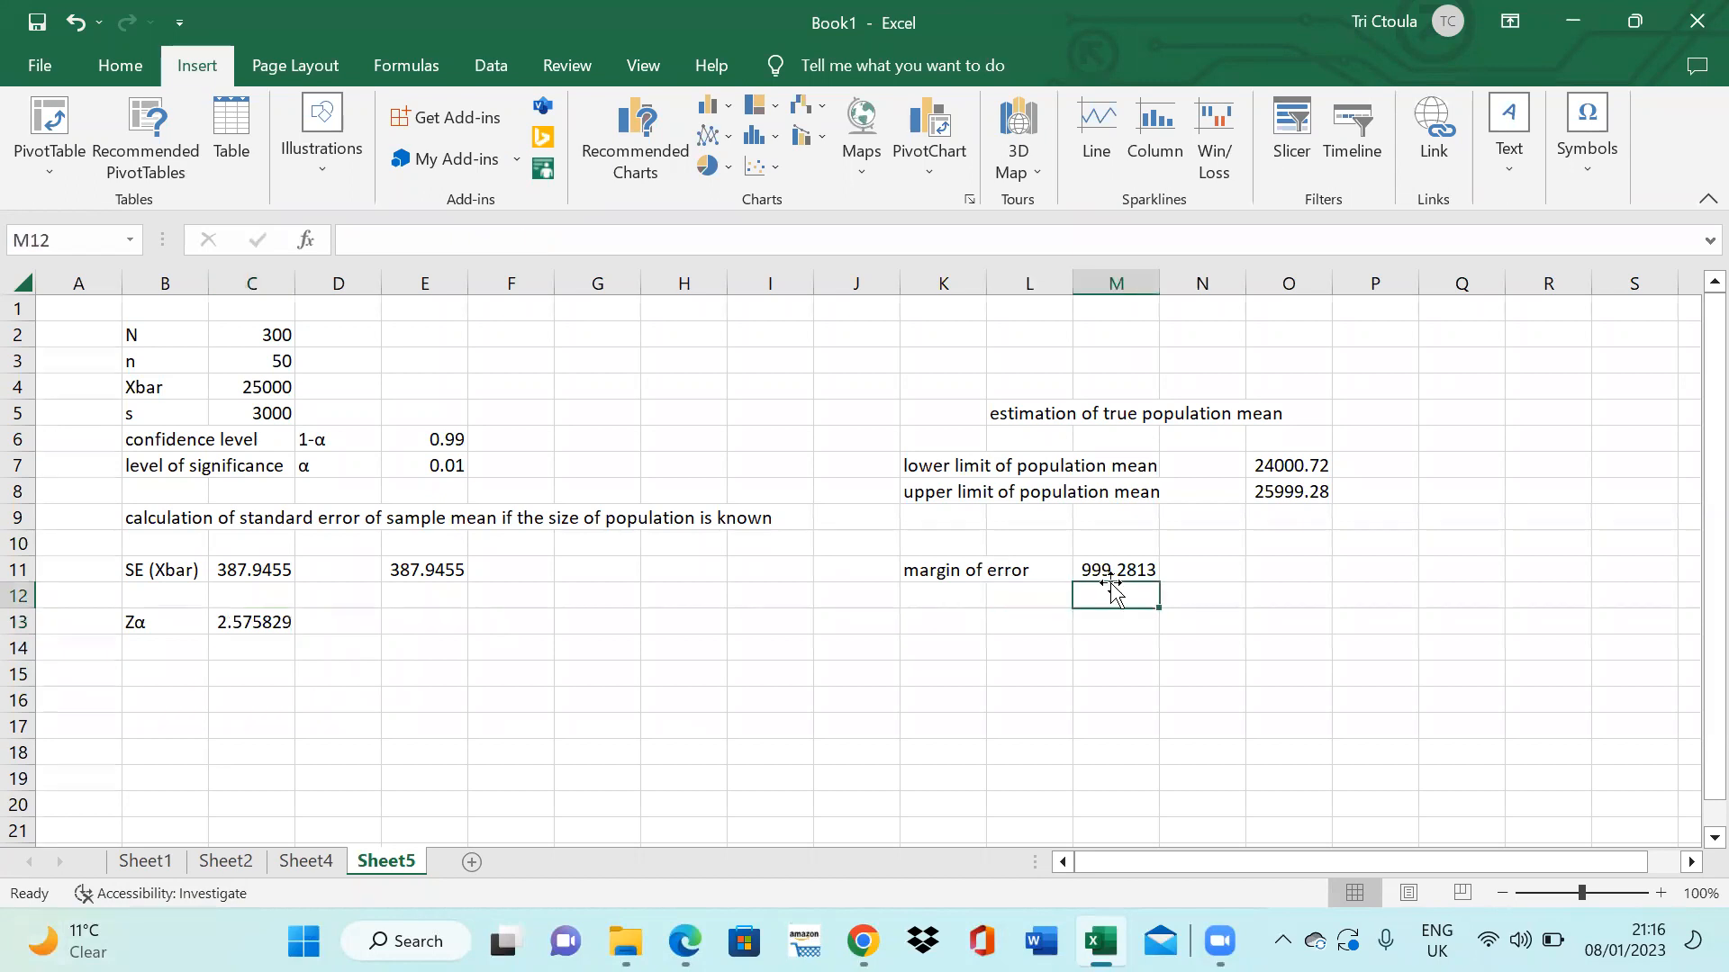
{"action": "left_click", "coordinate": [1109, 575]}
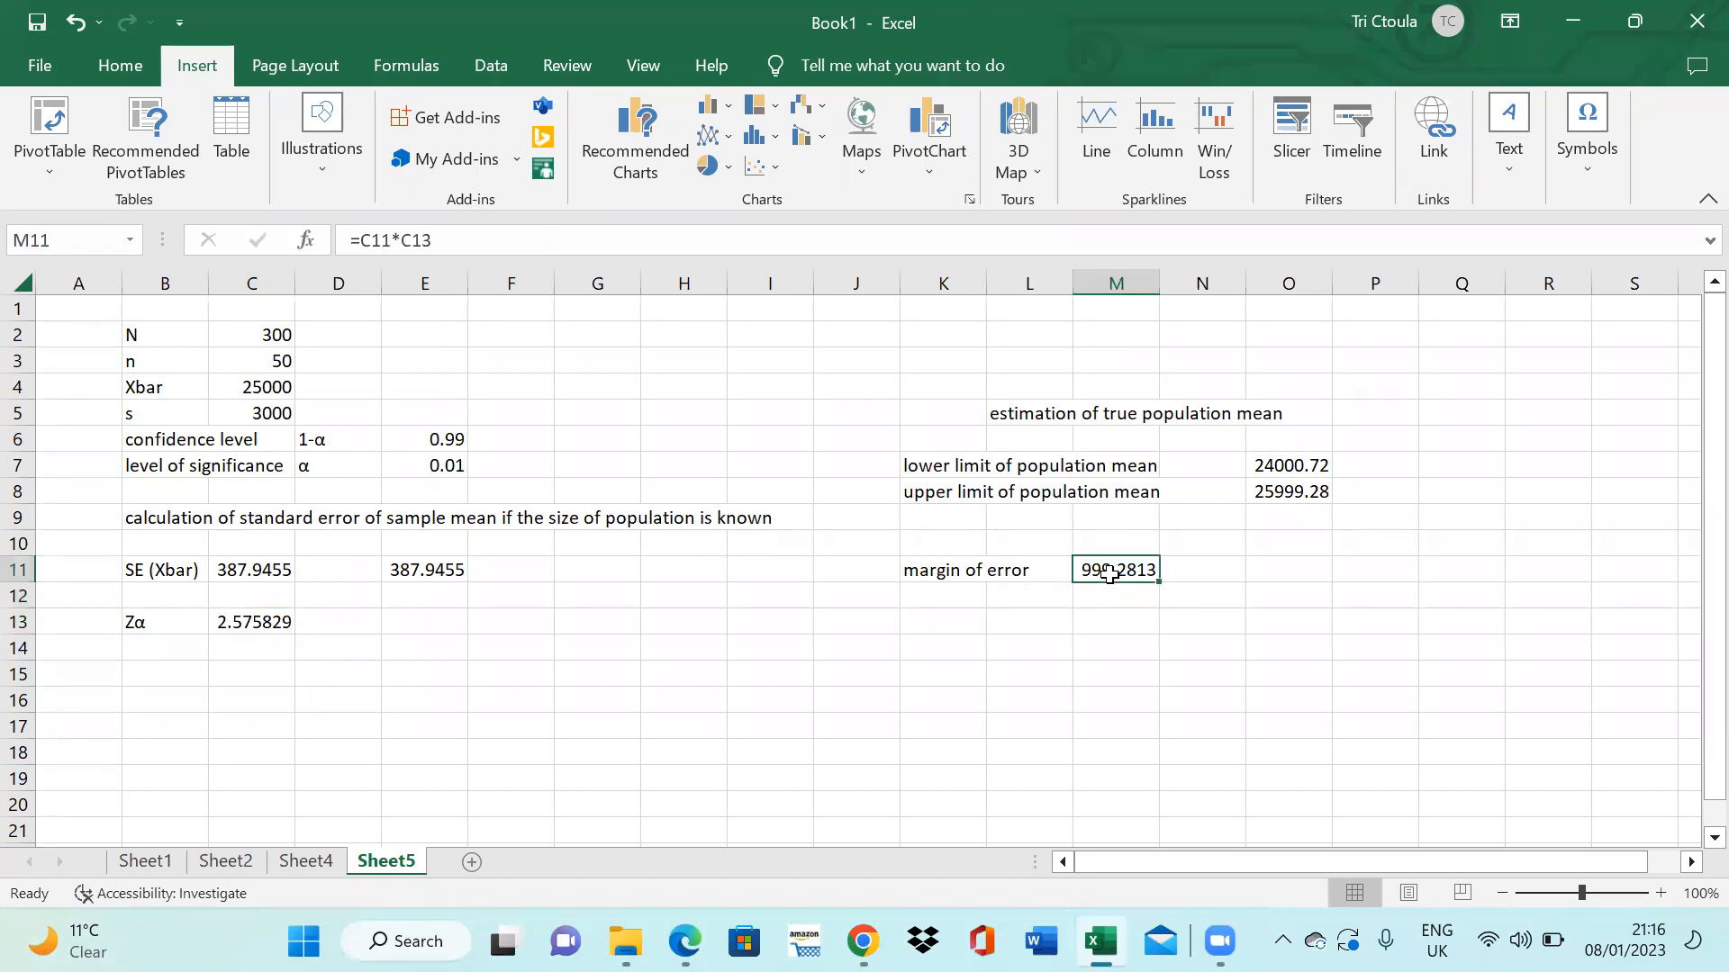